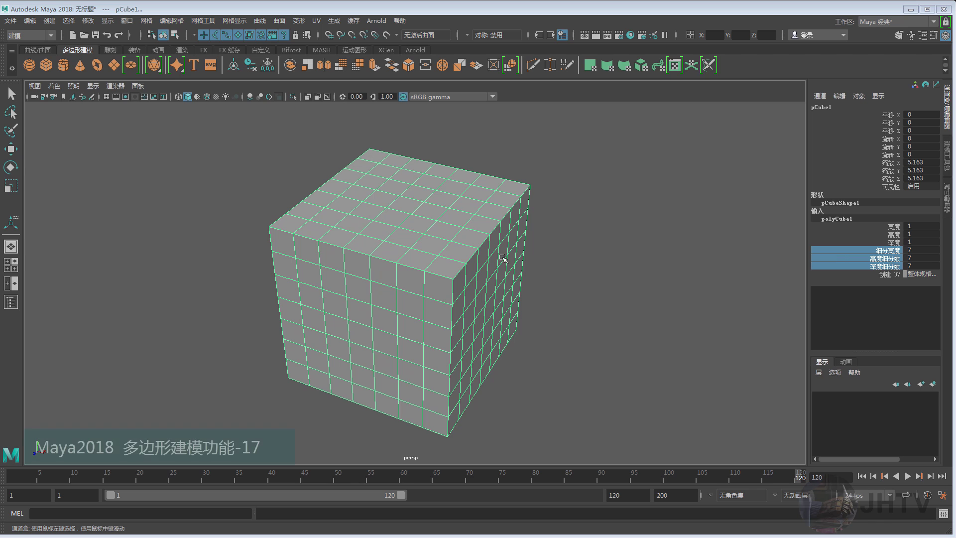
- Select the cube and open the Smooth options, which show exponential subdivision at level 1
{"action": "left_click_drag", "start_coordinate": [503, 256], "coordinate": [429, 248], "text": "alt"}
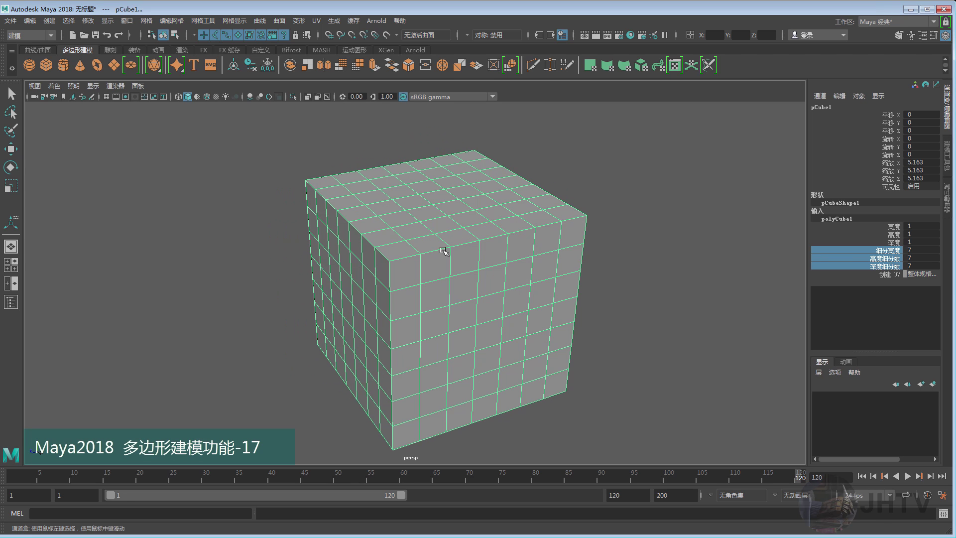
{"action": "key", "text": "w"}
{"action": "left_click", "coordinate": [636, 222]}
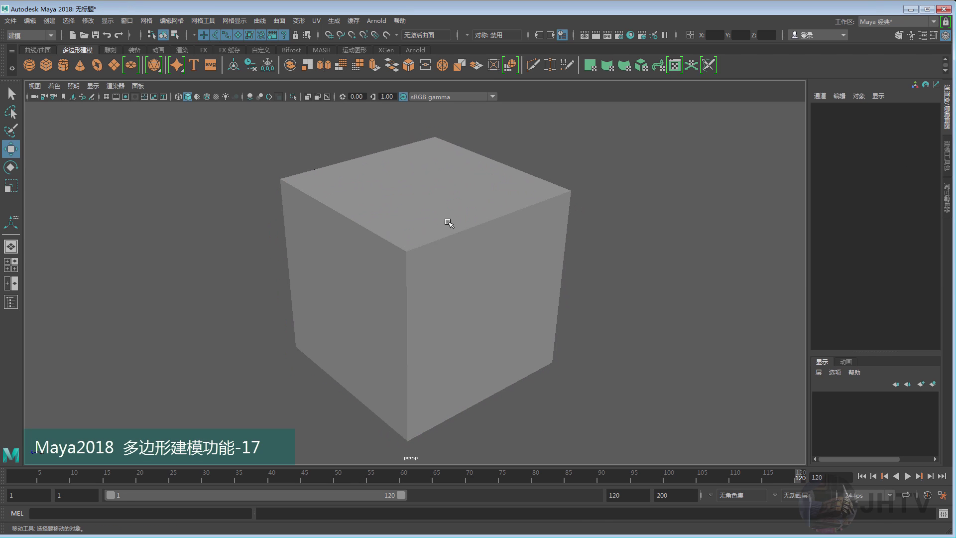
{"action": "left_click", "coordinate": [450, 226]}
{"action": "right_click", "coordinate": [458, 212], "text": "shift"}
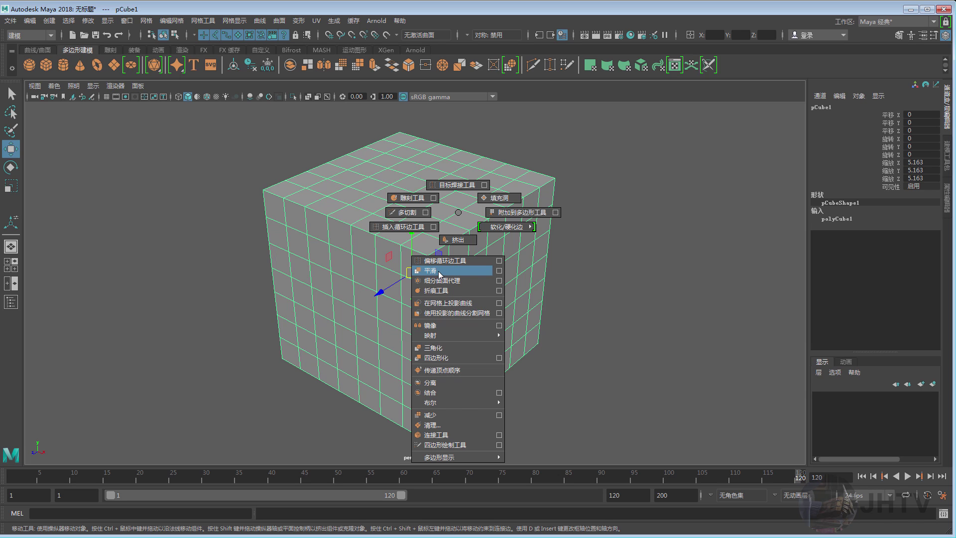
{"action": "left_click", "coordinate": [499, 271]}
- Move the Smooth Options window aside, scroll through its settings, and close it without applying
{"action": "left_click_drag", "start_coordinate": [580, 35], "coordinate": [631, 39]}
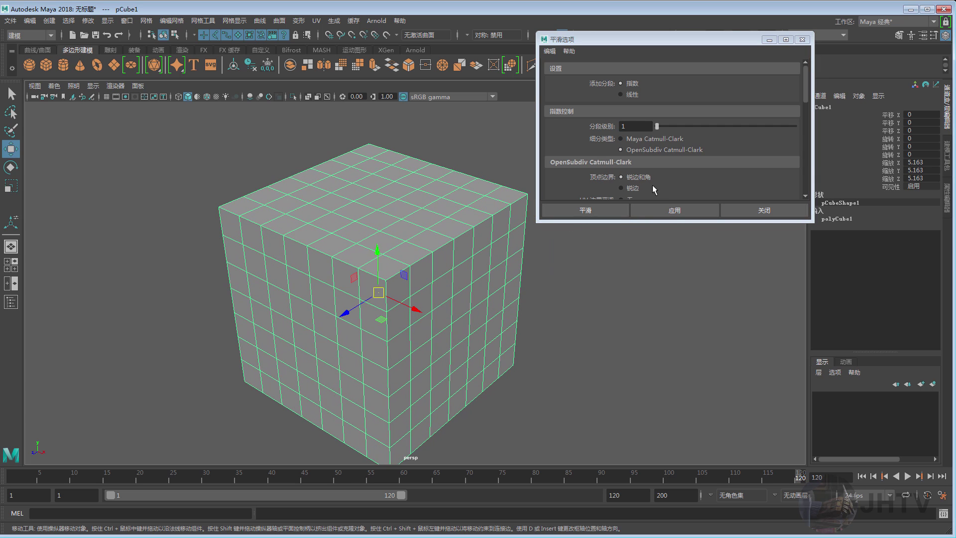
{"action": "left_click_drag", "start_coordinate": [805, 95], "coordinate": [806, 99]}
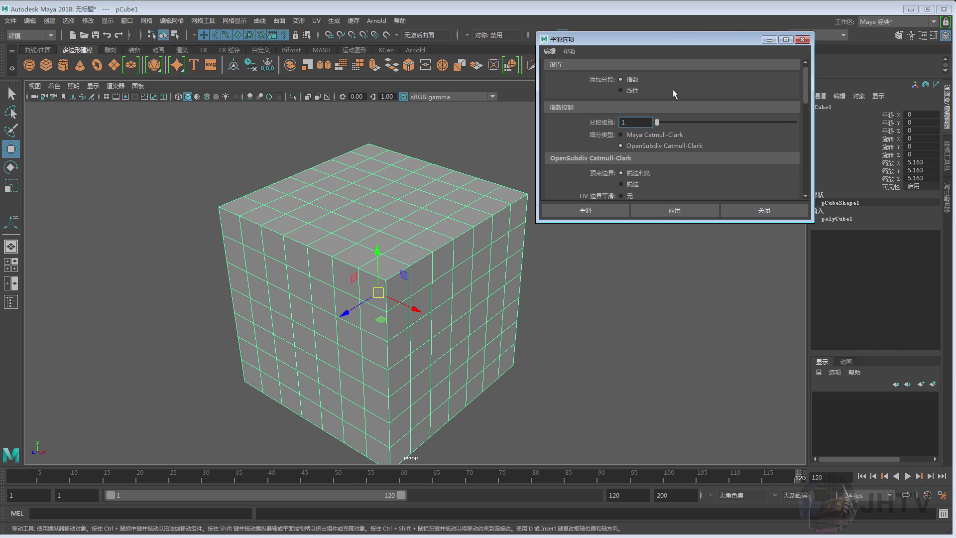
{"action": "scroll", "coordinate": [806, 85], "scroll_direction": "down", "scroll_amount": 3}
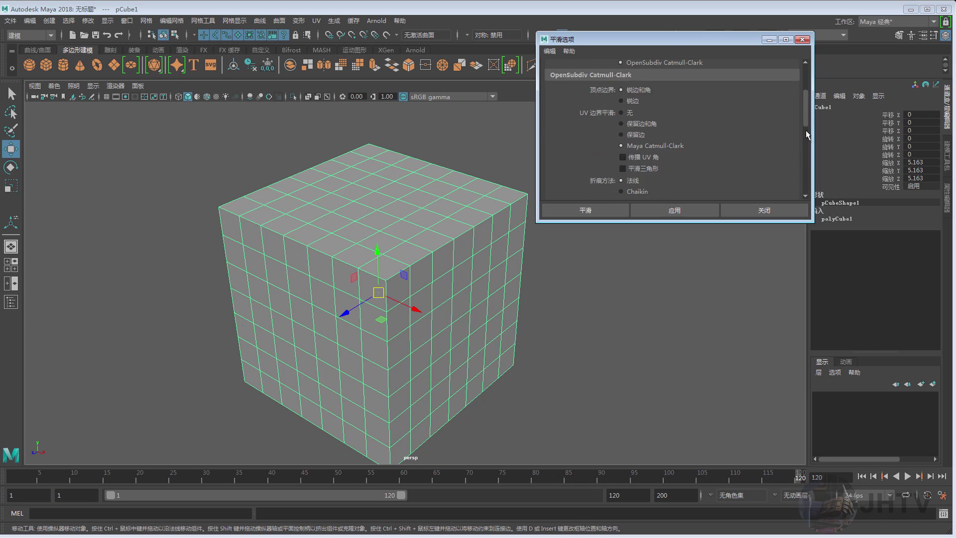
{"action": "scroll", "coordinate": [806, 130], "scroll_direction": "down", "scroll_amount": 3}
{"action": "scroll", "coordinate": [807, 106], "scroll_direction": "down", "scroll_amount": 3}
{"action": "scroll", "coordinate": [799, 129], "scroll_direction": "down", "scroll_amount": 3}
{"action": "scroll", "coordinate": [805, 188], "scroll_direction": "up", "scroll_amount": 2}
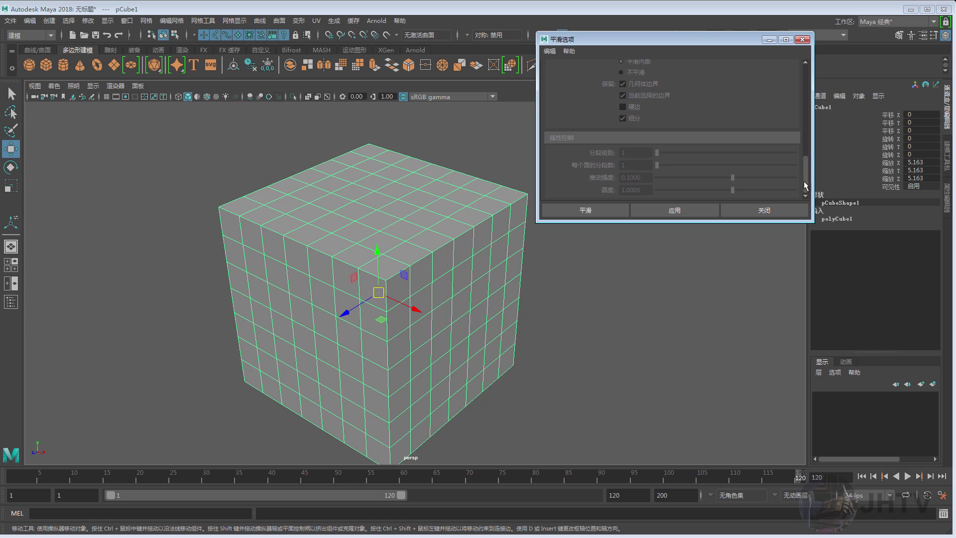
{"action": "scroll", "coordinate": [797, 149], "scroll_direction": "up", "scroll_amount": 6}
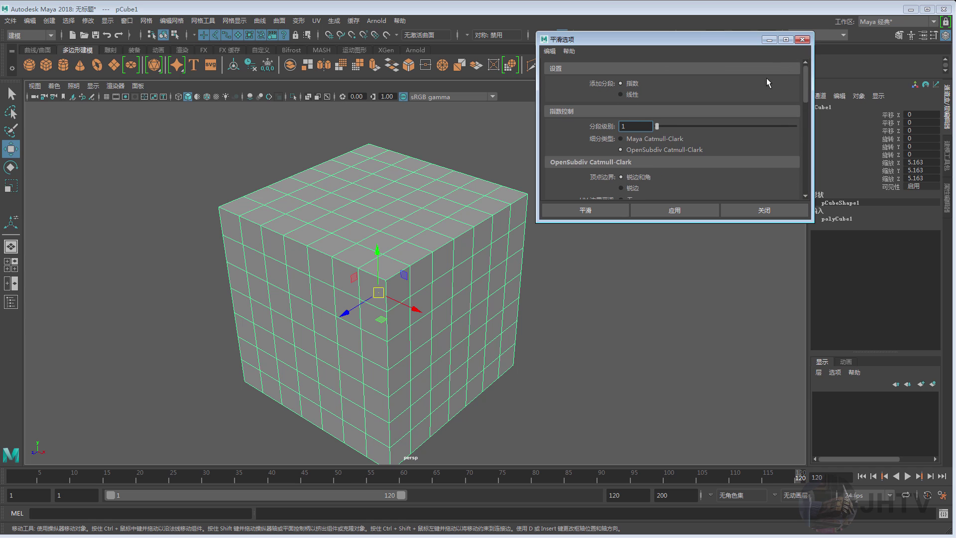
{"action": "left_click", "coordinate": [764, 213]}
- Apply Smooth to the cube from the marking menu and orbit around the result
{"action": "right_click", "coordinate": [425, 219], "text": "shift"}
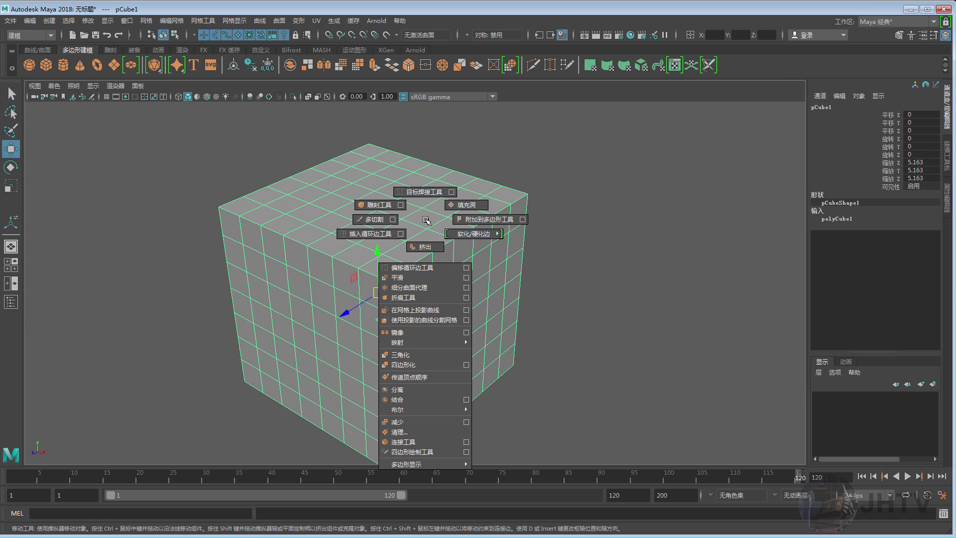
{"action": "left_click", "coordinate": [416, 277]}
{"action": "left_click_drag", "start_coordinate": [628, 190], "coordinate": [557, 161]}
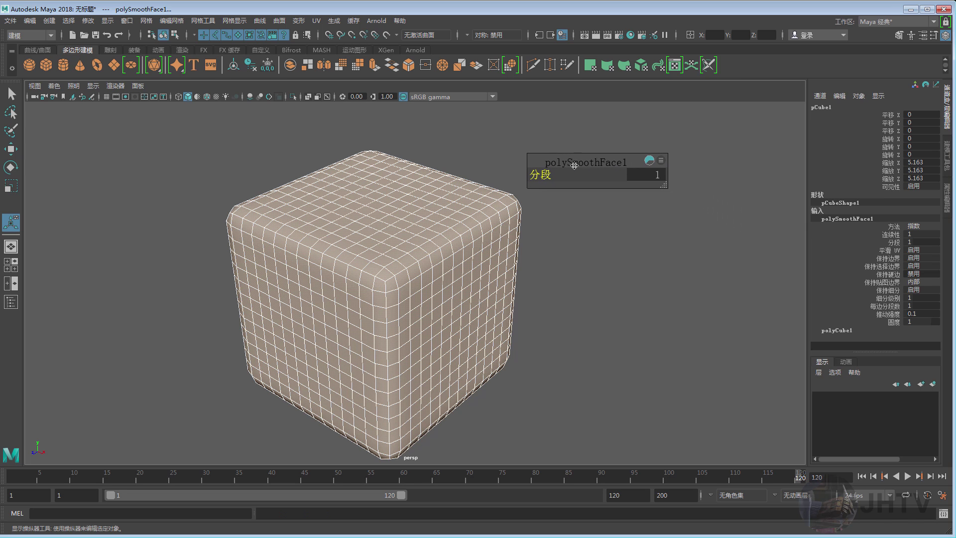
{"action": "left_click_drag", "start_coordinate": [629, 158], "coordinate": [656, 159]}
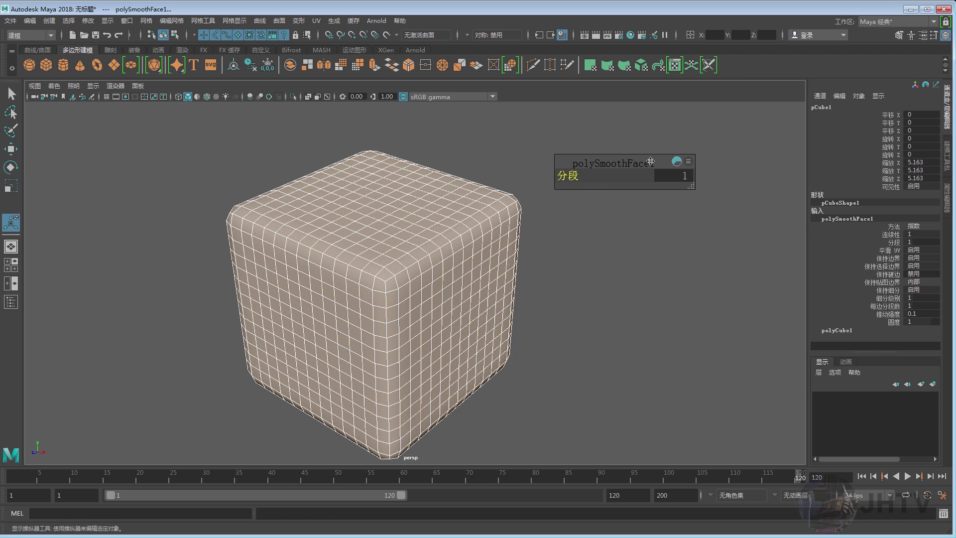
{"action": "left_click_drag", "start_coordinate": [497, 262], "coordinate": [446, 266], "text": "alt"}
{"action": "left_click_drag", "start_coordinate": [379, 238], "coordinate": [438, 219], "text": "alt"}
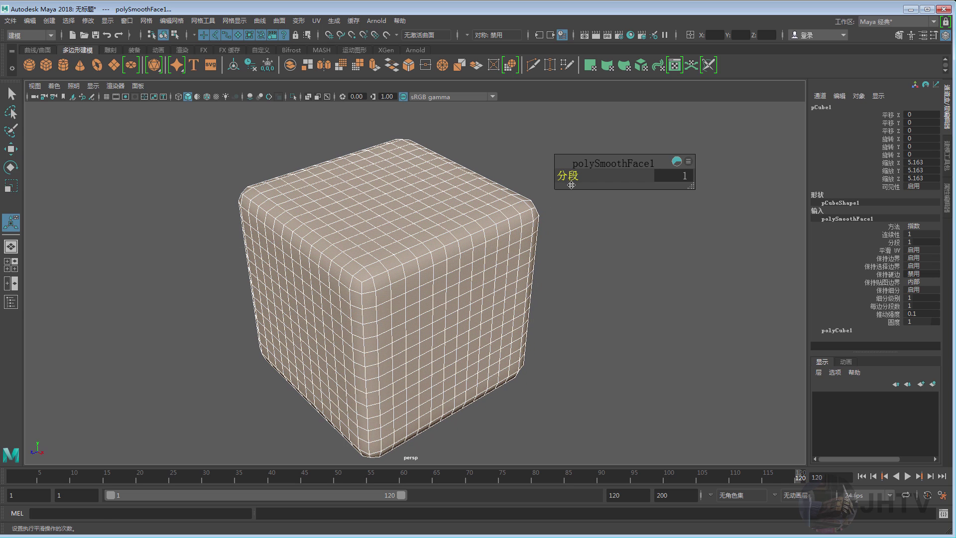
- Raise the smoothing divisions from 1 to 2 and orbit to inspect the rounded mesh
{"action": "left_click_drag", "start_coordinate": [568, 176], "coordinate": [578, 177]}
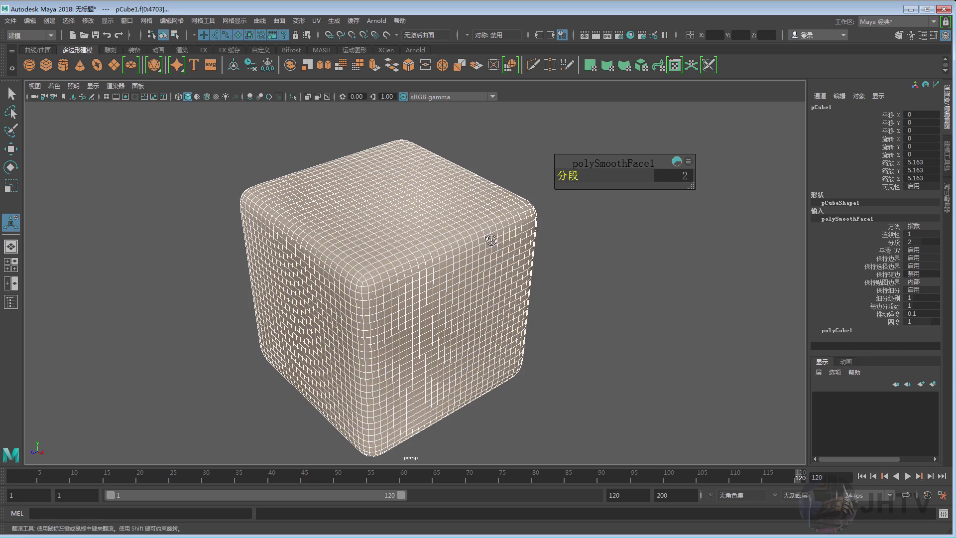
{"action": "left_click_drag", "start_coordinate": [491, 239], "coordinate": [547, 265], "text": "alt"}
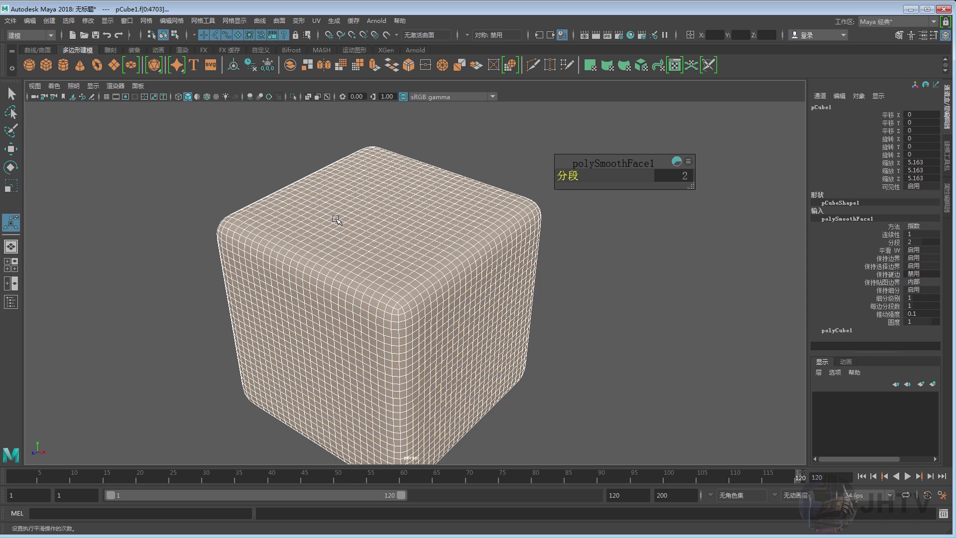
{"action": "left_click_drag", "start_coordinate": [465, 239], "coordinate": [479, 236], "text": "alt"}
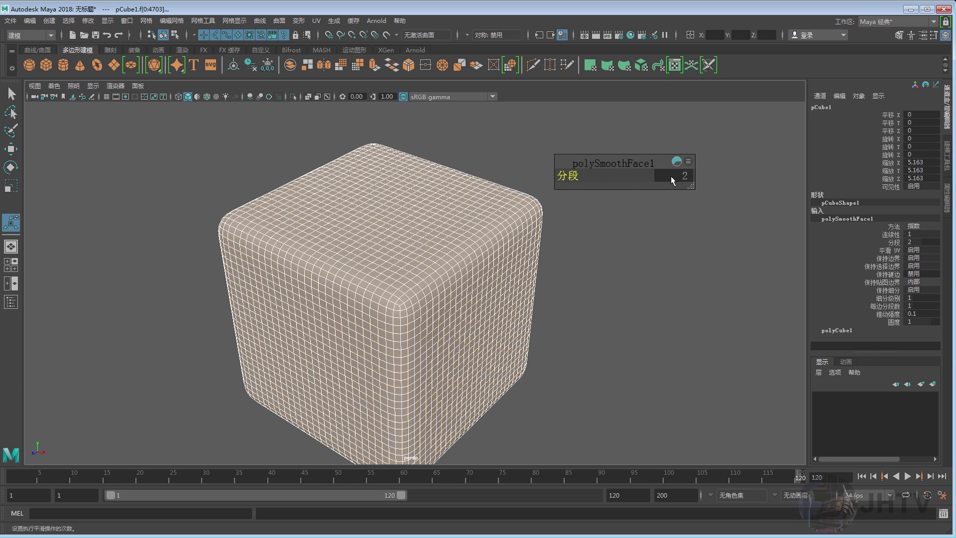
{"action": "left_click_drag", "start_coordinate": [399, 241], "coordinate": [497, 235], "text": "alt"}
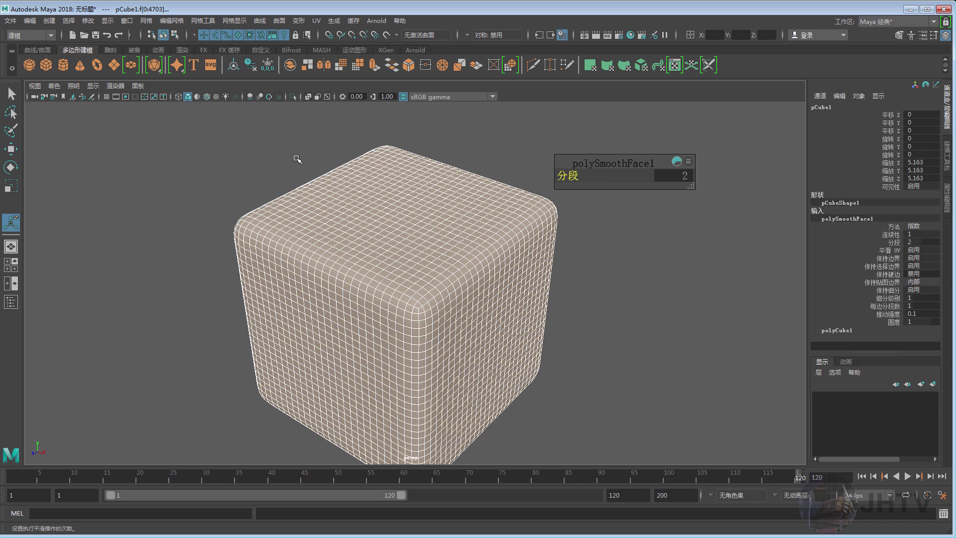
- Turn on the Poly Count heads-up display and compare smoothing divisions, ending back at 1
{"action": "left_click", "coordinate": [108, 21]}
{"action": "mouse_move", "coordinate": [149, 57]}
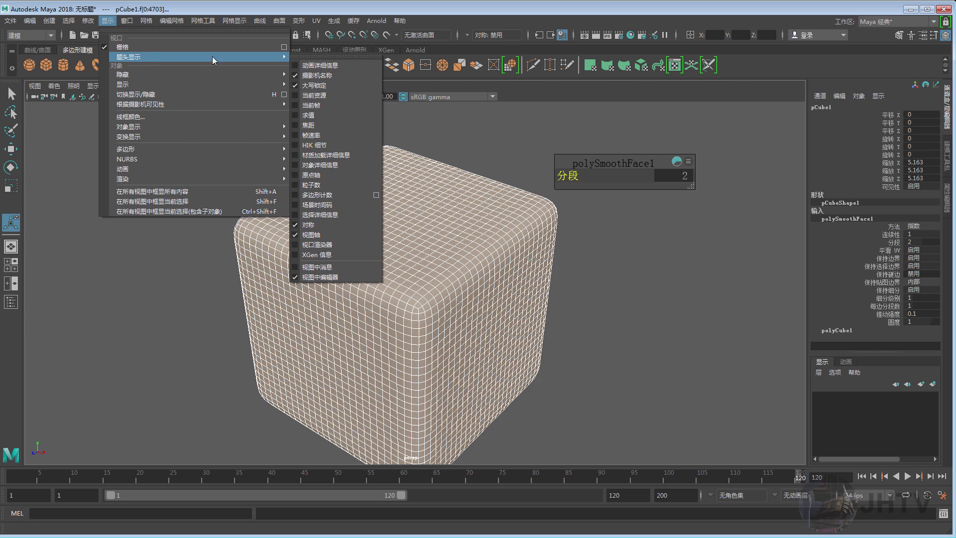
{"action": "left_click", "coordinate": [318, 195]}
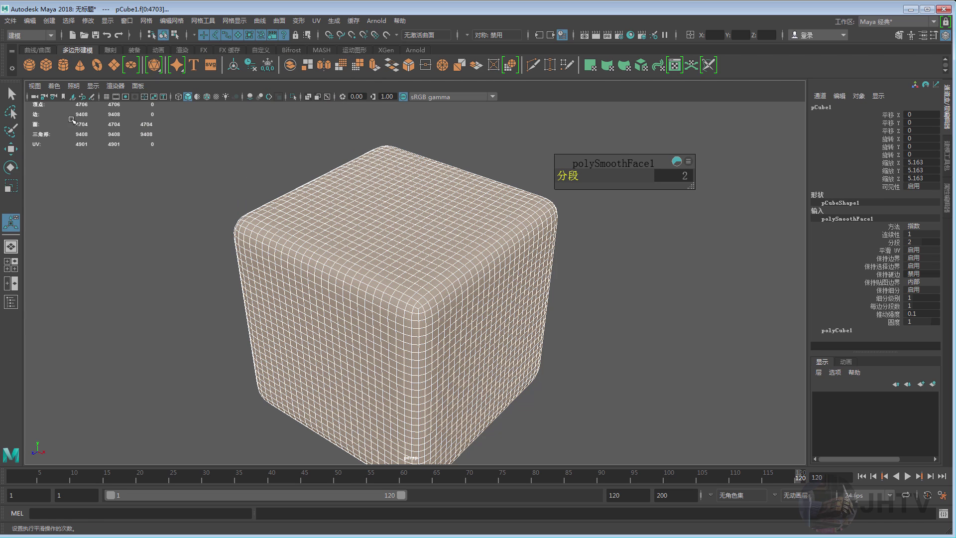
{"action": "middle_click_drag", "start_coordinate": [369, 214], "coordinate": [350, 202], "text": "alt"}
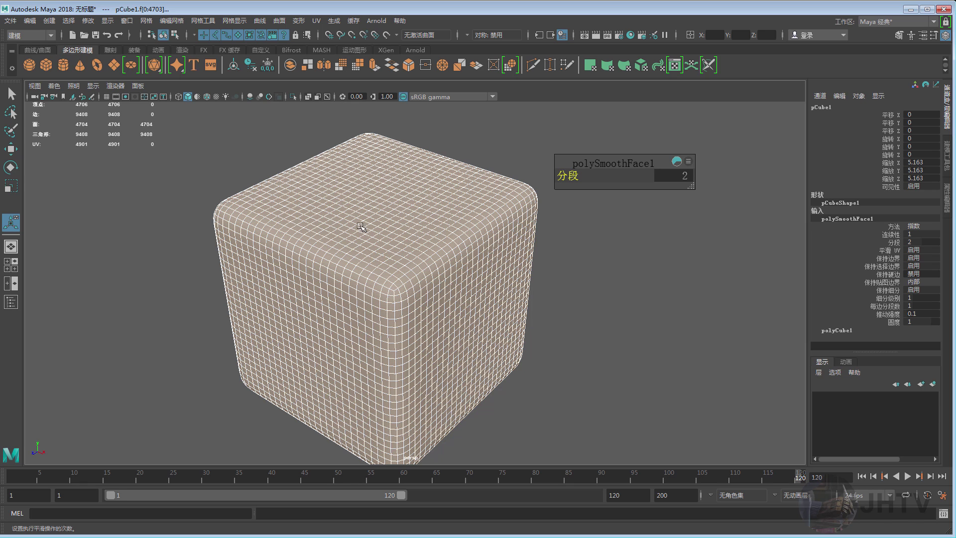
{"action": "left_click_drag", "start_coordinate": [577, 178], "coordinate": [556, 179]}
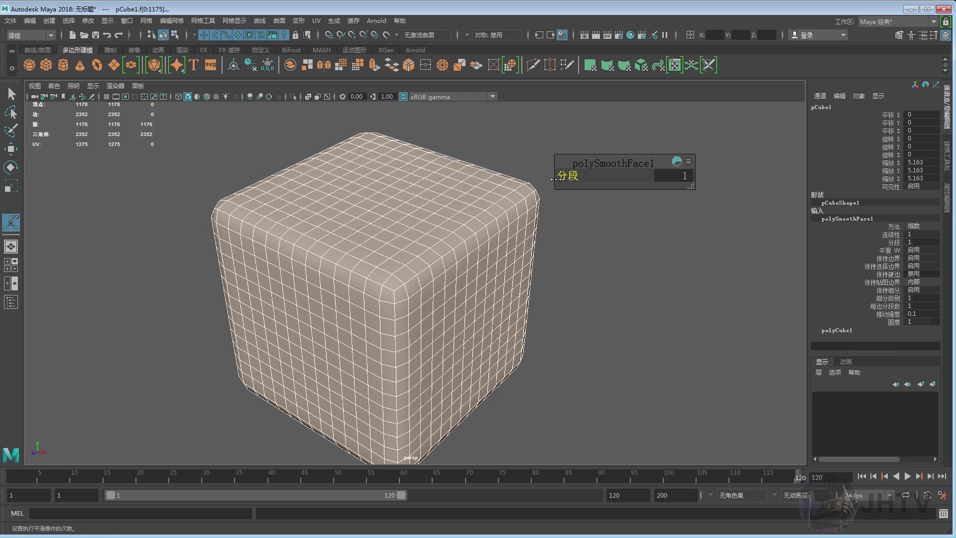
- Orbit to view the smoothed cube from above, then clear the selection
{"action": "left_click", "coordinate": [498, 145]}
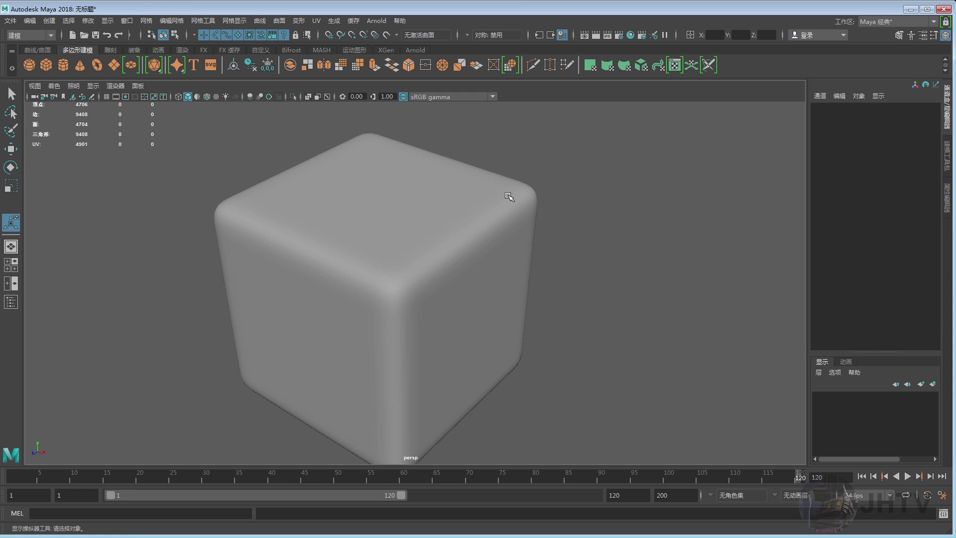
{"action": "key", "text": "w"}
{"action": "scroll", "coordinate": [469, 224], "scroll_direction": "down", "scroll_amount": 1}
{"action": "scroll", "coordinate": [416, 204], "scroll_direction": "down", "scroll_amount": 2}
{"action": "right_click_drag", "start_coordinate": [417, 204], "coordinate": [459, 188]}
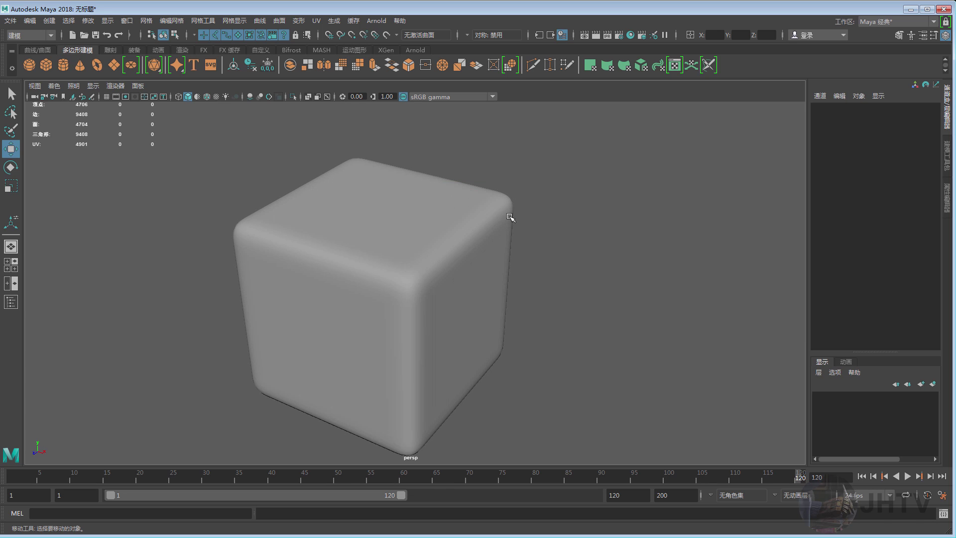
{"action": "mouse_move", "coordinate": [517, 239]}
{"action": "left_mouse_down", "text": "alt"}
{"action": "mouse_move", "coordinate": [456, 241]}
{"action": "mouse_move", "coordinate": [468, 195]}
{"action": "left_mouse_up", "text": "alt"}
{"action": "left_click", "coordinate": [466, 190]}
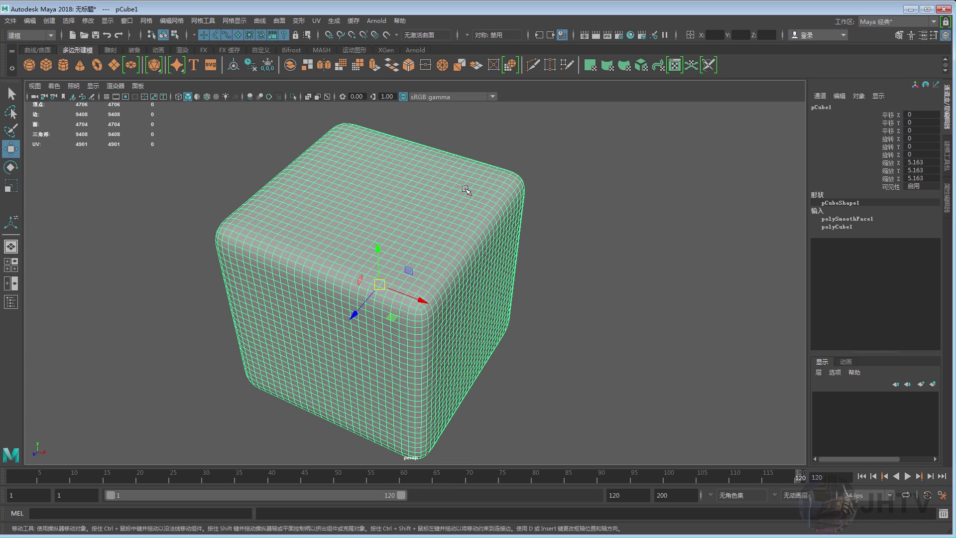
{"action": "scroll", "coordinate": [453, 244], "scroll_direction": "down", "scroll_amount": 3}
{"action": "right_click", "coordinate": [515, 204]}
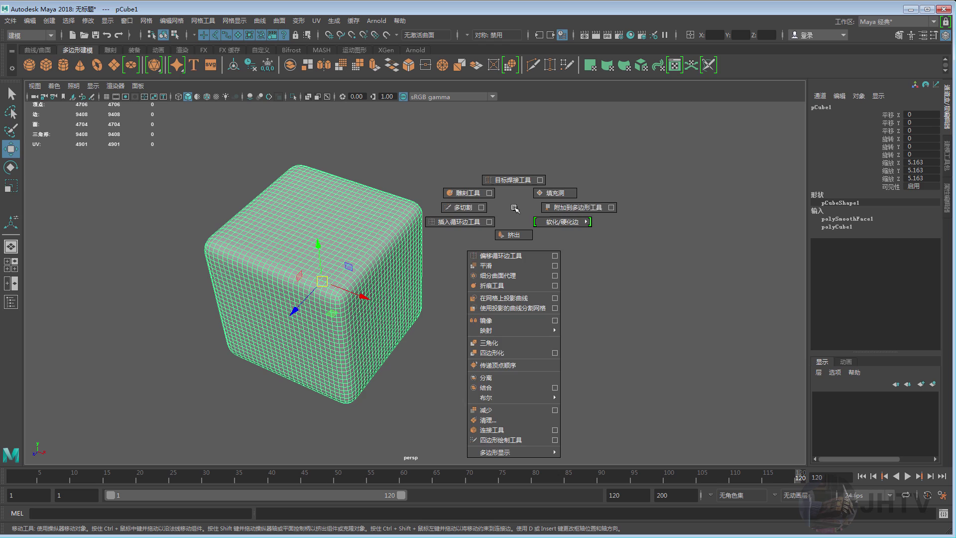
{"action": "left_click", "coordinate": [517, 199]}
- Create a new cube, scale it up, and place it beside the smoothed cube
{"action": "right_click_drag", "start_coordinate": [520, 196], "coordinate": [513, 252], "text": "shift"}
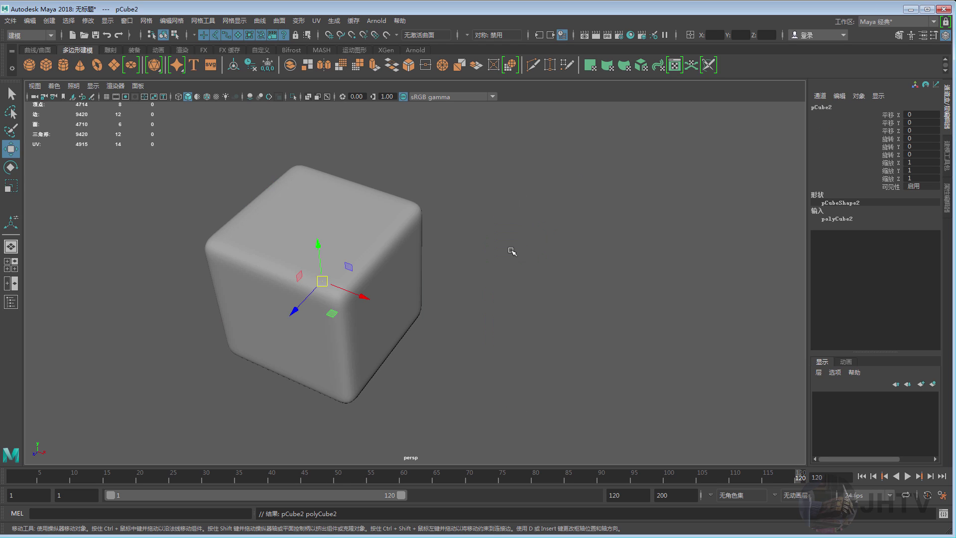
{"action": "key", "text": "r"}
{"action": "middle_click_drag", "start_coordinate": [395, 150], "coordinate": [420, 130]}
{"action": "key", "text": "w"}
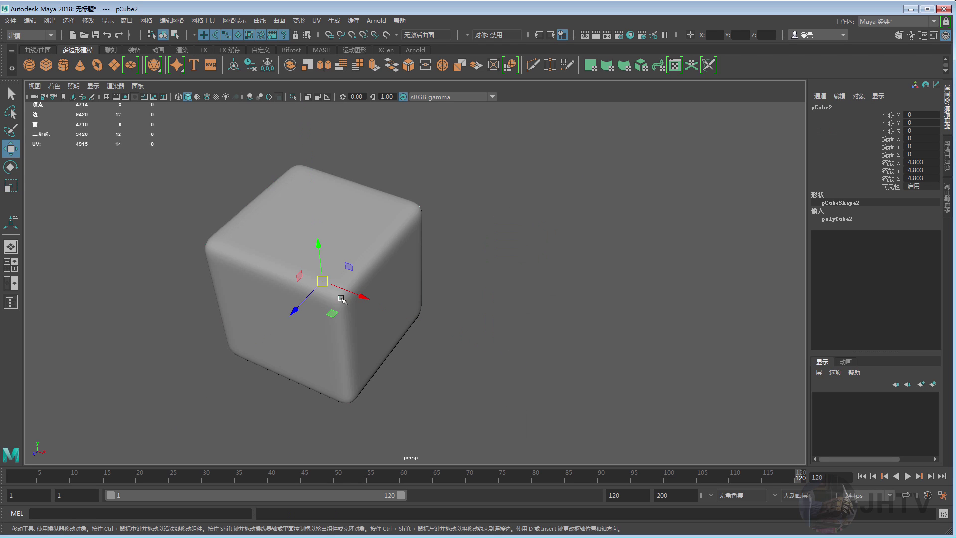
{"action": "left_click_drag", "start_coordinate": [326, 278], "coordinate": [552, 245]}
{"action": "middle_click_drag", "start_coordinate": [549, 244], "coordinate": [525, 258], "text": "alt"}
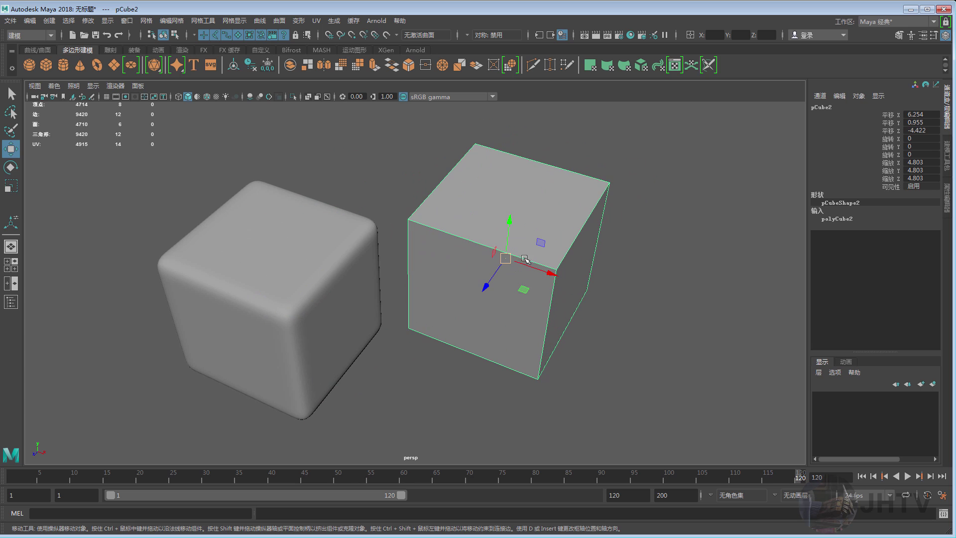
- Give the new cube 6 subdivisions per side and display it as Smooth Mesh Preview
{"action": "left_click", "coordinate": [840, 223]}
{"action": "left_click_drag", "start_coordinate": [882, 250], "coordinate": [885, 267]}
{"action": "middle_click_drag", "start_coordinate": [632, 243], "coordinate": [648, 243]}
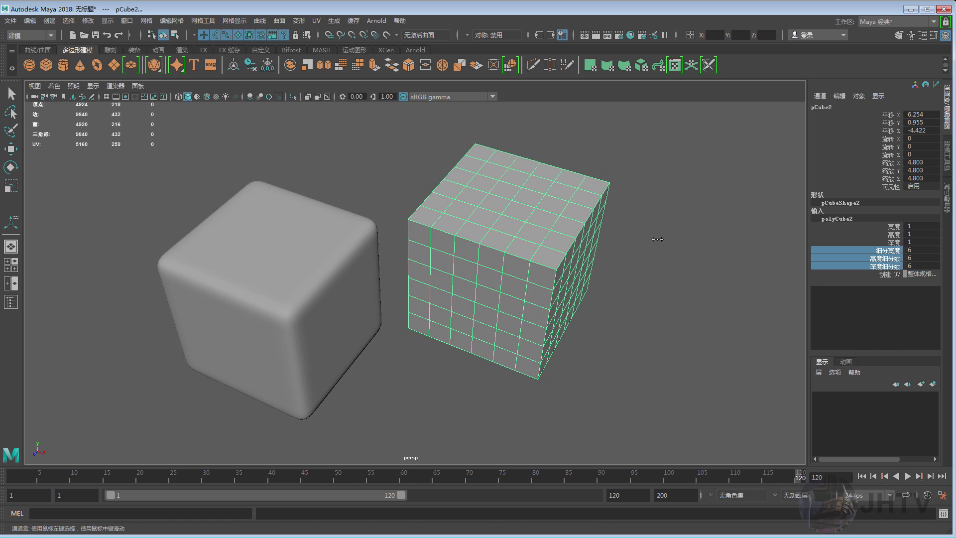
{"action": "scroll", "coordinate": [628, 230], "scroll_direction": "up", "scroll_amount": 2}
{"action": "left_click", "coordinate": [642, 228]}
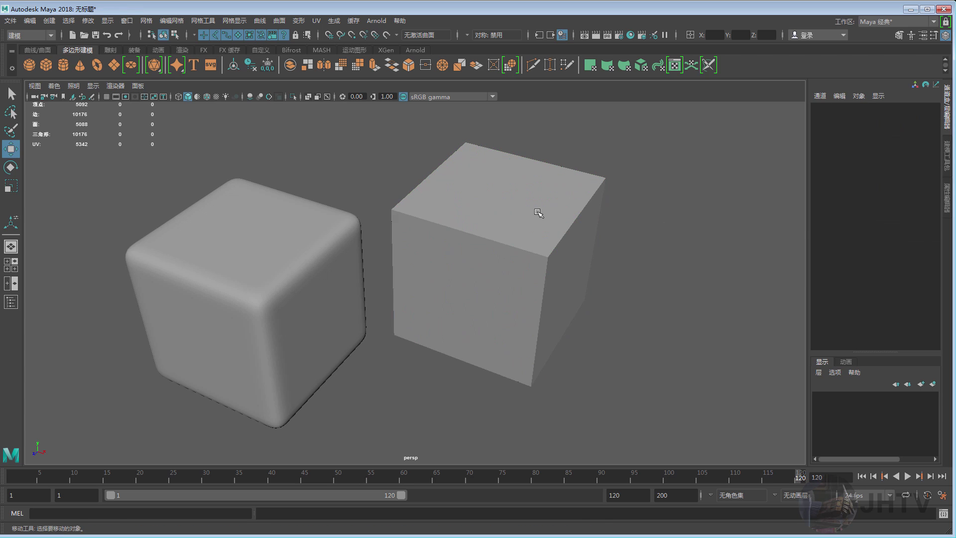
{"action": "left_click", "coordinate": [538, 213]}
{"action": "key", "text": "3"}
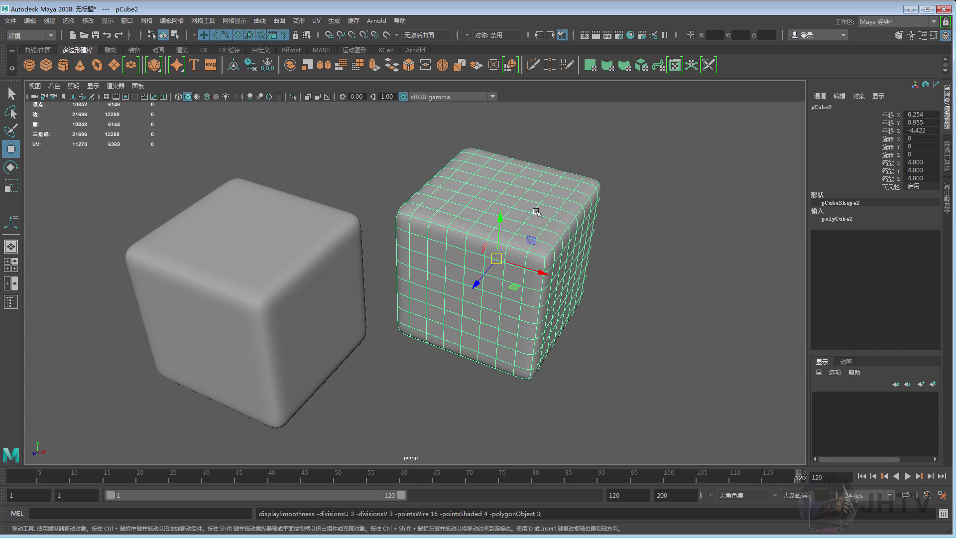
{"action": "scroll", "coordinate": [556, 230], "scroll_direction": "up", "scroll_amount": 1}
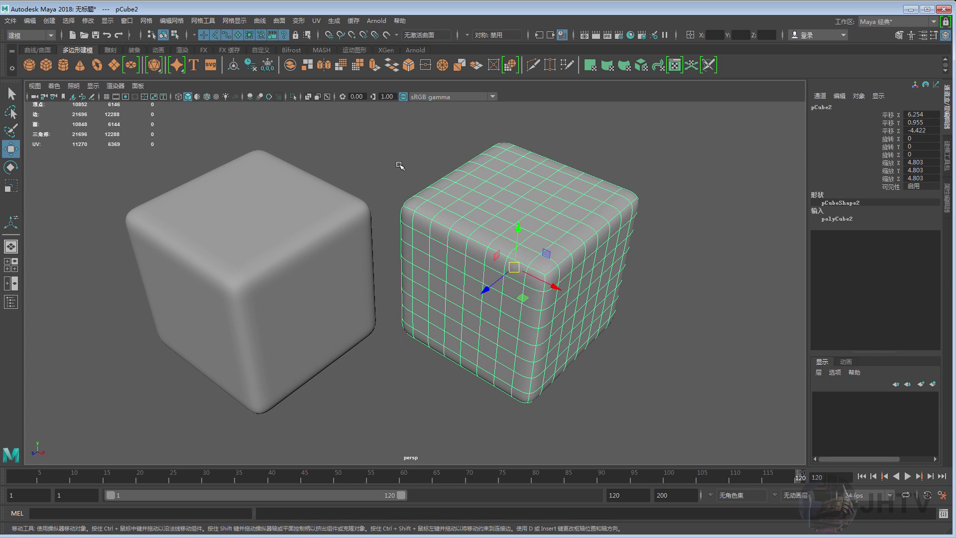
- Toggle selection between the left and right cubes, ending with the right cube selected
{"action": "left_click", "coordinate": [391, 152]}
{"action": "left_click", "coordinate": [281, 264]}
{"action": "left_click", "coordinate": [445, 227]}
{"action": "left_click", "coordinate": [266, 230]}
{"action": "left_click", "coordinate": [440, 223]}
{"action": "left_click", "coordinate": [296, 226]}
{"action": "left_click", "coordinate": [475, 208]}
{"action": "scroll", "coordinate": [448, 209], "scroll_direction": "up", "scroll_amount": 1}
{"action": "left_click", "coordinate": [339, 196]}
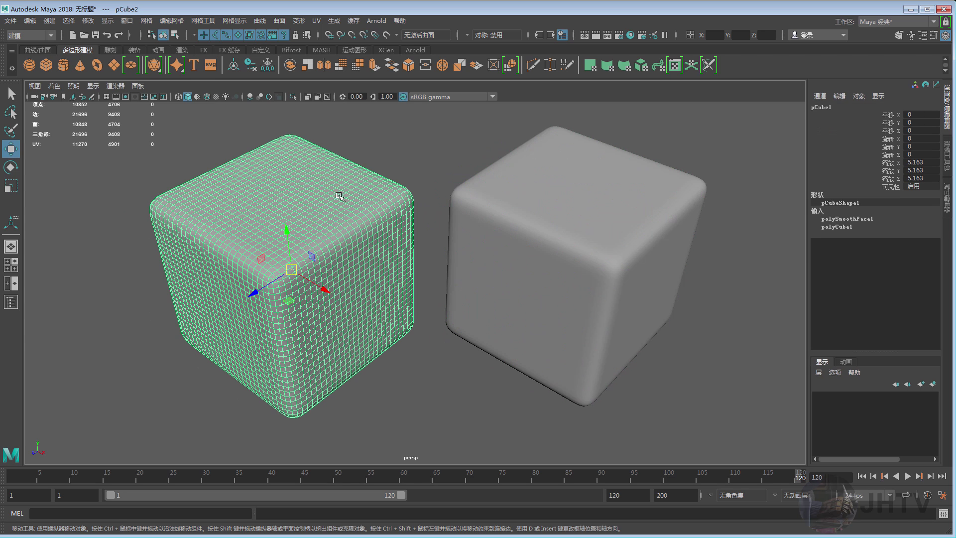
{"action": "middle_click_drag", "start_coordinate": [293, 198], "coordinate": [250, 209], "text": "alt"}
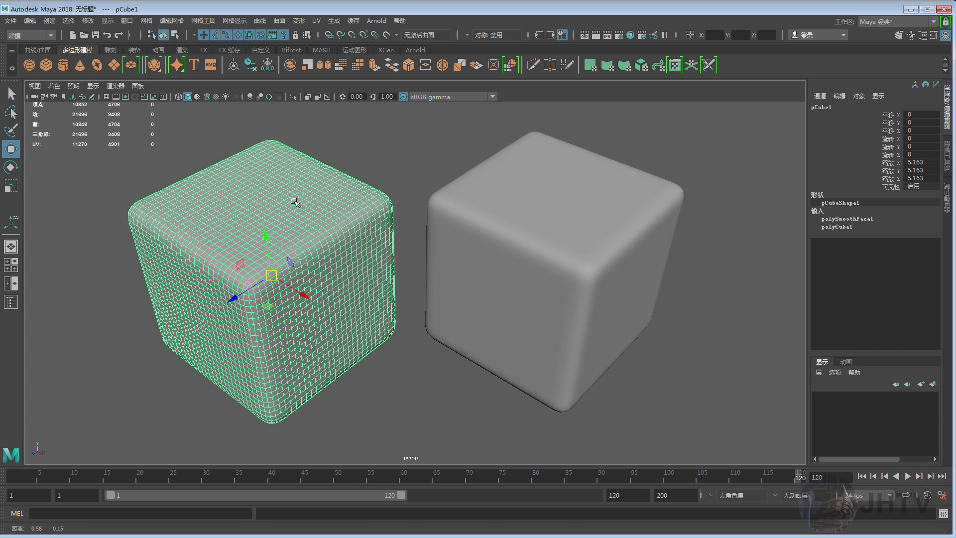
{"action": "left_click", "coordinate": [551, 210]}
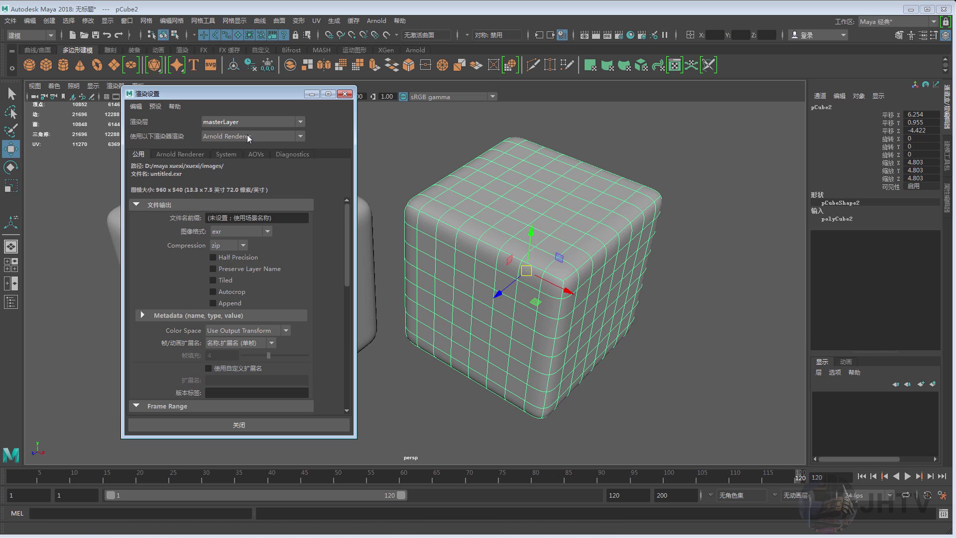
- Switch the renderer to Maya Software and render the current frame
{"action": "left_click", "coordinate": [249, 137]}
{"action": "left_click", "coordinate": [238, 143]}
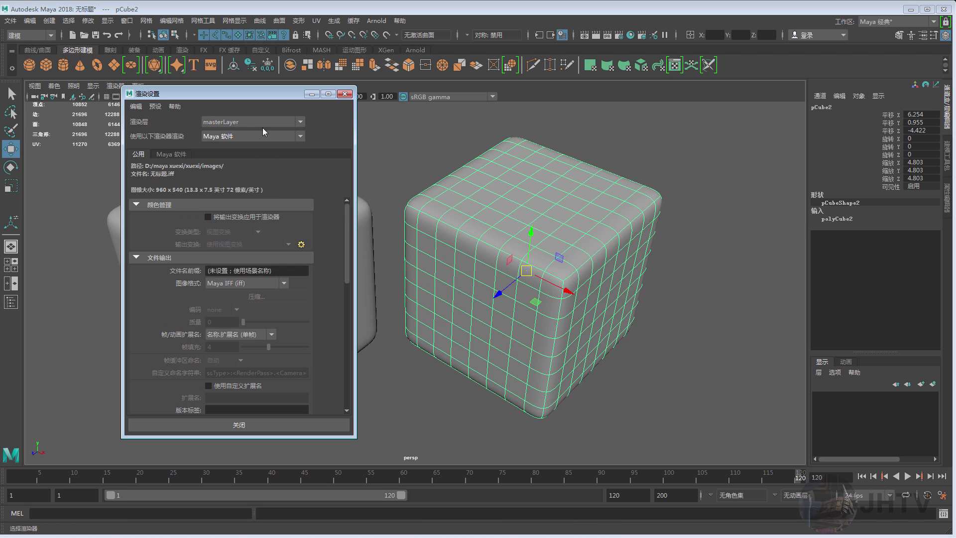
{"action": "left_click", "coordinate": [345, 94]}
{"action": "left_click", "coordinate": [599, 36]}
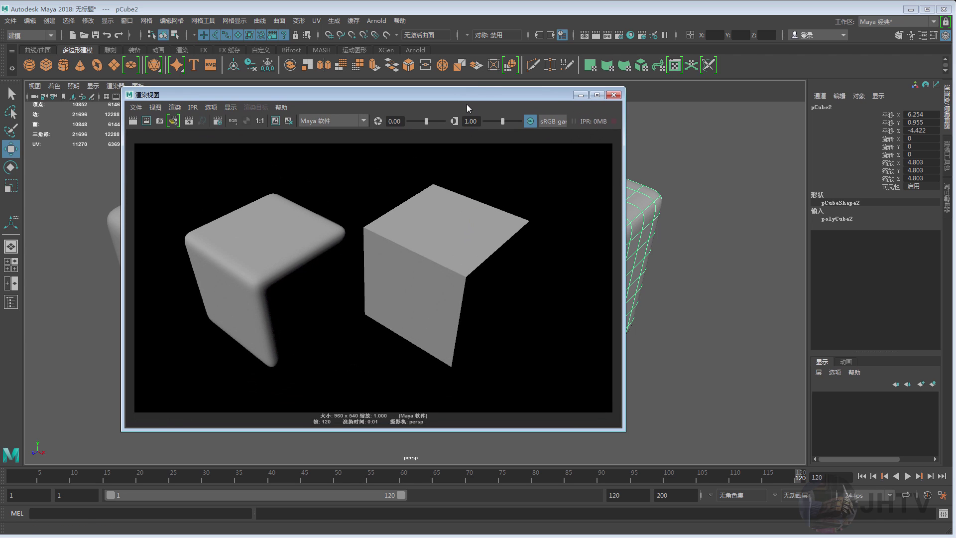
- Drag the Render View aside to compare with the cubes, close it, and reselect the right cube
{"action": "mouse_move", "coordinate": [467, 95]}
{"action": "left_mouse_down"}
{"action": "mouse_move", "coordinate": [475, 223]}
{"action": "mouse_move", "coordinate": [525, 323]}
{"action": "mouse_move", "coordinate": [436, 135]}
{"action": "left_mouse_up"}
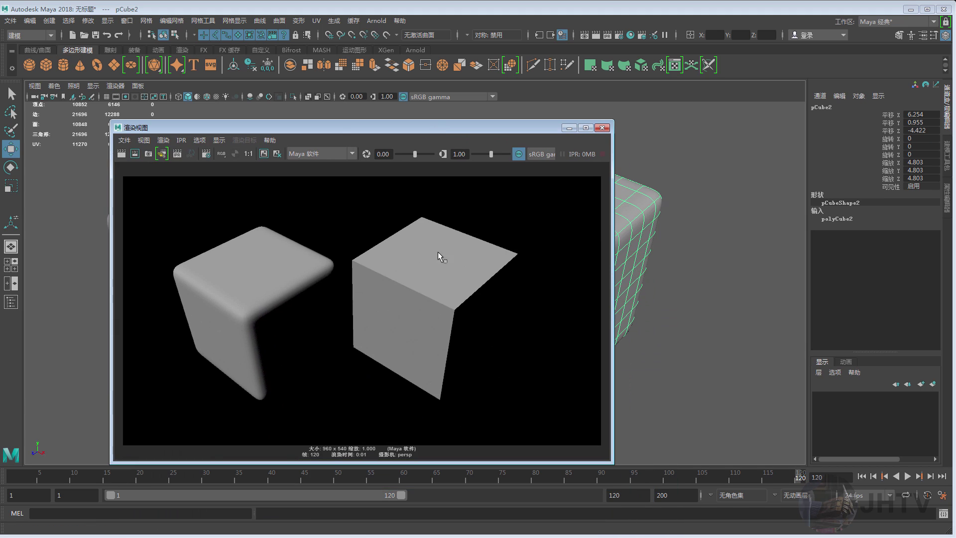
{"action": "left_click_drag", "start_coordinate": [364, 136], "coordinate": [326, 180]}
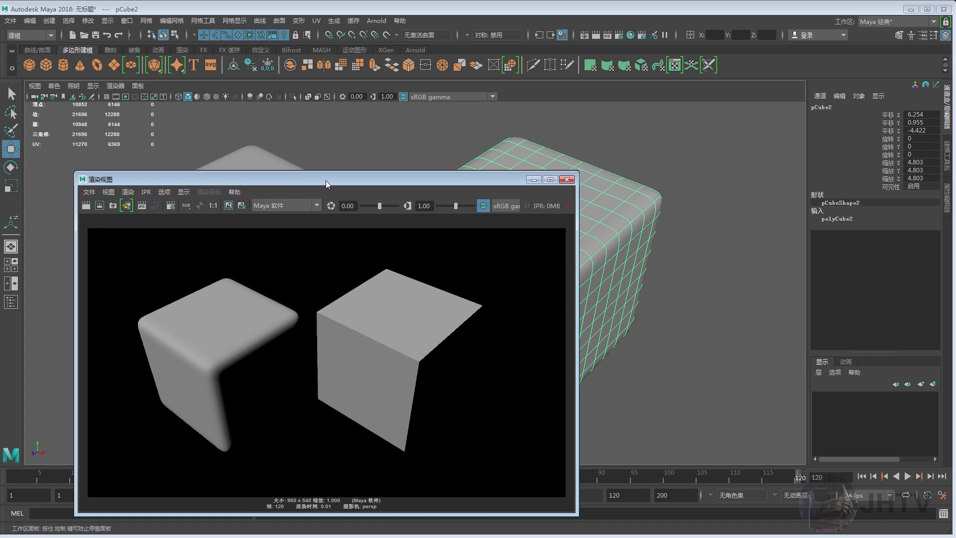
{"action": "left_click_drag", "start_coordinate": [247, 177], "coordinate": [307, 227]}
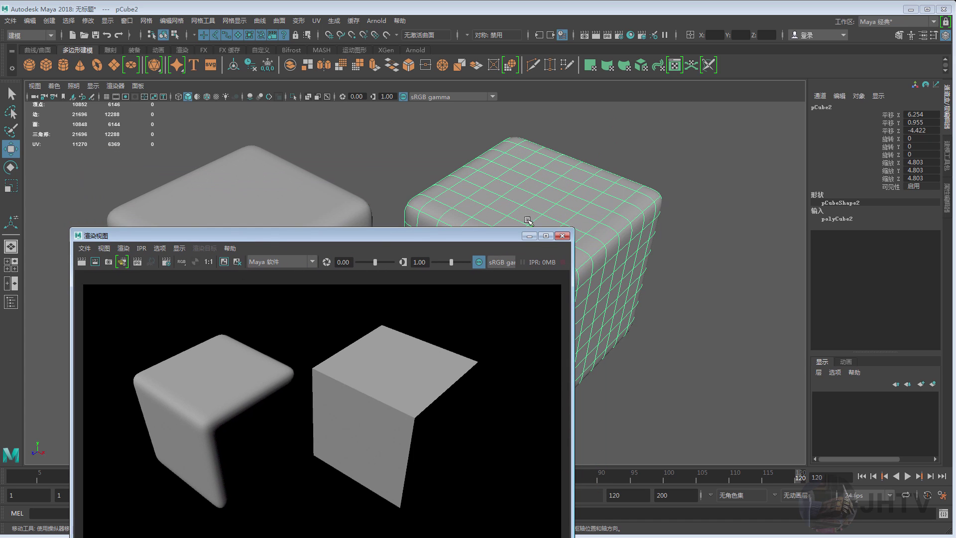
{"action": "left_click", "coordinate": [563, 236]}
{"action": "left_click", "coordinate": [327, 216]}
{"action": "left_click", "coordinate": [474, 213]}
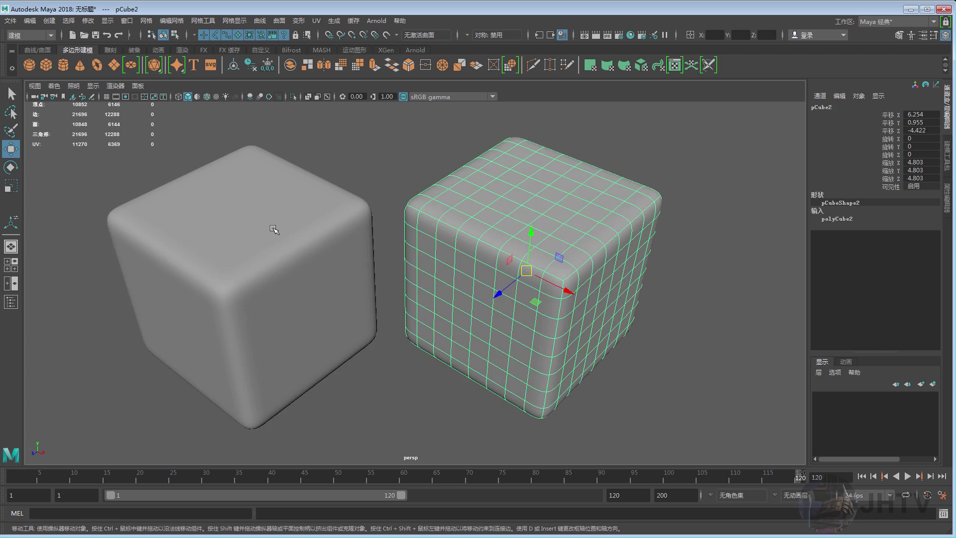
{"action": "key", "text": "ctrl+z"}
{"action": "left_click", "coordinate": [502, 207]}
- Delete the right cube, frame the smoothed cube, and show the Modeling Toolkit panel and Mesh menu
{"action": "key", "text": "Delete"}
{"action": "left_click", "coordinate": [235, 207]}
{"action": "key", "text": "f"}
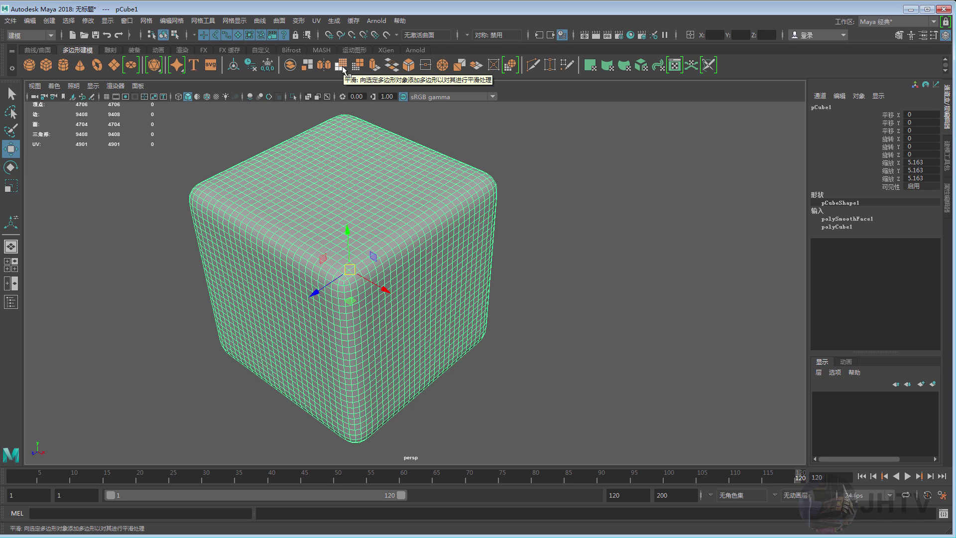
{"action": "left_click", "coordinate": [947, 155]}
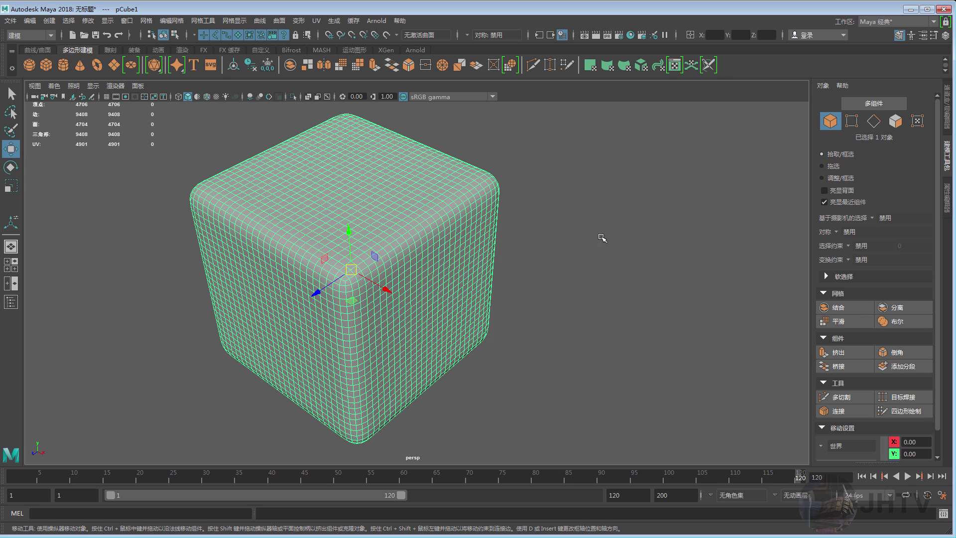
{"action": "left_click", "coordinate": [401, 196]}
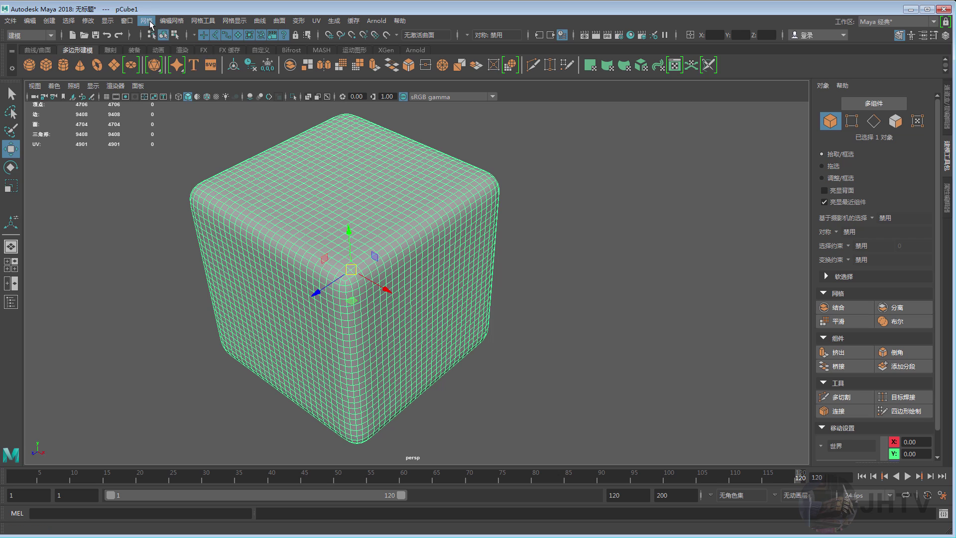
{"action": "left_click", "coordinate": [149, 21]}
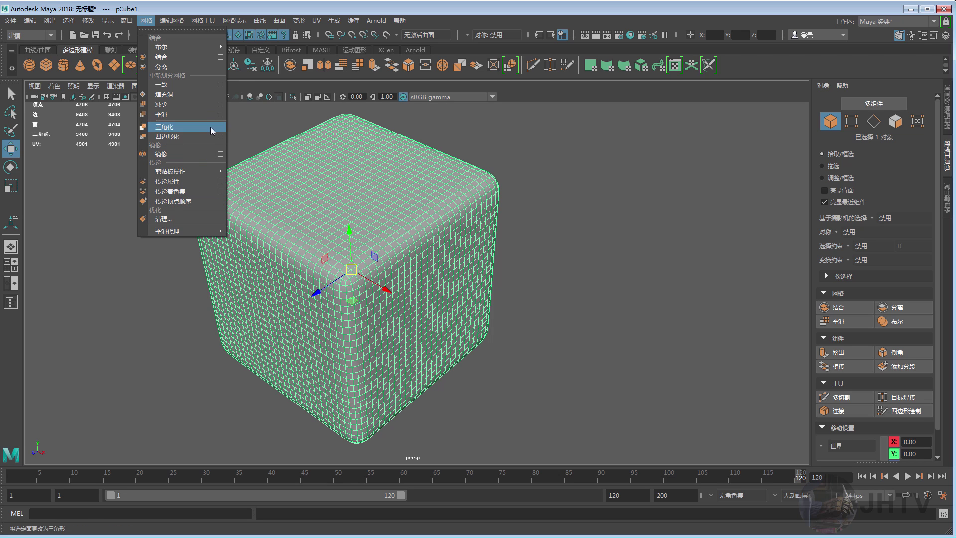
- Dismiss the Mesh and quick polygon menus, leaving the 4704-face smoothed cube selected
{"action": "left_click", "coordinate": [430, 197]}
{"action": "left_click", "coordinate": [382, 193]}
{"action": "right_click", "coordinate": [386, 175], "text": "shift"}
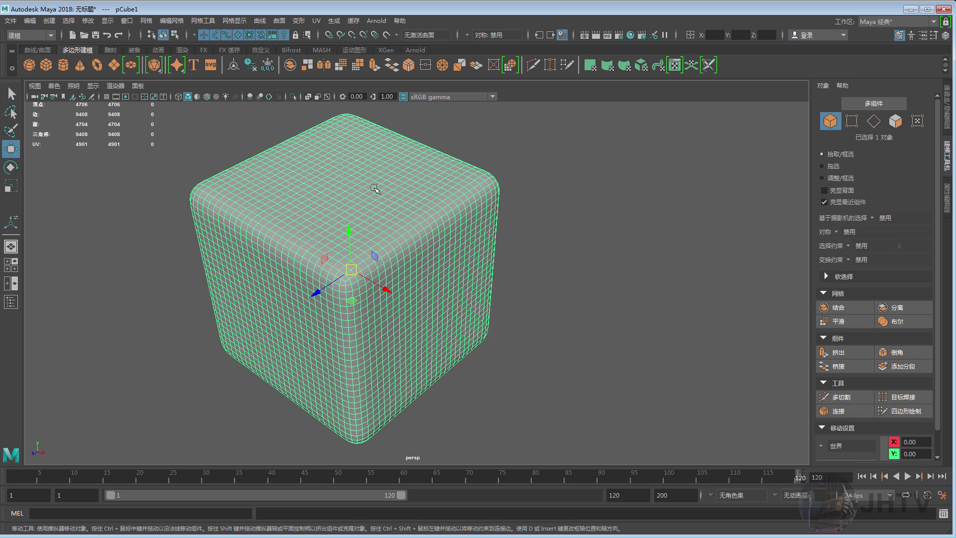
{"action": "scroll", "coordinate": [413, 207], "scroll_direction": "down", "scroll_amount": 2}
{"action": "left_click_drag", "start_coordinate": [477, 153], "coordinate": [559, 299]}
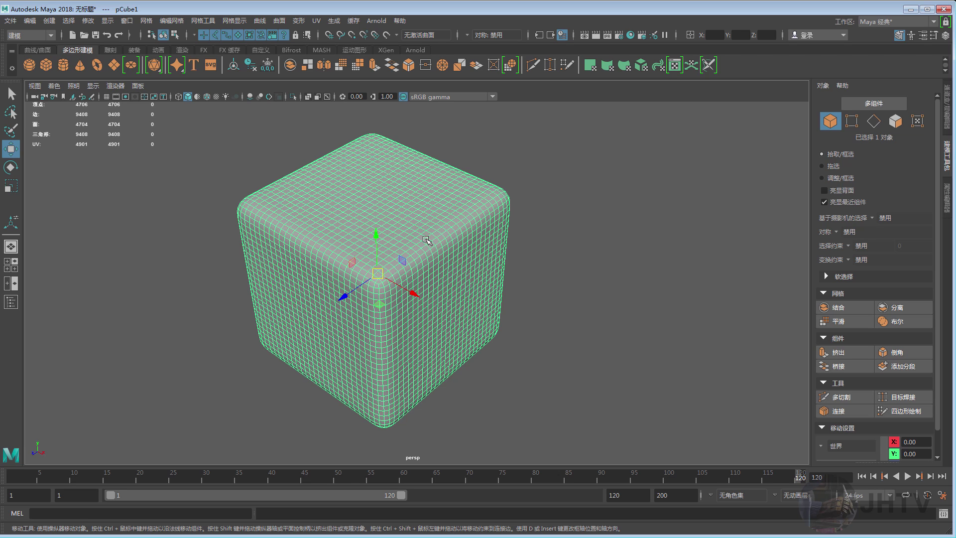
- Expand polySmoothFace1 in the Channel Box and set the smoothing Divisions to 0
{"action": "left_click", "coordinate": [947, 99]}
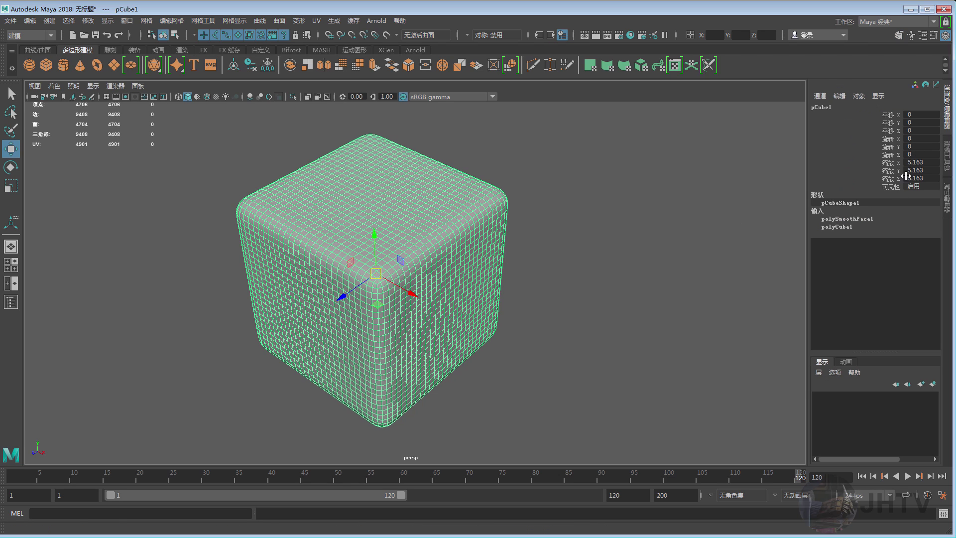
{"action": "left_click", "coordinate": [846, 220]}
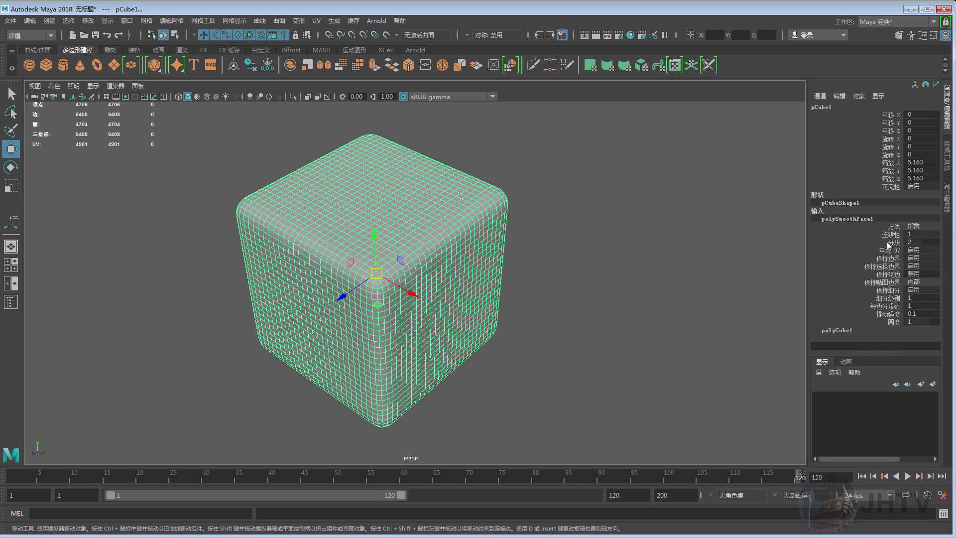
{"action": "left_click", "coordinate": [890, 298]}
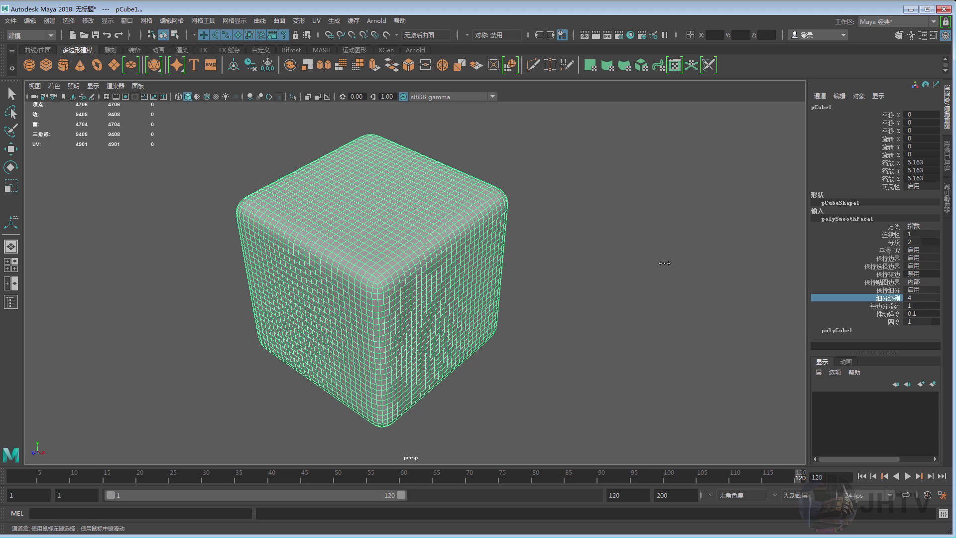
{"action": "left_click", "coordinate": [926, 298]}
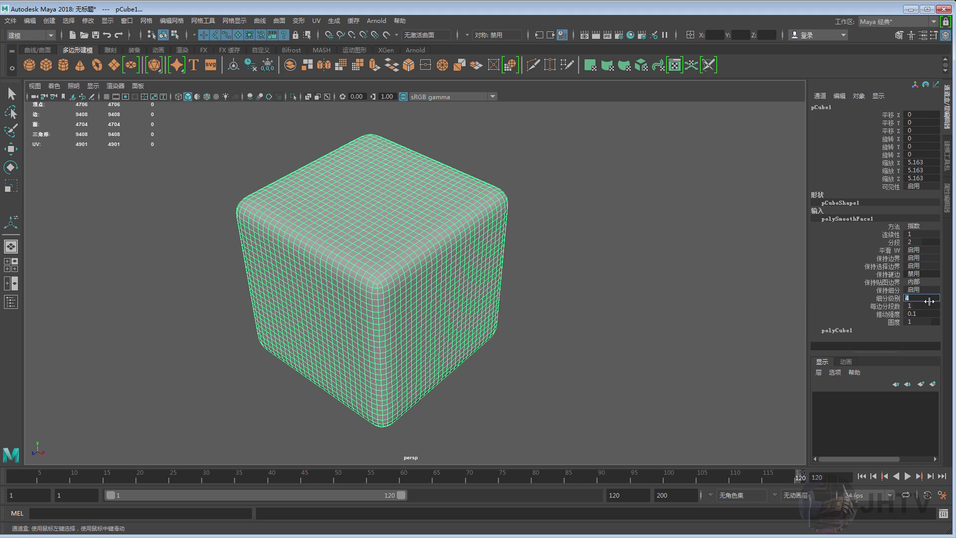
{"action": "type", "text": "1"}
{"action": "left_click", "coordinate": [902, 235]}
{"action": "type", "text": "0"}
{"action": "left_click", "coordinate": [920, 242]}
{"action": "type", "text": "0"}
{"action": "key", "text": "Return"}
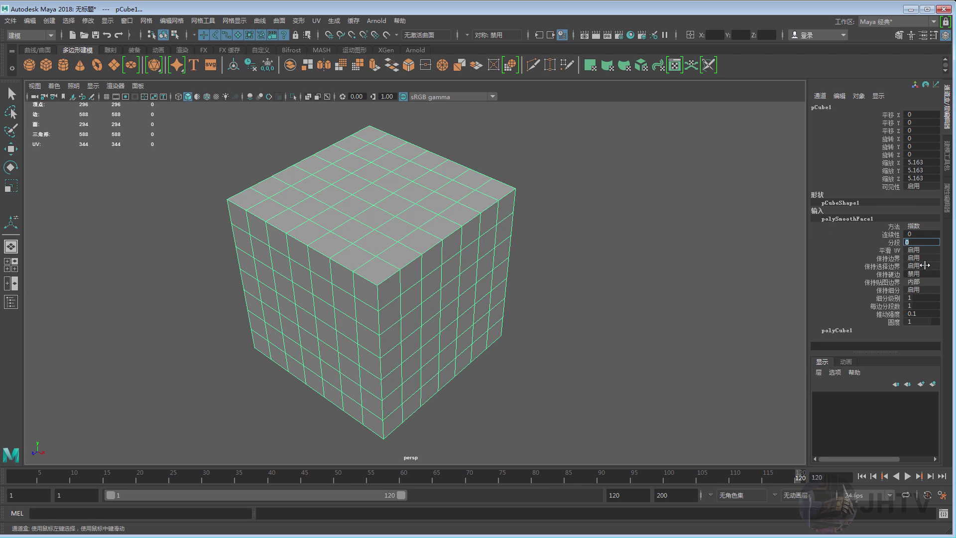
- Restore Continuity to 1, leaving the cube a blocky 294-face mesh
{"action": "left_click", "coordinate": [898, 237]}
{"action": "middle_click_drag", "start_coordinate": [761, 234], "coordinate": [772, 232]}
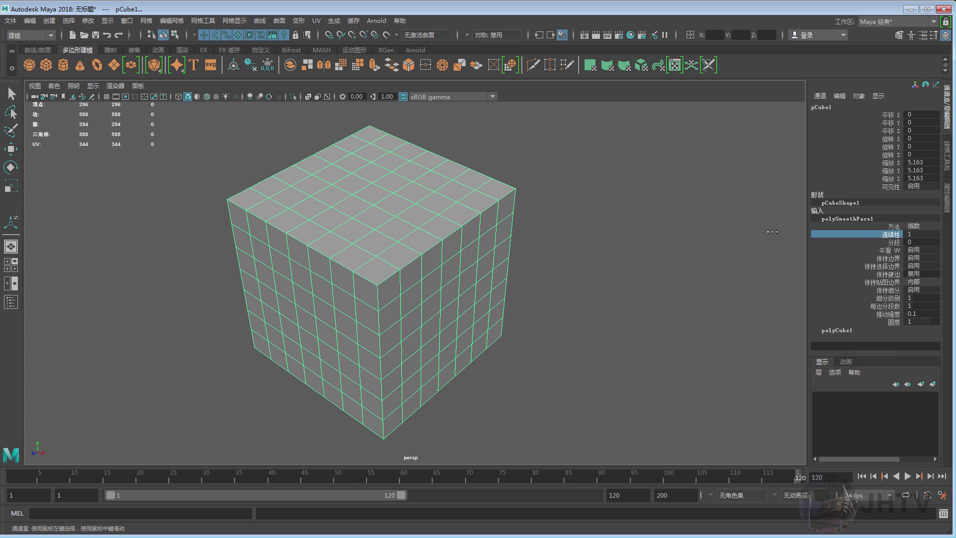
{"action": "left_click", "coordinate": [898, 243]}
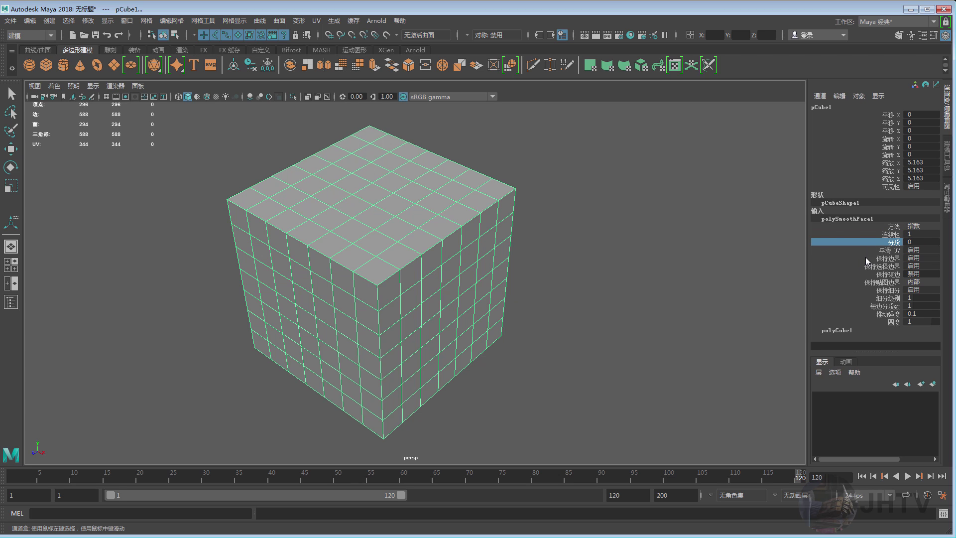
{"action": "scroll", "coordinate": [520, 269], "scroll_direction": "up", "scroll_amount": 2}
{"action": "scroll", "coordinate": [567, 286], "scroll_direction": "up", "scroll_amount": 1}
- Select the cube, orbit around it and switch to face selection mode
{"action": "left_click", "coordinate": [566, 247]}
{"action": "key", "text": "w"}
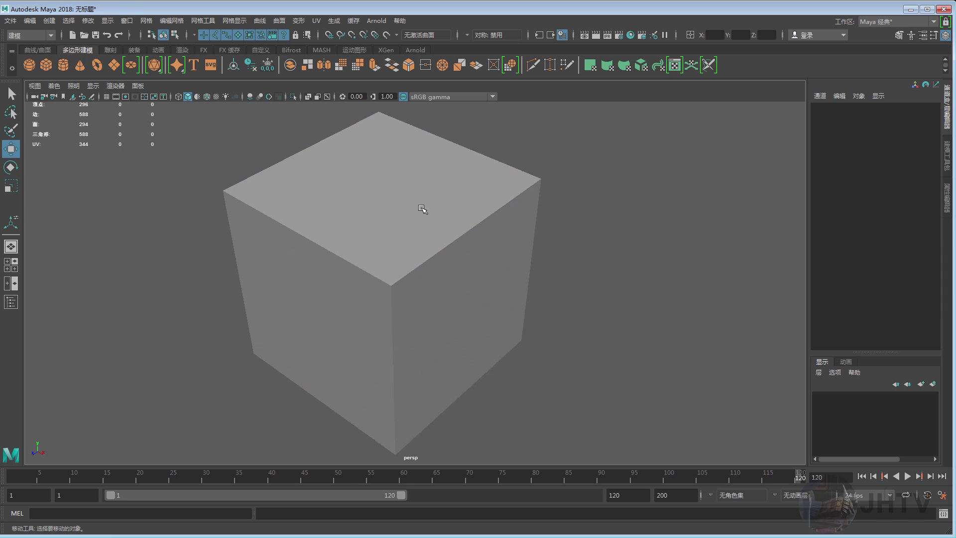
{"action": "left_click", "coordinate": [420, 207]}
{"action": "left_click_drag", "start_coordinate": [484, 239], "coordinate": [527, 237], "text": "alt"}
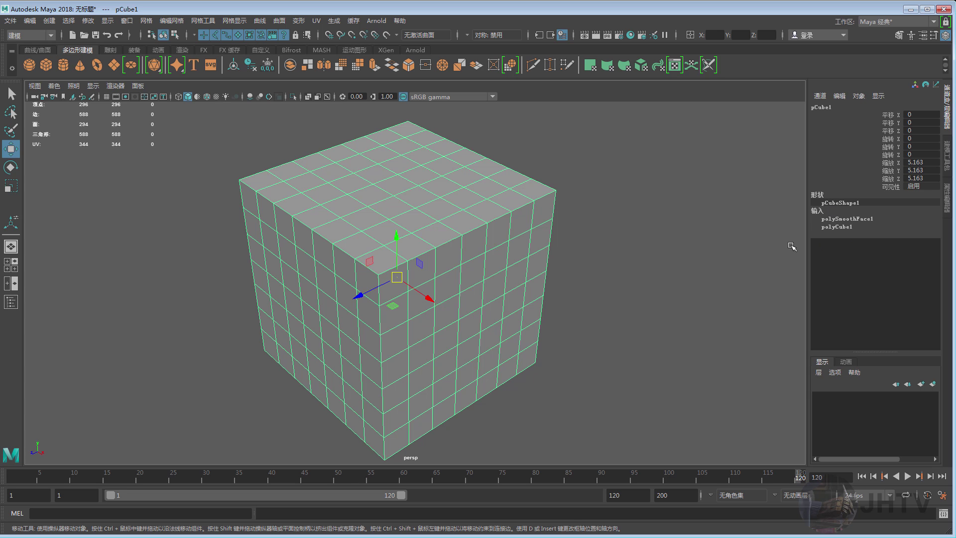
{"action": "left_click_drag", "start_coordinate": [565, 282], "coordinate": [550, 279], "text": "alt"}
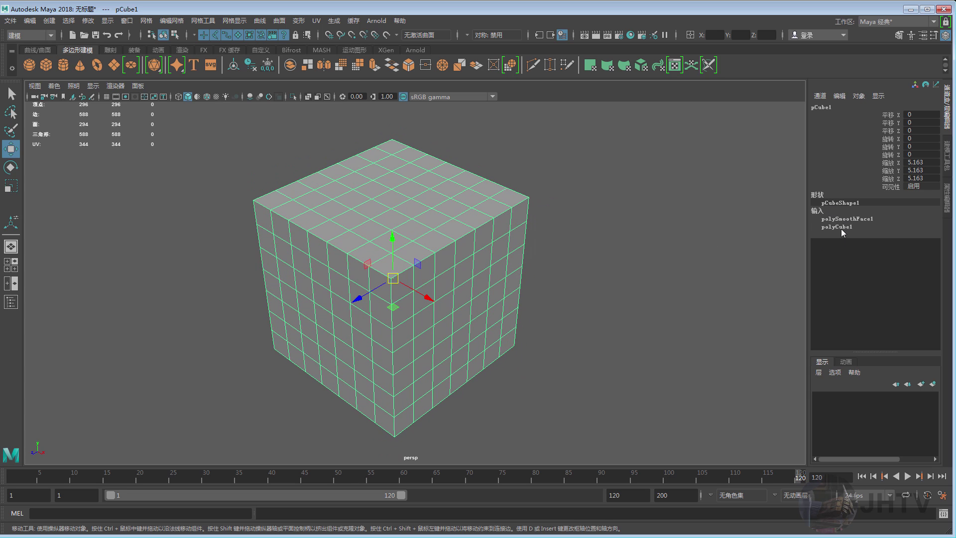
{"action": "right_click", "coordinate": [463, 208]}
{"action": "right_click_drag", "start_coordinate": [464, 235], "coordinate": [464, 235]}
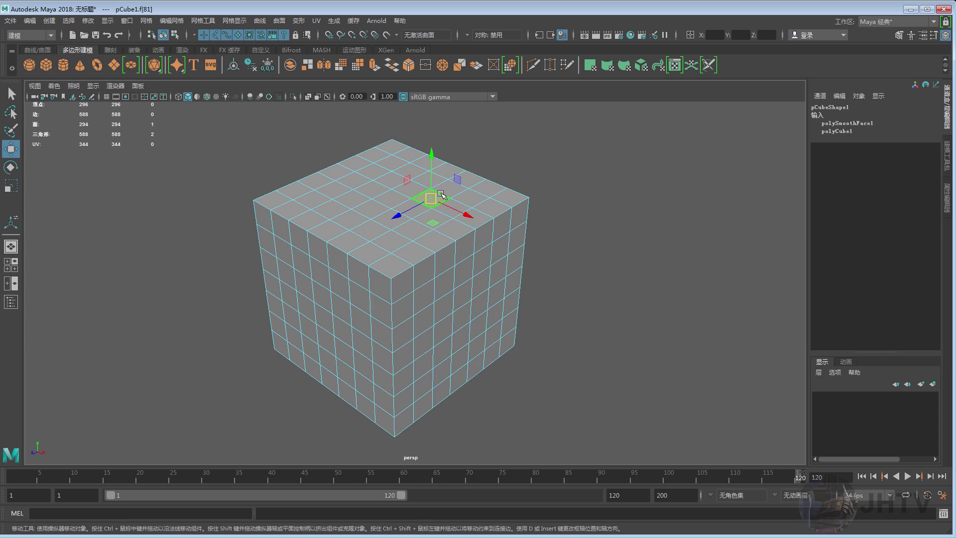
{"action": "scroll", "coordinate": [448, 209], "scroll_direction": "up", "scroll_amount": 2}
- Extrude one top face upward twice into a small raised box, then leave face mode
{"action": "left_click", "coordinate": [433, 185]}
{"action": "mouse_move", "coordinate": [436, 171]}
{"action": "right_mouse_down", "text": "shift"}
{"action": "mouse_move", "coordinate": [445, 153]}
{"action": "mouse_move", "coordinate": [434, 199]}
{"action": "right_mouse_up", "text": "shift"}
{"action": "mouse_move", "coordinate": [434, 164]}
{"action": "left_mouse_down"}
{"action": "mouse_move", "coordinate": [473, 208]}
{"action": "mouse_move", "coordinate": [460, 202]}
{"action": "left_mouse_up"}
{"action": "key", "text": "w"}
{"action": "right_click_drag", "start_coordinate": [460, 202], "coordinate": [468, 249], "text": "shift"}
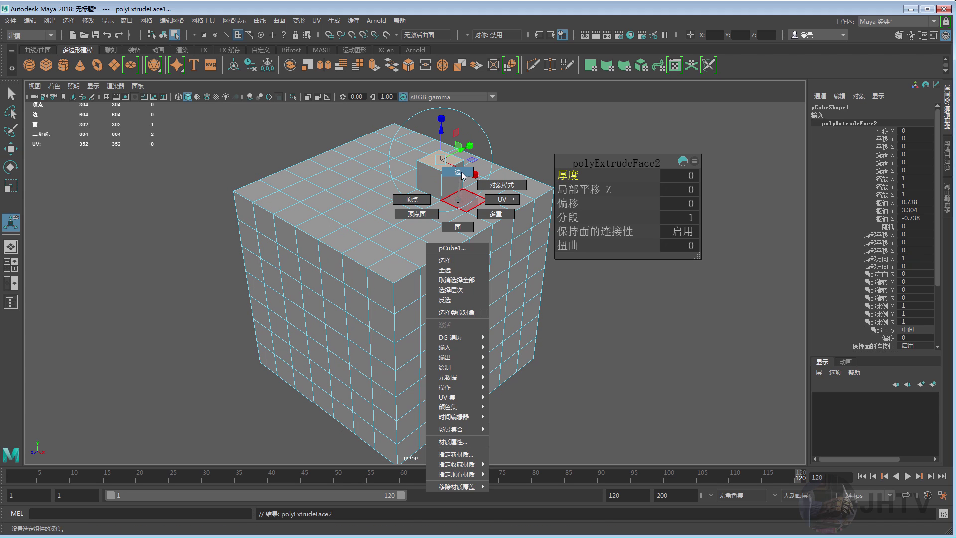
{"action": "right_click_drag", "start_coordinate": [426, 218], "coordinate": [411, 243], "text": "shift"}
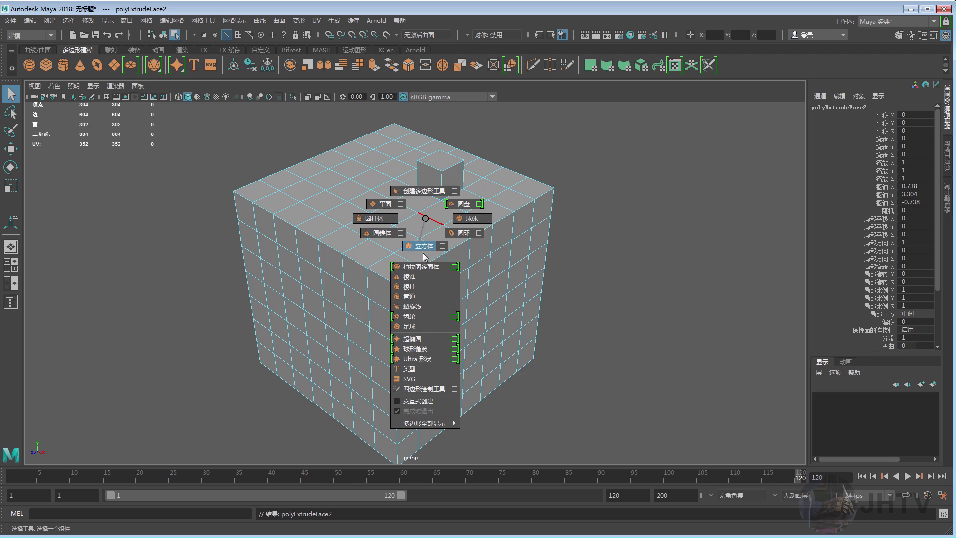
- Add two offset edge loops around the cube from a side edge
{"action": "left_click", "coordinate": [383, 209]}
{"action": "right_click_drag", "start_coordinate": [394, 207], "coordinate": [379, 277], "text": "shift"}
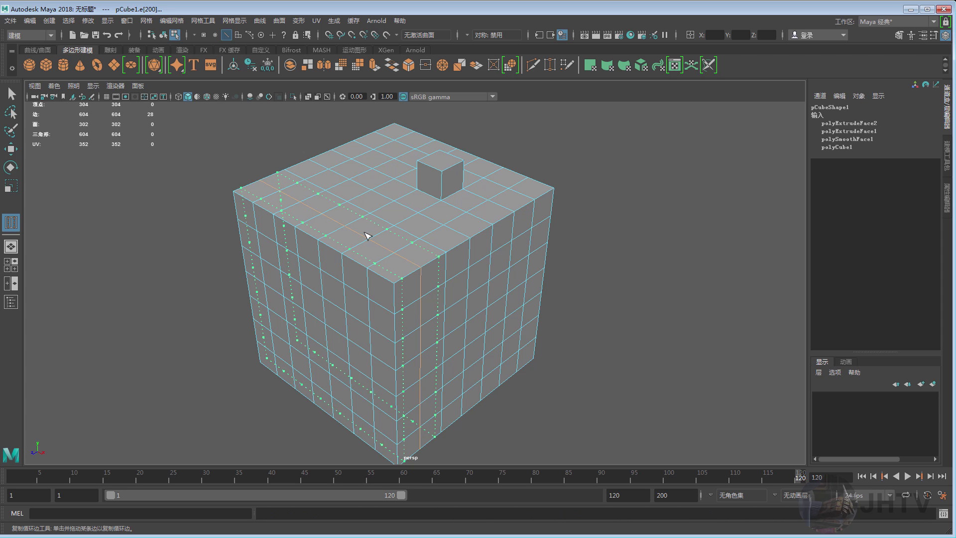
{"action": "mouse_move", "coordinate": [367, 237]}
{"action": "left_mouse_down"}
{"action": "mouse_move", "coordinate": [418, 213]}
{"action": "mouse_move", "coordinate": [497, 244]}
{"action": "left_mouse_up"}
{"action": "key", "text": "w"}
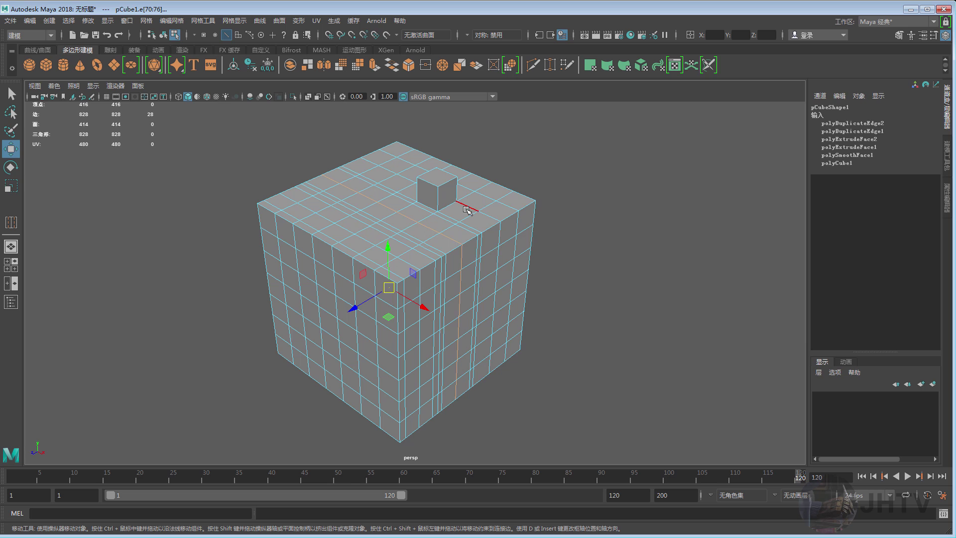
- Return to Object Mode, select pCube1 and open its Attribute Editor
{"action": "right_click_drag", "start_coordinate": [456, 214], "coordinate": [493, 197]}
{"action": "left_click", "coordinate": [479, 216]}
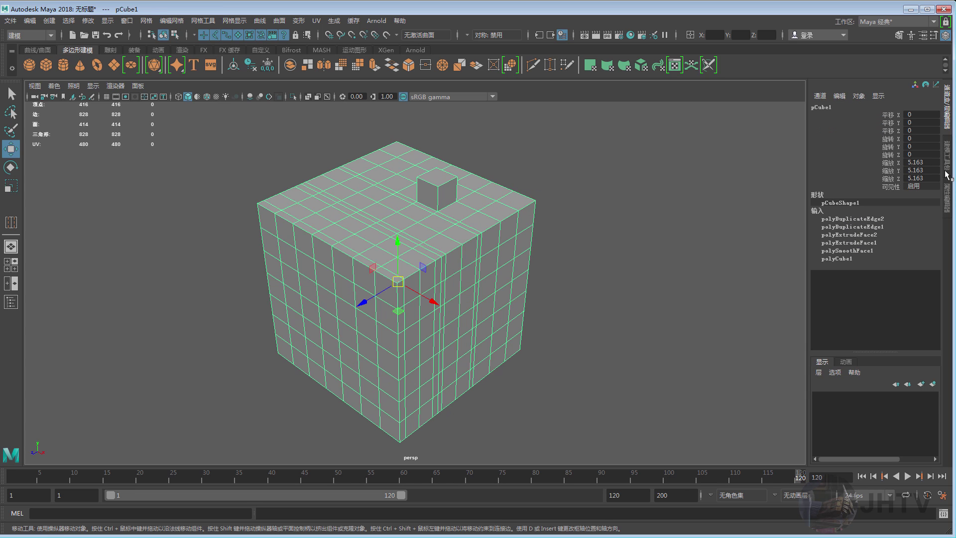
{"action": "left_click", "coordinate": [948, 192]}
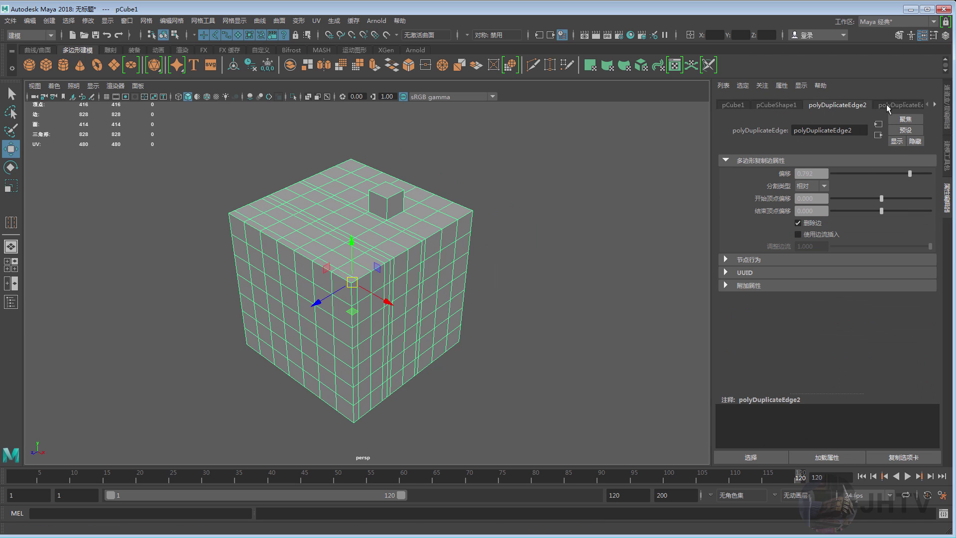
- Browse the cube's shape, offset edge loop and extrusion tabs in the Attribute Editor
{"action": "left_click", "coordinate": [771, 107]}
{"action": "left_click", "coordinate": [948, 115]}
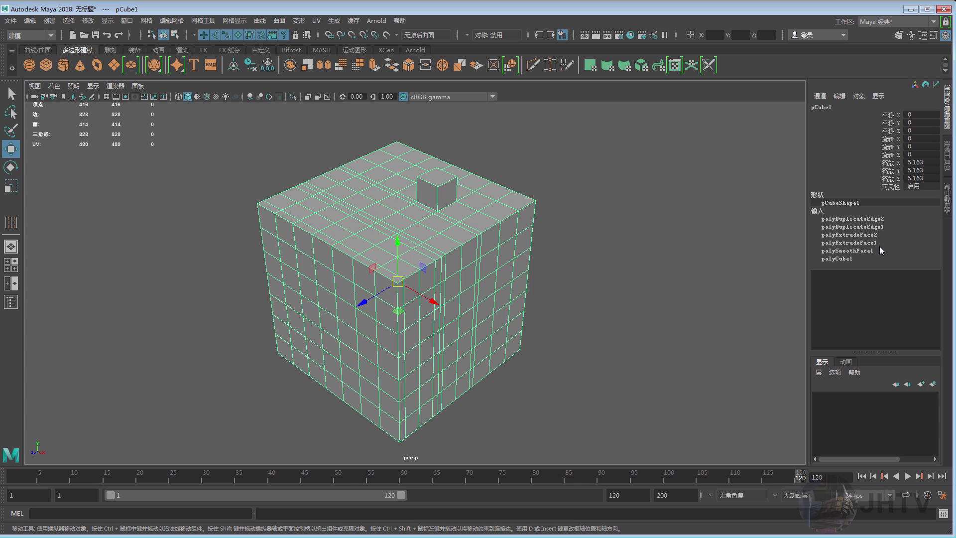
{"action": "left_click", "coordinate": [854, 226]}
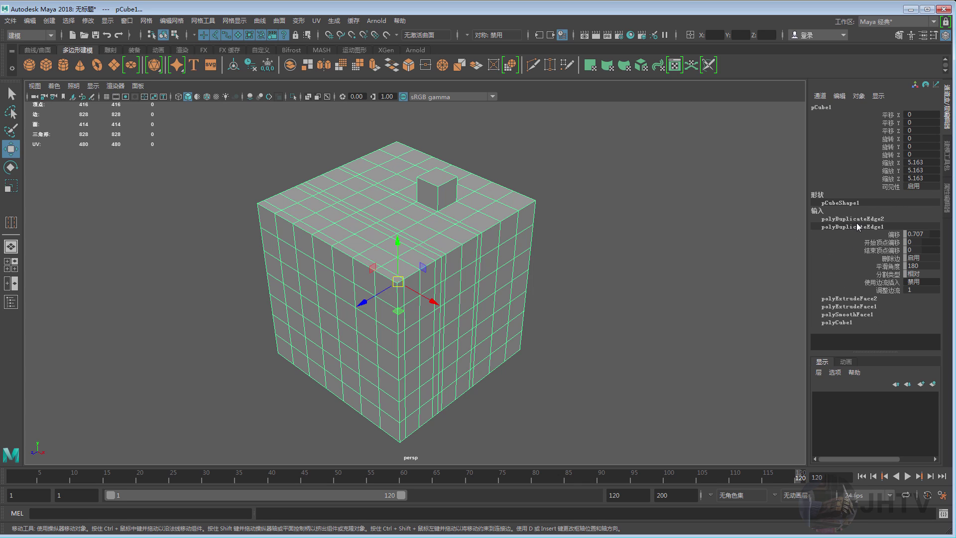
{"action": "left_click", "coordinate": [855, 219]}
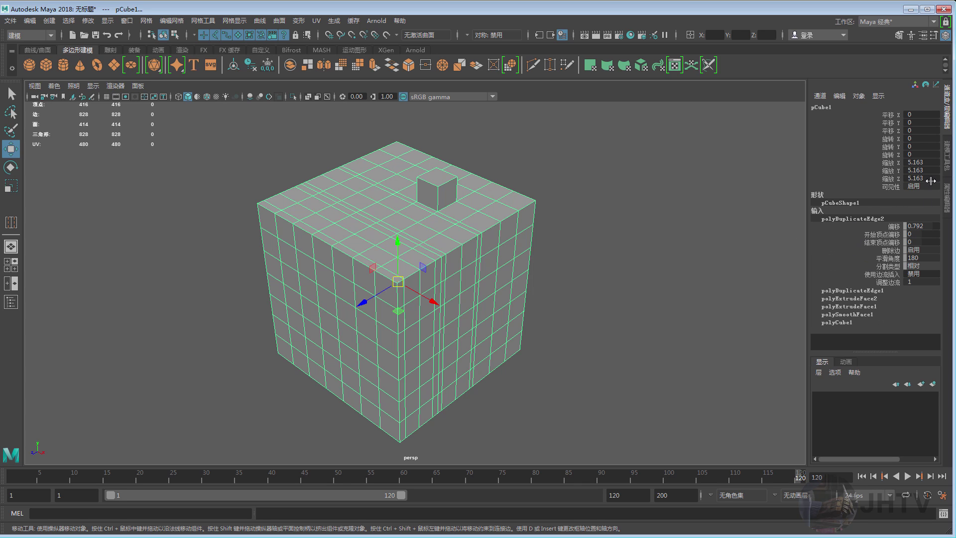
{"action": "left_click", "coordinate": [949, 199]}
{"action": "left_click", "coordinate": [821, 106]}
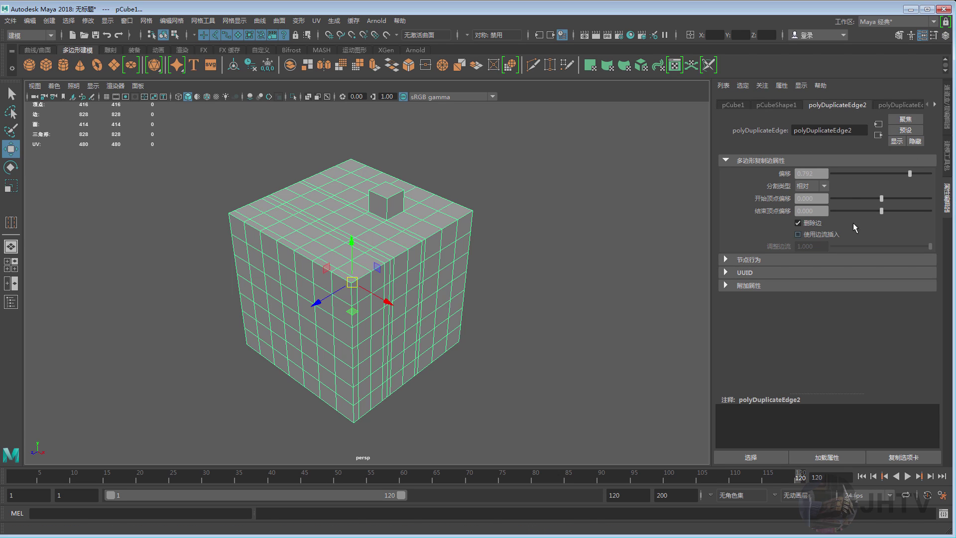
{"action": "left_click", "coordinate": [881, 106]}
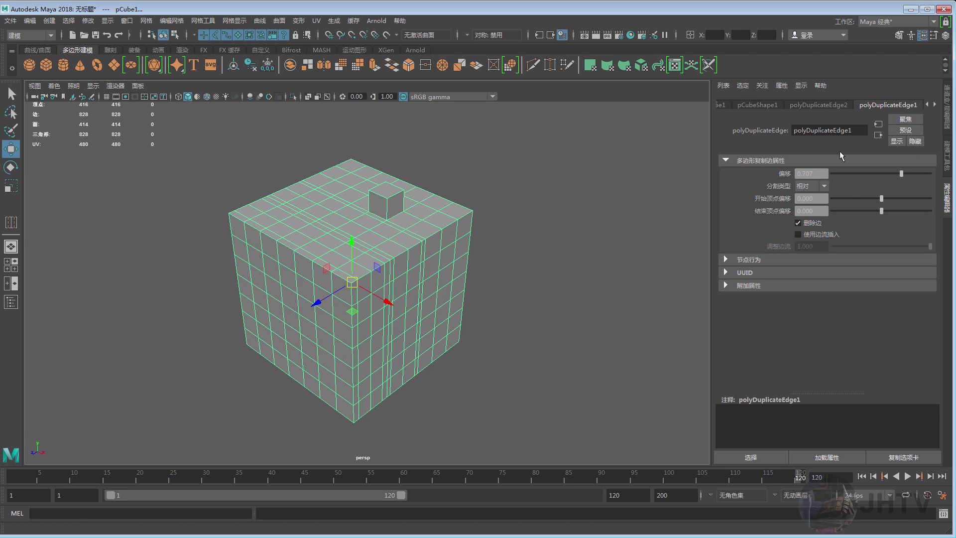
{"action": "left_click", "coordinate": [934, 104]}
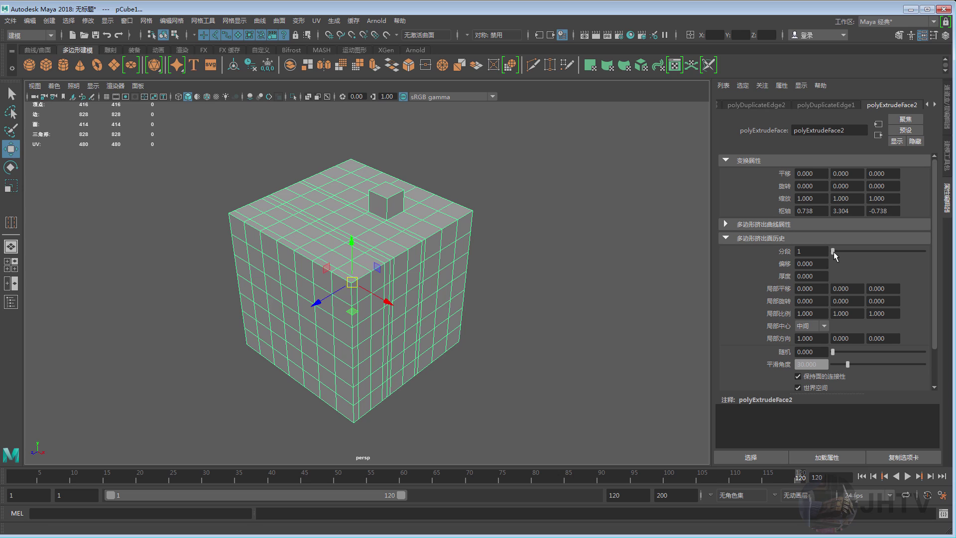
- Set polyExtrudeFace1 Divisions to 5, slicing the small box, and return to the Channel Box
{"action": "left_click", "coordinate": [838, 254]}
{"action": "left_click", "coordinate": [935, 105]}
{"action": "left_click", "coordinate": [903, 105]}
{"action": "left_click_drag", "start_coordinate": [834, 252], "coordinate": [847, 252]}
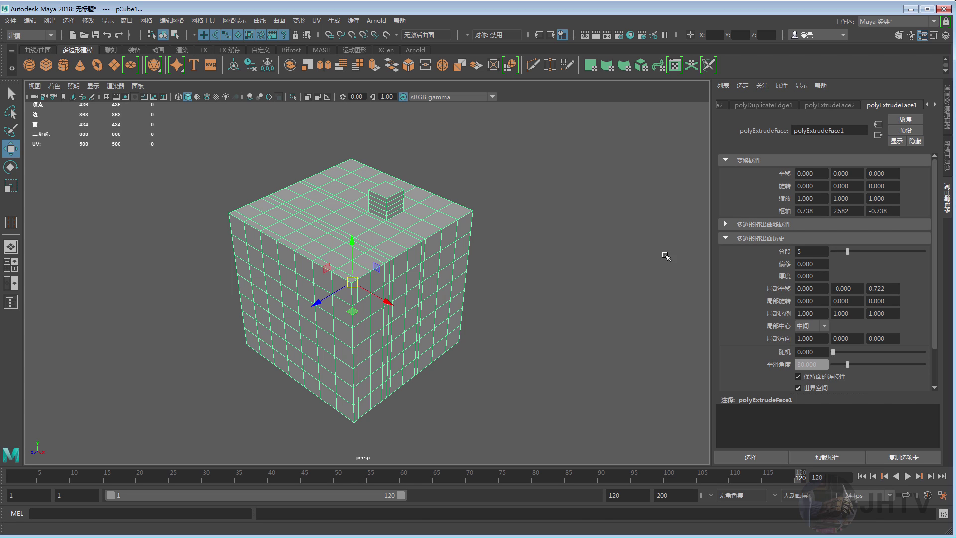
{"action": "middle_click_drag", "start_coordinate": [466, 253], "coordinate": [536, 286], "text": "alt"}
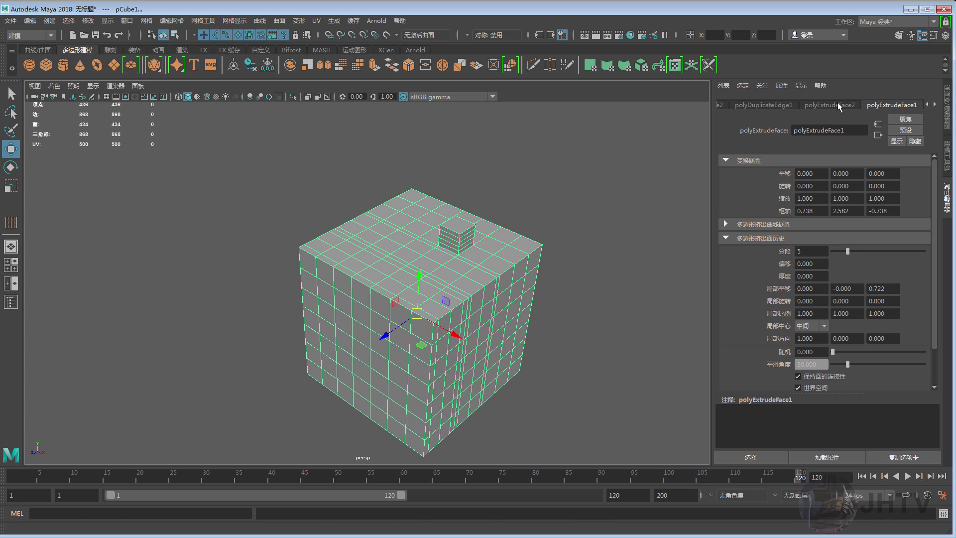
{"action": "left_click", "coordinate": [779, 105]}
{"action": "left_click", "coordinate": [949, 107]}
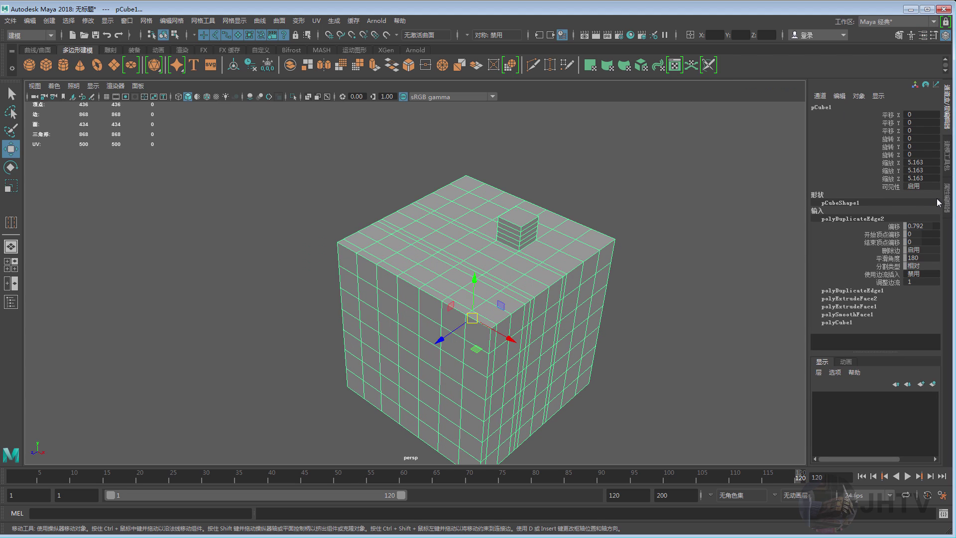
- Close the Attribute Editor, return to the Channel Box and orbit around the cube
{"action": "left_click", "coordinate": [947, 191]}
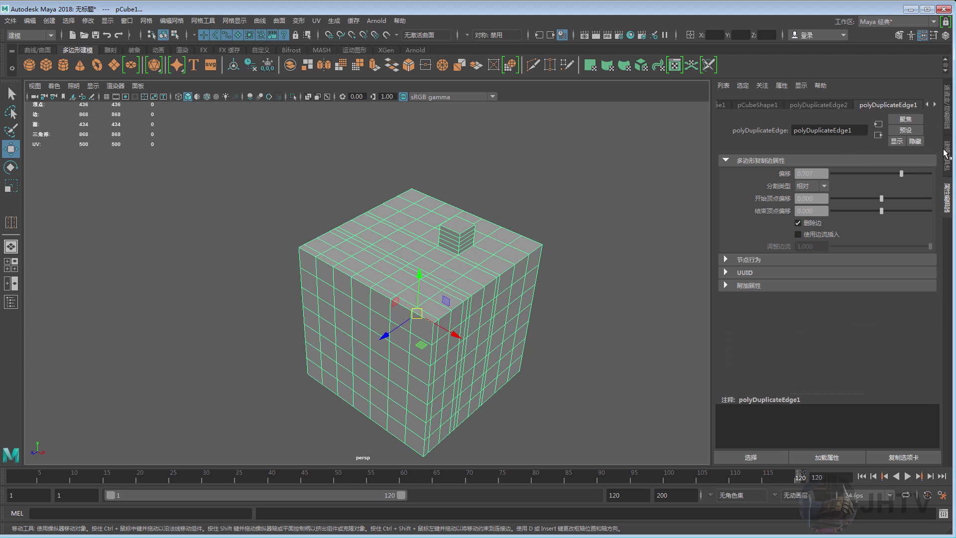
{"action": "left_click", "coordinate": [946, 155]}
{"action": "left_click", "coordinate": [947, 107]}
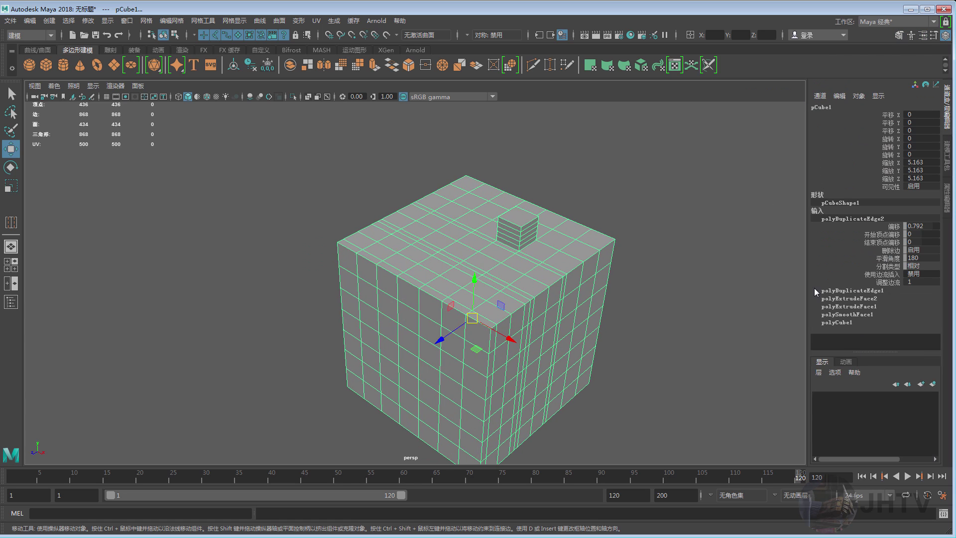
{"action": "left_click_drag", "start_coordinate": [497, 279], "coordinate": [496, 258], "text": "alt"}
{"action": "right_click_drag", "start_coordinate": [496, 258], "coordinate": [532, 246]}
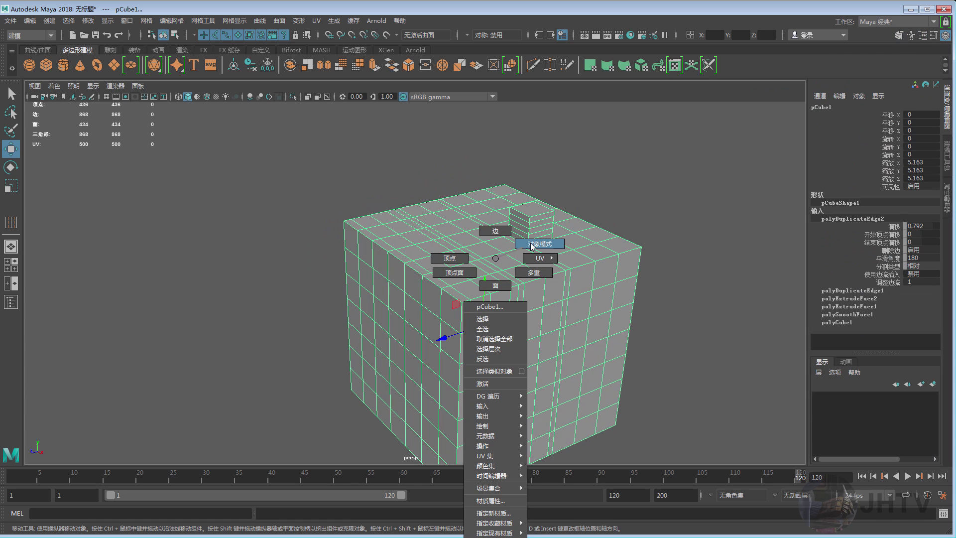
{"action": "left_click_drag", "start_coordinate": [551, 288], "coordinate": [447, 273], "text": "alt"}
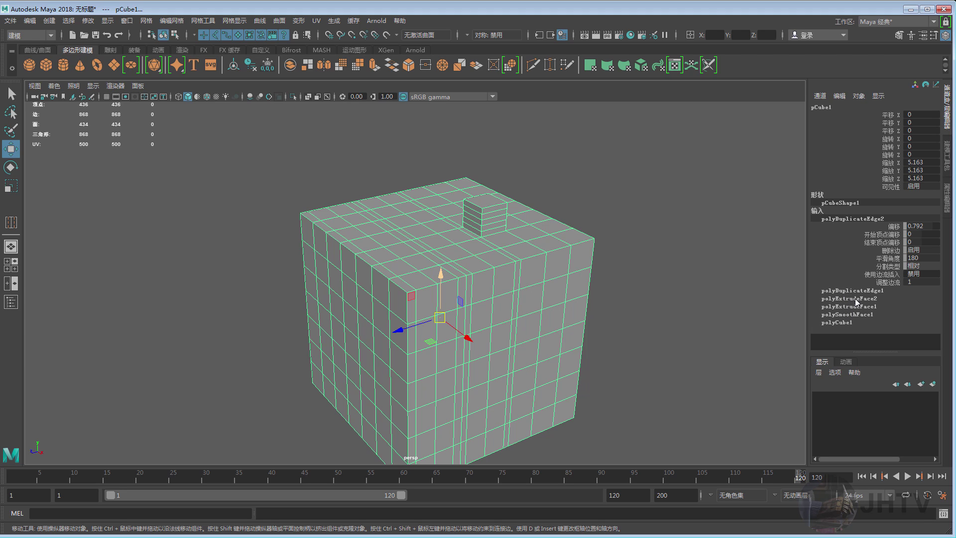
- Delete history with Alt+Shift+D, undo it, then browse the Edit menu for Delete by Type > History
{"action": "key", "text": "alt+shift+d"}
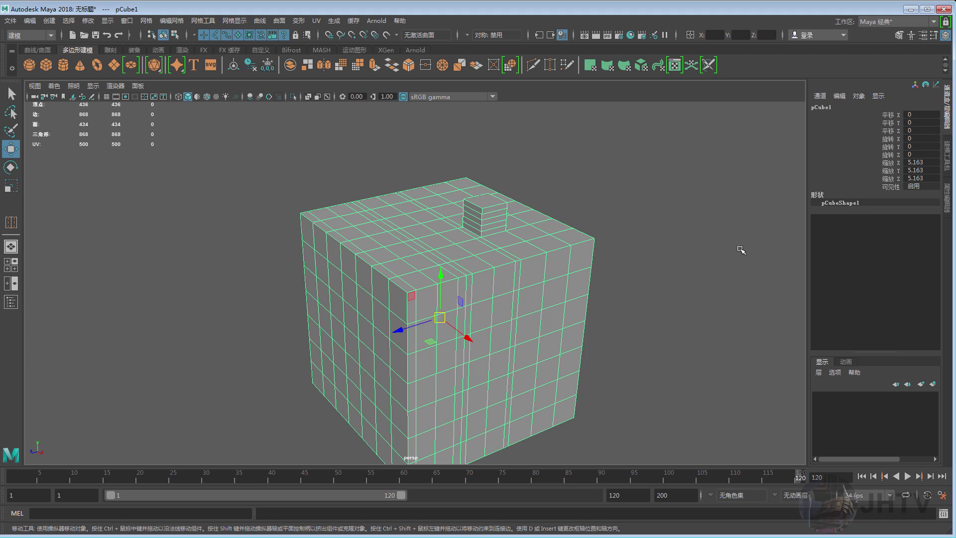
{"action": "key", "text": "ctrl+z"}
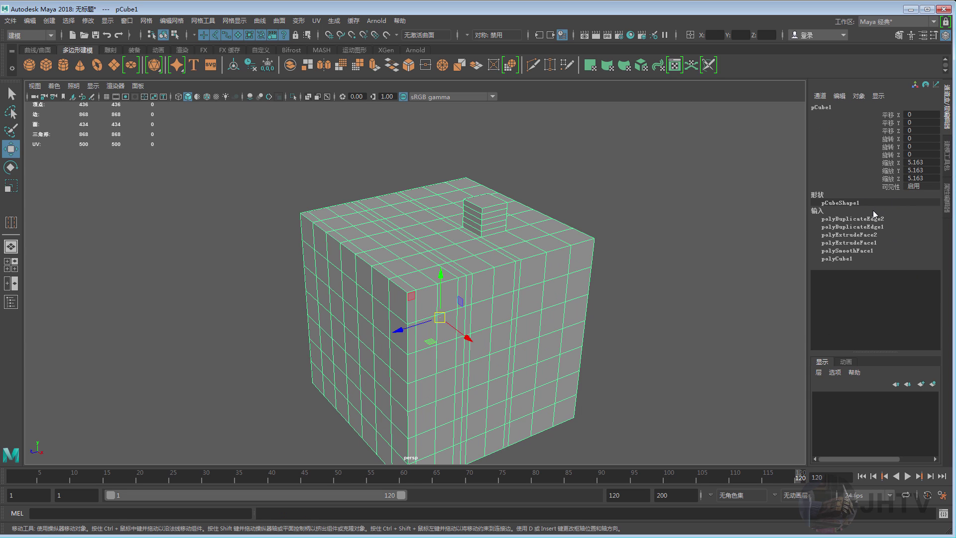
{"action": "left_click", "coordinate": [87, 21]}
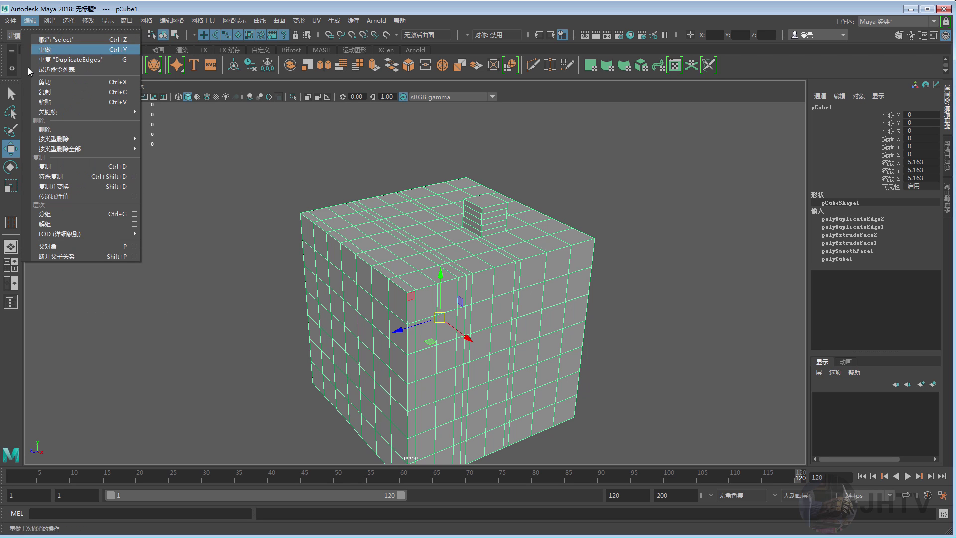
{"action": "mouse_move", "coordinate": [75, 139]}
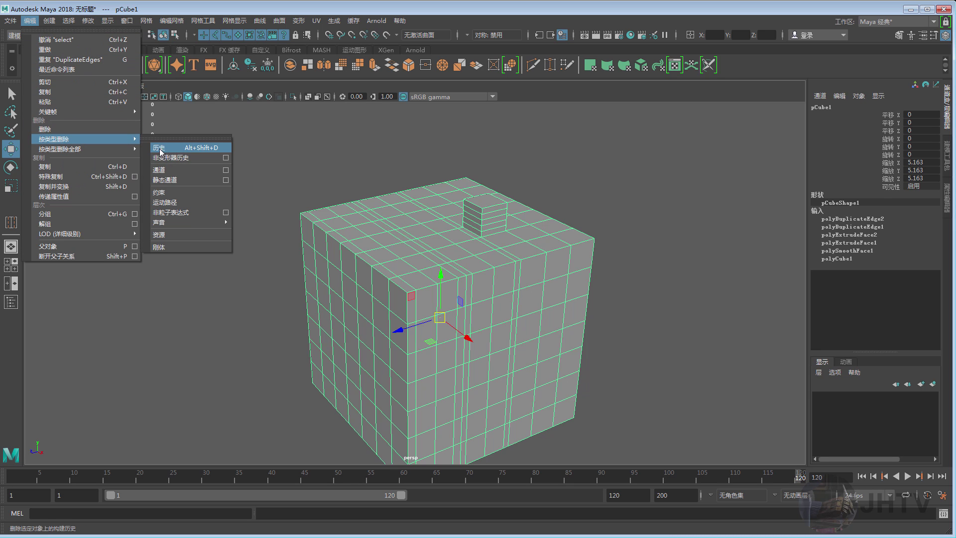
- Delete the cube's construction history with the Delete History shelf button, then show the Custom shelf
{"action": "left_click", "coordinate": [190, 148]}
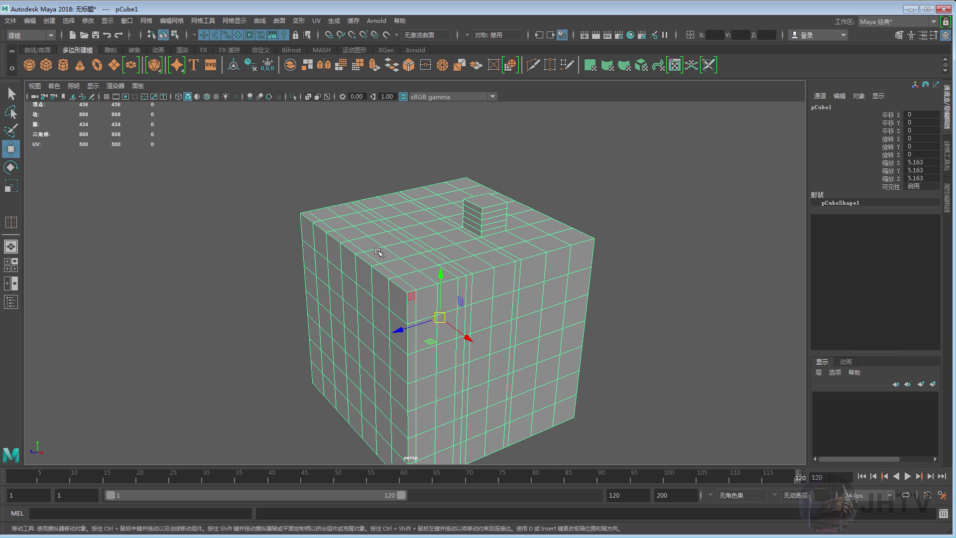
{"action": "key", "text": "ctrl+z"}
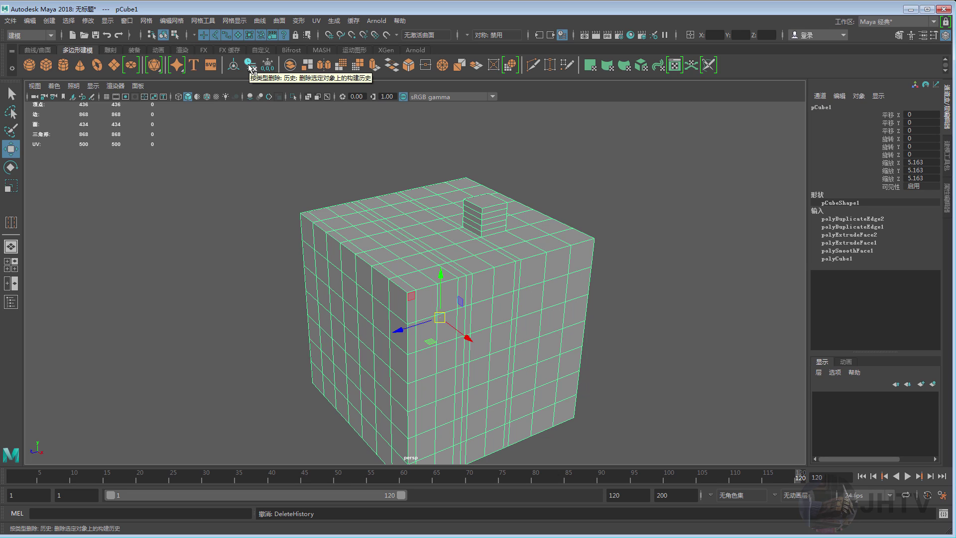
{"action": "left_click", "coordinate": [250, 68]}
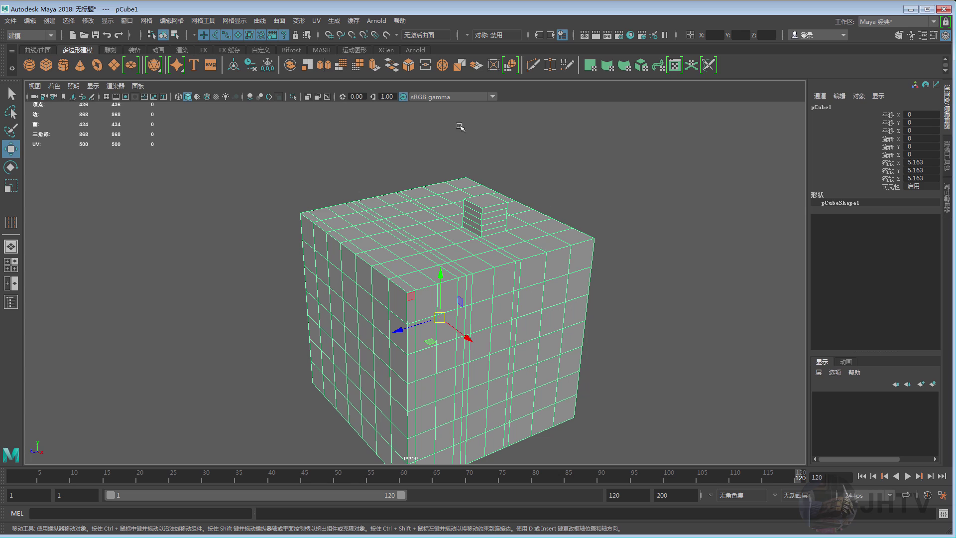
{"action": "left_click", "coordinate": [258, 49]}
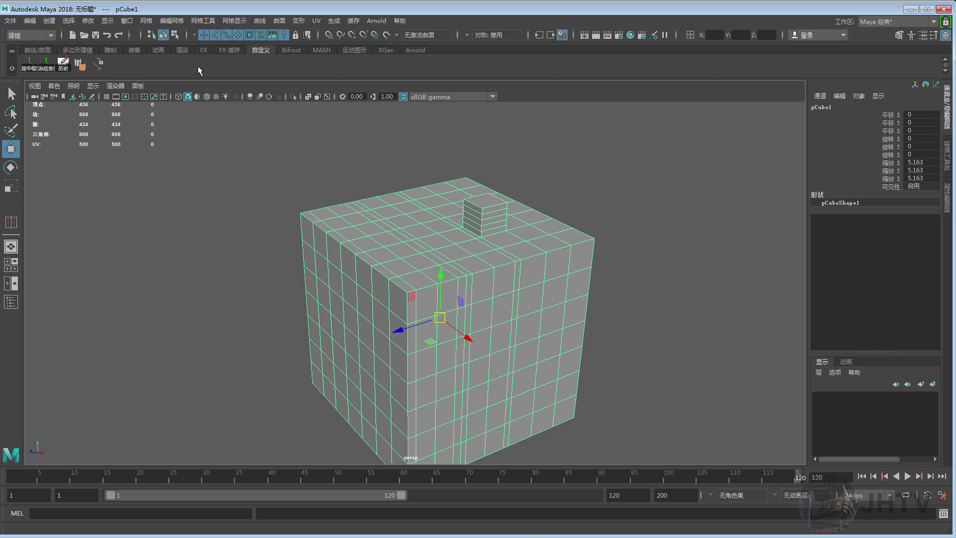
- Delete the cube's history again from the Edit menu and return to the Polygons shelf
{"action": "left_click", "coordinate": [92, 23]}
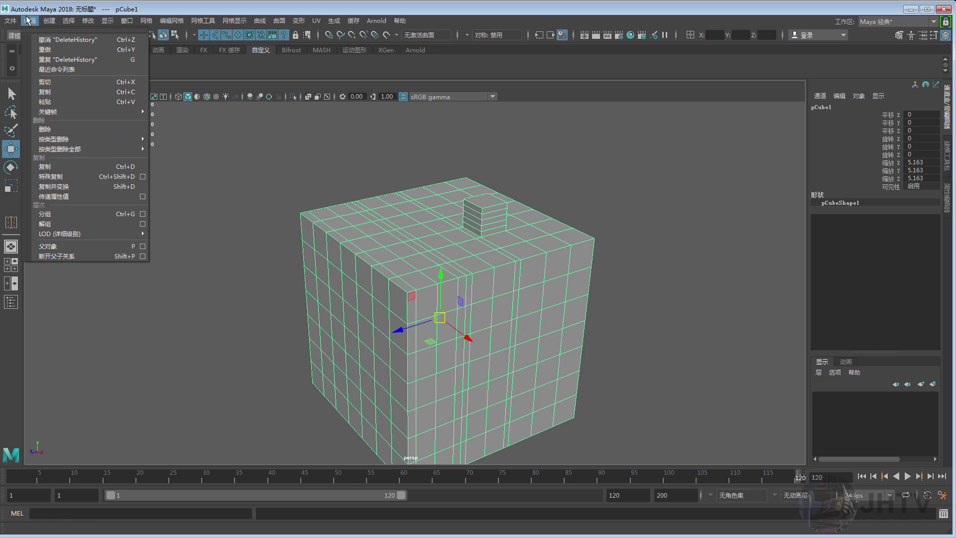
{"action": "mouse_move", "coordinate": [90, 139]}
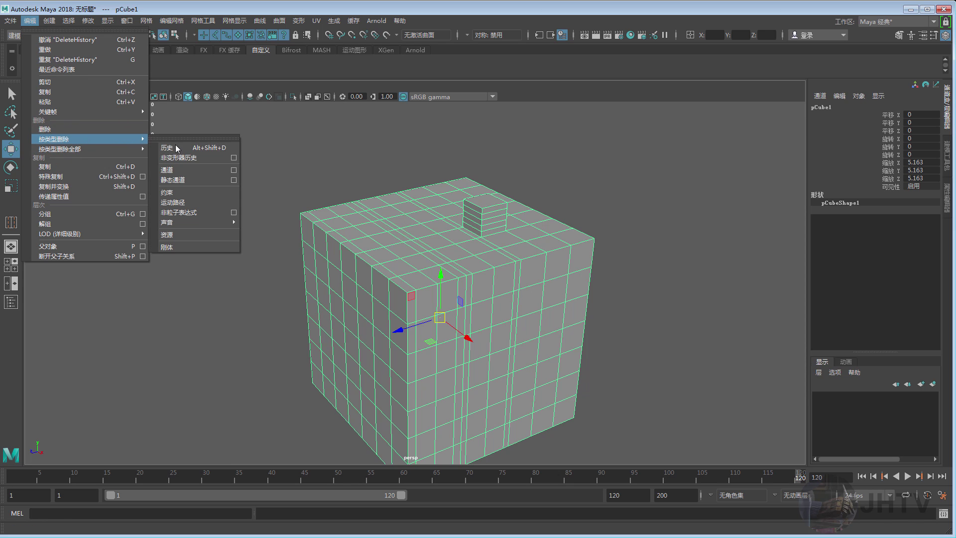
{"action": "left_click", "coordinate": [281, 134]}
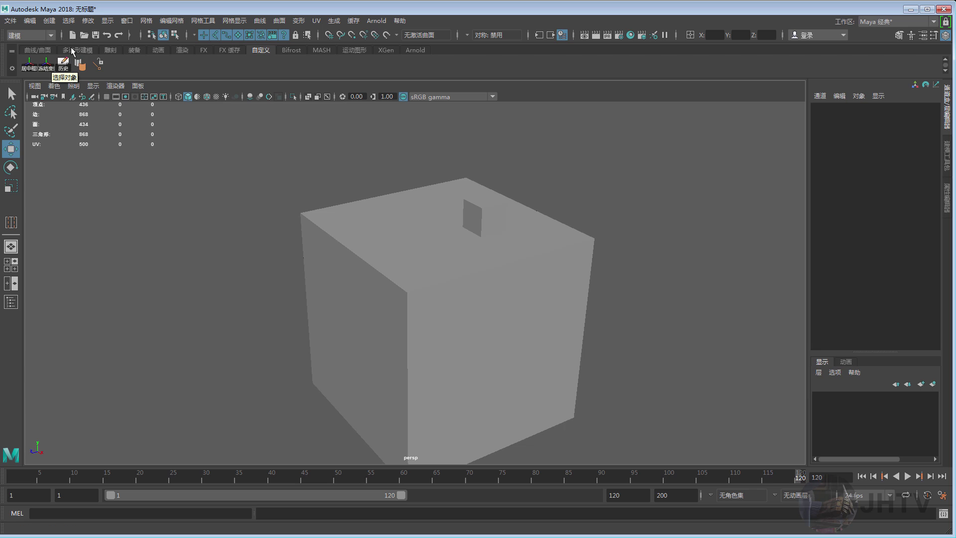
{"action": "left_click", "coordinate": [74, 49]}
{"action": "scroll", "coordinate": [402, 221], "scroll_direction": "down", "scroll_amount": 2}
- Delete the old subdivided cube and create a new cube scaled uniformly to 4.243
{"action": "left_click", "coordinate": [418, 230]}
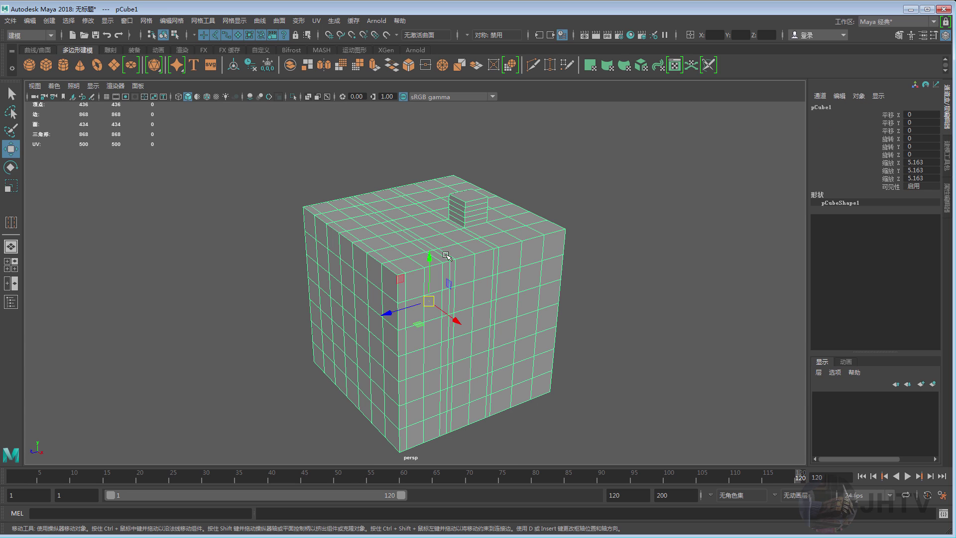
{"action": "left_click_drag", "start_coordinate": [423, 234], "coordinate": [437, 241], "text": "alt"}
{"action": "key", "text": "Delete"}
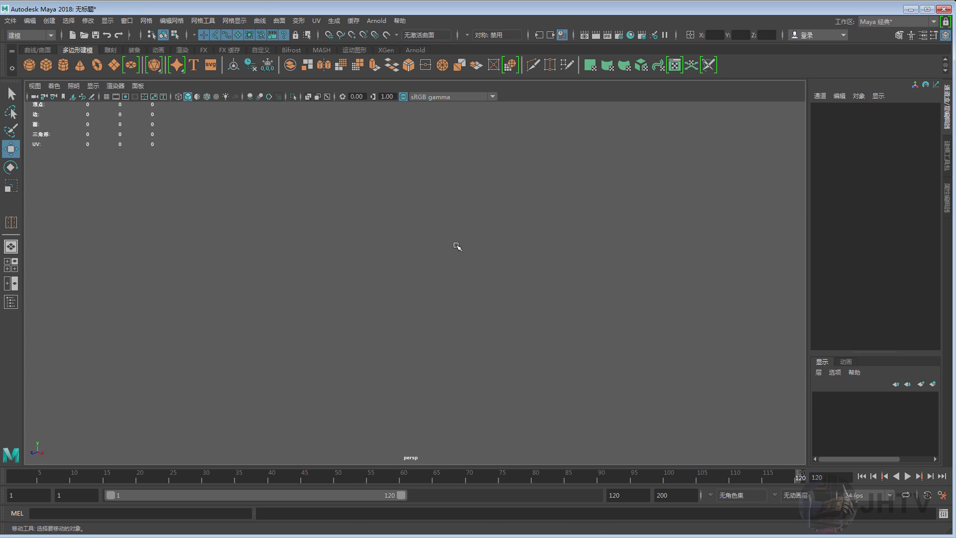
{"action": "right_click_drag", "start_coordinate": [454, 219], "coordinate": [417, 295], "text": "shift"}
{"action": "key", "text": "r"}
{"action": "left_click_drag", "start_coordinate": [416, 295], "coordinate": [519, 171]}
- Set polyCube1 Subdivisions Width, Height and Depth to 4, then orbit to inspect the grid
{"action": "key", "text": "w"}
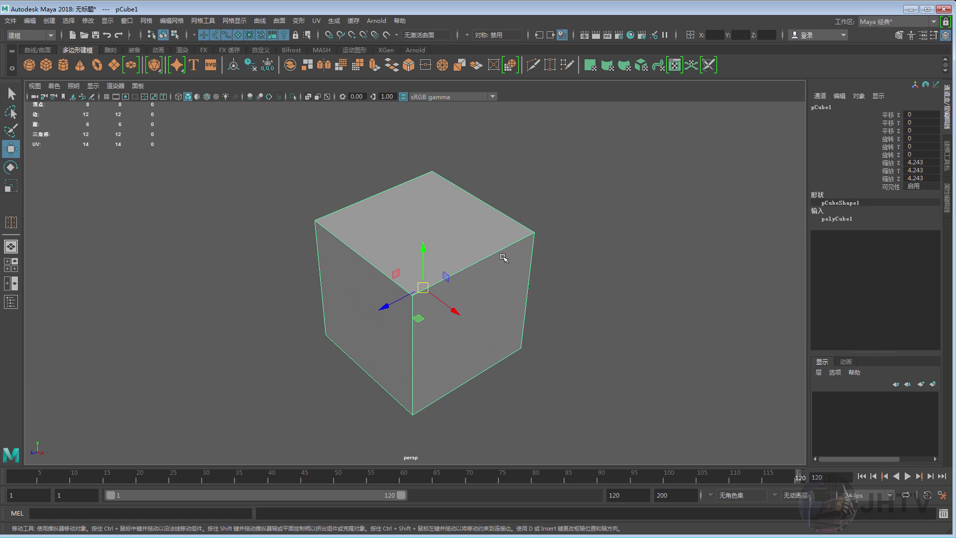
{"action": "left_click", "coordinate": [836, 219]}
{"action": "left_click_drag", "start_coordinate": [879, 250], "coordinate": [891, 267]}
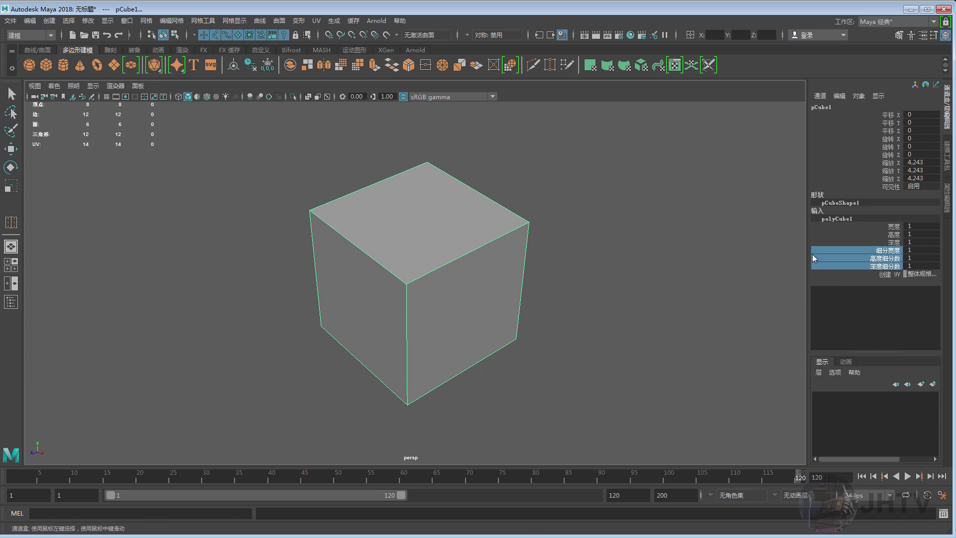
{"action": "middle_click_drag", "start_coordinate": [483, 244], "coordinate": [495, 243]}
{"action": "right_click_drag", "start_coordinate": [494, 243], "coordinate": [433, 289]}
{"action": "left_click_drag", "start_coordinate": [433, 289], "coordinate": [495, 207], "text": "alt"}
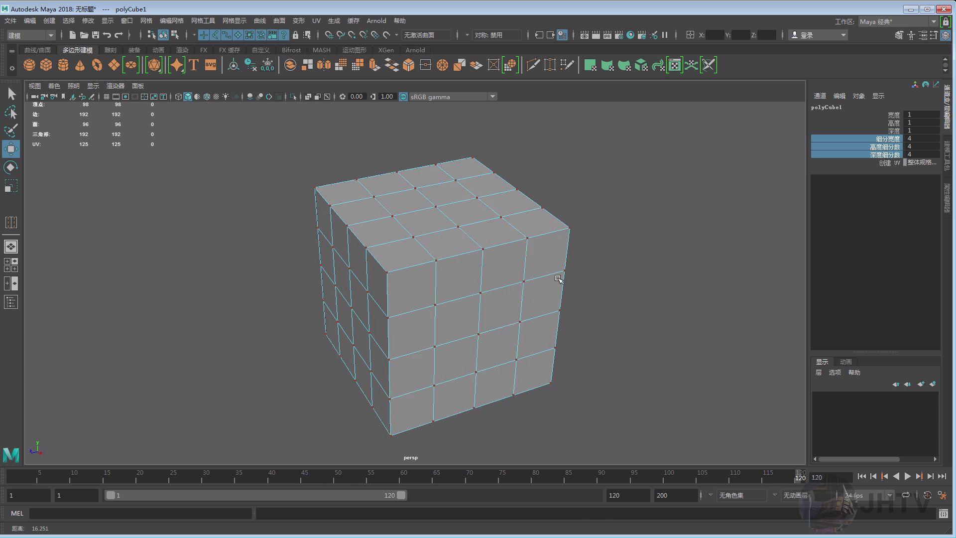
{"action": "right_click_drag", "start_coordinate": [495, 207], "coordinate": [474, 249]}
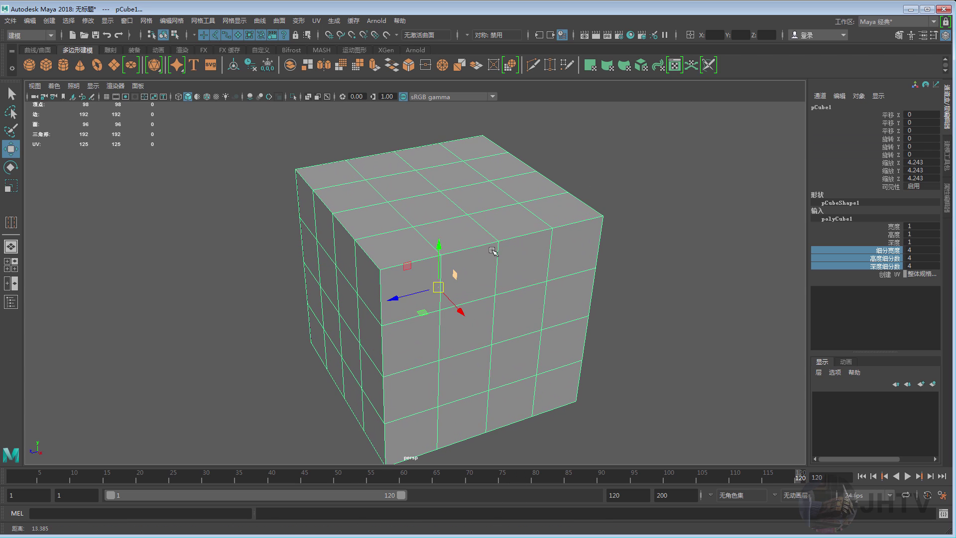
{"action": "mouse_move", "coordinate": [486, 239]}
{"action": "left_mouse_down", "text": "alt"}
{"action": "mouse_move", "coordinate": [465, 246]}
{"action": "mouse_move", "coordinate": [552, 171]}
{"action": "left_mouse_up", "text": "alt"}
{"action": "scroll", "coordinate": [473, 214], "scroll_direction": "up", "scroll_amount": 1}
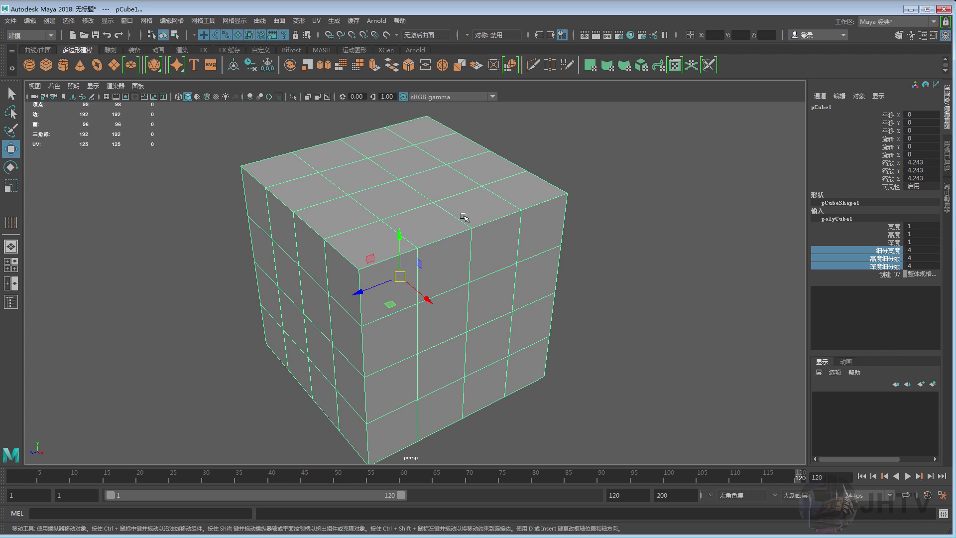
- Open the Smooth Proxy options from the cube's right-click menu and review its settings
{"action": "right_click", "coordinate": [467, 186], "text": "shift"}
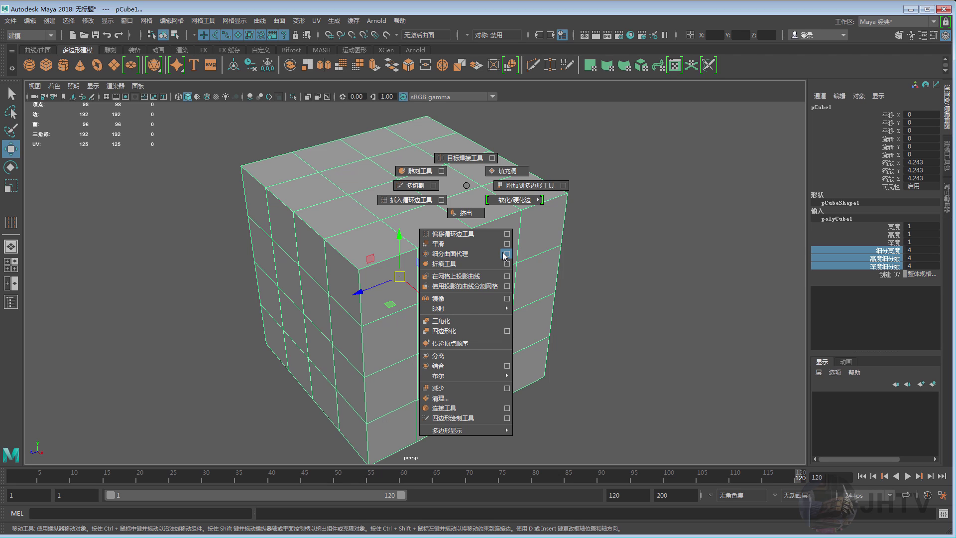
{"action": "left_click", "coordinate": [505, 255]}
{"action": "left_click_drag", "start_coordinate": [680, 45], "coordinate": [694, 46]}
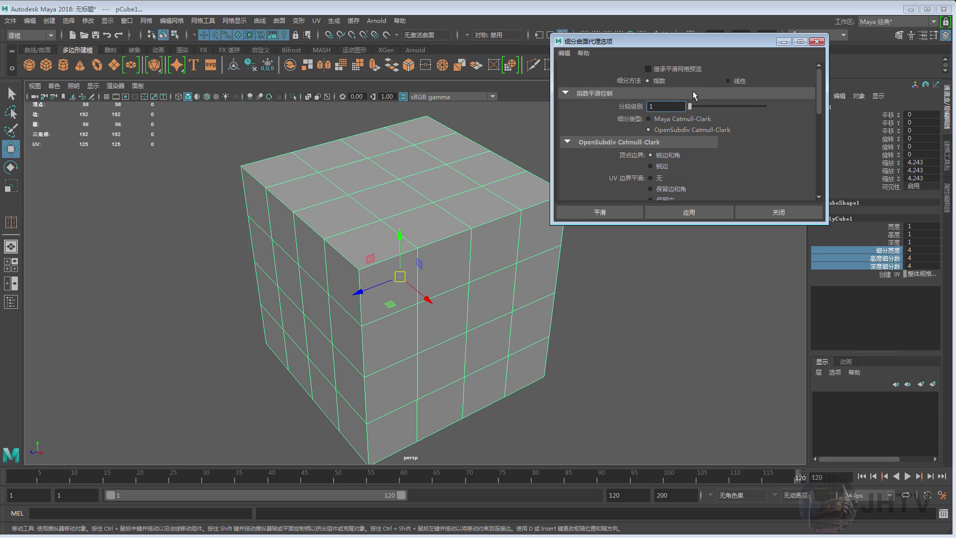
{"action": "left_click", "coordinate": [564, 53]}
{"action": "left_click", "coordinate": [573, 75]}
{"action": "middle_click_drag", "start_coordinate": [454, 240], "coordinate": [443, 249], "text": "alt"}
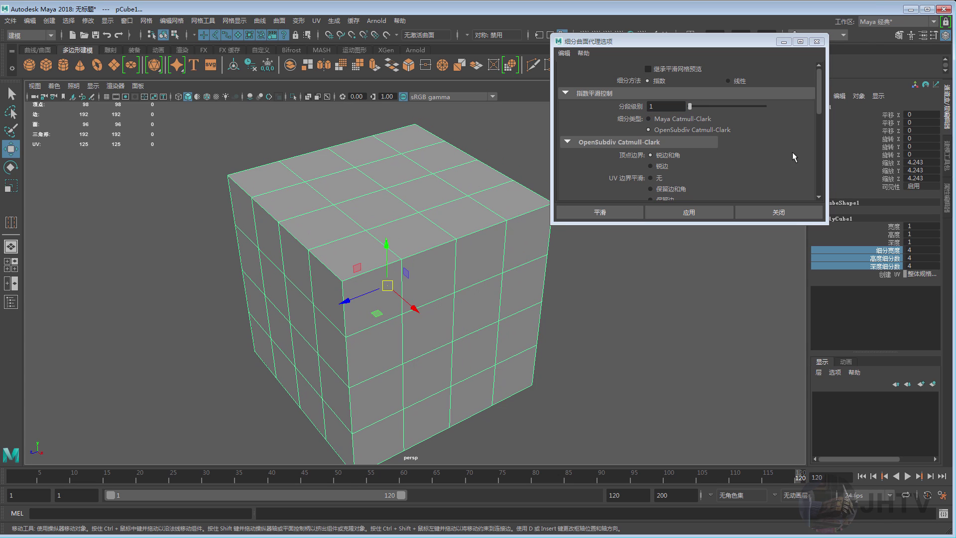
{"action": "scroll", "coordinate": [818, 106], "scroll_direction": "down", "scroll_amount": 3}
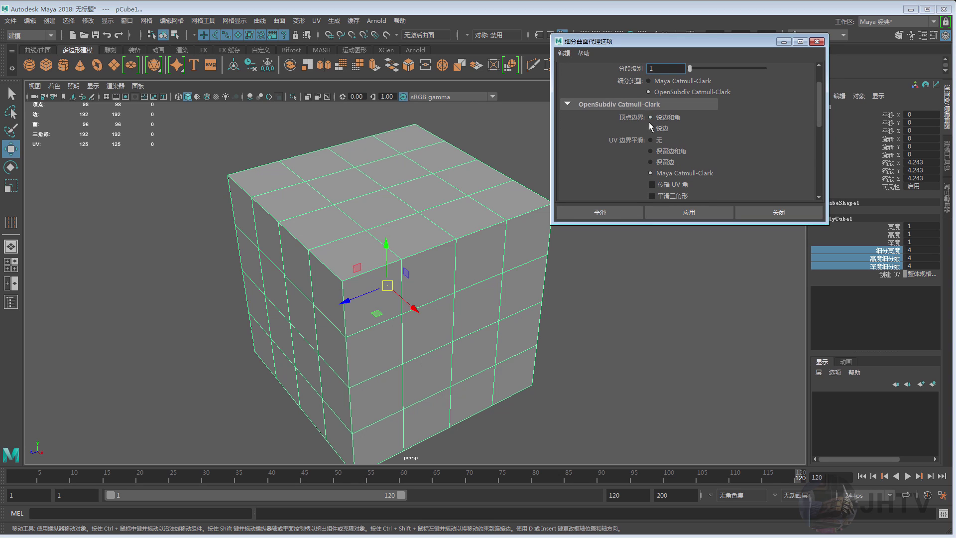
{"action": "scroll", "coordinate": [817, 120], "scroll_direction": "down", "scroll_amount": 3}
{"action": "scroll", "coordinate": [796, 129], "scroll_direction": "down", "scroll_amount": 3}
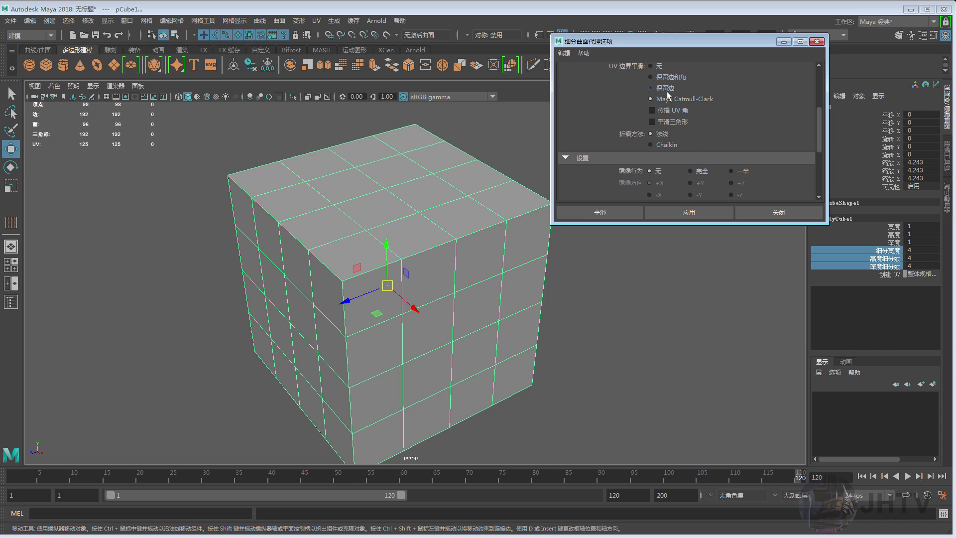
{"action": "scroll", "coordinate": [695, 127], "scroll_direction": "up", "scroll_amount": 5}
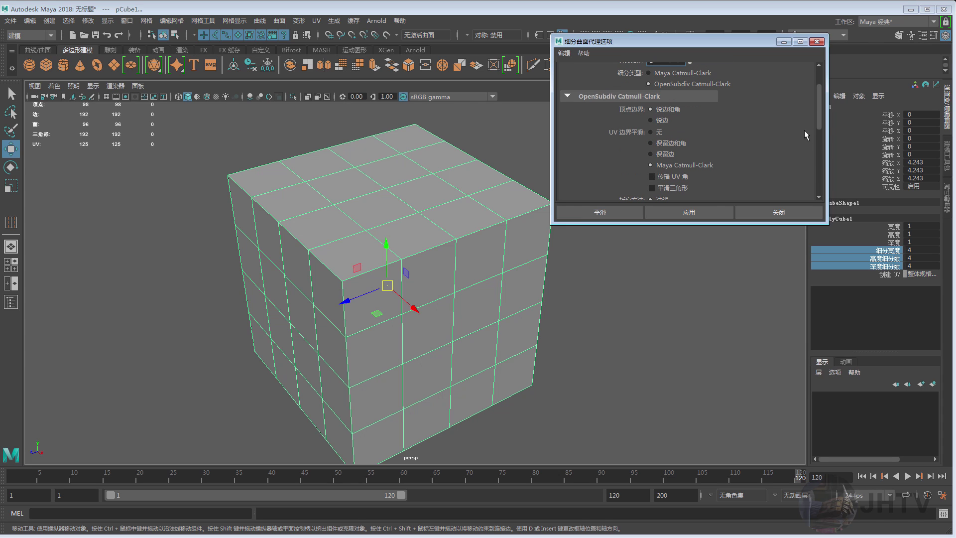
{"action": "scroll", "coordinate": [710, 103], "scroll_direction": "down", "scroll_amount": 5}
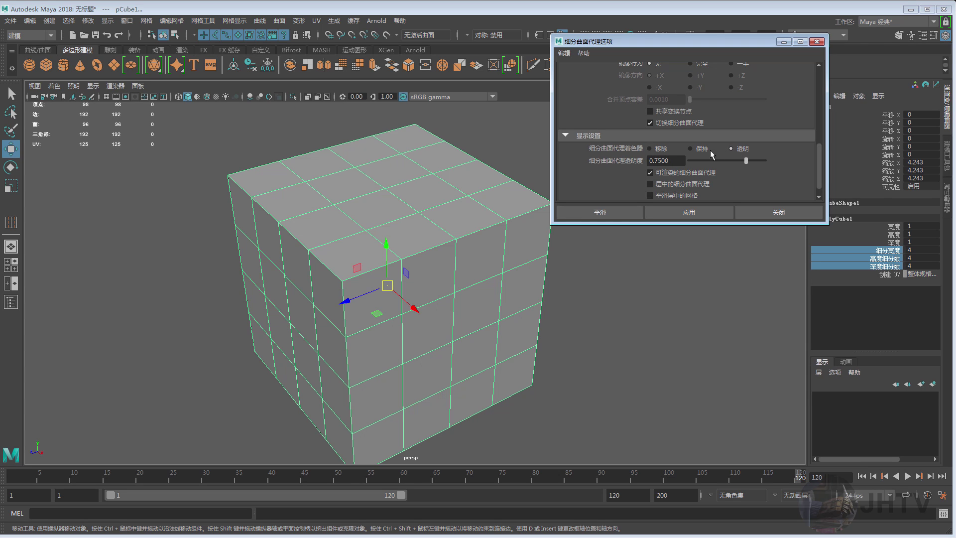
- Set the proxy shader to Transparent and apply the smooth proxy
{"action": "left_click", "coordinate": [695, 150]}
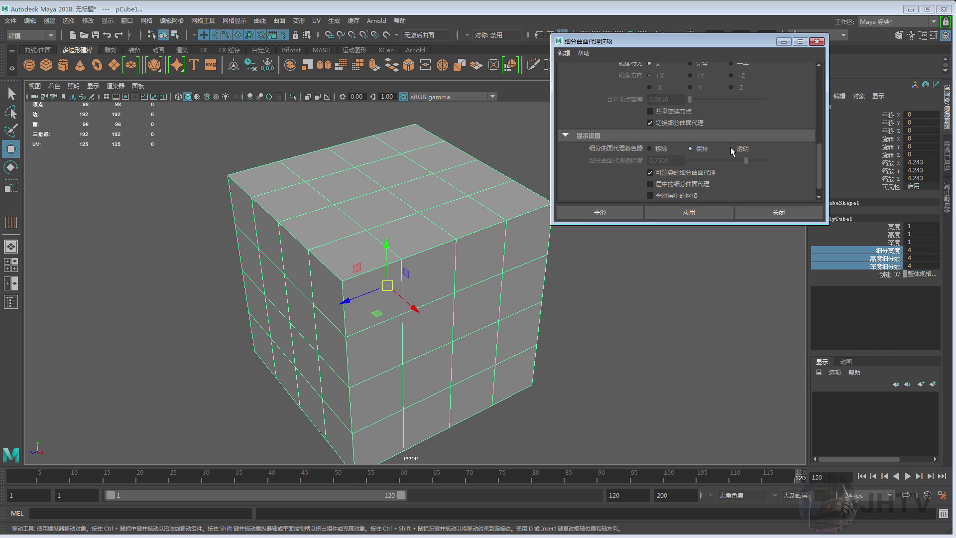
{"action": "left_click", "coordinate": [654, 150]}
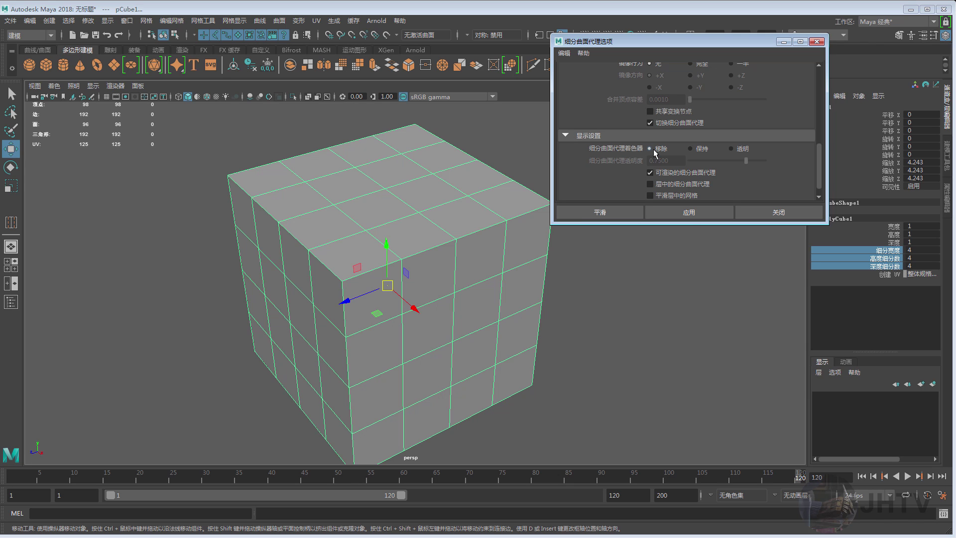
{"action": "left_click", "coordinate": [731, 148]}
{"action": "left_click", "coordinate": [694, 213]}
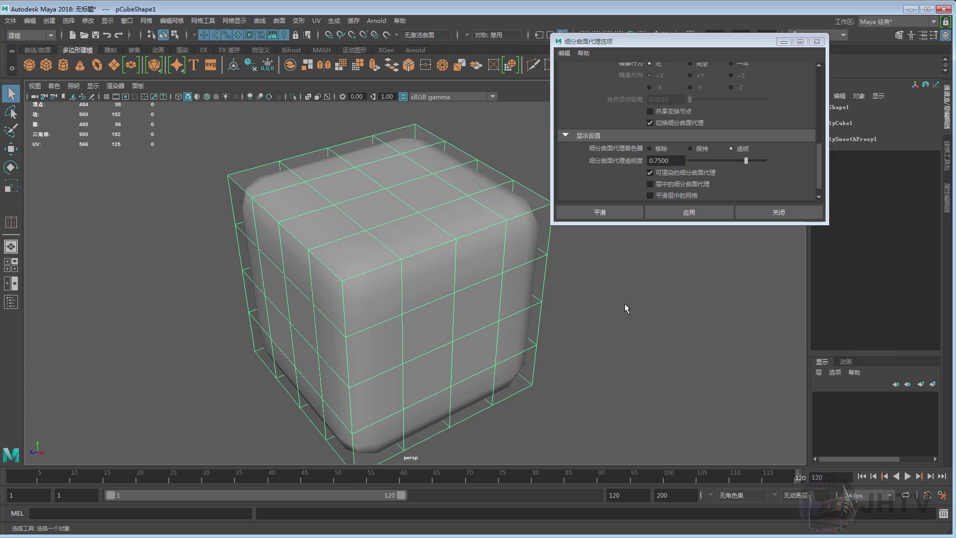
- Close the Smooth Proxy Options window and orbit around the smoothed cube
{"action": "left_click", "coordinate": [779, 213]}
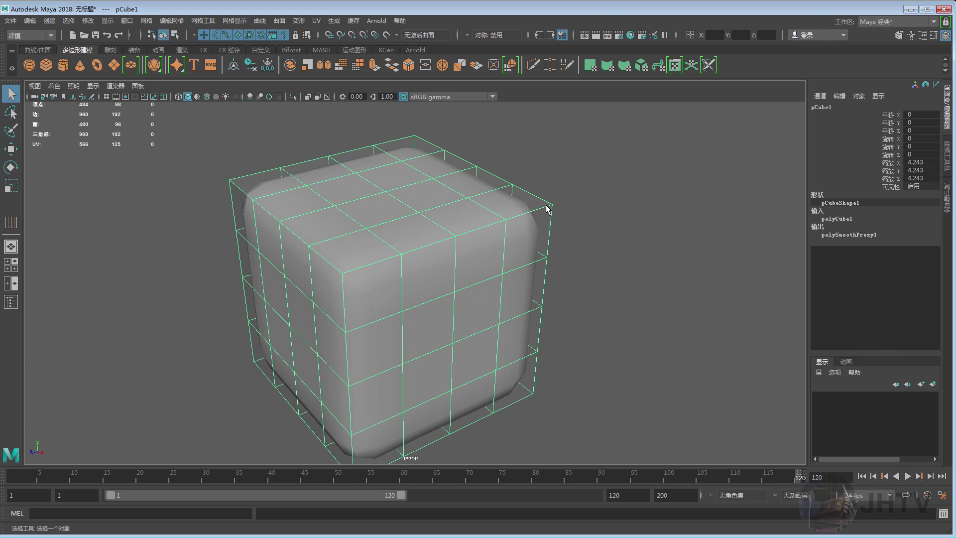
{"action": "left_click_drag", "start_coordinate": [519, 208], "coordinate": [531, 216], "text": "alt"}
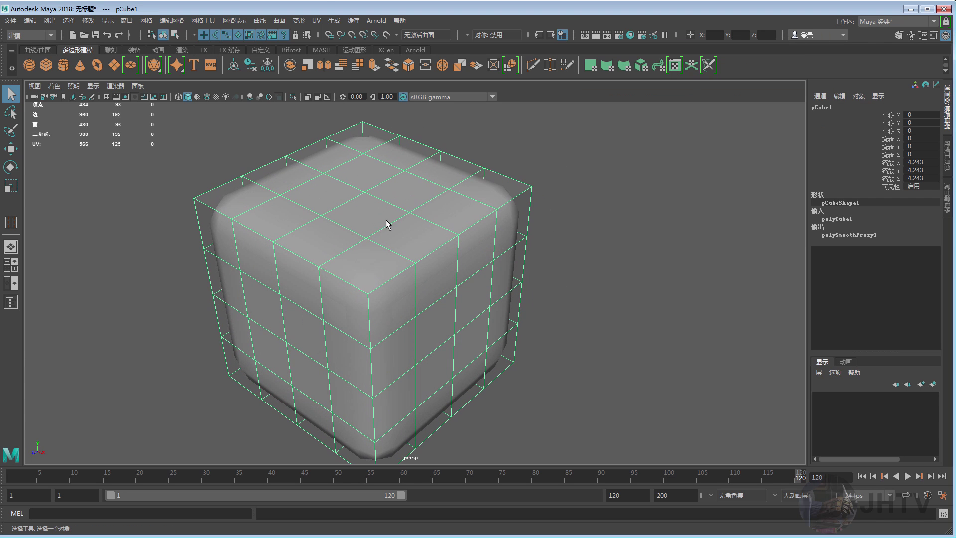
{"action": "mouse_move", "coordinate": [387, 226]}
{"action": "left_mouse_down", "text": "alt"}
{"action": "mouse_move", "coordinate": [375, 205]}
{"action": "mouse_move", "coordinate": [384, 174]}
{"action": "mouse_move", "coordinate": [426, 207]}
{"action": "mouse_move", "coordinate": [411, 204]}
{"action": "left_mouse_up", "text": "alt"}
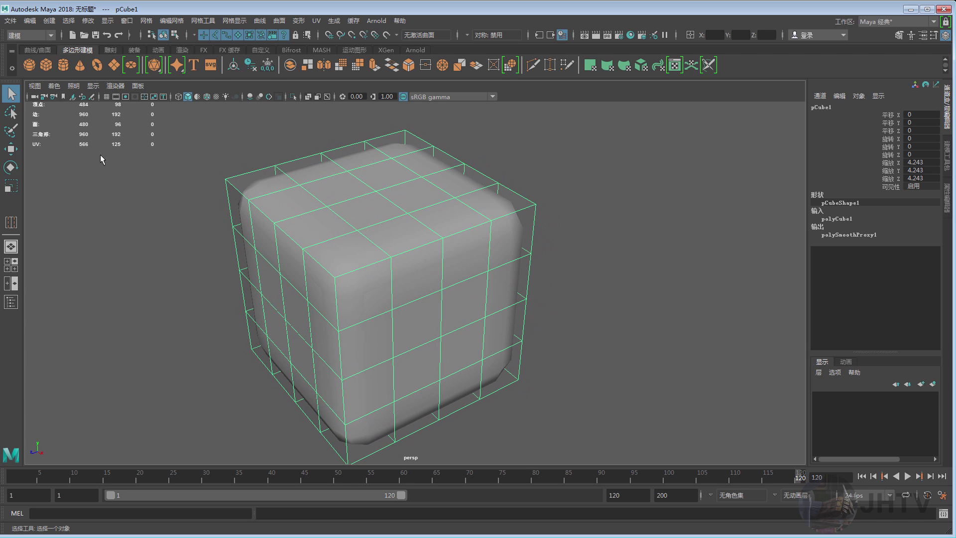
{"action": "mouse_move", "coordinate": [259, 188]}
{"action": "left_mouse_down", "text": "alt"}
{"action": "mouse_move", "coordinate": [300, 196]}
{"action": "mouse_move", "coordinate": [354, 239]}
{"action": "left_mouse_up", "text": "alt"}
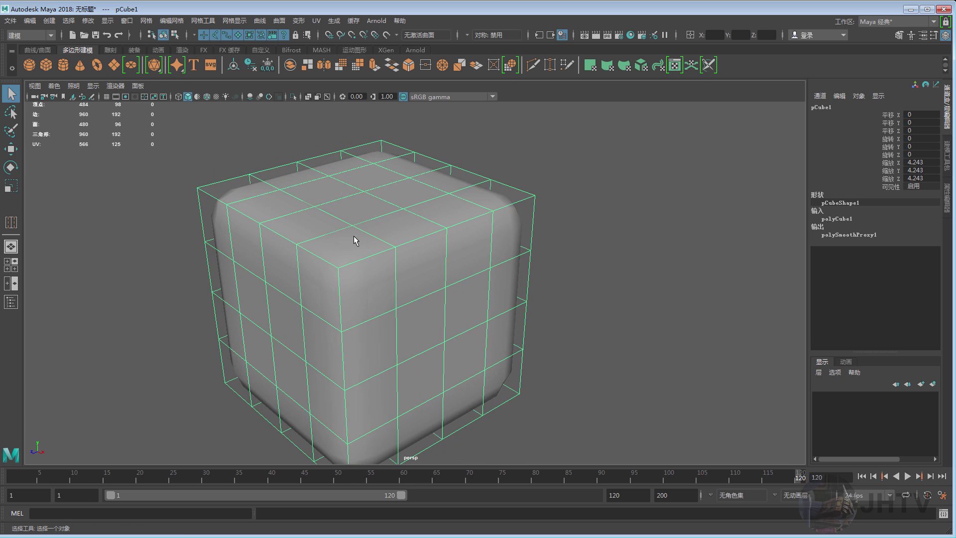
{"action": "mouse_move", "coordinate": [264, 177]}
{"action": "left_mouse_down", "text": "alt"}
{"action": "mouse_move", "coordinate": [264, 196]}
{"action": "mouse_move", "coordinate": [425, 154]}
{"action": "left_mouse_up", "text": "alt"}
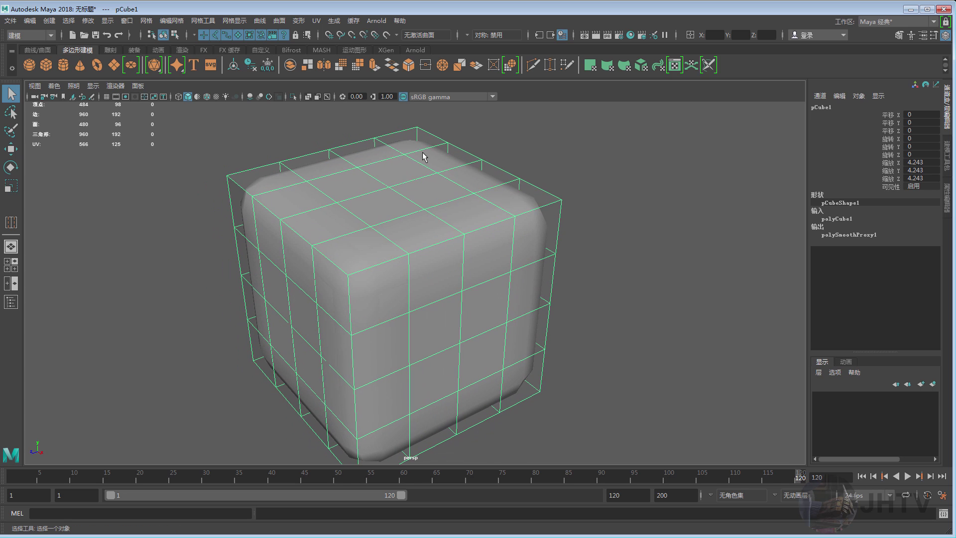
- In vertex mode, marquee the cage's right-side vertices and shift them with the Move tool
{"action": "right_click_drag", "start_coordinate": [429, 164], "coordinate": [459, 154]}
{"action": "left_click", "coordinate": [459, 155]}
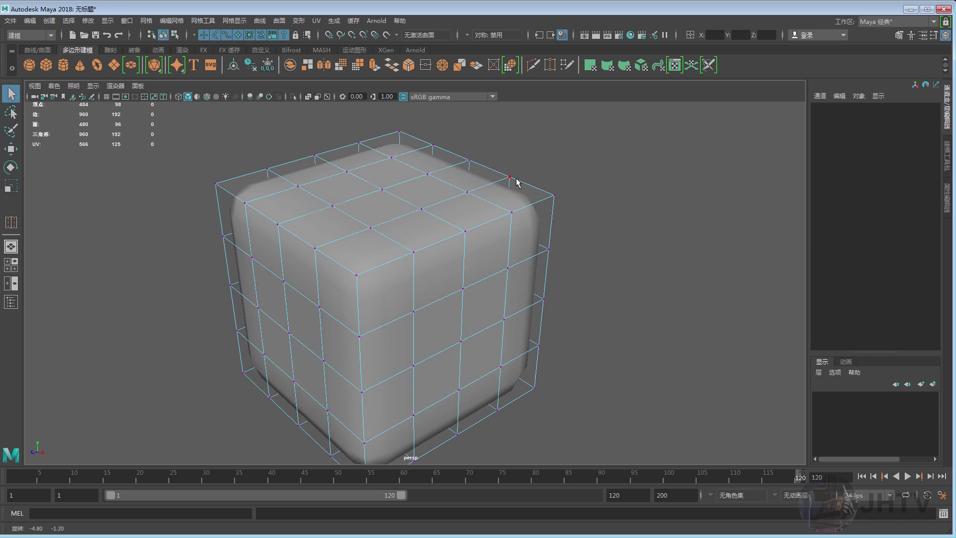
{"action": "left_click", "coordinate": [559, 197]}
{"action": "mouse_move", "coordinate": [559, 197]}
{"action": "left_mouse_down", "text": "alt"}
{"action": "mouse_move", "coordinate": [548, 227]}
{"action": "mouse_move", "coordinate": [582, 164]}
{"action": "left_mouse_up", "text": "alt"}
{"action": "key", "text": "w"}
{"action": "left_click_drag", "start_coordinate": [650, 145], "coordinate": [485, 305]}
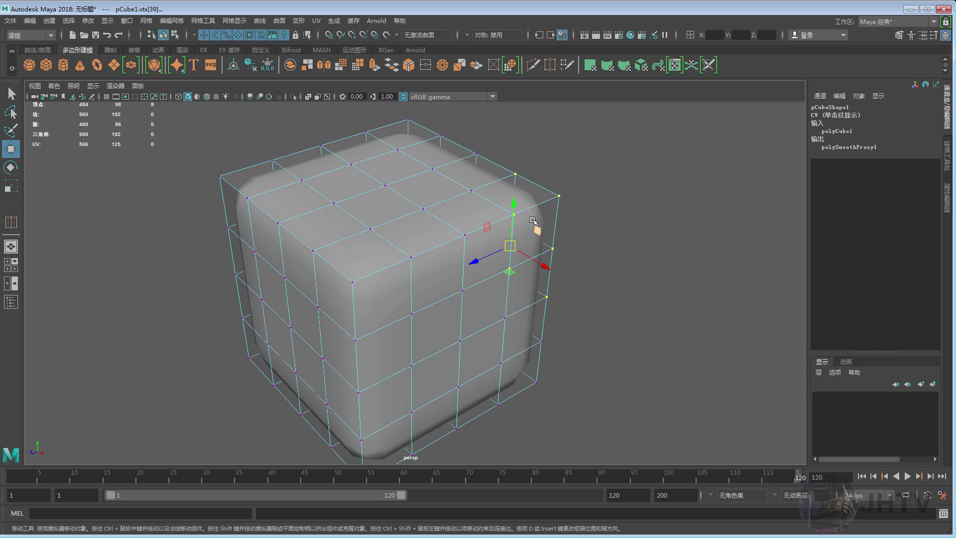
{"action": "left_click_drag", "start_coordinate": [514, 249], "coordinate": [499, 251]}
- Pull corner vertex 35 outward, undo it, and return the cube to object mode
{"action": "left_click_drag", "start_coordinate": [481, 243], "coordinate": [350, 314], "text": "alt"}
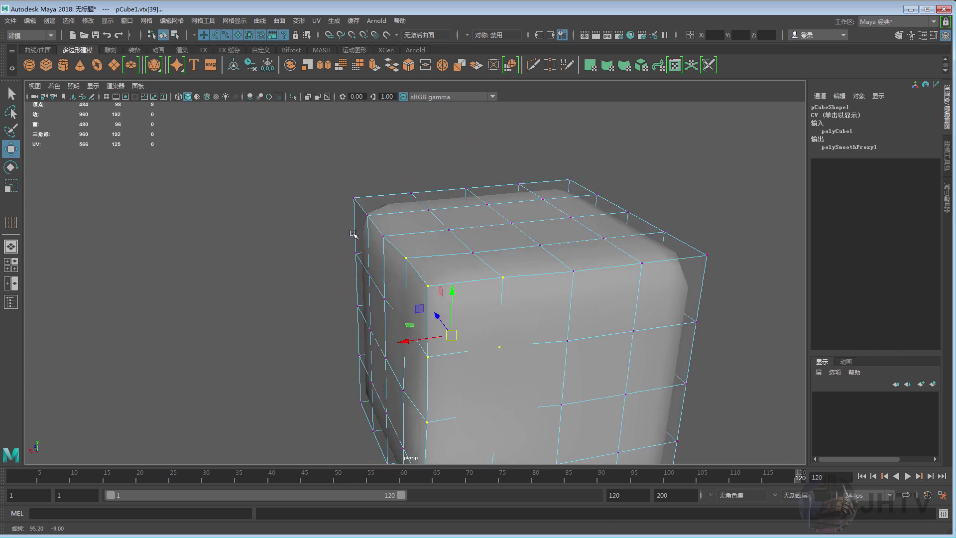
{"action": "scroll", "coordinate": [350, 314], "scroll_direction": "up", "scroll_amount": 3}
{"action": "scroll", "coordinate": [362, 329], "scroll_direction": "down", "scroll_amount": 3}
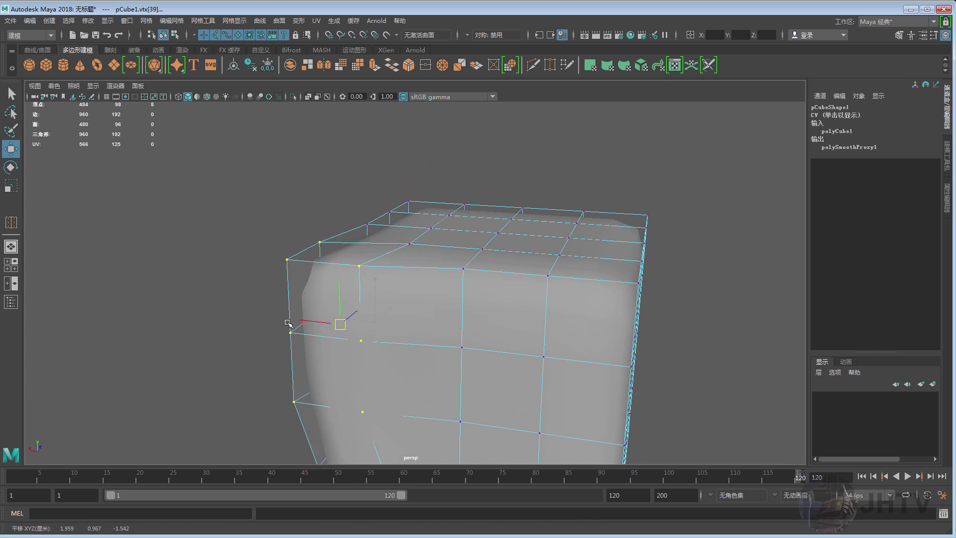
{"action": "mouse_move", "coordinate": [331, 324]}
{"action": "left_mouse_down", "text": "alt"}
{"action": "mouse_move", "coordinate": [444, 286]}
{"action": "mouse_move", "coordinate": [604, 183]}
{"action": "left_mouse_up", "text": "alt"}
{"action": "left_click", "coordinate": [535, 239]}
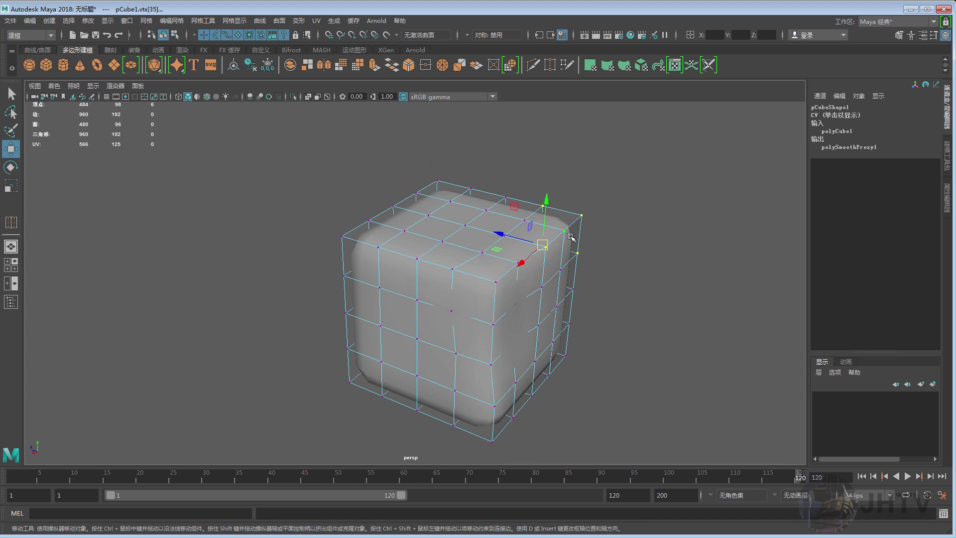
{"action": "mouse_move", "coordinate": [535, 239]}
{"action": "left_mouse_down"}
{"action": "mouse_move", "coordinate": [581, 242]}
{"action": "mouse_move", "coordinate": [512, 216]}
{"action": "left_mouse_up"}
{"action": "key", "text": "ctrl+z"}
{"action": "mouse_move", "coordinate": [512, 217]}
{"action": "right_mouse_down"}
{"action": "mouse_move", "coordinate": [549, 198]}
{"action": "mouse_move", "coordinate": [588, 208]}
{"action": "right_mouse_up"}
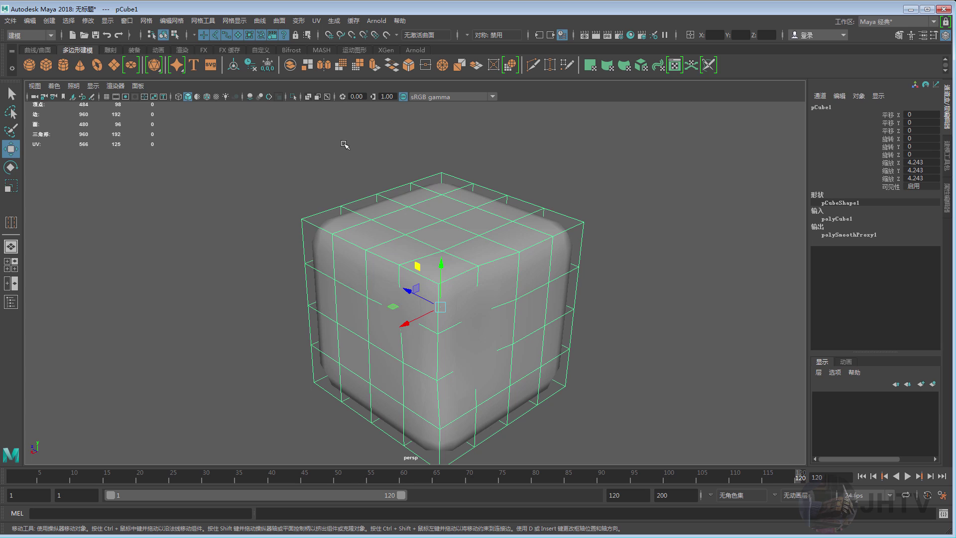
{"action": "left_click_drag", "start_coordinate": [398, 213], "coordinate": [444, 219], "text": "alt"}
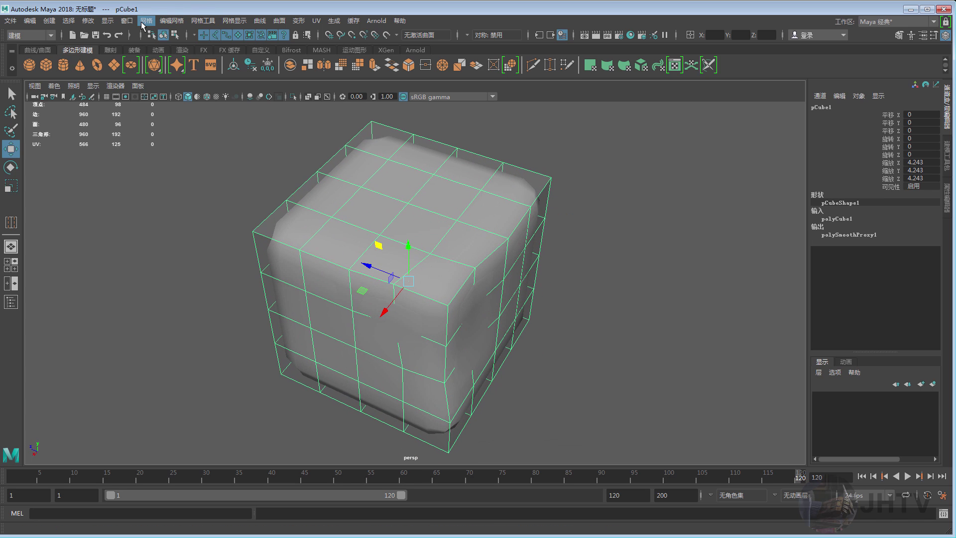
- Remove the smooth proxy via the Mesh menu, then delete and restore some cube faces
{"action": "left_click", "coordinate": [145, 21]}
{"action": "mouse_move", "coordinate": [180, 231]}
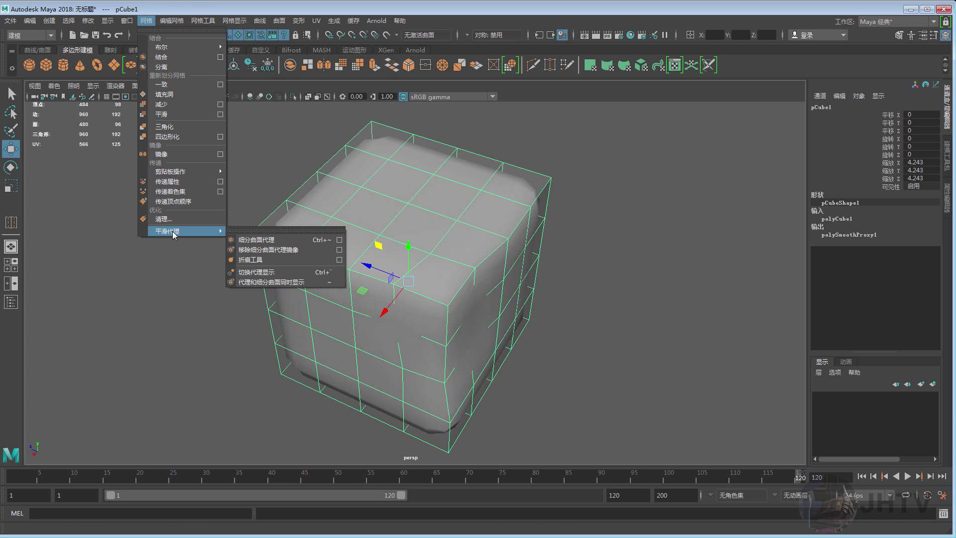
{"action": "left_click", "coordinate": [282, 253]}
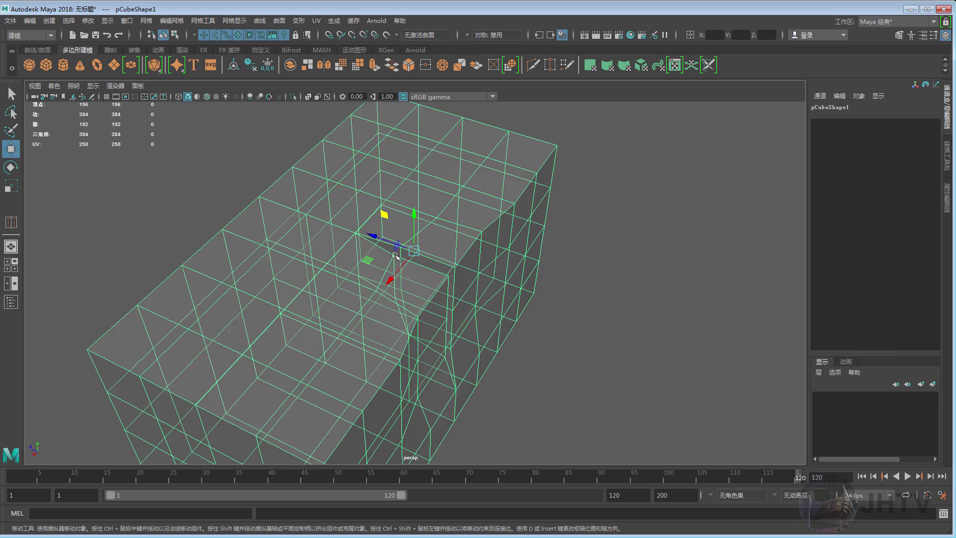
{"action": "right_click_drag", "start_coordinate": [438, 196], "coordinate": [446, 219]}
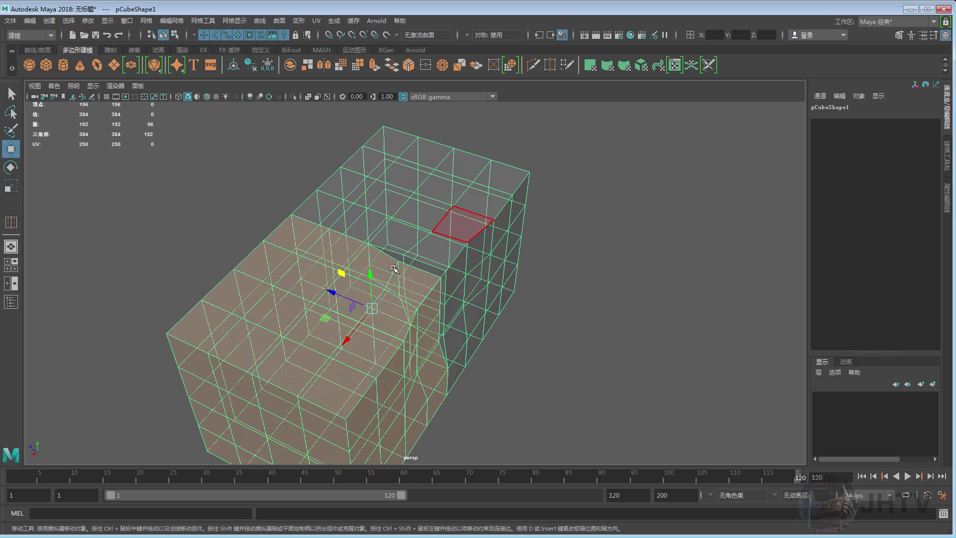
{"action": "left_click_drag", "start_coordinate": [451, 219], "coordinate": [399, 220], "text": "alt"}
{"action": "key", "text": "Delete"}
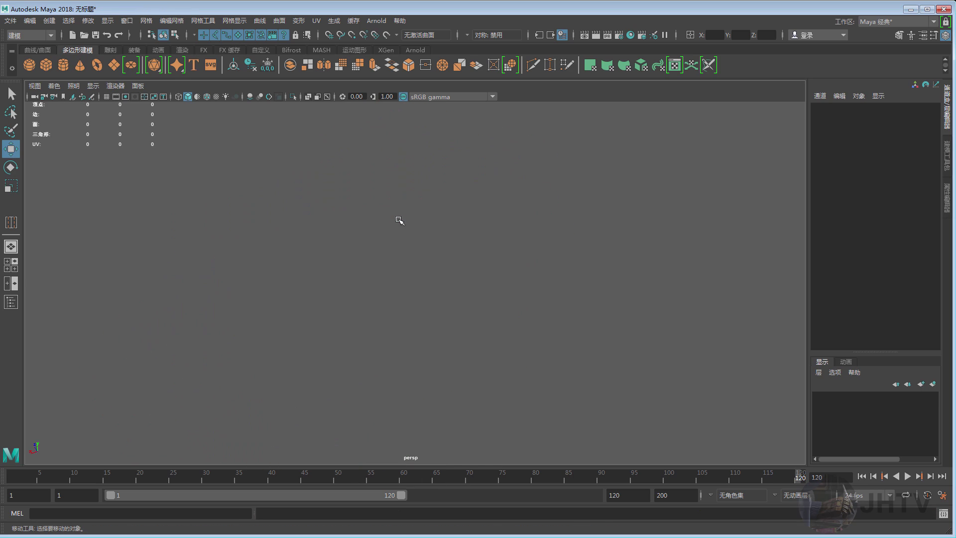
{"action": "key", "text": "ctrl+z"}
- Reselect the cube in face mode and delete the faces of its left half
{"action": "mouse_move", "coordinate": [302, 224]}
{"action": "left_mouse_down", "text": "alt"}
{"action": "mouse_move", "coordinate": [271, 213]}
{"action": "mouse_move", "coordinate": [386, 255]}
{"action": "left_mouse_up", "text": "alt"}
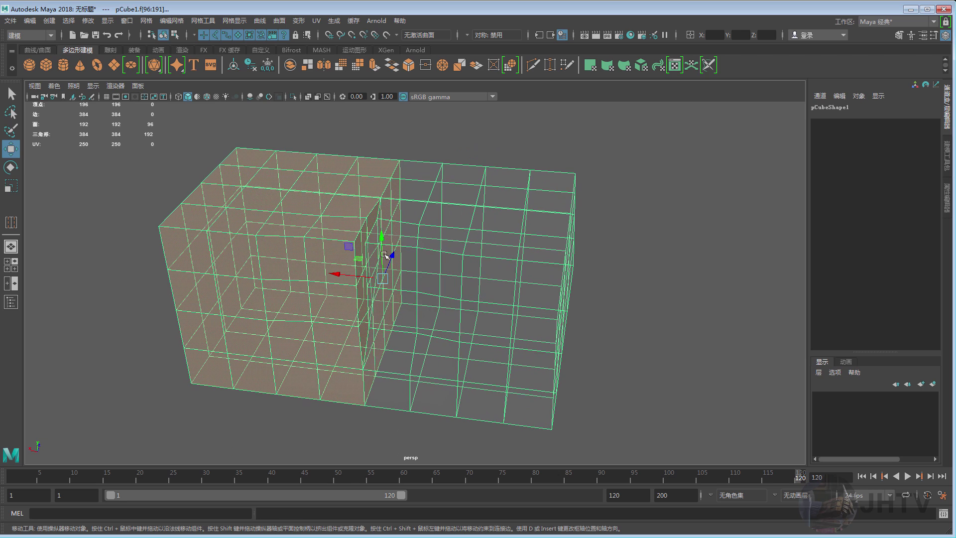
{"action": "left_click_drag", "start_coordinate": [403, 219], "coordinate": [461, 235], "text": "alt"}
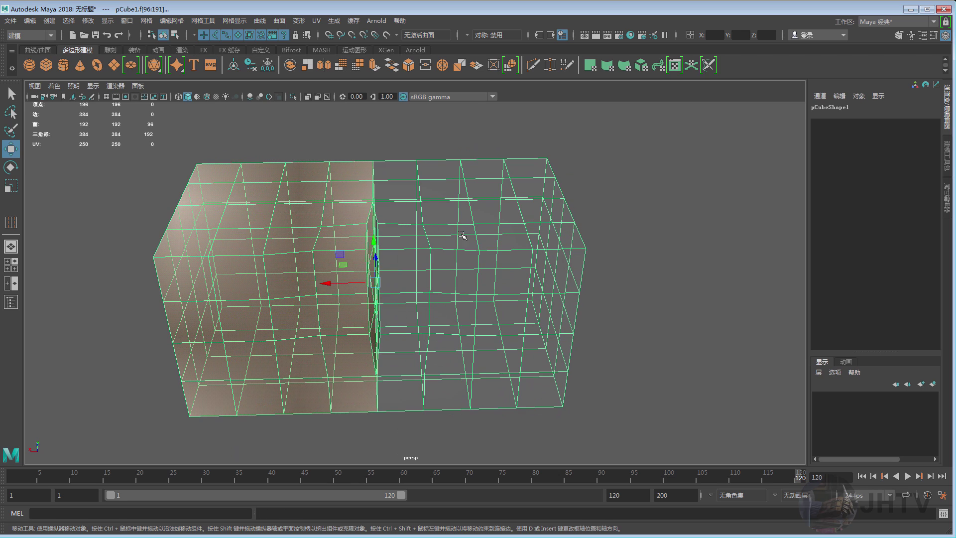
{"action": "left_click", "coordinate": [619, 206]}
{"action": "left_click", "coordinate": [369, 224]}
{"action": "right_click", "coordinate": [371, 202]}
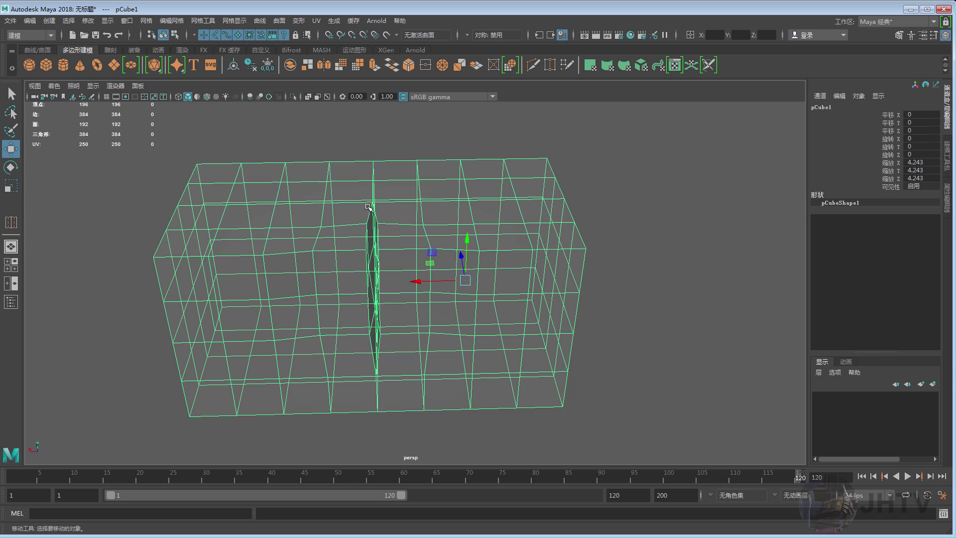
{"action": "left_click_drag", "start_coordinate": [148, 136], "coordinate": [362, 450]}
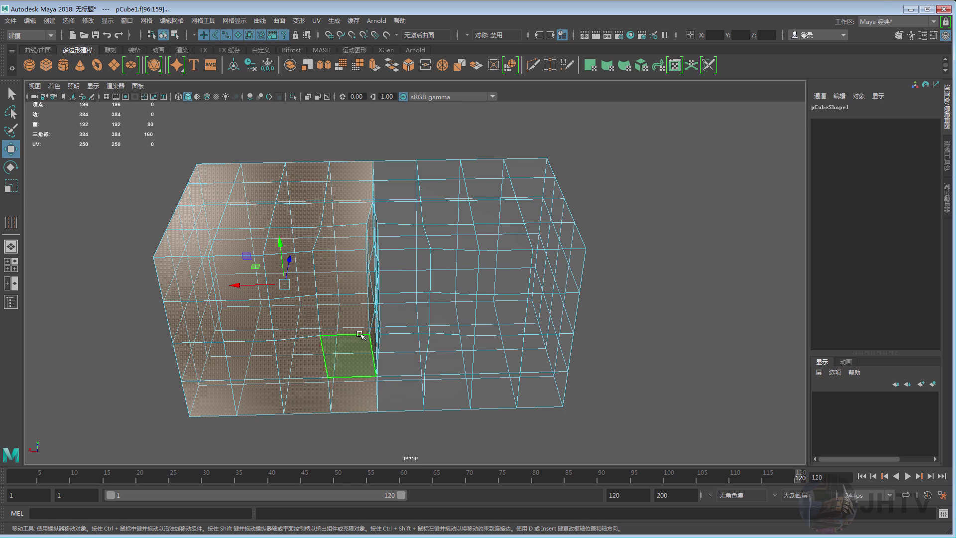
{"action": "key", "text": "Delete"}
- Double-click to select the ring of cut faces and delete it
{"action": "mouse_move", "coordinate": [358, 274]}
{"action": "left_mouse_down", "text": "alt"}
{"action": "mouse_move", "coordinate": [436, 273]}
{"action": "mouse_move", "coordinate": [464, 294]}
{"action": "mouse_move", "coordinate": [555, 298]}
{"action": "mouse_move", "coordinate": [473, 239]}
{"action": "mouse_move", "coordinate": [252, 243]}
{"action": "mouse_move", "coordinate": [455, 220]}
{"action": "mouse_move", "coordinate": [427, 211]}
{"action": "left_mouse_up", "text": "alt"}
{"action": "left_click", "coordinate": [466, 259]}
{"action": "double_click", "coordinate": [354, 234]}
{"action": "key", "text": "Delete"}
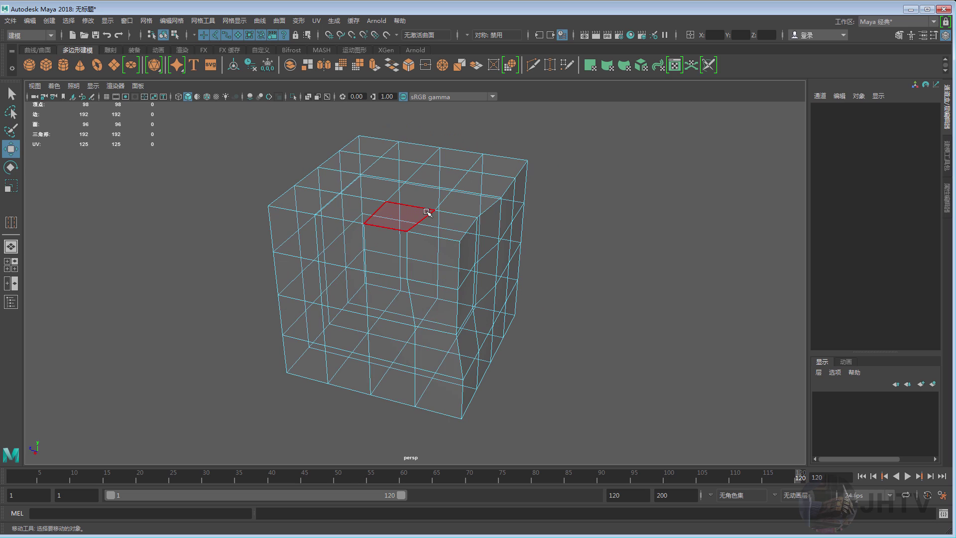
- Return to object mode, select the cube and reopen the subdivision proxy options
{"action": "right_click_drag", "start_coordinate": [427, 212], "coordinate": [461, 201]}
{"action": "left_click_drag", "start_coordinate": [438, 205], "coordinate": [597, 146], "text": "alt"}
{"action": "left_click", "coordinate": [456, 200]}
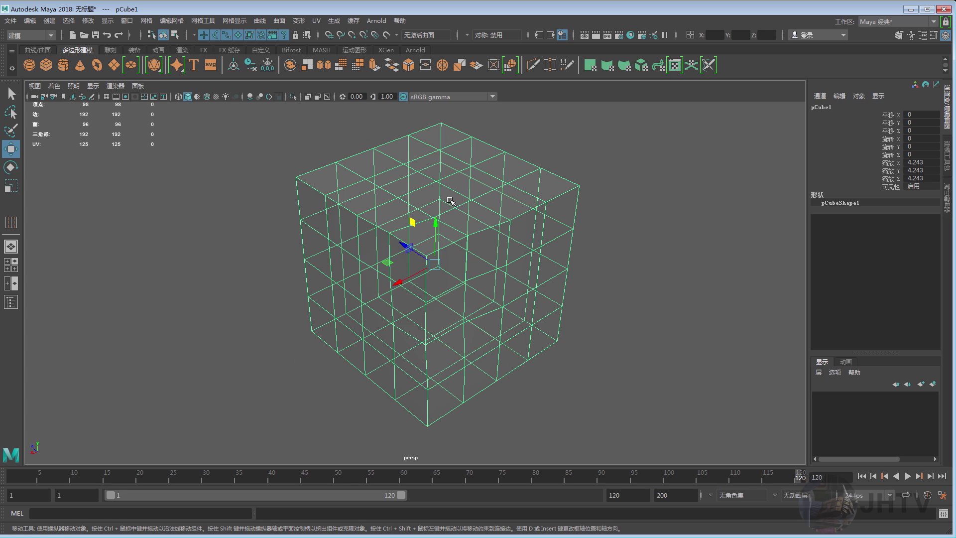
{"action": "mouse_move", "coordinate": [450, 198]}
{"action": "right_mouse_down", "text": "shift"}
{"action": "mouse_move", "coordinate": [445, 270]}
{"action": "mouse_move", "coordinate": [491, 266]}
{"action": "right_mouse_up", "text": "shift"}
- Close the Subdiv Proxy options and make the lambert2 material opaque again
{"action": "scroll", "coordinate": [787, 130], "scroll_direction": "down", "scroll_amount": 3}
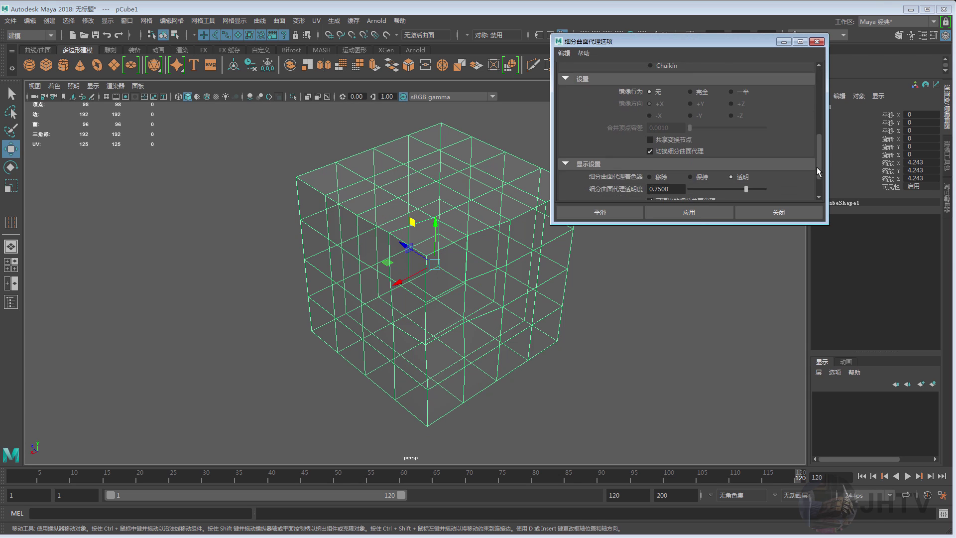
{"action": "scroll", "coordinate": [763, 153], "scroll_direction": "down", "scroll_amount": 2}
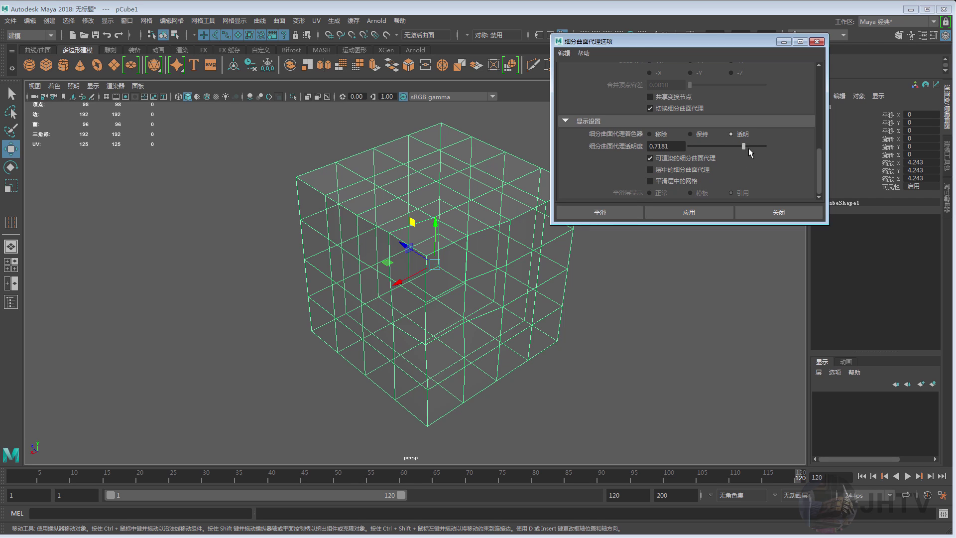
{"action": "left_click", "coordinate": [769, 212]}
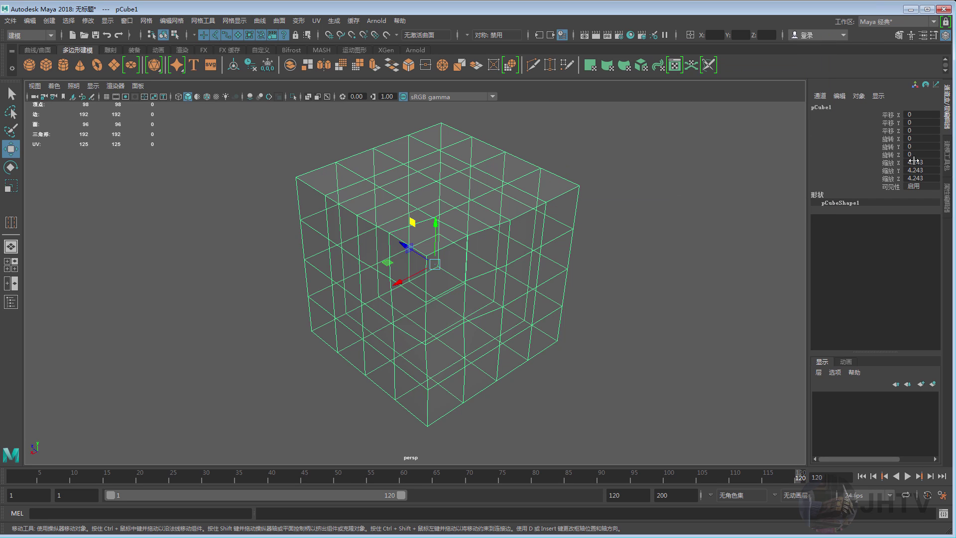
{"action": "left_click", "coordinate": [946, 198]}
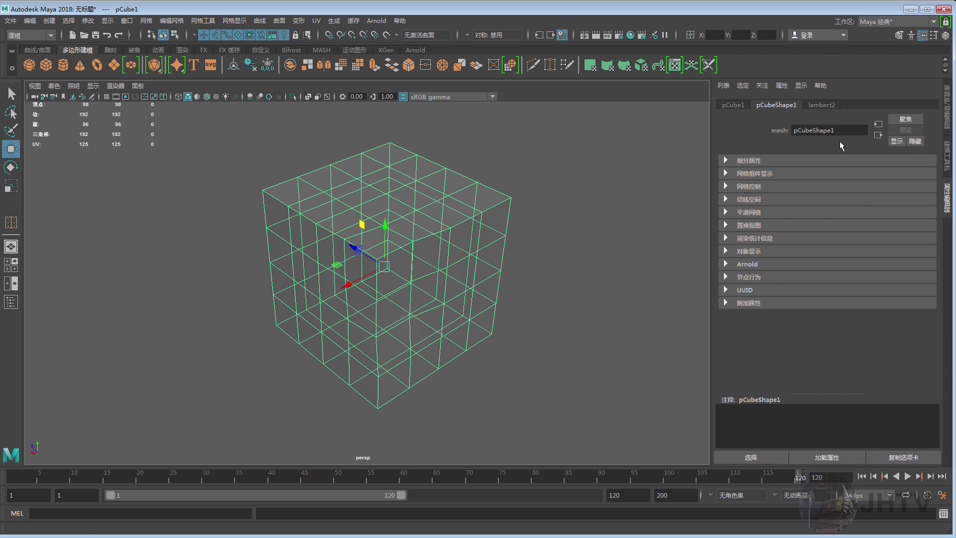
{"action": "left_click", "coordinate": [822, 105]}
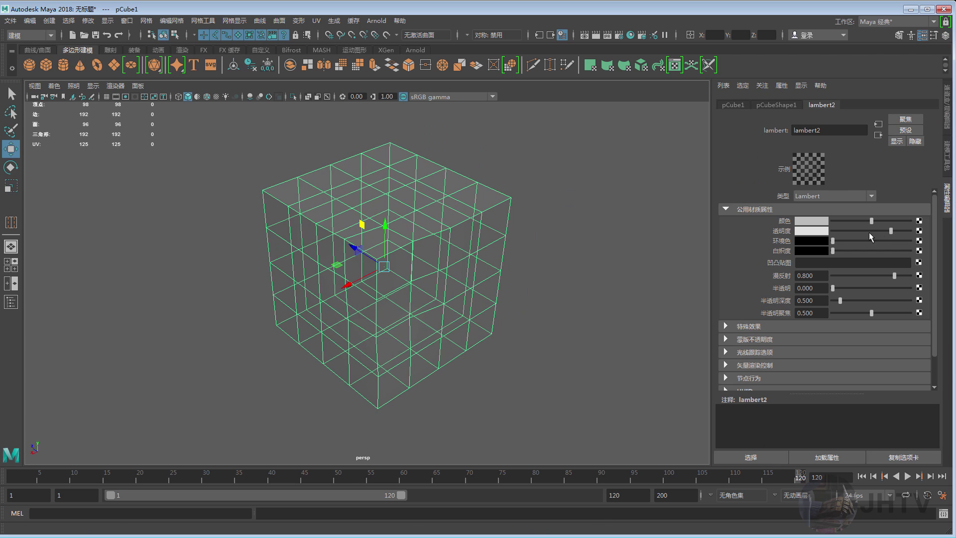
{"action": "mouse_move", "coordinate": [888, 234]}
{"action": "left_mouse_down"}
{"action": "mouse_move", "coordinate": [914, 239]}
{"action": "mouse_move", "coordinate": [815, 244]}
{"action": "left_mouse_up"}
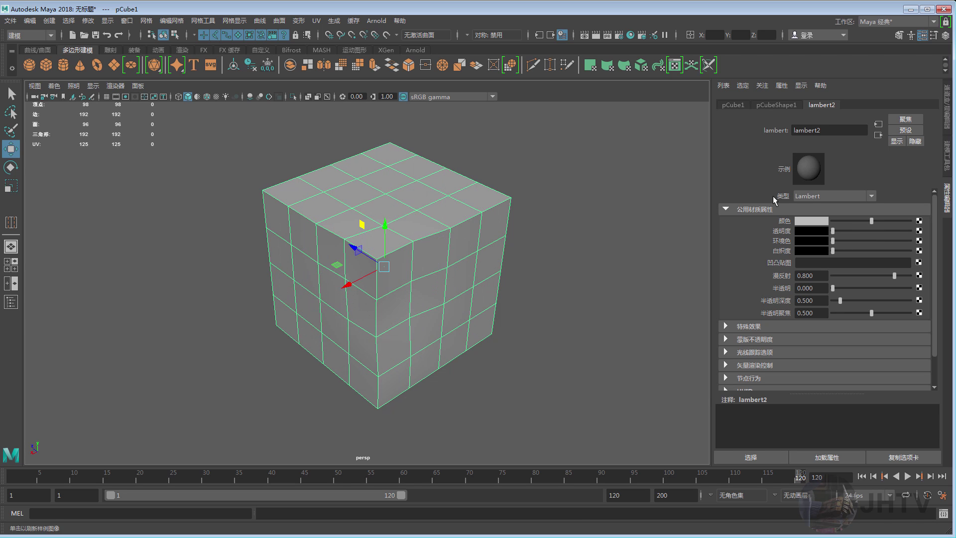
- Delete the gridded cube and create a fresh default cube at the origin
{"action": "left_click_drag", "start_coordinate": [437, 221], "coordinate": [427, 239], "text": "alt"}
{"action": "key", "text": "Delete"}
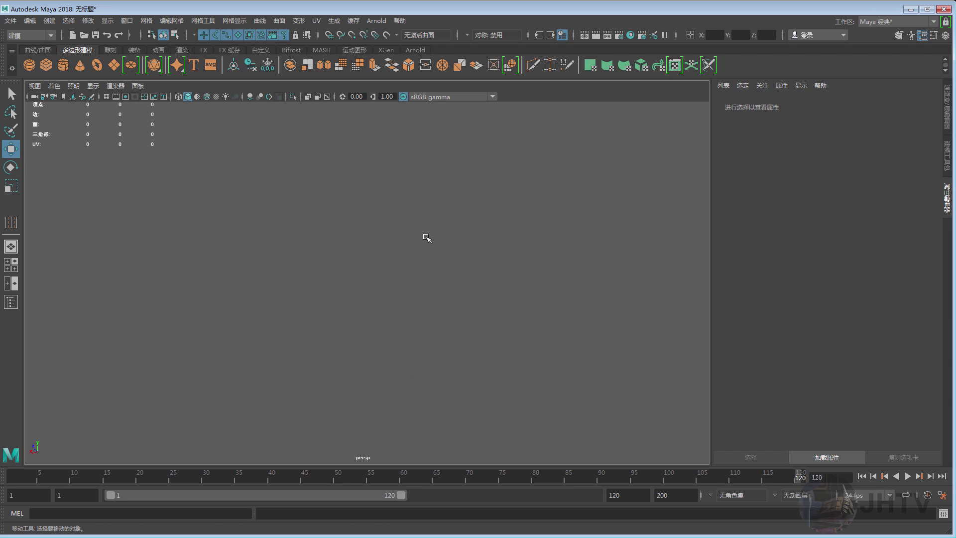
{"action": "right_click", "coordinate": [386, 207], "text": "shift"}
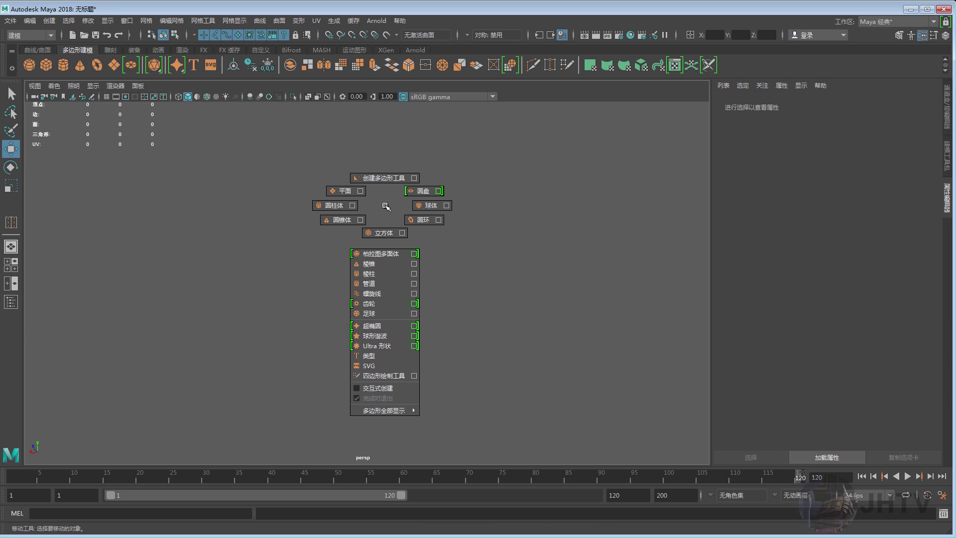
{"action": "right_click_drag", "start_coordinate": [386, 206], "coordinate": [384, 232], "text": "shift"}
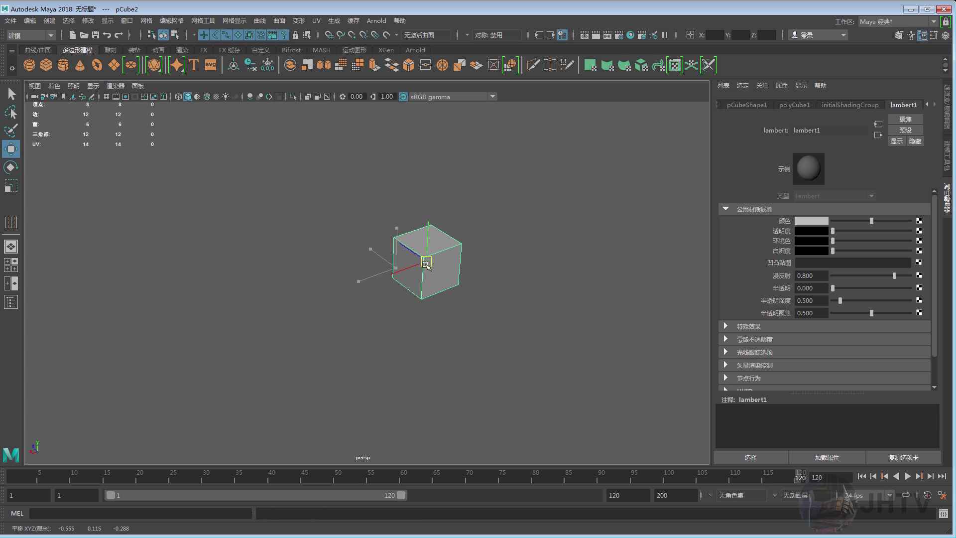
- Replace the new cube with a torus and frame it in the view
{"action": "key", "text": "ctrl+z"}
{"action": "key", "text": "Delete"}
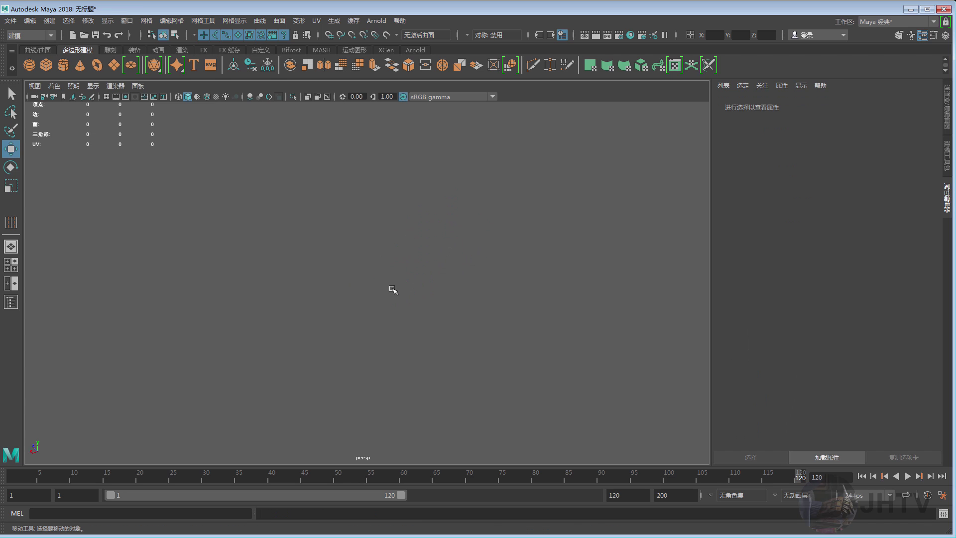
{"action": "right_click_drag", "start_coordinate": [384, 229], "coordinate": [438, 248], "text": "shift"}
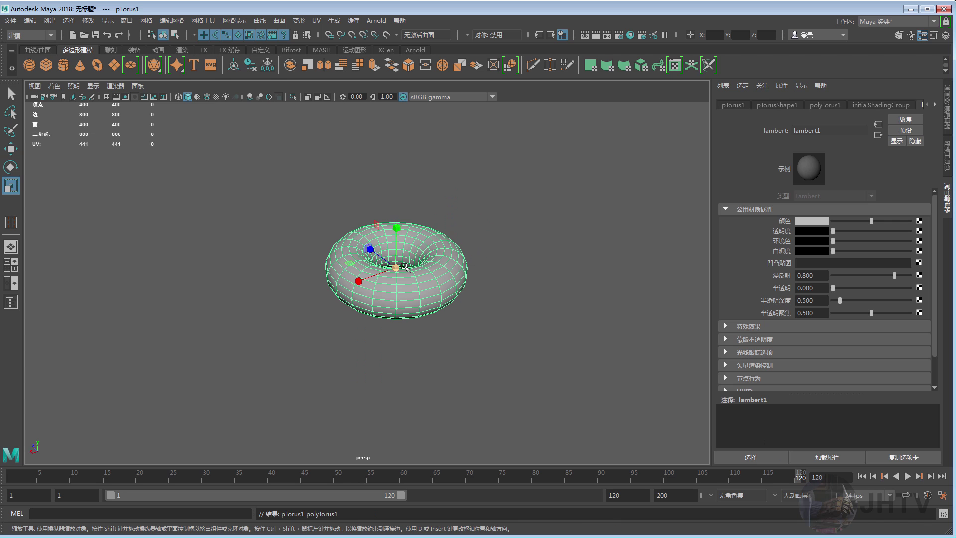
{"action": "key", "text": "f"}
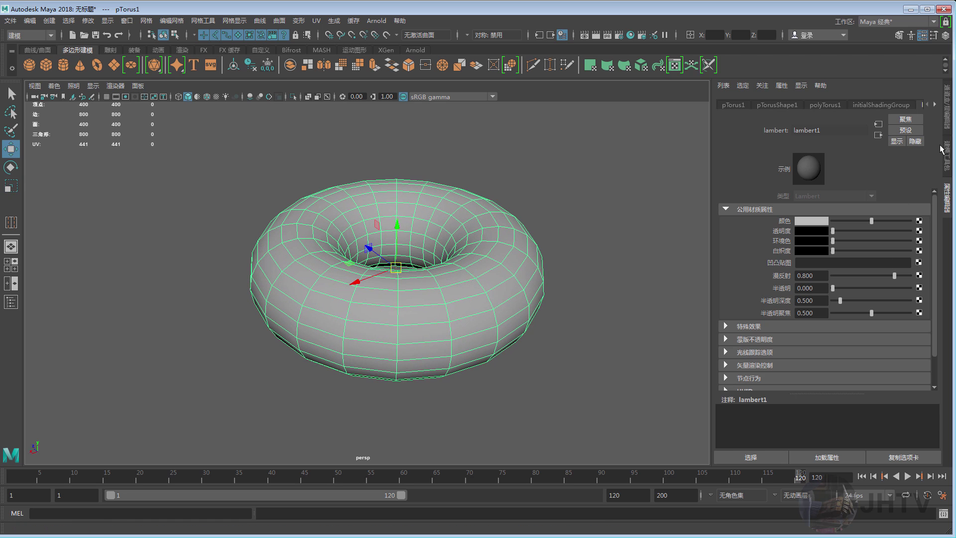
- Set polyTorus1 Subdivisions Axis and Subdivisions Height both to 12
{"action": "left_click", "coordinate": [948, 122]}
{"action": "middle_click_drag", "start_coordinate": [651, 268], "coordinate": [633, 270], "text": "alt"}
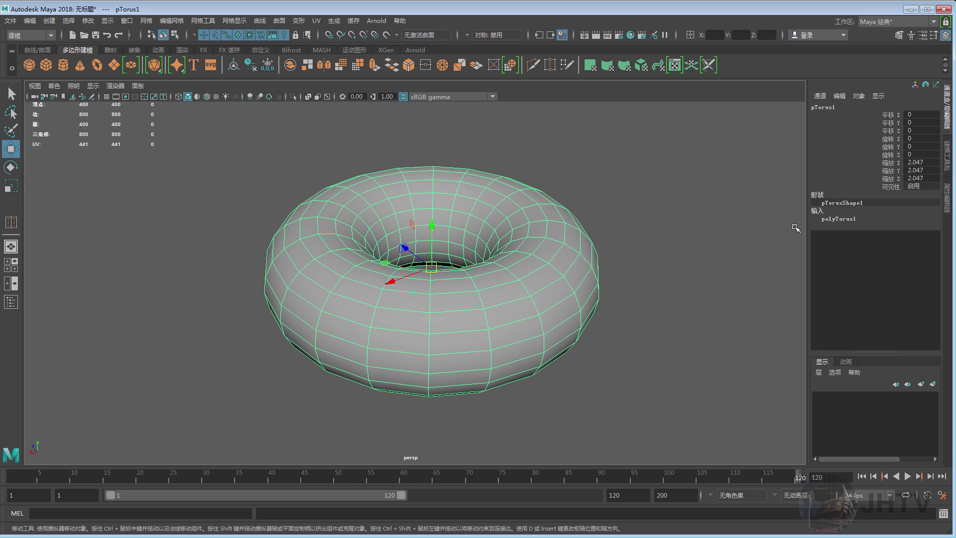
{"action": "left_click", "coordinate": [841, 219]}
{"action": "left_click_drag", "start_coordinate": [901, 250], "coordinate": [839, 256]}
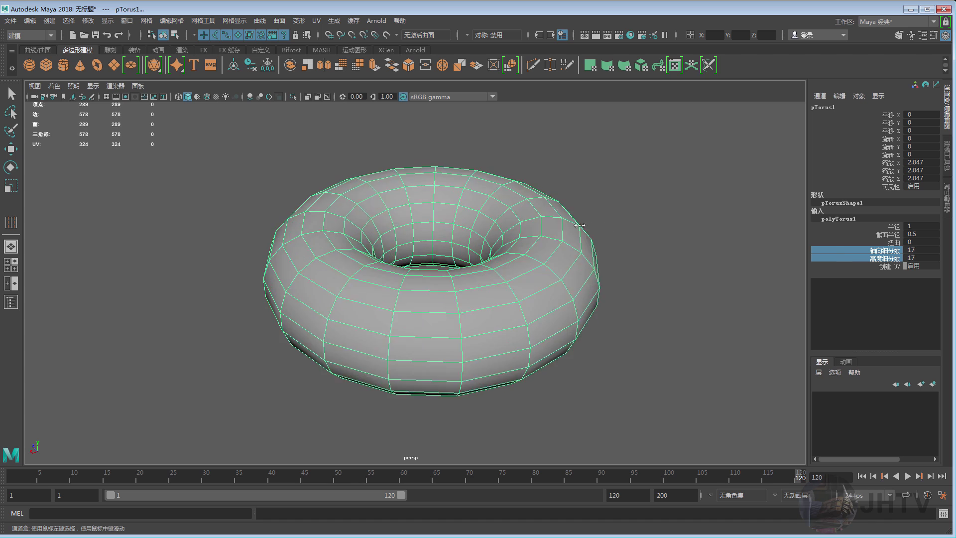
{"action": "middle_click_drag", "start_coordinate": [613, 219], "coordinate": [570, 220]}
{"action": "key", "text": "w"}
{"action": "left_click_drag", "start_coordinate": [597, 149], "coordinate": [608, 173], "text": "alt"}
{"action": "left_click", "coordinate": [608, 173]}
{"action": "left_click", "coordinate": [486, 207]}
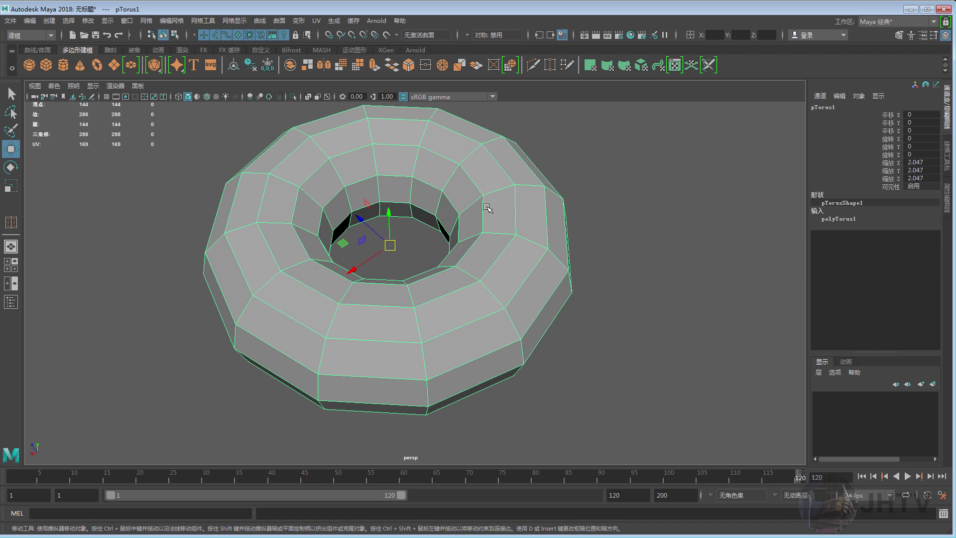
{"action": "middle_click_drag", "start_coordinate": [487, 207], "coordinate": [459, 241], "text": "alt"}
- Activate the Crease Tool and select an edge loop around the torus tube
{"action": "right_click", "coordinate": [504, 192], "text": "shift"}
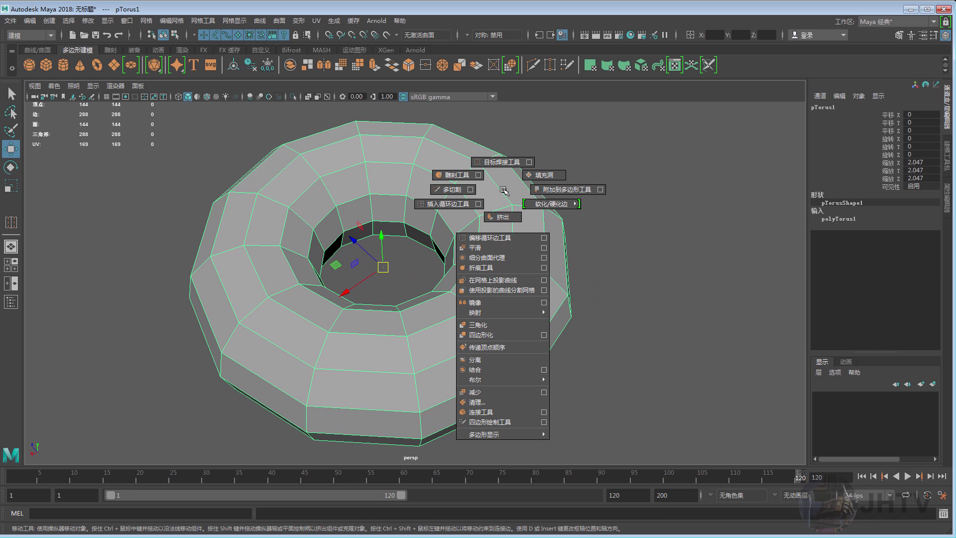
{"action": "left_click", "coordinate": [544, 267]}
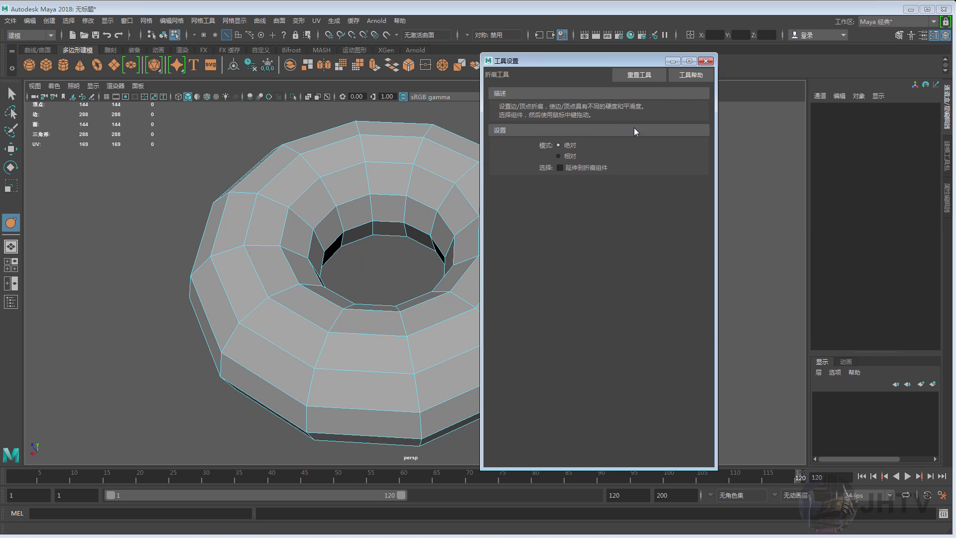
{"action": "left_click_drag", "start_coordinate": [583, 63], "coordinate": [633, 68]}
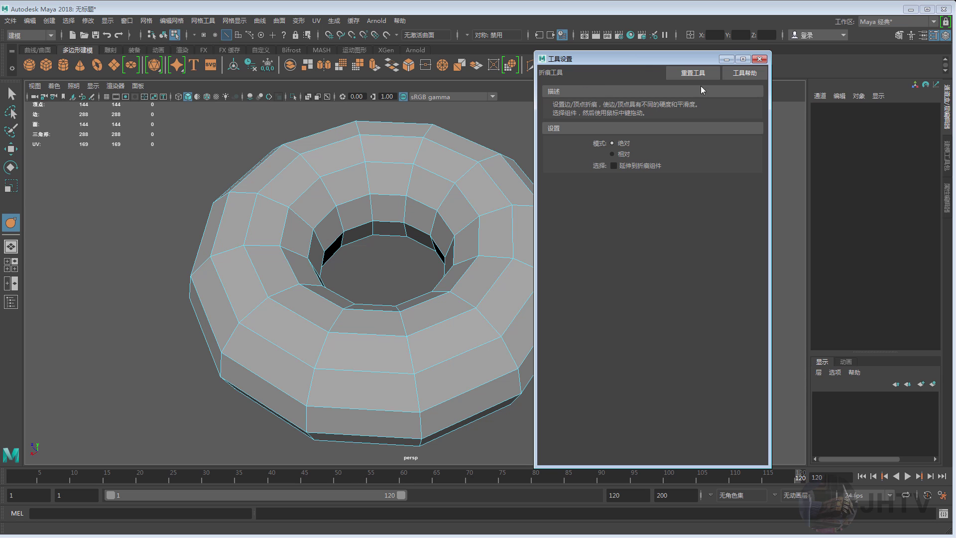
{"action": "left_click_drag", "start_coordinate": [417, 267], "coordinate": [375, 284], "text": "alt"}
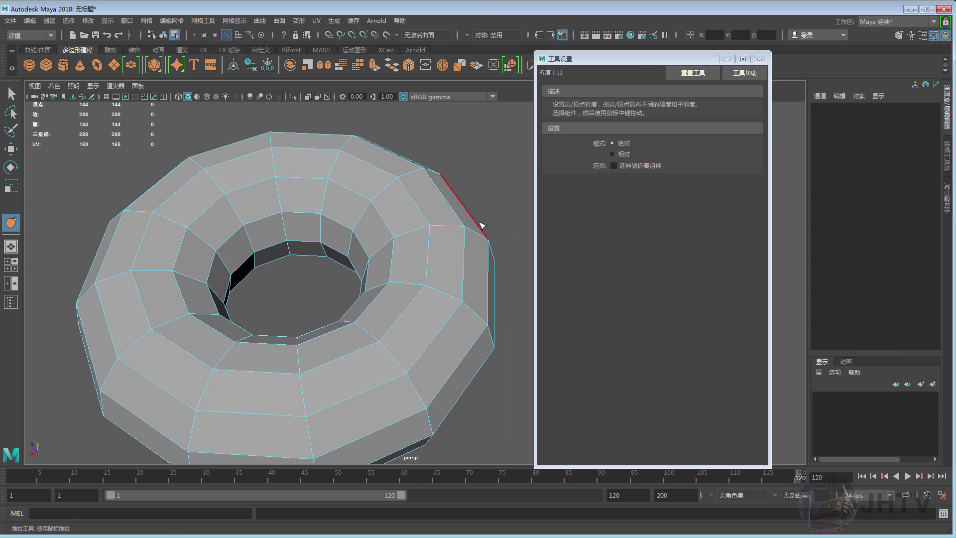
{"action": "left_click_drag", "start_coordinate": [387, 232], "coordinate": [420, 229], "text": "alt"}
{"action": "double_click", "coordinate": [403, 235]}
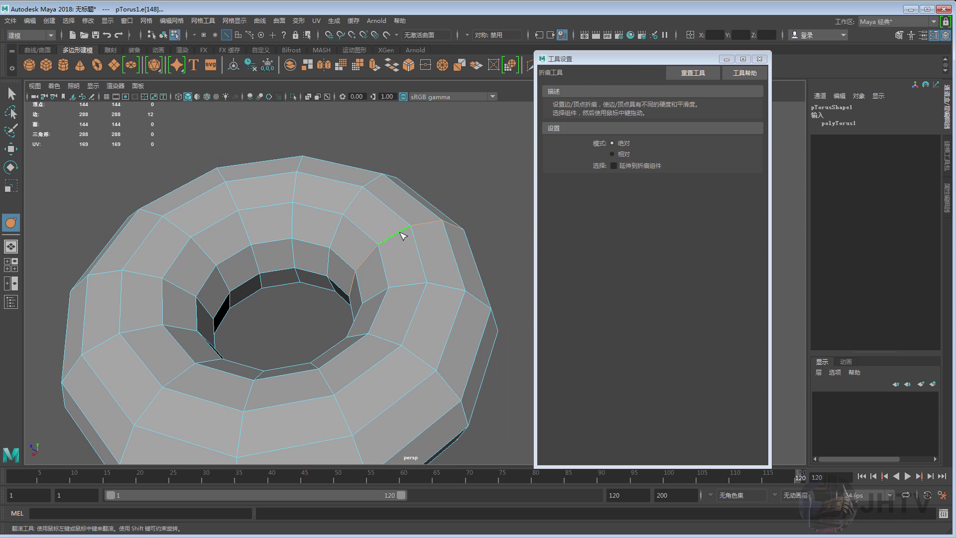
{"action": "left_click_drag", "start_coordinate": [423, 262], "coordinate": [387, 246], "text": "alt"}
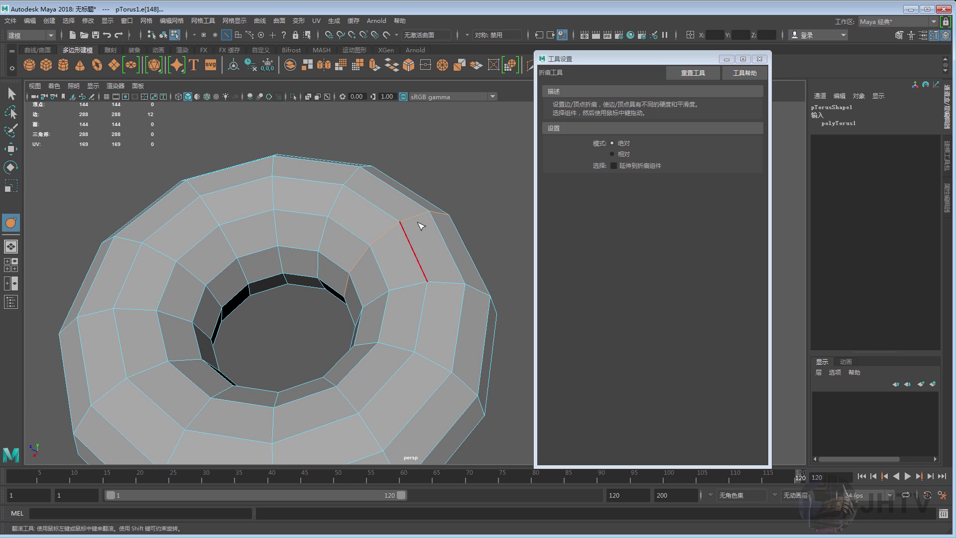
{"action": "middle_click_drag", "start_coordinate": [420, 224], "coordinate": [411, 237], "text": "alt"}
- Preview the torus smoothed and crease the picked edge loop sharp
{"action": "key", "text": "3"}
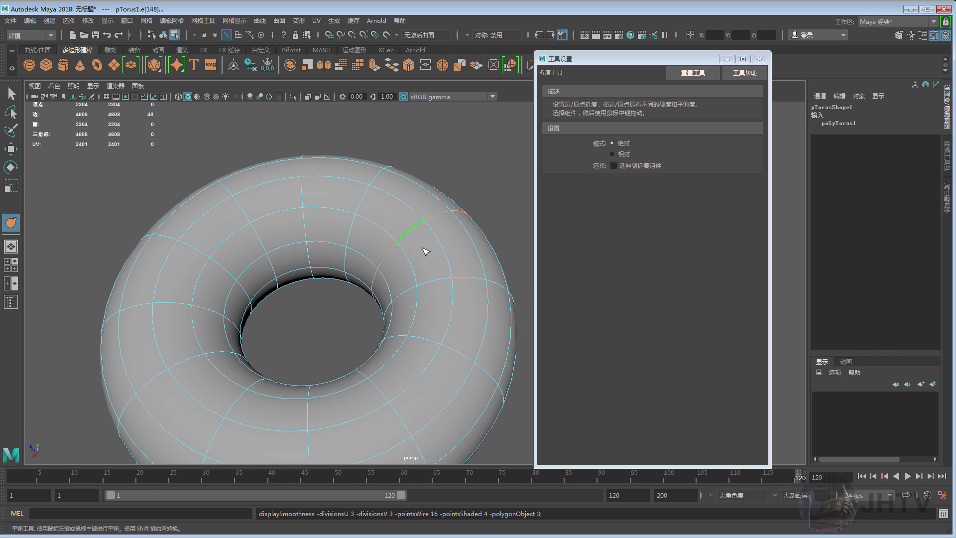
{"action": "mouse_move", "coordinate": [427, 252]}
{"action": "left_mouse_down", "text": "alt"}
{"action": "mouse_move", "coordinate": [393, 231]}
{"action": "mouse_move", "coordinate": [408, 227]}
{"action": "left_mouse_up", "text": "alt"}
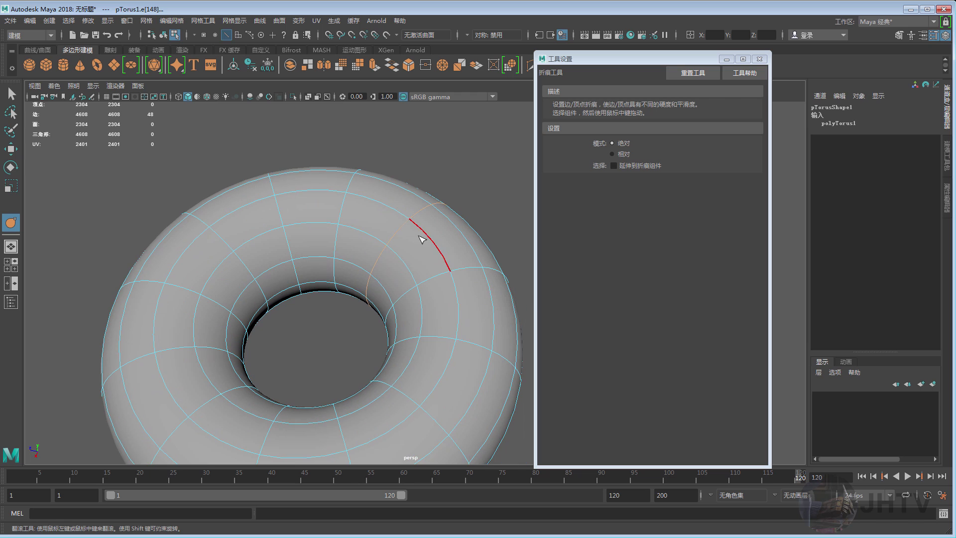
{"action": "left_click", "coordinate": [408, 227]}
{"action": "middle_click_drag", "start_coordinate": [387, 245], "coordinate": [413, 250], "text": "alt"}
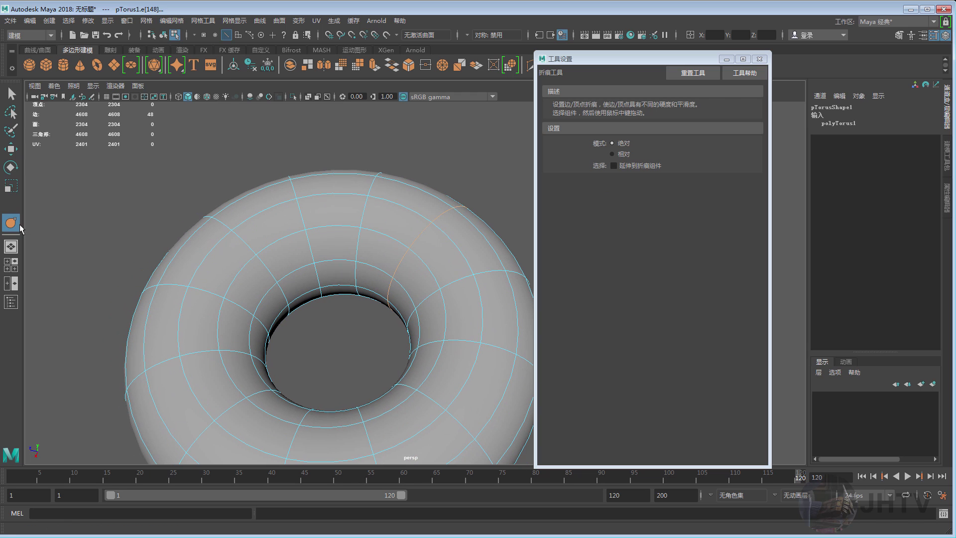
{"action": "left_click_drag", "start_coordinate": [279, 299], "coordinate": [420, 228], "text": "alt"}
{"action": "mouse_move", "coordinate": [420, 228]}
{"action": "middle_mouse_down"}
{"action": "mouse_move", "coordinate": [390, 228]}
{"action": "mouse_move", "coordinate": [667, 292]}
{"action": "mouse_move", "coordinate": [256, 237]}
{"action": "mouse_move", "coordinate": [380, 241]}
{"action": "middle_mouse_up"}
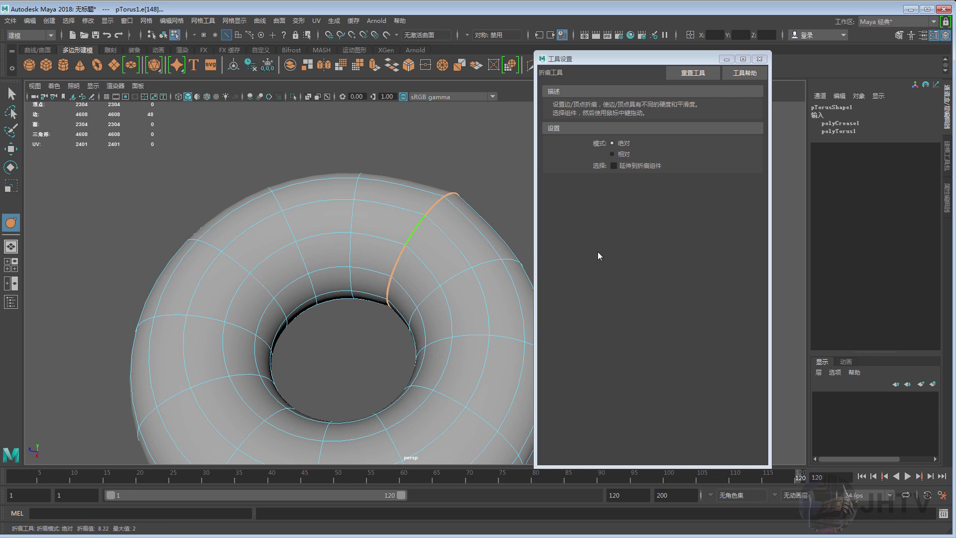
{"action": "left_click_drag", "start_coordinate": [517, 249], "coordinate": [403, 255], "text": "alt"}
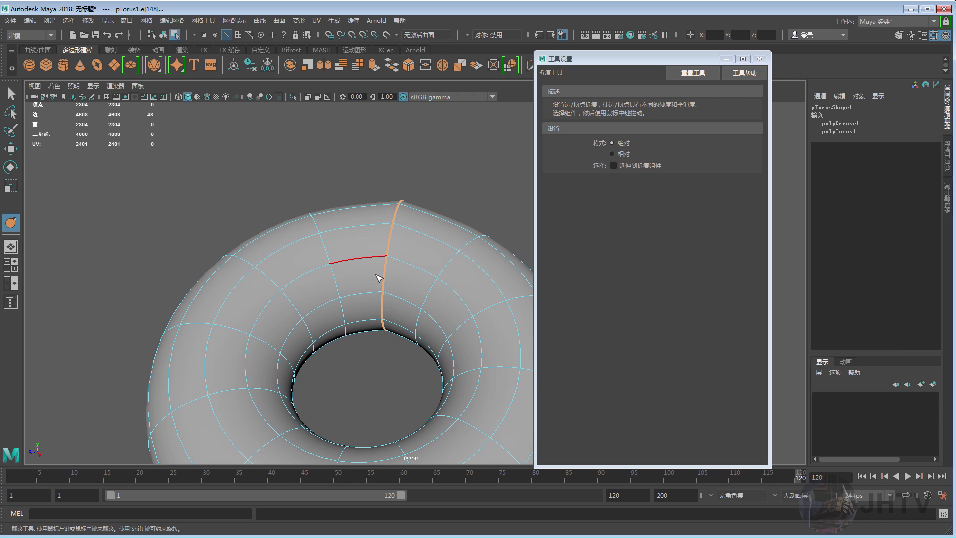
{"action": "middle_click_drag", "start_coordinate": [378, 278], "coordinate": [384, 182], "text": "alt"}
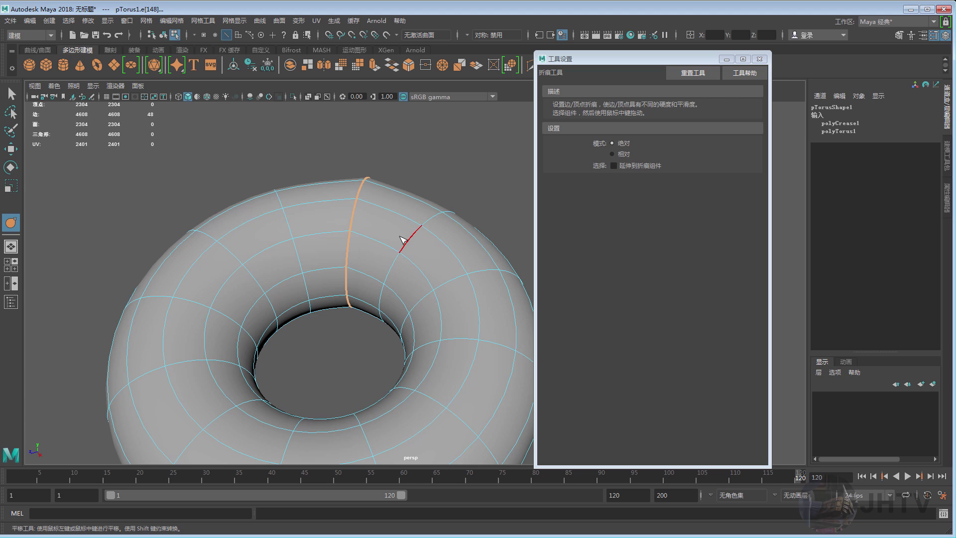
- Crease a second edge loop, then return to the Move tool and object selection
{"action": "left_click", "coordinate": [418, 237]}
{"action": "left_click_drag", "start_coordinate": [416, 237], "coordinate": [422, 238], "text": "alt"}
{"action": "mouse_move", "coordinate": [423, 238]}
{"action": "middle_mouse_down"}
{"action": "mouse_move", "coordinate": [475, 254]}
{"action": "mouse_move", "coordinate": [411, 240]}
{"action": "middle_mouse_up"}
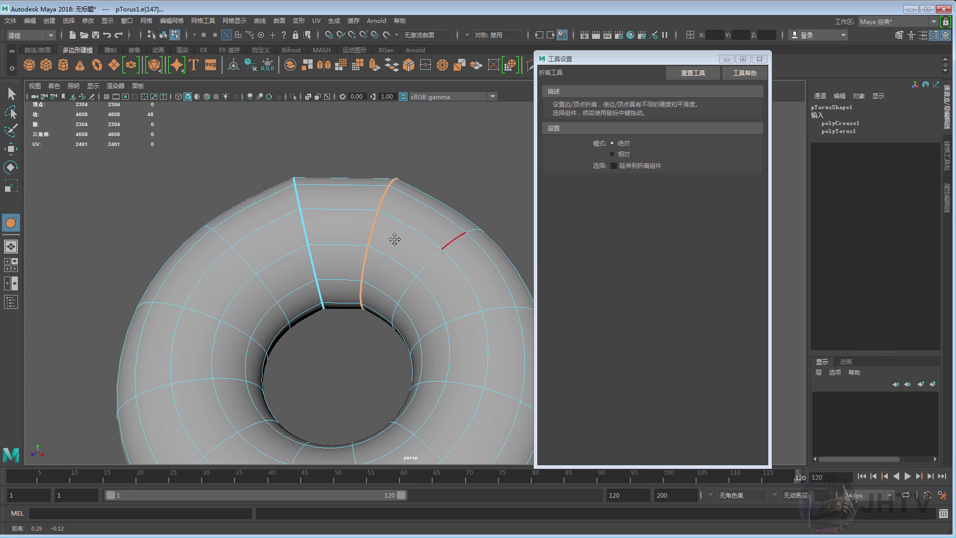
{"action": "key", "text": "w"}
{"action": "left_click", "coordinate": [429, 223]}
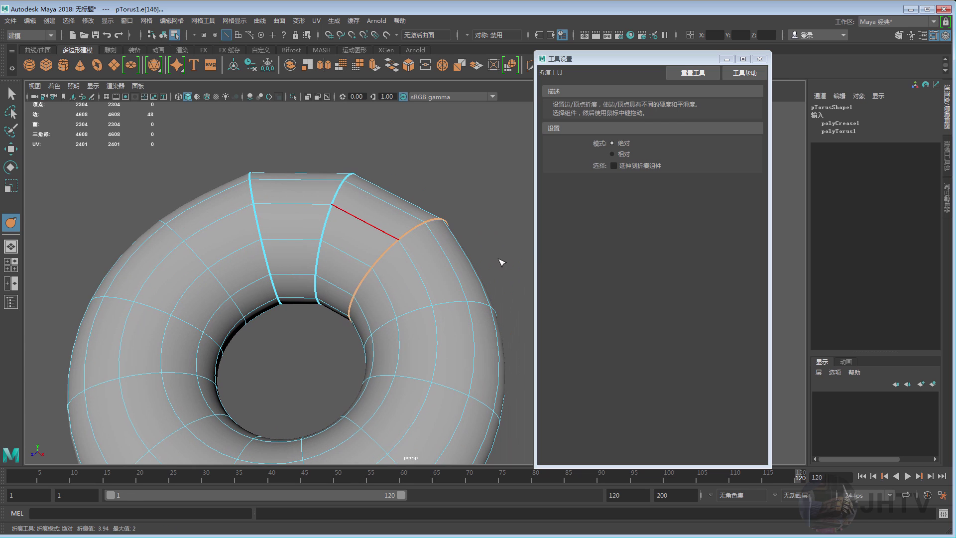
{"action": "left_click_drag", "start_coordinate": [459, 218], "coordinate": [388, 207], "text": "alt"}
{"action": "right_click_drag", "start_coordinate": [394, 179], "coordinate": [398, 164]}
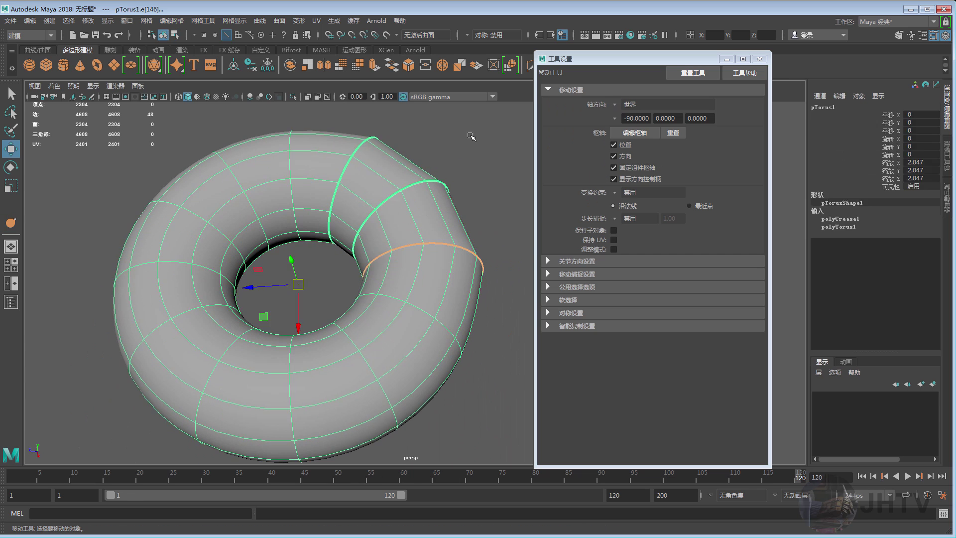
- Close Tool Settings, reselect the creased torus and delete it
{"action": "key", "text": "3"}
{"action": "mouse_move", "coordinate": [403, 209]}
{"action": "left_mouse_down", "text": "alt"}
{"action": "mouse_move", "coordinate": [357, 274]}
{"action": "mouse_move", "coordinate": [352, 303]}
{"action": "mouse_move", "coordinate": [325, 249]}
{"action": "mouse_move", "coordinate": [349, 282]}
{"action": "mouse_move", "coordinate": [347, 301]}
{"action": "mouse_move", "coordinate": [371, 303]}
{"action": "mouse_move", "coordinate": [375, 279]}
{"action": "mouse_move", "coordinate": [418, 259]}
{"action": "mouse_move", "coordinate": [342, 244]}
{"action": "left_mouse_up", "text": "alt"}
{"action": "left_click", "coordinate": [349, 282]}
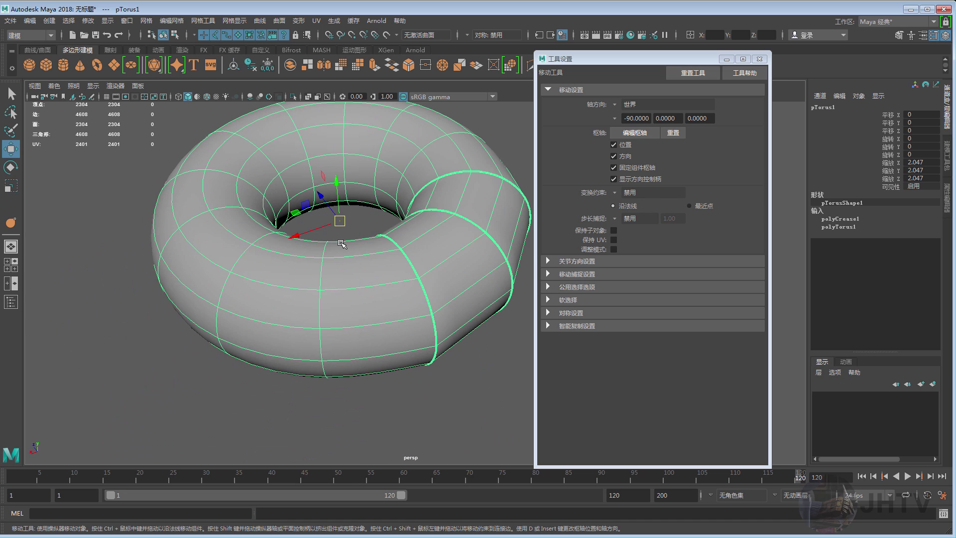
{"action": "left_click", "coordinate": [760, 58]}
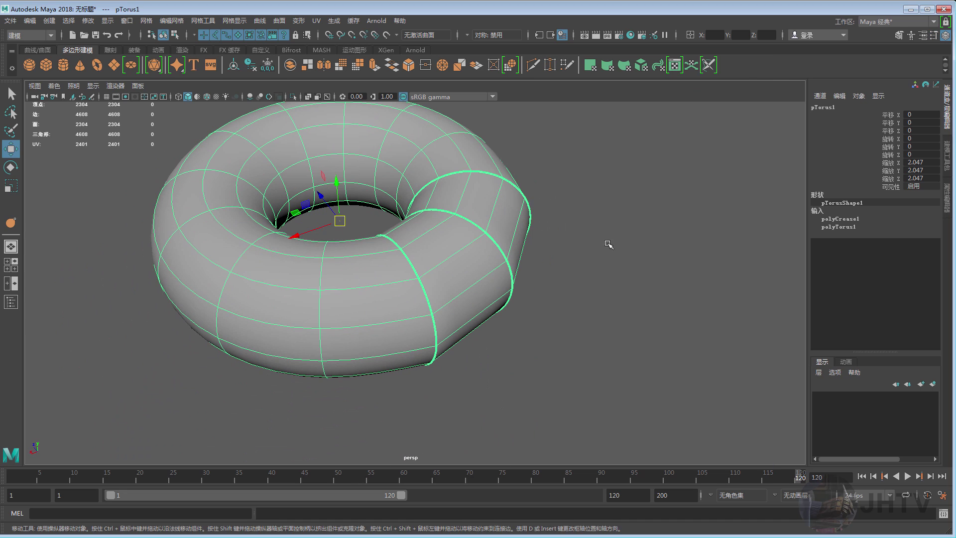
{"action": "left_click", "coordinate": [605, 240]}
{"action": "left_click", "coordinate": [439, 183]}
{"action": "right_click", "coordinate": [457, 200], "text": "shift"}
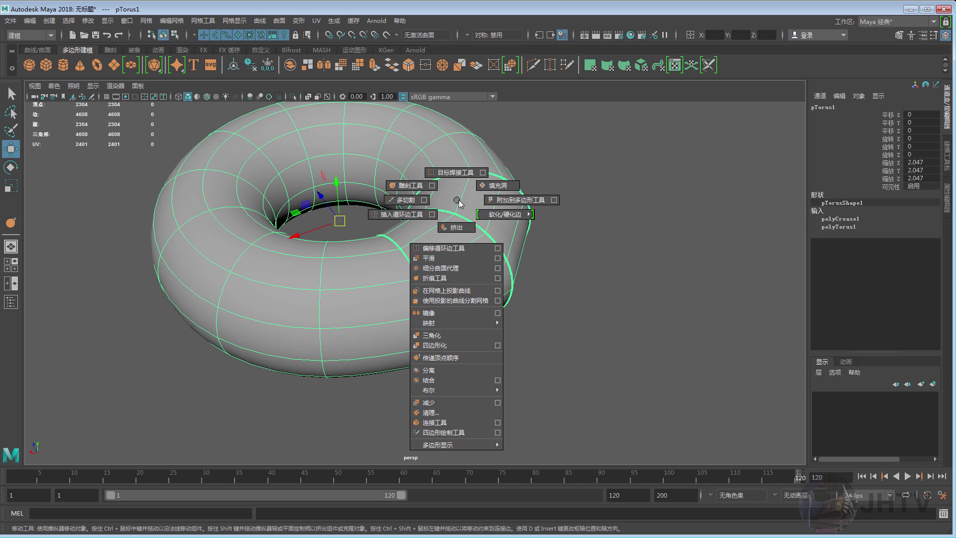
{"action": "left_click", "coordinate": [452, 214]}
{"action": "key", "text": "Delete"}
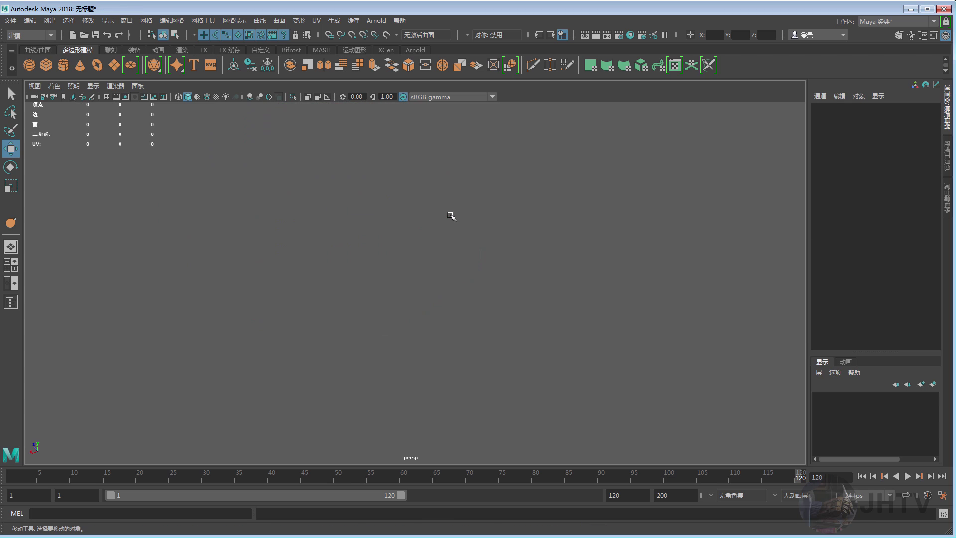
- Create a polygon cube scaled to 2.962 and show its polyCube1 creation attributes
{"action": "right_click", "coordinate": [440, 204], "text": "shift"}
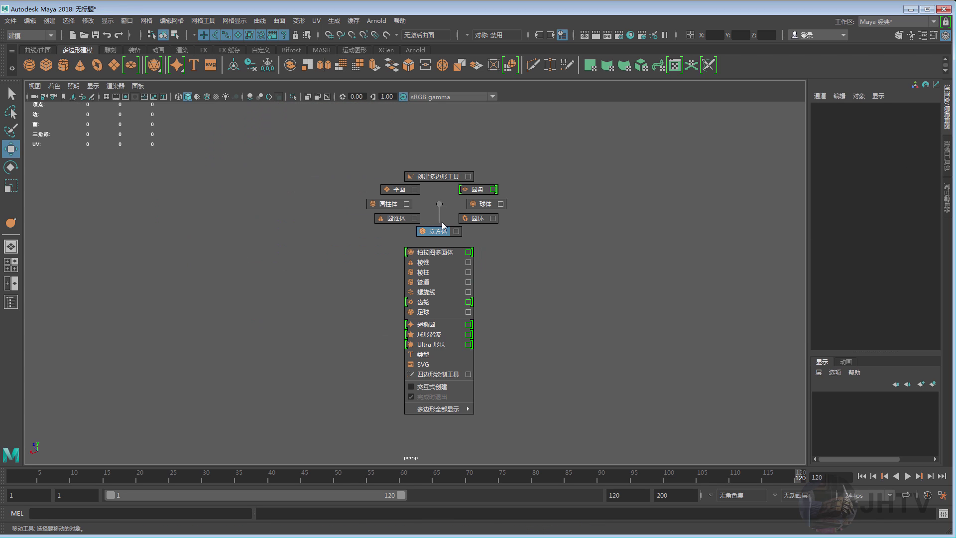
{"action": "mouse_move", "coordinate": [440, 227]}
{"action": "left_mouse_down"}
{"action": "mouse_move", "coordinate": [433, 256]}
{"action": "mouse_move", "coordinate": [423, 232]}
{"action": "left_mouse_up"}
{"action": "key", "text": "space"}
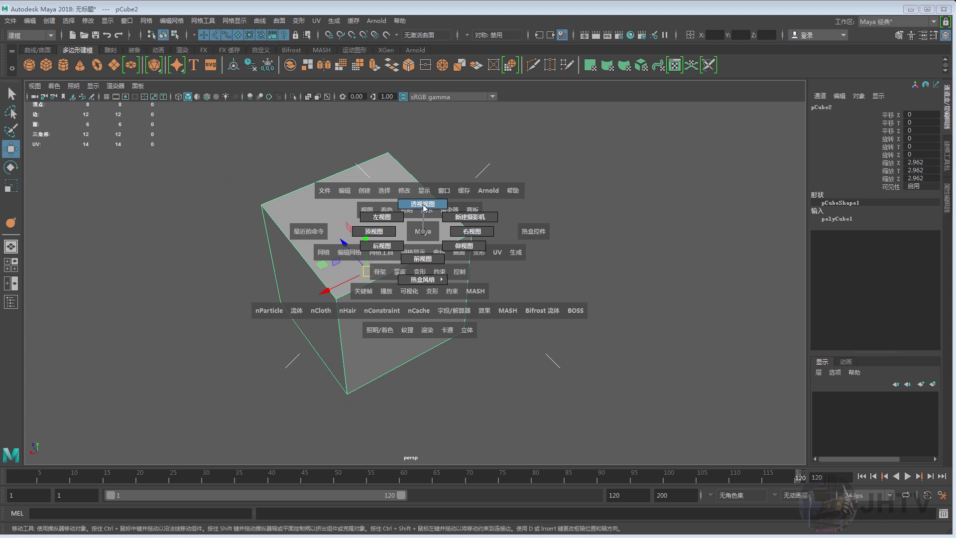
{"action": "left_click_drag", "start_coordinate": [371, 234], "coordinate": [462, 252], "text": "alt"}
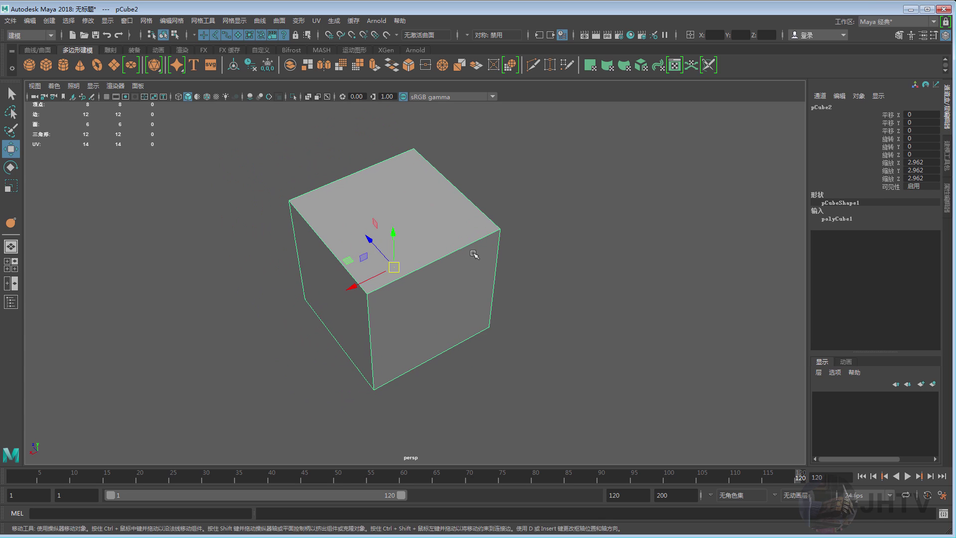
{"action": "left_click", "coordinate": [517, 210]}
{"action": "right_click", "coordinate": [531, 213], "text": "shift"}
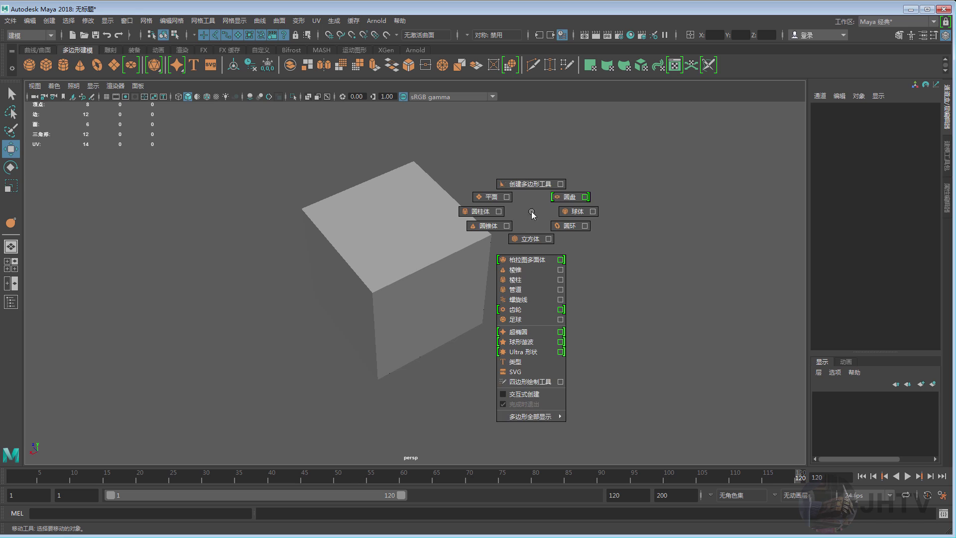
{"action": "left_click", "coordinate": [428, 211]}
{"action": "right_click_drag", "start_coordinate": [427, 211], "coordinate": [421, 331], "text": "shift"}
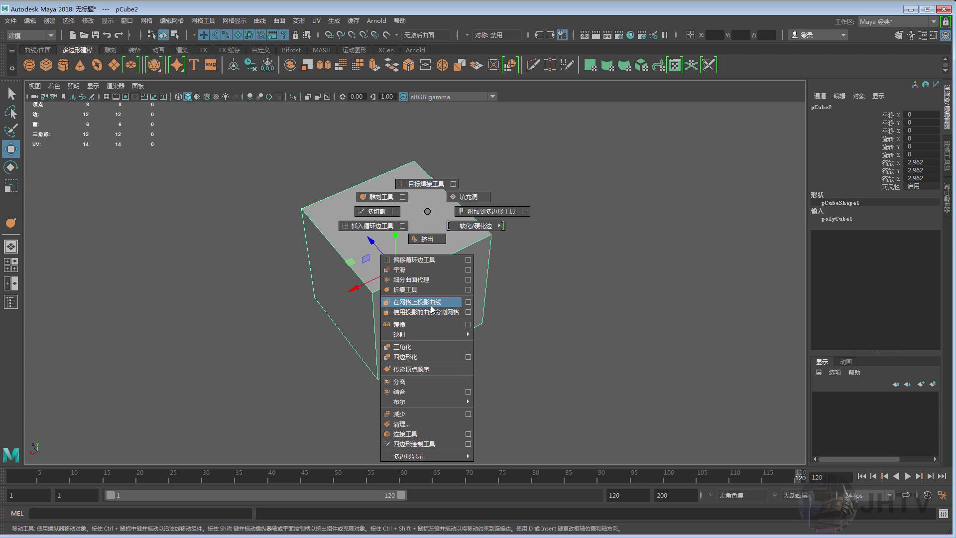
{"action": "right_click_drag", "start_coordinate": [432, 309], "coordinate": [428, 214], "text": "shift"}
{"action": "left_click_drag", "start_coordinate": [429, 214], "coordinate": [412, 246], "text": "alt"}
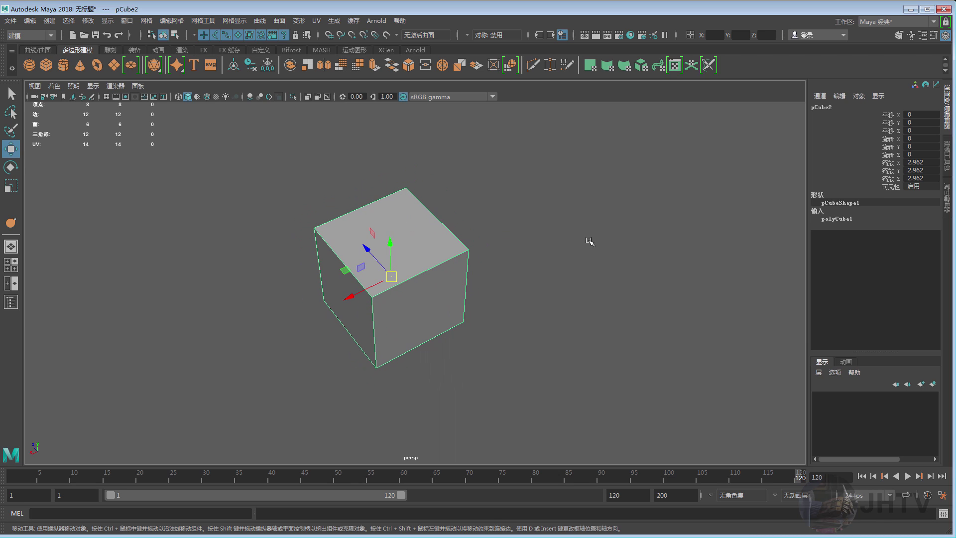
{"action": "left_click", "coordinate": [842, 222]}
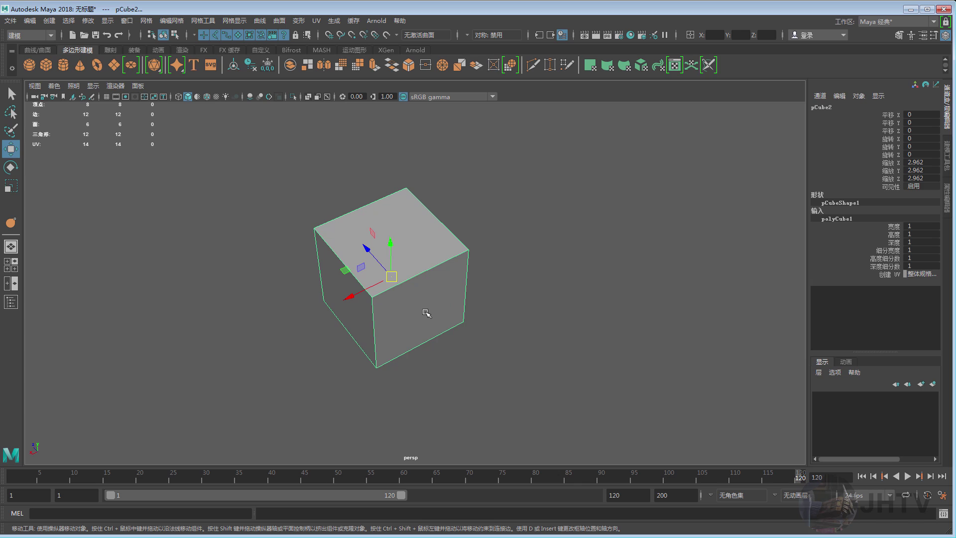
- Create a NURBS circle from the Curves/Surfaces NURBS primitives
{"action": "left_click", "coordinate": [42, 52]}
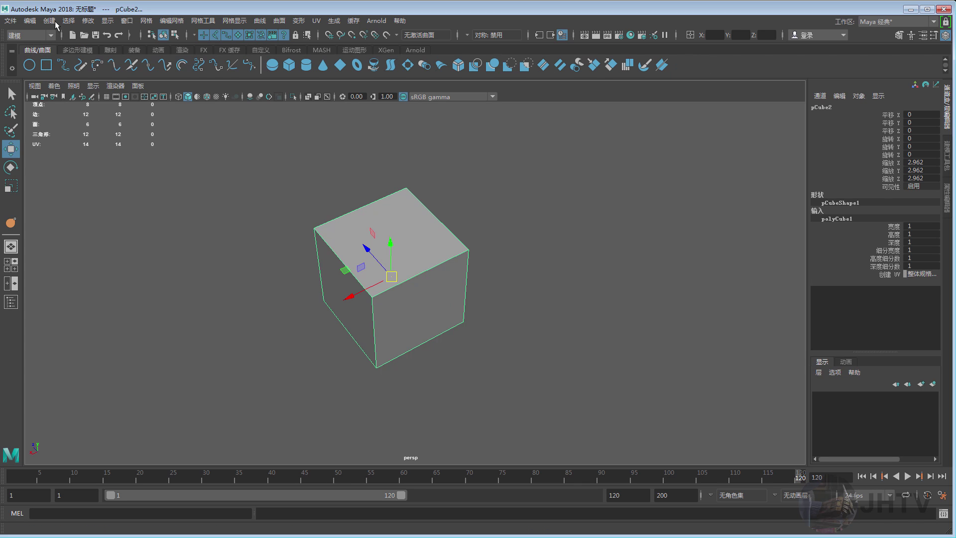
{"action": "left_click", "coordinate": [50, 21]}
{"action": "mouse_move", "coordinate": [98, 46]}
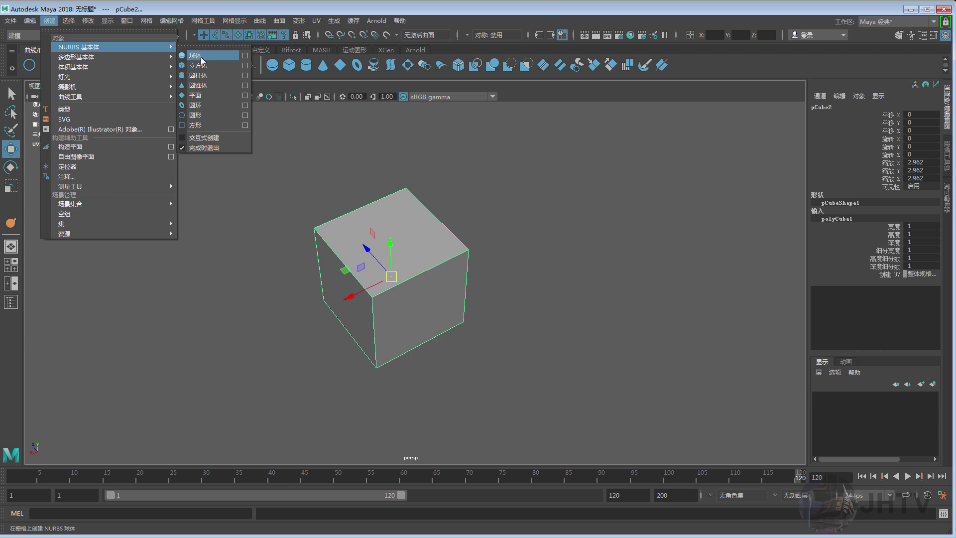
{"action": "left_click", "coordinate": [197, 118]}
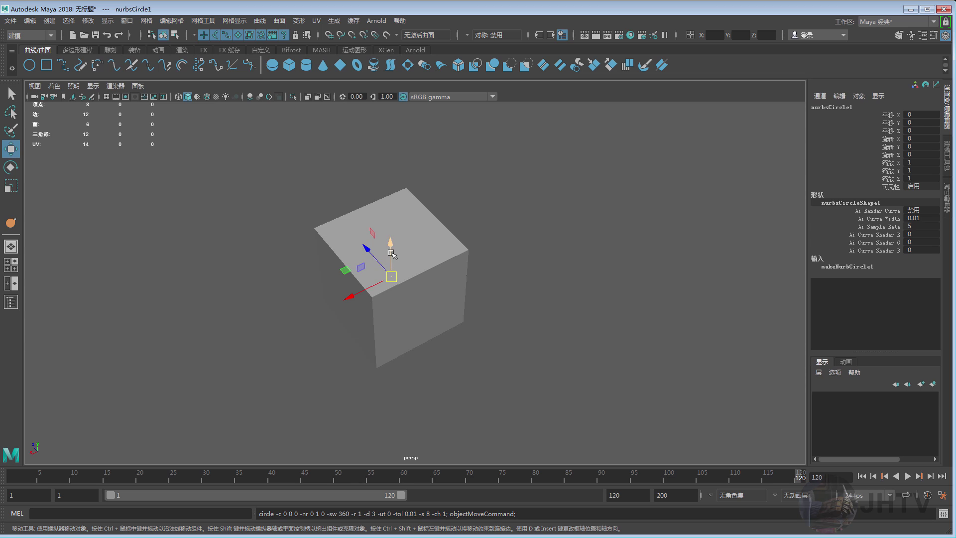
- Raise the circle above the cube's top, scale it to 1.235, then reselect the cube
{"action": "left_click_drag", "start_coordinate": [390, 256], "coordinate": [390, 206]}
{"action": "key", "text": "r"}
{"action": "left_click_drag", "start_coordinate": [410, 255], "coordinate": [466, 241], "text": "alt"}
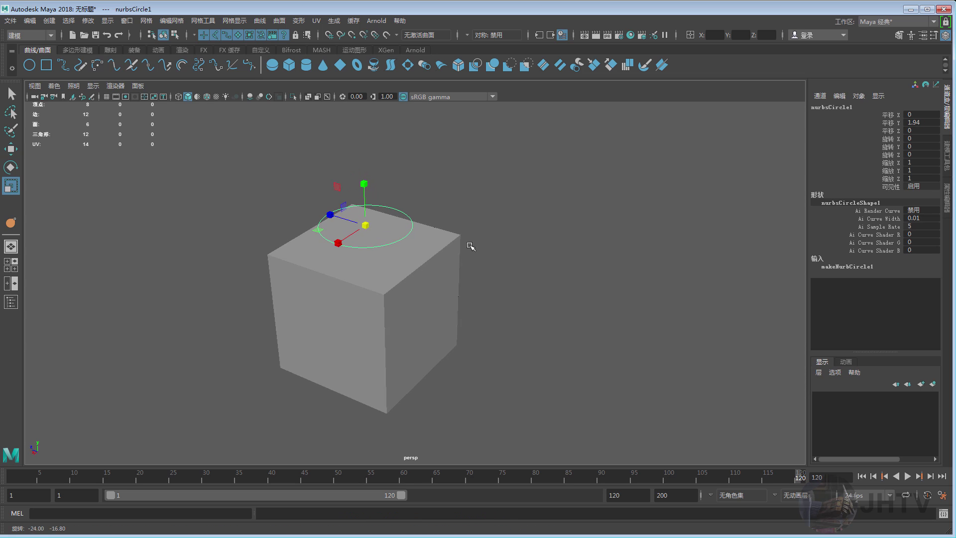
{"action": "mouse_move", "coordinate": [363, 226]}
{"action": "left_mouse_down"}
{"action": "mouse_move", "coordinate": [380, 187]}
{"action": "mouse_move", "coordinate": [394, 277]}
{"action": "mouse_move", "coordinate": [404, 271]}
{"action": "left_mouse_up"}
{"action": "key", "text": "w"}
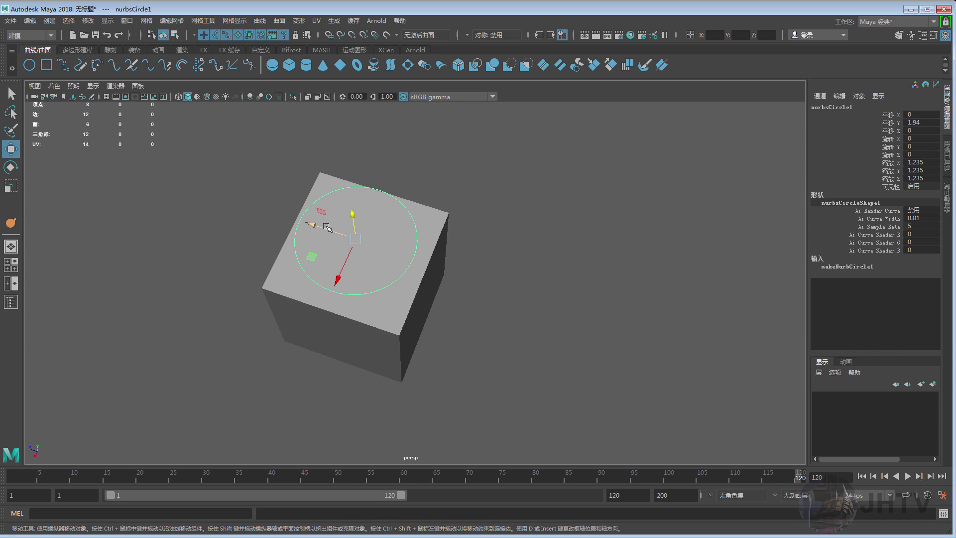
{"action": "mouse_move", "coordinate": [328, 227]}
{"action": "left_mouse_down"}
{"action": "mouse_move", "coordinate": [399, 258]}
{"action": "mouse_move", "coordinate": [463, 265]}
{"action": "mouse_move", "coordinate": [486, 193]}
{"action": "mouse_move", "coordinate": [518, 239]}
{"action": "mouse_move", "coordinate": [391, 265]}
{"action": "mouse_move", "coordinate": [419, 280]}
{"action": "mouse_move", "coordinate": [393, 272]}
{"action": "mouse_move", "coordinate": [406, 284]}
{"action": "mouse_move", "coordinate": [409, 239]}
{"action": "left_mouse_up"}
{"action": "left_click", "coordinate": [420, 280]}
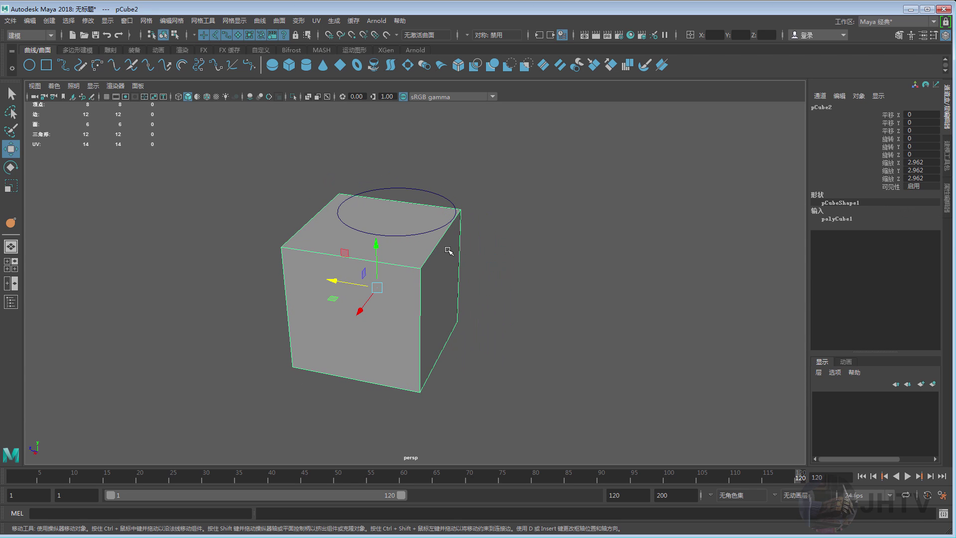
- Hide the table reference image and frame the cube and circle in the top view
{"action": "key", "text": "space"}
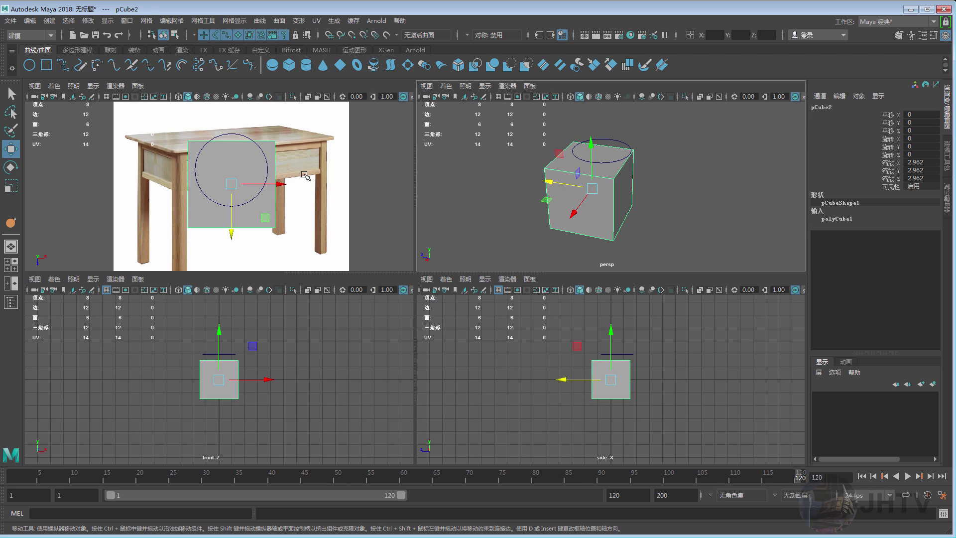
{"action": "left_click", "coordinate": [305, 175]}
{"action": "key", "text": "Delete"}
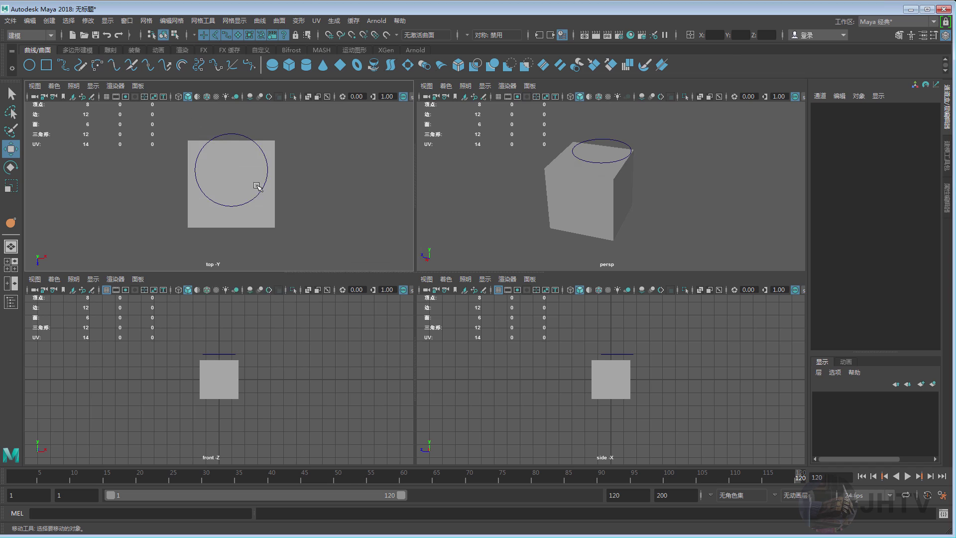
{"action": "key", "text": "space"}
{"action": "key", "text": "f"}
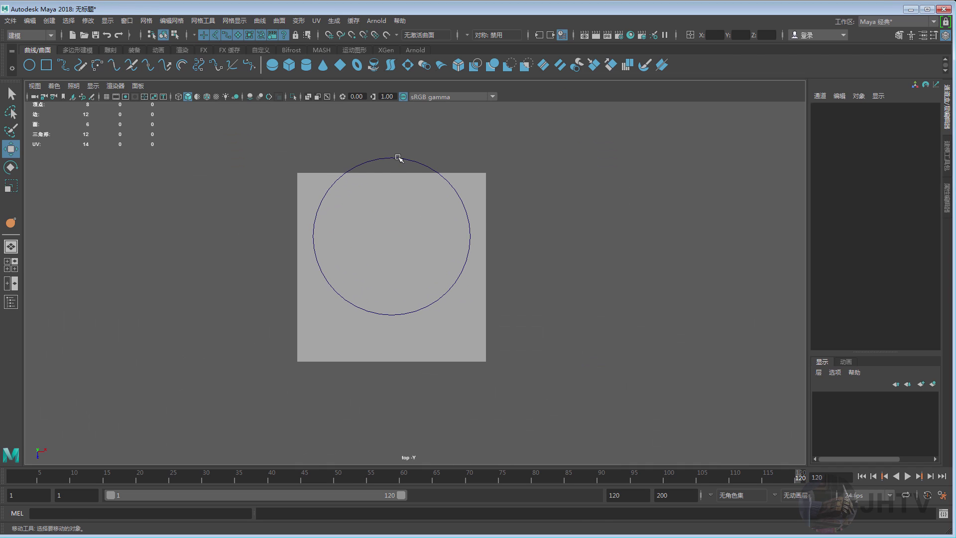
- Centre the NURBS circle over the cube's top so it fits within its edges
{"action": "left_click", "coordinate": [398, 159]}
{"action": "mouse_move", "coordinate": [391, 263]}
{"action": "left_mouse_down"}
{"action": "mouse_move", "coordinate": [387, 299]}
{"action": "mouse_move", "coordinate": [385, 193]}
{"action": "left_mouse_up"}
{"action": "key", "text": "r"}
{"action": "key", "text": "w"}
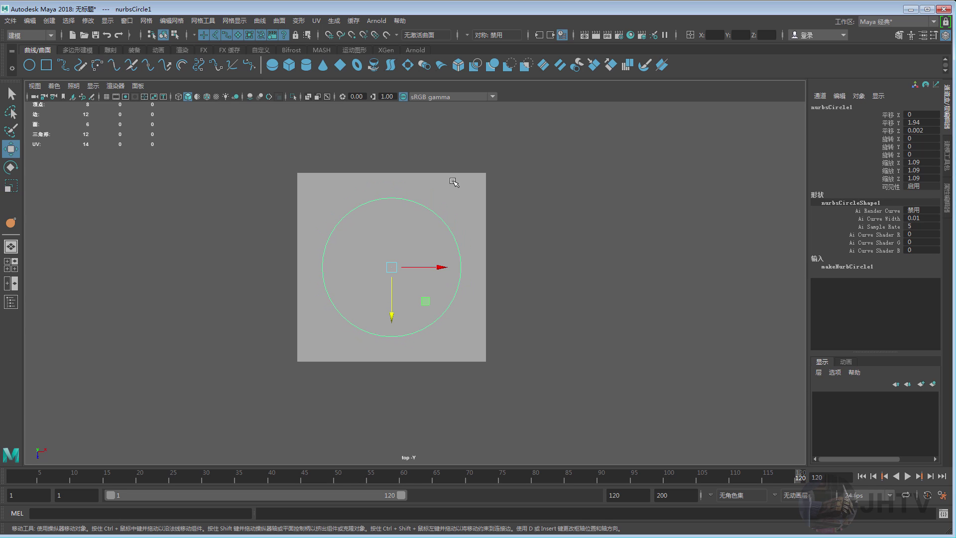
{"action": "left_click", "coordinate": [455, 182]}
{"action": "left_click", "coordinate": [367, 201]}
{"action": "left_click_drag", "start_coordinate": [463, 160], "coordinate": [510, 200]}
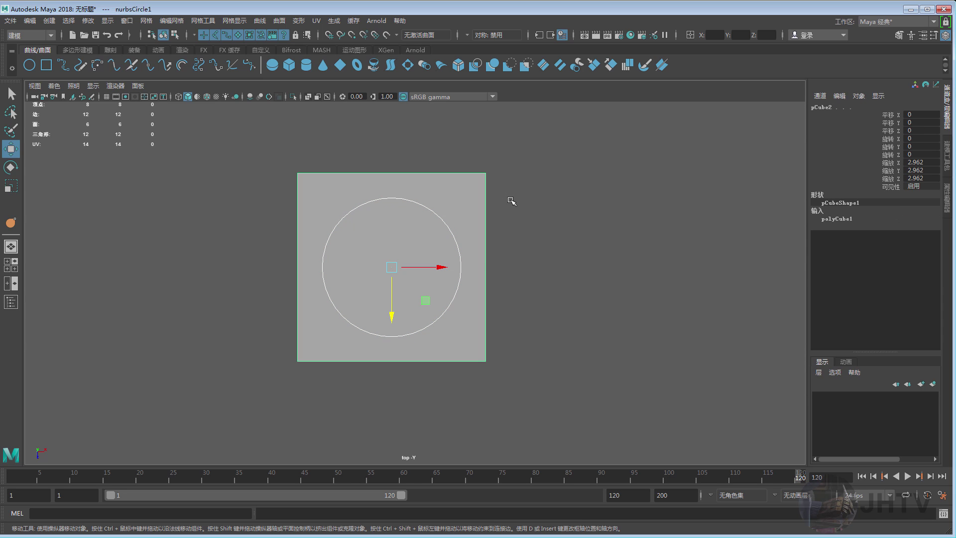
{"action": "left_click", "coordinate": [432, 208]}
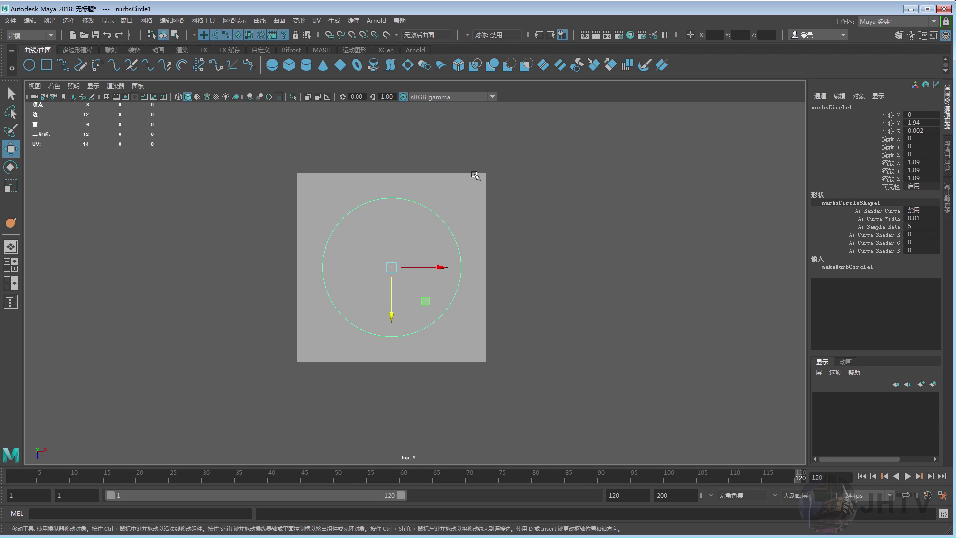
- Select the cube and circle together and bring up the Edit Mesh menu
{"action": "left_click_drag", "start_coordinate": [448, 149], "coordinate": [513, 202]}
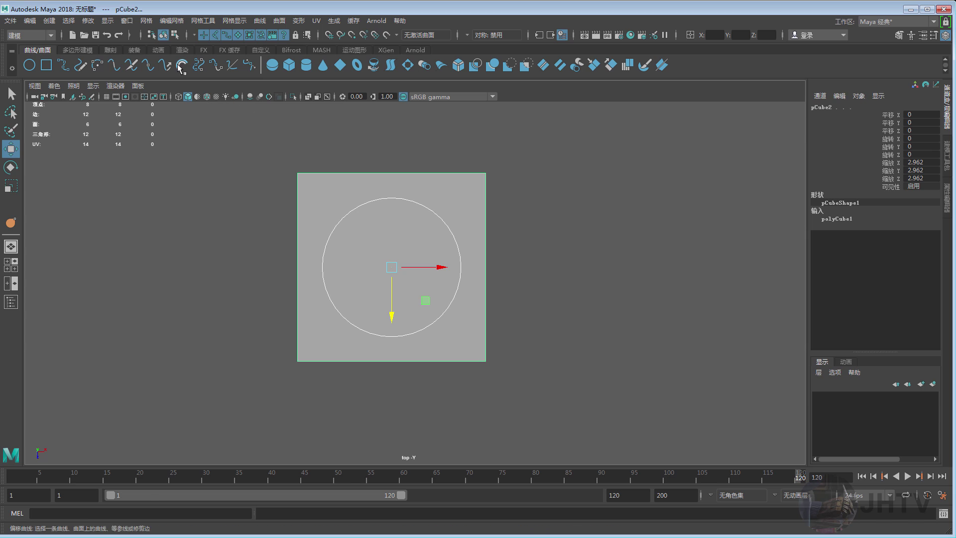
{"action": "right_click", "coordinate": [463, 202], "text": "shift"}
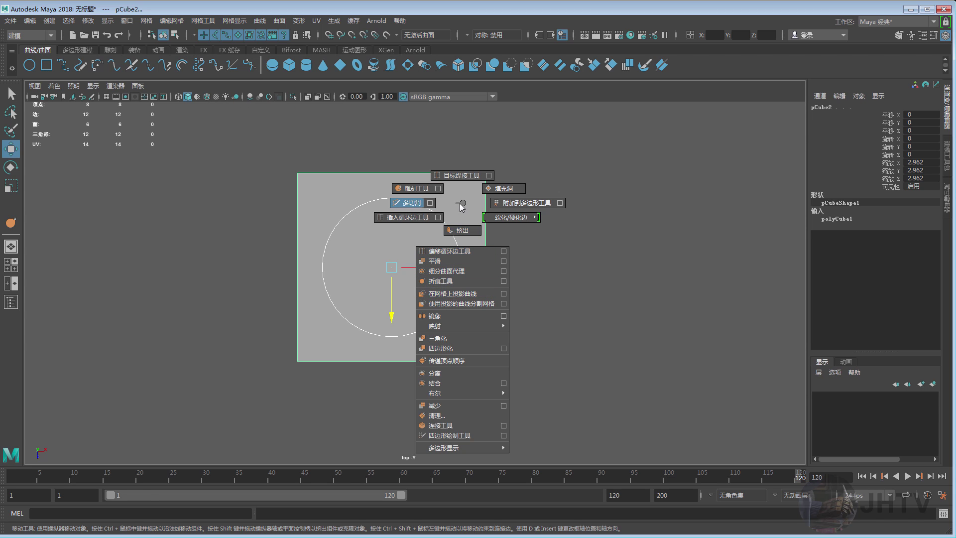
{"action": "left_click", "coordinate": [461, 203]}
{"action": "left_click", "coordinate": [145, 22]}
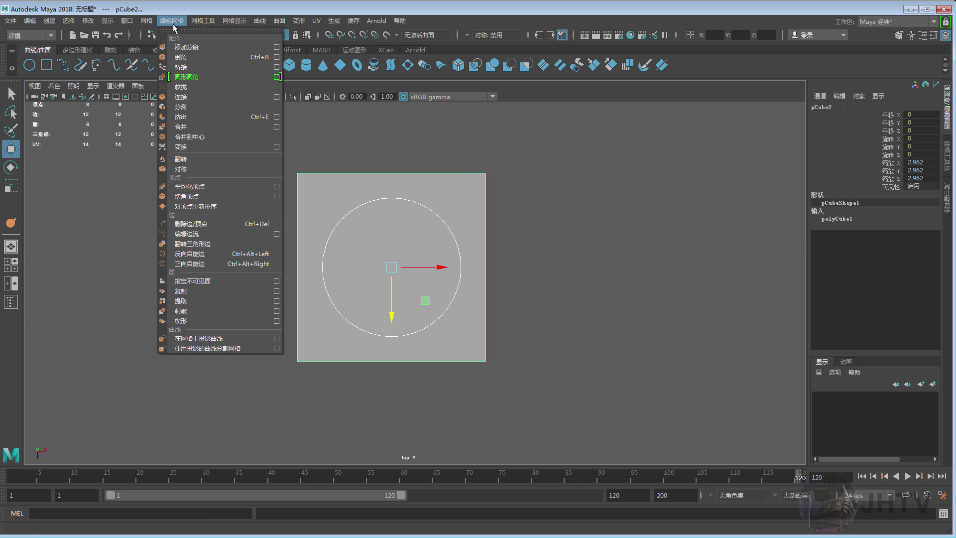
- Project the circle onto the cube and view it in perspective with wireframe on shaded
{"action": "left_click", "coordinate": [198, 340]}
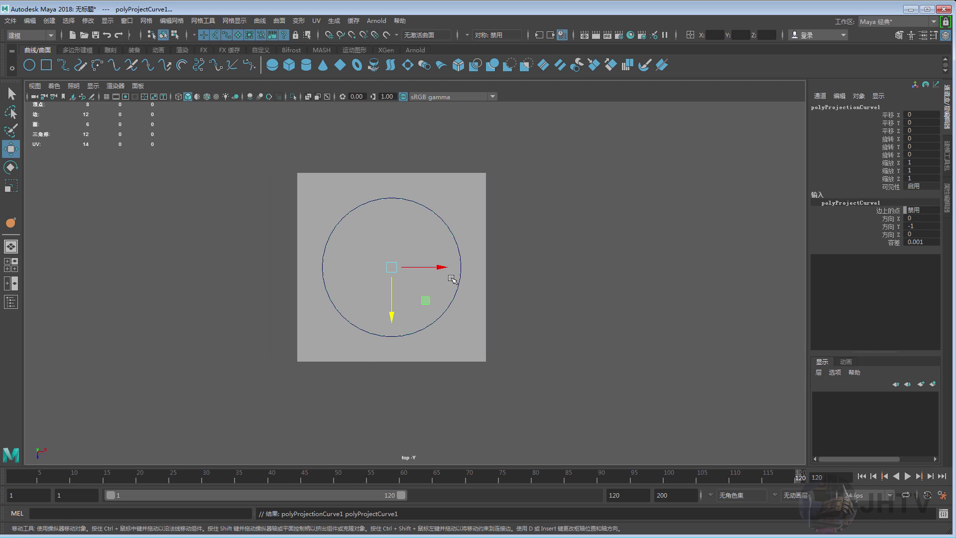
{"action": "key", "text": "space"}
{"action": "mouse_move", "coordinate": [490, 238]}
{"action": "left_mouse_down"}
{"action": "mouse_move", "coordinate": [500, 217]}
{"action": "mouse_move", "coordinate": [431, 252]}
{"action": "mouse_move", "coordinate": [495, 270]}
{"action": "mouse_move", "coordinate": [399, 260]}
{"action": "mouse_move", "coordinate": [495, 267]}
{"action": "mouse_move", "coordinate": [467, 250]}
{"action": "left_mouse_up"}
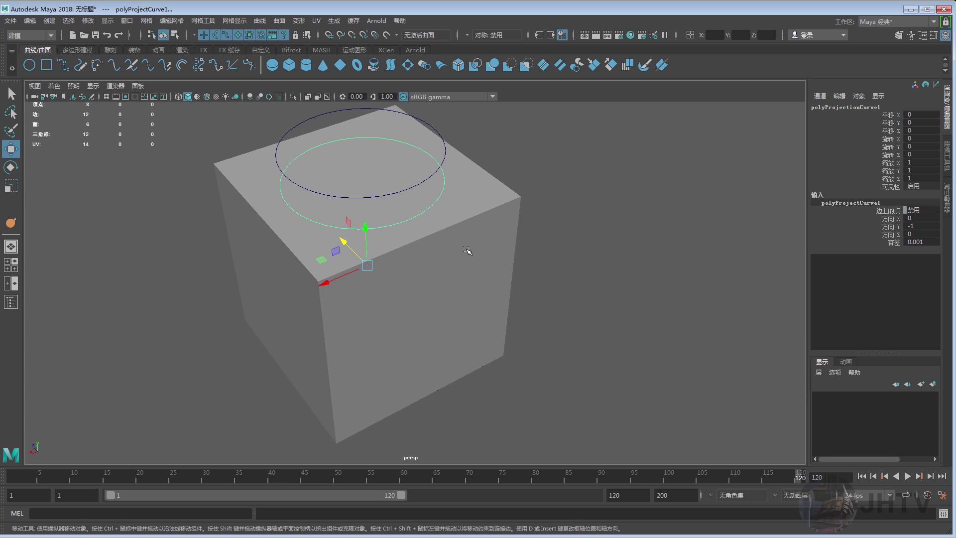
{"action": "left_click", "coordinate": [206, 96]}
{"action": "mouse_move", "coordinate": [406, 217]}
{"action": "left_mouse_down", "text": "alt"}
{"action": "mouse_move", "coordinate": [453, 204]}
{"action": "mouse_move", "coordinate": [437, 171]}
{"action": "left_mouse_up", "text": "alt"}
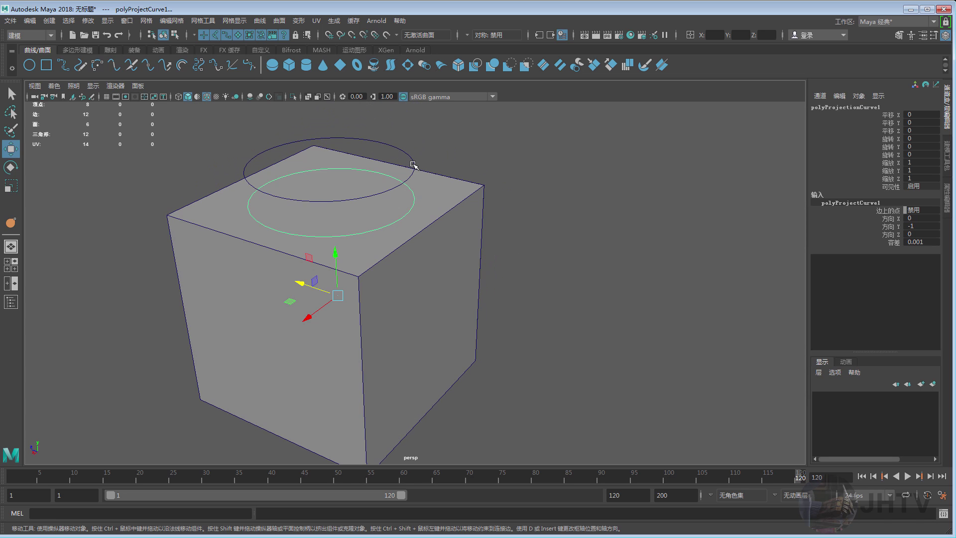
- Slide nurbsCircle1 along Z so the projected curve wraps down the cube's side
{"action": "left_click", "coordinate": [413, 164]}
{"action": "left_click_drag", "start_coordinate": [304, 159], "coordinate": [316, 165]}
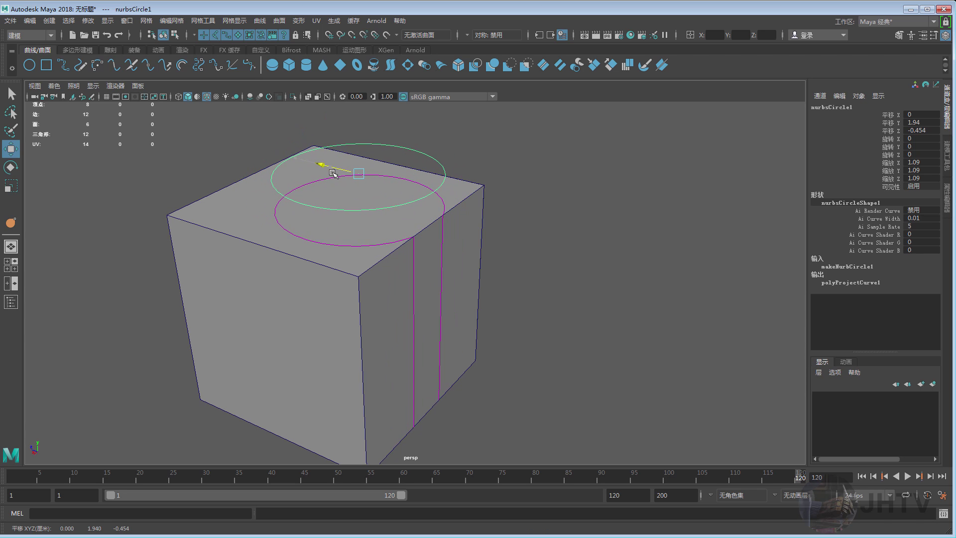
{"action": "mouse_move", "coordinate": [315, 166]}
{"action": "left_mouse_down"}
{"action": "mouse_move", "coordinate": [388, 161]}
{"action": "mouse_move", "coordinate": [433, 206]}
{"action": "left_mouse_up"}
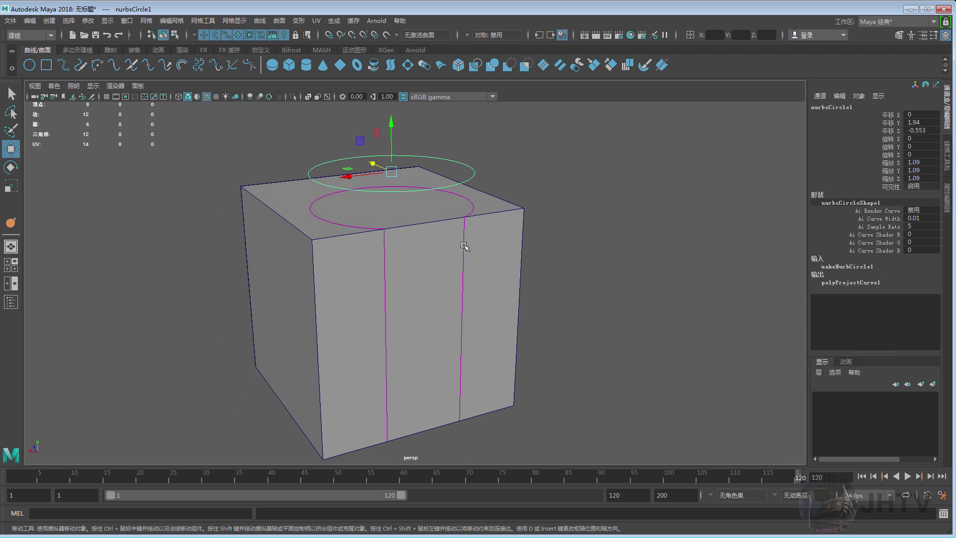
{"action": "left_click_drag", "start_coordinate": [459, 244], "coordinate": [478, 249], "text": "alt"}
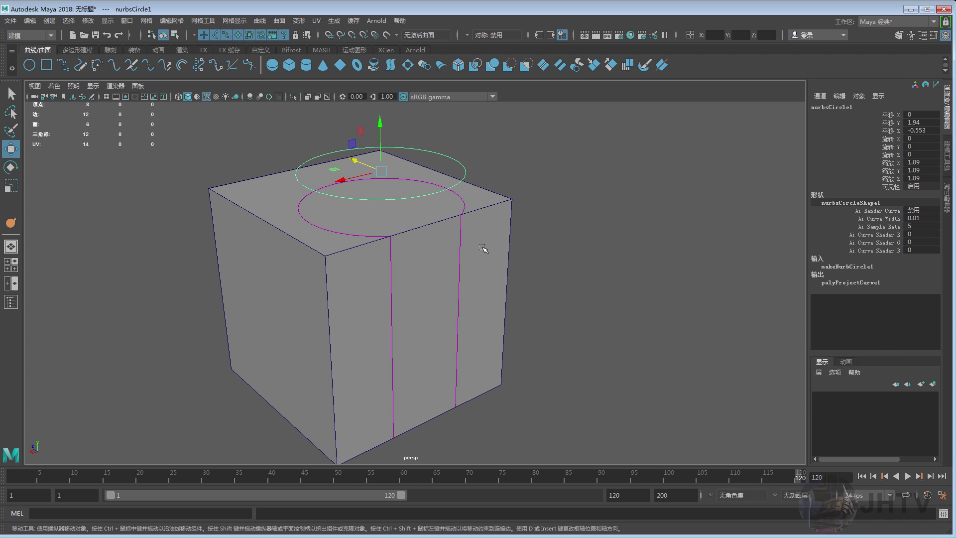
{"action": "left_click", "coordinate": [461, 234]}
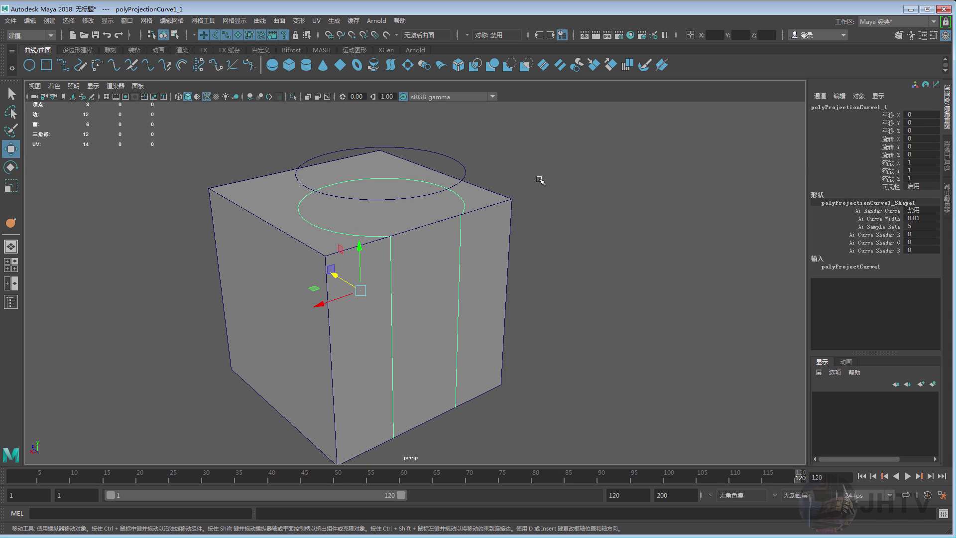
{"action": "right_click", "coordinate": [503, 211], "text": "shift"}
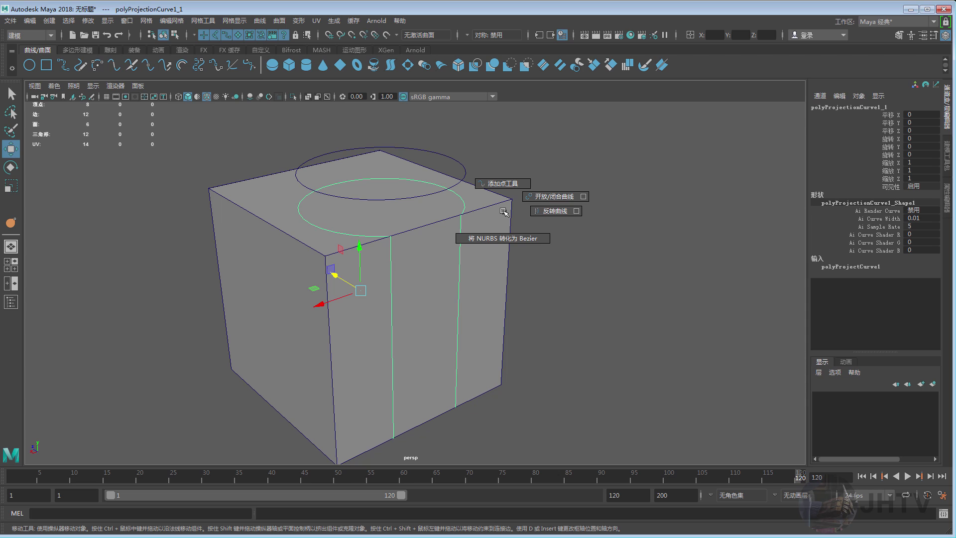
{"action": "left_click", "coordinate": [500, 203]}
{"action": "right_click", "coordinate": [497, 200], "text": "shift"}
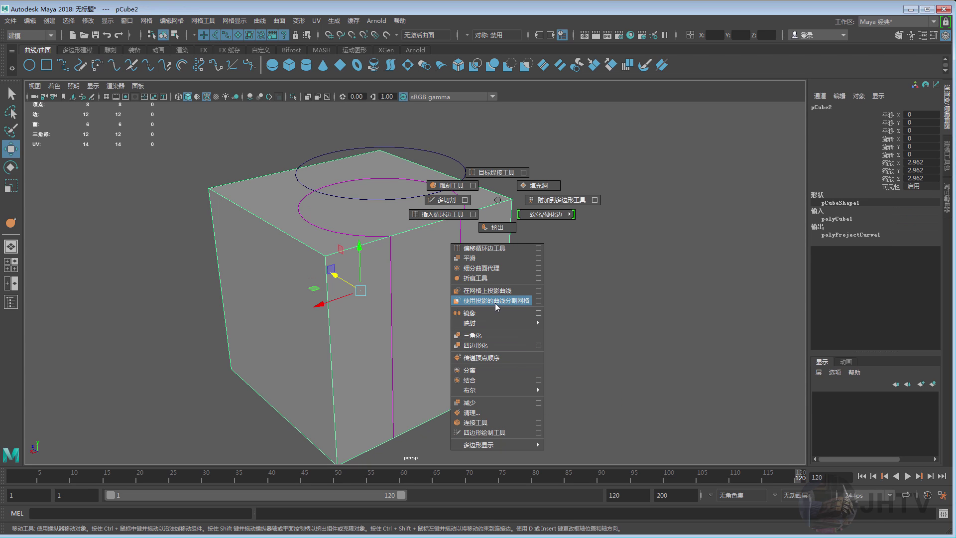
{"action": "left_click", "coordinate": [497, 201]}
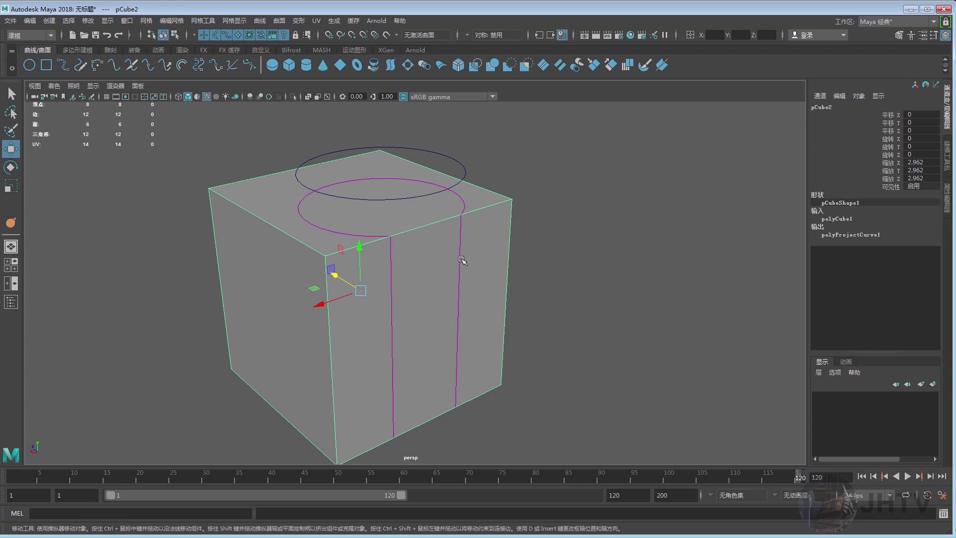
{"action": "left_click", "coordinate": [460, 258]}
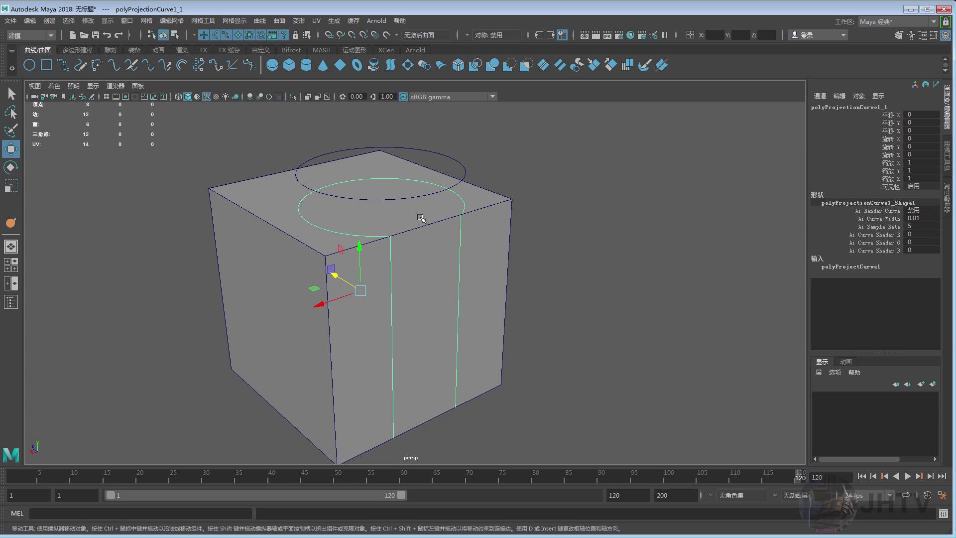
{"action": "left_click_drag", "start_coordinate": [419, 218], "coordinate": [330, 217], "text": "alt"}
{"action": "mouse_move", "coordinate": [437, 263]}
{"action": "left_mouse_down", "text": "alt"}
{"action": "mouse_move", "coordinate": [428, 278]}
{"action": "mouse_move", "coordinate": [497, 259]}
{"action": "left_mouse_up", "text": "alt"}
- Run Split Mesh with Projected Curve on the cube
{"action": "left_click", "coordinate": [495, 211]}
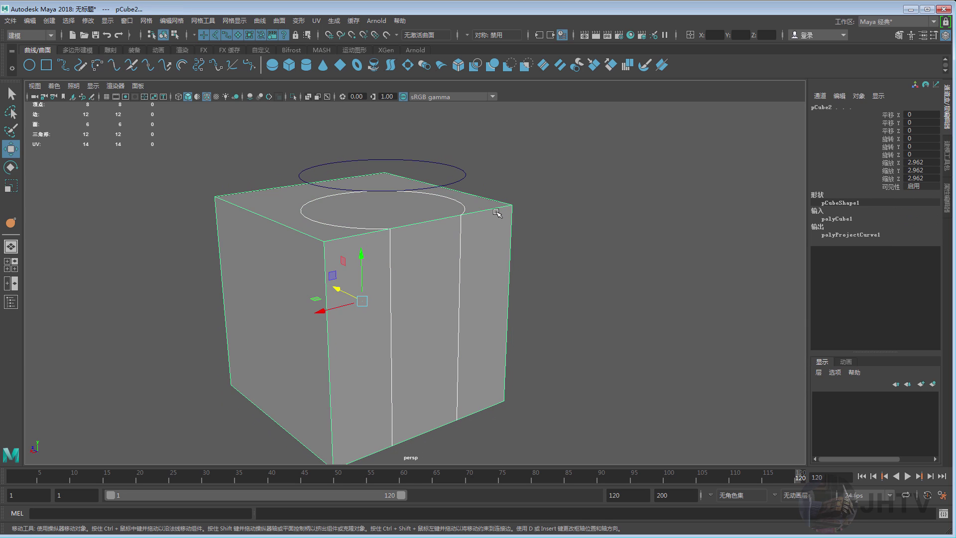
{"action": "right_click", "coordinate": [490, 232], "text": "shift"}
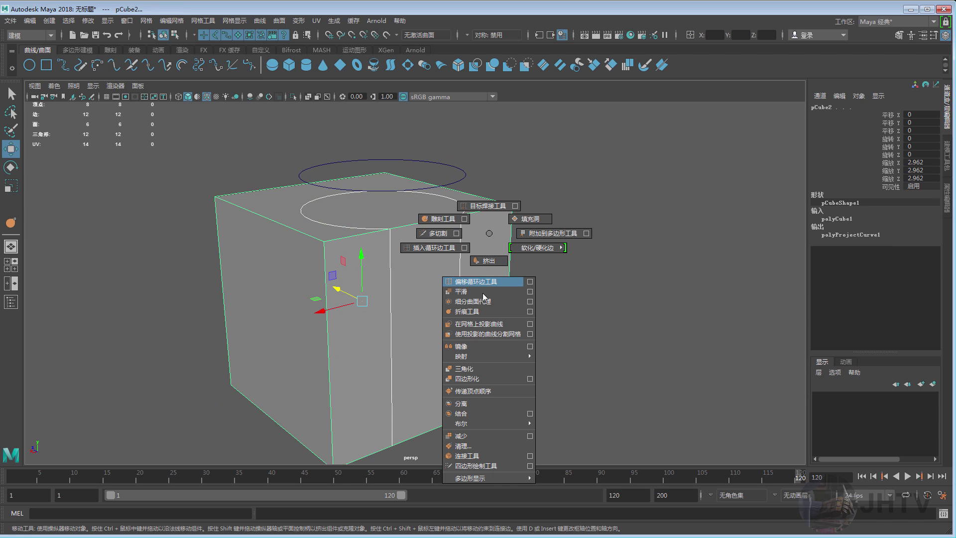
{"action": "left_click", "coordinate": [476, 334]}
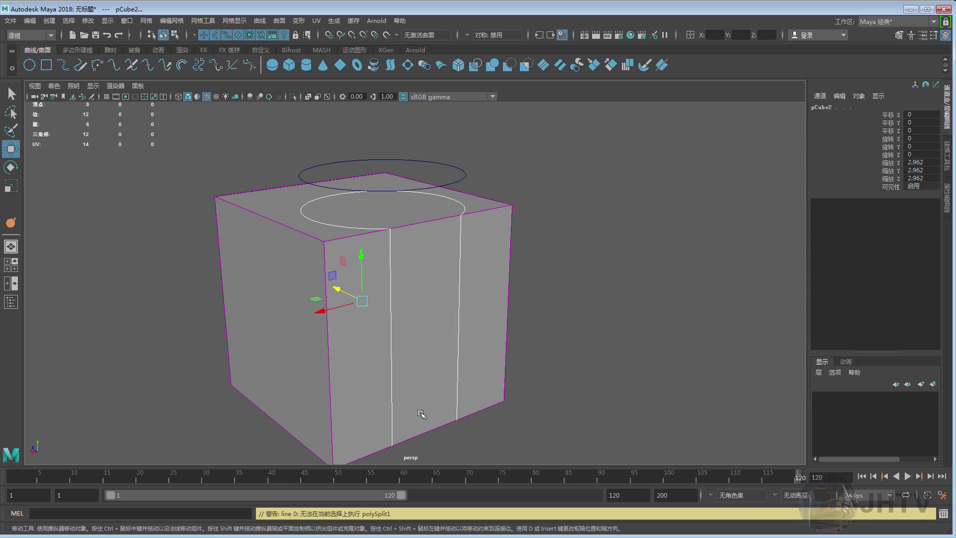
{"action": "mouse_move", "coordinate": [371, 427]}
{"action": "left_mouse_down", "text": "alt"}
{"action": "mouse_move", "coordinate": [408, 512]}
{"action": "mouse_move", "coordinate": [403, 316]}
{"action": "left_mouse_up", "text": "alt"}
{"action": "scroll", "coordinate": [403, 316], "scroll_direction": "up", "scroll_amount": 3}
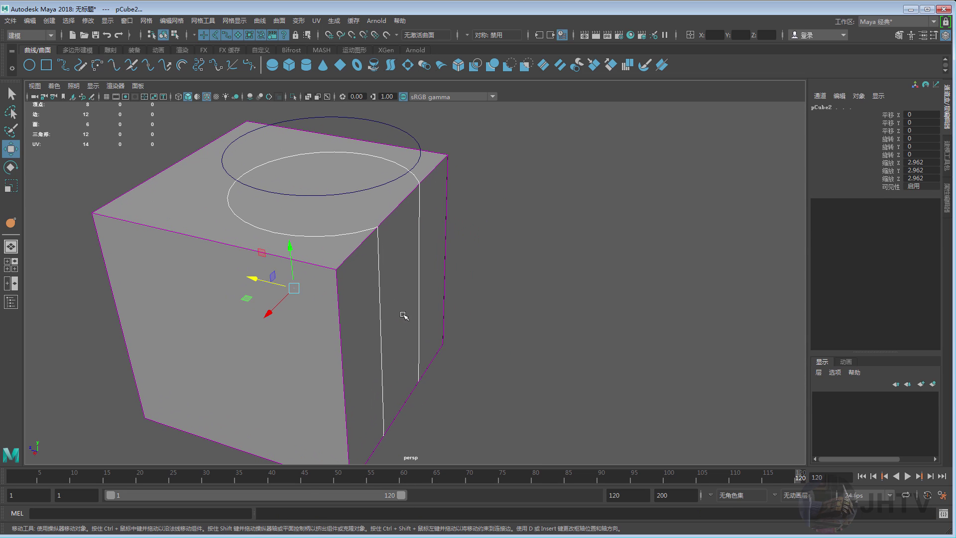
- Test-move the cube to check the cut, undoing each move
{"action": "left_click", "coordinate": [531, 244]}
{"action": "left_click", "coordinate": [238, 250]}
{"action": "scroll", "coordinate": [238, 249], "scroll_direction": "down", "scroll_amount": 3}
{"action": "left_click_drag", "start_coordinate": [279, 277], "coordinate": [200, 251]}
{"action": "key", "text": "ctrl+z"}
{"action": "left_click_drag", "start_coordinate": [316, 270], "coordinate": [385, 308], "text": "alt"}
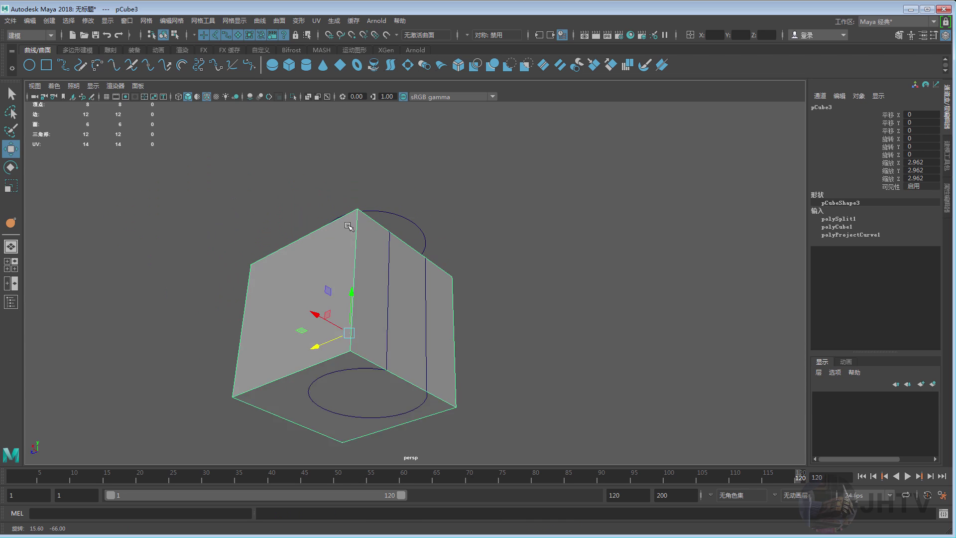
{"action": "left_click_drag", "start_coordinate": [305, 271], "coordinate": [230, 265]}
{"action": "key", "text": "ctrl+z"}
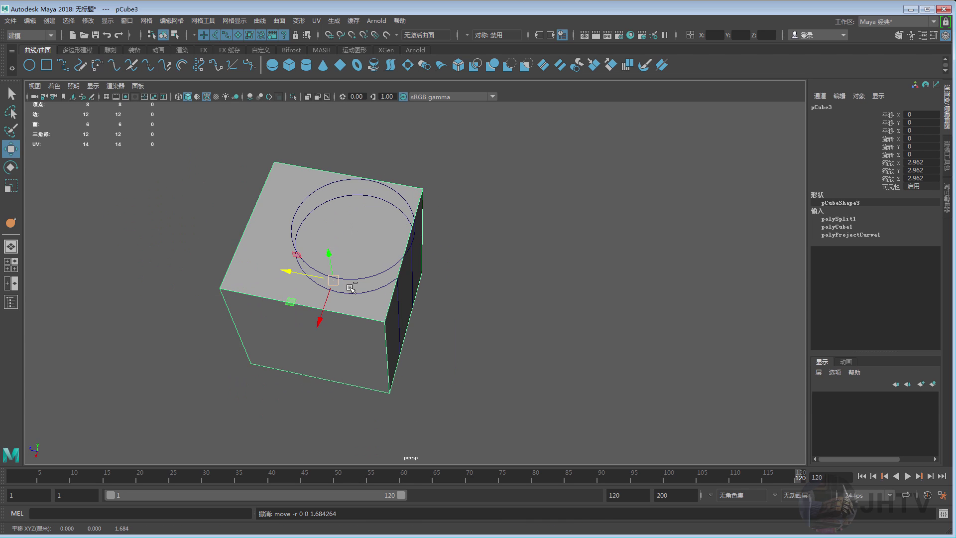
{"action": "left_click_drag", "start_coordinate": [385, 309], "coordinate": [396, 289], "text": "alt"}
{"action": "scroll", "coordinate": [397, 290], "scroll_direction": "up", "scroll_amount": 2}
- Split the cube along the projected curve again, test the cut, then select everything
{"action": "left_click", "coordinate": [429, 237]}
{"action": "mouse_move", "coordinate": [433, 221]}
{"action": "left_mouse_down", "text": "alt"}
{"action": "mouse_move", "coordinate": [423, 288]}
{"action": "mouse_move", "coordinate": [455, 231]}
{"action": "left_mouse_up", "text": "alt"}
{"action": "left_click_drag", "start_coordinate": [485, 188], "coordinate": [438, 246]}
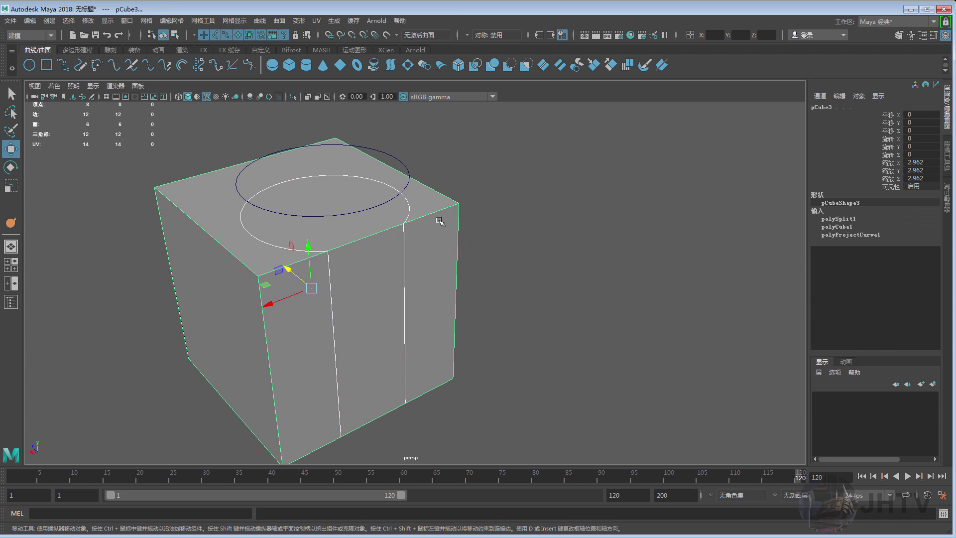
{"action": "right_click_drag", "start_coordinate": [441, 221], "coordinate": [449, 304]}
{"action": "left_click", "coordinate": [434, 214]}
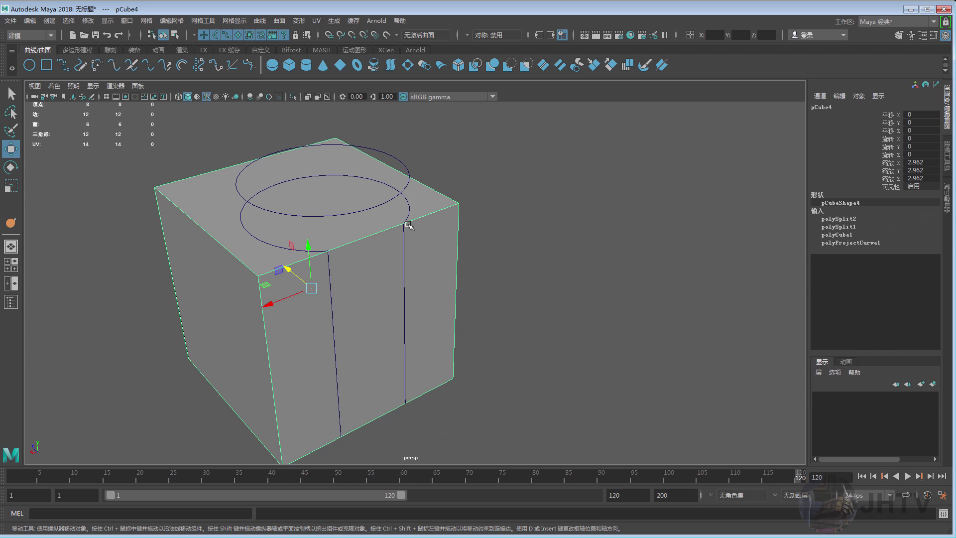
{"action": "mouse_move", "coordinate": [412, 228]}
{"action": "left_mouse_down", "text": "alt"}
{"action": "mouse_move", "coordinate": [413, 215]}
{"action": "mouse_move", "coordinate": [485, 205]}
{"action": "left_mouse_up", "text": "alt"}
{"action": "key", "text": "ctrl+z"}
{"action": "left_click_drag", "start_coordinate": [203, 137], "coordinate": [572, 434]}
- Replace the old cube with a new polygon cube scaled up to 2.032
{"action": "key", "text": "Delete"}
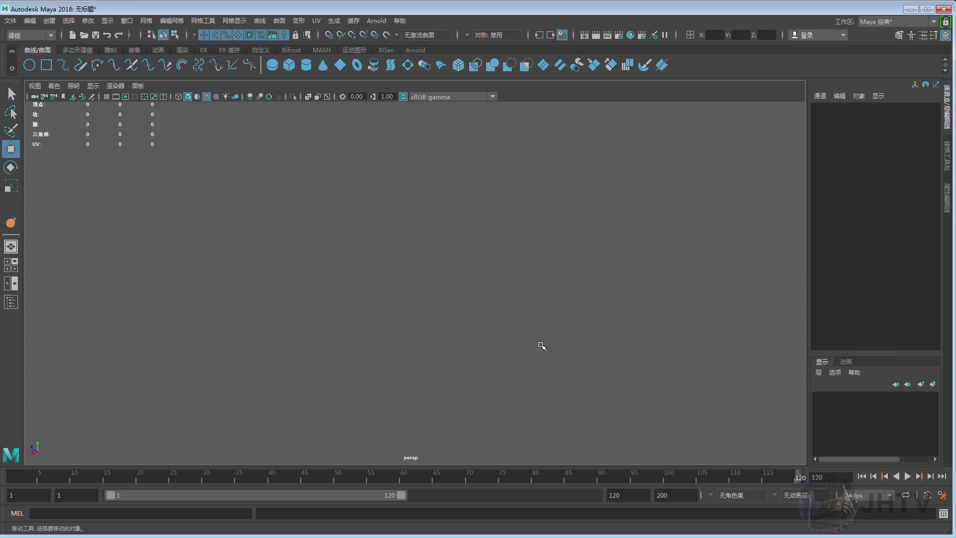
{"action": "right_click_drag", "start_coordinate": [406, 214], "coordinate": [414, 229], "text": "shift"}
{"action": "key", "text": "r"}
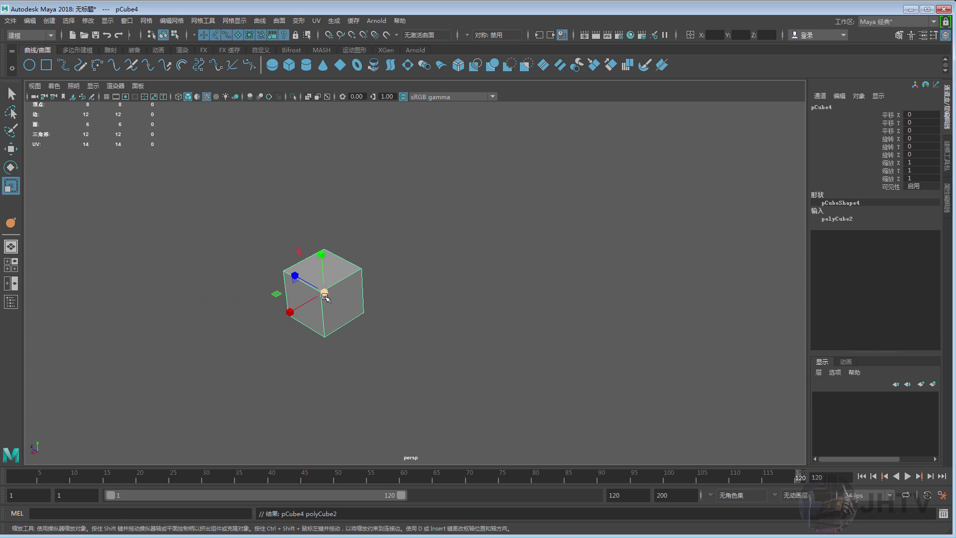
{"action": "left_click_drag", "start_coordinate": [324, 292], "coordinate": [390, 246]}
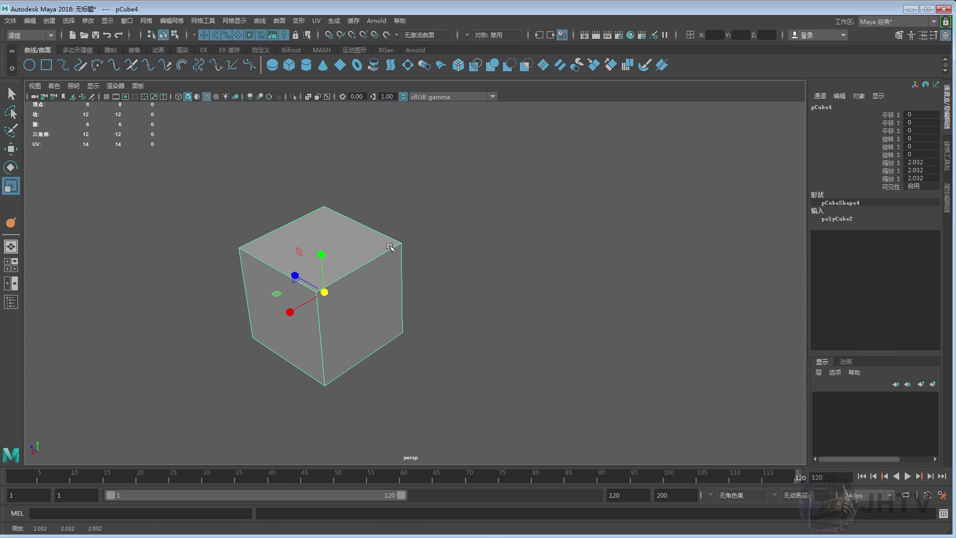
- Add a NURBS circle, lift it above the cube and shrink it to 0.651
{"action": "left_click", "coordinate": [30, 65]}
{"action": "key", "text": "w"}
{"action": "left_click_drag", "start_coordinate": [355, 271], "coordinate": [356, 194]}
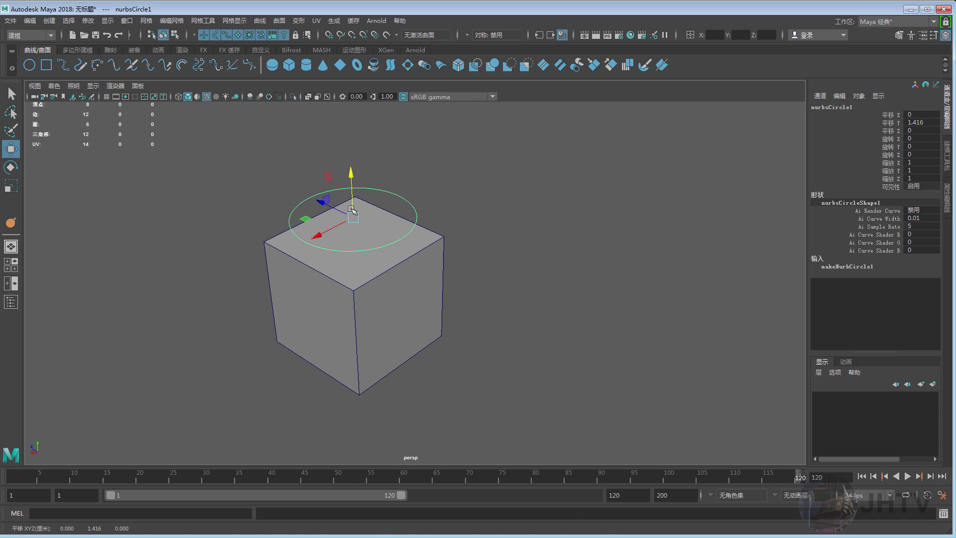
{"action": "left_click_drag", "start_coordinate": [388, 278], "coordinate": [371, 254], "text": "alt"}
{"action": "key", "text": "r"}
{"action": "mouse_move", "coordinate": [331, 209]}
{"action": "left_mouse_down"}
{"action": "mouse_move", "coordinate": [304, 222]}
{"action": "mouse_move", "coordinate": [406, 212]}
{"action": "left_mouse_up"}
- In top view, move the circle along Z to 0.558, then select pCube4 in perspective
{"action": "key", "text": "w"}
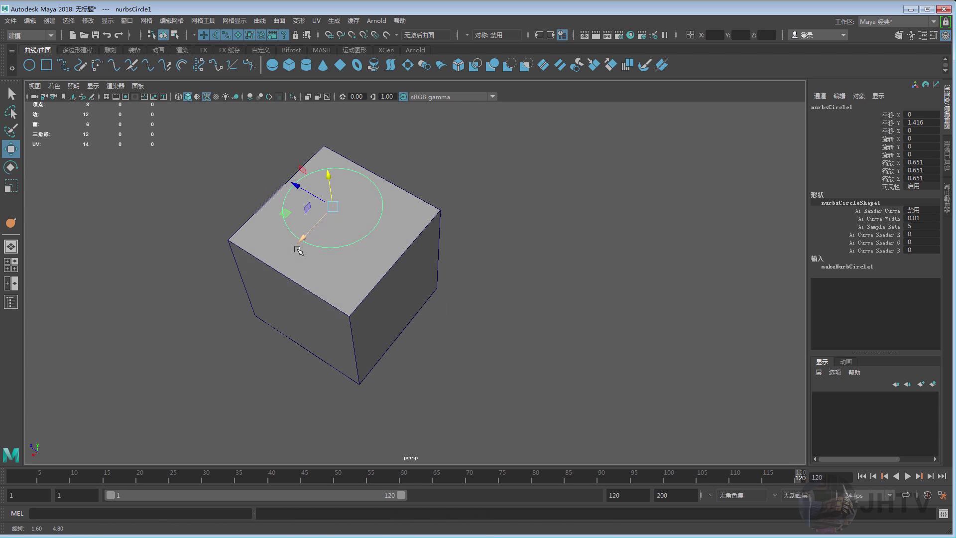
{"action": "key", "text": "space"}
{"action": "left_click", "coordinate": [406, 212]}
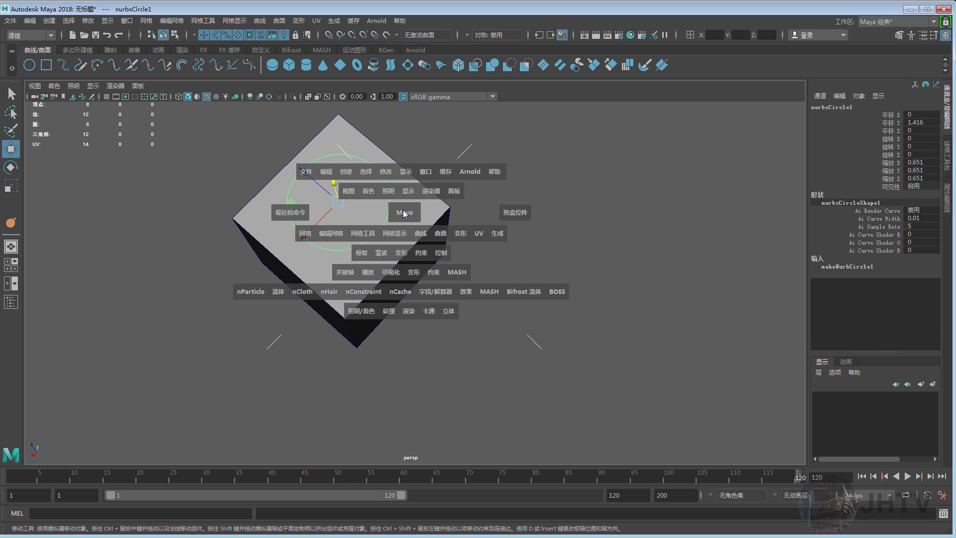
{"action": "key", "text": "space"}
{"action": "left_click_drag", "start_coordinate": [404, 212], "coordinate": [405, 201]}
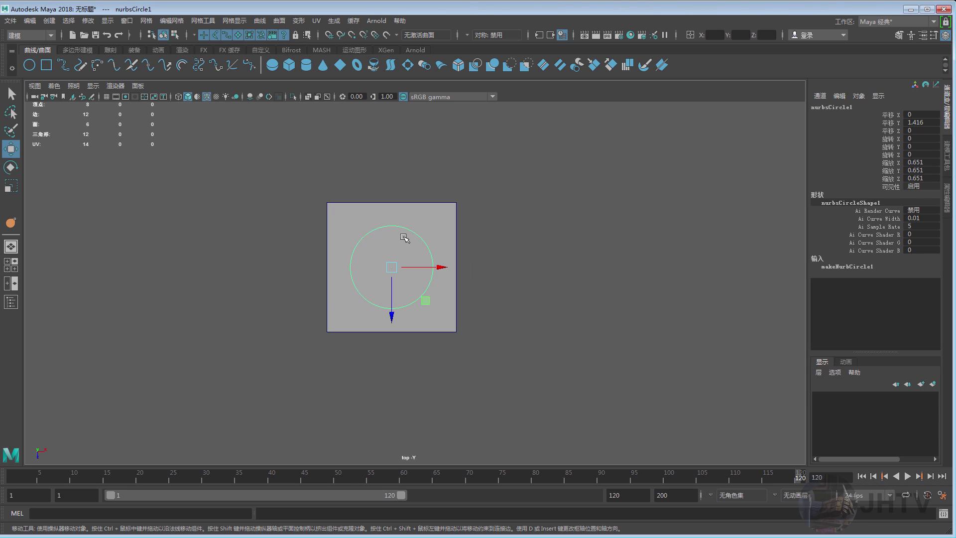
{"action": "scroll", "coordinate": [413, 263], "scroll_direction": "up", "scroll_amount": 3}
{"action": "left_click_drag", "start_coordinate": [404, 298], "coordinate": [407, 331]}
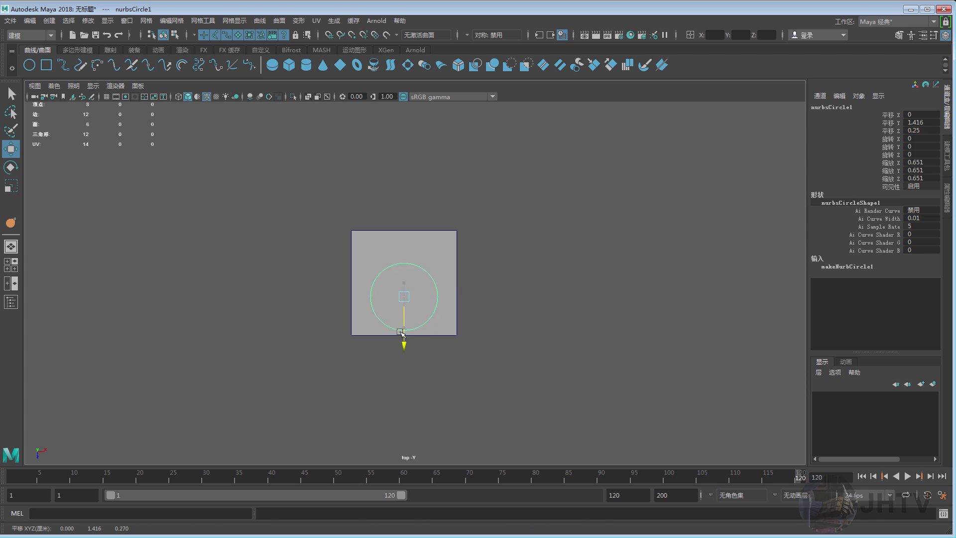
{"action": "key", "text": "space"}
{"action": "left_click_drag", "start_coordinate": [440, 281], "coordinate": [429, 229]}
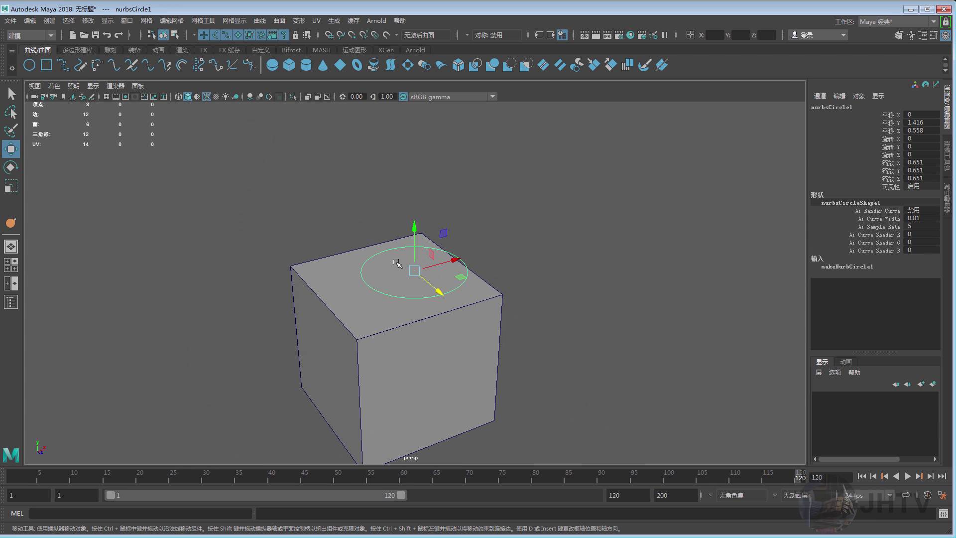
{"action": "left_click", "coordinate": [486, 276]}
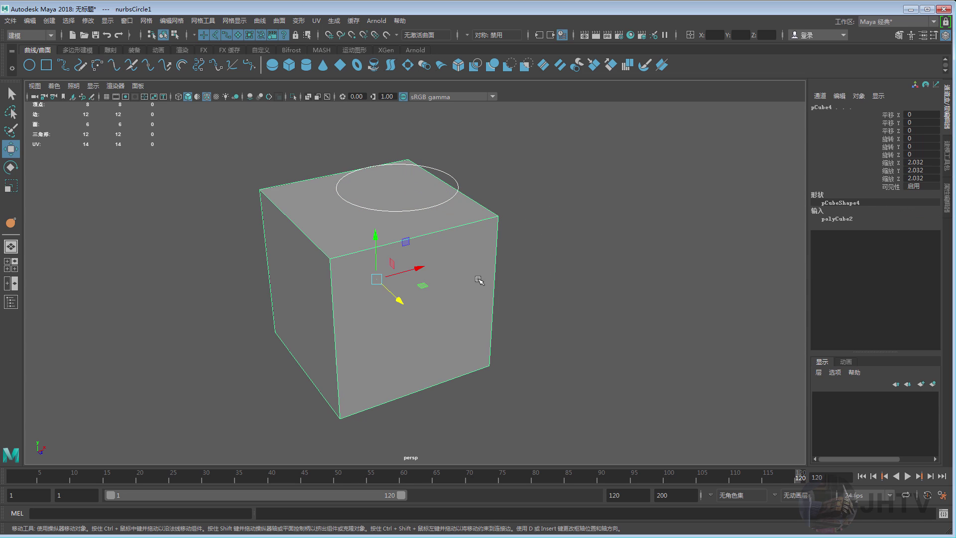
{"action": "mouse_move", "coordinate": [482, 278]}
{"action": "left_mouse_down", "text": "alt"}
{"action": "mouse_move", "coordinate": [436, 292]}
{"action": "mouse_move", "coordinate": [452, 312]}
{"action": "mouse_move", "coordinate": [504, 304]}
{"action": "mouse_move", "coordinate": [471, 292]}
{"action": "left_mouse_up", "text": "alt"}
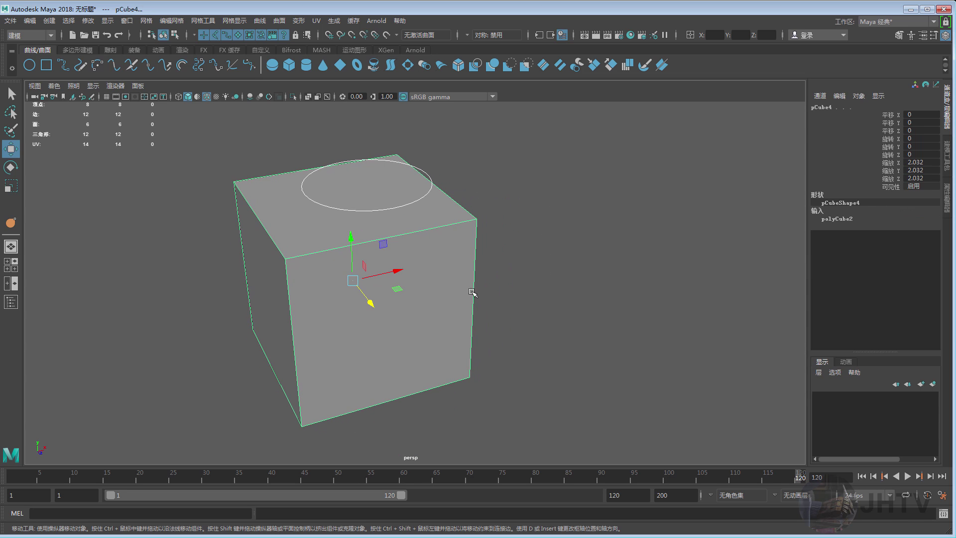
- Project the circle onto the cube and set the projection Direction X to 0
{"action": "left_click", "coordinate": [146, 21]}
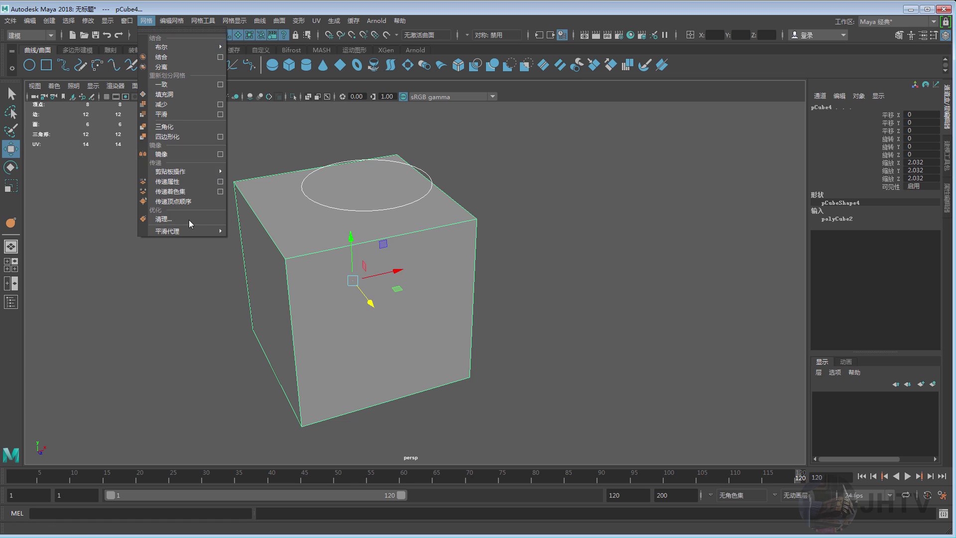
{"action": "mouse_move", "coordinate": [172, 20]}
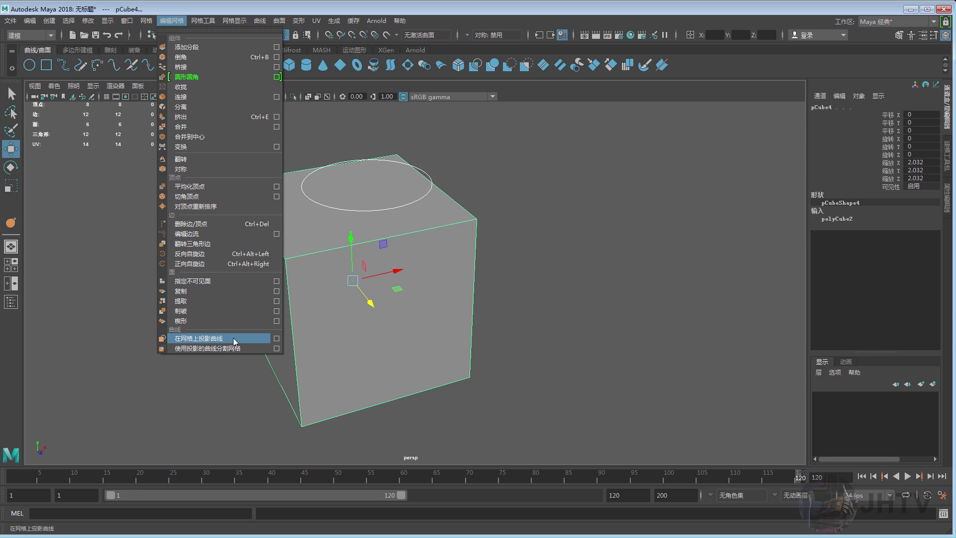
{"action": "left_click", "coordinate": [241, 339]}
{"action": "mouse_move", "coordinate": [382, 244]}
{"action": "left_mouse_down", "text": "alt"}
{"action": "mouse_move", "coordinate": [426, 229]}
{"action": "mouse_move", "coordinate": [307, 223]}
{"action": "mouse_move", "coordinate": [209, 235]}
{"action": "mouse_move", "coordinate": [363, 252]}
{"action": "mouse_move", "coordinate": [443, 242]}
{"action": "left_mouse_up", "text": "alt"}
{"action": "left_click", "coordinate": [889, 219]}
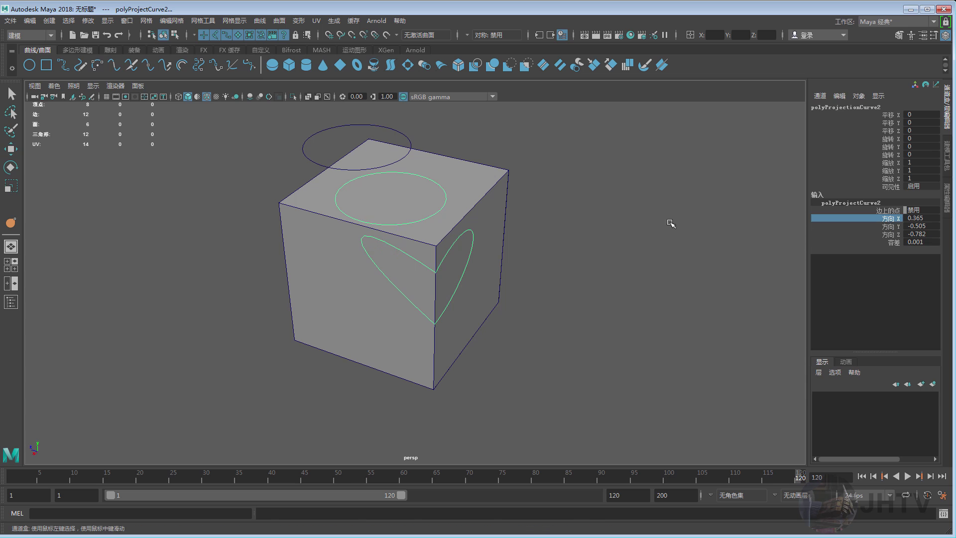
{"action": "mouse_move", "coordinate": [569, 226]}
{"action": "middle_mouse_down"}
{"action": "mouse_move", "coordinate": [551, 226]}
{"action": "mouse_move", "coordinate": [561, 223]}
{"action": "middle_mouse_up"}
{"action": "left_click_drag", "start_coordinate": [539, 228], "coordinate": [545, 227], "text": "alt"}
{"action": "middle_click_drag", "start_coordinate": [545, 227], "coordinate": [548, 226]}
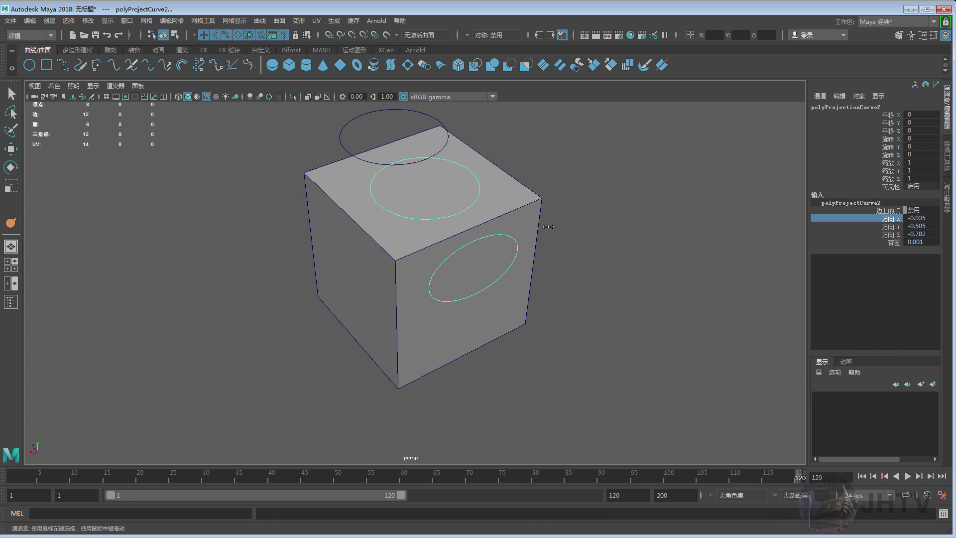
{"action": "double_click", "coordinate": [917, 218]}
{"action": "type", "text": "0"}
{"action": "key", "text": "Return"}
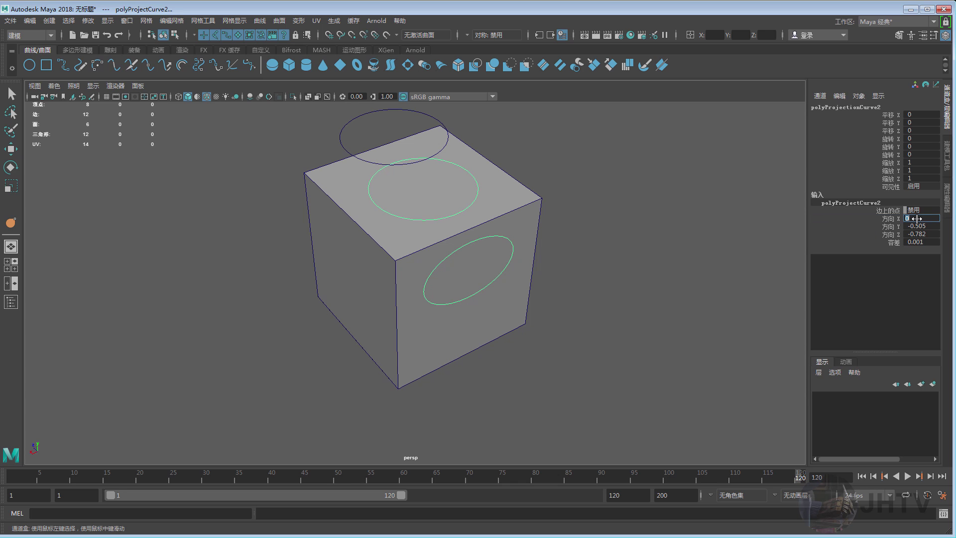
- Try different projection Y direction values, first 0 and then 1
{"action": "left_click", "coordinate": [892, 226]}
{"action": "mouse_move", "coordinate": [617, 231]}
{"action": "middle_mouse_down"}
{"action": "mouse_move", "coordinate": [626, 230]}
{"action": "mouse_move", "coordinate": [618, 229]}
{"action": "middle_mouse_up"}
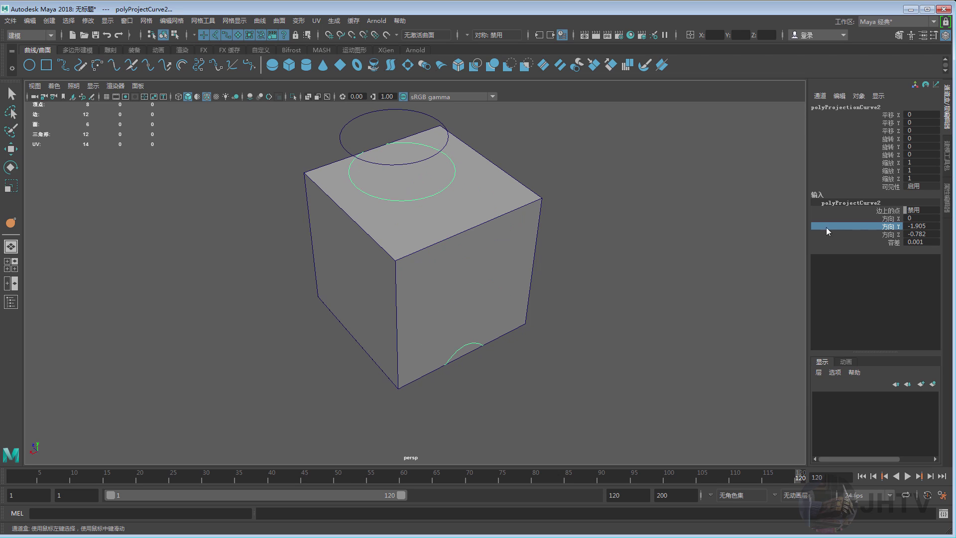
{"action": "left_click", "coordinate": [920, 219]}
{"action": "type", "text": "0"}
{"action": "key", "text": "Return"}
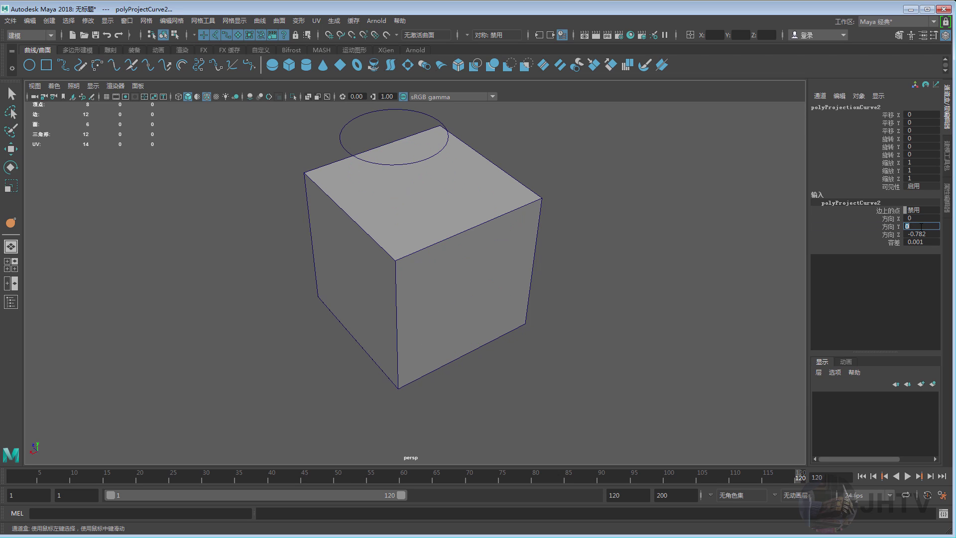
{"action": "mouse_move", "coordinate": [567, 243]}
{"action": "left_mouse_down", "text": "alt"}
{"action": "mouse_move", "coordinate": [644, 217]}
{"action": "mouse_move", "coordinate": [742, 234]}
{"action": "left_mouse_up", "text": "alt"}
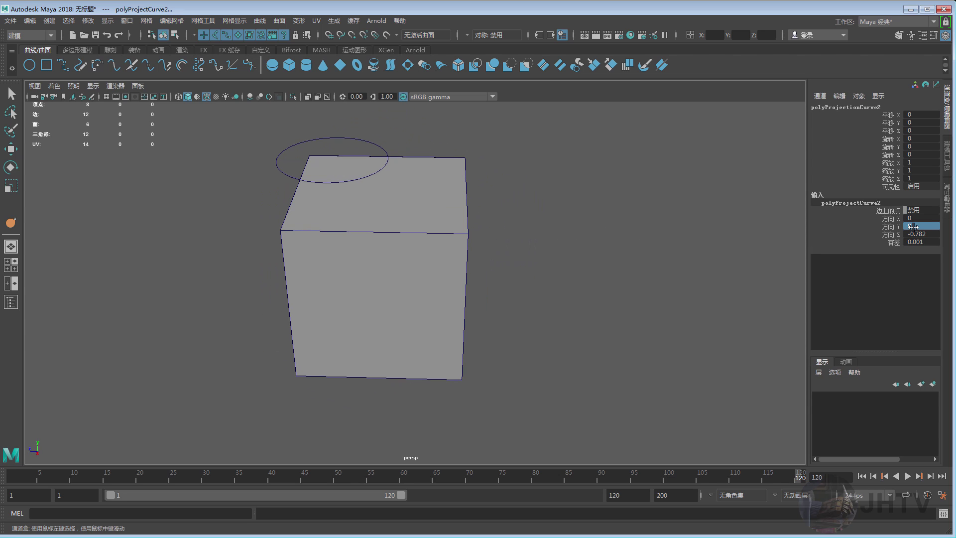
{"action": "key", "text": "1"}
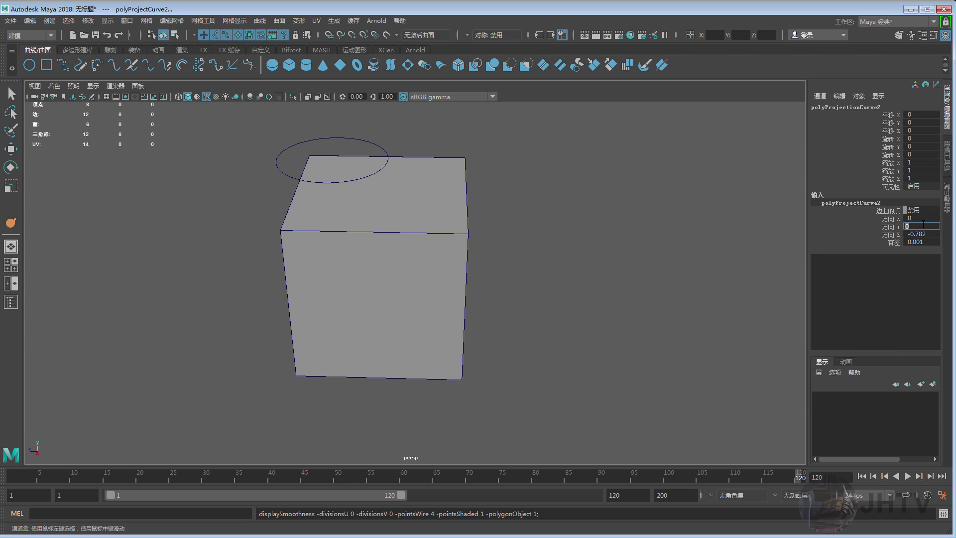
{"action": "type", "text": "1"}
{"action": "key", "text": "Return"}
- Drag the projection's Y direction to about -0.6 so it also reaches a side face
{"action": "left_click", "coordinate": [889, 227]}
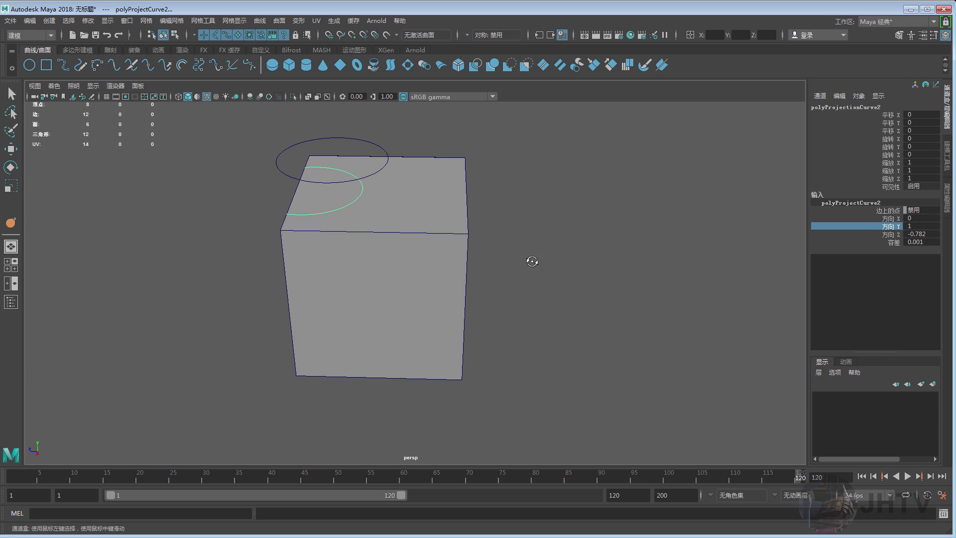
{"action": "left_click_drag", "start_coordinate": [531, 262], "coordinate": [537, 263], "text": "alt"}
{"action": "middle_click_drag", "start_coordinate": [538, 262], "coordinate": [570, 262]}
{"action": "middle_click_drag", "start_coordinate": [668, 274], "coordinate": [526, 264]}
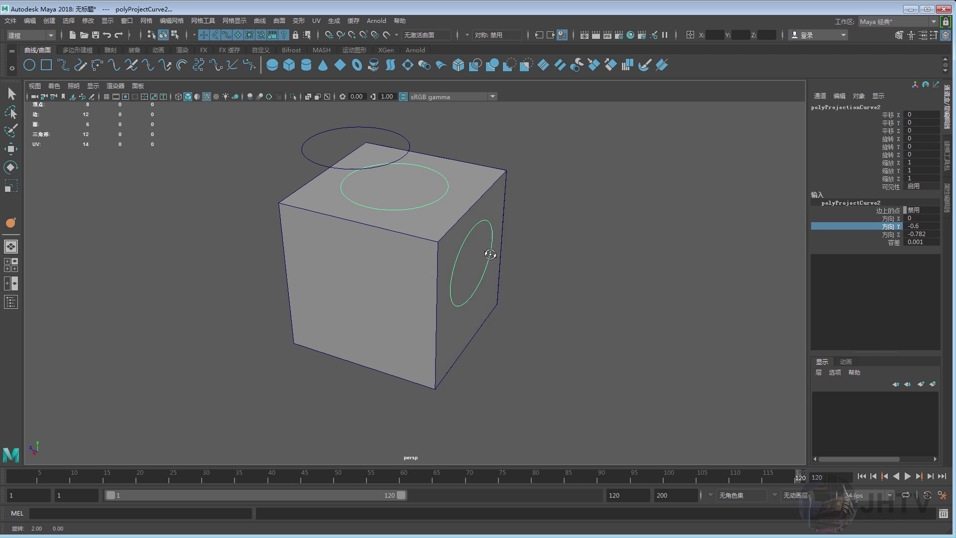
{"action": "left_click_drag", "start_coordinate": [525, 264], "coordinate": [493, 252], "text": "alt"}
{"action": "left_click", "coordinate": [891, 237]}
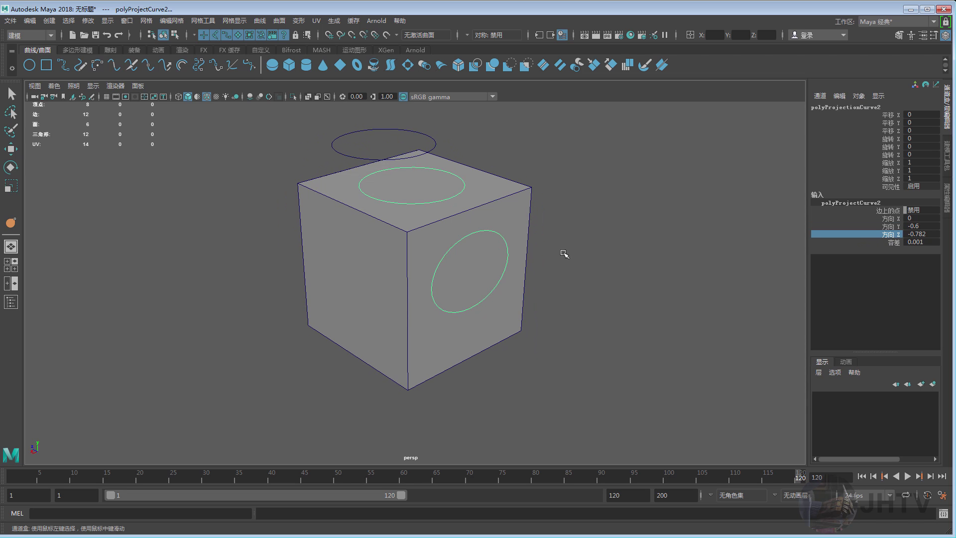
{"action": "left_click_drag", "start_coordinate": [580, 239], "coordinate": [551, 234], "text": "alt"}
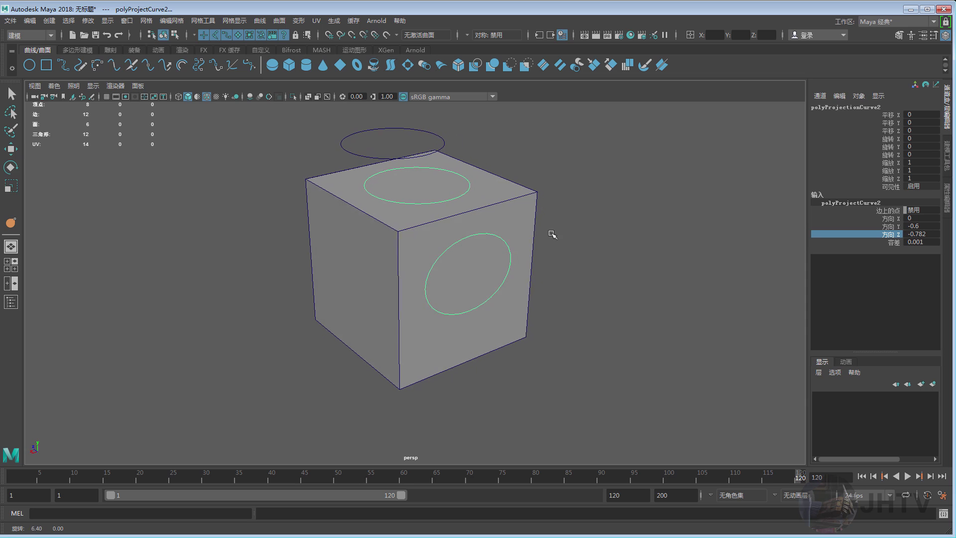
- Select the top and side projected circles together with the cube
{"action": "left_click", "coordinate": [534, 183]}
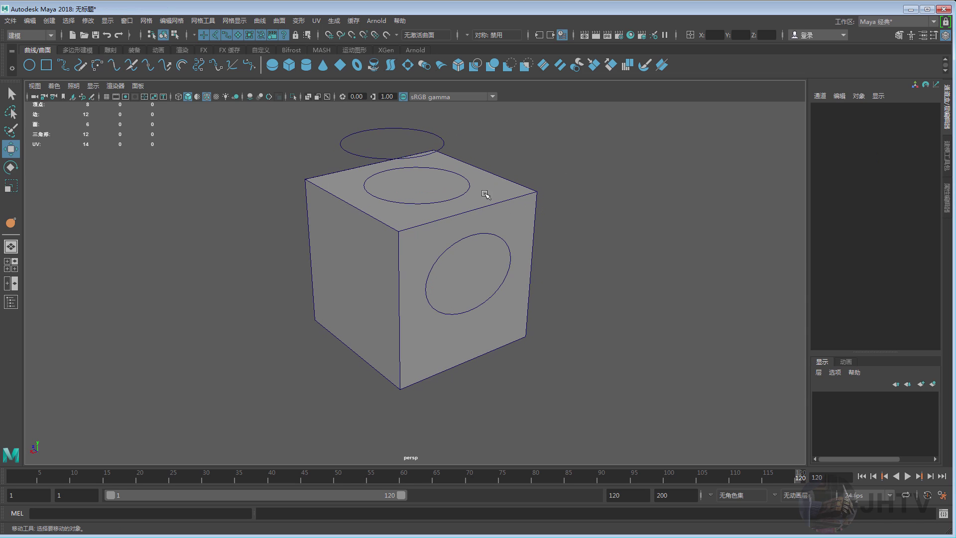
{"action": "left_click", "coordinate": [461, 190]}
{"action": "key", "text": "w"}
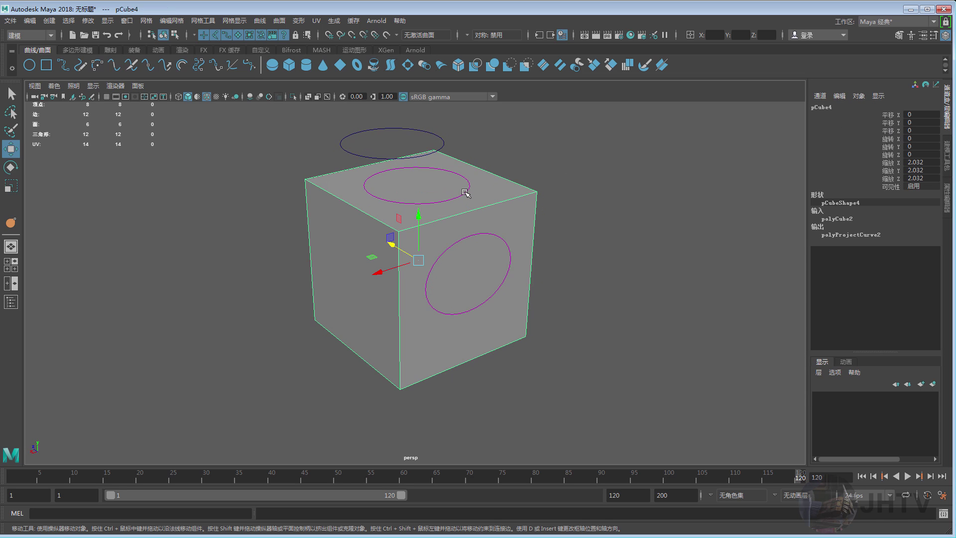
{"action": "left_click_drag", "start_coordinate": [465, 192], "coordinate": [580, 203], "text": "alt"}
{"action": "left_click", "coordinate": [490, 199]}
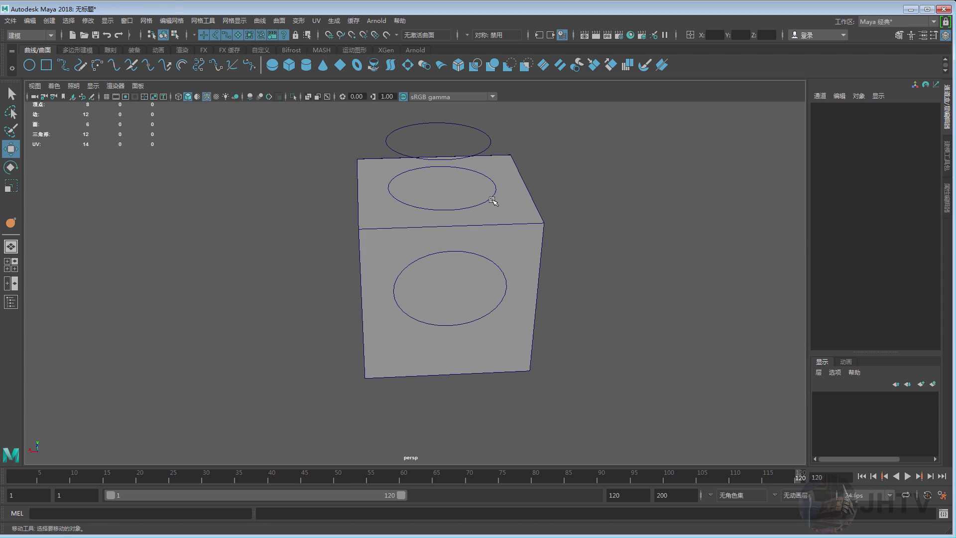
{"action": "left_click", "coordinate": [491, 267], "text": "shift"}
{"action": "left_click_drag", "start_coordinate": [508, 242], "coordinate": [557, 211], "text": "alt"}
{"action": "left_click", "coordinate": [541, 225], "text": "shift"}
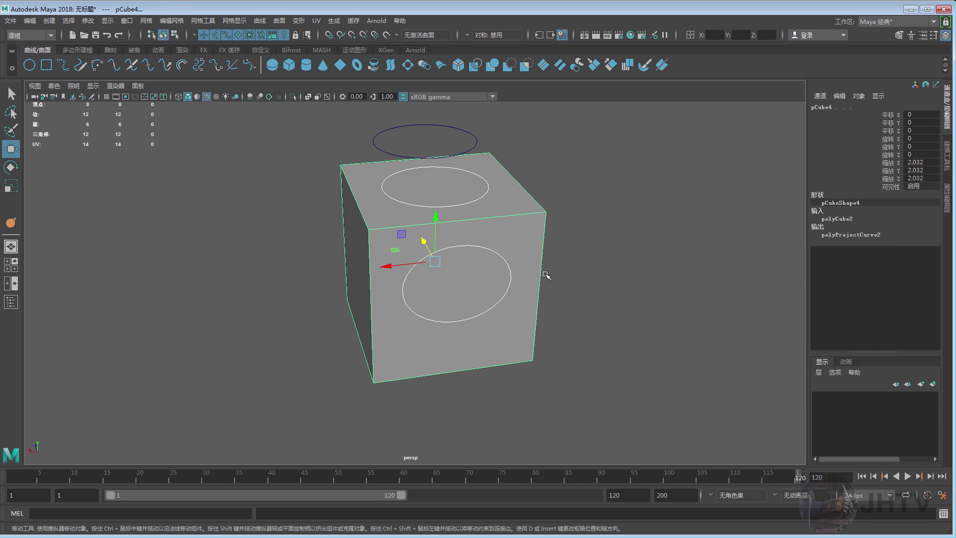
{"action": "left_click", "coordinate": [145, 21]}
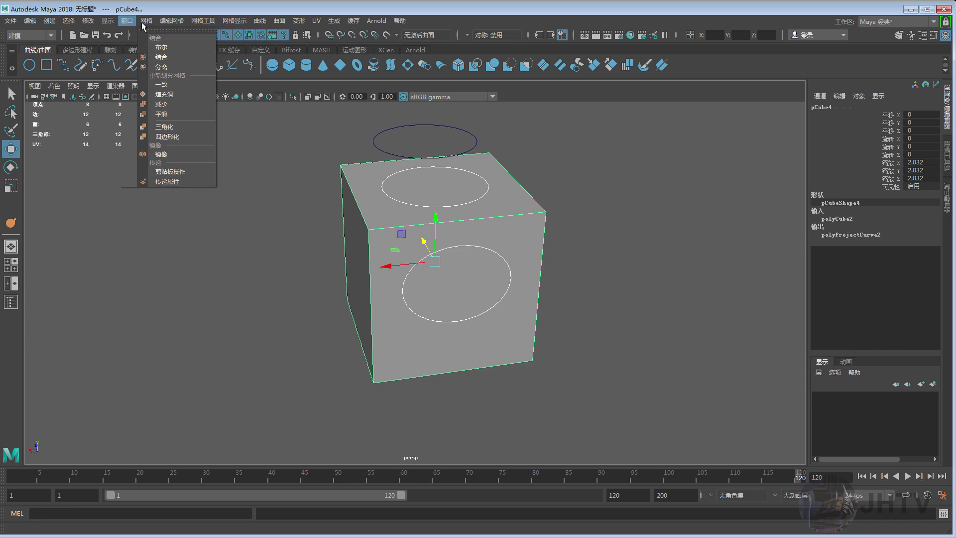
{"action": "mouse_move", "coordinate": [171, 21]}
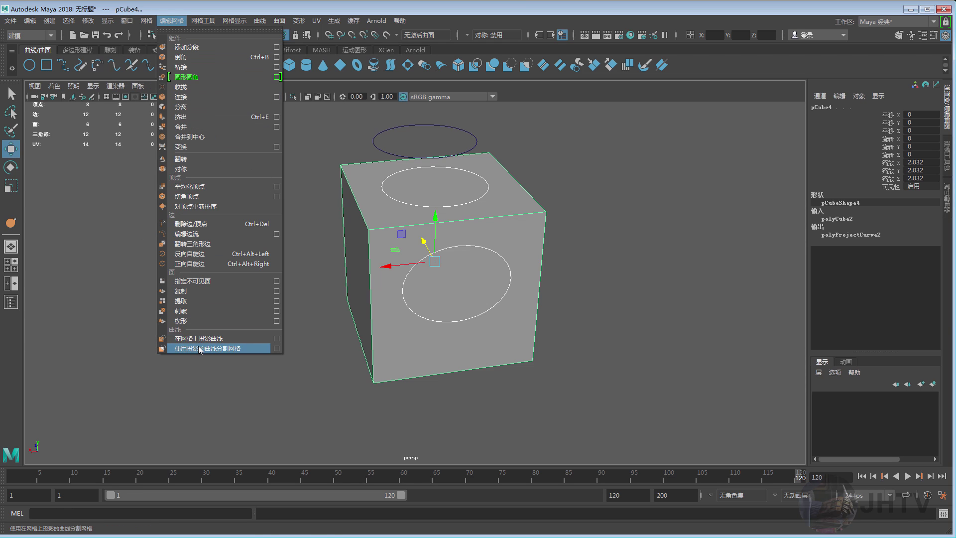
- Split the cube with Split Mesh with Projected Curve, then select and delete pCube5
{"action": "left_click", "coordinate": [199, 348]}
{"action": "left_click", "coordinate": [550, 264]}
{"action": "left_click", "coordinate": [504, 233]}
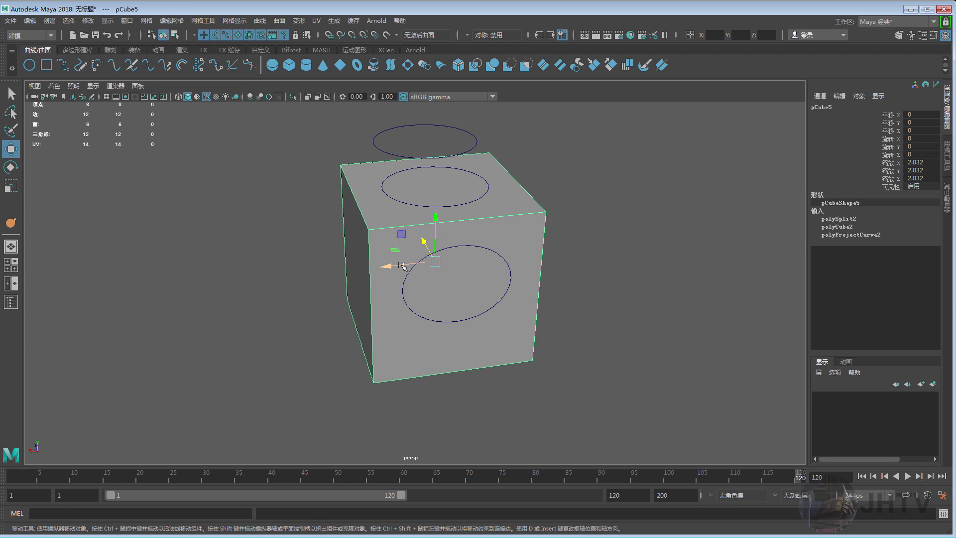
{"action": "mouse_move", "coordinate": [401, 266]}
{"action": "left_mouse_down", "text": "alt"}
{"action": "mouse_move", "coordinate": [231, 277]}
{"action": "mouse_move", "coordinate": [384, 267]}
{"action": "mouse_move", "coordinate": [459, 246]}
{"action": "left_mouse_up", "text": "alt"}
{"action": "scroll", "coordinate": [381, 268], "scroll_direction": "down", "scroll_amount": 2}
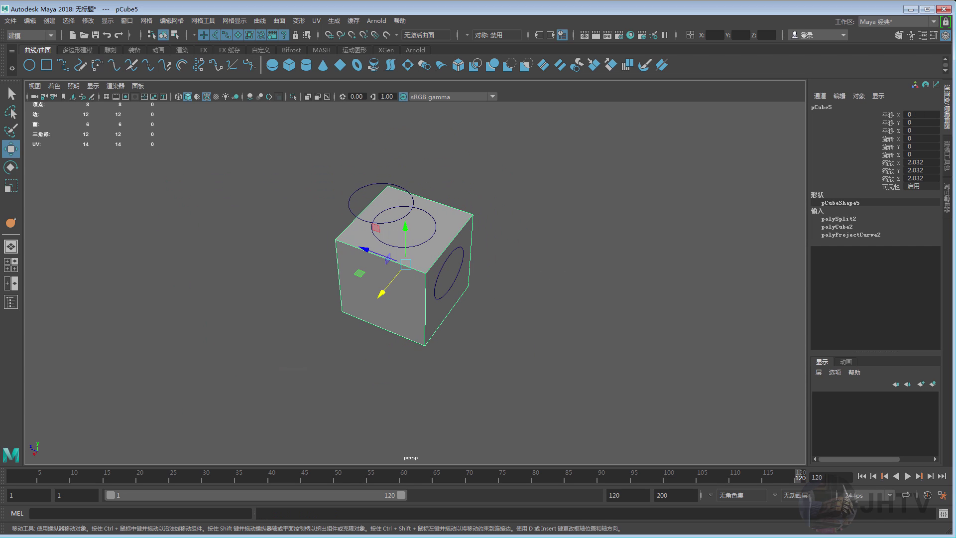
{"action": "key", "text": "Delete"}
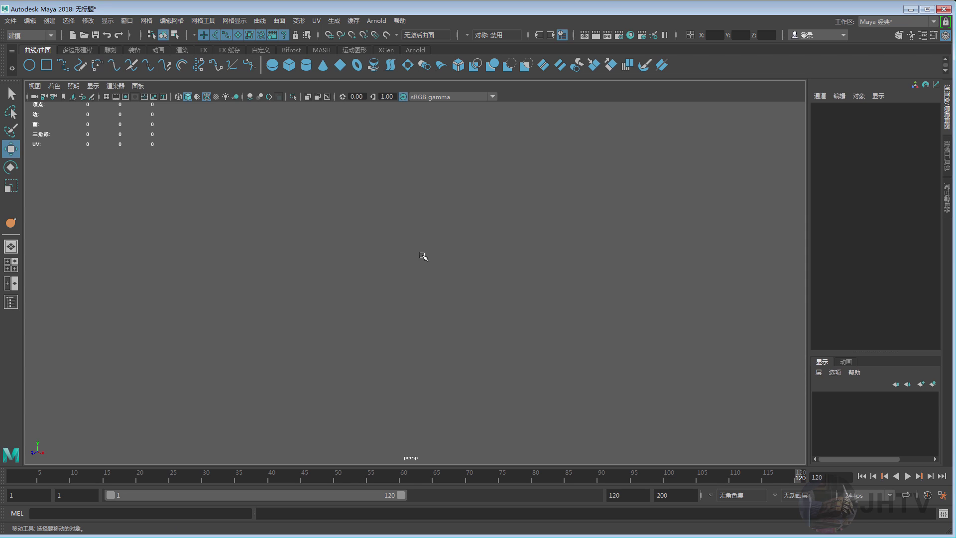
- Create a new polygon cube and add a NURBS circle raised above it
{"action": "right_click_drag", "start_coordinate": [422, 192], "coordinate": [418, 225], "text": "shift"}
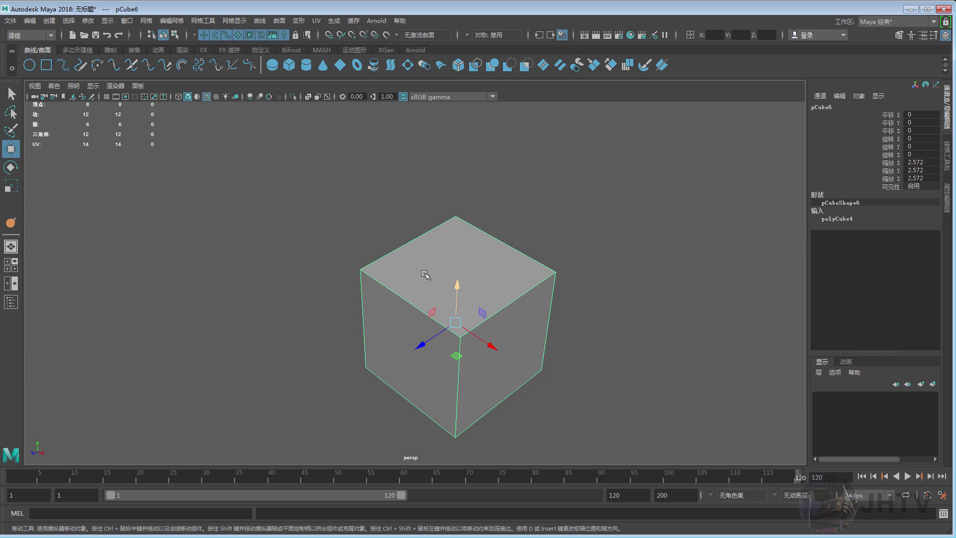
{"action": "left_click", "coordinate": [497, 207]}
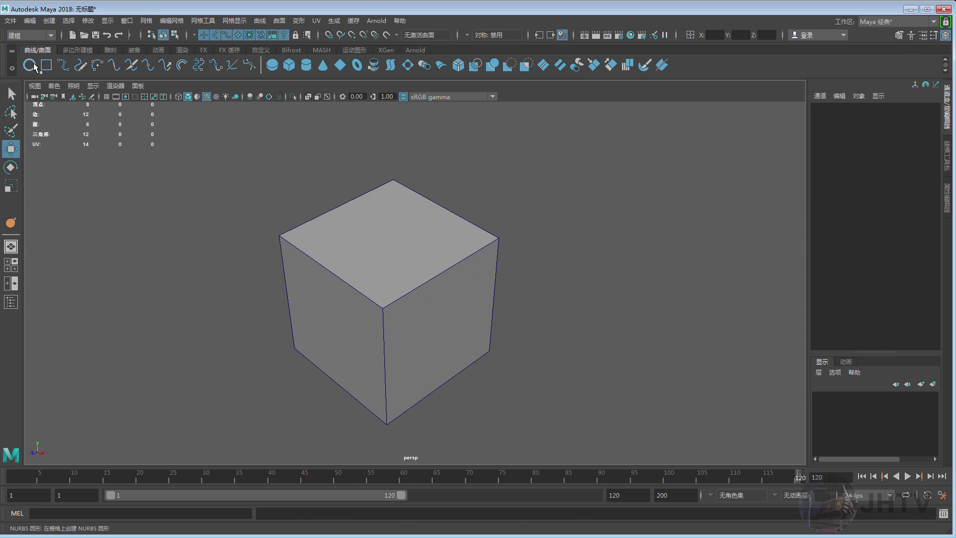
{"action": "left_click", "coordinate": [32, 66]}
{"action": "mouse_move", "coordinate": [388, 259]}
{"action": "left_mouse_down"}
{"action": "mouse_move", "coordinate": [388, 181]}
{"action": "mouse_move", "coordinate": [432, 264]}
{"action": "mouse_move", "coordinate": [387, 269]}
{"action": "left_mouse_up"}
- In top view, shrink the circle to 0.848 and nudge it along Z
{"action": "key", "text": "space"}
{"action": "scroll", "coordinate": [463, 283], "scroll_direction": "up", "scroll_amount": 3}
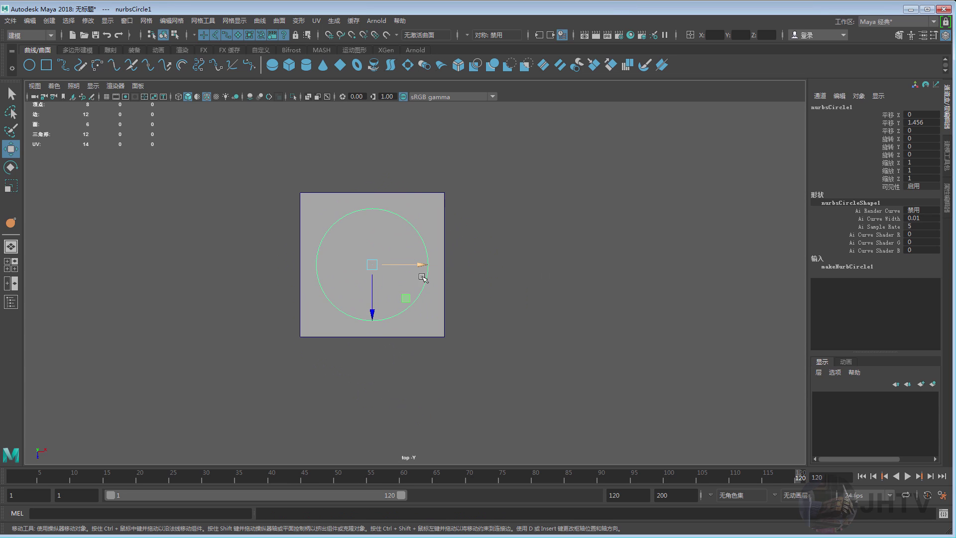
{"action": "scroll", "coordinate": [463, 283], "scroll_direction": "up", "scroll_amount": 2}
{"action": "key", "text": "r"}
{"action": "left_click_drag", "start_coordinate": [369, 264], "coordinate": [364, 273]}
{"action": "key", "text": "w"}
{"action": "middle_click_drag", "start_coordinate": [364, 274], "coordinate": [401, 263], "text": "alt"}
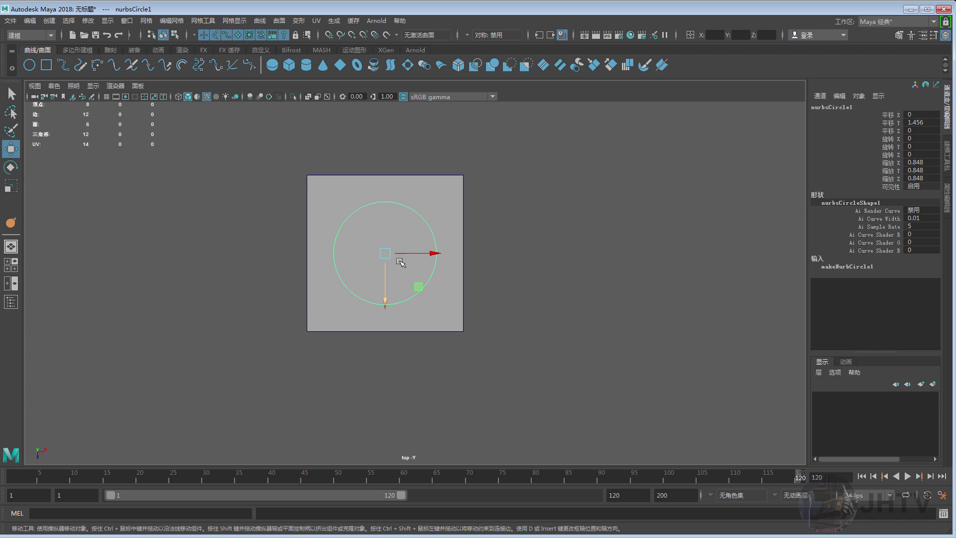
{"action": "left_click_drag", "start_coordinate": [385, 284], "coordinate": [385, 299]}
- Back in perspective, raise the circle just above the cube and select pCube6
{"action": "key", "text": "space"}
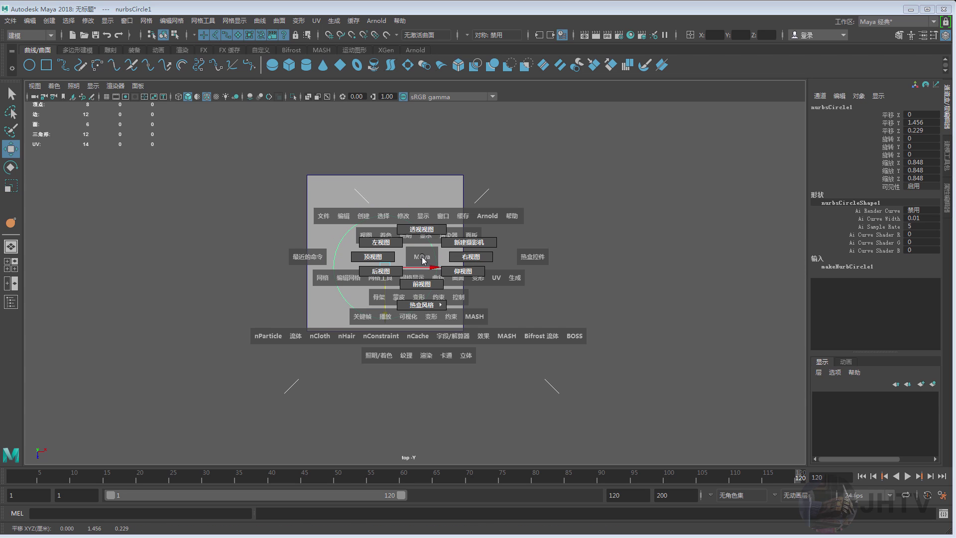
{"action": "mouse_move", "coordinate": [445, 256]}
{"action": "left_mouse_down"}
{"action": "mouse_move", "coordinate": [445, 234]}
{"action": "mouse_move", "coordinate": [398, 219]}
{"action": "left_mouse_up"}
{"action": "middle_click_drag", "start_coordinate": [383, 219], "coordinate": [384, 192]}
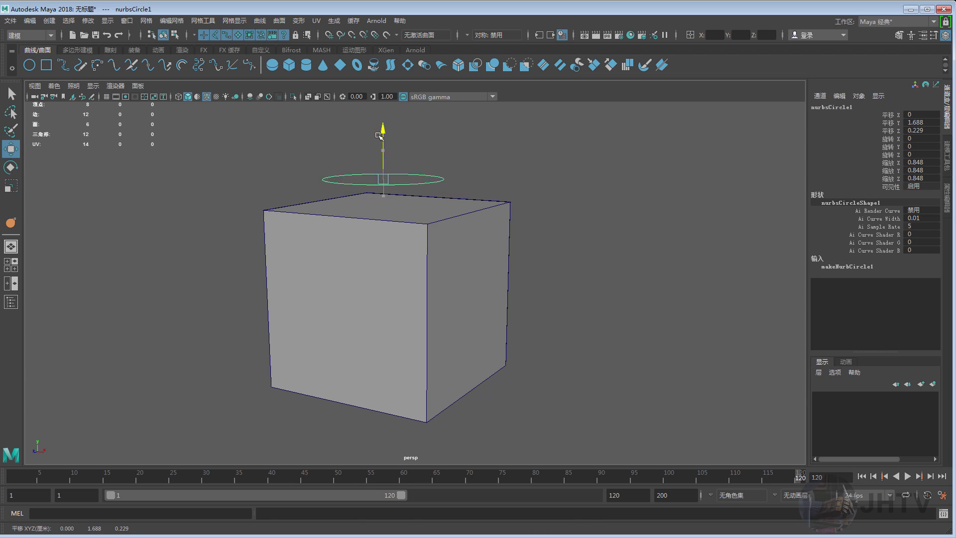
{"action": "mouse_move", "coordinate": [384, 192]}
{"action": "left_mouse_down", "text": "alt"}
{"action": "mouse_move", "coordinate": [386, 169]}
{"action": "mouse_move", "coordinate": [383, 299]}
{"action": "mouse_move", "coordinate": [392, 213]}
{"action": "mouse_move", "coordinate": [384, 139]}
{"action": "mouse_move", "coordinate": [412, 202]}
{"action": "mouse_move", "coordinate": [362, 198]}
{"action": "left_mouse_up", "text": "alt"}
{"action": "key", "text": "ctrl+z"}
{"action": "key", "text": "space"}
{"action": "scroll", "coordinate": [498, 274], "scroll_direction": "up", "scroll_amount": 2}
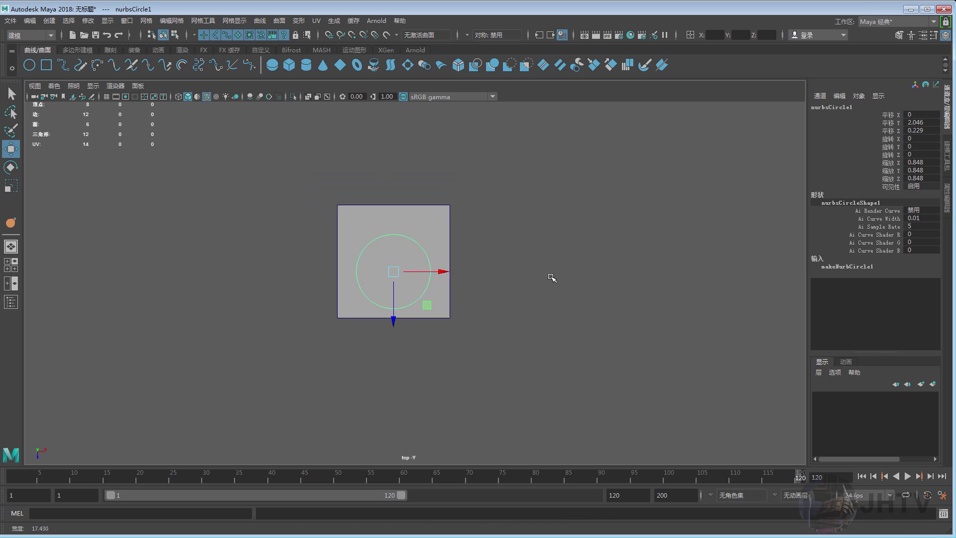
{"action": "left_click", "coordinate": [437, 217]}
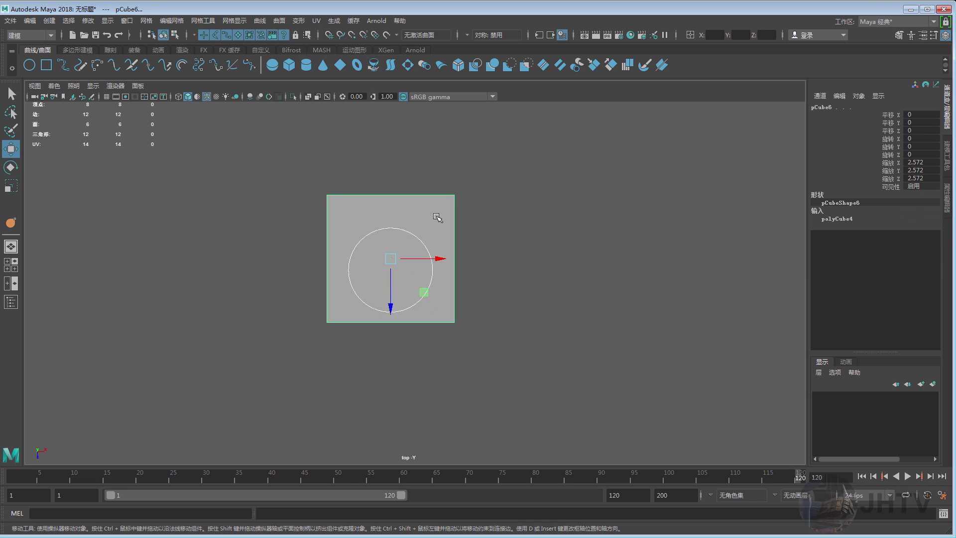
- Project the circle onto the cube and slide it forward in Z so the curve wraps down the front
{"action": "mouse_move", "coordinate": [446, 208]}
{"action": "right_mouse_down", "text": "shift"}
{"action": "mouse_move", "coordinate": [427, 306]}
{"action": "mouse_move", "coordinate": [440, 305]}
{"action": "right_mouse_up", "text": "shift"}
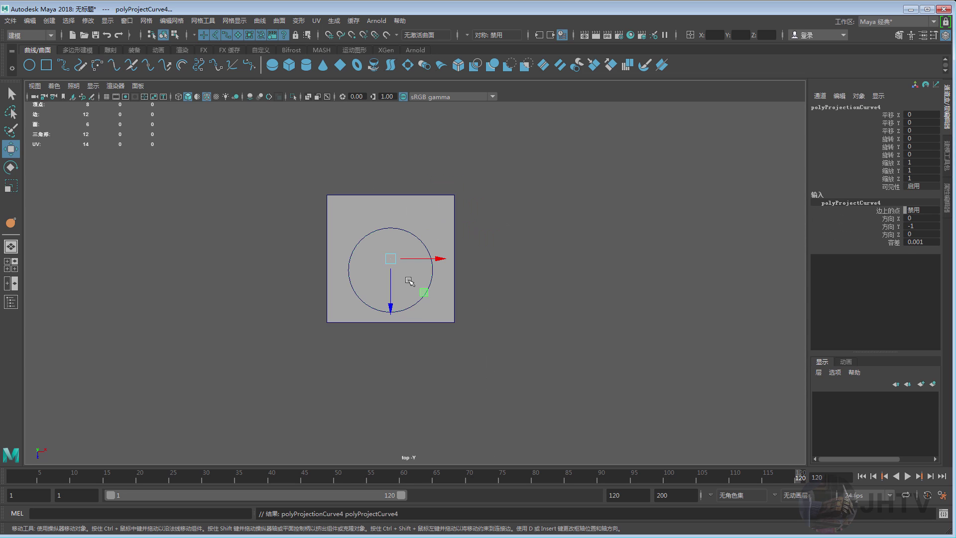
{"action": "key", "text": "space"}
{"action": "mouse_move", "coordinate": [471, 220]}
{"action": "left_mouse_down"}
{"action": "mouse_move", "coordinate": [457, 208]}
{"action": "mouse_move", "coordinate": [490, 187]}
{"action": "mouse_move", "coordinate": [518, 202]}
{"action": "left_mouse_up"}
{"action": "left_click", "coordinate": [487, 180]}
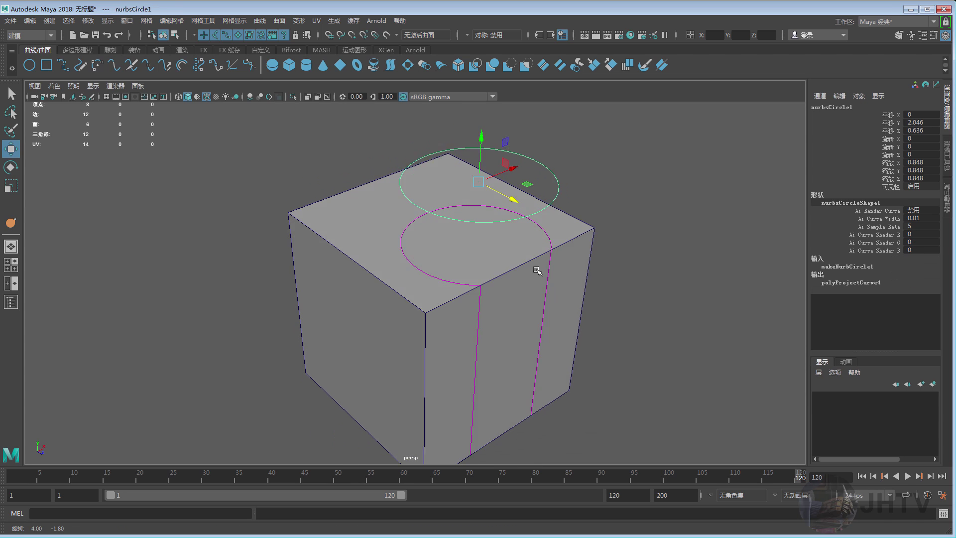
{"action": "mouse_move", "coordinate": [538, 269]}
{"action": "left_mouse_down", "text": "alt"}
{"action": "mouse_move", "coordinate": [483, 260]}
{"action": "mouse_move", "coordinate": [463, 203]}
{"action": "mouse_move", "coordinate": [459, 282]}
{"action": "mouse_move", "coordinate": [519, 297]}
{"action": "mouse_move", "coordinate": [489, 294]}
{"action": "mouse_move", "coordinate": [437, 223]}
{"action": "mouse_move", "coordinate": [451, 245]}
{"action": "mouse_move", "coordinate": [444, 267]}
{"action": "mouse_move", "coordinate": [469, 273]}
{"action": "left_mouse_up", "text": "alt"}
- Split the cube along the projected curve with Split Mesh with Projected Curve
{"action": "left_click", "coordinate": [467, 259]}
{"action": "left_click", "coordinate": [466, 261]}
{"action": "left_click", "coordinate": [469, 272]}
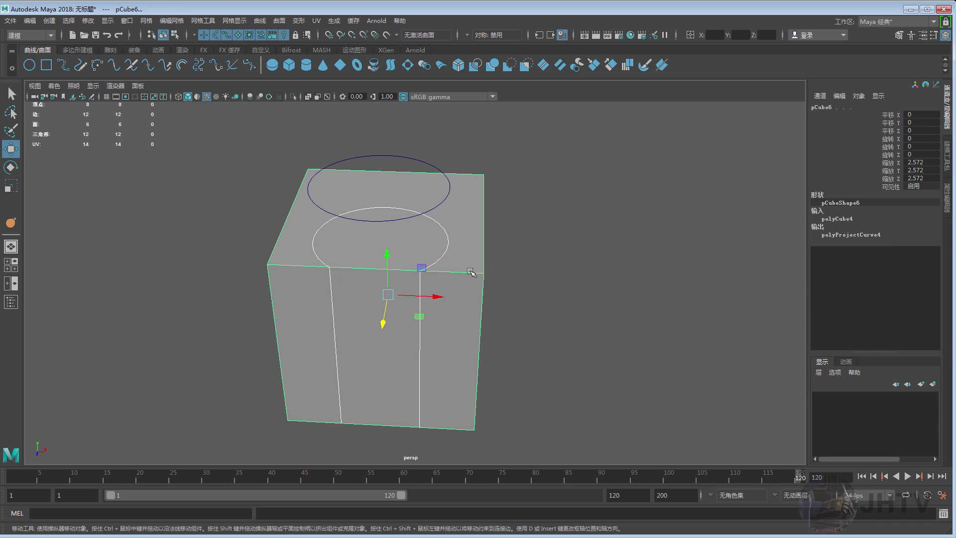
{"action": "right_click_drag", "start_coordinate": [472, 269], "coordinate": [454, 368], "text": "shift"}
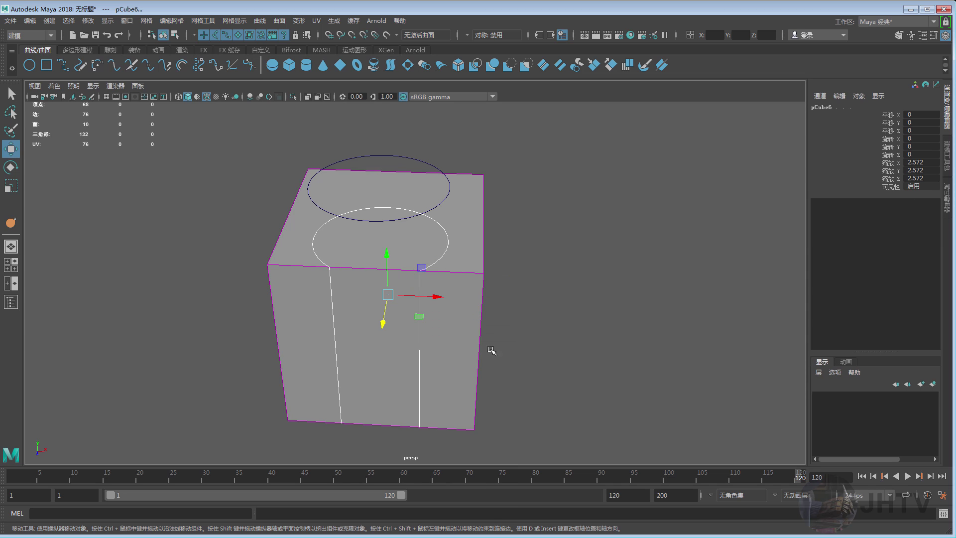
{"action": "mouse_move", "coordinate": [489, 348]}
{"action": "left_mouse_down", "text": "alt"}
{"action": "mouse_move", "coordinate": [404, 328]}
{"action": "mouse_move", "coordinate": [284, 207]}
{"action": "left_mouse_up", "text": "alt"}
- Marquee-select and delete the leftover projection curves, then reselect and frame the cube
{"action": "left_click", "coordinate": [405, 327]}
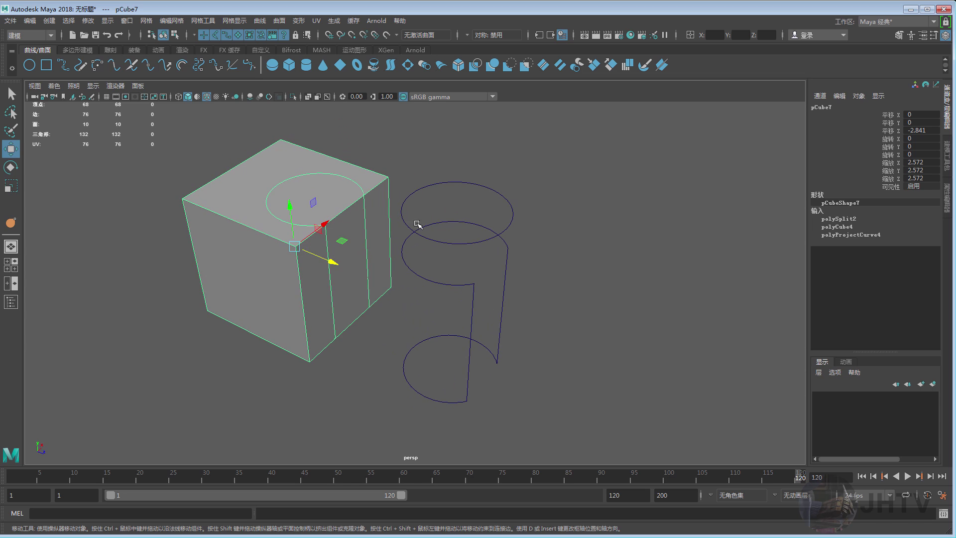
{"action": "mouse_move", "coordinate": [377, 271]}
{"action": "left_mouse_down", "text": "alt"}
{"action": "mouse_move", "coordinate": [399, 153]}
{"action": "mouse_move", "coordinate": [586, 458]}
{"action": "left_mouse_up", "text": "alt"}
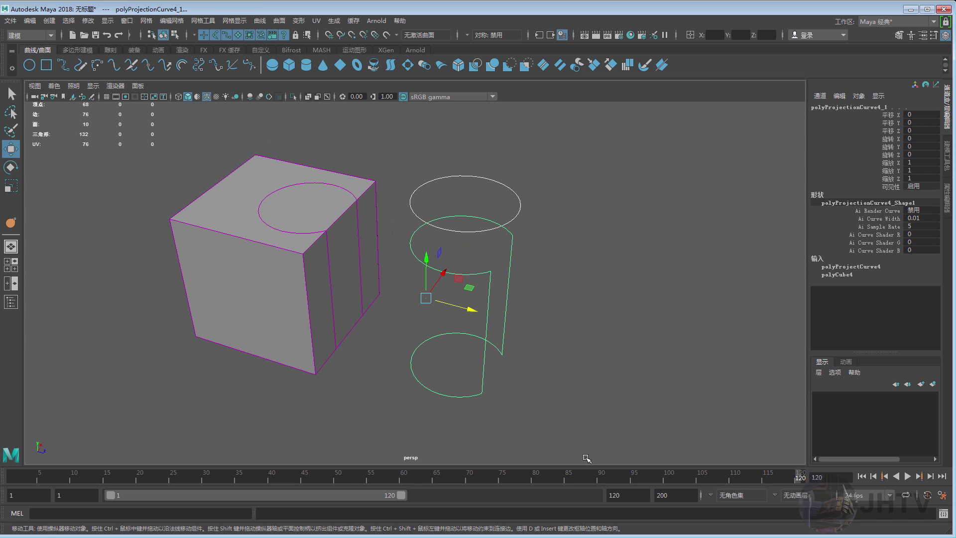
{"action": "key", "text": "Delete"}
{"action": "left_click", "coordinate": [334, 237]}
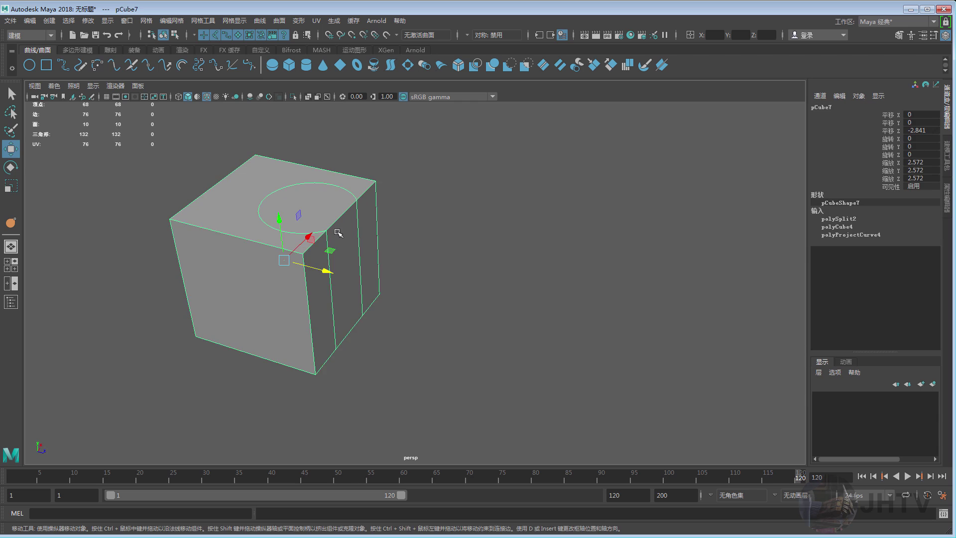
{"action": "left_click", "coordinate": [332, 202]}
{"action": "key", "text": "f"}
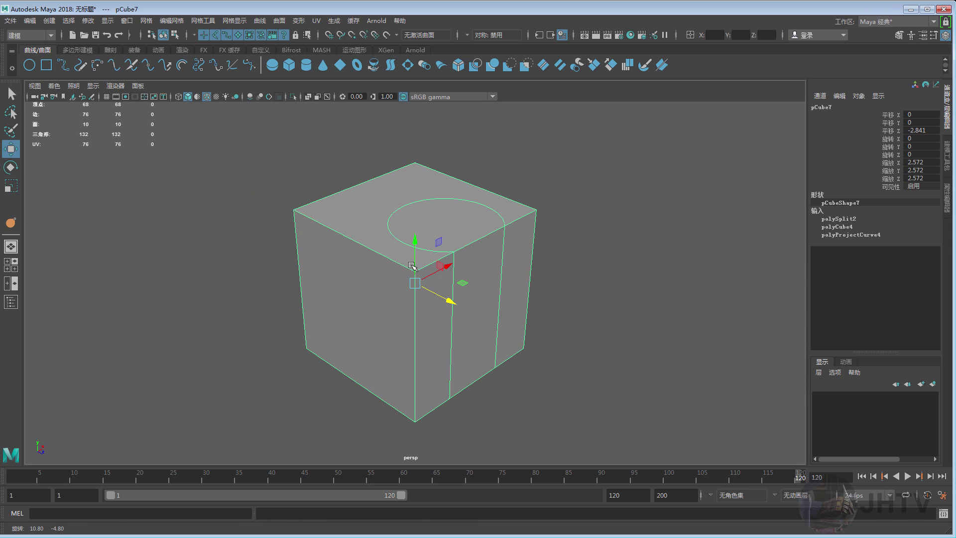
- Orbit around the cube to inspect the round cut on its top and side
{"action": "left_click_drag", "start_coordinate": [357, 231], "coordinate": [383, 234], "text": "alt"}
{"action": "middle_click_drag", "start_coordinate": [440, 274], "coordinate": [358, 267], "text": "alt"}
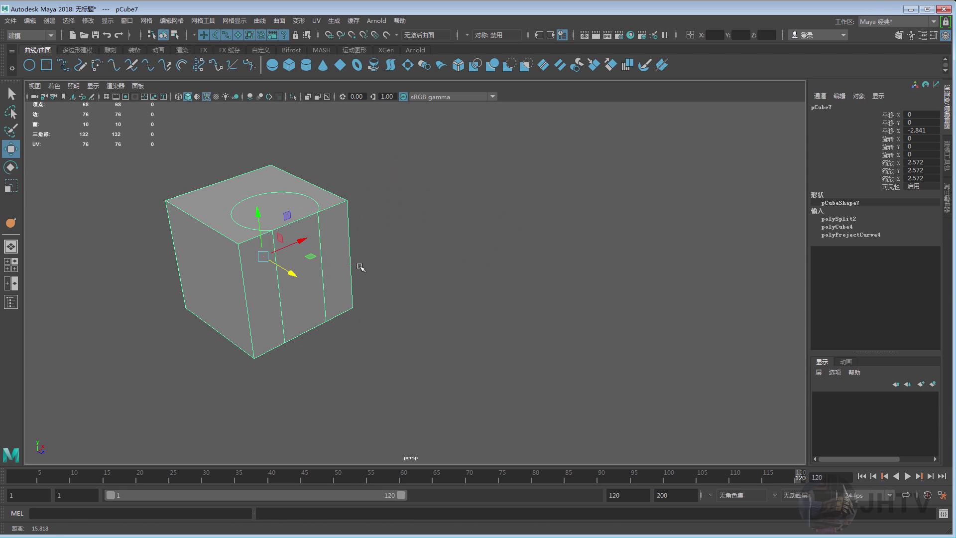
{"action": "left_click_drag", "start_coordinate": [358, 267], "coordinate": [289, 244], "text": "alt"}
{"action": "mouse_move", "coordinate": [289, 244]}
{"action": "middle_mouse_down", "text": "alt"}
{"action": "mouse_move", "coordinate": [194, 193]}
{"action": "mouse_move", "coordinate": [209, 200]}
{"action": "middle_mouse_up", "text": "alt"}
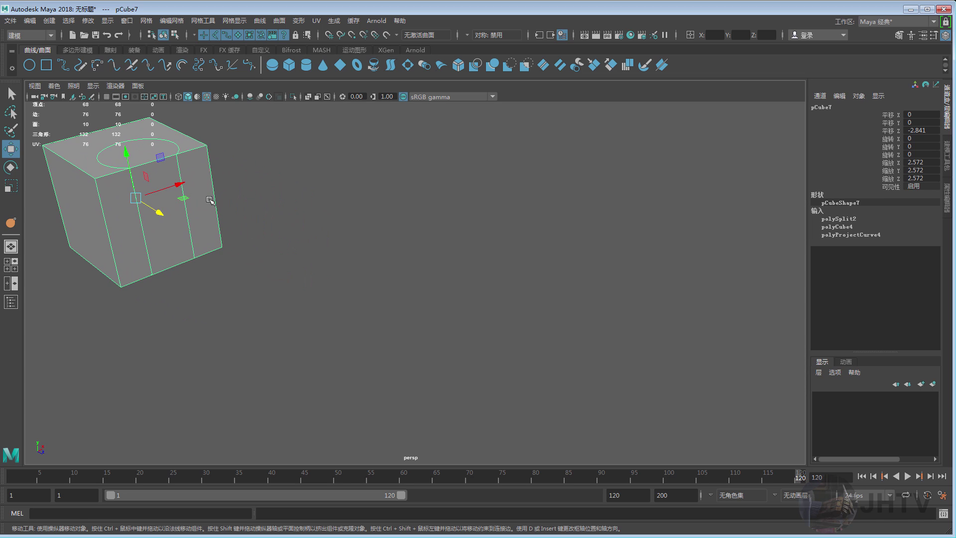
{"action": "key", "text": "f"}
{"action": "right_click_drag", "start_coordinate": [451, 282], "coordinate": [458, 281], "text": "alt"}
{"action": "mouse_move", "coordinate": [458, 282]}
{"action": "left_mouse_down", "text": "alt"}
{"action": "mouse_move", "coordinate": [433, 264]}
{"action": "mouse_move", "coordinate": [449, 219]}
{"action": "left_mouse_up", "text": "alt"}
- In face mode, select the circular top face and the front strip of cut faces
{"action": "right_click", "coordinate": [449, 220]}
{"action": "left_click", "coordinate": [449, 246]}
{"action": "left_click", "coordinate": [438, 214]}
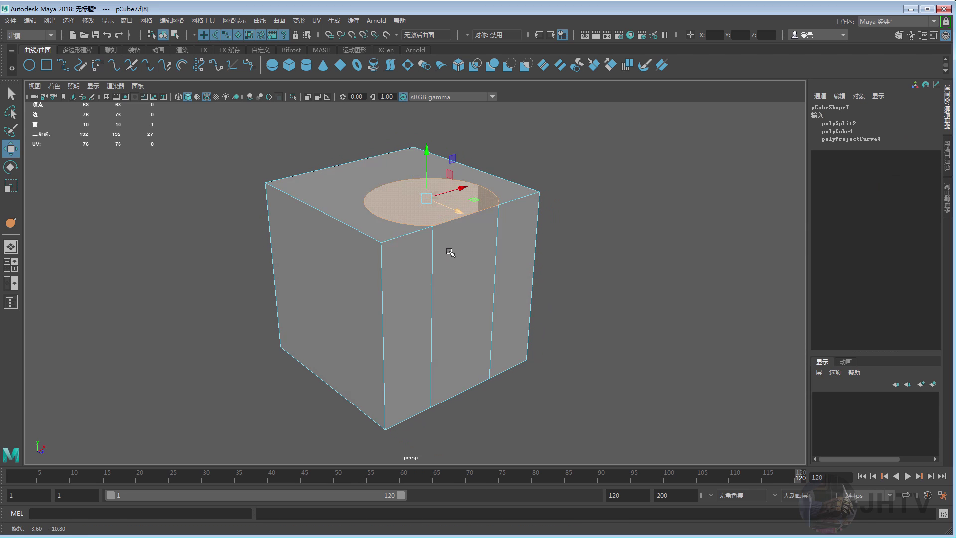
{"action": "left_click", "coordinate": [453, 273]}
{"action": "mouse_move", "coordinate": [453, 273]}
{"action": "left_mouse_down", "text": "alt"}
{"action": "mouse_move", "coordinate": [453, 250]}
{"action": "mouse_move", "coordinate": [459, 319]}
{"action": "left_mouse_up", "text": "alt"}
{"action": "left_click", "coordinate": [428, 311], "text": "shift"}
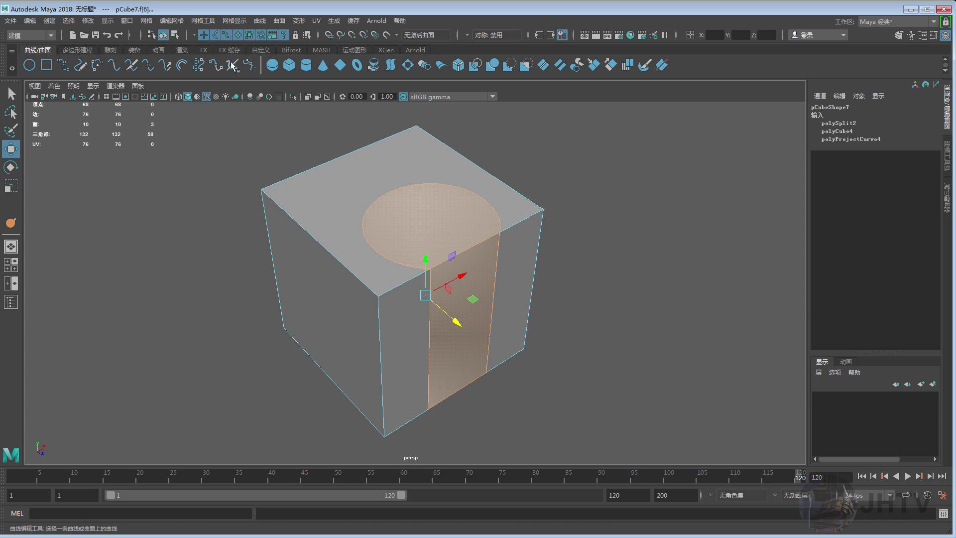
- Detach the selected faces, pull them out, and separate them into their own object
{"action": "left_click", "coordinate": [152, 22]}
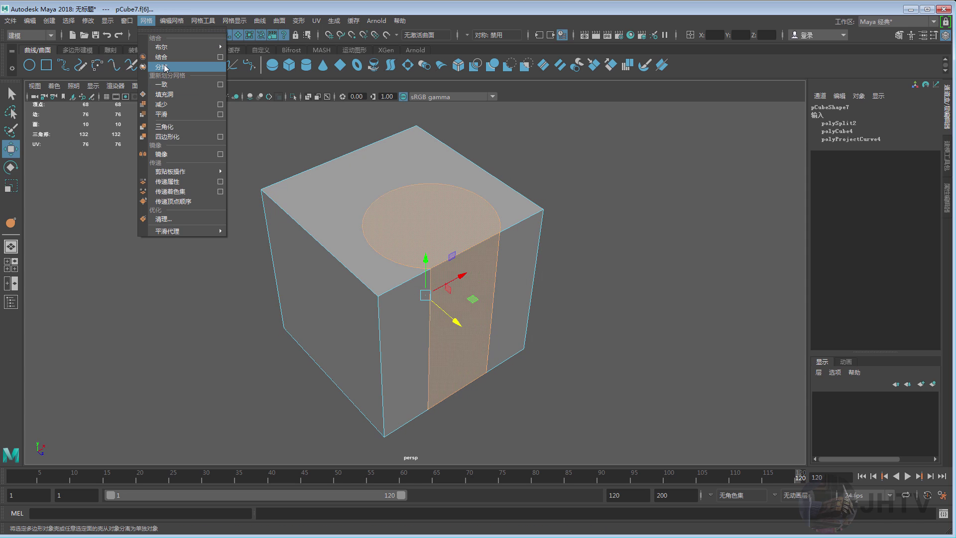
{"action": "mouse_move", "coordinate": [176, 20]}
{"action": "left_click", "coordinate": [182, 97]}
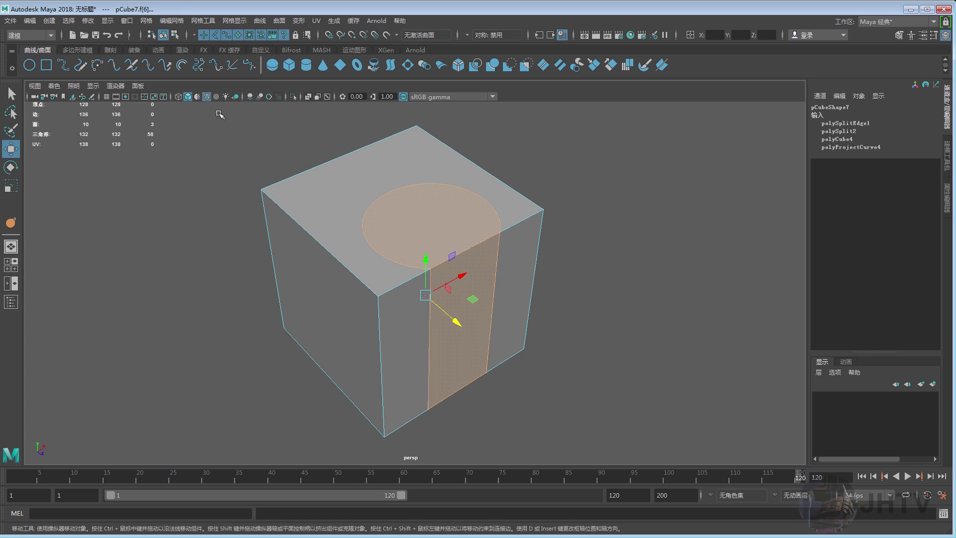
{"action": "left_click_drag", "start_coordinate": [443, 317], "coordinate": [494, 361]}
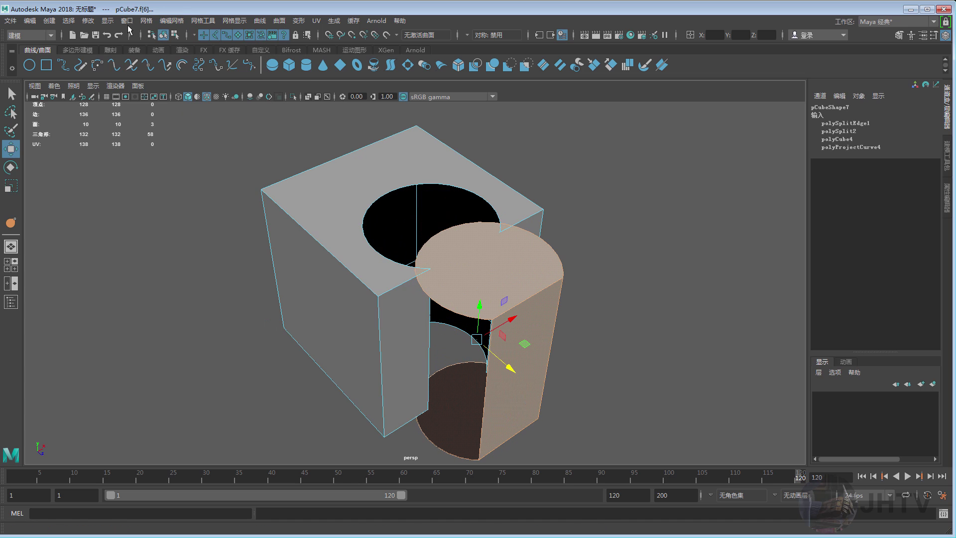
{"action": "left_click", "coordinate": [145, 23]}
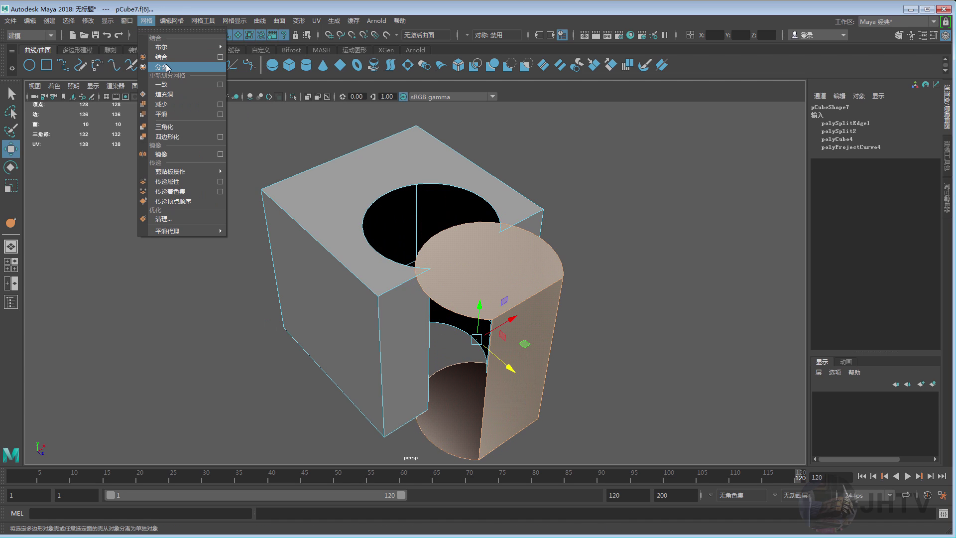
{"action": "left_click", "coordinate": [168, 68]}
{"action": "left_click_drag", "start_coordinate": [475, 242], "coordinate": [515, 255], "text": "alt"}
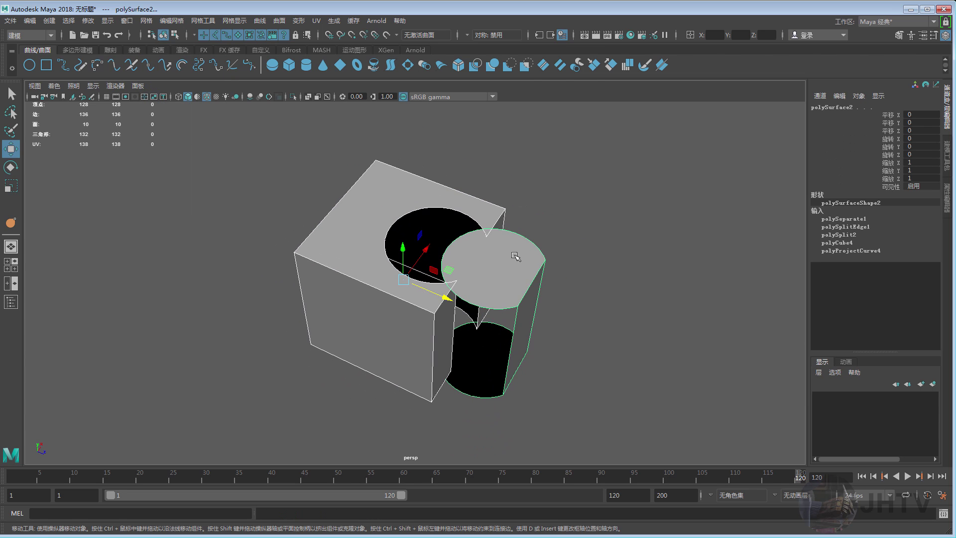
{"action": "right_click_drag", "start_coordinate": [514, 255], "coordinate": [543, 236]}
- Move the cylinder piece further out, then marquee-select both objects and delete them
{"action": "left_click", "coordinate": [581, 229]}
{"action": "left_click", "coordinate": [498, 249]}
{"action": "mouse_move", "coordinate": [498, 249]}
{"action": "left_mouse_down", "text": "alt"}
{"action": "mouse_move", "coordinate": [431, 304]}
{"action": "mouse_move", "coordinate": [573, 282]}
{"action": "mouse_move", "coordinate": [414, 285]}
{"action": "mouse_move", "coordinate": [521, 290]}
{"action": "mouse_move", "coordinate": [436, 244]}
{"action": "left_mouse_up", "text": "alt"}
{"action": "left_click_drag", "start_coordinate": [260, 147], "coordinate": [694, 443]}
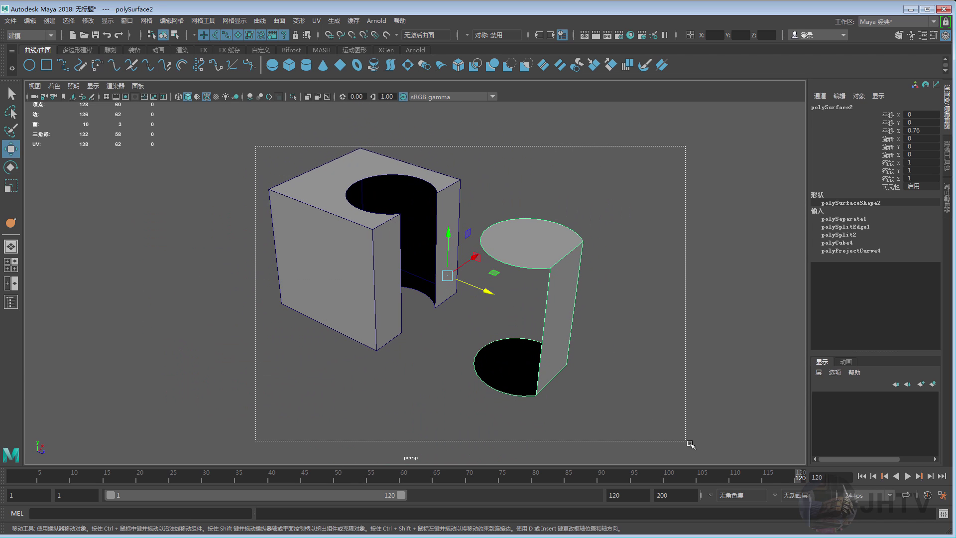
{"action": "key", "text": "Delete"}
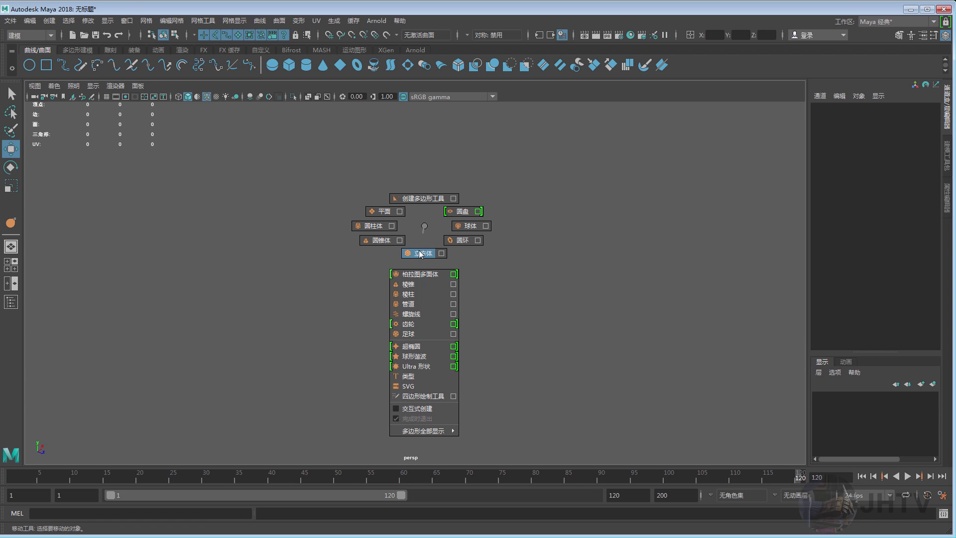
- Create a new polygon cube scaled up to 2.915 and frame it
{"action": "right_click_drag", "start_coordinate": [425, 226], "coordinate": [422, 254], "text": "shift"}
{"action": "key", "text": "r"}
{"action": "mouse_move", "coordinate": [487, 291]}
{"action": "left_mouse_down"}
{"action": "mouse_move", "coordinate": [556, 238]}
{"action": "mouse_move", "coordinate": [470, 260]}
{"action": "left_mouse_up"}
{"action": "key", "text": "w"}
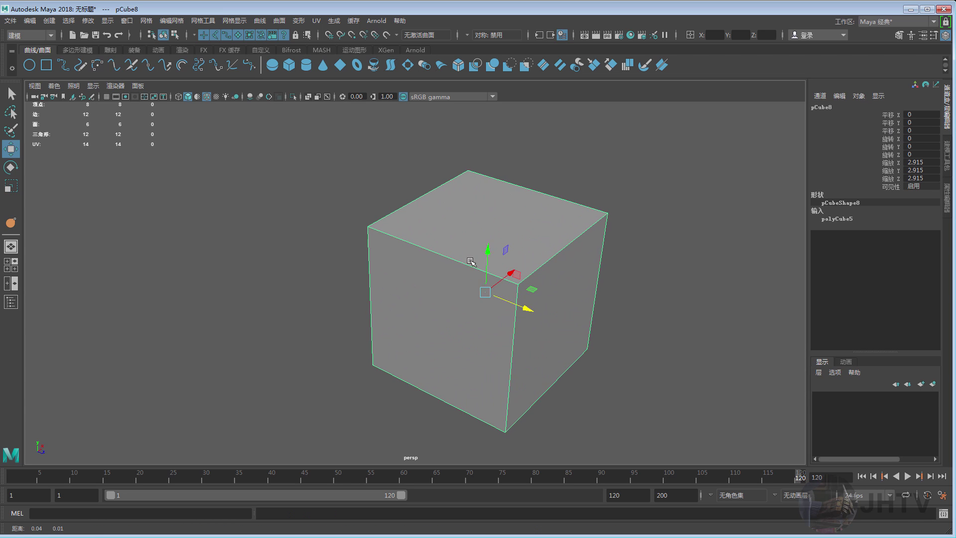
{"action": "key", "text": "f"}
- Set the cube's Subdivisions Width, Height and Depth all to 3
{"action": "left_click", "coordinate": [837, 220]}
{"action": "left_click_drag", "start_coordinate": [890, 250], "coordinate": [889, 266]}
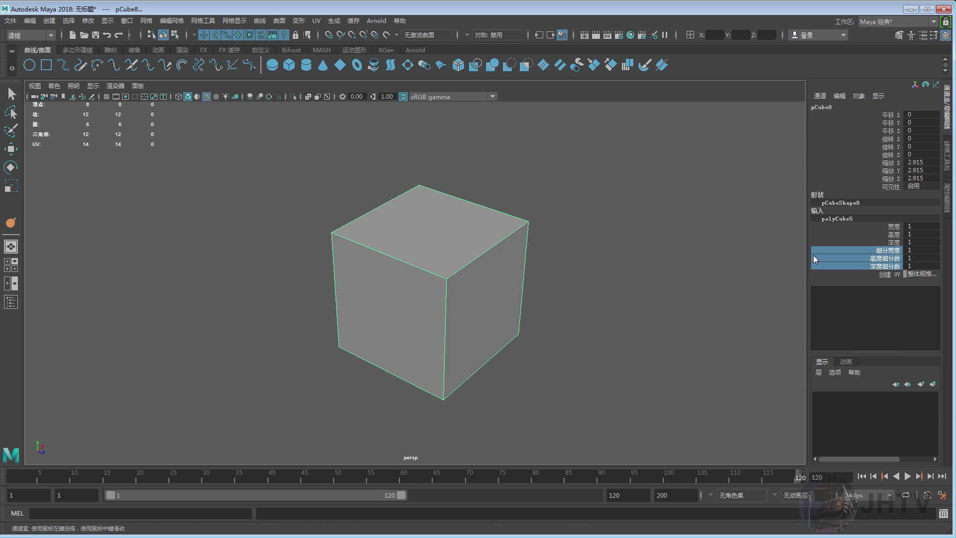
{"action": "type", "text": "3"}
{"action": "key", "text": "Return"}
{"action": "mouse_move", "coordinate": [589, 273]}
{"action": "left_mouse_down", "text": "alt"}
{"action": "mouse_move", "coordinate": [469, 282]}
{"action": "mouse_move", "coordinate": [399, 269]}
{"action": "left_mouse_up", "text": "alt"}
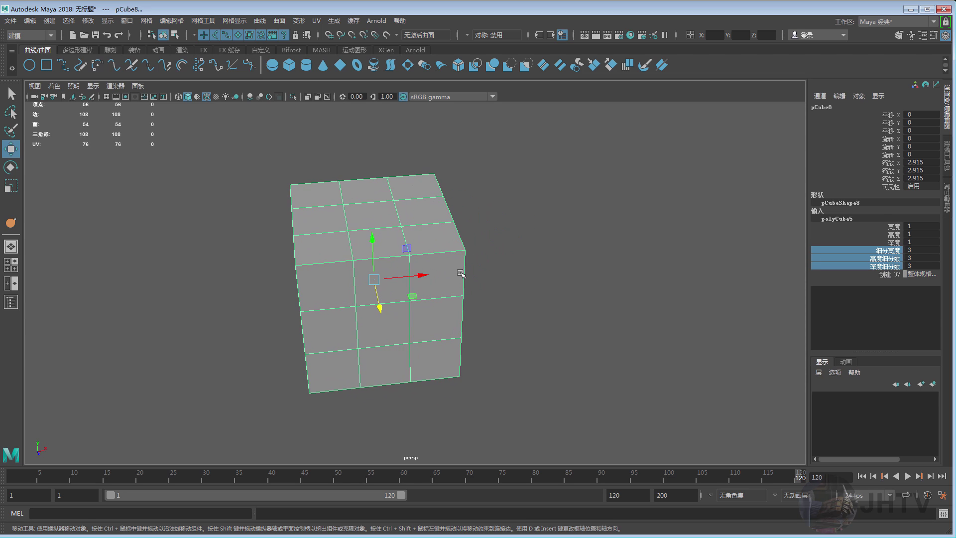
{"action": "left_click", "coordinate": [384, 241]}
{"action": "right_click", "coordinate": [407, 227], "text": "shift"}
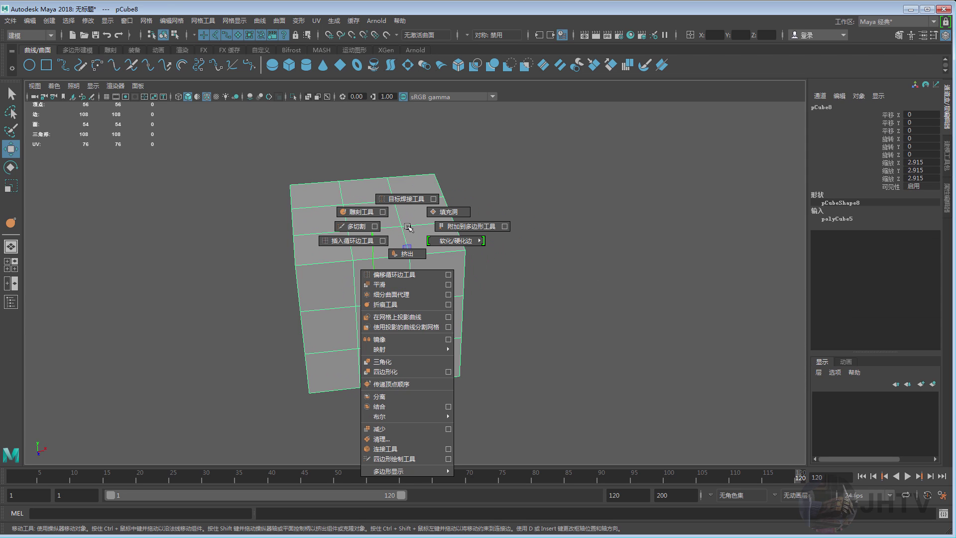
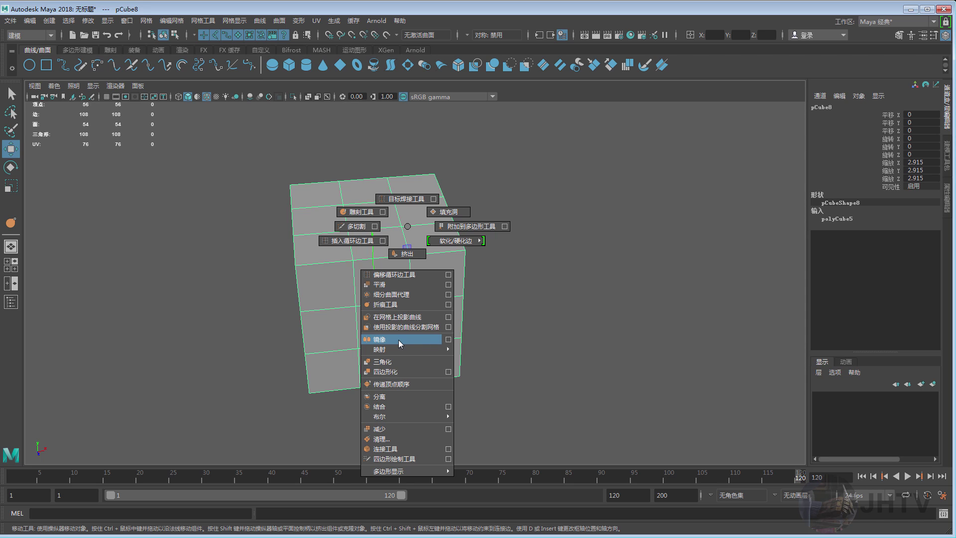
- Open the Duplicate Special options and close them without duplicating
{"action": "right_click_drag", "start_coordinate": [398, 339], "coordinate": [410, 236]}
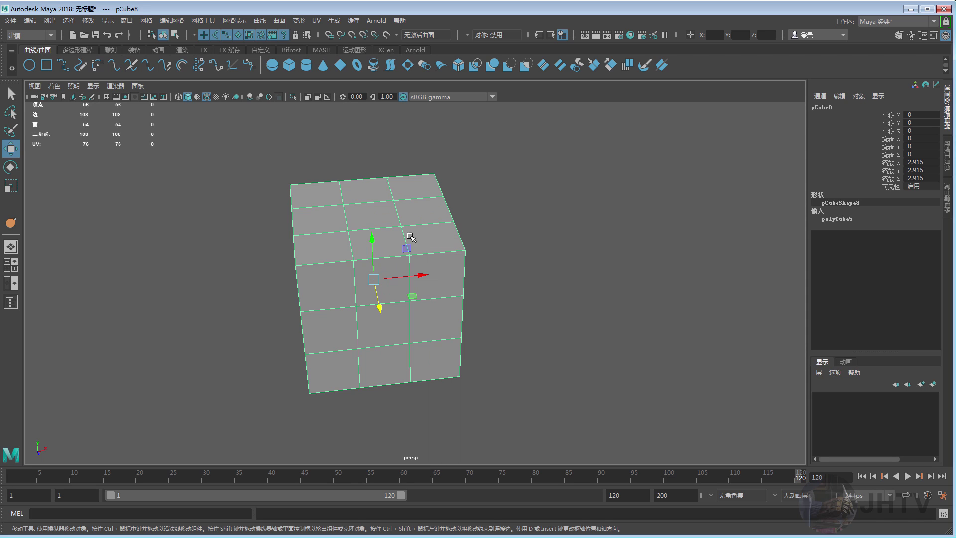
{"action": "left_click_drag", "start_coordinate": [410, 236], "coordinate": [421, 232], "text": "alt"}
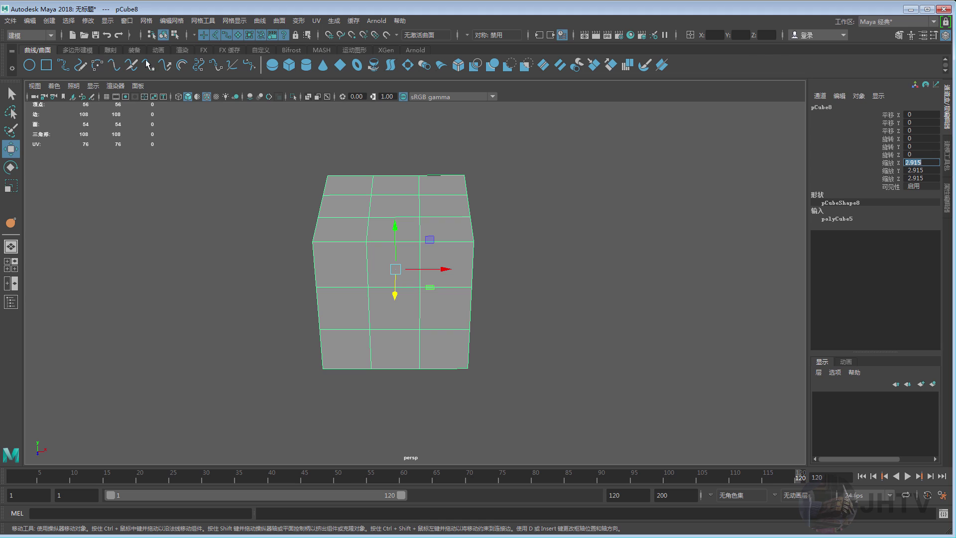
{"action": "left_click", "coordinate": [30, 20]}
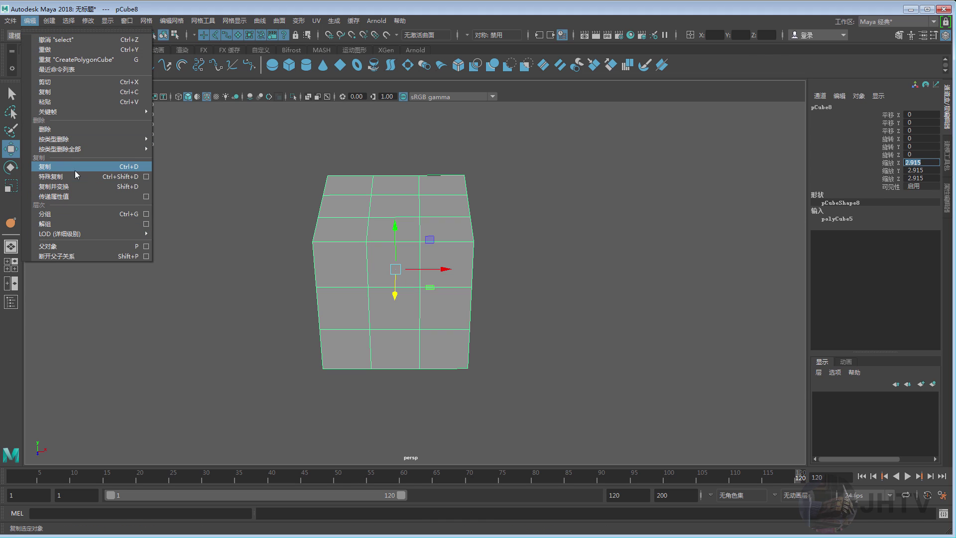
{"action": "left_click", "coordinate": [150, 179]}
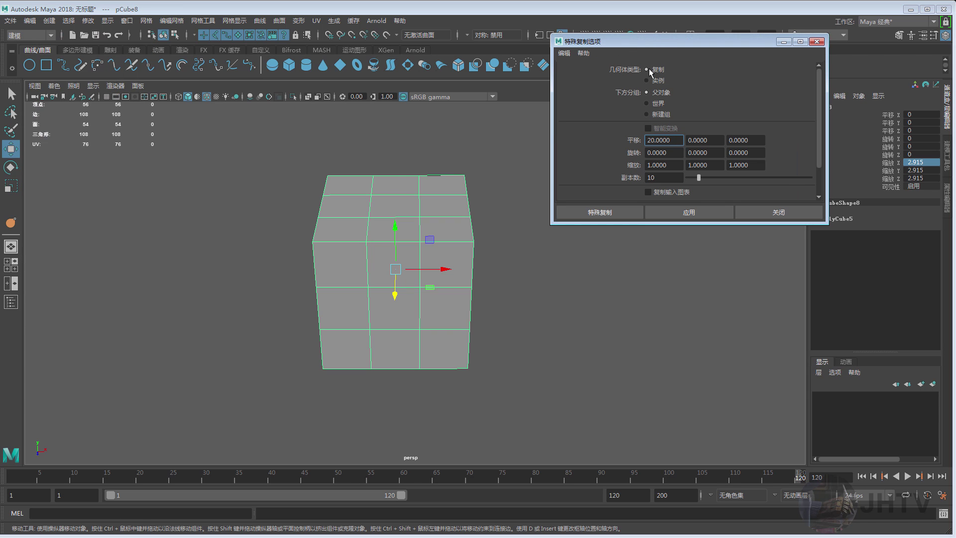
{"action": "left_click_drag", "start_coordinate": [650, 47], "coordinate": [582, 48]}
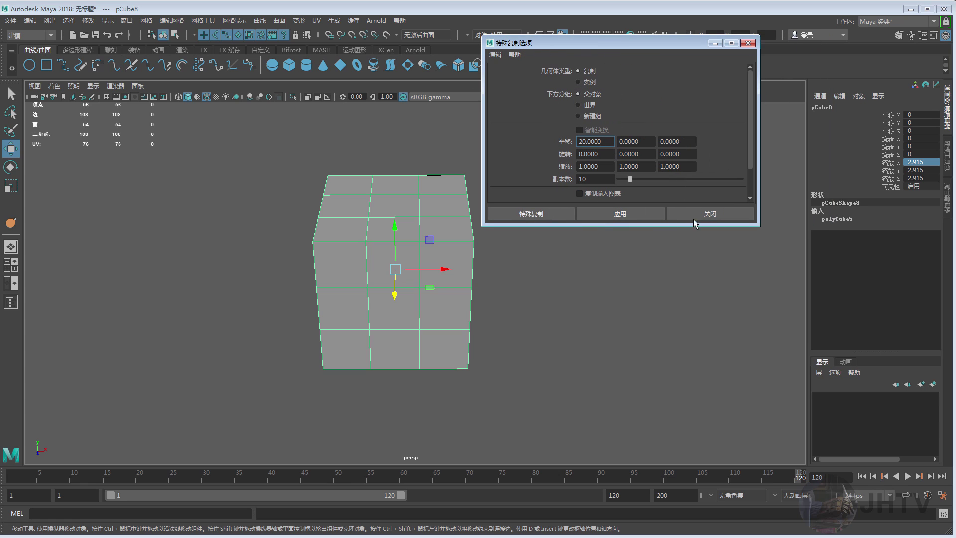
{"action": "left_click", "coordinate": [710, 214]}
- Select the cube's middle vertex column, then dismiss the merge choices and clear the selection
{"action": "right_click_drag", "start_coordinate": [439, 196], "coordinate": [398, 196]}
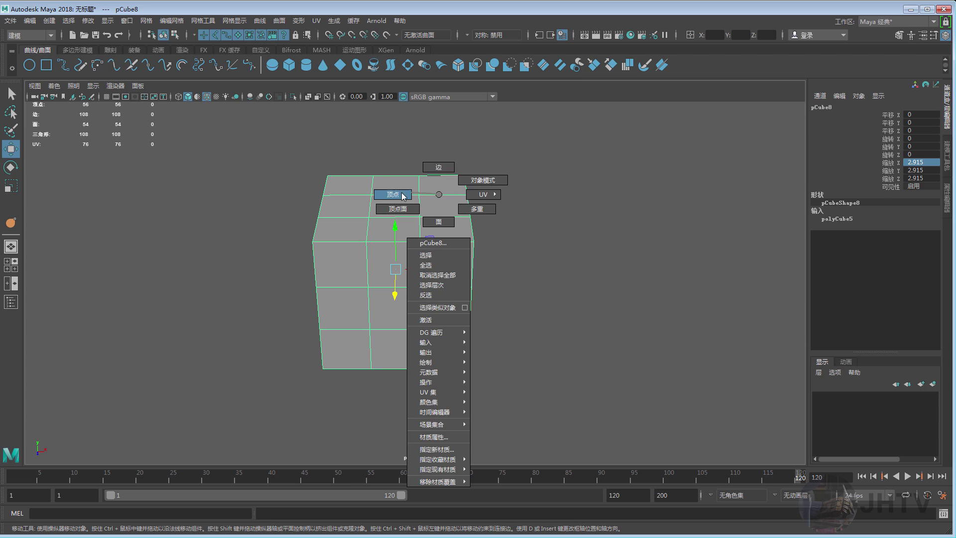
{"action": "left_click_drag", "start_coordinate": [400, 139], "coordinate": [450, 428]}
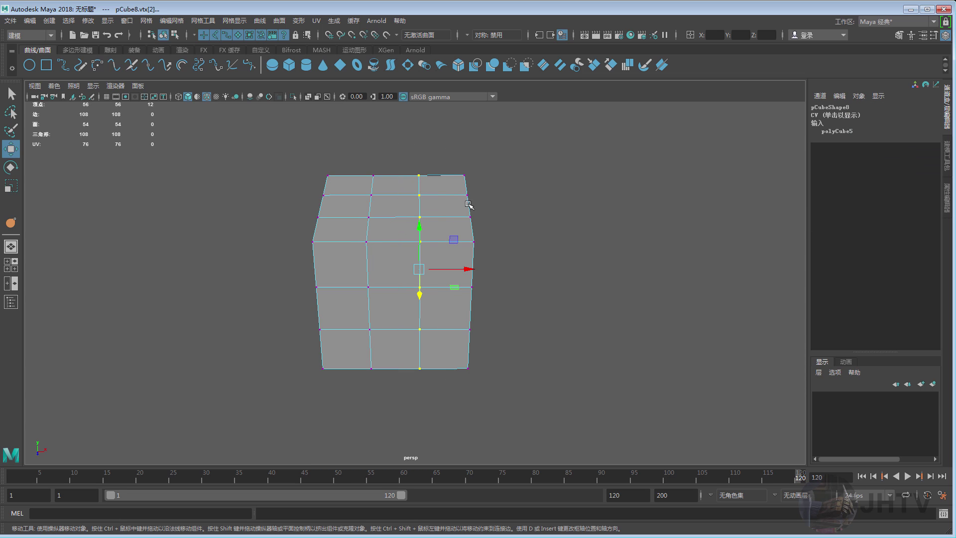
{"action": "right_click_drag", "start_coordinate": [468, 204], "coordinate": [479, 154], "text": "shift"}
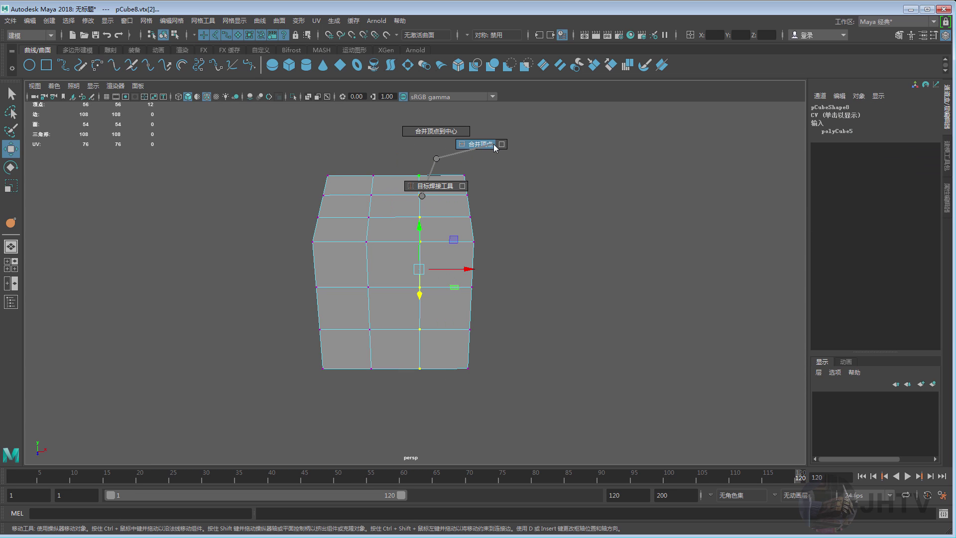
{"action": "right_click_drag", "start_coordinate": [421, 199], "coordinate": [423, 202], "text": "shift"}
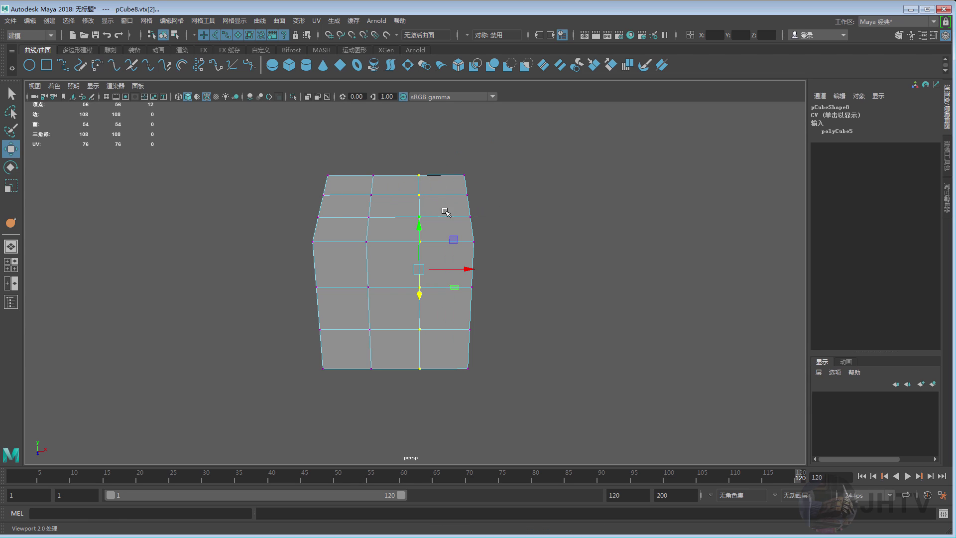
{"action": "middle_click_drag", "start_coordinate": [449, 207], "coordinate": [463, 200], "text": "alt"}
{"action": "mouse_move", "coordinate": [464, 201]}
{"action": "left_mouse_down", "text": "alt"}
{"action": "mouse_move", "coordinate": [491, 207]}
{"action": "mouse_move", "coordinate": [477, 193]}
{"action": "left_mouse_up", "text": "alt"}
{"action": "left_click", "coordinate": [477, 193]}
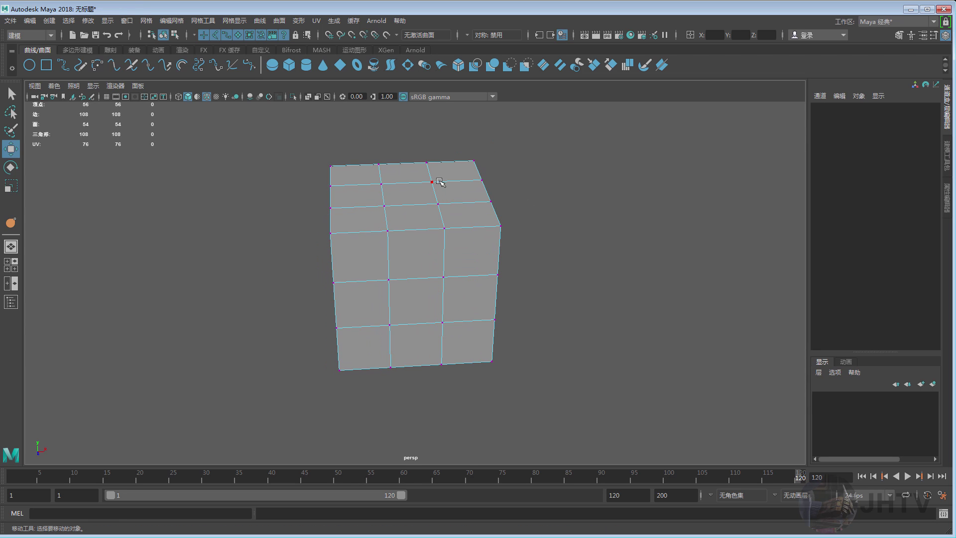
- Select the whole cube and pick its polyCube5 Subdivisions Width, Height and Depth together
{"action": "key", "text": "F8"}
{"action": "left_click_drag", "start_coordinate": [518, 224], "coordinate": [710, 238], "text": "alt"}
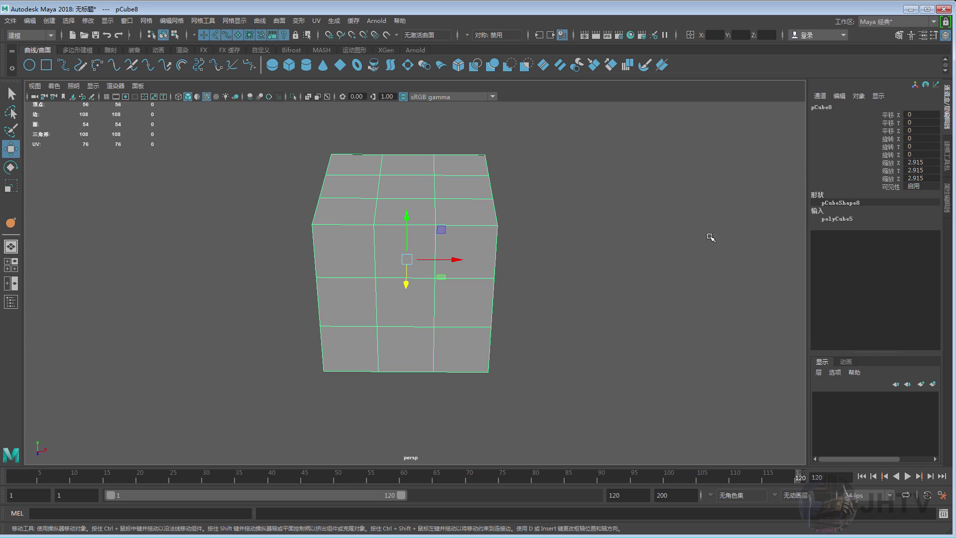
{"action": "left_click", "coordinate": [838, 220]}
{"action": "left_click_drag", "start_coordinate": [887, 250], "coordinate": [888, 266]}
- Set all three cube subdivisions to 4 and switch to face editing
{"action": "middle_click_drag", "start_coordinate": [657, 235], "coordinate": [503, 218]}
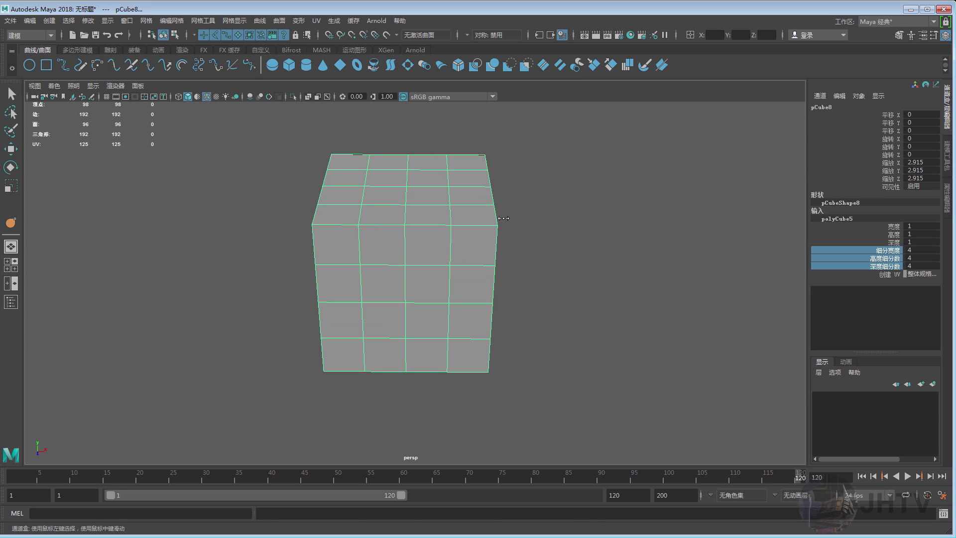
{"action": "mouse_move", "coordinate": [504, 228]}
{"action": "left_mouse_down", "text": "alt"}
{"action": "mouse_move", "coordinate": [515, 228]}
{"action": "mouse_move", "coordinate": [415, 207]}
{"action": "left_mouse_up", "text": "alt"}
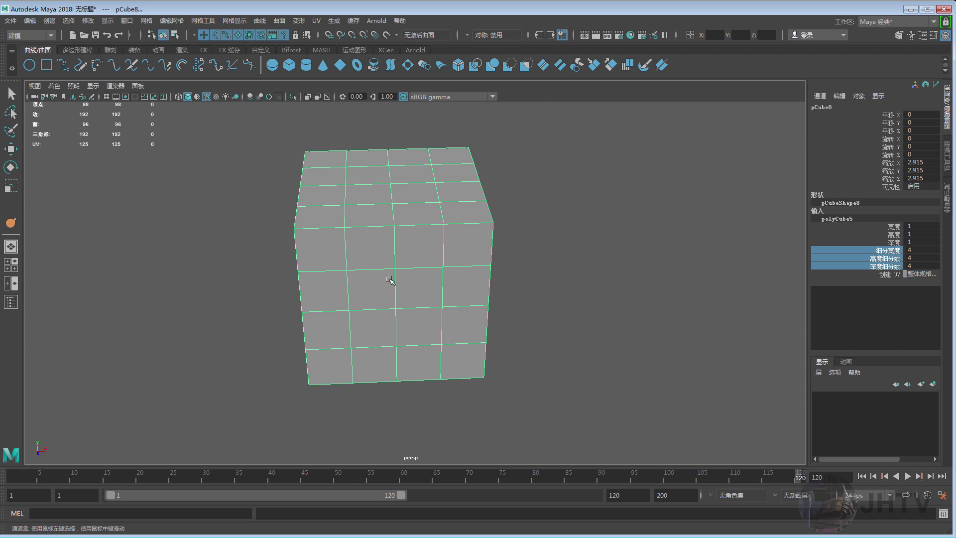
{"action": "left_click_drag", "start_coordinate": [382, 218], "coordinate": [422, 161], "text": "alt"}
{"action": "right_click", "coordinate": [422, 162]}
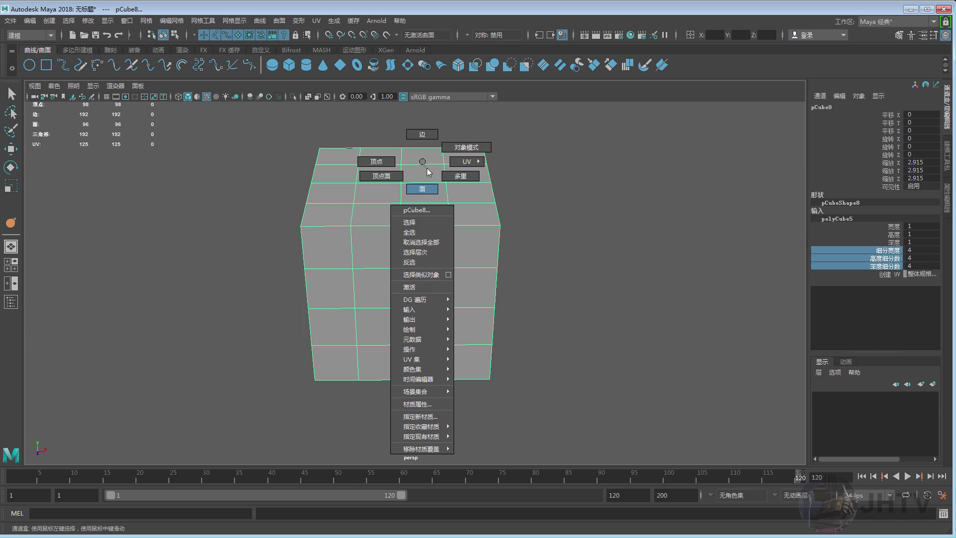
{"action": "right_click_drag", "start_coordinate": [427, 171], "coordinate": [422, 189]}
- In front view, pull the cube's top-right vertices up and to the right
{"action": "key", "text": "space"}
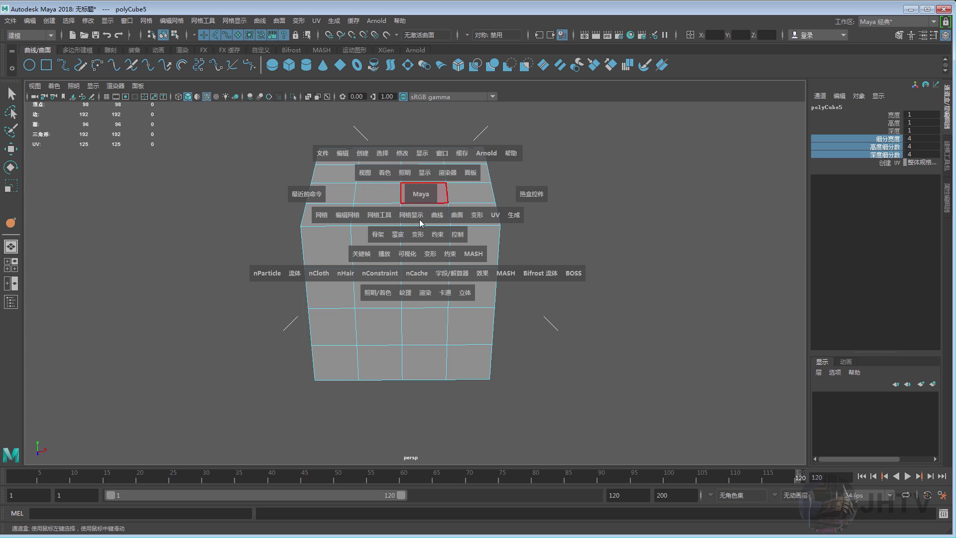
{"action": "left_click", "coordinate": [421, 222]}
{"action": "scroll", "coordinate": [421, 227], "scroll_direction": "up", "scroll_amount": 2}
{"action": "right_click_drag", "start_coordinate": [461, 206], "coordinate": [429, 208]}
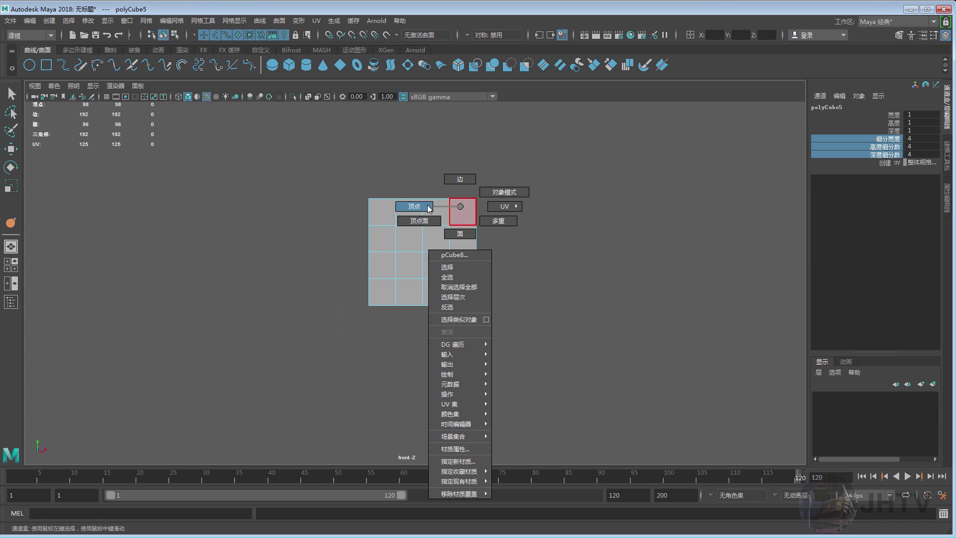
{"action": "key", "text": "w"}
{"action": "mouse_move", "coordinate": [446, 185]}
{"action": "left_mouse_down"}
{"action": "mouse_move", "coordinate": [486, 209]}
{"action": "mouse_move", "coordinate": [516, 173]}
{"action": "left_mouse_up"}
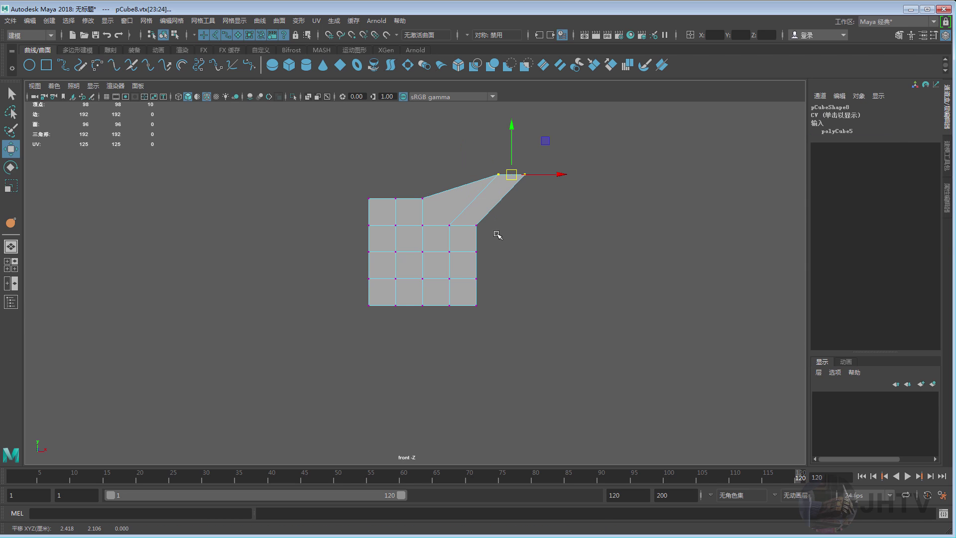
- Extrude the right column of faces and pull it outward into an arm
{"action": "key", "text": "space"}
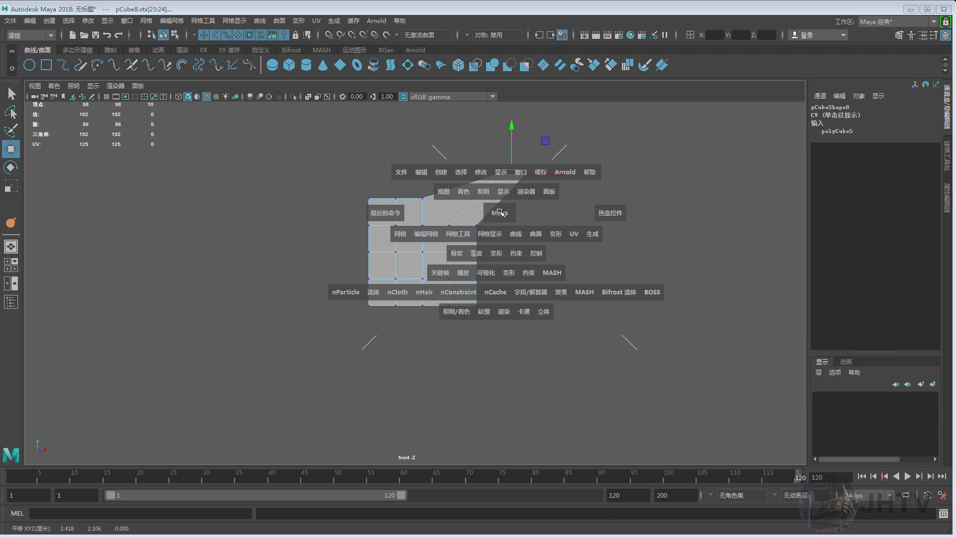
{"action": "left_click_drag", "start_coordinate": [495, 209], "coordinate": [496, 188]}
{"action": "right_click_drag", "start_coordinate": [545, 184], "coordinate": [546, 209]}
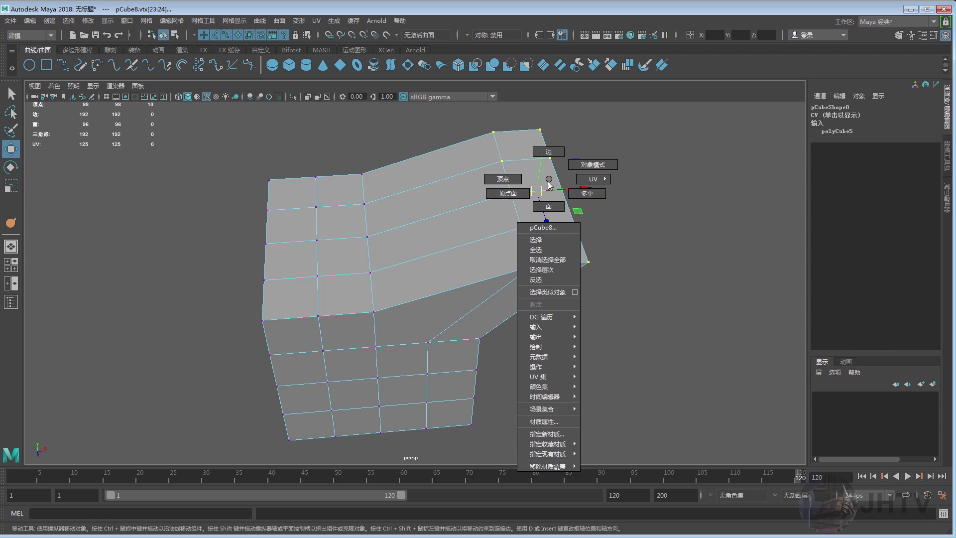
{"action": "left_click", "coordinate": [521, 147]}
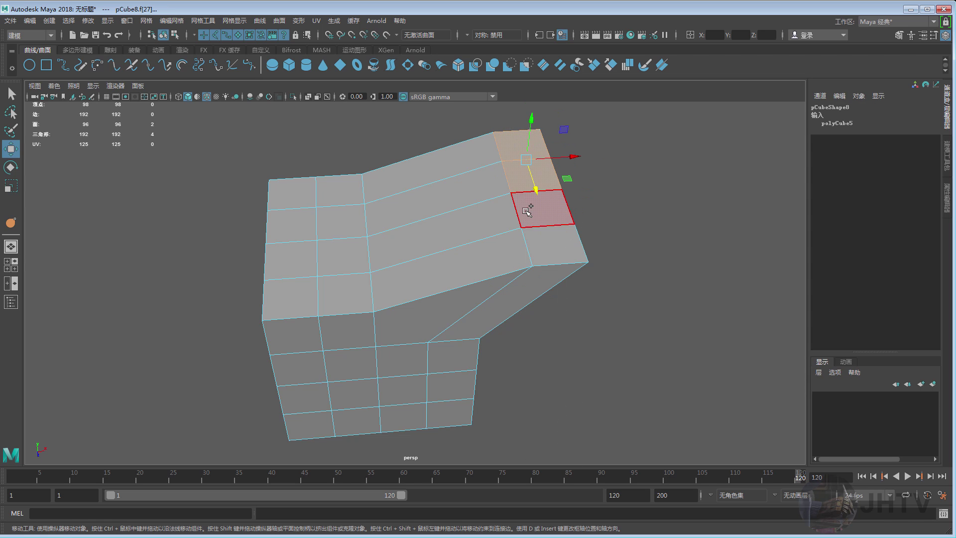
{"action": "left_click_drag", "start_coordinate": [529, 213], "coordinate": [546, 229], "text": "shift"}
{"action": "right_click_drag", "start_coordinate": [542, 219], "coordinate": [537, 214], "text": "shift"}
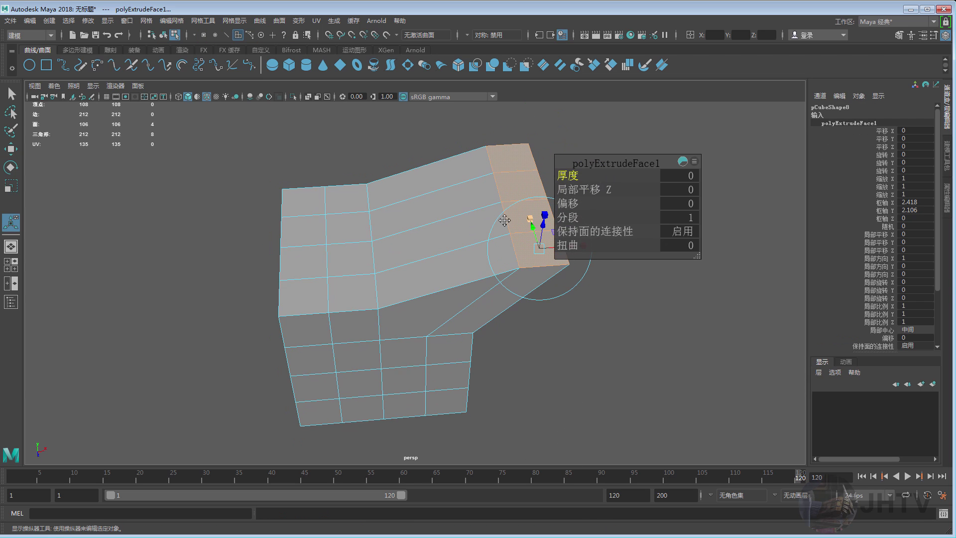
{"action": "mouse_move", "coordinate": [537, 214]}
{"action": "left_mouse_down", "text": "alt"}
{"action": "mouse_move", "coordinate": [508, 239]}
{"action": "mouse_move", "coordinate": [435, 193]}
{"action": "mouse_move", "coordinate": [486, 187]}
{"action": "left_mouse_up", "text": "alt"}
- Extrude a single top face of the arm upward into a column
{"action": "left_click", "coordinate": [489, 182]}
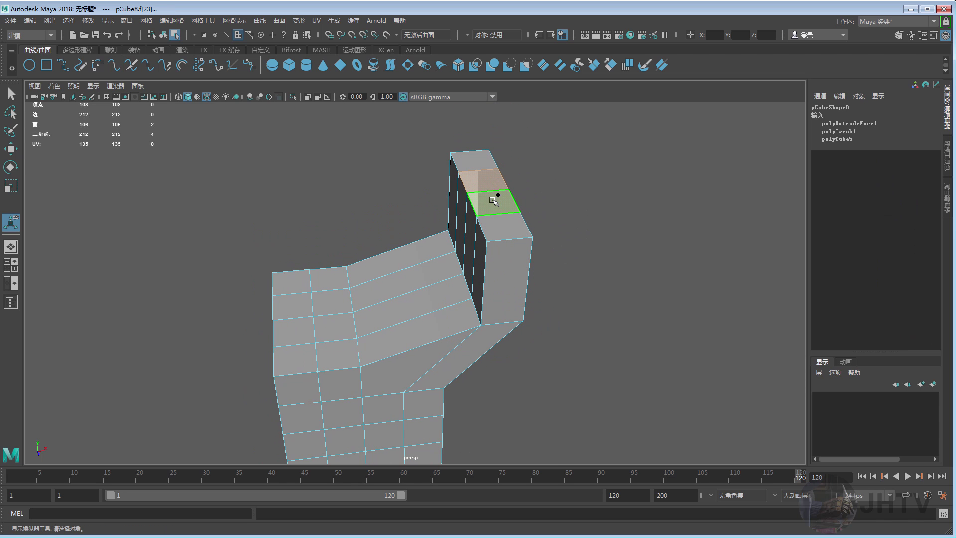
{"action": "key", "text": "ctrl+e"}
{"action": "left_click_drag", "start_coordinate": [482, 164], "coordinate": [493, 132]}
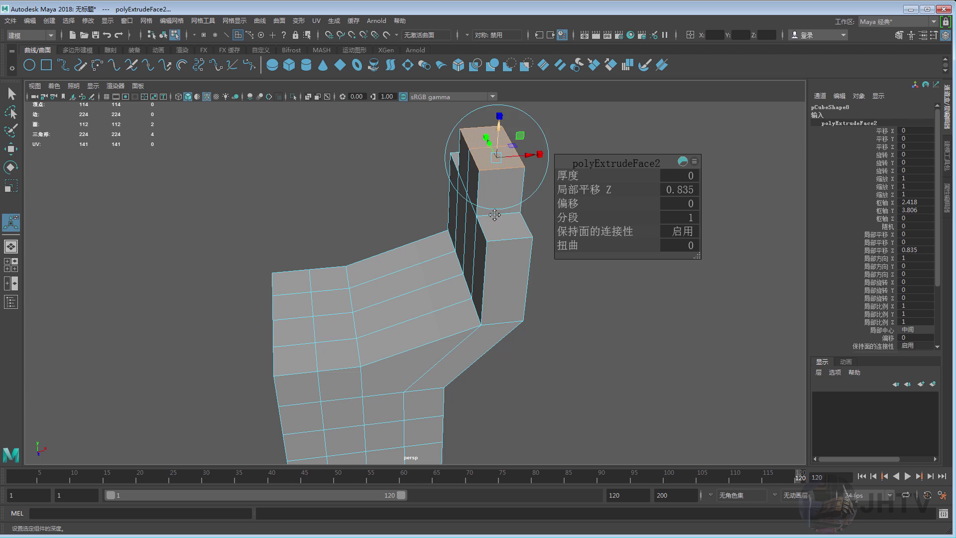
{"action": "key", "text": "w"}
{"action": "mouse_move", "coordinate": [498, 209]}
{"action": "left_mouse_down", "text": "alt"}
{"action": "mouse_move", "coordinate": [509, 217]}
{"action": "mouse_move", "coordinate": [561, 207]}
{"action": "mouse_move", "coordinate": [465, 213]}
{"action": "mouse_move", "coordinate": [421, 230]}
{"action": "left_mouse_up", "text": "alt"}
{"action": "left_click", "coordinate": [561, 207]}
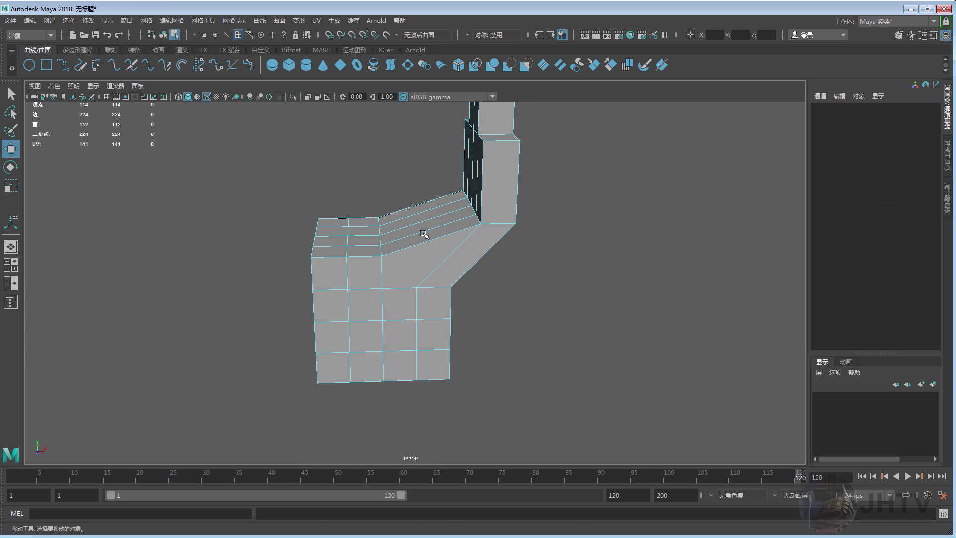
- In front view, delete the left two columns of faces
{"action": "right_click", "coordinate": [419, 236]}
{"action": "left_click", "coordinate": [418, 263]}
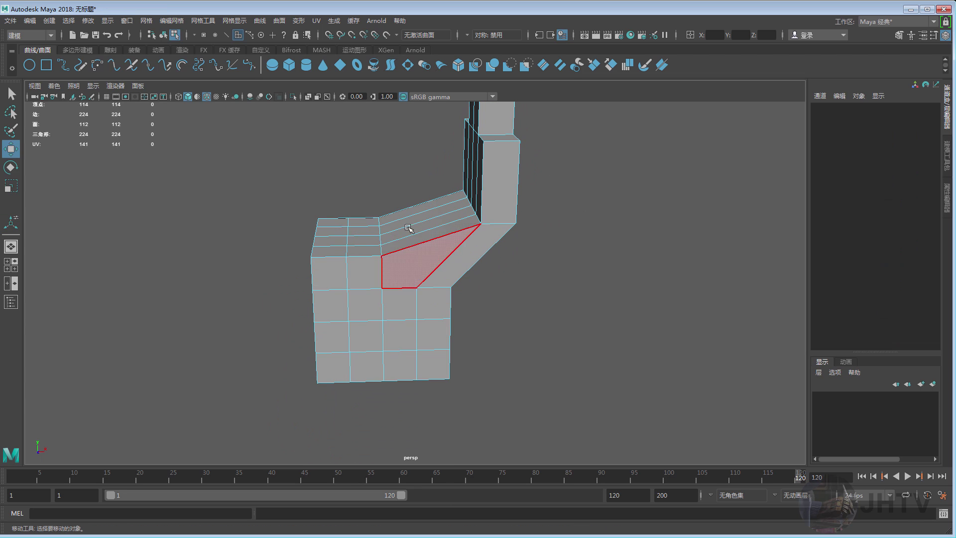
{"action": "key", "text": "space"}
{"action": "left_click", "coordinate": [406, 250]}
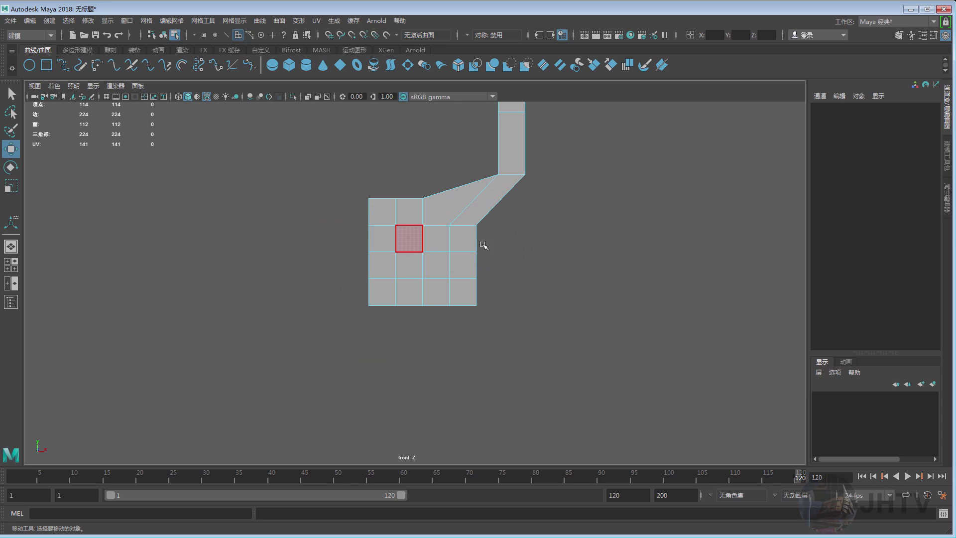
{"action": "left_click_drag", "start_coordinate": [345, 173], "coordinate": [391, 387]}
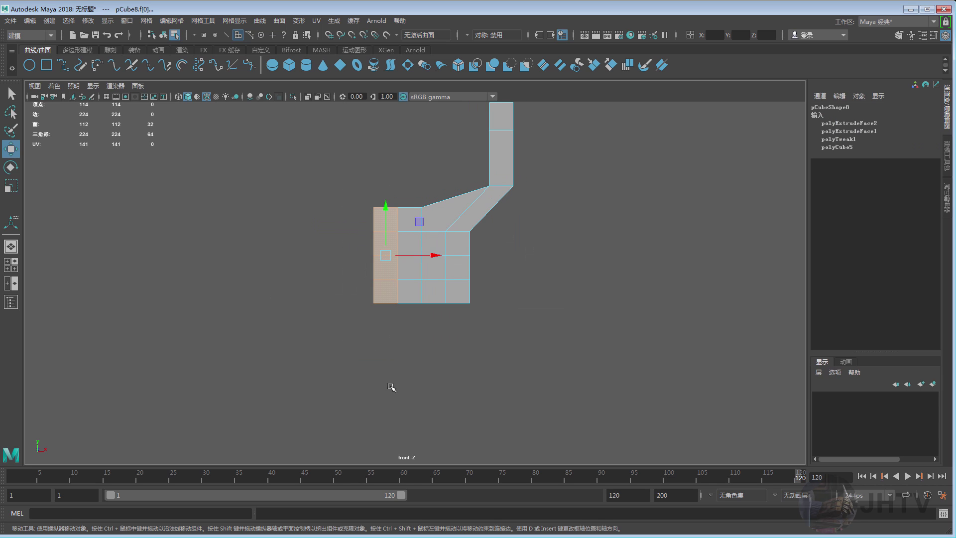
{"action": "left_click_drag", "start_coordinate": [338, 163], "coordinate": [422, 369]}
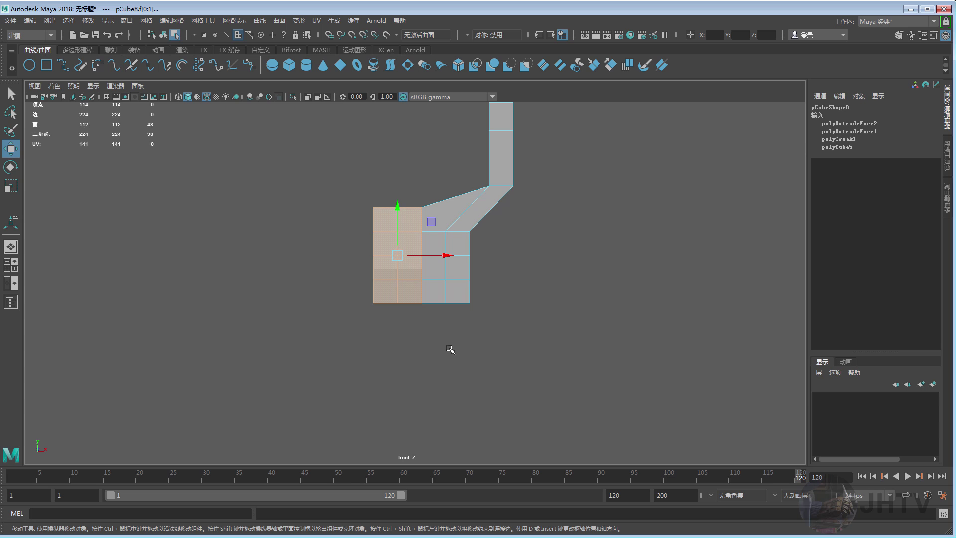
{"action": "key", "text": "Delete"}
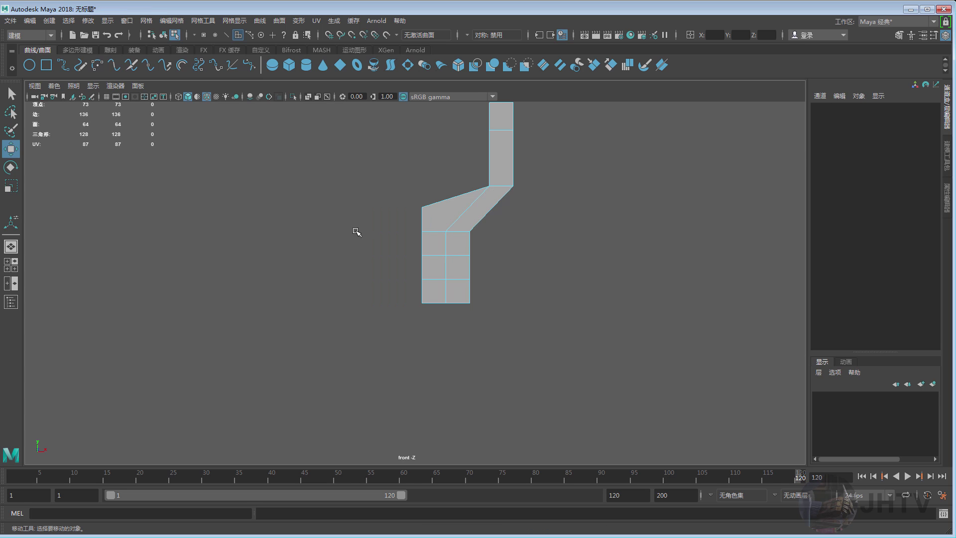
- Select the whole block and freeze its transforms
{"action": "scroll", "coordinate": [357, 229], "scroll_direction": "up", "scroll_amount": 1}
{"action": "right_click_drag", "start_coordinate": [446, 272], "coordinate": [514, 220]}
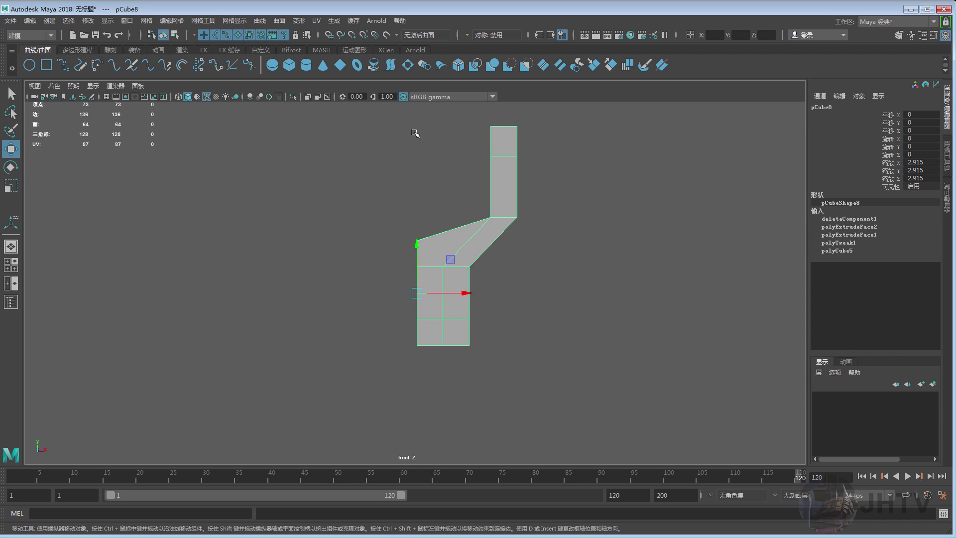
{"action": "scroll", "coordinate": [265, 50], "scroll_direction": "down", "scroll_amount": 1}
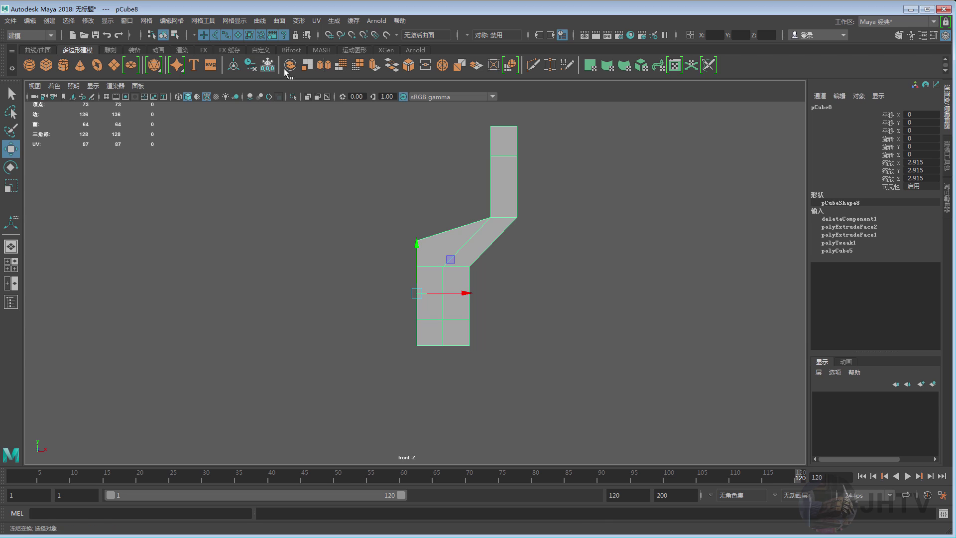
{"action": "left_click", "coordinate": [269, 64]}
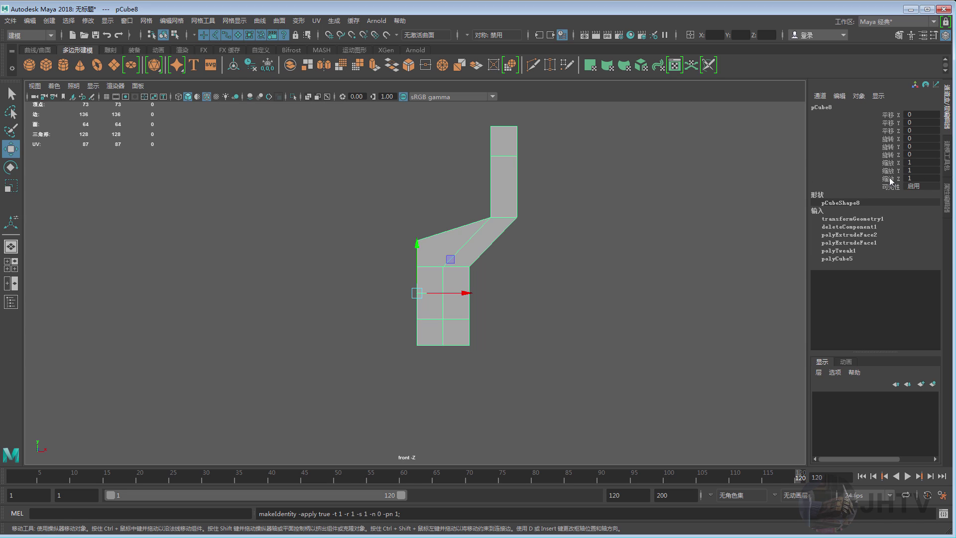
{"action": "left_click_drag", "start_coordinate": [439, 293], "coordinate": [431, 292]}
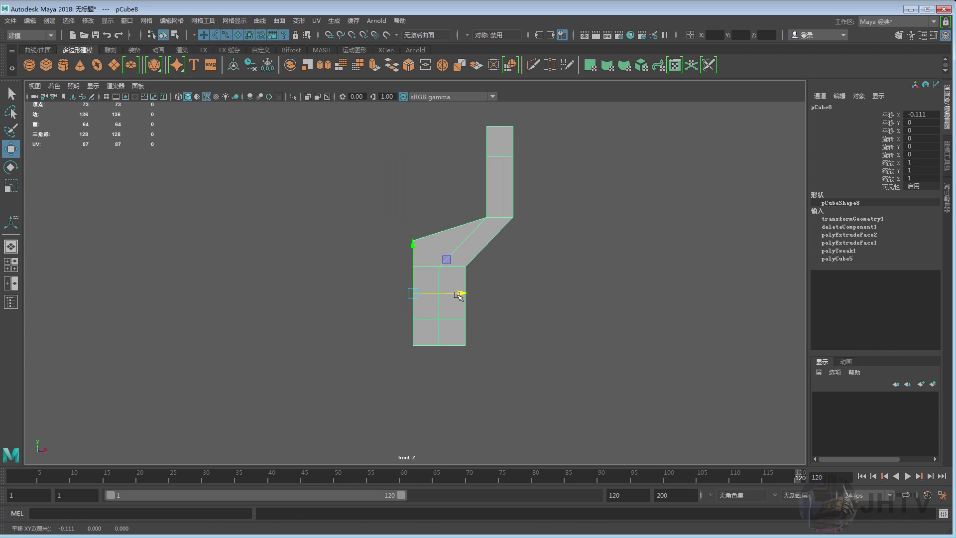
{"action": "key", "text": "ctrl+z"}
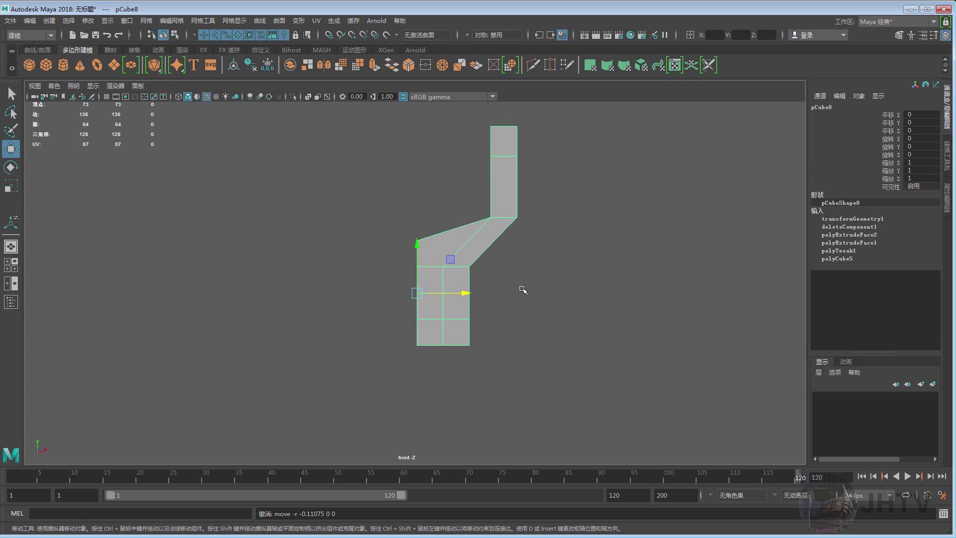
- Duplicate the block, mirror the copy with Scale X -1, and select both halves
{"action": "key", "text": "ctrl+d"}
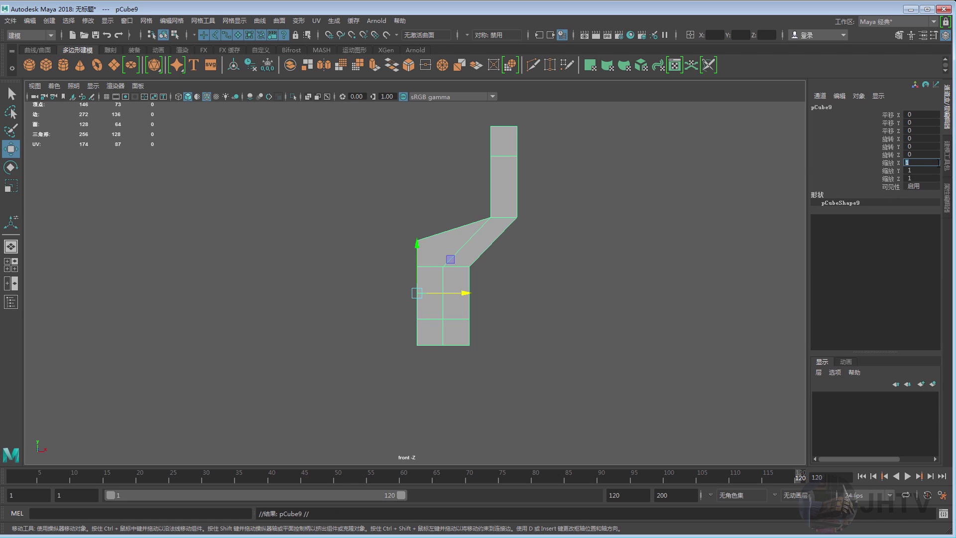
{"action": "type", "text": "-1"}
{"action": "key", "text": "Return"}
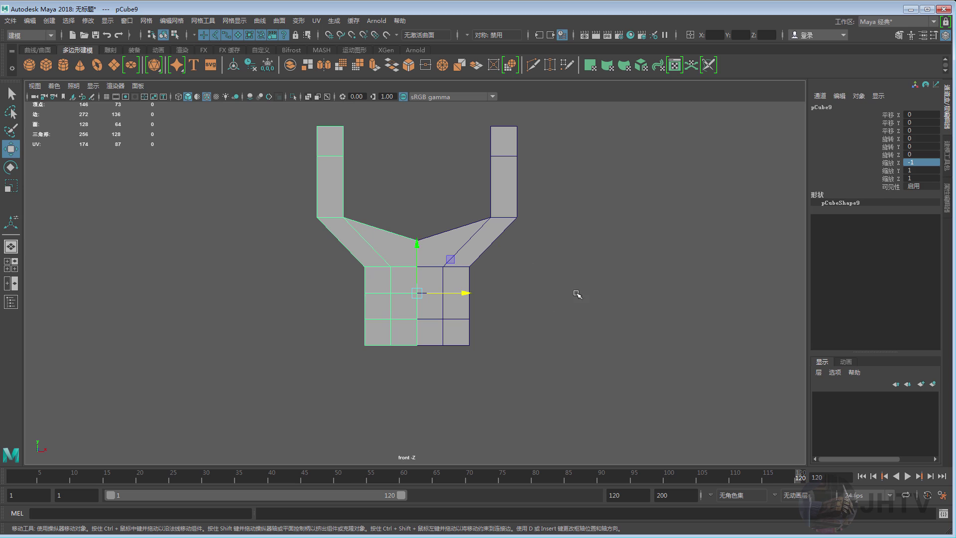
{"action": "left_click", "coordinate": [577, 294]}
{"action": "left_click", "coordinate": [428, 262]}
{"action": "left_click", "coordinate": [402, 254], "text": "shift"}
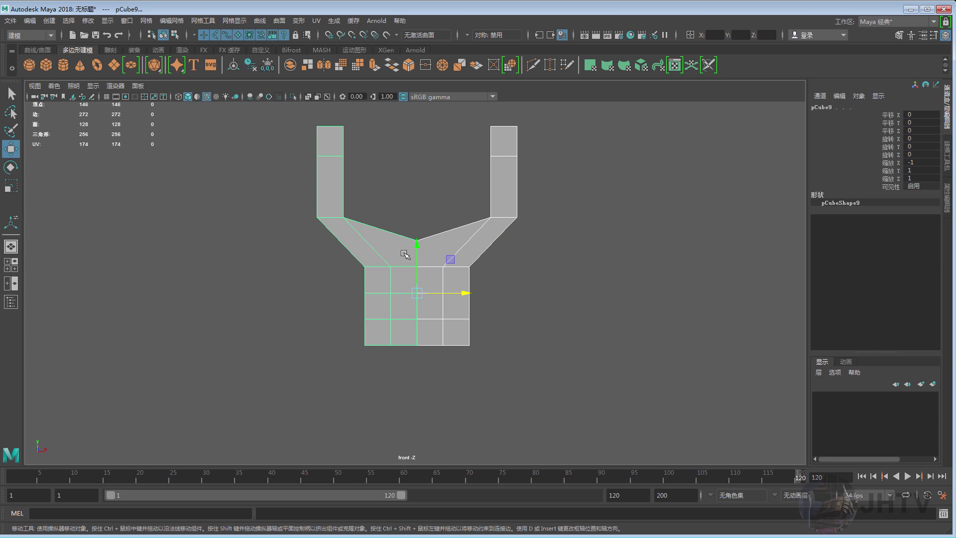
- Combine the two halves and merge the vertices along the centre seam
{"action": "left_click", "coordinate": [292, 68]}
{"action": "right_click_drag", "start_coordinate": [433, 248], "coordinate": [386, 245]}
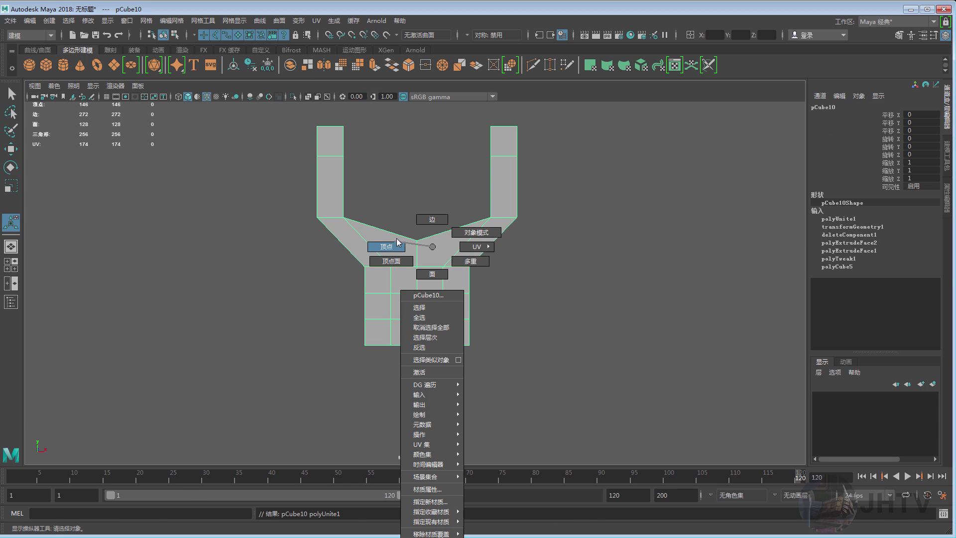
{"action": "left_click_drag", "start_coordinate": [400, 208], "coordinate": [433, 342]}
{"action": "right_click", "coordinate": [416, 230], "text": "shift"}
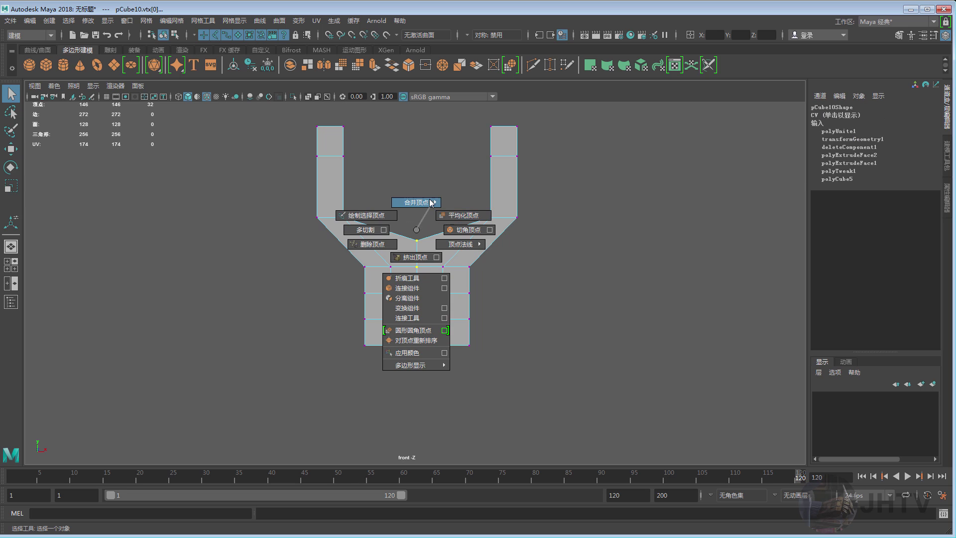
{"action": "left_click", "coordinate": [493, 187]}
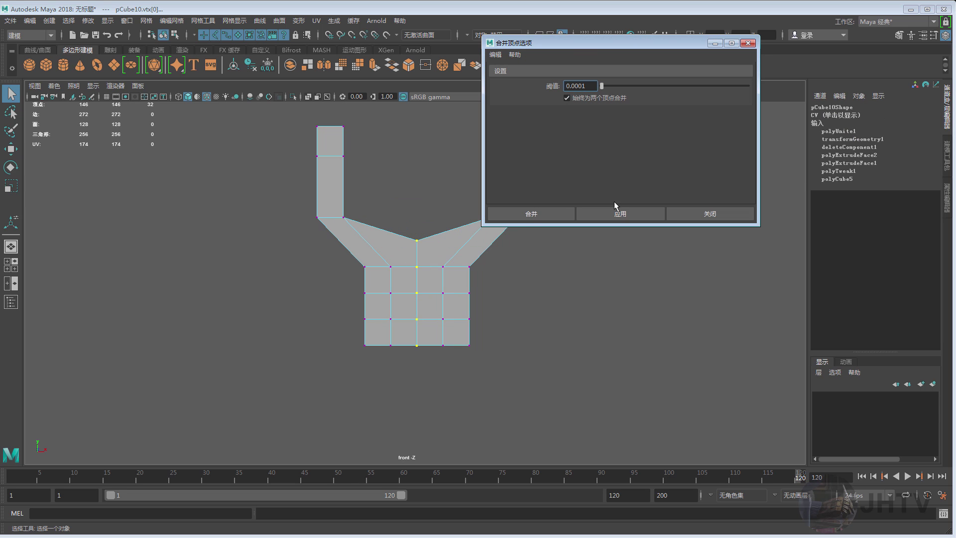
{"action": "left_click", "coordinate": [619, 213]}
{"action": "left_click", "coordinate": [710, 214]}
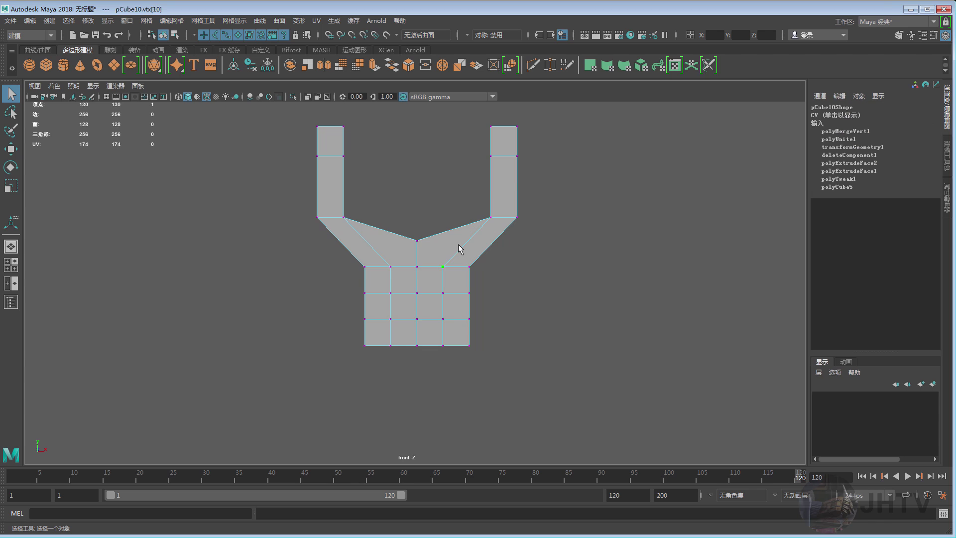
- Orbit and zoom in perspective to inspect the merged centre of the combined mesh
{"action": "key", "text": "space"}
{"action": "left_click_drag", "start_coordinate": [459, 249], "coordinate": [453, 214]}
{"action": "left_click_drag", "start_coordinate": [498, 288], "coordinate": [449, 278], "text": "alt"}
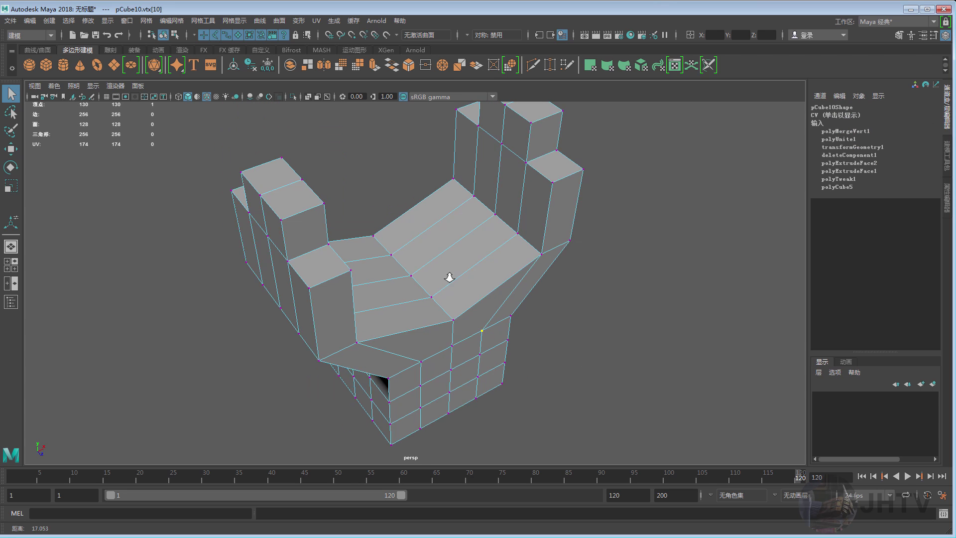
{"action": "scroll", "coordinate": [449, 278], "scroll_direction": "up", "scroll_amount": 1}
{"action": "scroll", "coordinate": [448, 271], "scroll_direction": "up", "scroll_amount": 1}
{"action": "scroll", "coordinate": [434, 269], "scroll_direction": "up", "scroll_amount": 1}
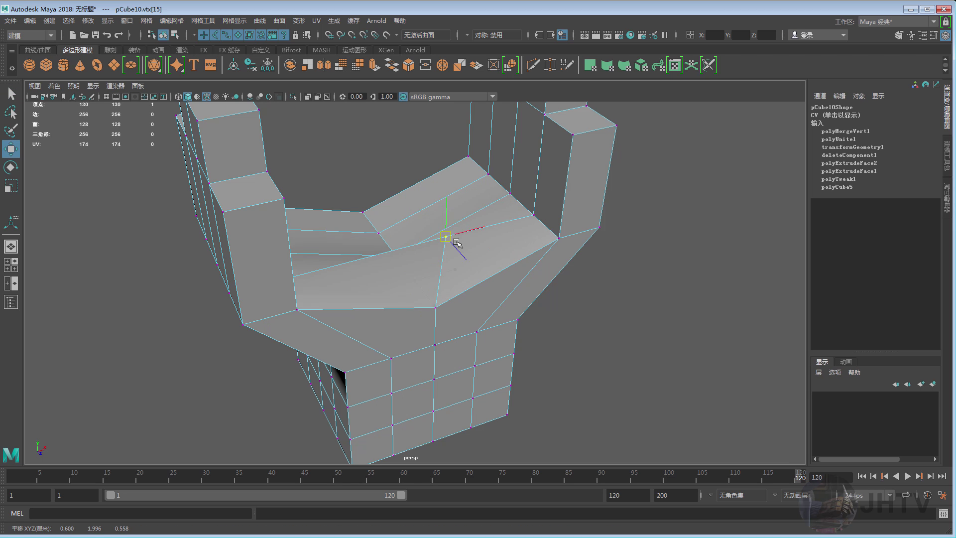
{"action": "key", "text": "w"}
{"action": "left_click_drag", "start_coordinate": [432, 289], "coordinate": [414, 255], "text": "alt"}
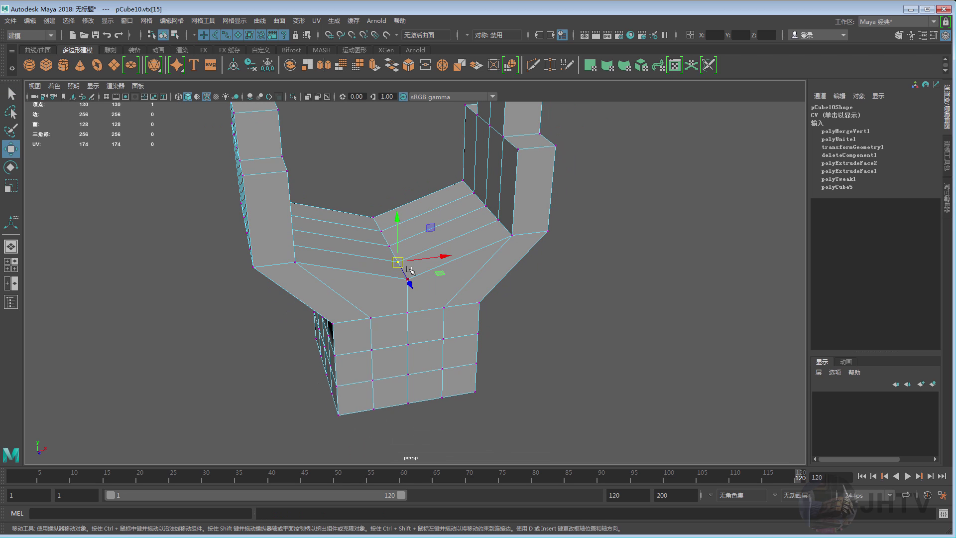
- Undo the merge and combine, then delete the mirrored left half
{"action": "key", "text": "ctrl+z"}
{"action": "key", "text": "ctrl+z"}
{"action": "key", "text": "ctrl+z"}
{"action": "key", "text": "ctrl+z"}
{"action": "key", "text": "ctrl+z"}
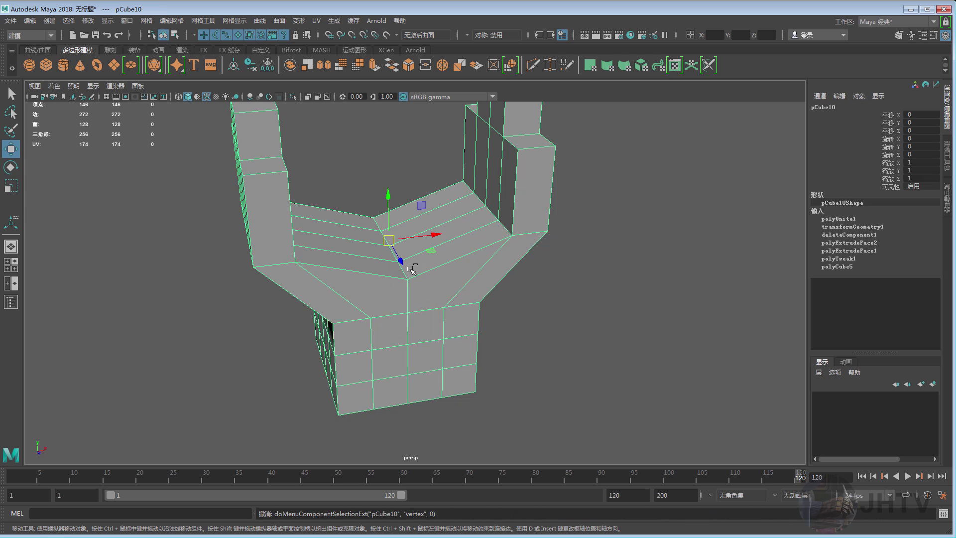
{"action": "key", "text": "ctrl+z"}
{"action": "key", "text": "ctrl+z"}
{"action": "key", "text": "ctrl+z"}
{"action": "left_click_drag", "start_coordinate": [413, 255], "coordinate": [433, 239], "text": "alt"}
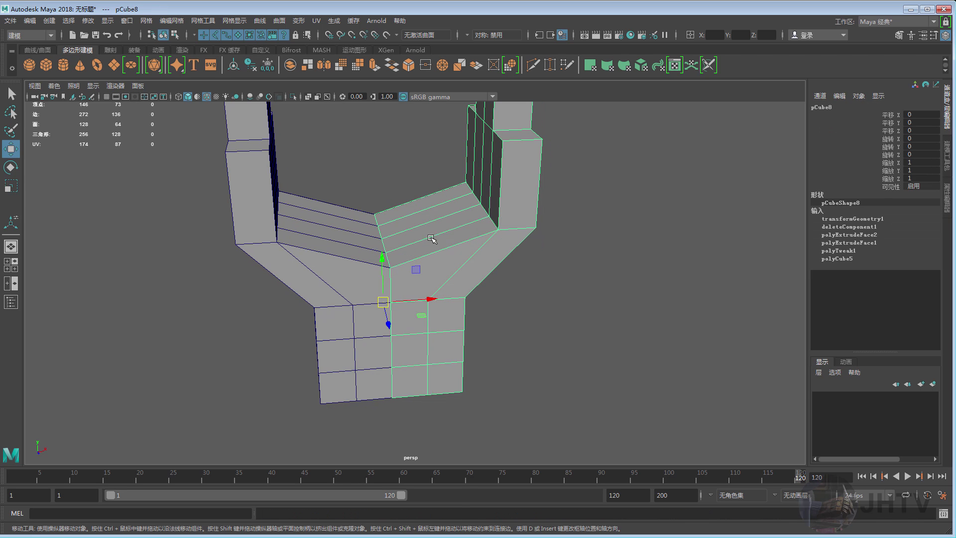
{"action": "right_click", "coordinate": [433, 234]}
{"action": "left_click", "coordinate": [325, 243]}
{"action": "key", "text": "Delete"}
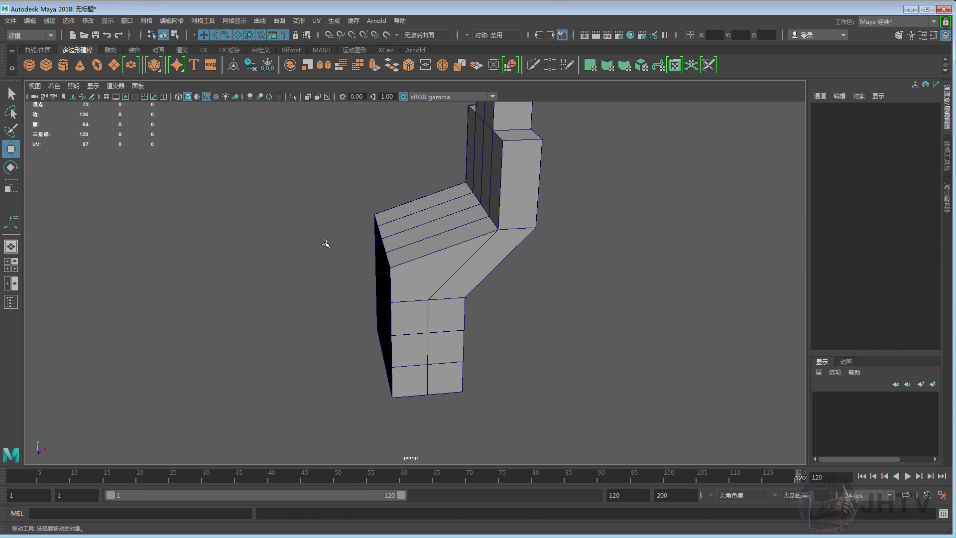
- Select the bent block and bring up the Mirror options
{"action": "left_click", "coordinate": [433, 236]}
{"action": "left_click_drag", "start_coordinate": [434, 236], "coordinate": [404, 245], "text": "alt"}
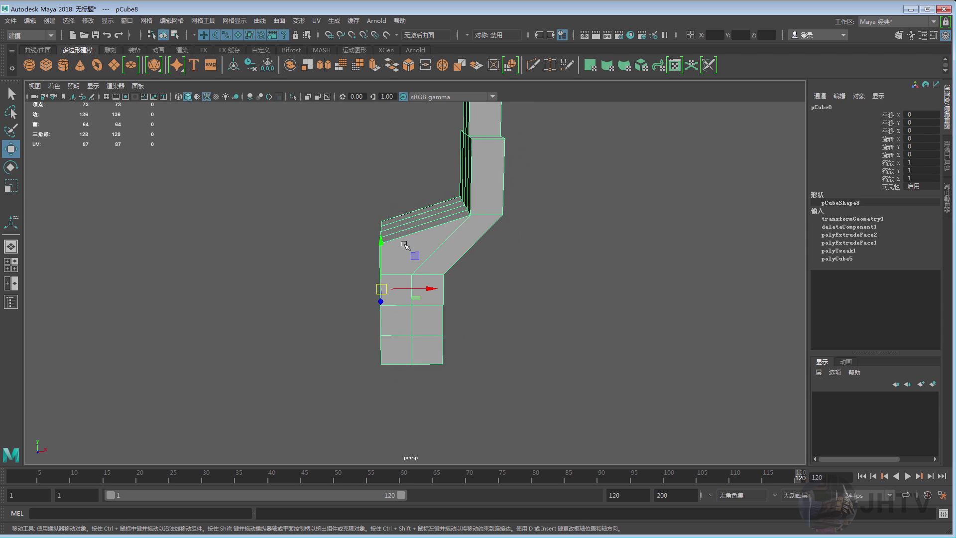
{"action": "right_click_drag", "start_coordinate": [429, 223], "coordinate": [450, 337], "text": "shift"}
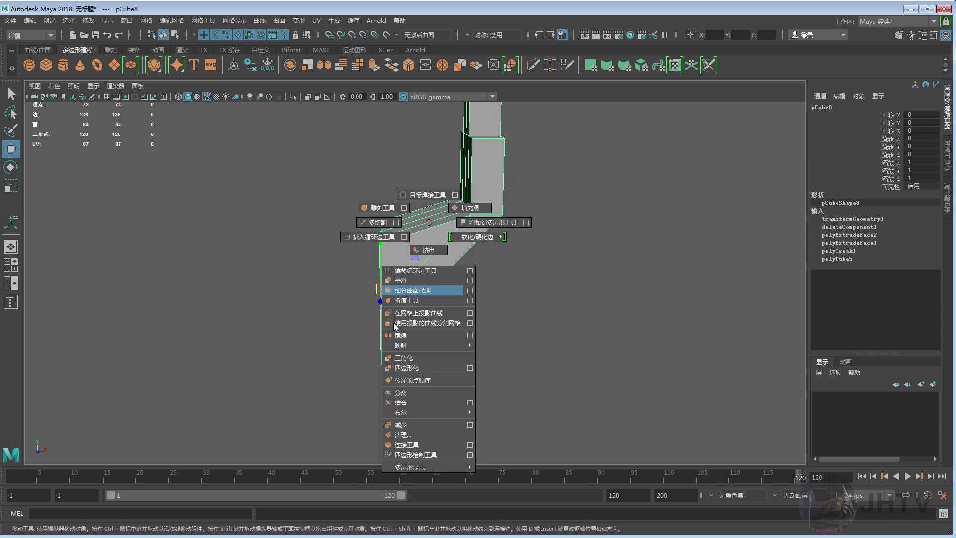
{"action": "left_click", "coordinate": [470, 335]}
{"action": "left_click_drag", "start_coordinate": [416, 249], "coordinate": [392, 281], "text": "alt"}
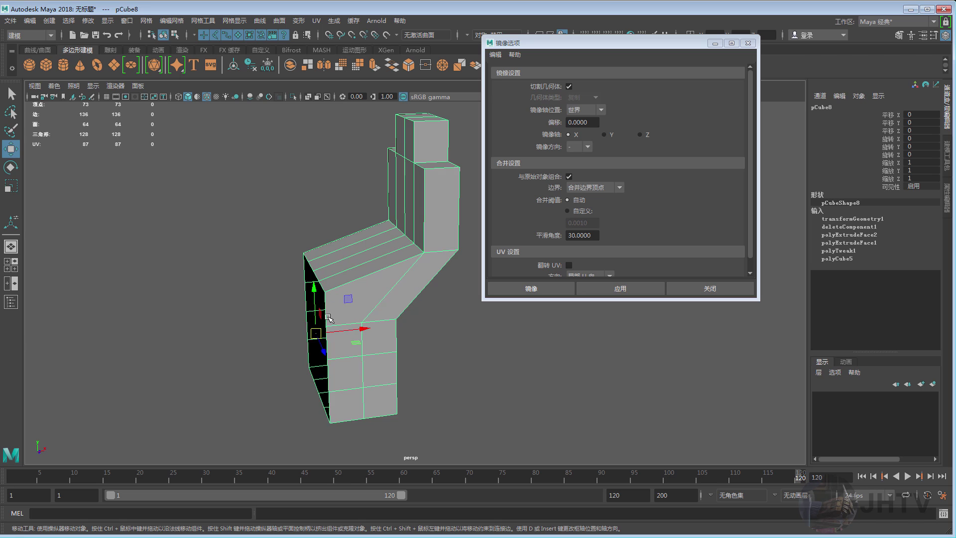
{"action": "left_click_drag", "start_coordinate": [327, 318], "coordinate": [320, 315], "text": "alt"}
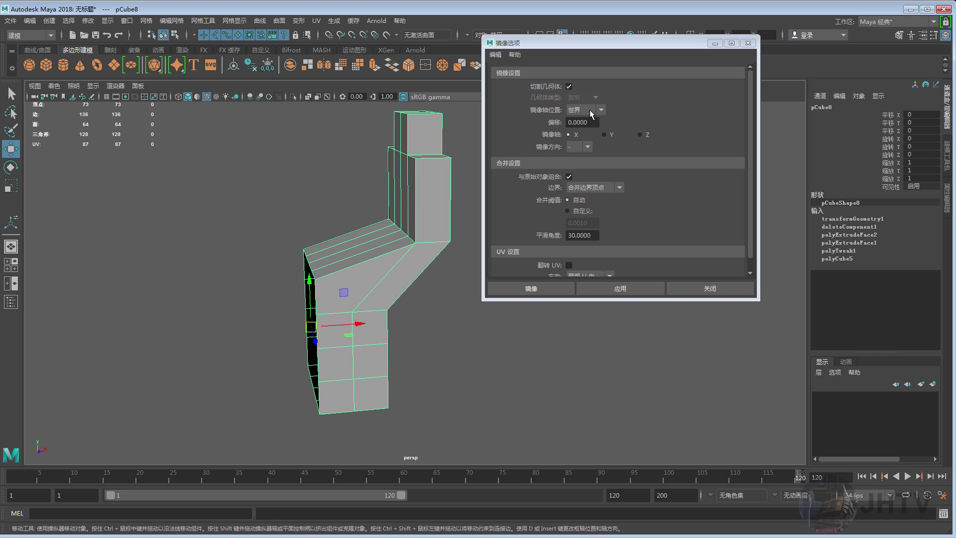
- Set the Move tool's axis orientation to World
{"action": "double_click", "coordinate": [10, 148]}
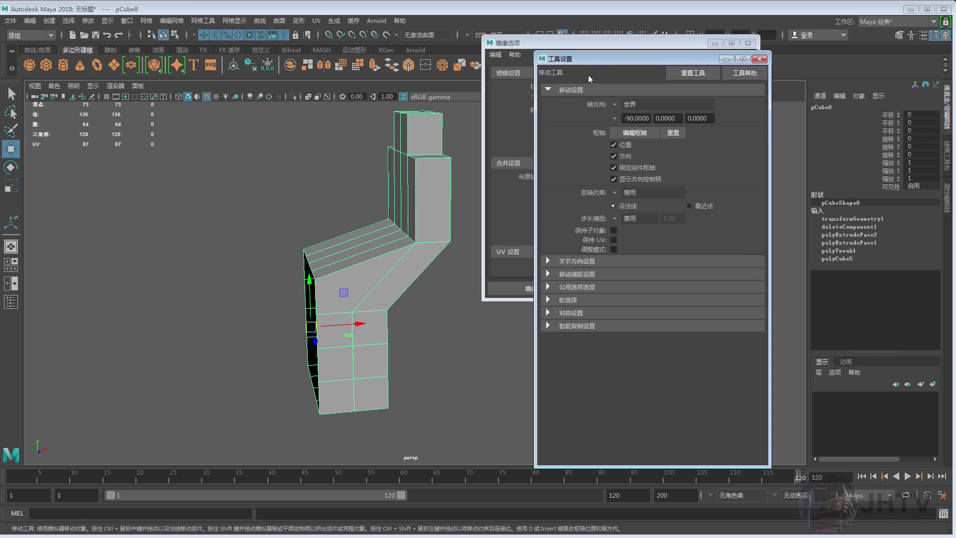
{"action": "left_click_drag", "start_coordinate": [518, 60], "coordinate": [113, 49]}
{"action": "left_click", "coordinate": [177, 91]}
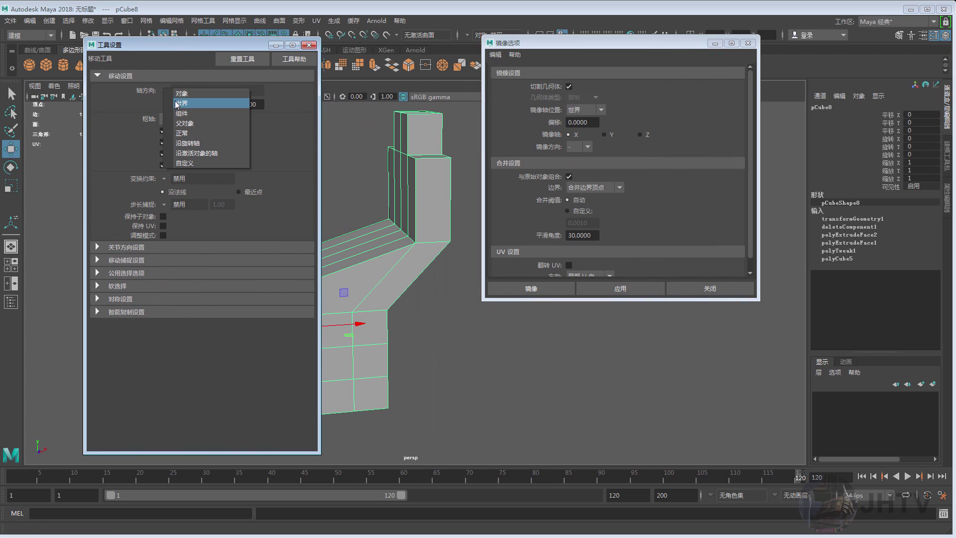
{"action": "left_click", "coordinate": [177, 104]}
{"action": "left_click", "coordinate": [308, 45]}
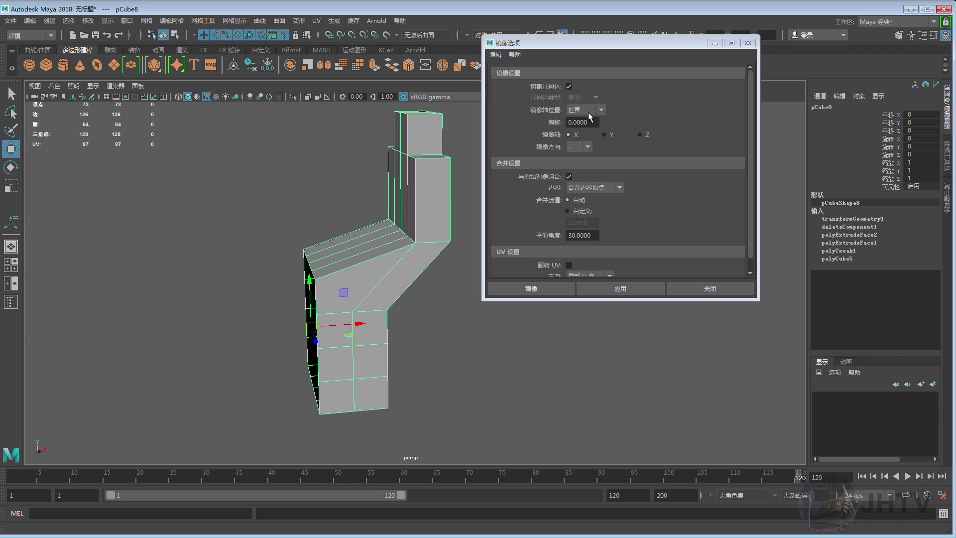
- Mirror the block across world X with Merge Border Vertices kept on
{"action": "left_click_drag", "start_coordinate": [358, 329], "coordinate": [325, 328], "text": "alt"}
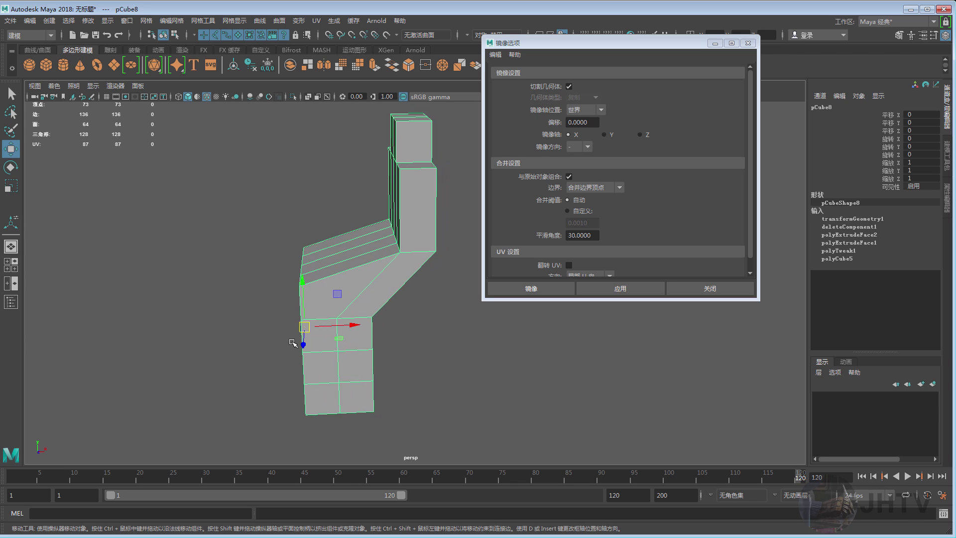
{"action": "left_click_drag", "start_coordinate": [292, 343], "coordinate": [314, 342], "text": "alt"}
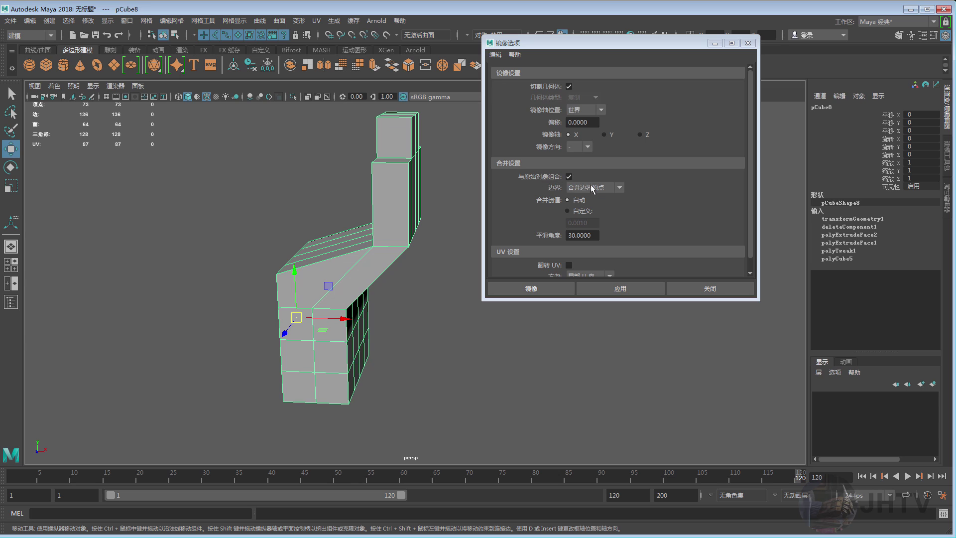
{"action": "left_click", "coordinate": [621, 187]}
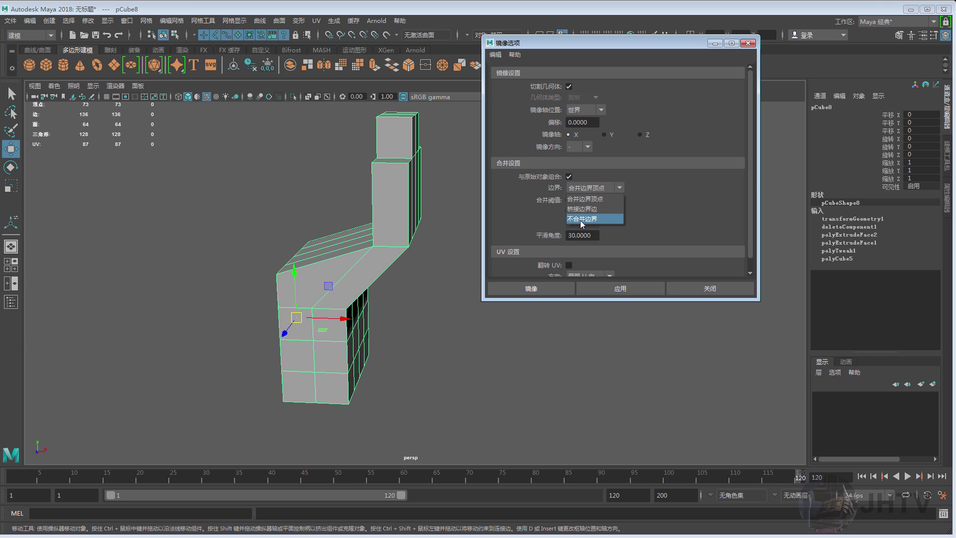
{"action": "left_click", "coordinate": [592, 200]}
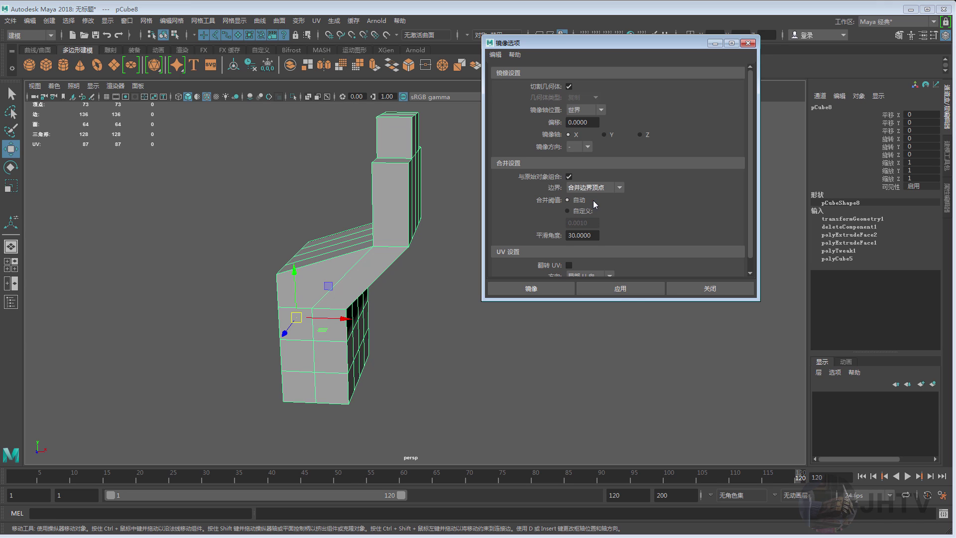
{"action": "left_click", "coordinate": [616, 295]}
{"action": "left_click", "coordinate": [717, 293]}
{"action": "mouse_move", "coordinate": [413, 260]}
{"action": "left_mouse_down", "text": "alt"}
{"action": "mouse_move", "coordinate": [480, 261]}
{"action": "mouse_move", "coordinate": [548, 209]}
{"action": "mouse_move", "coordinate": [470, 225]}
{"action": "left_mouse_up", "text": "alt"}
- Delete the U-shaped mesh and create a new default polygon cube
{"action": "key", "text": "w"}
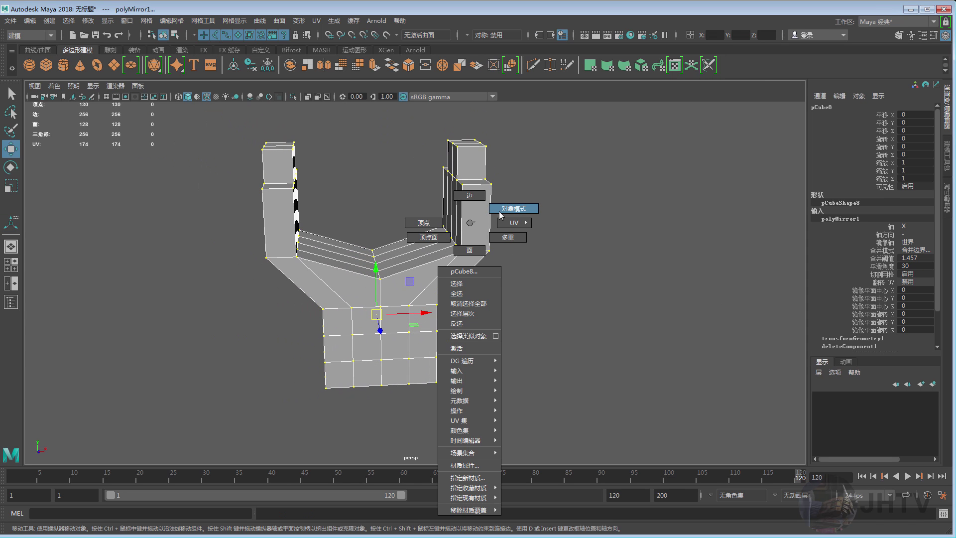
{"action": "right_click_drag", "start_coordinate": [470, 225], "coordinate": [513, 207]}
{"action": "scroll", "coordinate": [444, 235], "scroll_direction": "up", "scroll_amount": 2}
{"action": "scroll", "coordinate": [423, 265], "scroll_direction": "up", "scroll_amount": 2}
{"action": "left_click", "coordinate": [422, 265]}
{"action": "mouse_move", "coordinate": [423, 265]}
{"action": "left_mouse_down", "text": "alt"}
{"action": "mouse_move", "coordinate": [465, 260]}
{"action": "mouse_move", "coordinate": [438, 269]}
{"action": "mouse_move", "coordinate": [424, 249]}
{"action": "mouse_move", "coordinate": [371, 237]}
{"action": "mouse_move", "coordinate": [228, 135]}
{"action": "left_mouse_up", "text": "alt"}
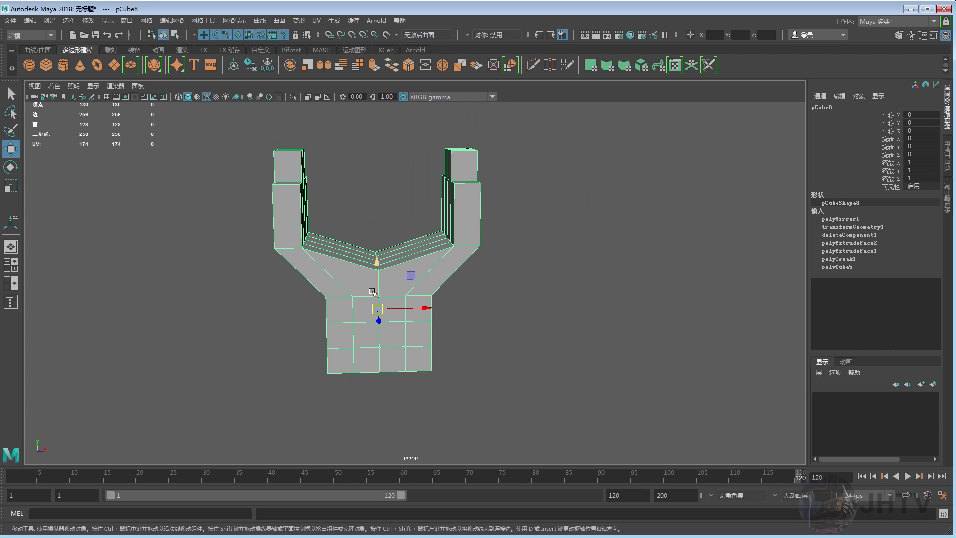
{"action": "left_click_drag", "start_coordinate": [229, 190], "coordinate": [269, 234], "text": "alt"}
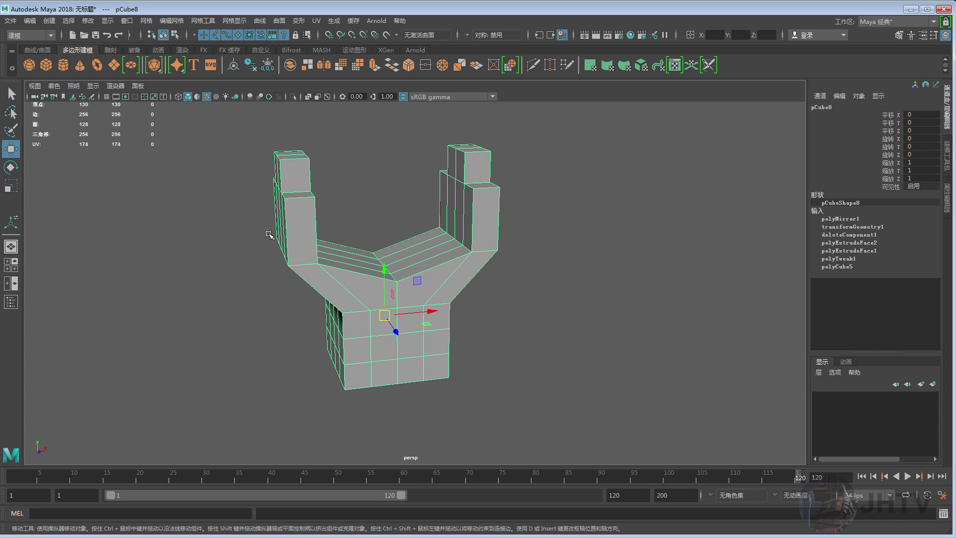
{"action": "mouse_move", "coordinate": [415, 165]}
{"action": "left_mouse_down", "text": "alt"}
{"action": "mouse_move", "coordinate": [430, 220]}
{"action": "mouse_move", "coordinate": [372, 214]}
{"action": "mouse_move", "coordinate": [480, 265]}
{"action": "left_mouse_up", "text": "alt"}
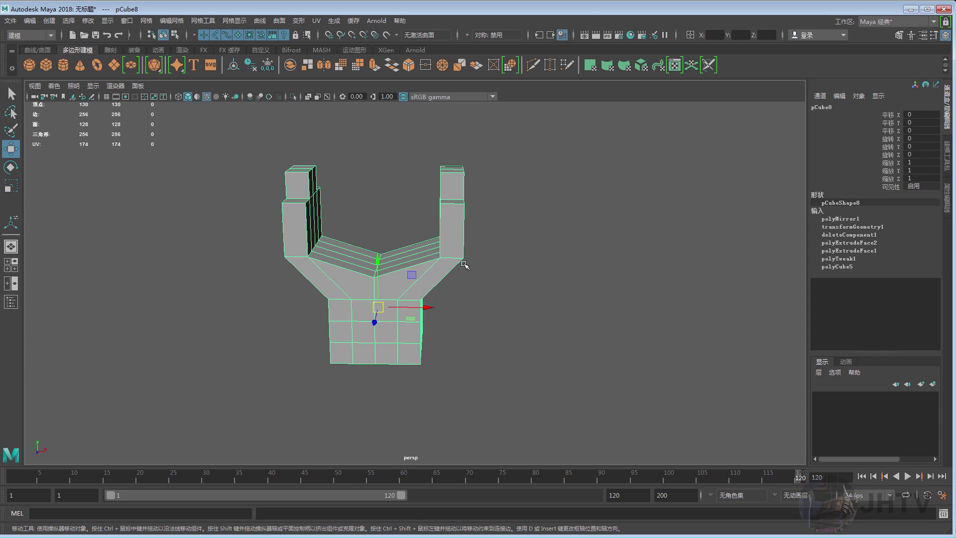
{"action": "key", "text": "Delete"}
{"action": "right_click_drag", "start_coordinate": [405, 224], "coordinate": [406, 180], "text": "shift"}
- Scale the new cube up about 7.5 times
{"action": "key", "text": "r"}
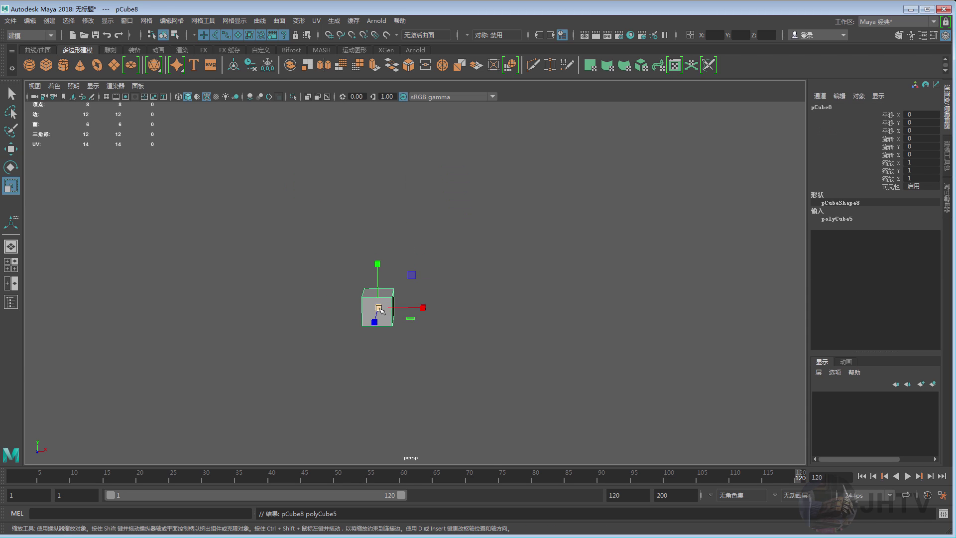
{"action": "left_click_drag", "start_coordinate": [379, 309], "coordinate": [495, 239]}
{"action": "scroll", "coordinate": [498, 239], "scroll_direction": "down", "scroll_amount": 3}
{"action": "key", "text": "w"}
- Set polyCube5 Subdivisions Width, Height and Depth to 3
{"action": "left_click", "coordinate": [837, 218]}
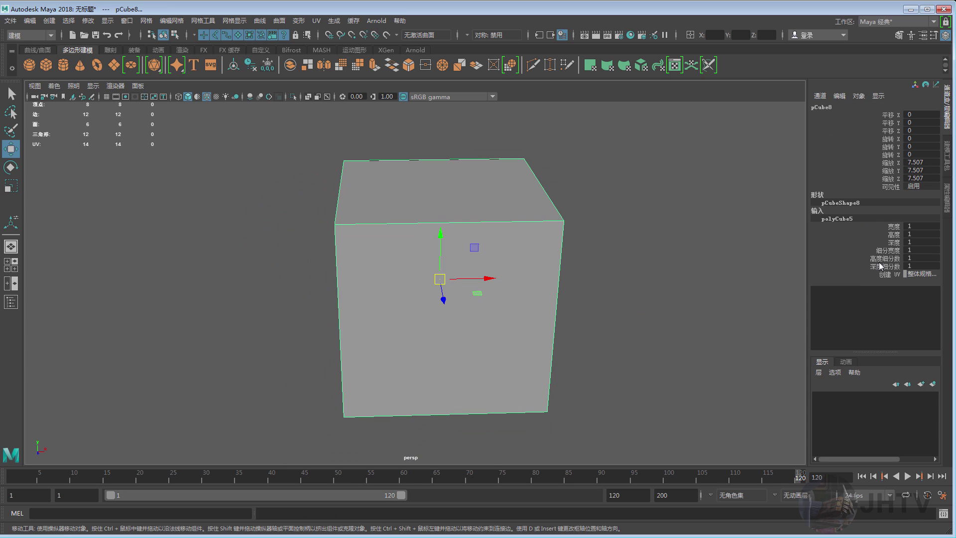
{"action": "left_click_drag", "start_coordinate": [891, 258], "coordinate": [893, 267]}
{"action": "mouse_move", "coordinate": [559, 232]}
{"action": "middle_mouse_down"}
{"action": "mouse_move", "coordinate": [568, 231]}
{"action": "mouse_move", "coordinate": [545, 228]}
{"action": "middle_mouse_up"}
{"action": "left_click_drag", "start_coordinate": [544, 228], "coordinate": [512, 239], "text": "alt"}
{"action": "key", "text": "w"}
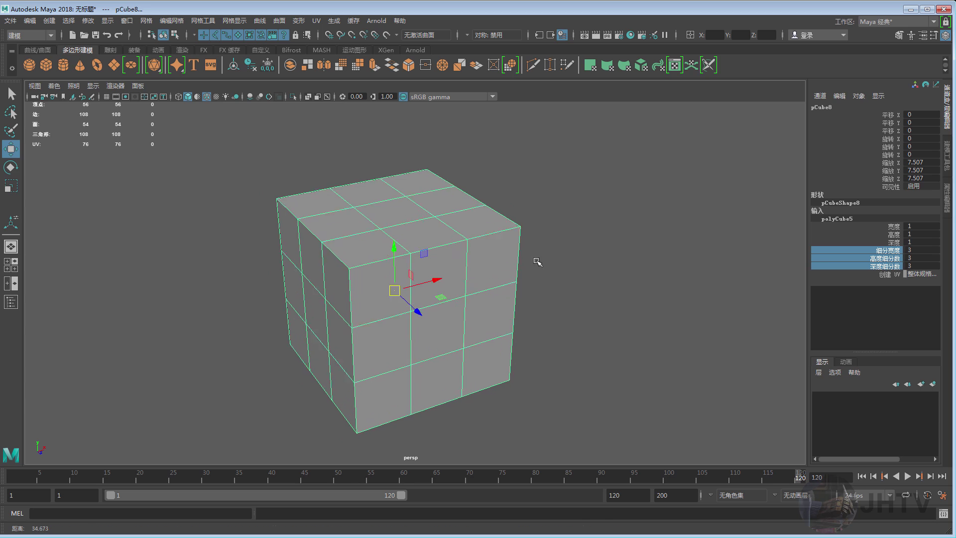
{"action": "scroll", "coordinate": [537, 262], "scroll_direction": "up", "scroll_amount": 2}
{"action": "right_click", "coordinate": [565, 187], "text": "shift"}
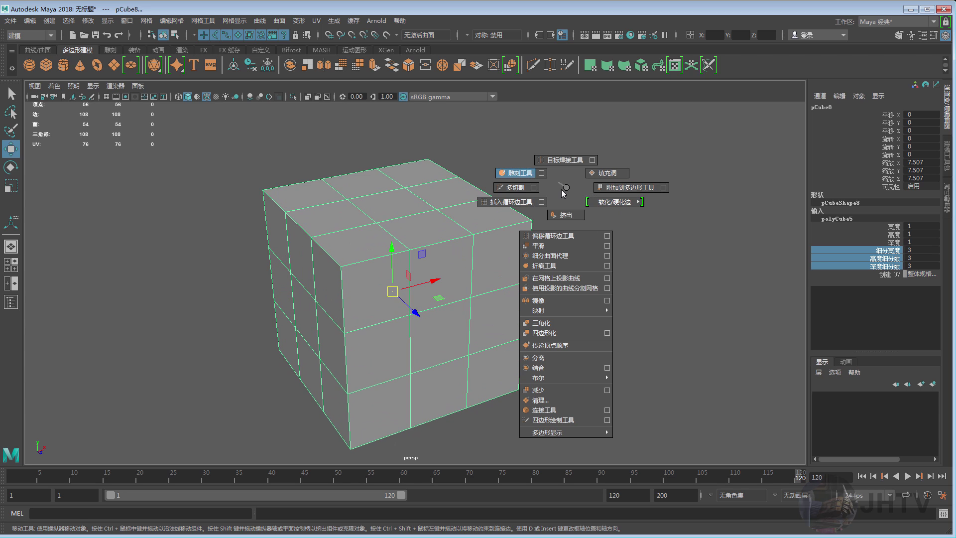
{"action": "middle_click_drag", "start_coordinate": [511, 204], "coordinate": [425, 203], "text": "alt"}
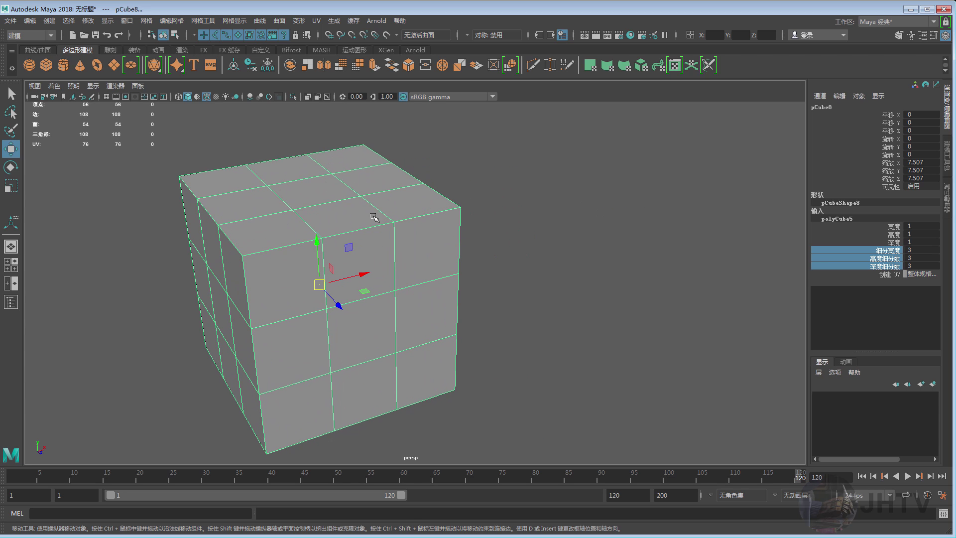
{"action": "mouse_move", "coordinate": [371, 236]}
{"action": "middle_mouse_down", "text": "alt"}
{"action": "mouse_move", "coordinate": [392, 252]}
{"action": "mouse_move", "coordinate": [375, 239]}
{"action": "middle_mouse_up", "text": "alt"}
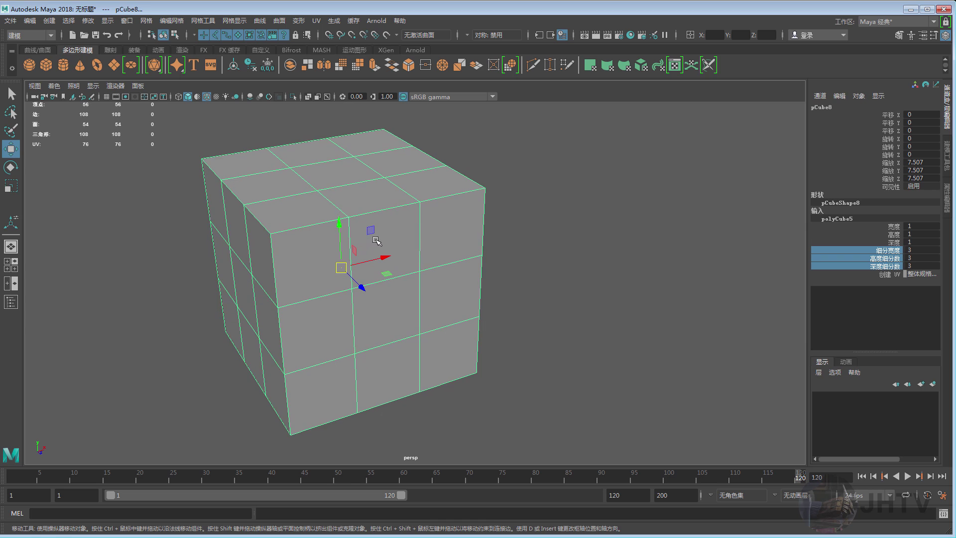
{"action": "right_click", "coordinate": [384, 185], "text": "shift"}
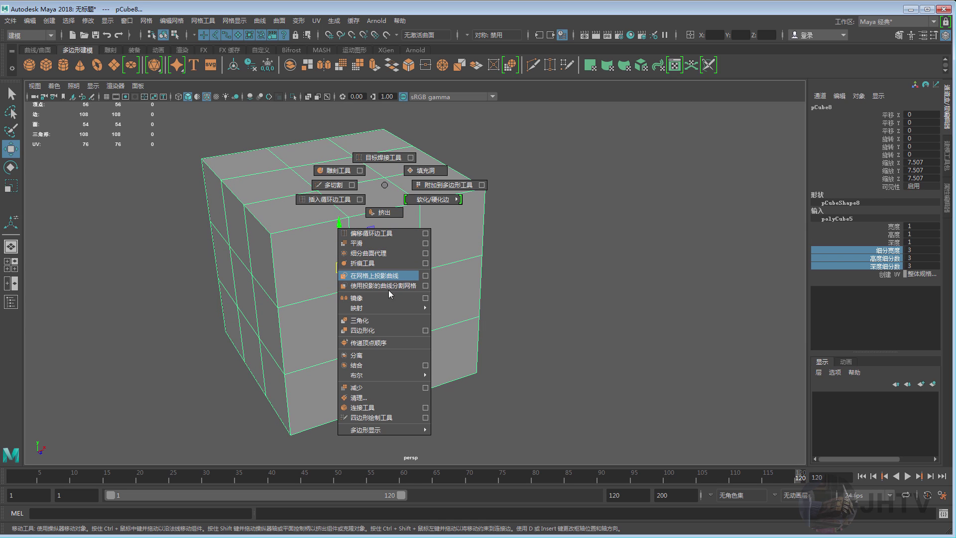
{"action": "mouse_move", "coordinate": [381, 308]}
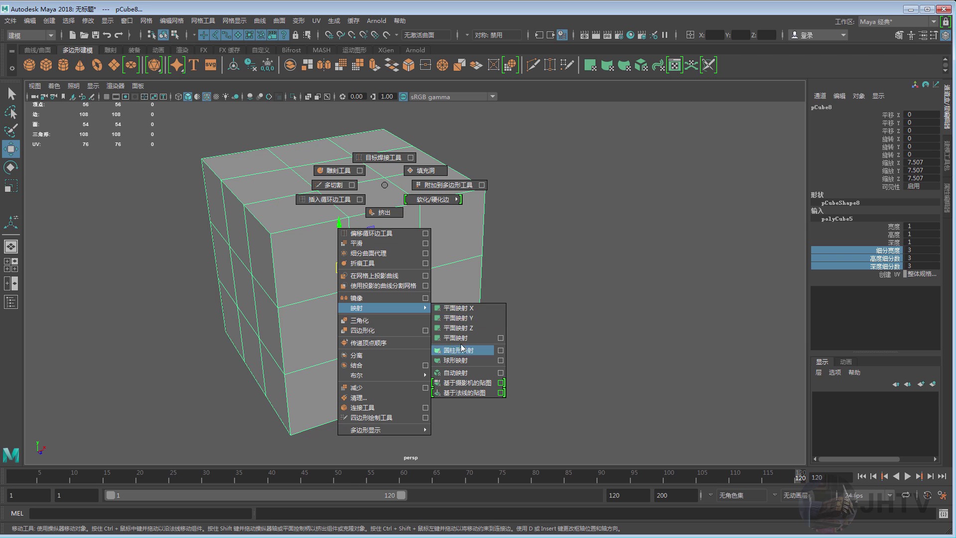
{"action": "left_click", "coordinate": [675, 65]}
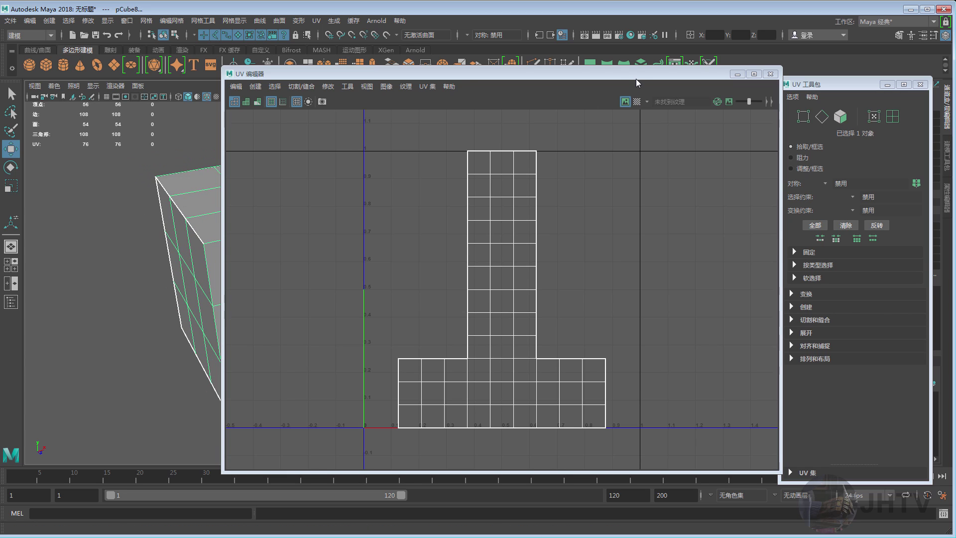
{"action": "left_click_drag", "start_coordinate": [635, 79], "coordinate": [612, 79]}
{"action": "mouse_move", "coordinate": [827, 84]}
{"action": "left_mouse_down"}
{"action": "mouse_move", "coordinate": [754, 96]}
{"action": "mouse_move", "coordinate": [790, 98]}
{"action": "mouse_move", "coordinate": [587, 65]}
{"action": "left_mouse_up"}
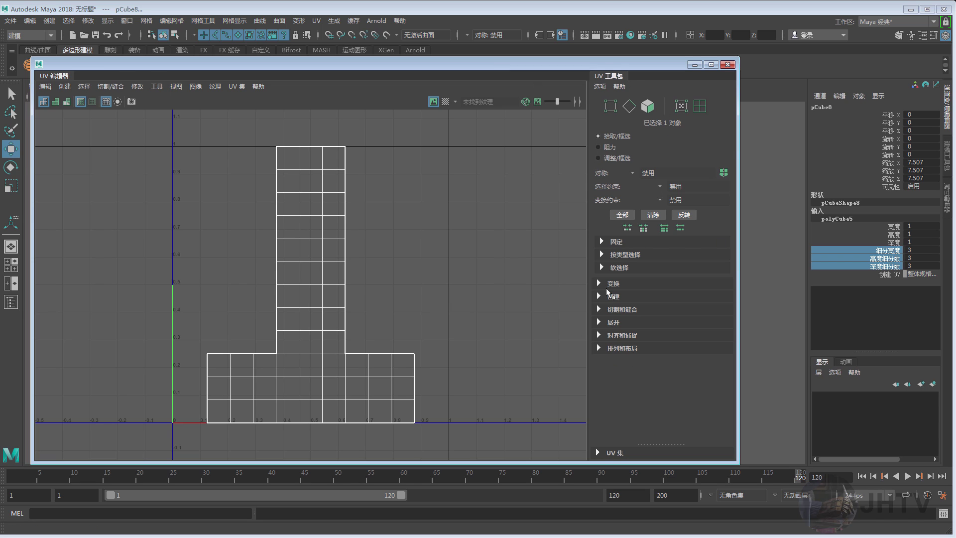
{"action": "left_click_drag", "start_coordinate": [533, 66], "coordinate": [563, 69]}
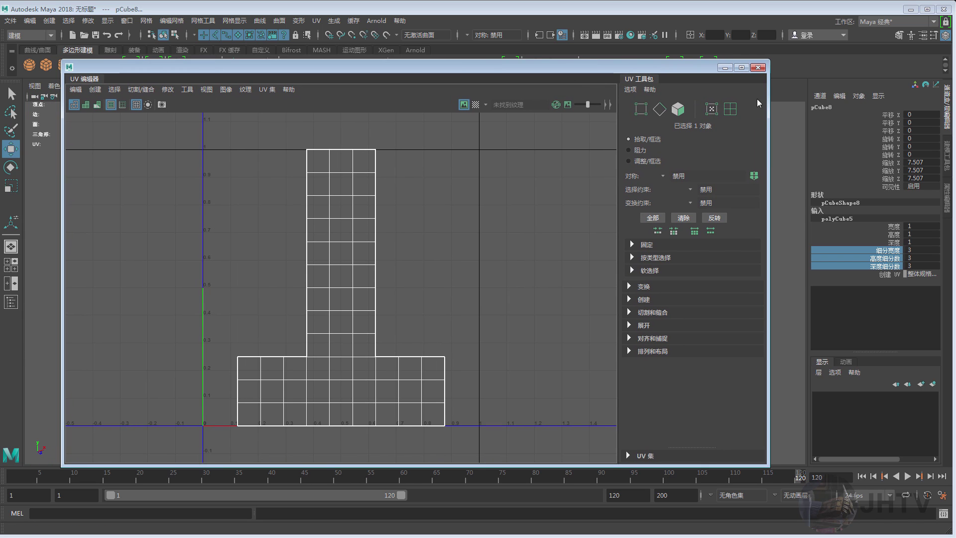
{"action": "left_click", "coordinate": [758, 68]}
- Triangulate all faces of pCube8 from the Shift+right-click menu
{"action": "left_click_drag", "start_coordinate": [525, 181], "coordinate": [595, 211], "text": "alt"}
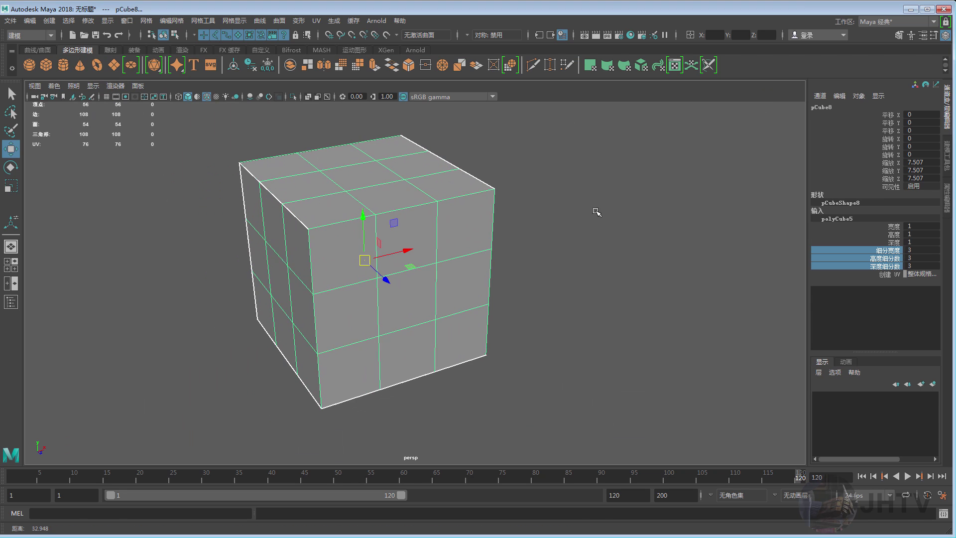
{"action": "right_click", "coordinate": [366, 157]}
{"action": "right_click_drag", "start_coordinate": [366, 157], "coordinate": [420, 152]}
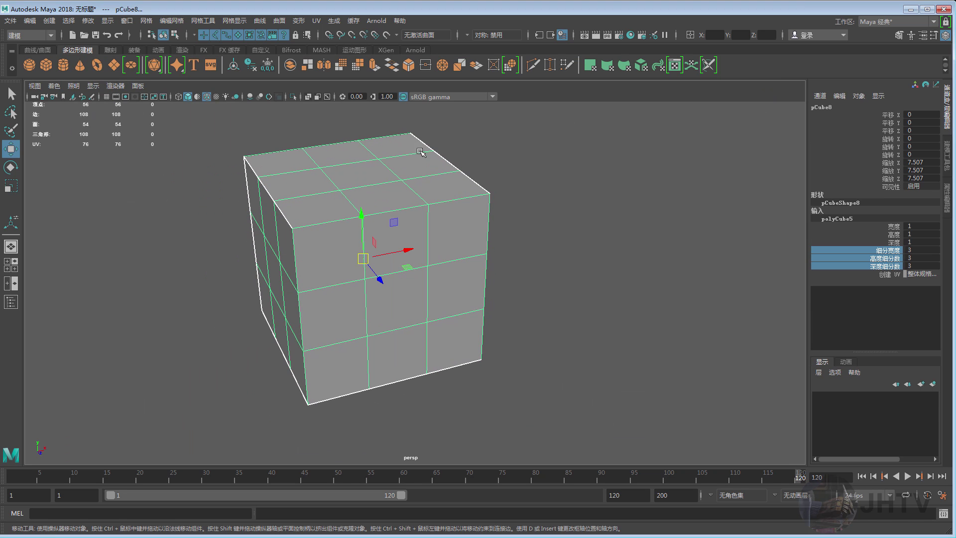
{"action": "right_click", "coordinate": [378, 205]}
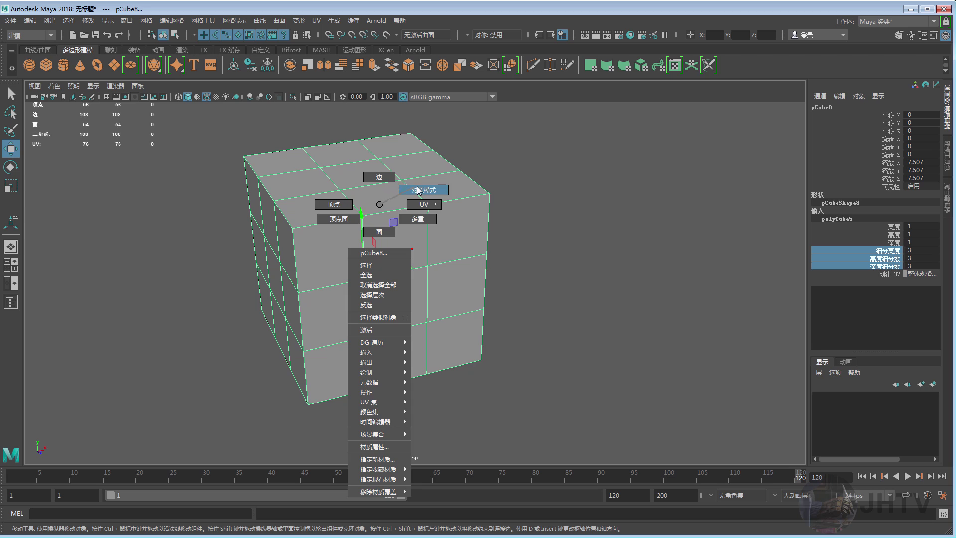
{"action": "mouse_move", "coordinate": [393, 190]}
{"action": "left_mouse_down", "text": "alt"}
{"action": "mouse_move", "coordinate": [510, 203]}
{"action": "mouse_move", "coordinate": [427, 203]}
{"action": "mouse_move", "coordinate": [452, 180]}
{"action": "left_mouse_up", "text": "alt"}
{"action": "right_click_drag", "start_coordinate": [450, 176], "coordinate": [450, 229], "text": "shift"}
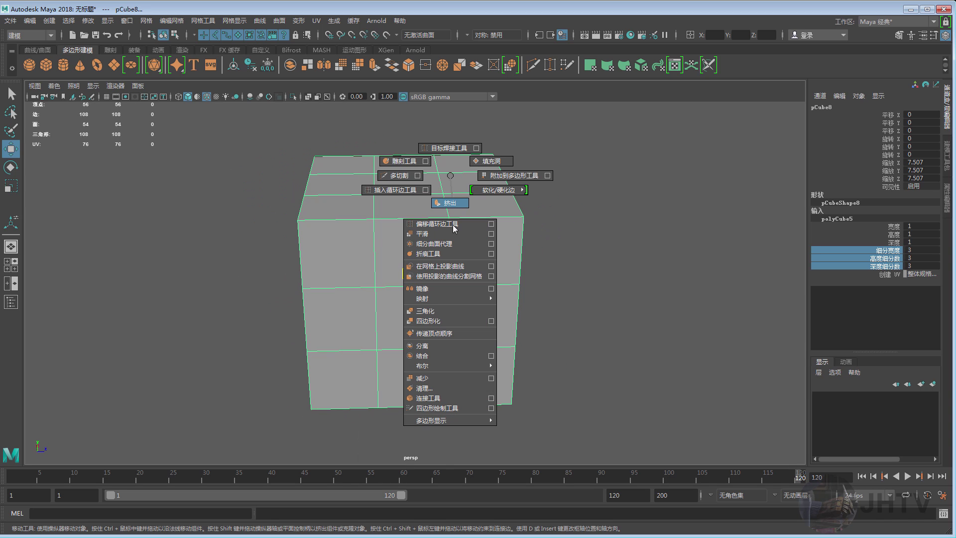
{"action": "left_click", "coordinate": [438, 313]}
{"action": "left_click_drag", "start_coordinate": [459, 284], "coordinate": [470, 287], "text": "alt"}
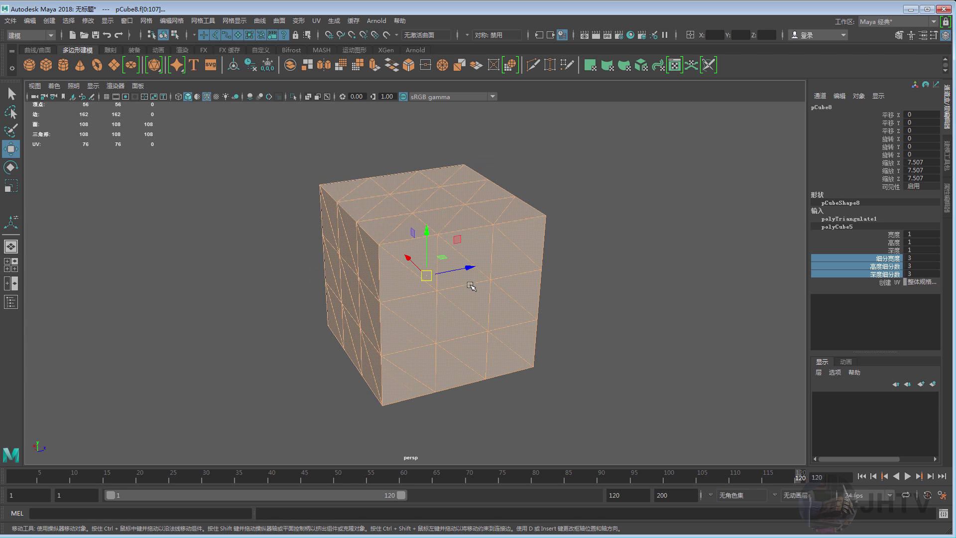
- Reselect the cube and undo the triangulation twice, restoring its quad faces
{"action": "left_click", "coordinate": [561, 250]}
{"action": "mouse_move", "coordinate": [437, 254]}
{"action": "left_mouse_down", "text": "alt"}
{"action": "mouse_move", "coordinate": [450, 207]}
{"action": "mouse_move", "coordinate": [402, 200]}
{"action": "left_mouse_up", "text": "alt"}
{"action": "left_click", "coordinate": [434, 215]}
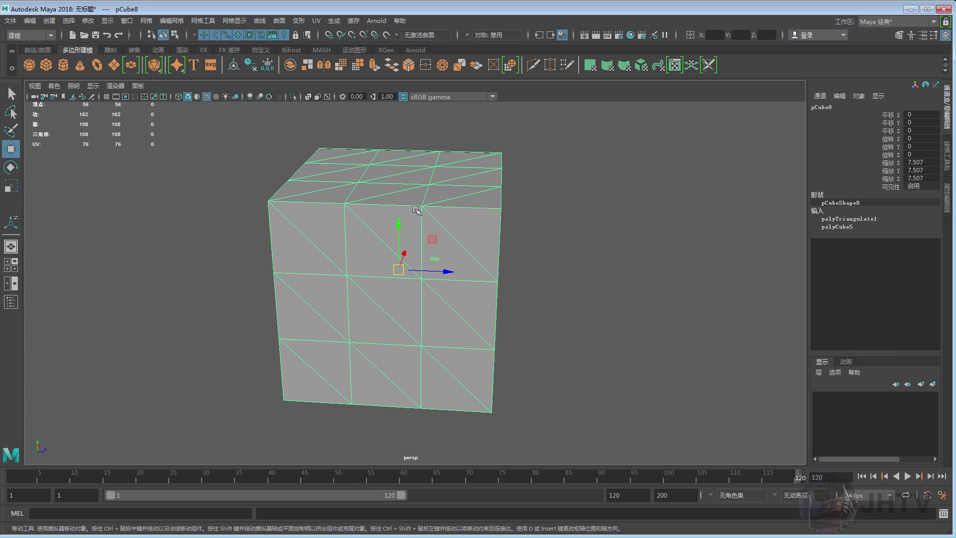
{"action": "left_click_drag", "start_coordinate": [465, 267], "coordinate": [423, 263], "text": "alt"}
{"action": "right_click_drag", "start_coordinate": [423, 264], "coordinate": [493, 203]}
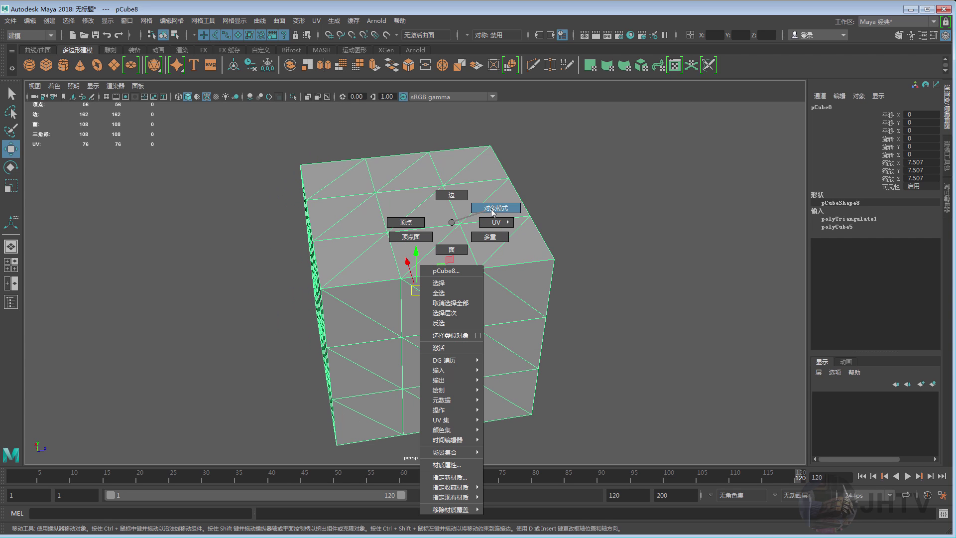
{"action": "mouse_move", "coordinate": [515, 231]}
{"action": "left_mouse_down", "text": "alt"}
{"action": "mouse_move", "coordinate": [497, 245]}
{"action": "mouse_move", "coordinate": [533, 250]}
{"action": "left_mouse_up", "text": "alt"}
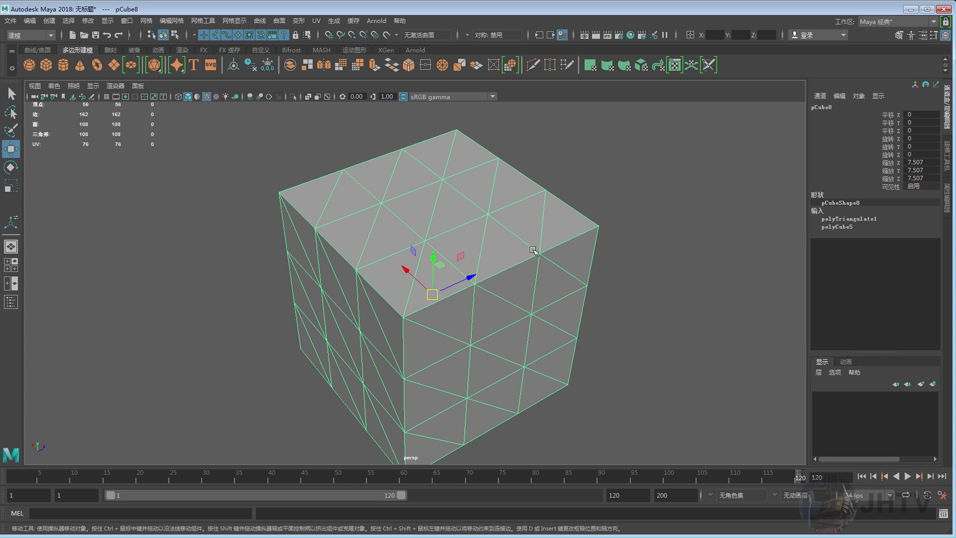
{"action": "key", "text": "ctrl+z"}
{"action": "key", "text": "ctrl+z"}
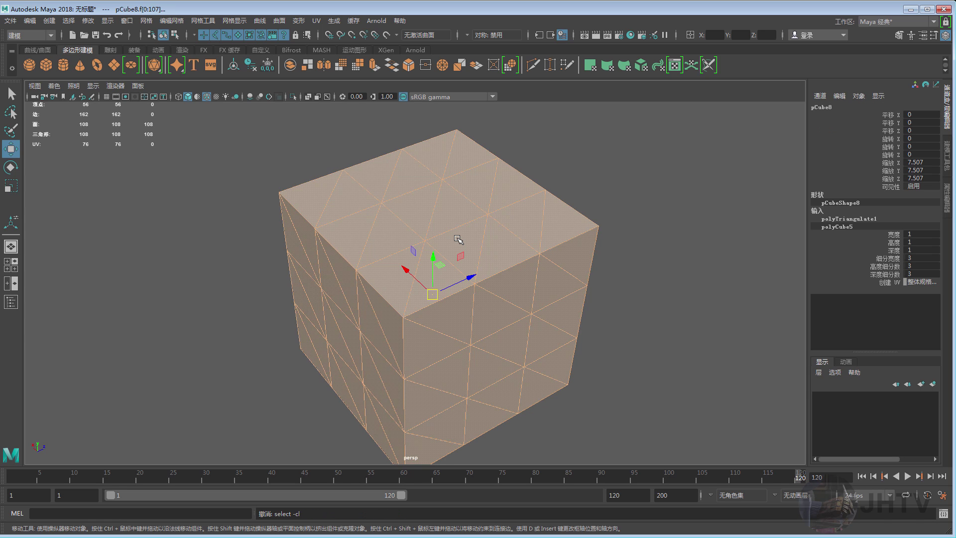
{"action": "key", "text": "ctrl+z"}
{"action": "key", "text": "ctrl+z"}
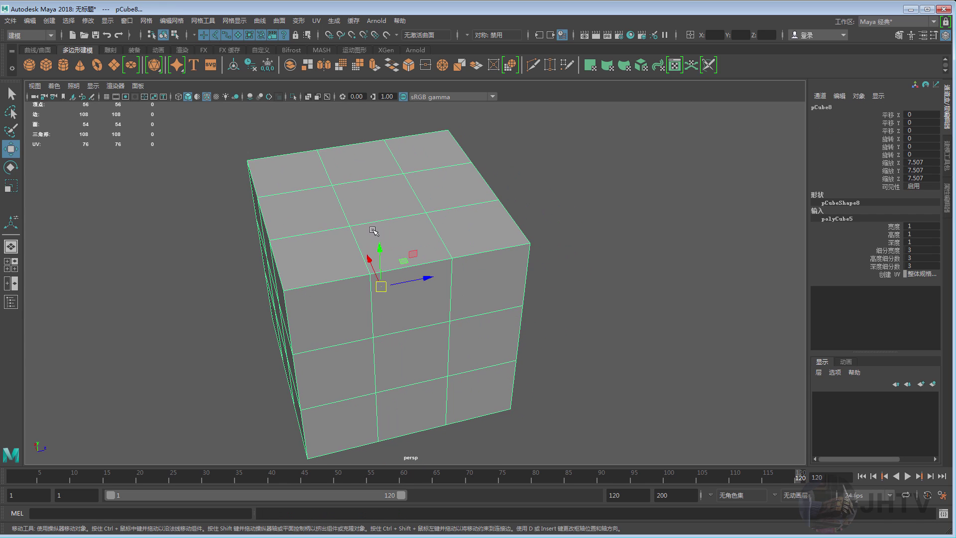
- Return pCube8 to object mode and delete it
{"action": "mouse_move", "coordinate": [415, 244]}
{"action": "left_mouse_down", "text": "alt"}
{"action": "mouse_move", "coordinate": [371, 234]}
{"action": "mouse_move", "coordinate": [344, 188]}
{"action": "left_mouse_up", "text": "alt"}
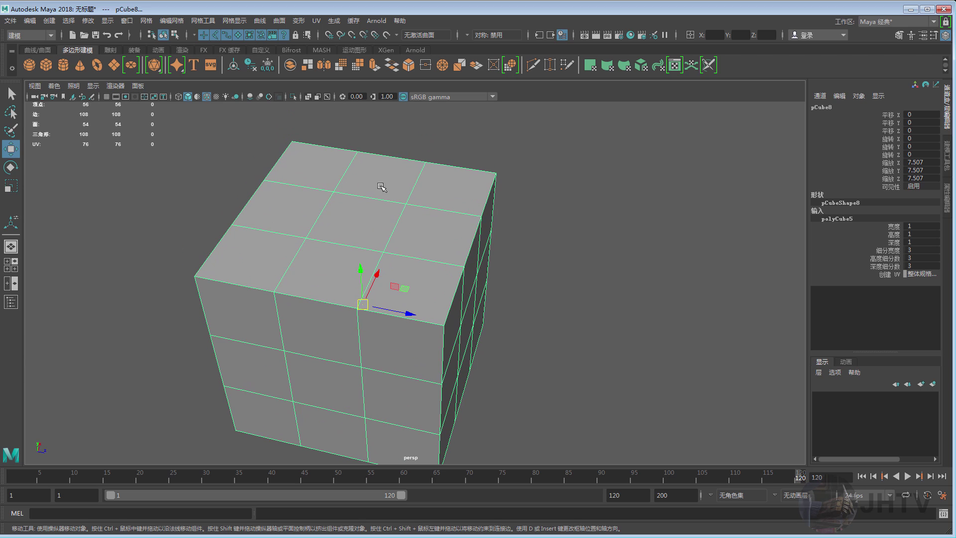
{"action": "middle_click_drag", "start_coordinate": [360, 233], "coordinate": [367, 220], "text": "alt"}
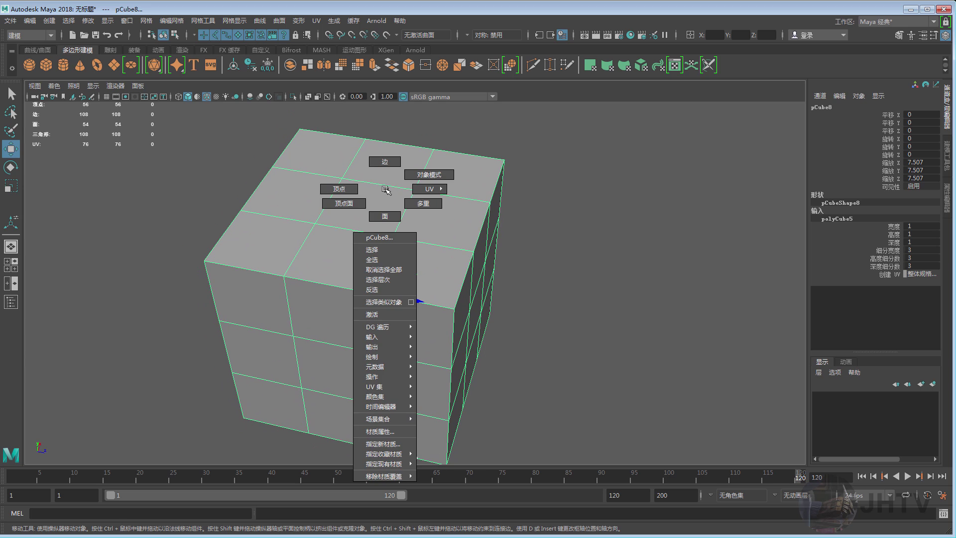
{"action": "right_click_drag", "start_coordinate": [384, 187], "coordinate": [431, 171]}
{"action": "key", "text": "Delete"}
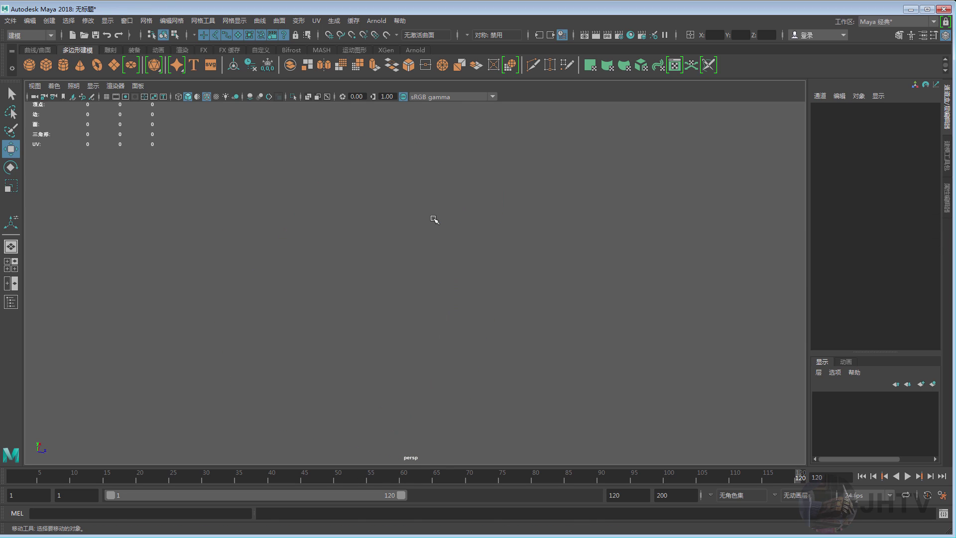
- Import the PAO-XIAO.obj head model through the File menu
{"action": "left_click", "coordinate": [10, 20]}
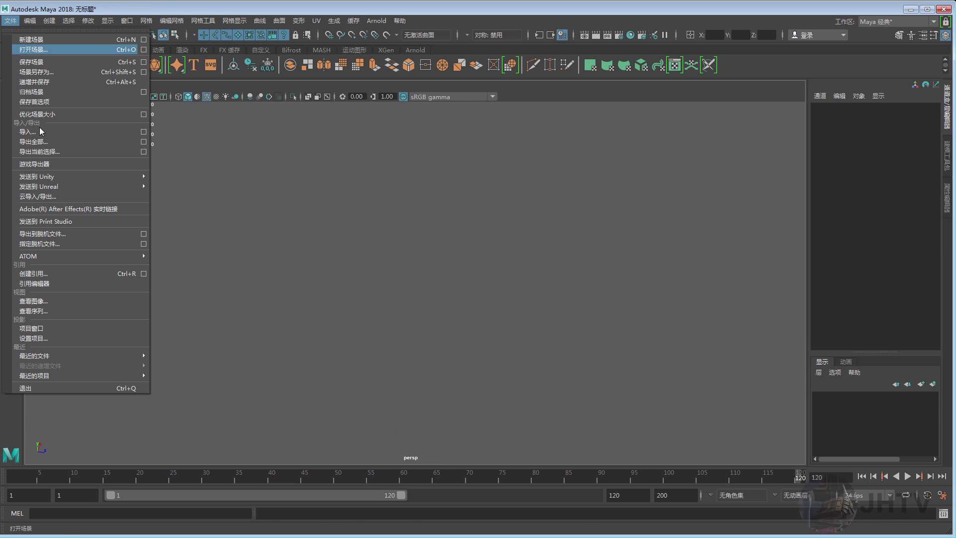
{"action": "left_click", "coordinate": [120, 132]}
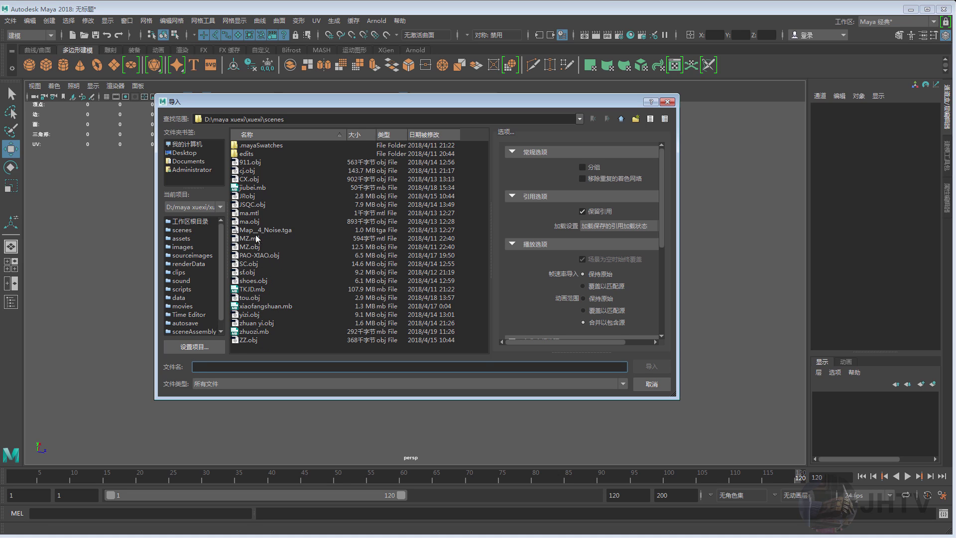
{"action": "left_click", "coordinate": [250, 222]}
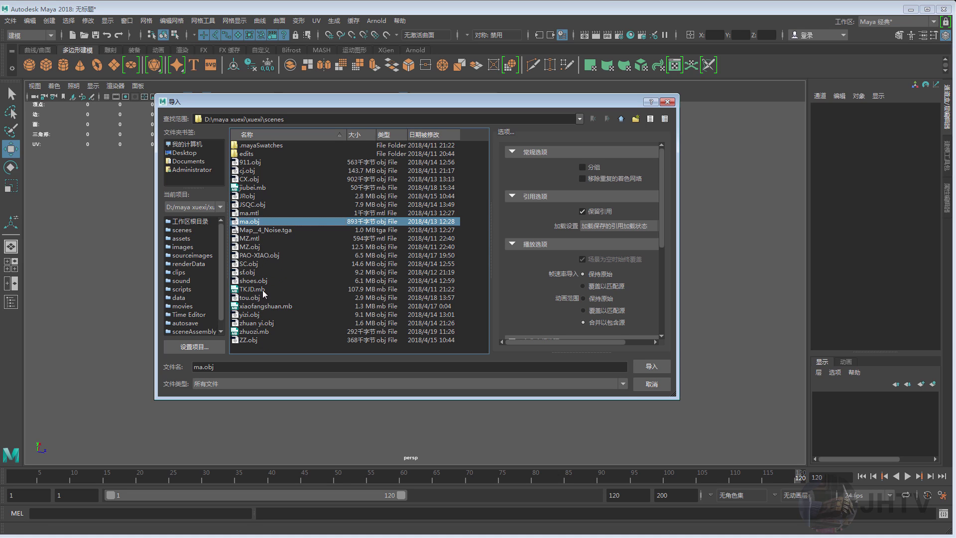
{"action": "left_click", "coordinate": [256, 256]}
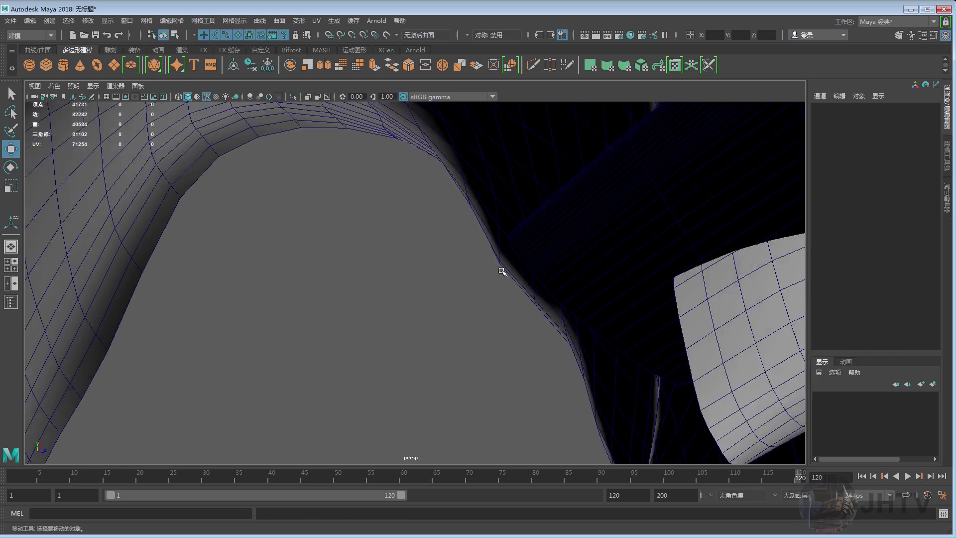
- Orbit around the imported open-mouthed head and select it
{"action": "scroll", "coordinate": [502, 266], "scroll_direction": "down", "scroll_amount": 10}
{"action": "mouse_move", "coordinate": [502, 267]}
{"action": "left_mouse_down", "text": "alt"}
{"action": "mouse_move", "coordinate": [437, 286]}
{"action": "mouse_move", "coordinate": [523, 273]}
{"action": "left_mouse_up", "text": "alt"}
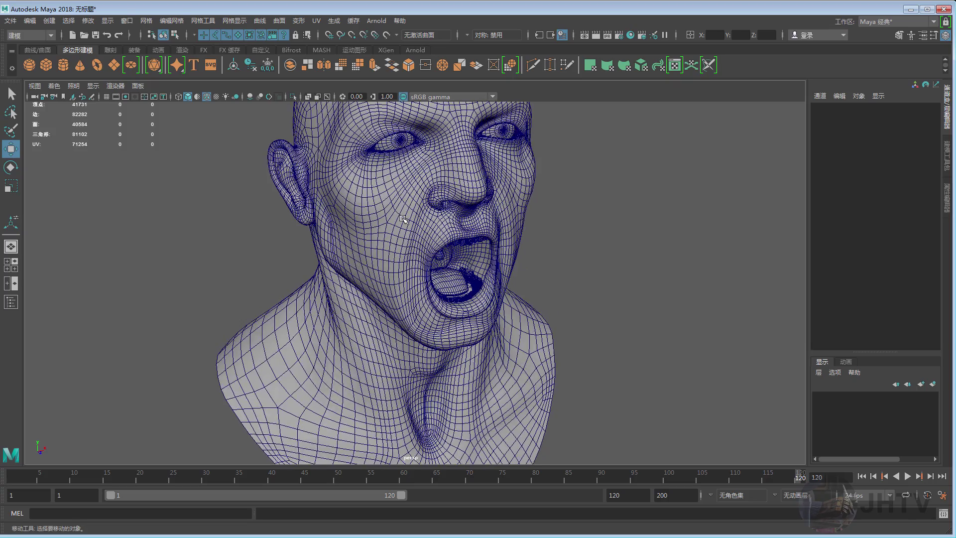
{"action": "left_click", "coordinate": [465, 271]}
{"action": "scroll", "coordinate": [455, 273], "scroll_direction": "up", "scroll_amount": 3}
{"action": "left_click", "coordinate": [618, 240]}
{"action": "left_click_drag", "start_coordinate": [618, 240], "coordinate": [623, 276], "text": "alt"}
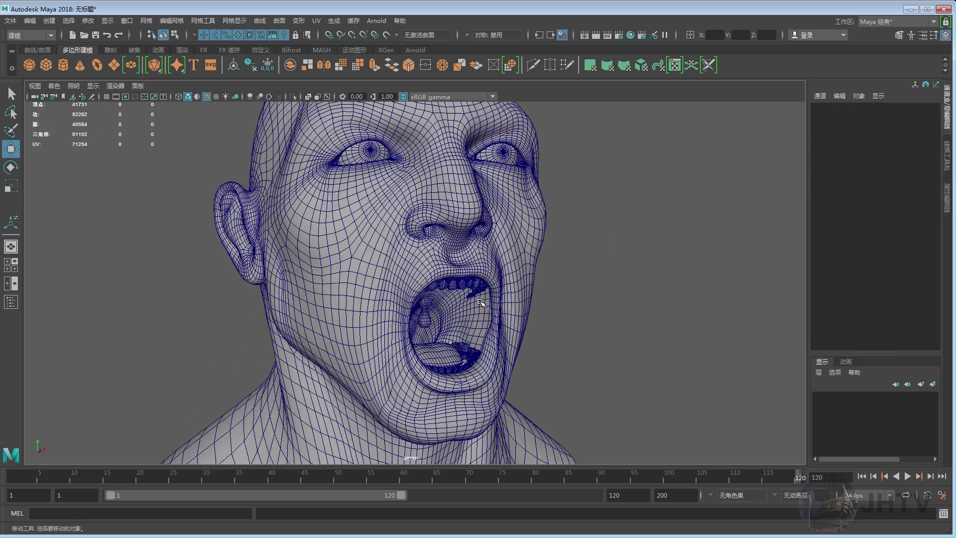
{"action": "left_click_drag", "start_coordinate": [427, 236], "coordinate": [405, 269], "text": "alt"}
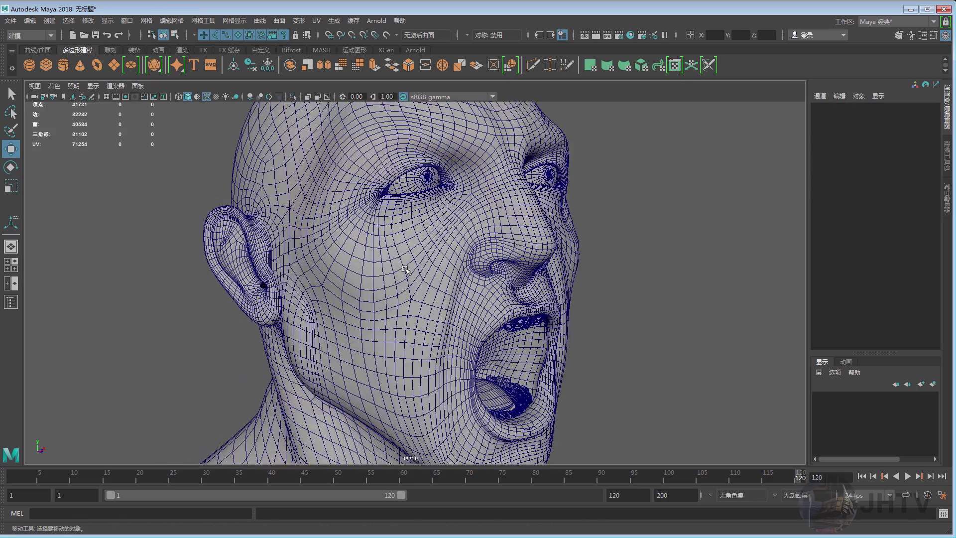
{"action": "scroll", "coordinate": [405, 269], "scroll_direction": "up", "scroll_amount": 4}
{"action": "left_click", "coordinate": [459, 241]}
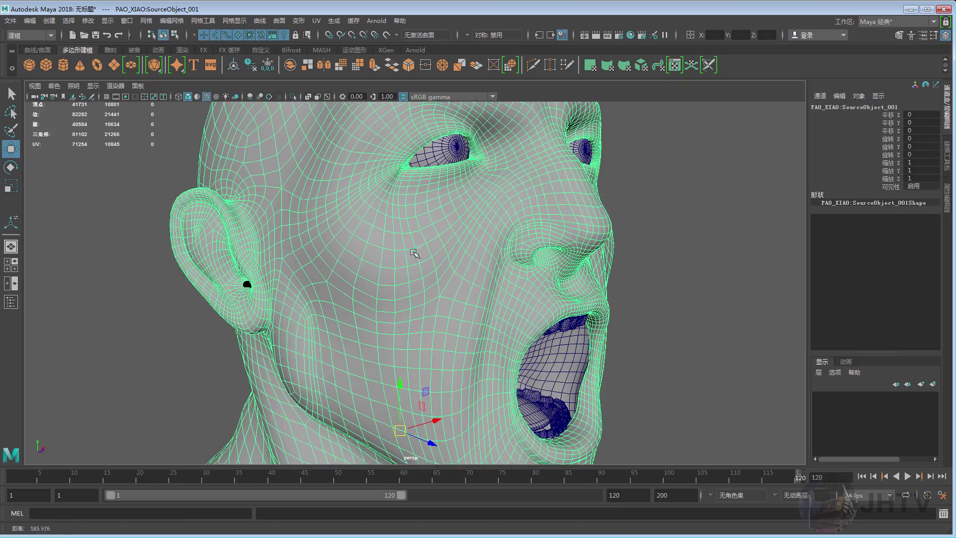
{"action": "mouse_move", "coordinate": [414, 253]}
{"action": "left_mouse_down", "text": "alt"}
{"action": "mouse_move", "coordinate": [408, 274]}
{"action": "mouse_move", "coordinate": [432, 279]}
{"action": "mouse_move", "coordinate": [430, 249]}
{"action": "left_mouse_up", "text": "alt"}
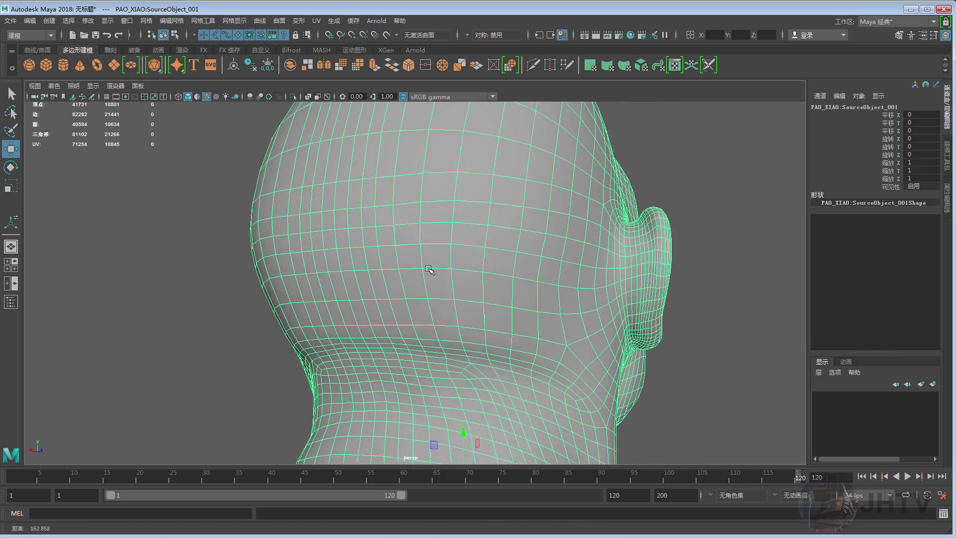
- Inspect the head's ear, cheek, face and top from several angles
{"action": "left_click_drag", "start_coordinate": [299, 302], "coordinate": [339, 304], "text": "alt"}
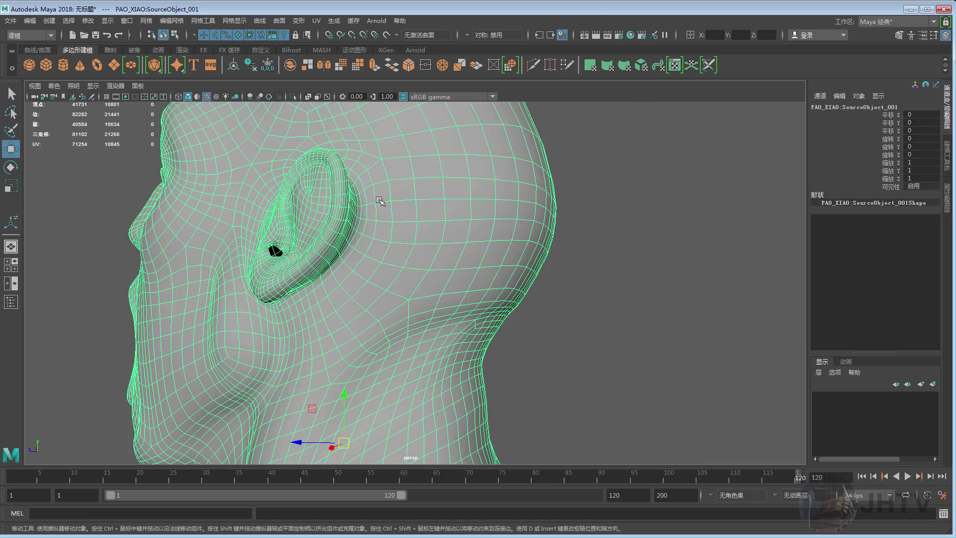
{"action": "right_click_drag", "start_coordinate": [339, 304], "coordinate": [380, 305], "text": "alt"}
{"action": "left_click_drag", "start_coordinate": [378, 305], "coordinate": [344, 268], "text": "alt"}
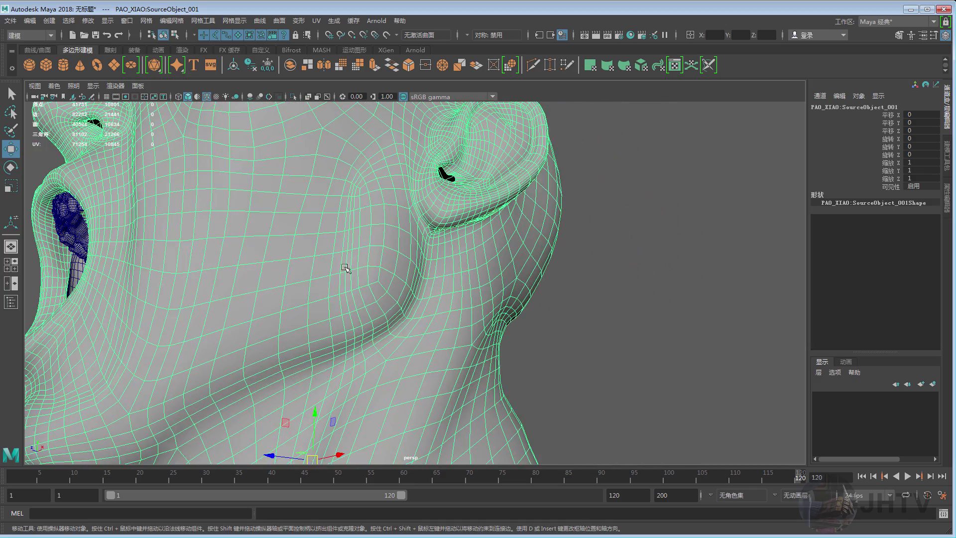
{"action": "left_click_drag", "start_coordinate": [197, 253], "coordinate": [282, 292], "text": "alt"}
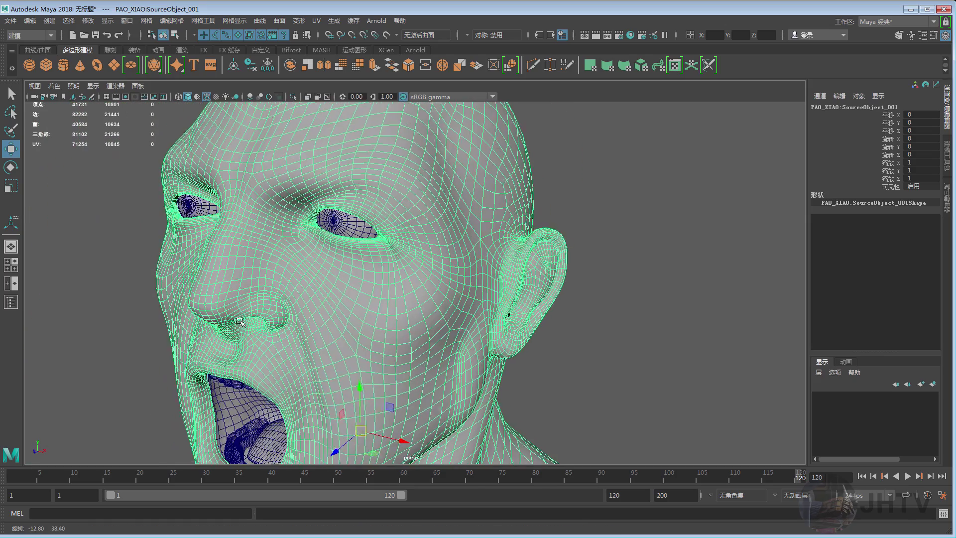
{"action": "left_click", "coordinate": [623, 231]}
{"action": "mouse_move", "coordinate": [623, 231]}
{"action": "left_mouse_down", "text": "alt"}
{"action": "mouse_move", "coordinate": [469, 384]}
{"action": "mouse_move", "coordinate": [262, 112]}
{"action": "left_mouse_up", "text": "alt"}
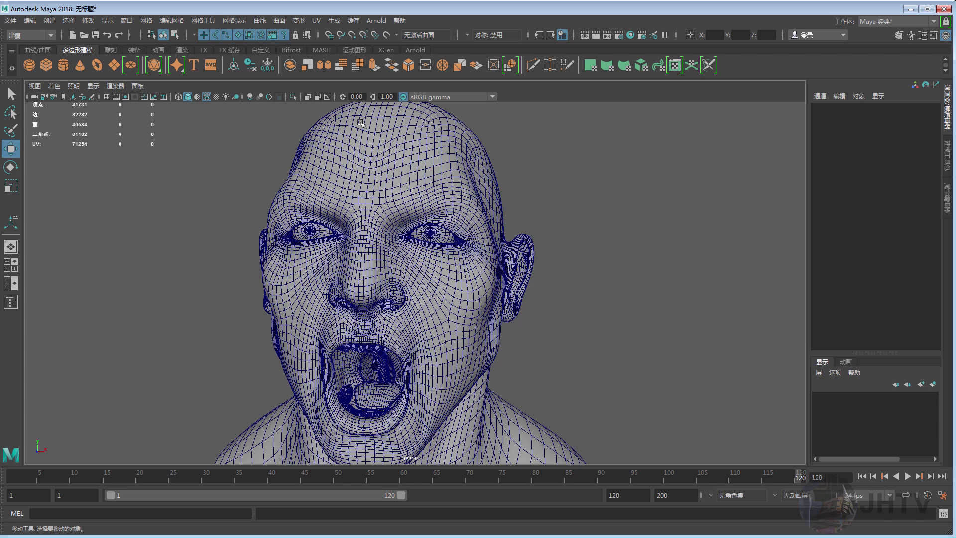
{"action": "mouse_move", "coordinate": [365, 216]}
{"action": "left_mouse_down", "text": "alt"}
{"action": "mouse_move", "coordinate": [363, 256]}
{"action": "mouse_move", "coordinate": [399, 289]}
{"action": "left_mouse_up", "text": "alt"}
{"action": "scroll", "coordinate": [398, 255], "scroll_direction": "up", "scroll_amount": 5}
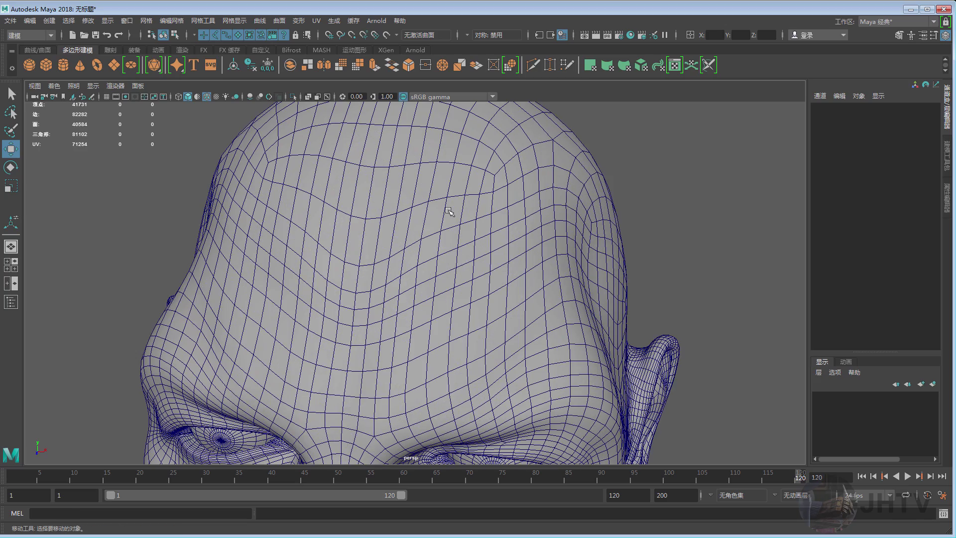
{"action": "mouse_move", "coordinate": [435, 238]}
{"action": "left_mouse_down", "text": "alt"}
{"action": "mouse_move", "coordinate": [437, 204]}
{"action": "mouse_move", "coordinate": [415, 242]}
{"action": "mouse_move", "coordinate": [431, 177]}
{"action": "left_mouse_up", "text": "alt"}
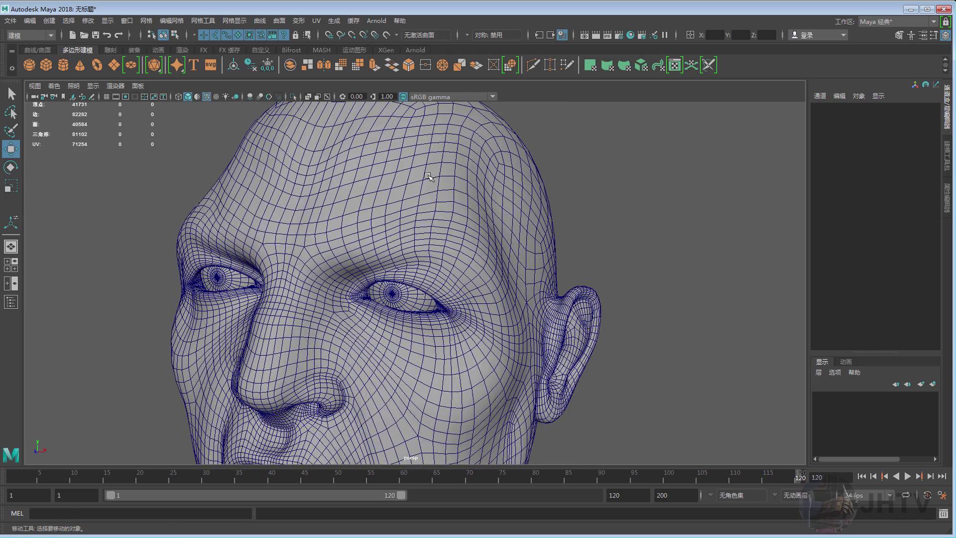
- Turn off Wireframe on Shaded and tumble to a three-quarter side view
{"action": "left_click", "coordinate": [209, 98]}
{"action": "scroll", "coordinate": [365, 195], "scroll_direction": "down", "scroll_amount": 3}
{"action": "left_click_drag", "start_coordinate": [365, 195], "coordinate": [389, 204], "text": "alt"}
{"action": "scroll", "coordinate": [392, 207], "scroll_direction": "down", "scroll_amount": 2}
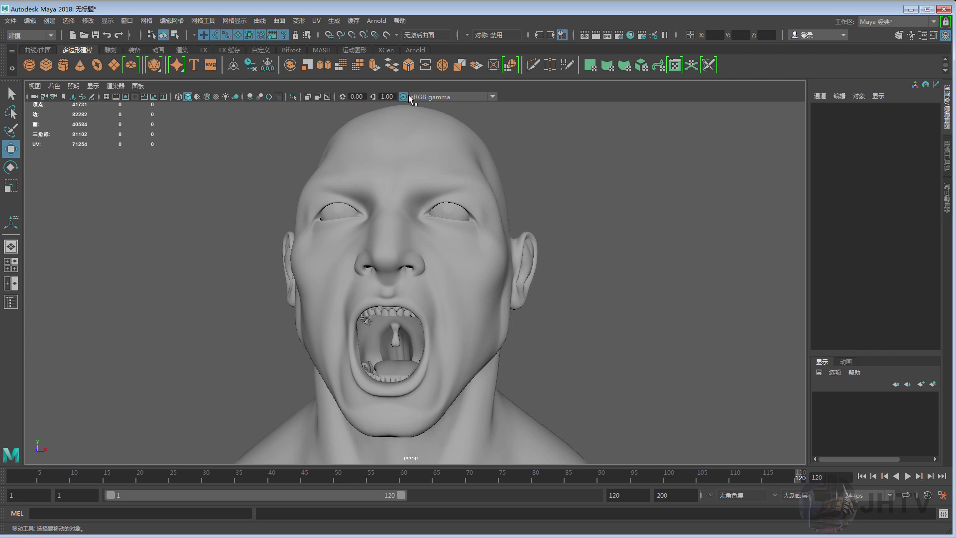
{"action": "mouse_move", "coordinate": [393, 150]}
{"action": "left_mouse_down", "text": "alt"}
{"action": "mouse_move", "coordinate": [374, 181]}
{"action": "mouse_move", "coordinate": [446, 194]}
{"action": "mouse_move", "coordinate": [438, 196]}
{"action": "mouse_move", "coordinate": [451, 189]}
{"action": "left_mouse_up", "text": "alt"}
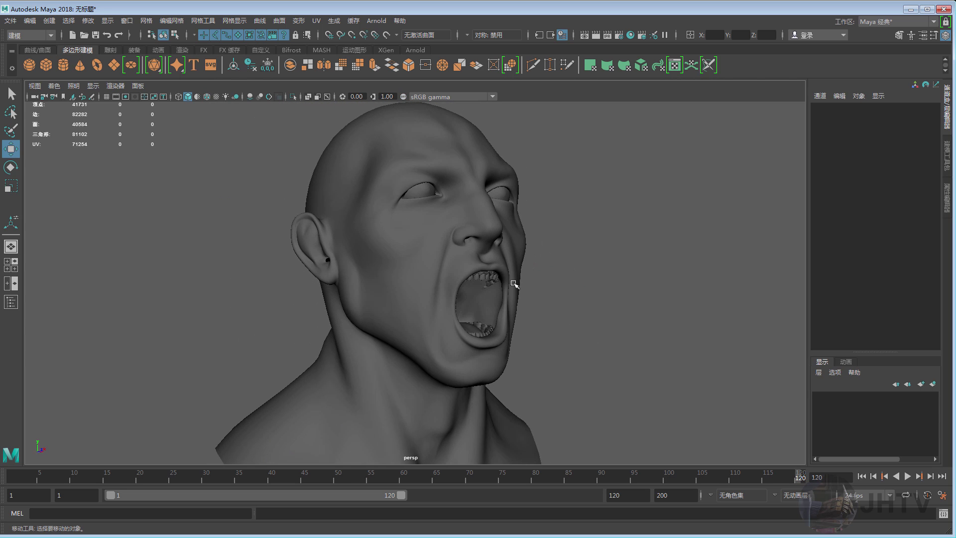
{"action": "scroll", "coordinate": [435, 257], "scroll_direction": "down", "scroll_amount": 2}
- Marquee-select the whole PAO_XIAO:Box001 head mesh and delete it
{"action": "left_click_drag", "start_coordinate": [252, 150], "coordinate": [640, 460]}
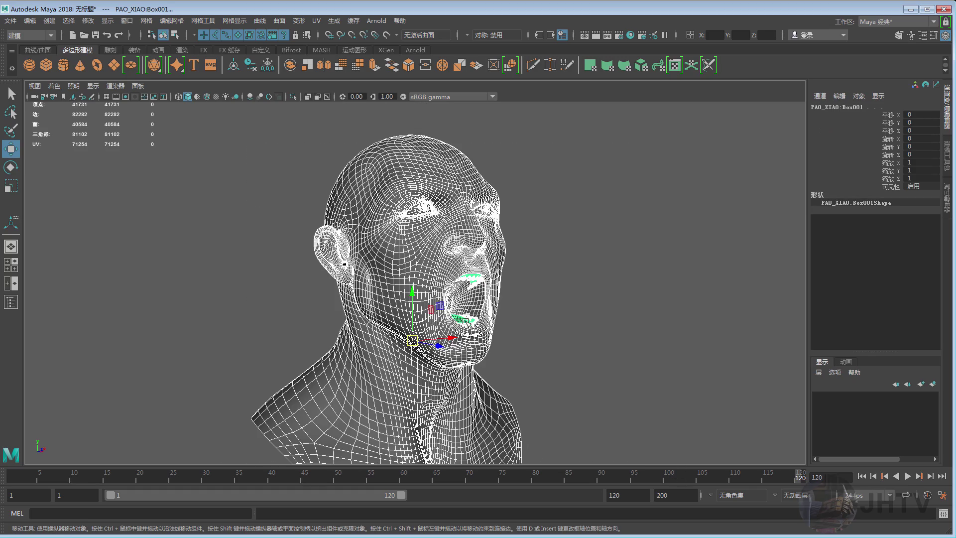
{"action": "scroll", "coordinate": [468, 323], "scroll_direction": "up", "scroll_amount": 5}
{"action": "left_click_drag", "start_coordinate": [546, 335], "coordinate": [390, 202], "text": "alt"}
{"action": "right_click_drag", "start_coordinate": [424, 273], "coordinate": [336, 245], "text": "alt"}
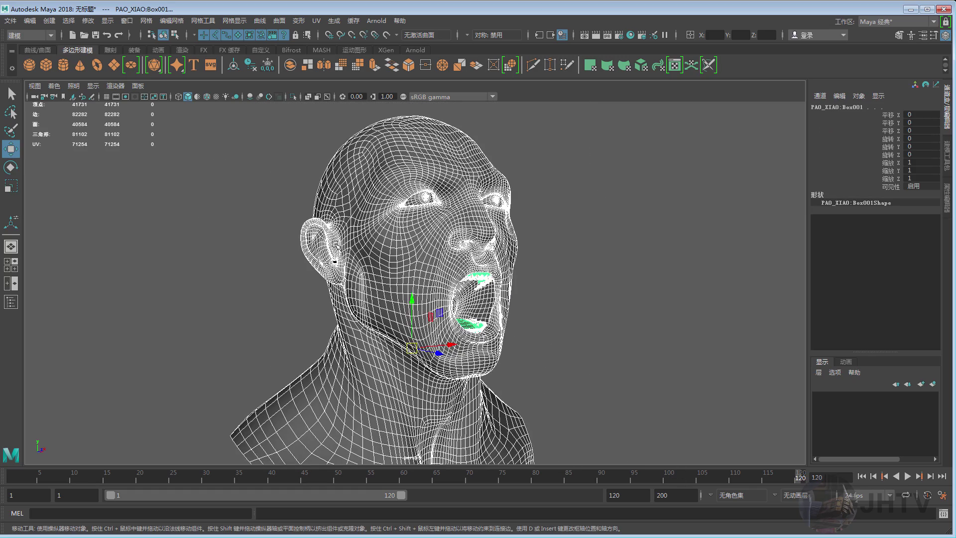
{"action": "key", "text": "Delete"}
- Import the tou.obj head model through File > Import
{"action": "left_click", "coordinate": [10, 20]}
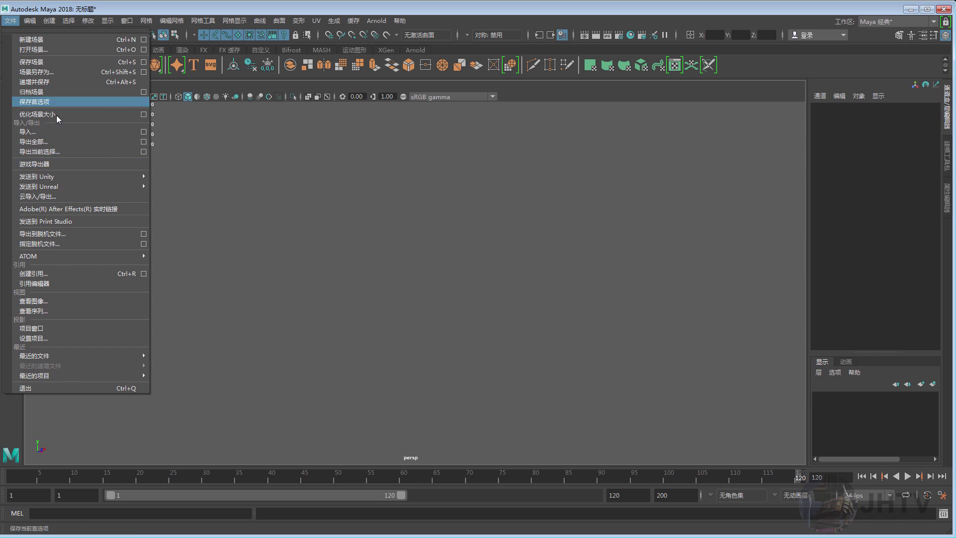
{"action": "key", "text": "Return"}
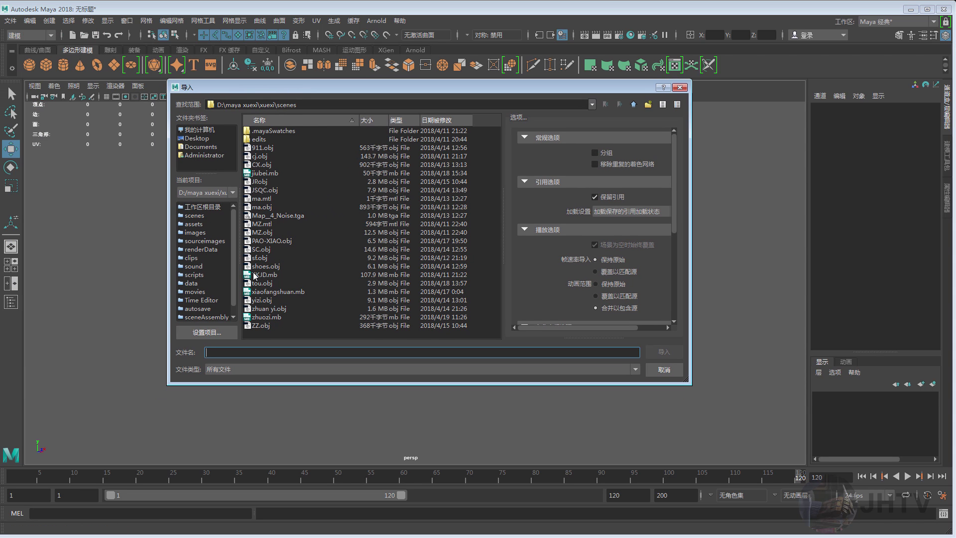
{"action": "left_click", "coordinate": [265, 242]}
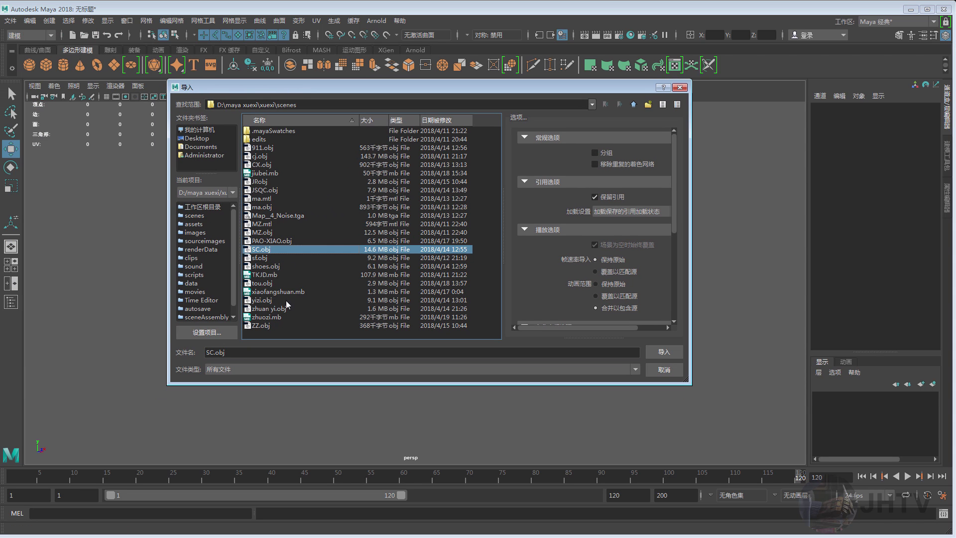
{"action": "double_click", "coordinate": [262, 282]}
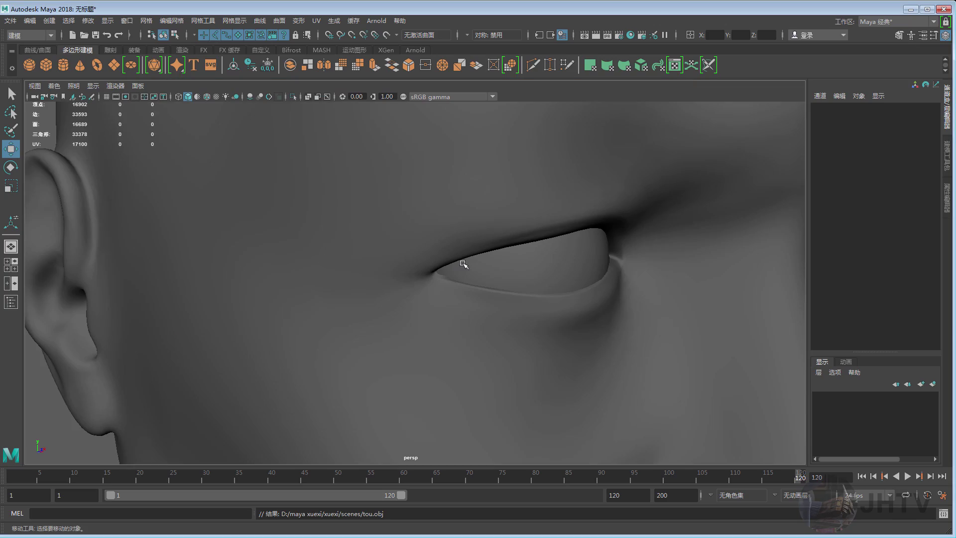
- Orbit around the imported tou head, select it, and view both eyes
{"action": "scroll", "coordinate": [463, 264], "scroll_direction": "down", "scroll_amount": 5}
{"action": "scroll", "coordinate": [373, 267], "scroll_direction": "down", "scroll_amount": 3}
{"action": "left_click_drag", "start_coordinate": [373, 266], "coordinate": [442, 245], "text": "alt"}
{"action": "left_click", "coordinate": [419, 283]}
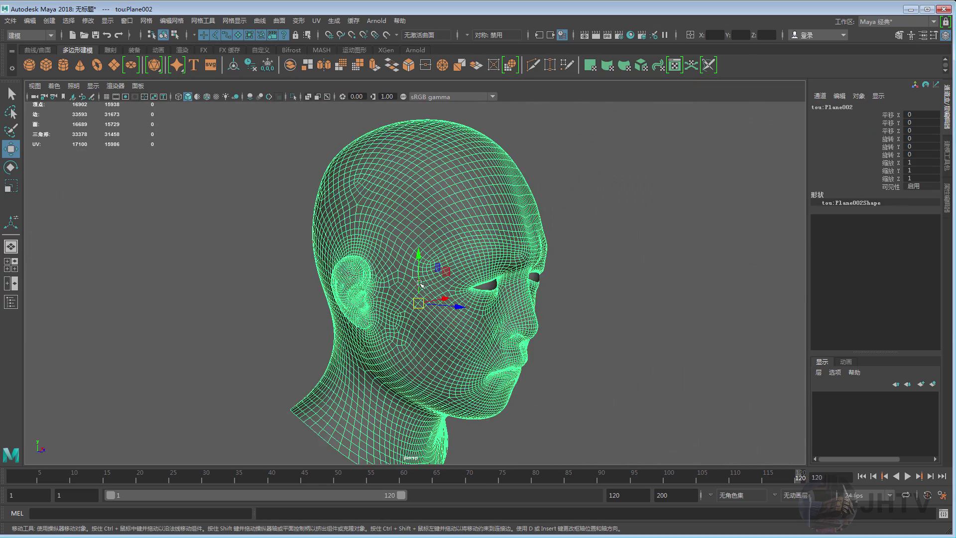
{"action": "left_click_drag", "start_coordinate": [420, 282], "coordinate": [483, 271], "text": "alt"}
{"action": "mouse_move", "coordinate": [350, 192]}
{"action": "left_mouse_down", "text": "alt"}
{"action": "mouse_move", "coordinate": [464, 267]}
{"action": "mouse_move", "coordinate": [411, 261]}
{"action": "mouse_move", "coordinate": [366, 289]}
{"action": "left_mouse_up", "text": "alt"}
{"action": "left_click", "coordinate": [623, 226]}
{"action": "left_click", "coordinate": [416, 219]}
{"action": "scroll", "coordinate": [363, 300], "scroll_direction": "up", "scroll_amount": 5}
{"action": "scroll", "coordinate": [363, 300], "scroll_direction": "up", "scroll_amount": 2}
{"action": "scroll", "coordinate": [383, 319], "scroll_direction": "up", "scroll_amount": 2}
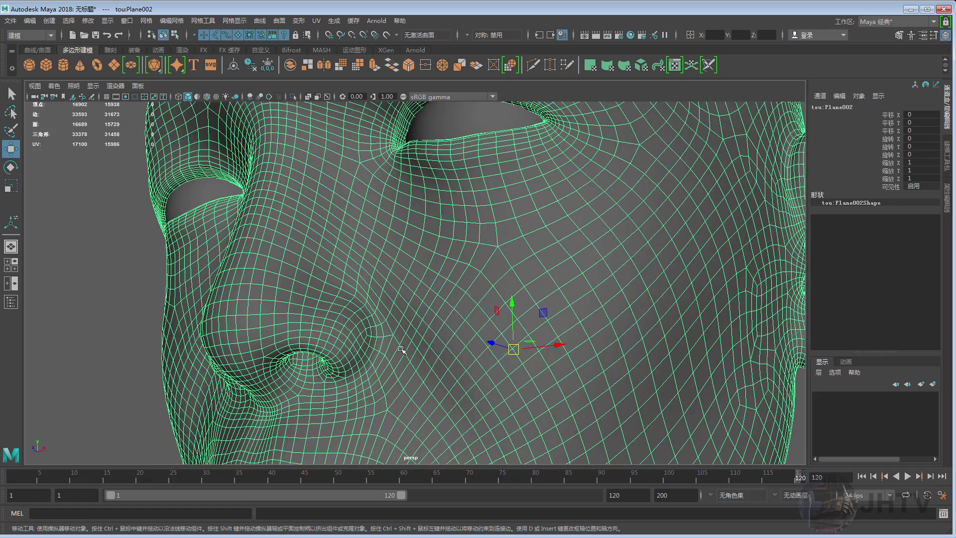
{"action": "left_click_drag", "start_coordinate": [352, 311], "coordinate": [446, 221], "text": "alt"}
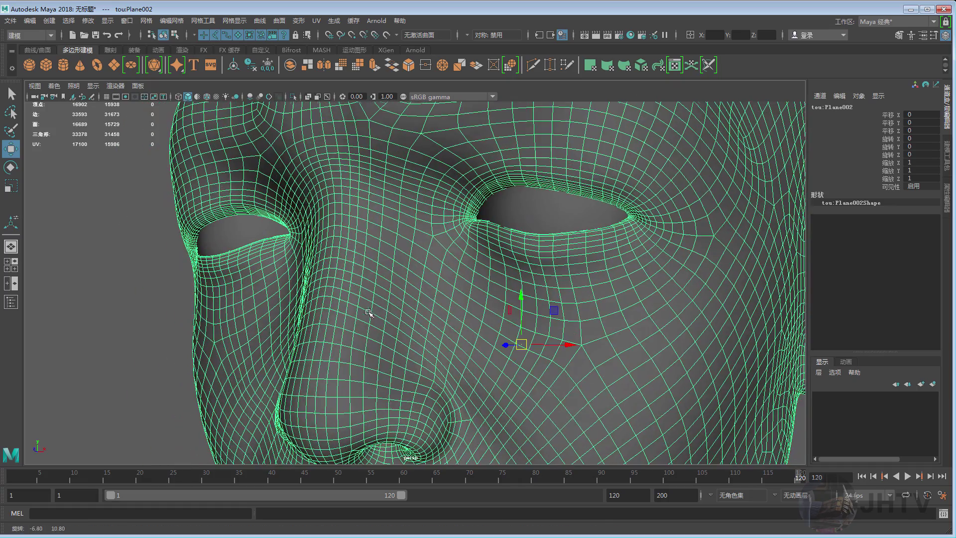
- Tumble round to the ear and look up at the nose and chin
{"action": "left_click_drag", "start_coordinate": [459, 204], "coordinate": [401, 244], "text": "alt"}
{"action": "left_click_drag", "start_coordinate": [606, 204], "coordinate": [557, 229], "text": "alt"}
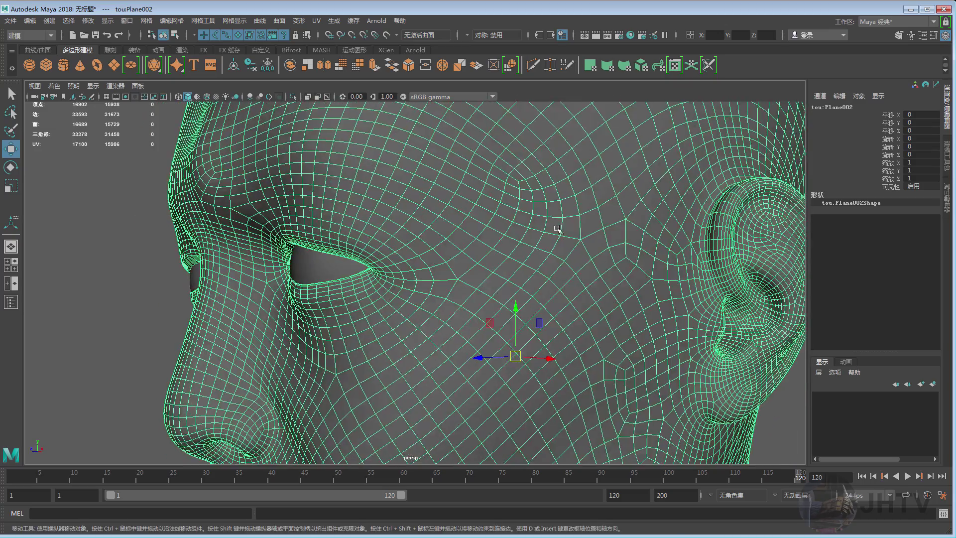
{"action": "scroll", "coordinate": [539, 225], "scroll_direction": "down", "scroll_amount": 2}
{"action": "scroll", "coordinate": [523, 229], "scroll_direction": "down", "scroll_amount": 2}
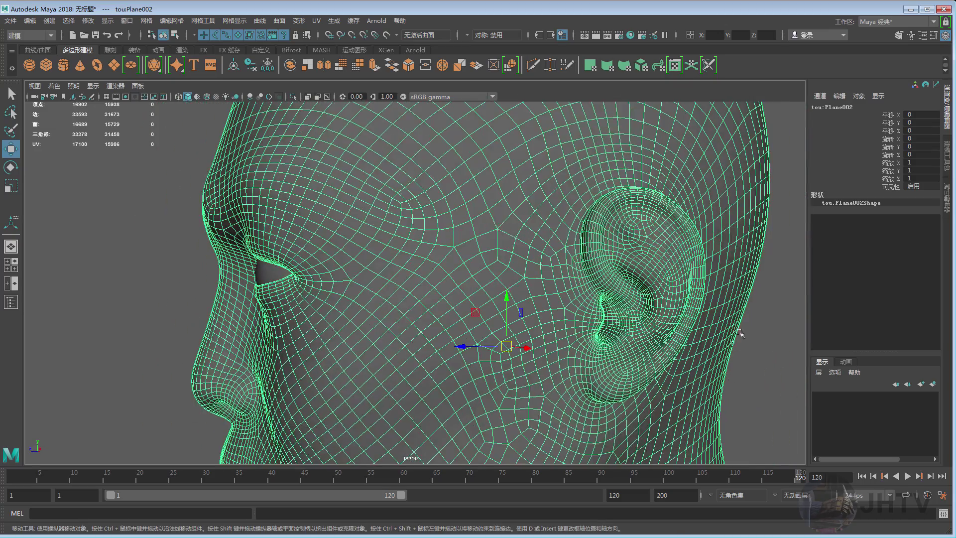
{"action": "left_click", "coordinate": [755, 327]}
{"action": "mouse_move", "coordinate": [675, 313]}
{"action": "left_mouse_down", "text": "alt"}
{"action": "mouse_move", "coordinate": [576, 267]}
{"action": "mouse_move", "coordinate": [508, 249]}
{"action": "mouse_move", "coordinate": [491, 299]}
{"action": "mouse_move", "coordinate": [457, 273]}
{"action": "mouse_move", "coordinate": [486, 254]}
{"action": "mouse_move", "coordinate": [524, 252]}
{"action": "left_mouse_up", "text": "alt"}
- Reselect the head and orbit from the back round to a near-frontal view
{"action": "left_click", "coordinate": [455, 234]}
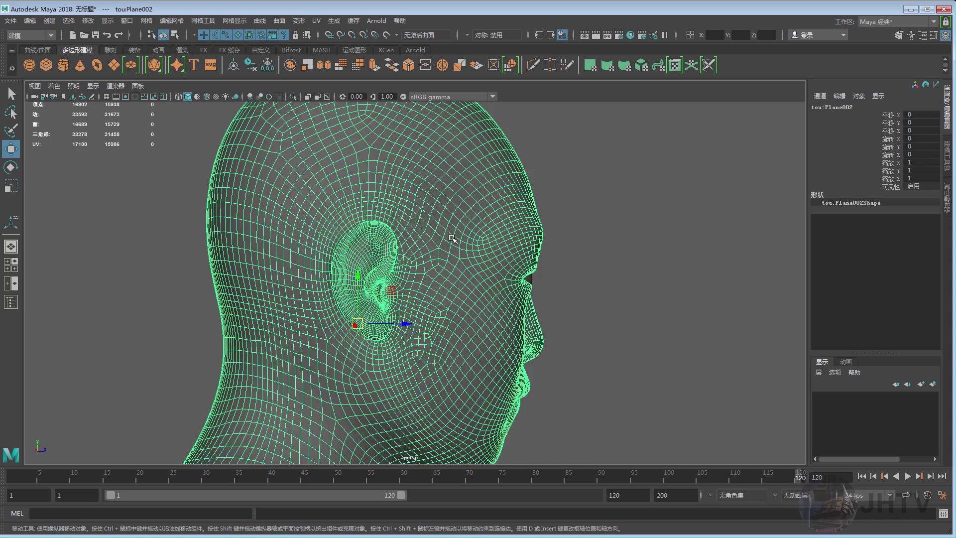
{"action": "mouse_move", "coordinate": [456, 234]}
{"action": "left_mouse_down", "text": "alt"}
{"action": "mouse_move", "coordinate": [536, 252]}
{"action": "mouse_move", "coordinate": [512, 204]}
{"action": "left_mouse_up", "text": "alt"}
{"action": "left_click_drag", "start_coordinate": [468, 226], "coordinate": [455, 177], "text": "alt"}
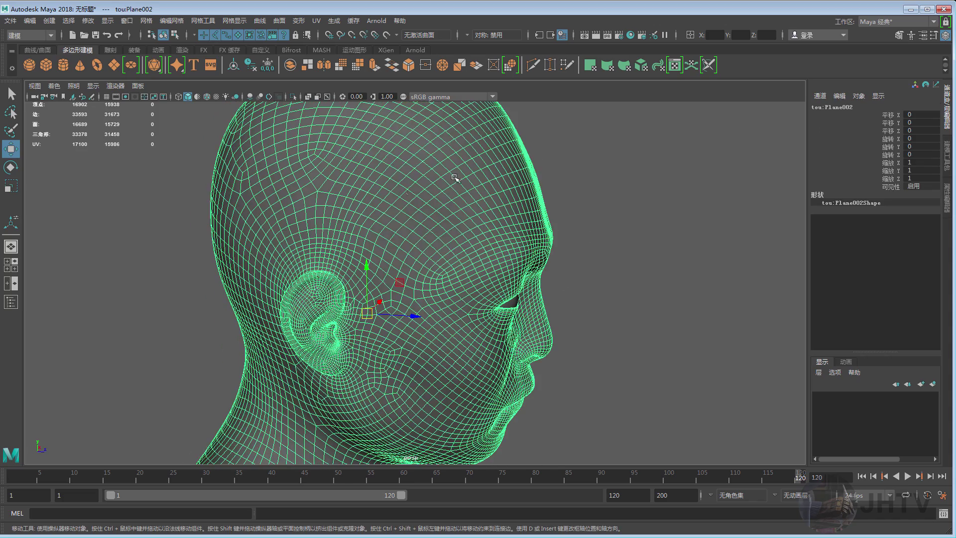
{"action": "left_click_drag", "start_coordinate": [443, 234], "coordinate": [413, 229], "text": "alt"}
{"action": "mouse_move", "coordinate": [492, 247]}
{"action": "left_mouse_down", "text": "alt"}
{"action": "mouse_move", "coordinate": [448, 234]}
{"action": "mouse_move", "coordinate": [399, 185]}
{"action": "left_mouse_up", "text": "alt"}
{"action": "middle_click_drag", "start_coordinate": [403, 233], "coordinate": [384, 198], "text": "alt"}
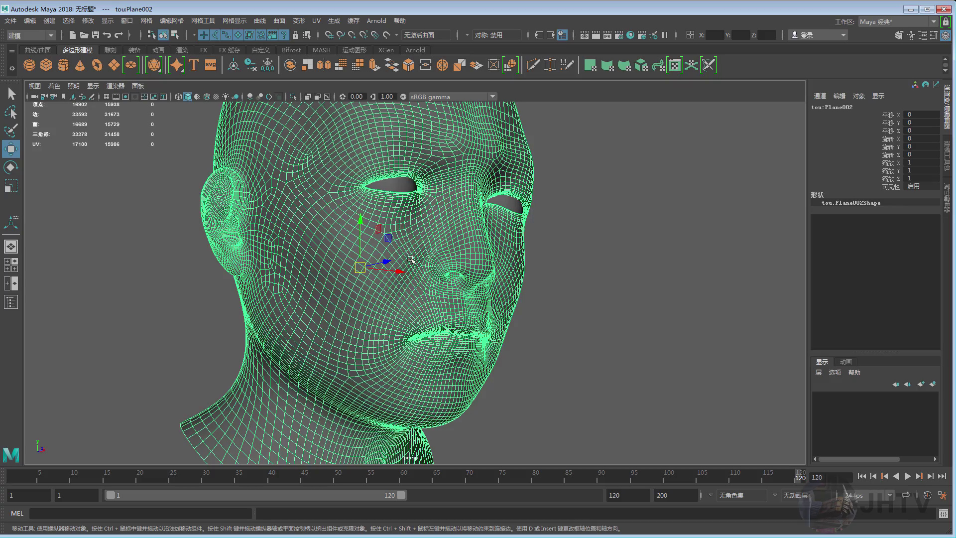
{"action": "mouse_move", "coordinate": [411, 259]}
{"action": "left_mouse_down", "text": "alt"}
{"action": "mouse_move", "coordinate": [382, 287]}
{"action": "mouse_move", "coordinate": [387, 210]}
{"action": "left_mouse_up", "text": "alt"}
{"action": "scroll", "coordinate": [389, 209], "scroll_direction": "up", "scroll_amount": 3}
{"action": "scroll", "coordinate": [379, 204], "scroll_direction": "up", "scroll_amount": 3}
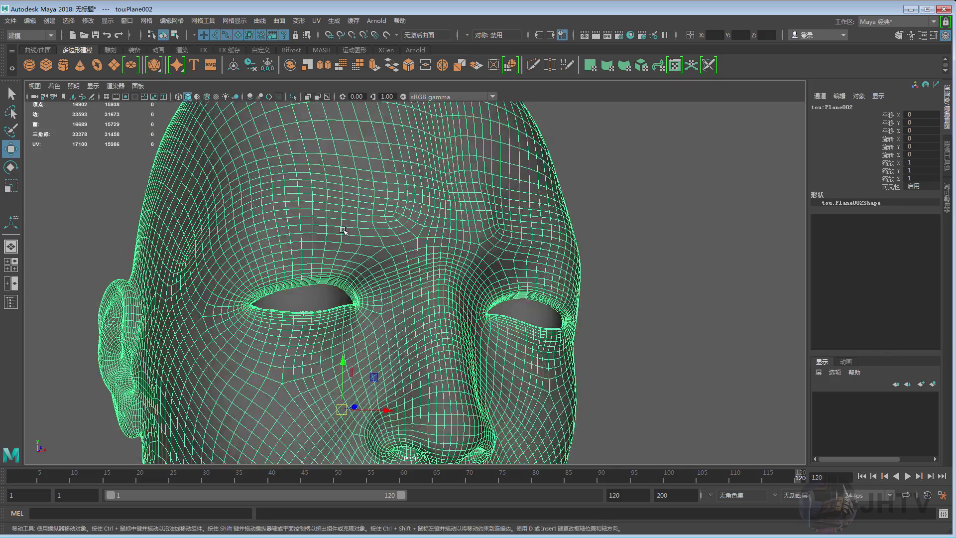
{"action": "scroll", "coordinate": [358, 199], "scroll_direction": "up", "scroll_amount": 3}
{"action": "scroll", "coordinate": [345, 193], "scroll_direction": "up", "scroll_amount": 2}
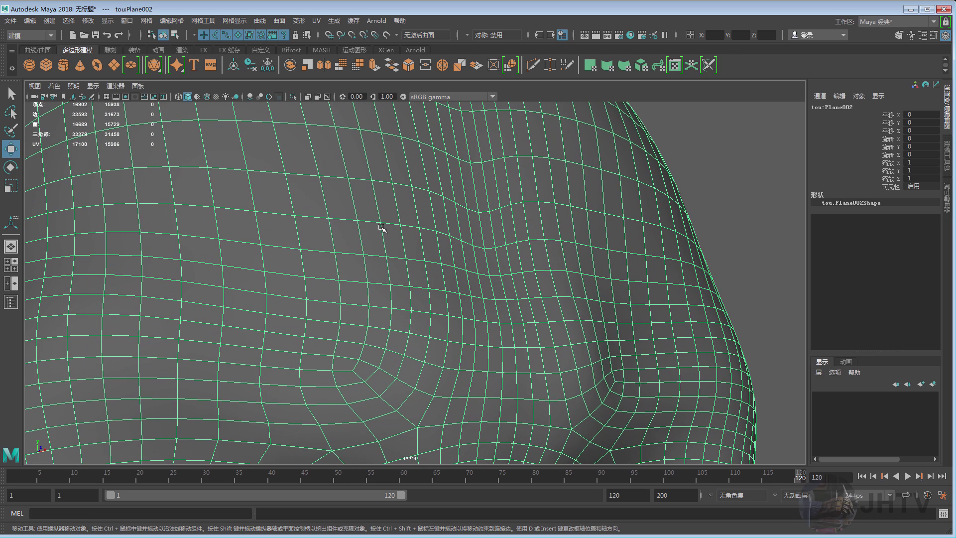
- Switch to edge mode and pick edges on the head's brow
{"action": "right_click_drag", "start_coordinate": [369, 180], "coordinate": [369, 160]}
{"action": "left_click", "coordinate": [372, 183]}
{"action": "left_click", "coordinate": [371, 220]}
{"action": "left_click_drag", "start_coordinate": [371, 213], "coordinate": [371, 236]}
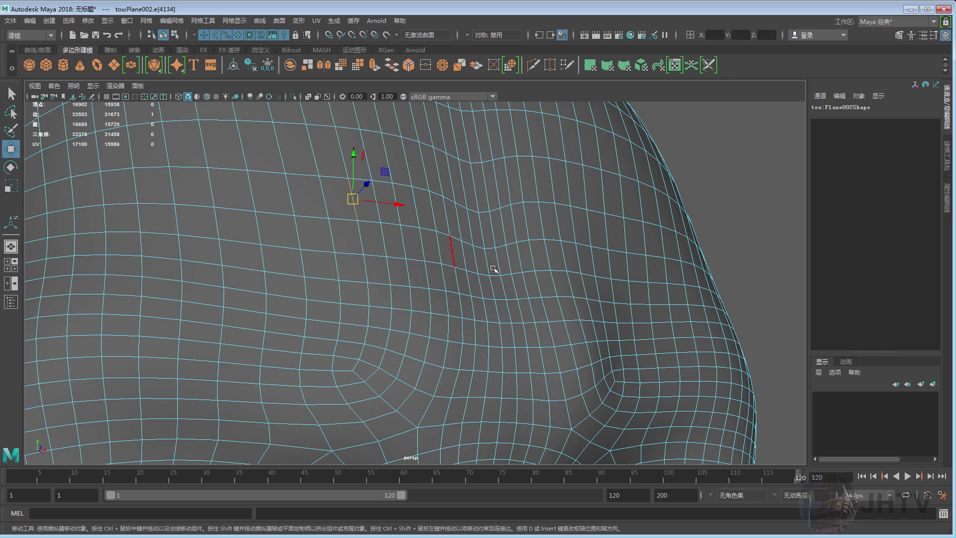
{"action": "scroll", "coordinate": [463, 259], "scroll_direction": "down", "scroll_amount": 5}
- Start a new scene with Don't Save and create a polygon cube
{"action": "key", "text": "ctrl+n"}
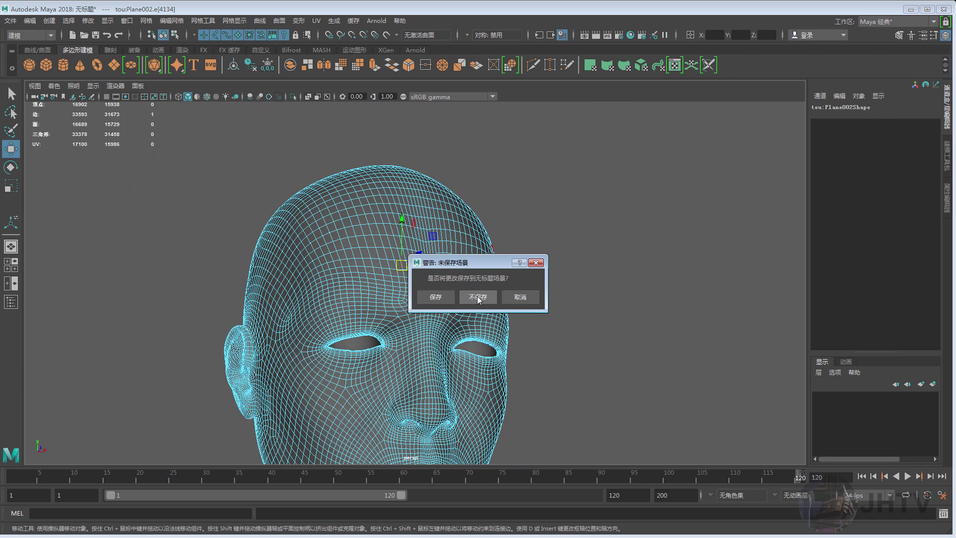
{"action": "left_click", "coordinate": [478, 297]}
{"action": "right_click", "coordinate": [443, 214], "text": "shift"}
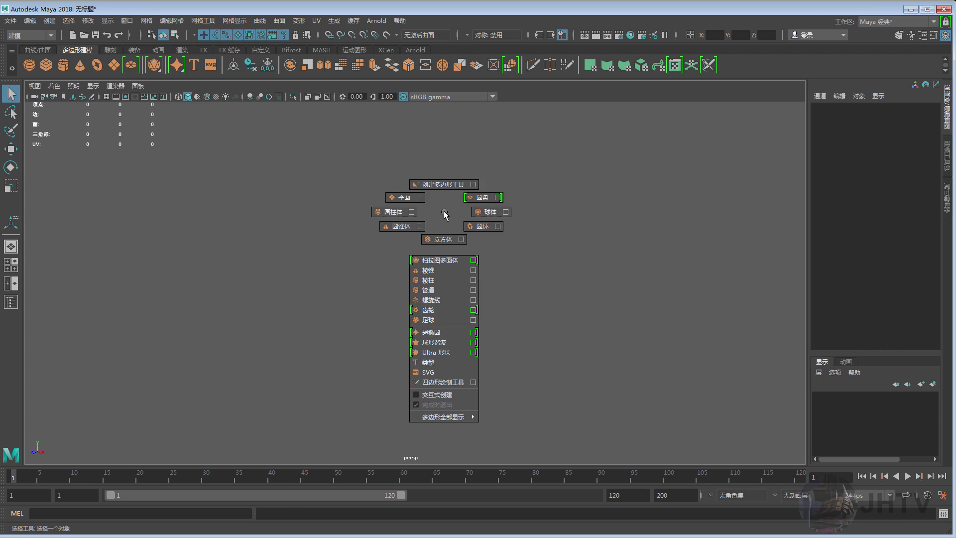
{"action": "right_click_drag", "start_coordinate": [442, 216], "coordinate": [438, 247], "text": "shift"}
- Set pCube1's width, height and depth subdivisions to 5
{"action": "key", "text": "w"}
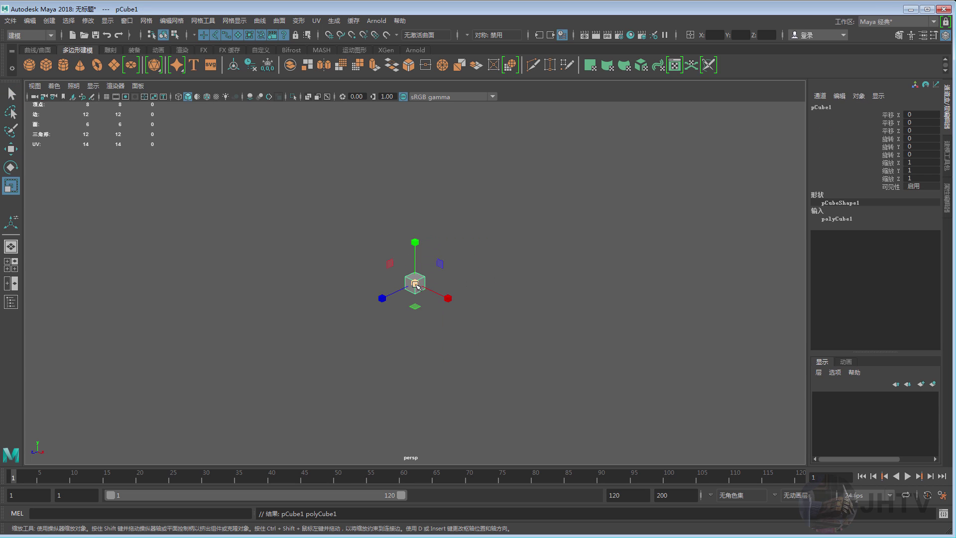
{"action": "key", "text": "f"}
{"action": "left_click", "coordinate": [836, 219]}
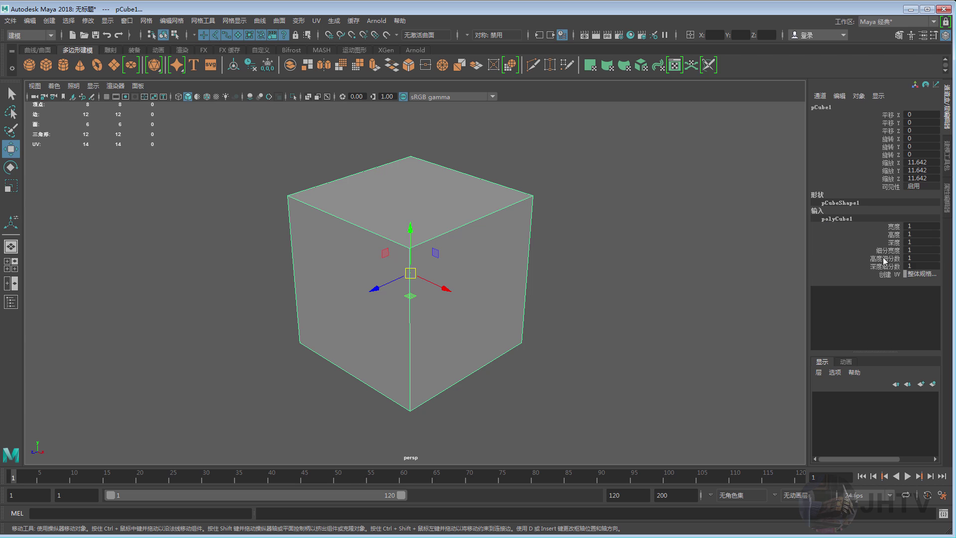
{"action": "left_click_drag", "start_coordinate": [891, 250], "coordinate": [892, 267]}
{"action": "middle_click_drag", "start_coordinate": [570, 231], "coordinate": [588, 229]}
{"action": "key", "text": "w"}
{"action": "key", "text": "f"}
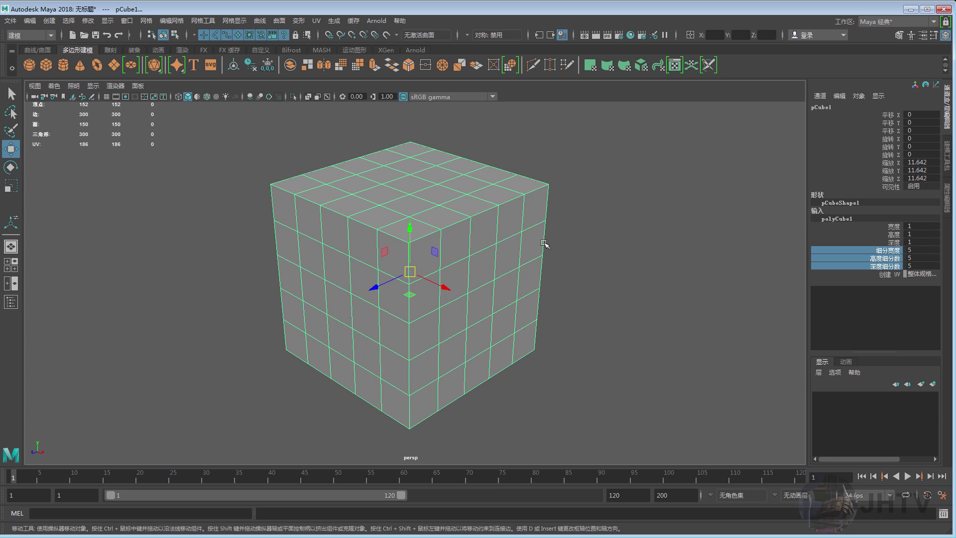
- Triangulate every face of the cube and orbit to inspect the triangles
{"action": "right_click", "coordinate": [429, 208]}
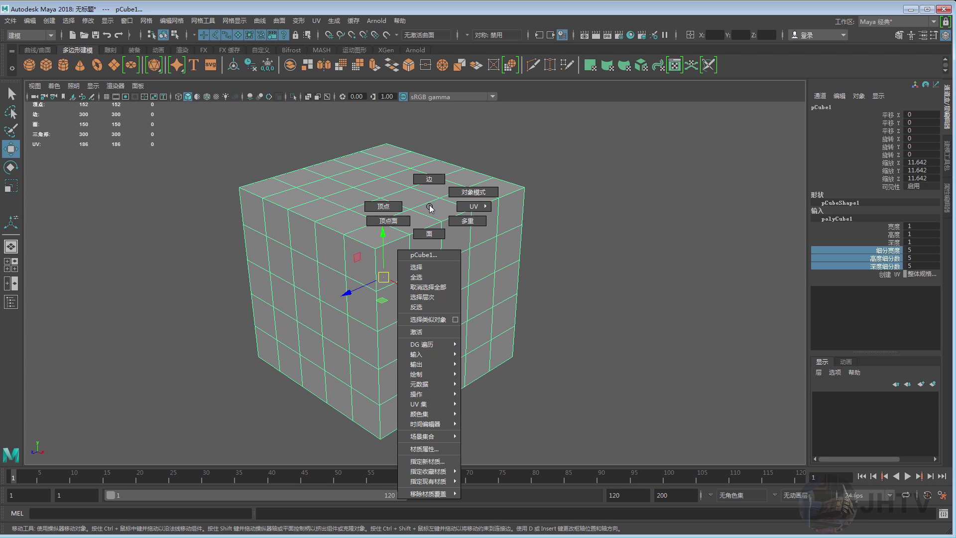
{"action": "mouse_move", "coordinate": [423, 209]}
{"action": "right_mouse_down", "text": "shift"}
{"action": "mouse_move", "coordinate": [417, 369]}
{"action": "mouse_move", "coordinate": [407, 345]}
{"action": "right_mouse_up", "text": "shift"}
{"action": "mouse_move", "coordinate": [407, 345]}
{"action": "left_mouse_down", "text": "alt"}
{"action": "mouse_move", "coordinate": [290, 257]}
{"action": "mouse_move", "coordinate": [321, 252]}
{"action": "left_mouse_up", "text": "alt"}
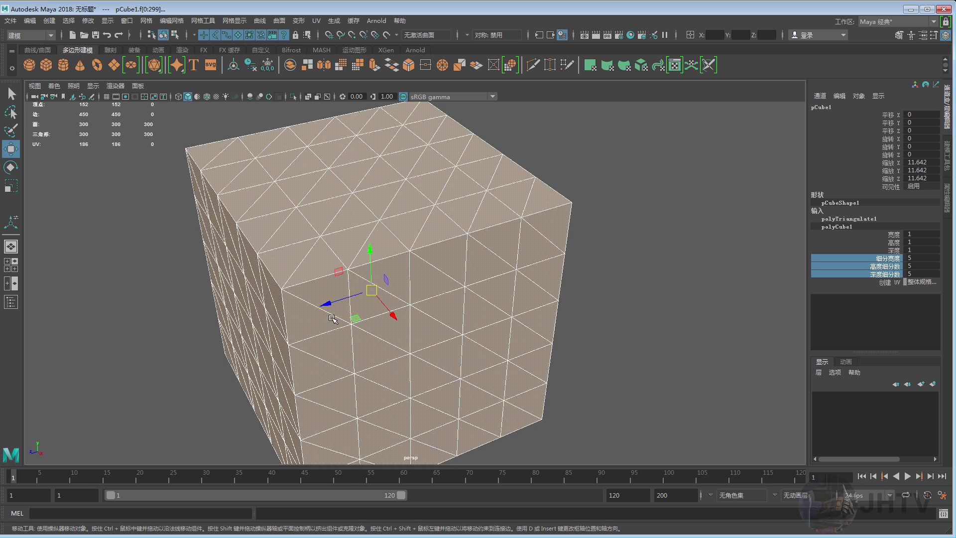
{"action": "left_click_drag", "start_coordinate": [332, 318], "coordinate": [389, 296], "text": "alt"}
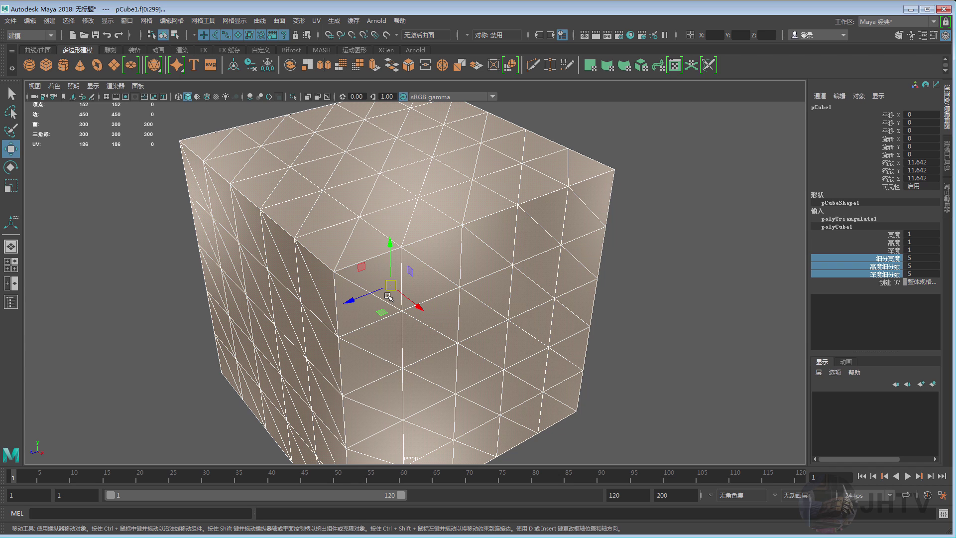
{"action": "left_click_drag", "start_coordinate": [426, 269], "coordinate": [427, 228], "text": "alt"}
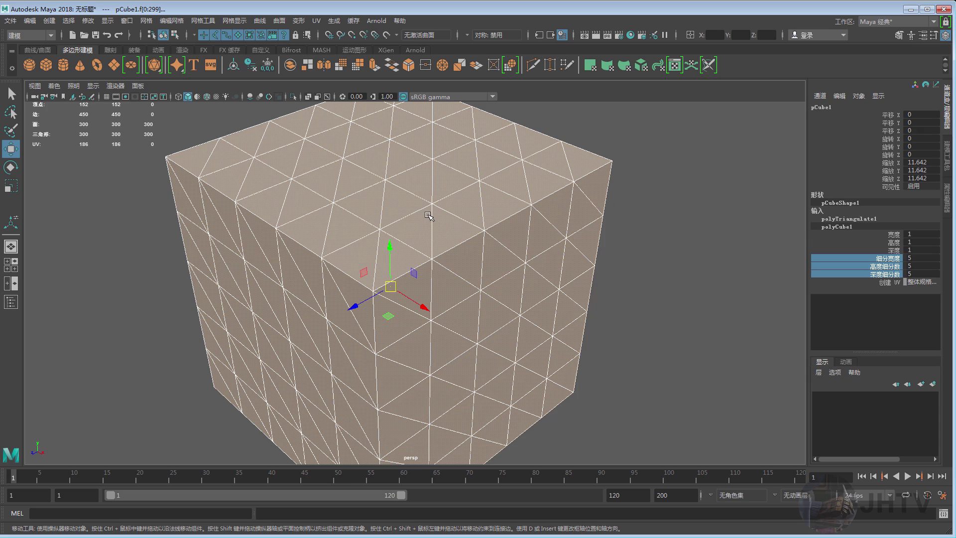
{"action": "mouse_move", "coordinate": [439, 228]}
{"action": "left_mouse_down", "text": "alt"}
{"action": "mouse_move", "coordinate": [297, 221]}
{"action": "mouse_move", "coordinate": [340, 234]}
{"action": "mouse_move", "coordinate": [413, 218]}
{"action": "mouse_move", "coordinate": [380, 192]}
{"action": "mouse_move", "coordinate": [433, 198]}
{"action": "mouse_move", "coordinate": [448, 213]}
{"action": "mouse_move", "coordinate": [375, 246]}
{"action": "mouse_move", "coordinate": [367, 230]}
{"action": "mouse_move", "coordinate": [424, 271]}
{"action": "left_mouse_up", "text": "alt"}
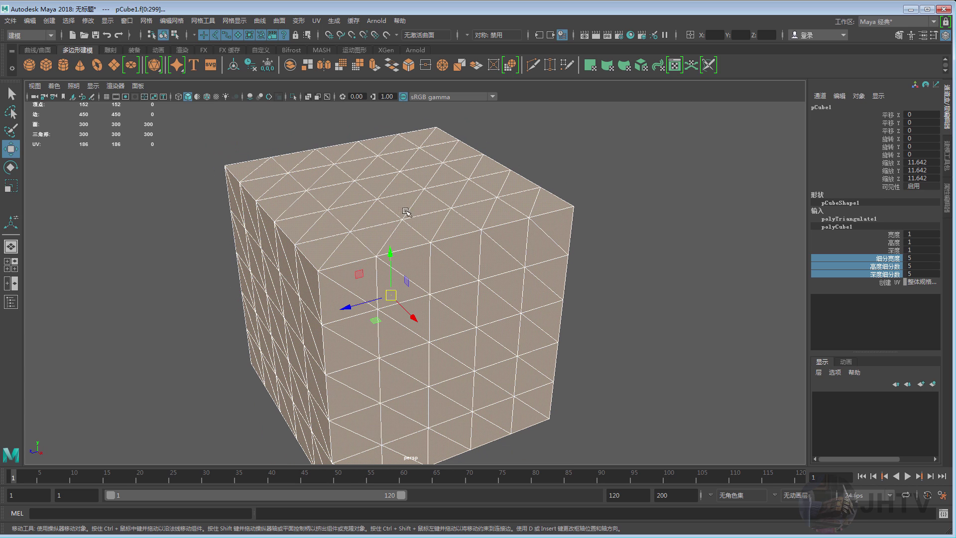
- Dismiss the face menu and reselect the whole cube as an object
{"action": "right_click_drag", "start_coordinate": [408, 177], "coordinate": [407, 241], "text": "shift"}
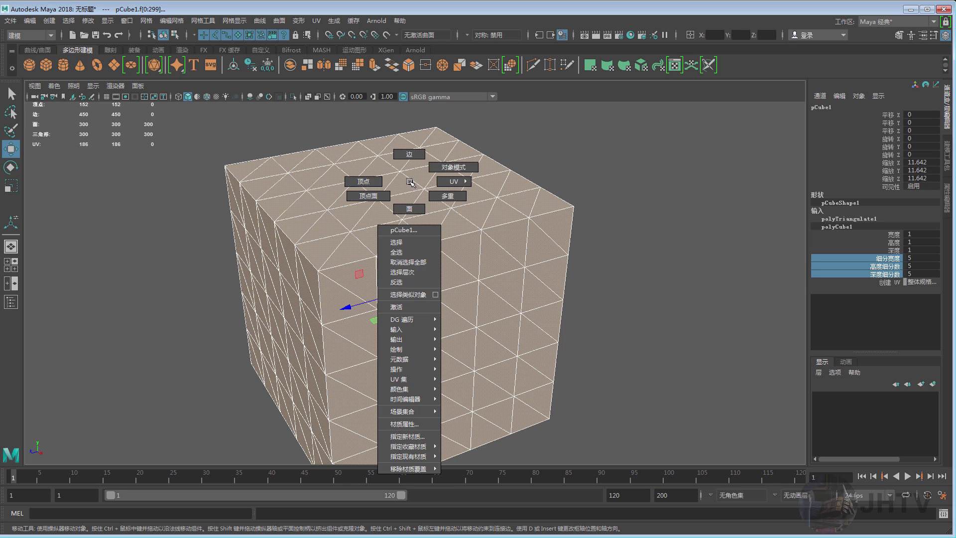
{"action": "right_click_drag", "start_coordinate": [407, 240], "coordinate": [417, 216], "text": "shift"}
{"action": "left_click", "coordinate": [576, 182]}
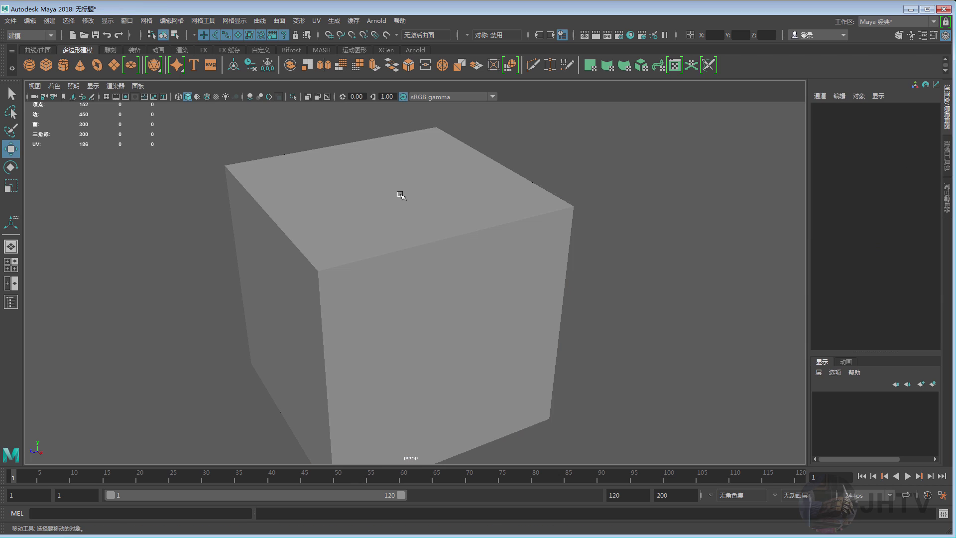
{"action": "left_click", "coordinate": [401, 195]}
{"action": "right_click_drag", "start_coordinate": [416, 169], "coordinate": [400, 331], "text": "shift"}
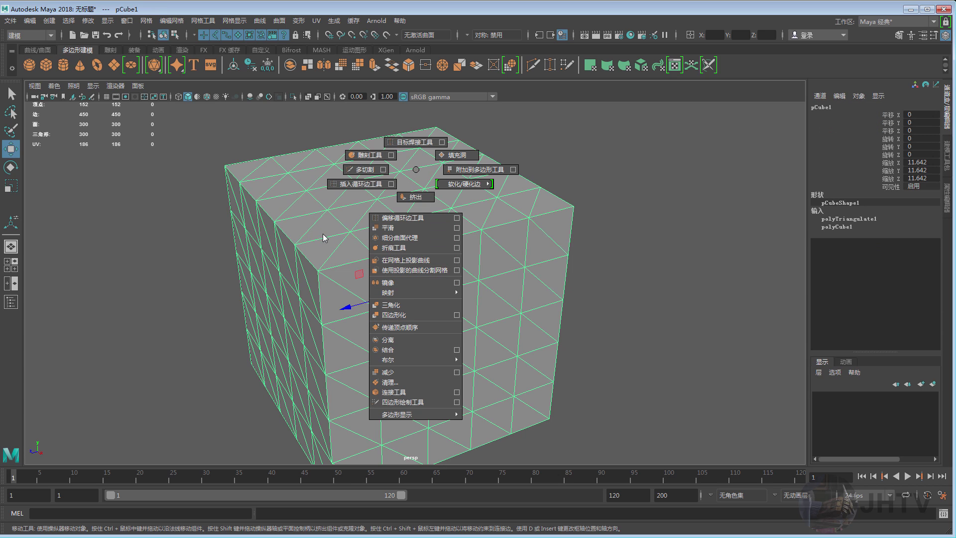
- Quadrangulate pCube1 with Keep Texture Border checked, inspect the quads, then close the options
{"action": "left_click", "coordinate": [457, 314]}
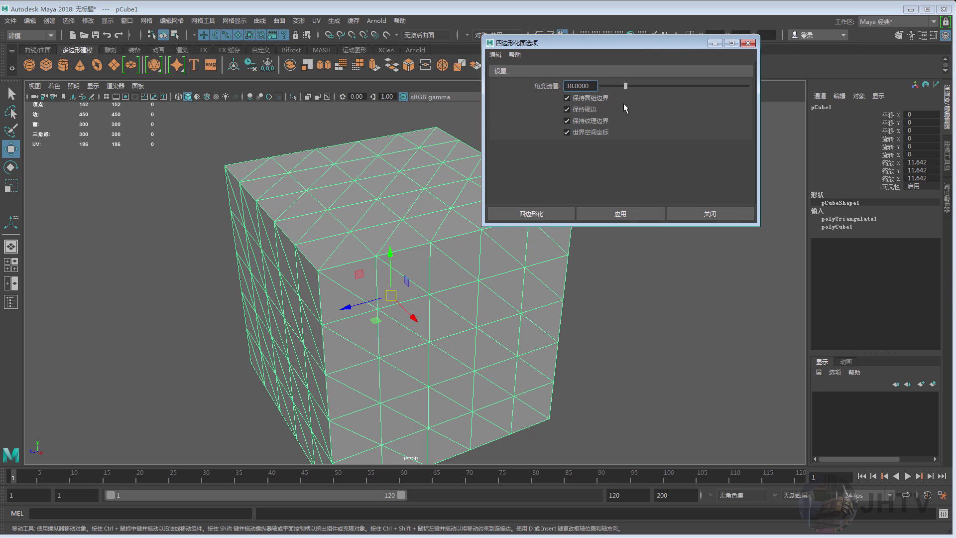
{"action": "left_click", "coordinate": [566, 120]}
{"action": "left_click", "coordinate": [620, 214]}
{"action": "mouse_move", "coordinate": [398, 279]}
{"action": "left_mouse_down", "text": "alt"}
{"action": "mouse_move", "coordinate": [510, 288]}
{"action": "mouse_move", "coordinate": [431, 234]}
{"action": "mouse_move", "coordinate": [377, 233]}
{"action": "mouse_move", "coordinate": [438, 234]}
{"action": "left_mouse_up", "text": "alt"}
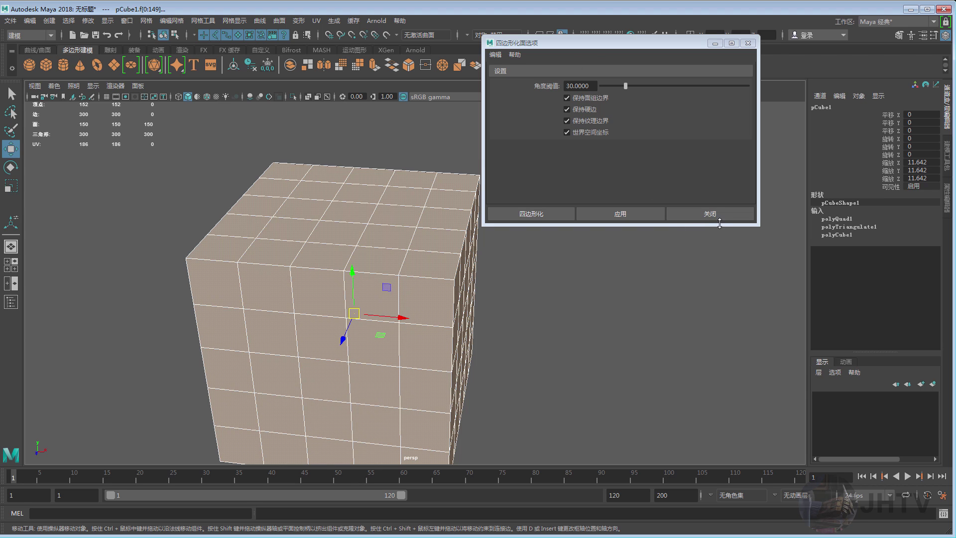
{"action": "left_click_drag", "start_coordinate": [359, 274], "coordinate": [287, 273], "text": "alt"}
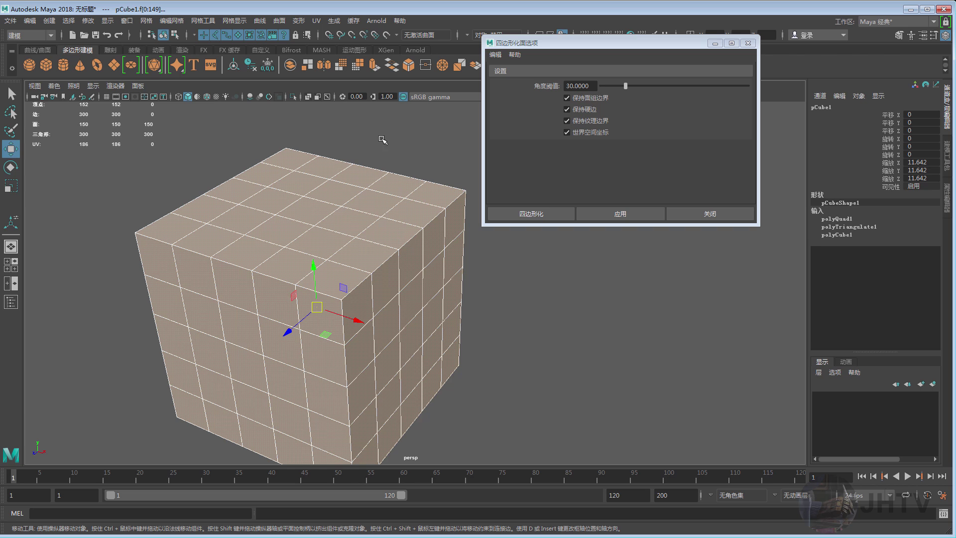
{"action": "mouse_move", "coordinate": [251, 291]}
{"action": "left_mouse_down", "text": "alt"}
{"action": "mouse_move", "coordinate": [369, 257]}
{"action": "mouse_move", "coordinate": [451, 274]}
{"action": "left_mouse_up", "text": "alt"}
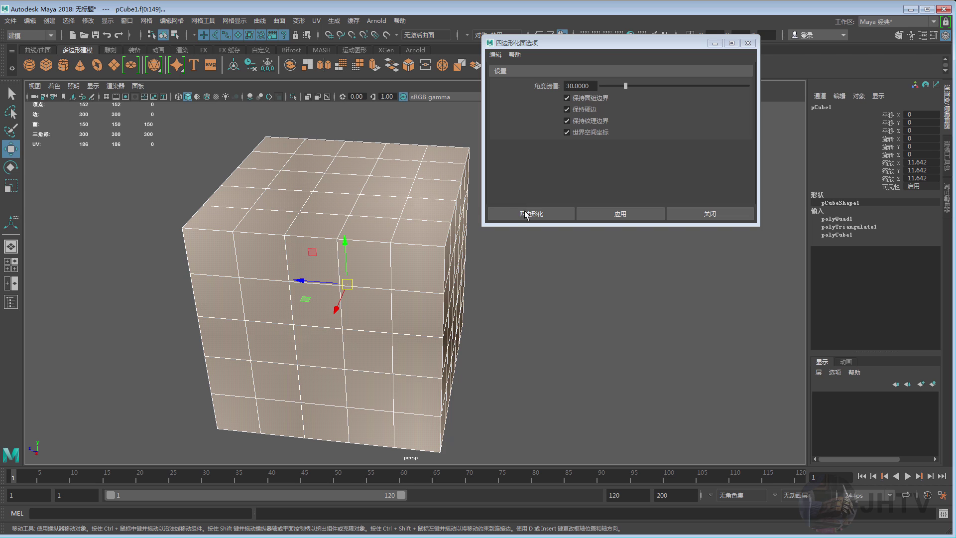
{"action": "left_click_drag", "start_coordinate": [364, 219], "coordinate": [362, 234], "text": "alt"}
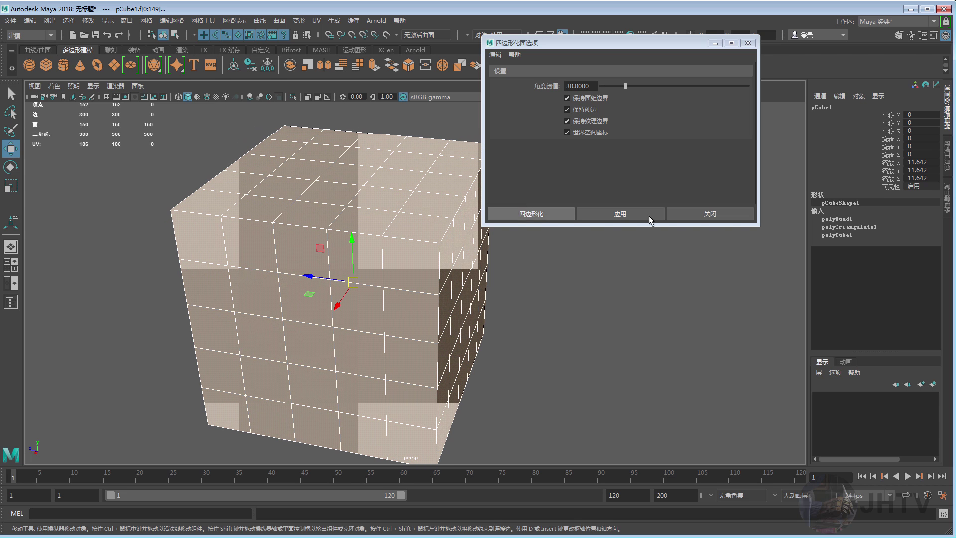
{"action": "left_click", "coordinate": [709, 214]}
{"action": "right_click_drag", "start_coordinate": [497, 219], "coordinate": [483, 182], "text": "alt"}
- Reselect the cube and pick two corner vertices with the Transfer Vertex Order tool
{"action": "right_click", "coordinate": [483, 183]}
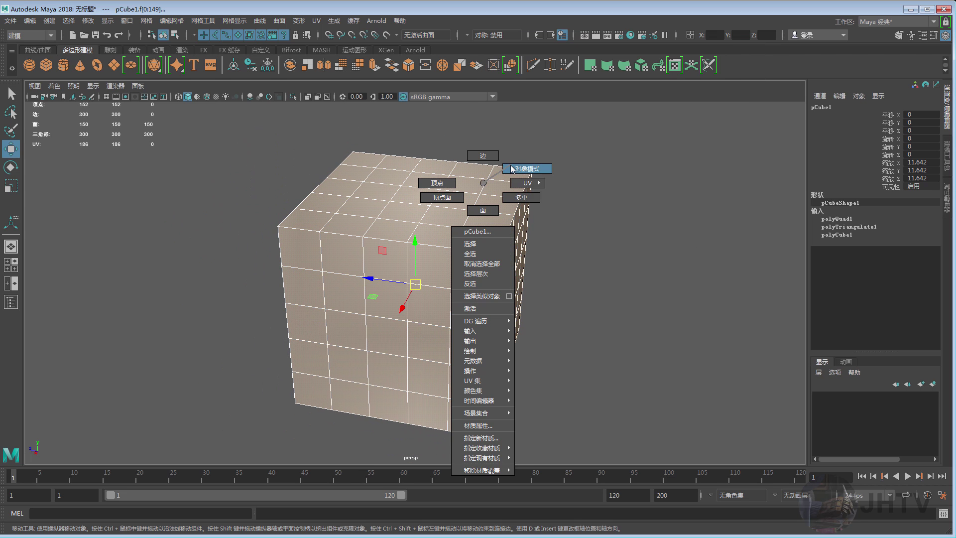
{"action": "left_click_drag", "start_coordinate": [518, 184], "coordinate": [569, 220], "text": "alt"}
{"action": "left_click", "coordinate": [592, 202]}
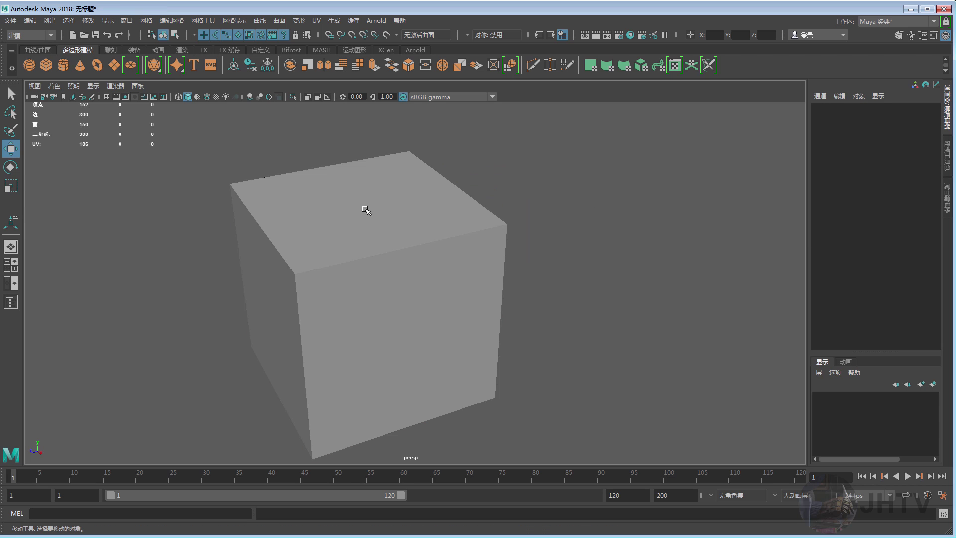
{"action": "left_click_drag", "start_coordinate": [366, 209], "coordinate": [448, 196], "text": "alt"}
{"action": "left_click", "coordinate": [416, 205]}
{"action": "right_click", "coordinate": [451, 176], "text": "shift"}
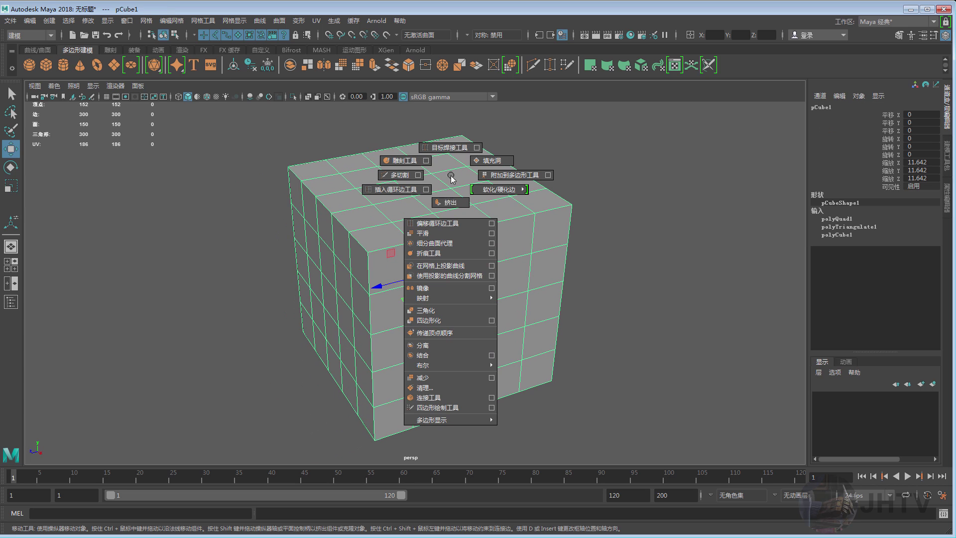
{"action": "left_click", "coordinate": [451, 333]}
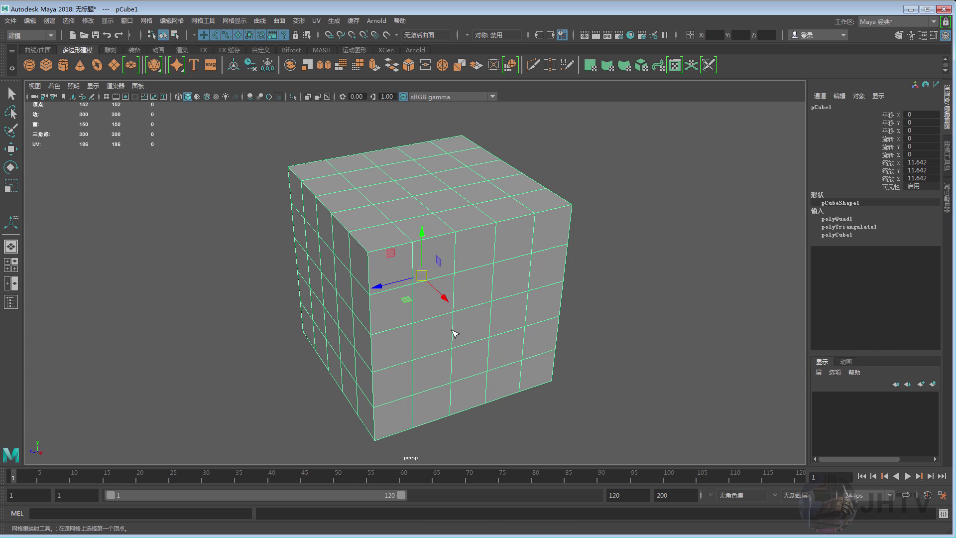
{"action": "mouse_move", "coordinate": [428, 279]}
{"action": "left_mouse_down", "text": "alt"}
{"action": "mouse_move", "coordinate": [396, 289]}
{"action": "mouse_move", "coordinate": [419, 203]}
{"action": "mouse_move", "coordinate": [437, 301]}
{"action": "left_mouse_up", "text": "alt"}
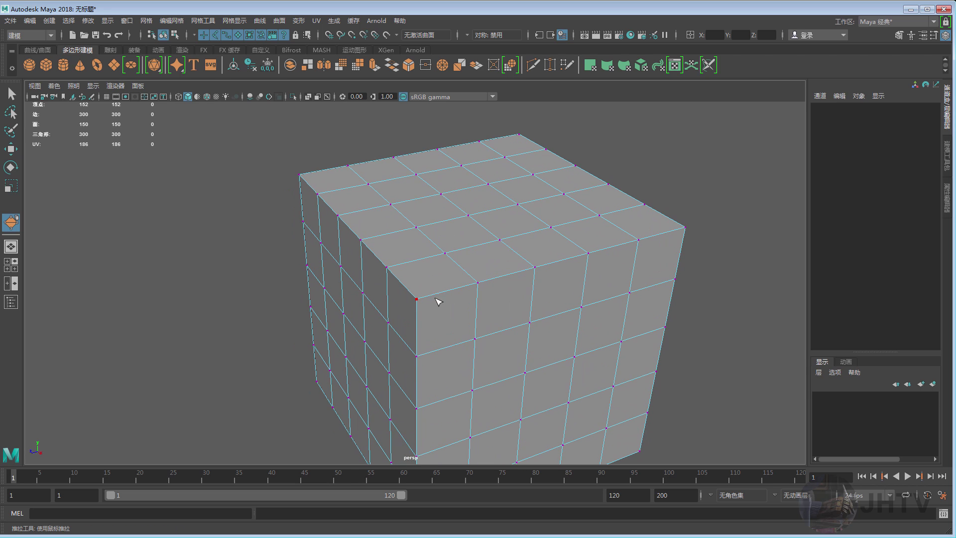
{"action": "middle_click_drag", "start_coordinate": [447, 287], "coordinate": [422, 245], "text": "alt"}
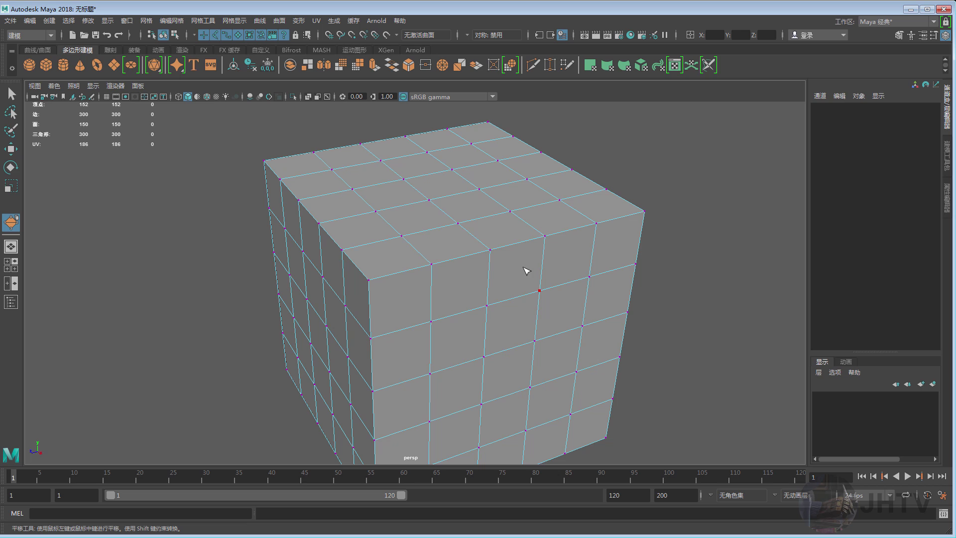
{"action": "left_click", "coordinate": [369, 280]}
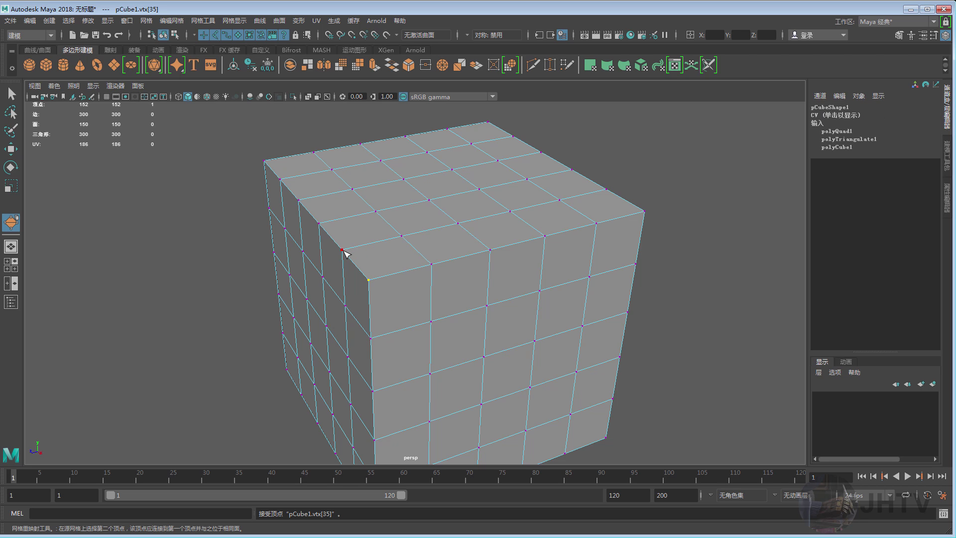
{"action": "left_click", "coordinate": [319, 223]}
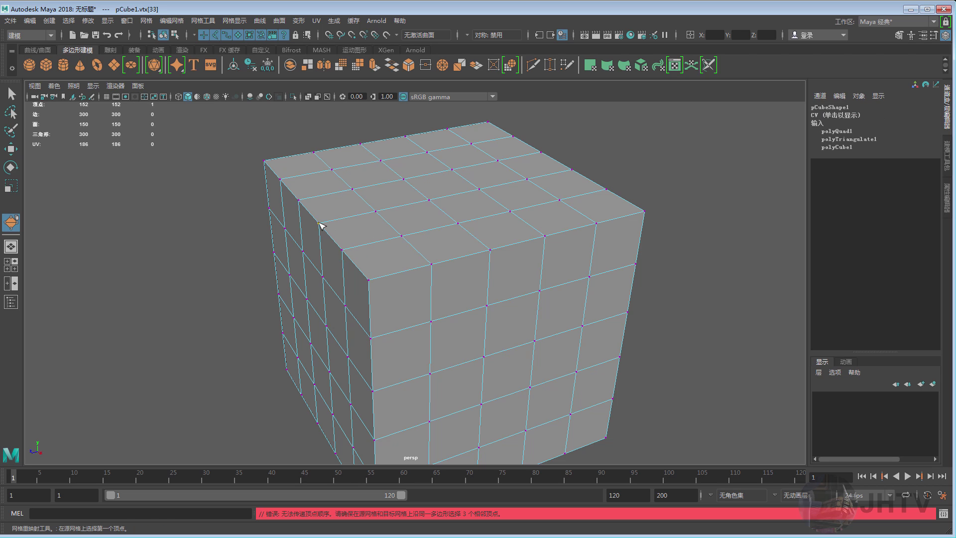
{"action": "key", "text": "w"}
- Quadrangulate the cube again, adding a polyQuad2 step to its history
{"action": "left_click_drag", "start_coordinate": [438, 257], "coordinate": [438, 241], "text": "alt"}
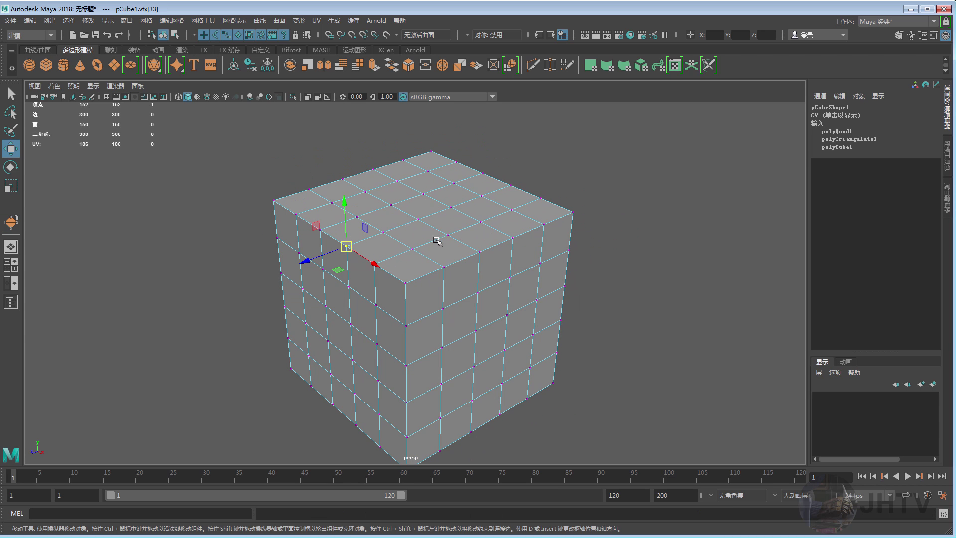
{"action": "right_click_drag", "start_coordinate": [448, 217], "coordinate": [473, 202]}
{"action": "scroll", "coordinate": [450, 258], "scroll_direction": "up", "scroll_amount": 1}
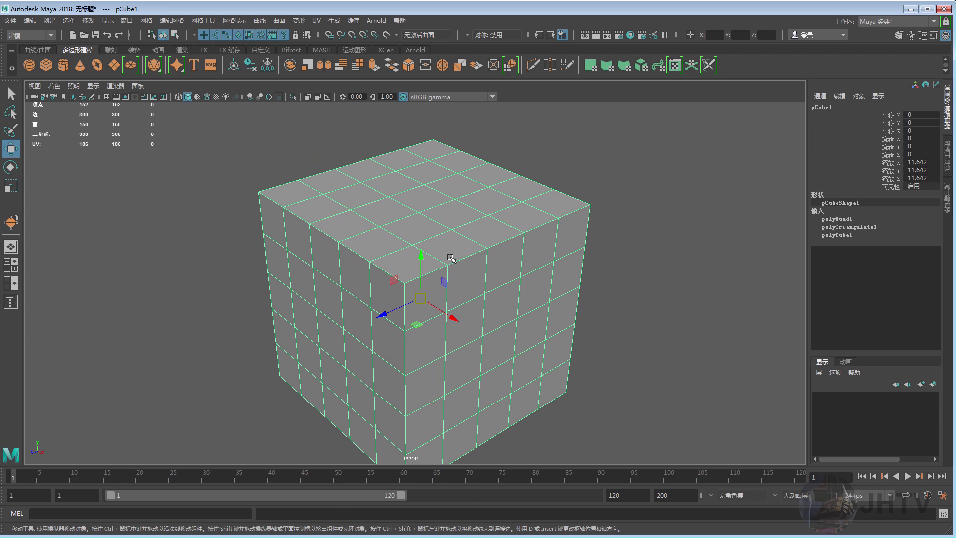
{"action": "right_click", "coordinate": [453, 226]}
{"action": "right_click_drag", "start_coordinate": [450, 204], "coordinate": [444, 349], "text": "shift"}
- Return to object mode and reselect the whole cube
{"action": "scroll", "coordinate": [439, 343], "scroll_direction": "up", "scroll_amount": 1}
{"action": "scroll", "coordinate": [432, 344], "scroll_direction": "up", "scroll_amount": 2}
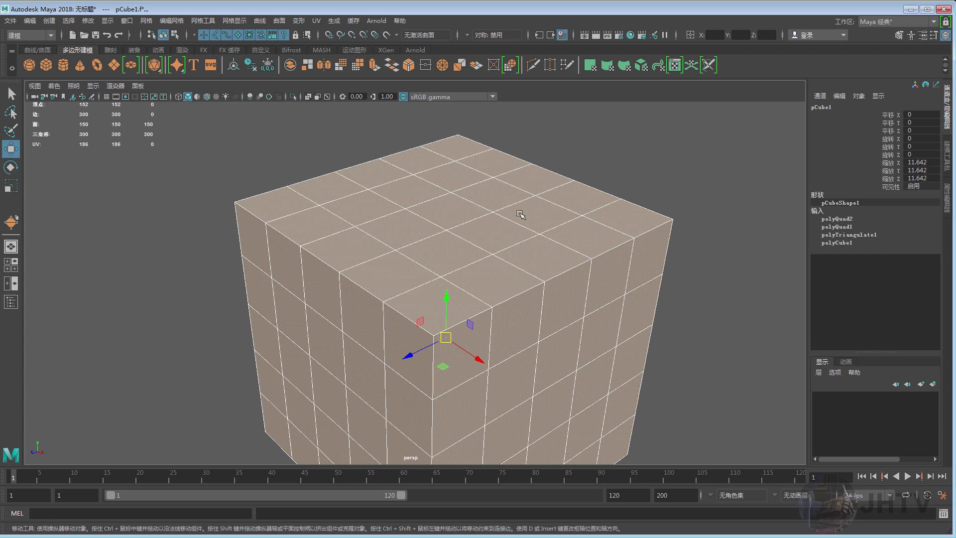
{"action": "scroll", "coordinate": [522, 217], "scroll_direction": "down", "scroll_amount": 2}
{"action": "key", "text": "F8"}
{"action": "left_click", "coordinate": [642, 144]}
{"action": "scroll", "coordinate": [387, 224], "scroll_direction": "down", "scroll_amount": 2}
{"action": "scroll", "coordinate": [445, 219], "scroll_direction": "down", "scroll_amount": 1}
{"action": "left_click", "coordinate": [432, 233]}
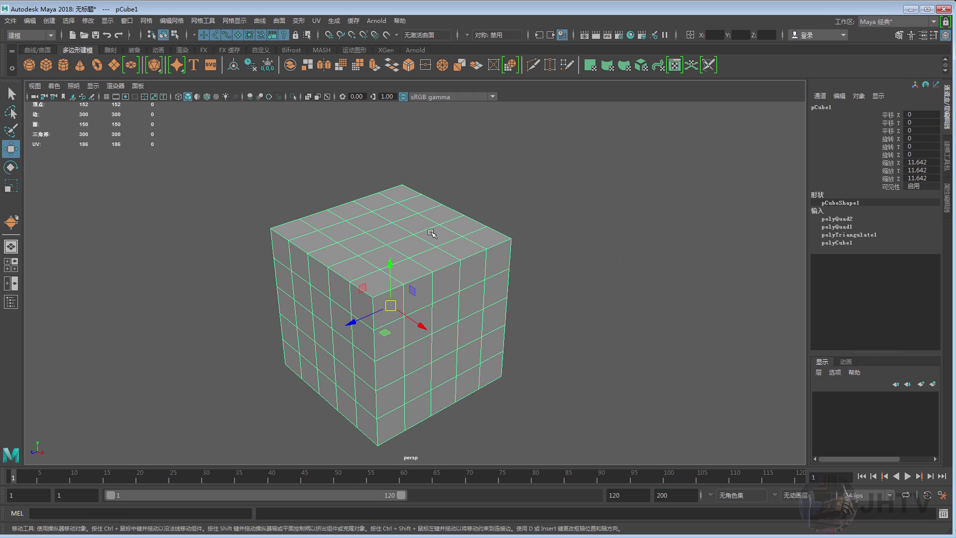
{"action": "scroll", "coordinate": [454, 229], "scroll_direction": "up", "scroll_amount": 2}
{"action": "right_click", "coordinate": [439, 203], "text": "shift"}
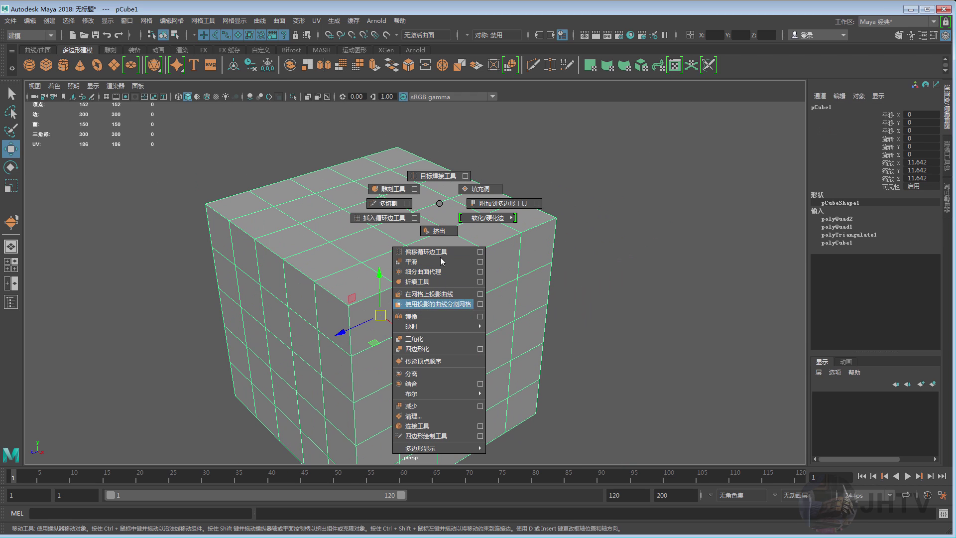
{"action": "left_click", "coordinate": [426, 361]}
{"action": "left_click", "coordinate": [348, 305]}
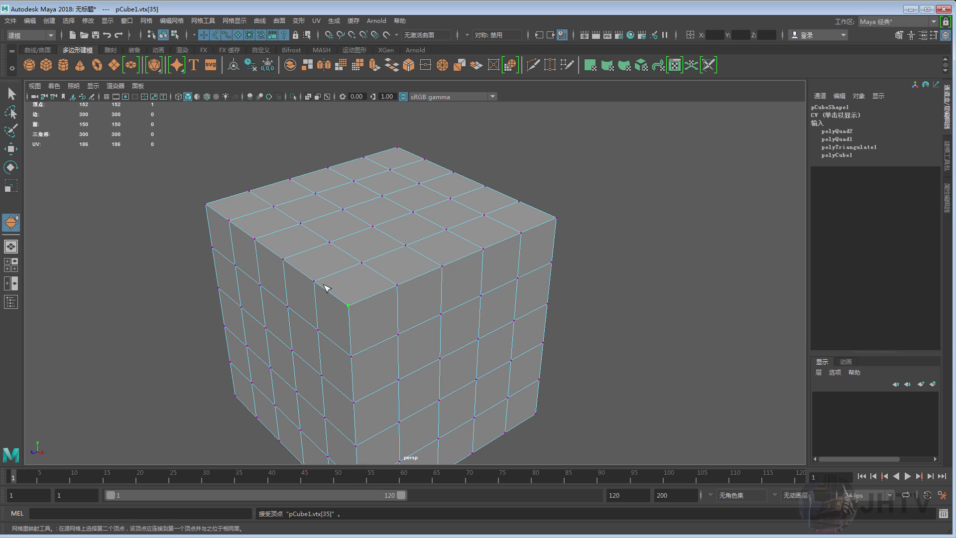
{"action": "left_click", "coordinate": [362, 263]}
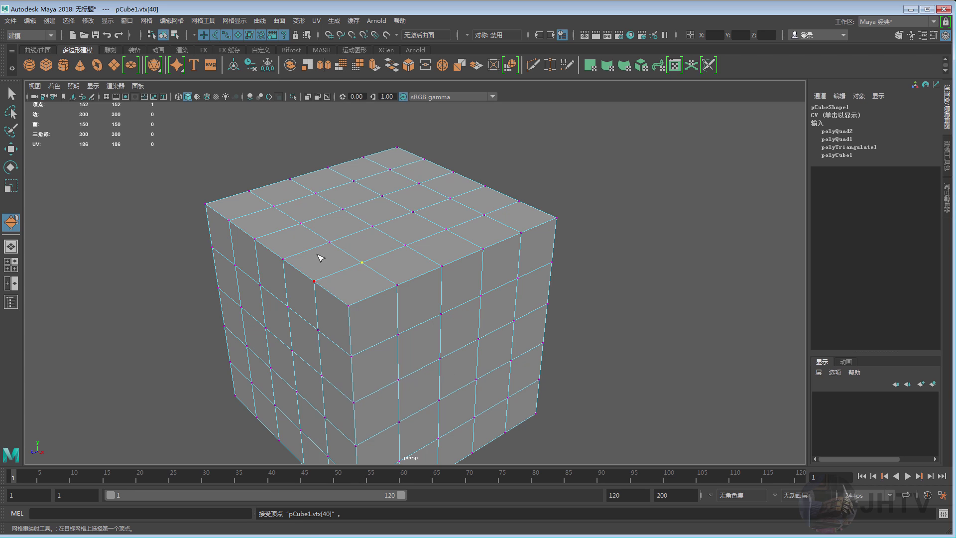
{"action": "key", "text": "w"}
{"action": "mouse_move", "coordinate": [320, 257]}
{"action": "left_mouse_down", "text": "alt"}
{"action": "mouse_move", "coordinate": [408, 243]}
{"action": "mouse_move", "coordinate": [393, 239]}
{"action": "mouse_move", "coordinate": [417, 244]}
{"action": "left_mouse_up", "text": "alt"}
{"action": "left_click_drag", "start_coordinate": [359, 281], "coordinate": [327, 271], "text": "alt"}
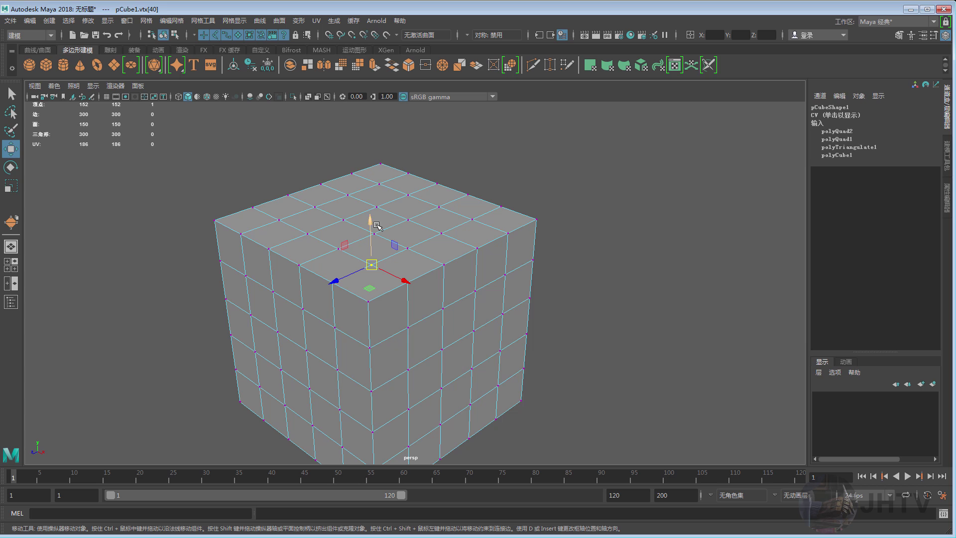
{"action": "right_click_drag", "start_coordinate": [381, 237], "coordinate": [403, 227]}
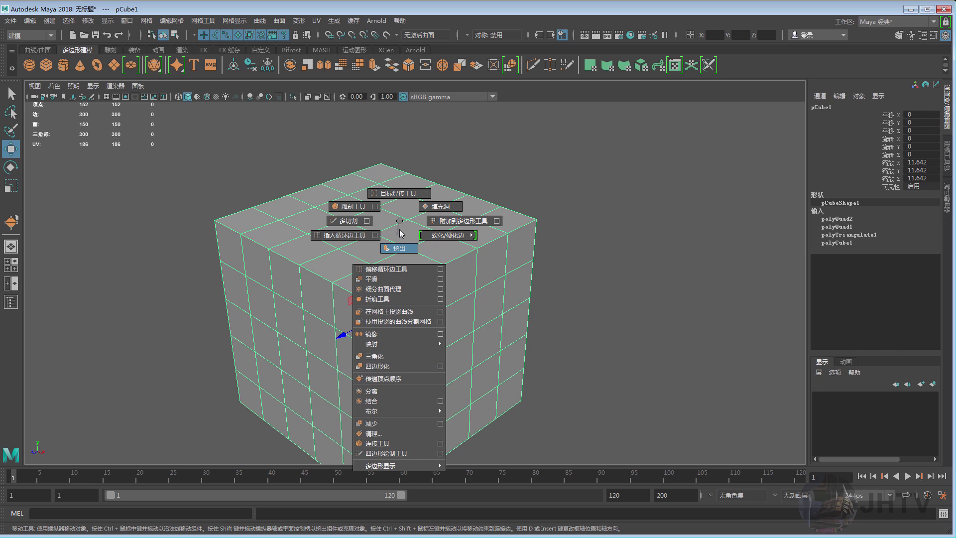
{"action": "mouse_move", "coordinate": [395, 203]}
{"action": "right_mouse_down"}
{"action": "mouse_move", "coordinate": [390, 217]}
{"action": "mouse_move", "coordinate": [445, 178]}
{"action": "mouse_move", "coordinate": [507, 218]}
{"action": "right_mouse_up"}
{"action": "right_click", "coordinate": [414, 198], "text": "shift"}
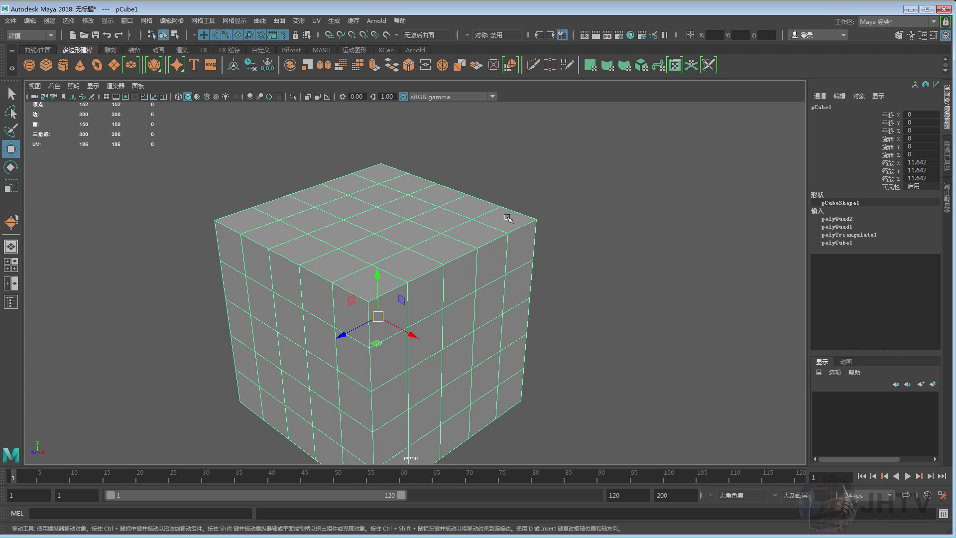
- Duplicate the subdivided cube with Ctrl+D and move the copy to its right along X
{"action": "mouse_move", "coordinate": [487, 263]}
{"action": "left_mouse_down", "text": "alt"}
{"action": "mouse_move", "coordinate": [438, 267]}
{"action": "mouse_move", "coordinate": [423, 252]}
{"action": "left_mouse_up", "text": "alt"}
{"action": "key", "text": "ctrl+d"}
{"action": "left_click_drag", "start_coordinate": [342, 287], "coordinate": [555, 298]}
{"action": "left_click_drag", "start_coordinate": [438, 299], "coordinate": [471, 285], "text": "alt"}
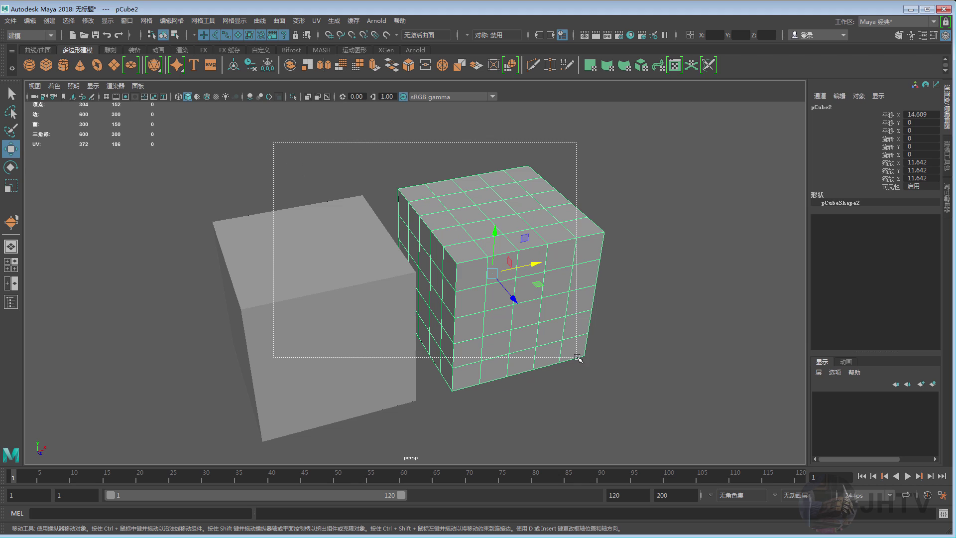
- Select both cubes and combine them into one mesh, pCube3
{"action": "left_click_drag", "start_coordinate": [275, 144], "coordinate": [583, 354]}
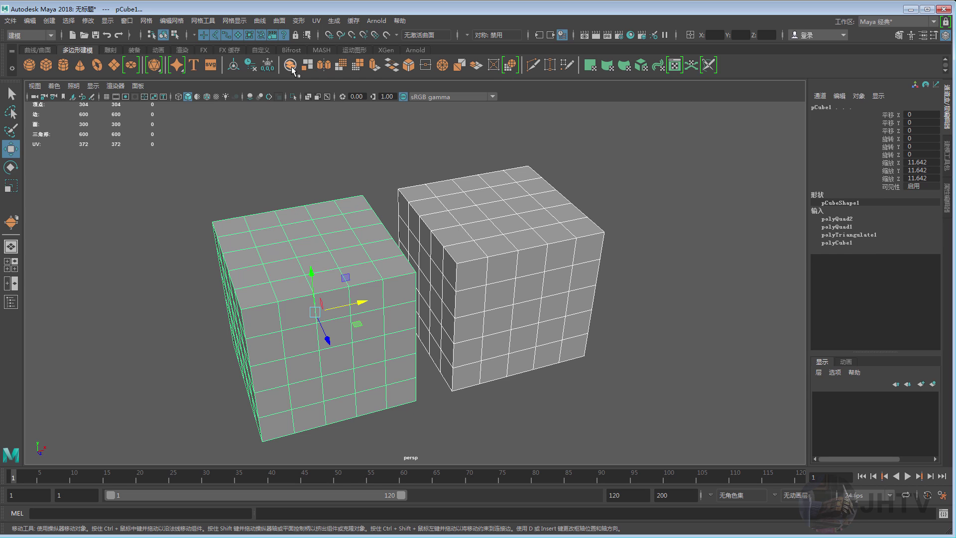
{"action": "left_click", "coordinate": [291, 70]}
{"action": "mouse_move", "coordinate": [325, 156]}
{"action": "left_mouse_down", "text": "alt"}
{"action": "mouse_move", "coordinate": [310, 286]}
{"action": "mouse_move", "coordinate": [398, 263]}
{"action": "left_mouse_up", "text": "alt"}
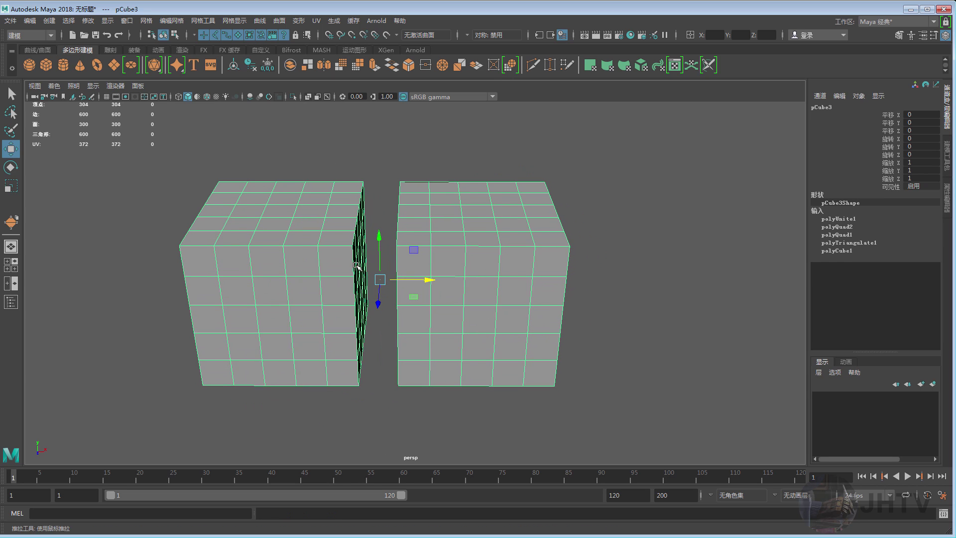
{"action": "right_click", "coordinate": [449, 197], "text": "shift"}
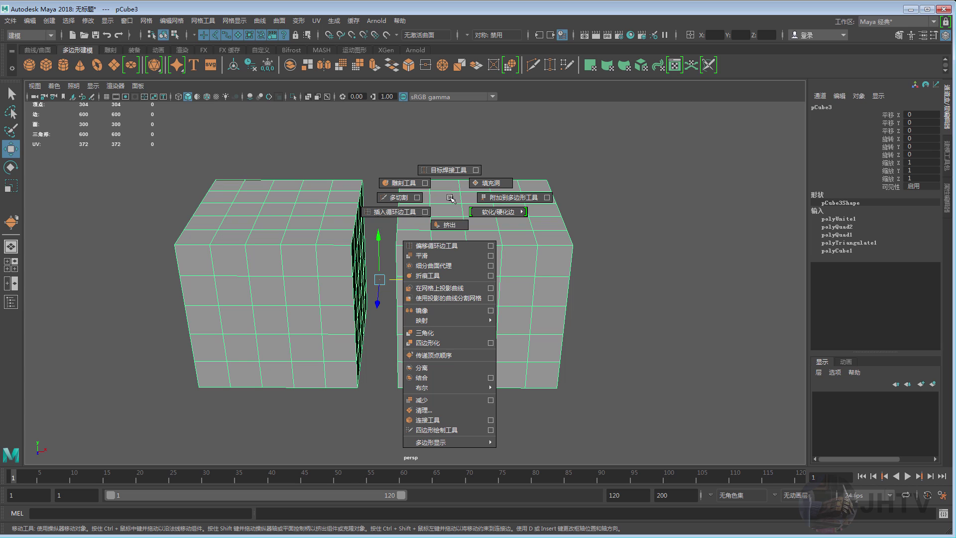
{"action": "right_click", "coordinate": [445, 199]}
{"action": "mouse_move", "coordinate": [445, 200]}
{"action": "left_mouse_down", "text": "alt"}
{"action": "mouse_move", "coordinate": [450, 193]}
{"action": "mouse_move", "coordinate": [414, 239]}
{"action": "left_mouse_up", "text": "alt"}
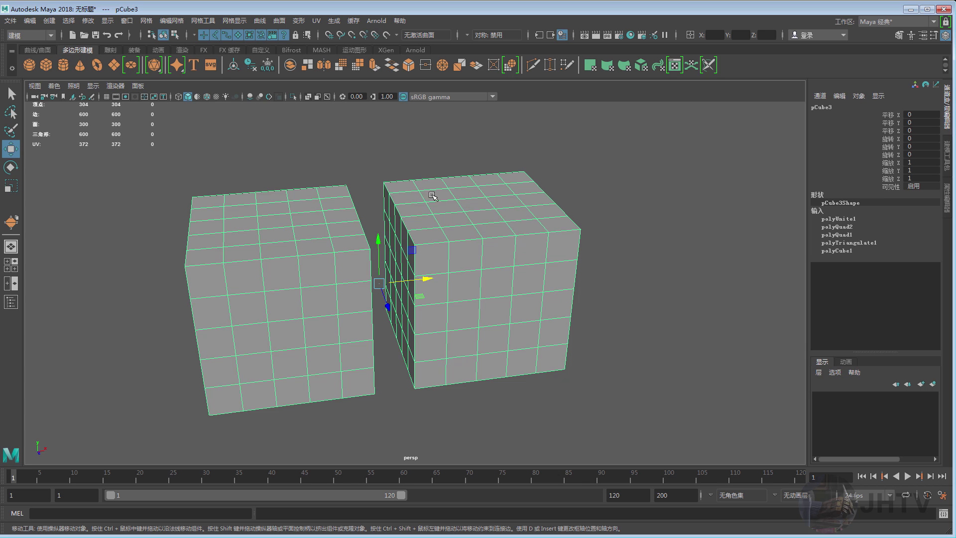
{"action": "right_click_drag", "start_coordinate": [433, 192], "coordinate": [423, 354], "text": "shift"}
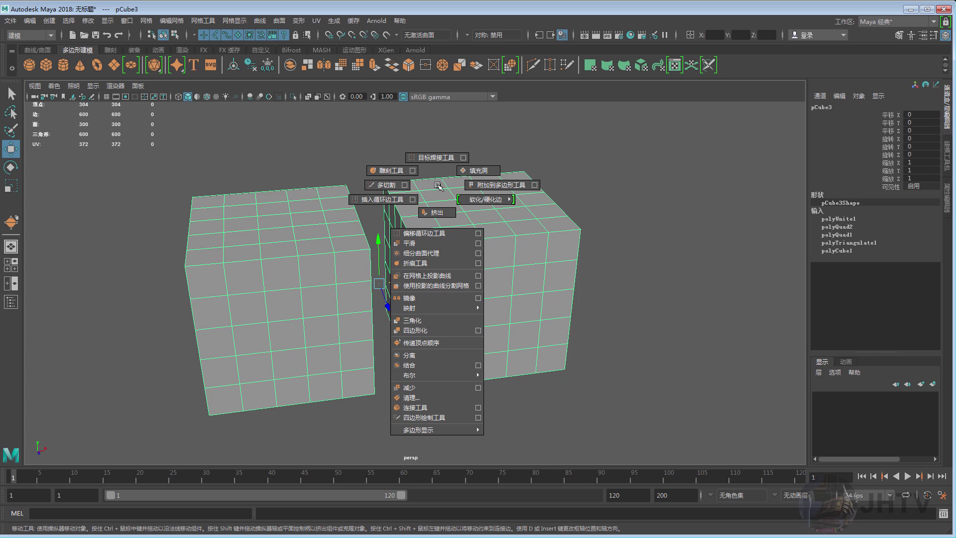
- Try Separate from the marking menu, undo it, then select all faces of the right cube
{"action": "left_click", "coordinate": [423, 354]}
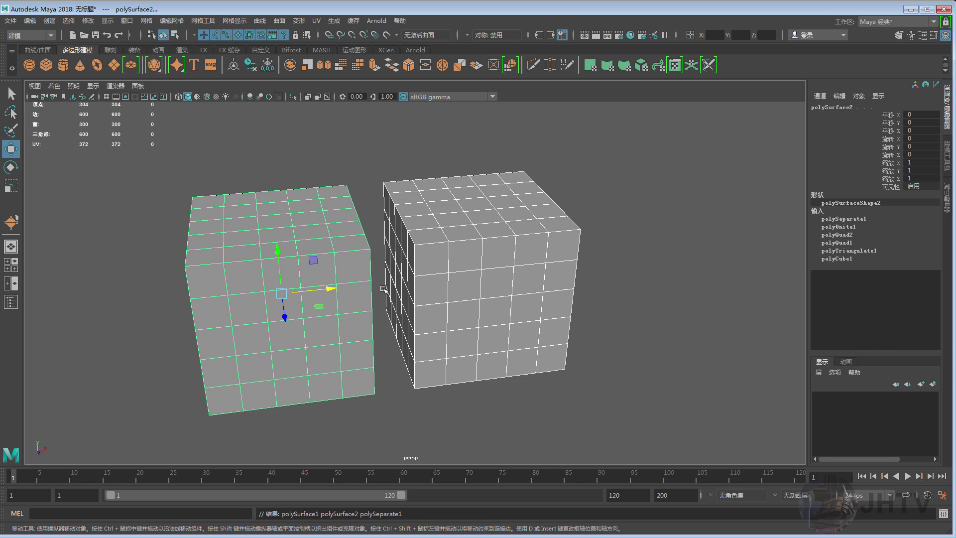
{"action": "key", "text": "ctrl+z"}
{"action": "right_click", "coordinate": [438, 204], "text": "shift"}
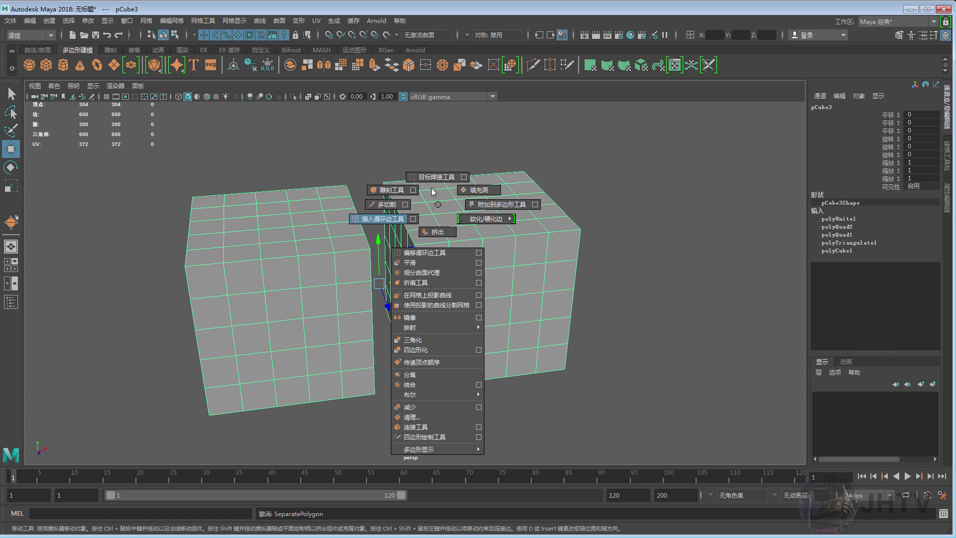
{"action": "right_click_drag", "start_coordinate": [433, 192], "coordinate": [397, 168]}
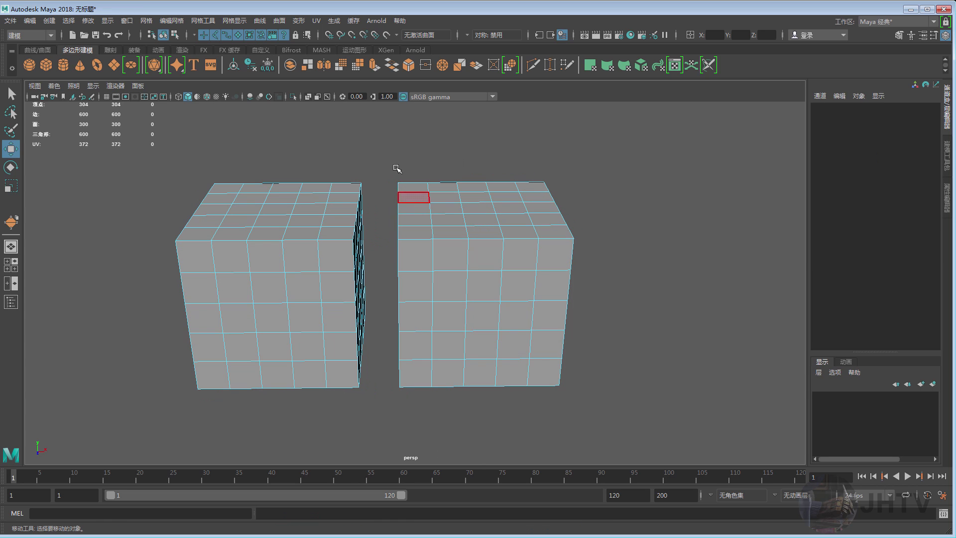
{"action": "mouse_move", "coordinate": [393, 156]}
{"action": "left_mouse_down"}
{"action": "mouse_move", "coordinate": [516, 352]}
{"action": "mouse_move", "coordinate": [630, 437]}
{"action": "left_mouse_up"}
- Split the mesh into polySurface1 and polySurface2 with Mesh > Separate, then undo it
{"action": "left_click_drag", "start_coordinate": [498, 343], "coordinate": [494, 254], "text": "alt"}
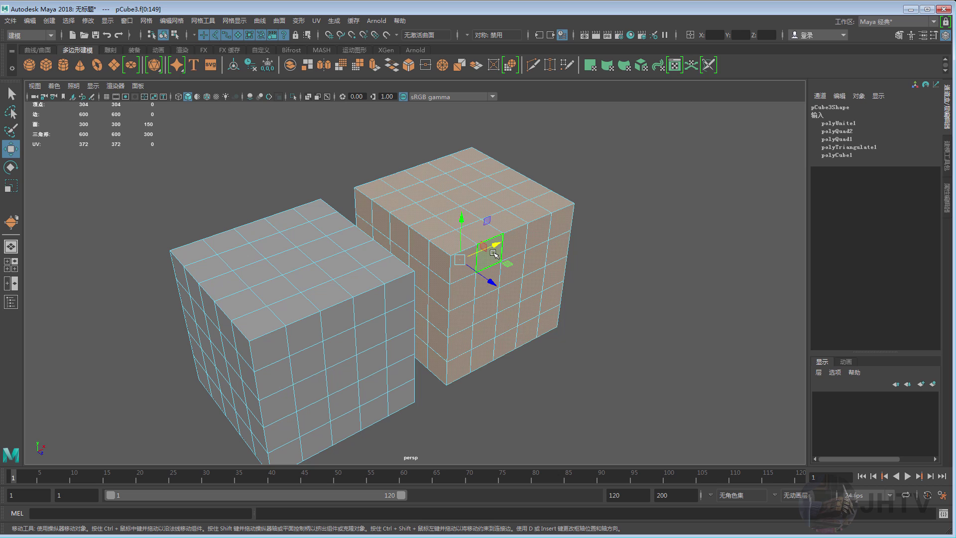
{"action": "right_click_drag", "start_coordinate": [451, 185], "coordinate": [445, 327], "text": "shift"}
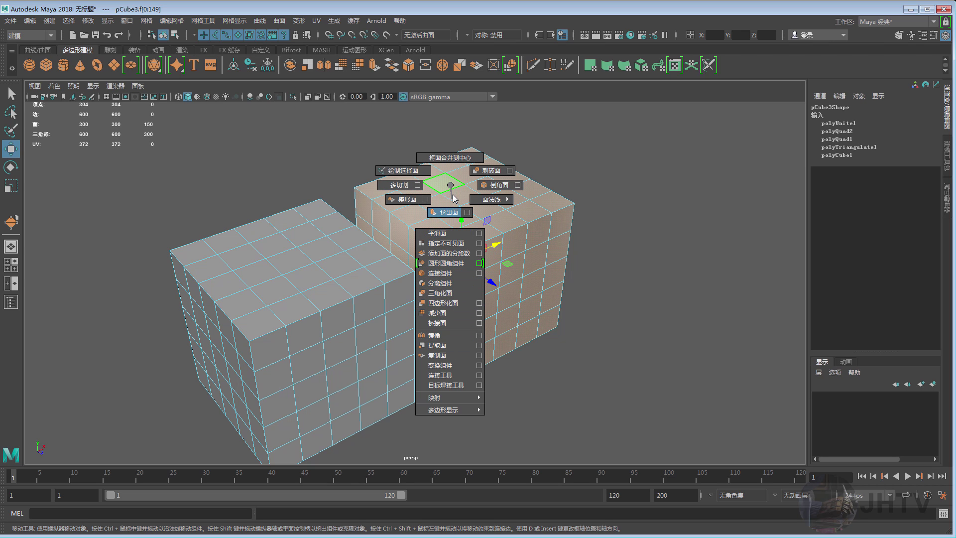
{"action": "right_click_drag", "start_coordinate": [452, 332], "coordinate": [450, 193], "text": "shift"}
{"action": "left_click_drag", "start_coordinate": [443, 211], "coordinate": [433, 204], "text": "alt"}
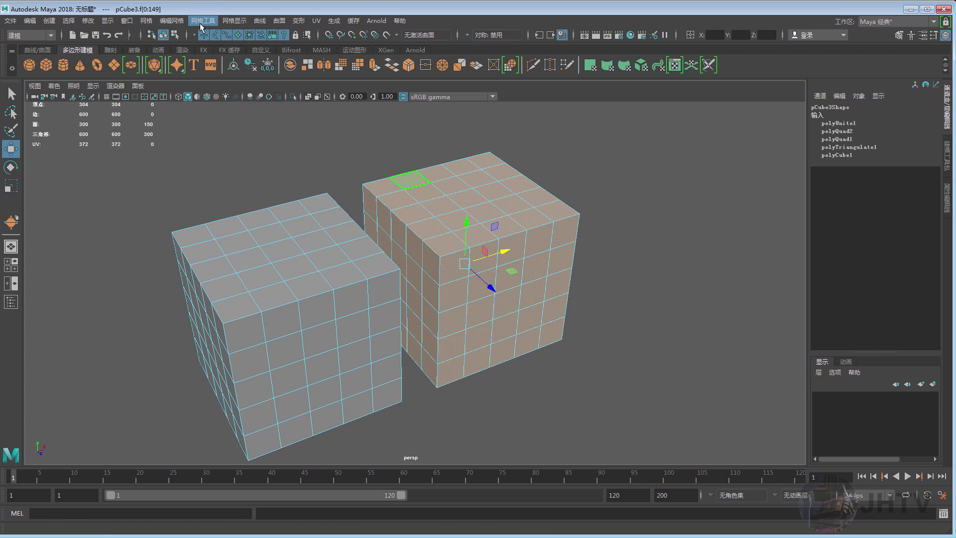
{"action": "left_click", "coordinate": [177, 23]}
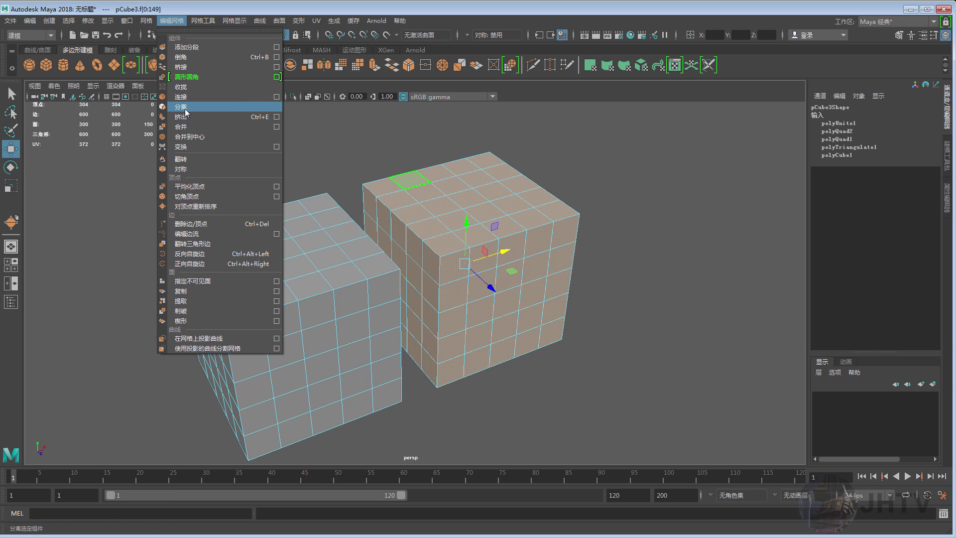
{"action": "mouse_move", "coordinate": [145, 21]}
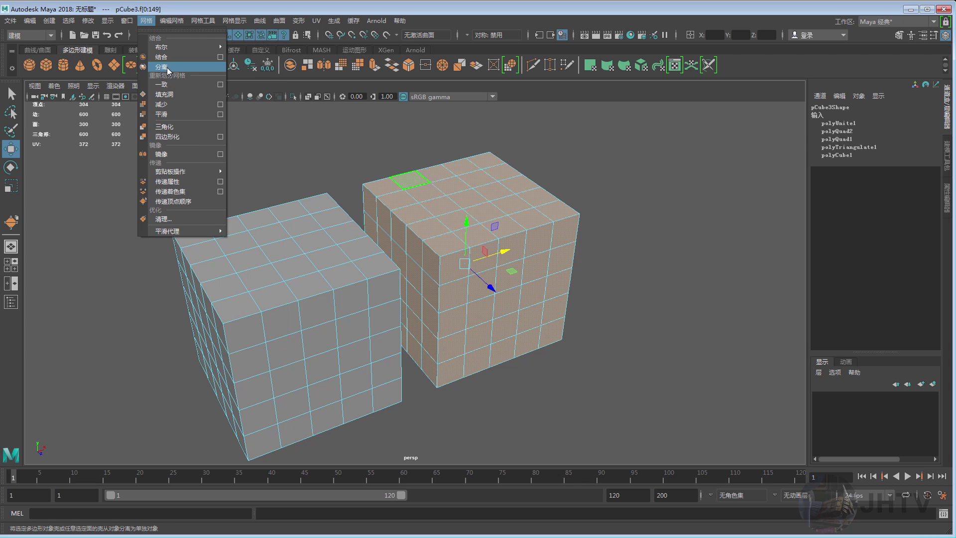
{"action": "left_click", "coordinate": [173, 72]}
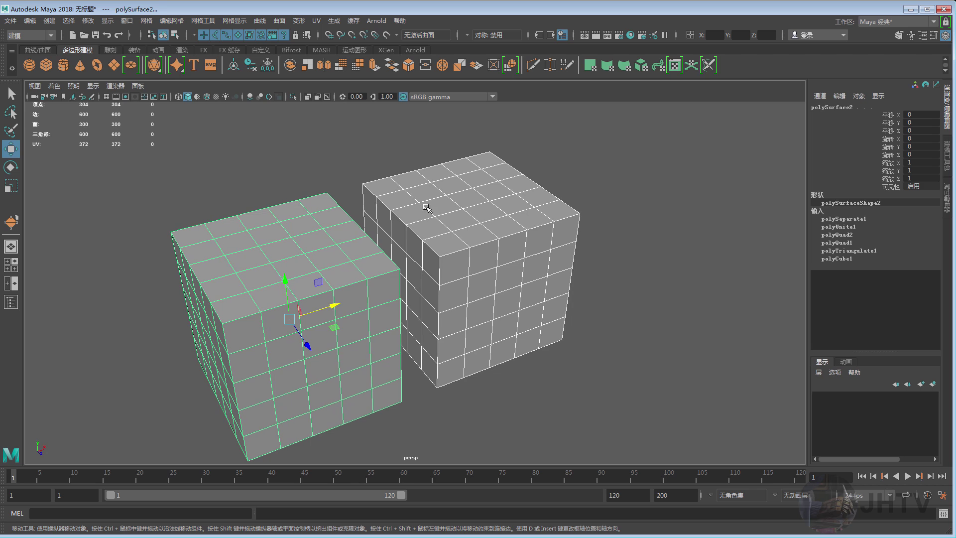
{"action": "key", "text": "ctrl+z"}
{"action": "key", "text": "ctrl+z"}
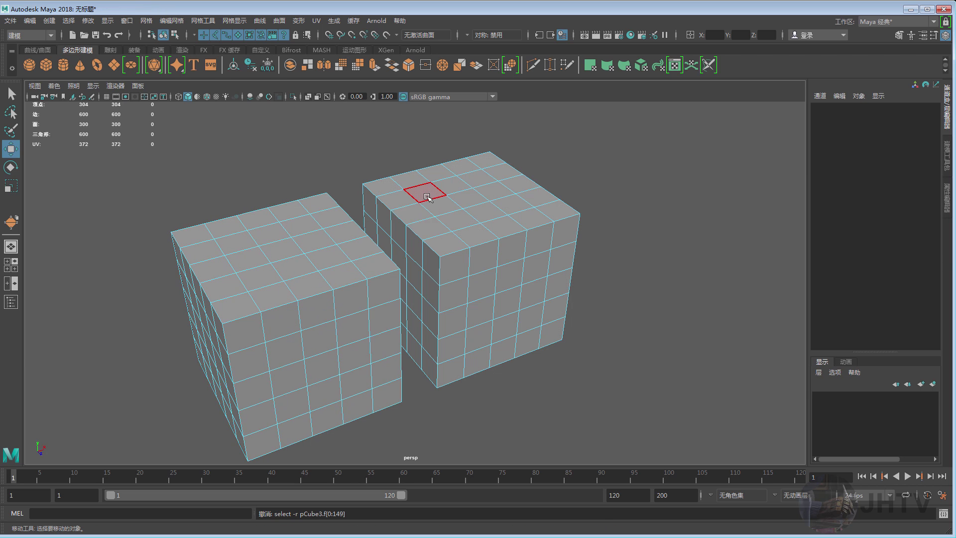
{"action": "key", "text": "F8"}
{"action": "scroll", "coordinate": [368, 214], "scroll_direction": "down", "scroll_amount": 3}
{"action": "left_click_drag", "start_coordinate": [391, 248], "coordinate": [386, 145]}
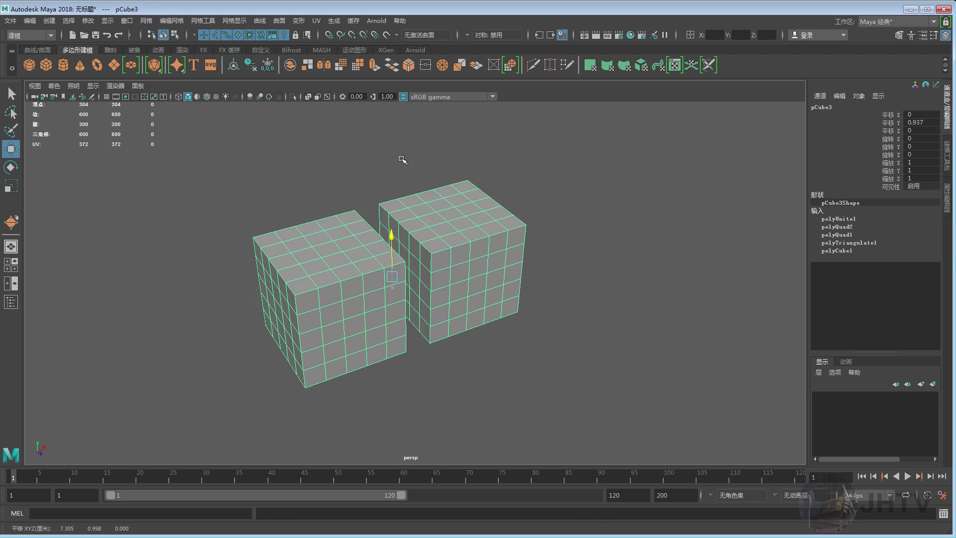
{"action": "key", "text": "ctrl+z"}
{"action": "scroll", "coordinate": [406, 239], "scroll_direction": "up", "scroll_amount": 2}
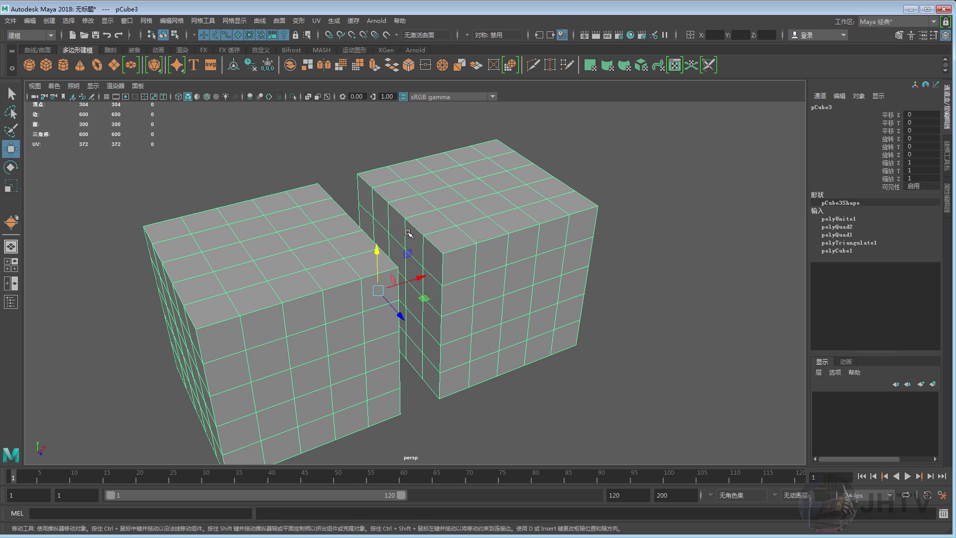
{"action": "scroll", "coordinate": [413, 209], "scroll_direction": "up", "scroll_amount": 2}
{"action": "right_click_drag", "start_coordinate": [412, 177], "coordinate": [417, 210]}
{"action": "left_click_drag", "start_coordinate": [419, 214], "coordinate": [349, 210], "text": "alt"}
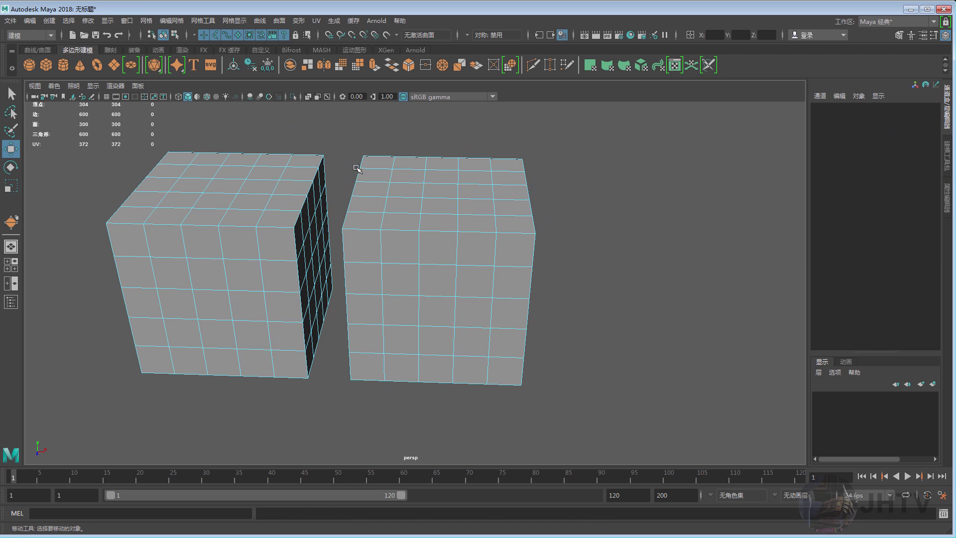
{"action": "mouse_move", "coordinate": [344, 139]}
{"action": "left_mouse_down"}
{"action": "mouse_move", "coordinate": [644, 388]}
{"action": "mouse_move", "coordinate": [558, 221]}
{"action": "left_mouse_up"}
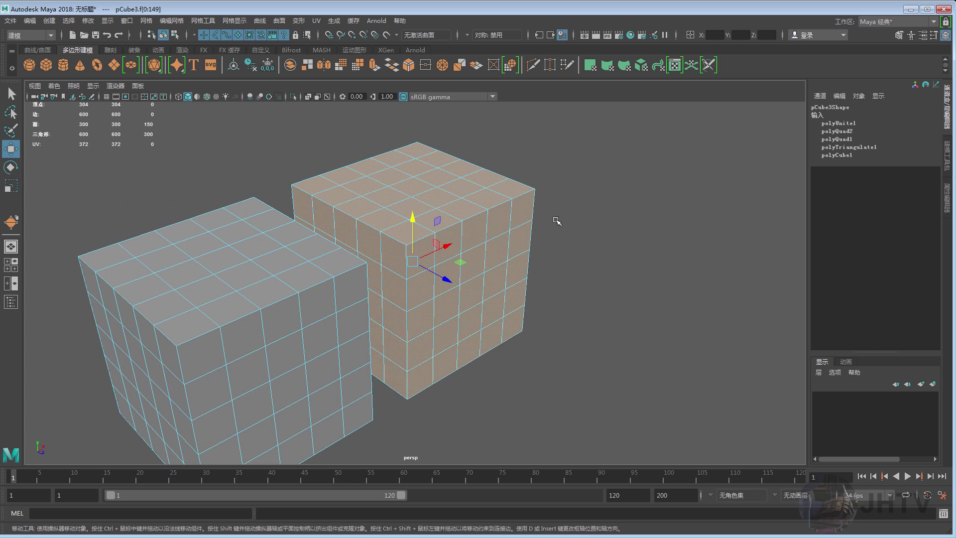
{"action": "left_click_drag", "start_coordinate": [582, 177], "coordinate": [473, 298]}
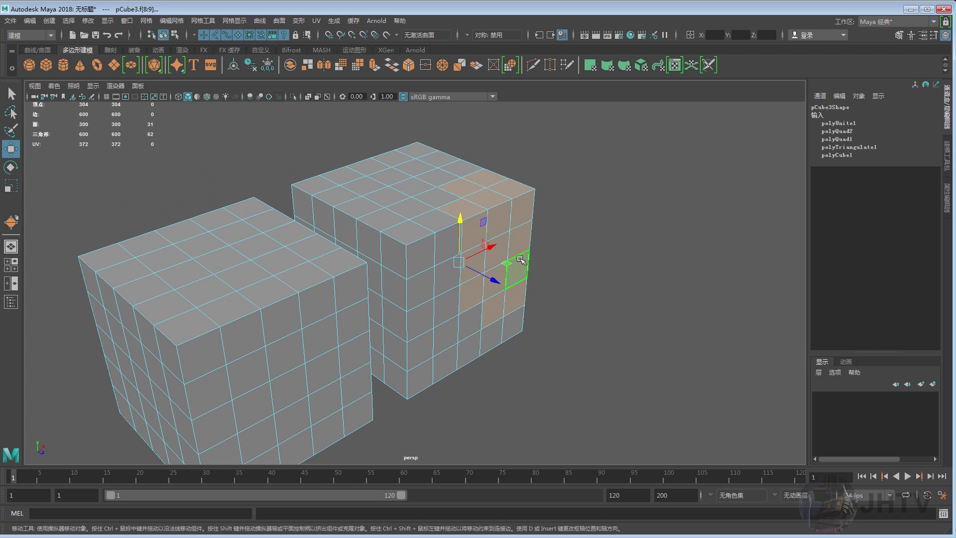
{"action": "key", "text": "shift+period"}
{"action": "key", "text": "shift+period"}
{"action": "key", "text": "shift+period"}
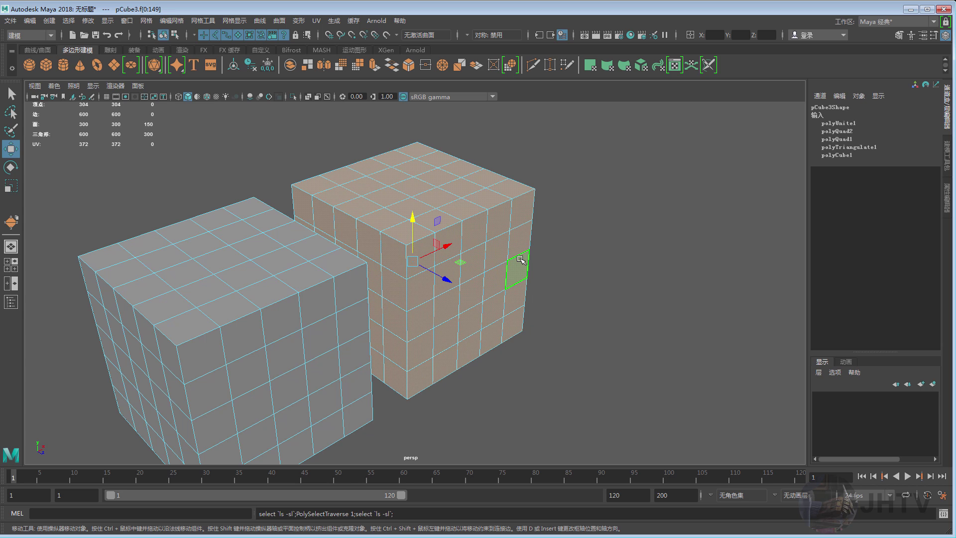
{"action": "left_click_drag", "start_coordinate": [501, 243], "coordinate": [478, 234], "text": "alt"}
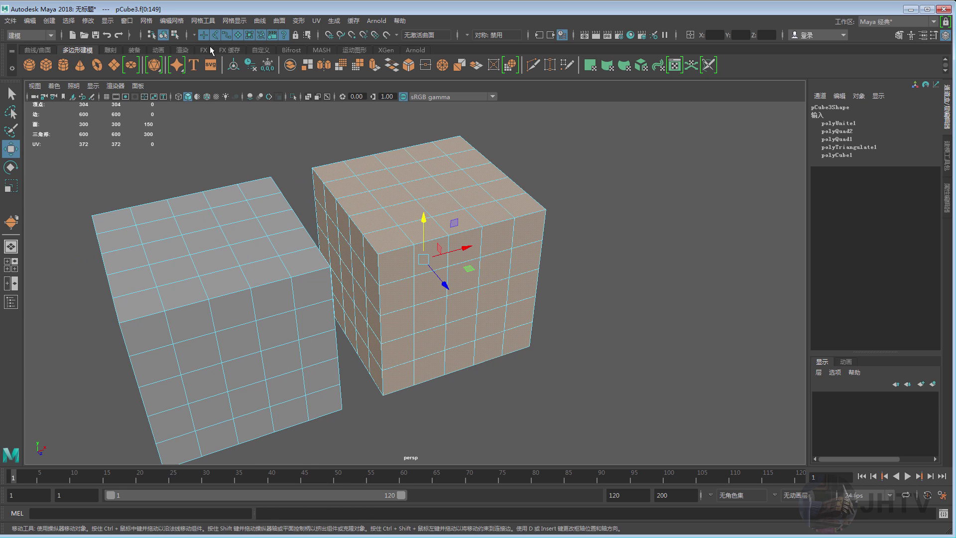
{"action": "left_click", "coordinate": [146, 21]}
{"action": "left_click", "coordinate": [161, 67]}
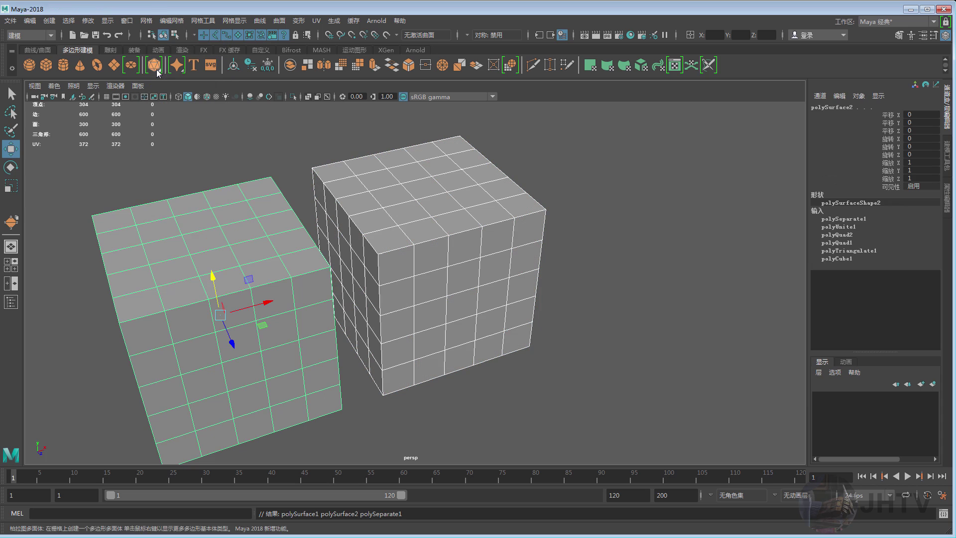
{"action": "left_click", "coordinate": [431, 206]}
{"action": "key", "text": "ctrl+z"}
{"action": "key", "text": "ctrl+z"}
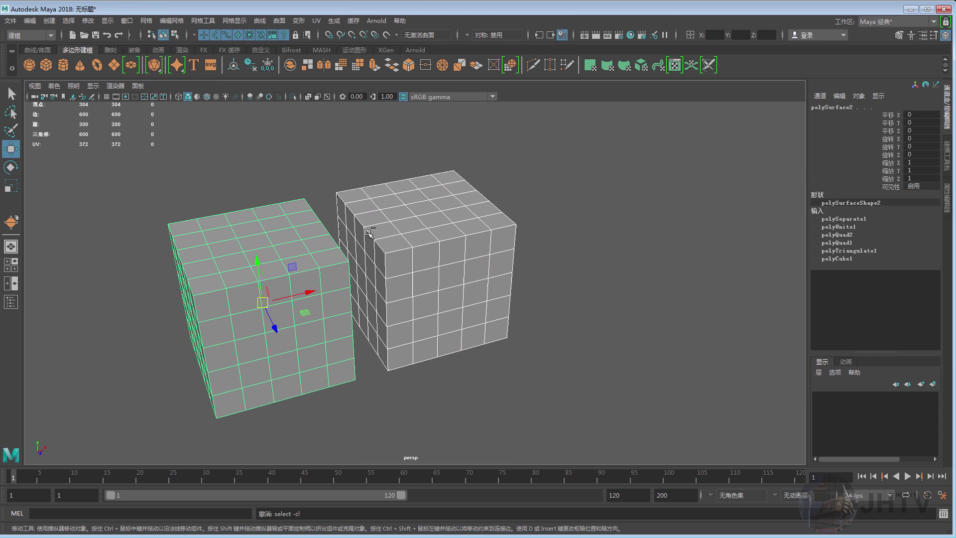
{"action": "key", "text": "ctrl+z"}
{"action": "key", "text": "ctrl+z"}
{"action": "key", "text": "ctrl+z"}
{"action": "left_click", "coordinate": [550, 202]}
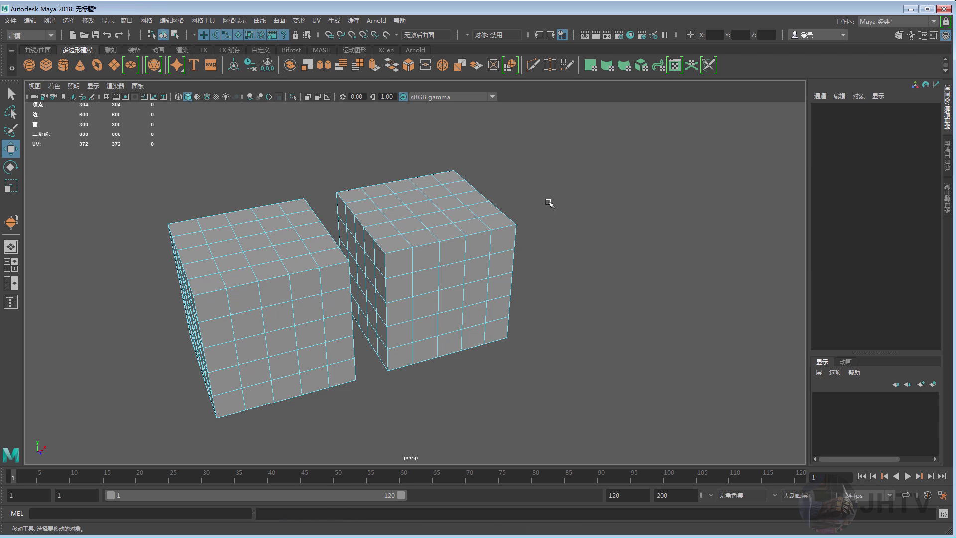
{"action": "mouse_move", "coordinate": [433, 213]}
{"action": "right_mouse_down"}
{"action": "mouse_move", "coordinate": [433, 195]}
{"action": "mouse_move", "coordinate": [421, 396]}
{"action": "right_mouse_up"}
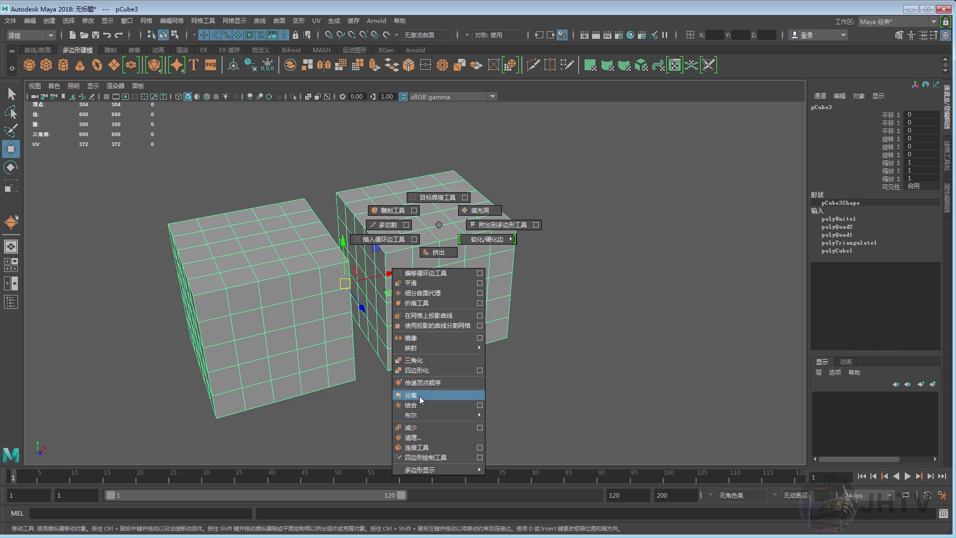
- Move the separated left and right cubes apart along X and select both
{"action": "left_click", "coordinate": [341, 239]}
{"action": "left_click", "coordinate": [311, 249]}
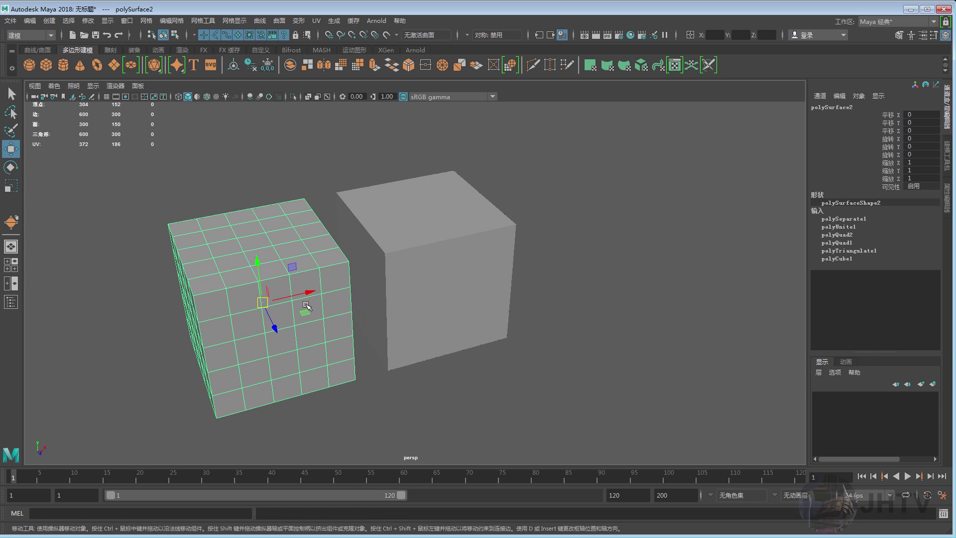
{"action": "mouse_move", "coordinate": [306, 295]}
{"action": "left_mouse_down"}
{"action": "mouse_move", "coordinate": [246, 298]}
{"action": "mouse_move", "coordinate": [395, 267]}
{"action": "left_mouse_up"}
{"action": "left_click", "coordinate": [407, 242]}
{"action": "key", "text": "ctrl+z"}
{"action": "left_click_drag", "start_coordinate": [391, 203], "coordinate": [267, 273], "text": "alt"}
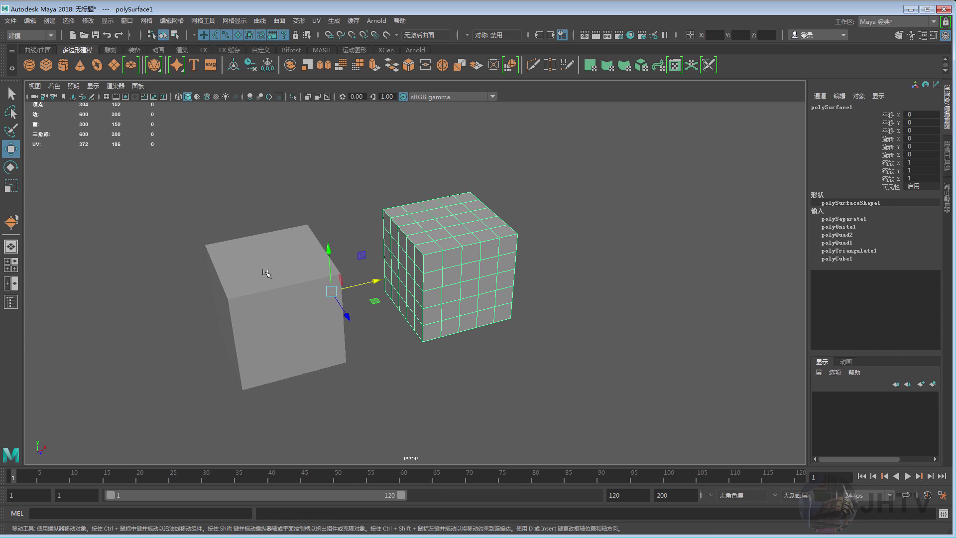
{"action": "left_click", "coordinate": [266, 273]}
{"action": "left_click_drag", "start_coordinate": [319, 299], "coordinate": [345, 298]}
{"action": "left_click", "coordinate": [429, 224], "text": "shift"}
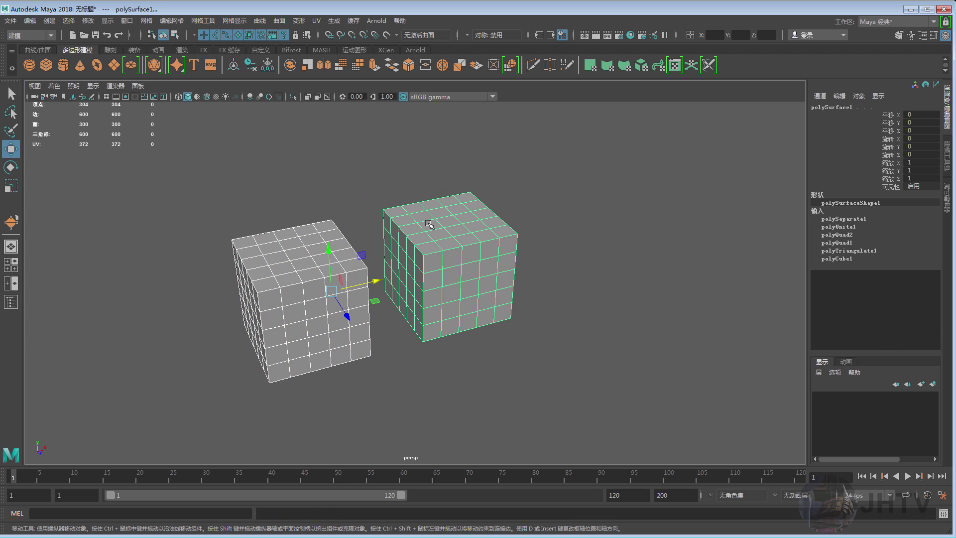
- Bring up the polygon tools menu, then undo the last three changes
{"action": "mouse_move", "coordinate": [443, 224]}
{"action": "right_mouse_down", "text": "shift"}
{"action": "mouse_move", "coordinate": [417, 412]}
{"action": "mouse_move", "coordinate": [588, 288]}
{"action": "right_mouse_up", "text": "shift"}
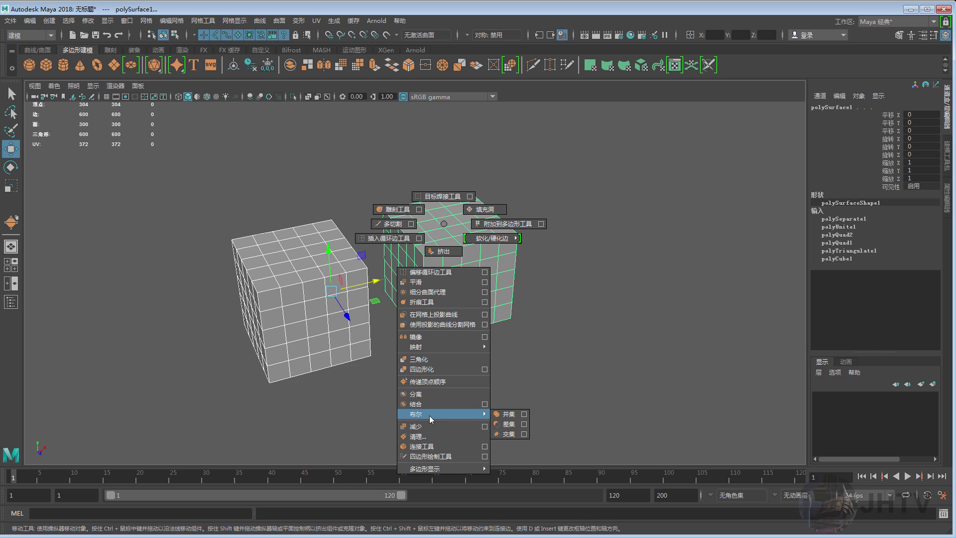
{"action": "key", "text": "ctrl+z"}
{"action": "key", "text": "ctrl+z"}
{"action": "key", "text": "ctrl+z"}
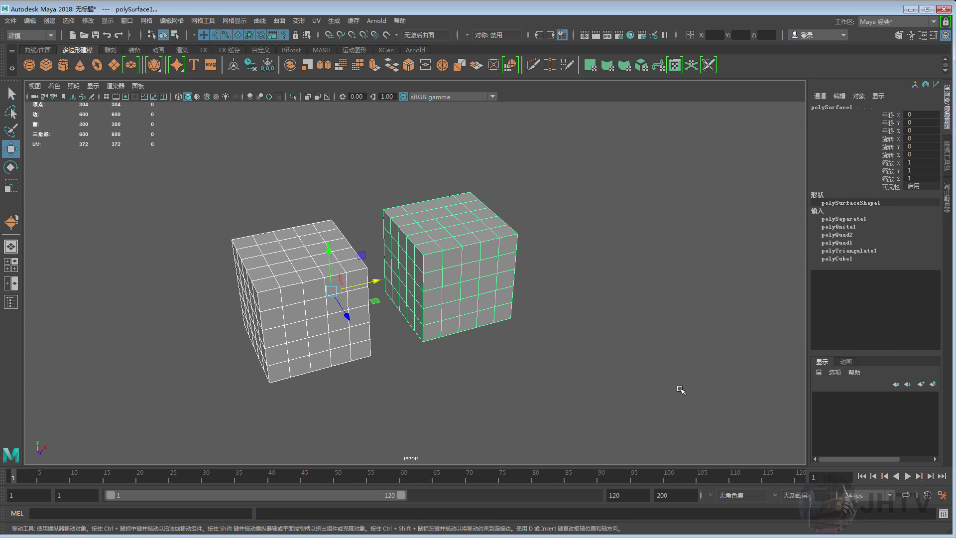
{"action": "key", "text": "ctrl+z"}
- Drag out a large polygon sphere, about 7.6 in size, at the scene origin
{"action": "mouse_move", "coordinate": [410, 227]}
{"action": "right_mouse_down", "text": "shift"}
{"action": "mouse_move", "coordinate": [401, 258]}
{"action": "mouse_move", "coordinate": [404, 234]}
{"action": "right_mouse_up", "text": "shift"}
{"action": "key", "text": "ctrl+z"}
{"action": "mouse_move", "coordinate": [323, 291]}
{"action": "left_mouse_down"}
{"action": "mouse_move", "coordinate": [393, 234]}
{"action": "mouse_move", "coordinate": [438, 264]}
{"action": "mouse_move", "coordinate": [388, 277]}
{"action": "mouse_move", "coordinate": [352, 246]}
{"action": "mouse_move", "coordinate": [412, 249]}
{"action": "left_mouse_up"}
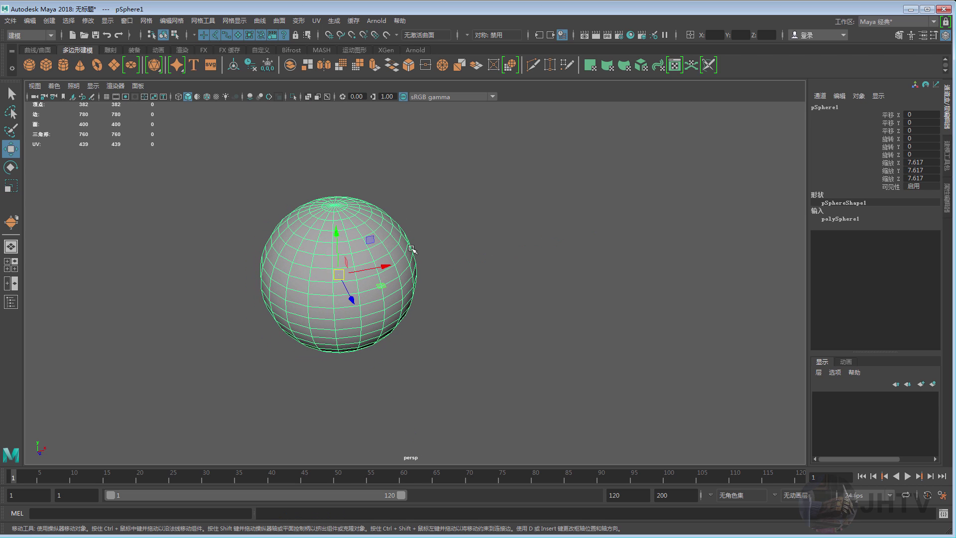
{"action": "right_click_drag", "start_coordinate": [463, 228], "coordinate": [406, 241], "text": "shift"}
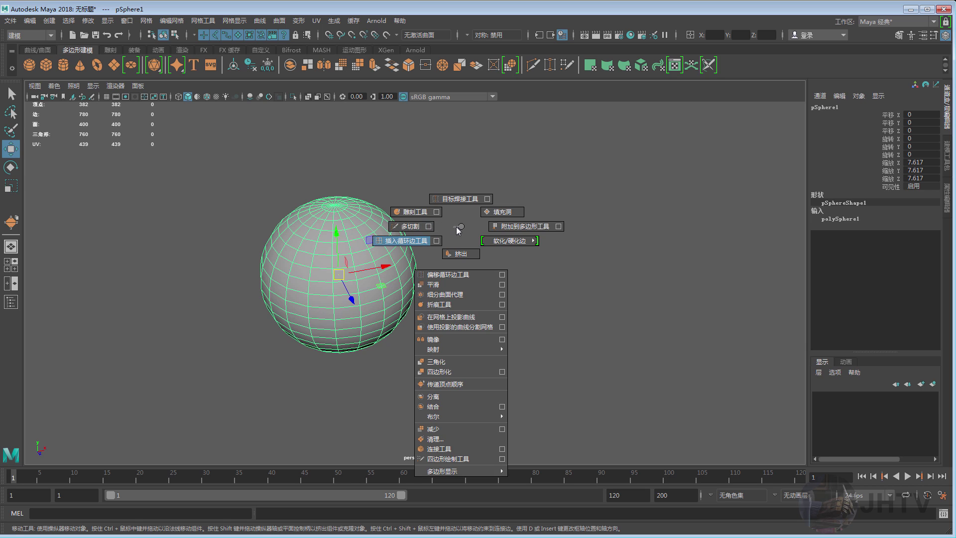
{"action": "right_click_drag", "start_coordinate": [483, 209], "coordinate": [493, 265], "text": "shift"}
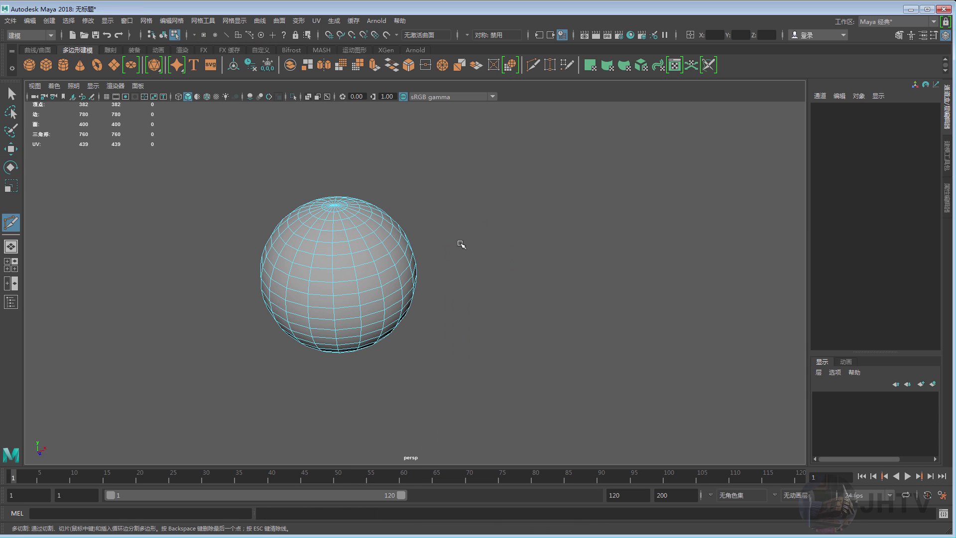
{"action": "key", "text": "w"}
{"action": "right_click_drag", "start_coordinate": [485, 219], "coordinate": [451, 220], "text": "shift"}
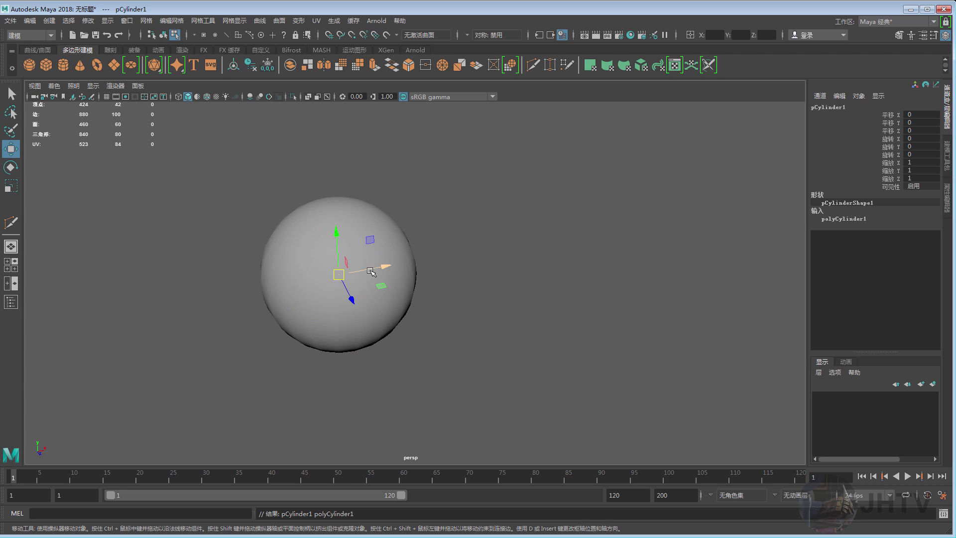
- Move the cylinder out of the sphere and set its Rotate Z to 90 degrees
{"action": "mouse_move", "coordinate": [371, 271]}
{"action": "left_mouse_down"}
{"action": "mouse_move", "coordinate": [266, 294]}
{"action": "mouse_move", "coordinate": [259, 255]}
{"action": "mouse_move", "coordinate": [305, 207]}
{"action": "left_mouse_up"}
{"action": "key", "text": "e"}
{"action": "key", "text": "r"}
{"action": "scroll", "coordinate": [299, 229], "scroll_direction": "up", "scroll_amount": 3}
{"action": "key", "text": "e"}
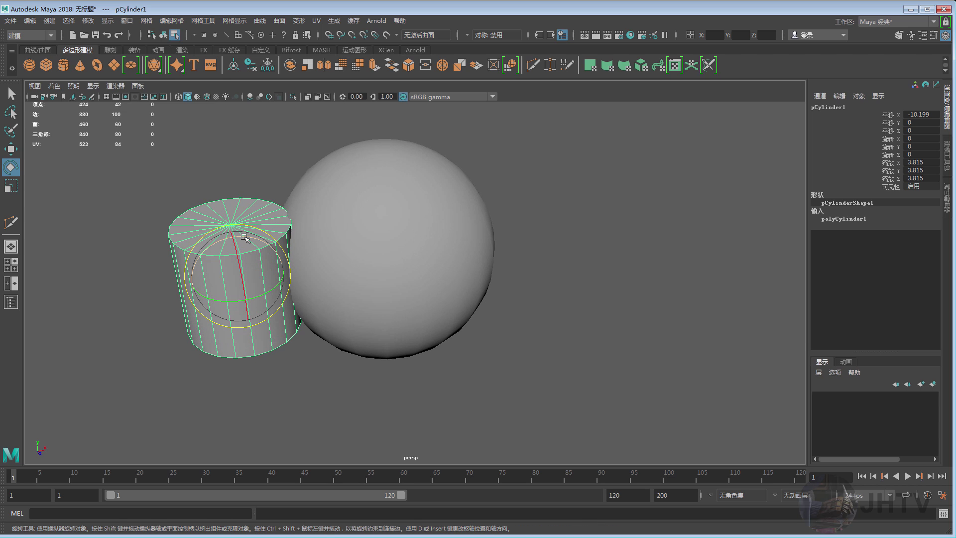
{"action": "left_click_drag", "start_coordinate": [244, 238], "coordinate": [299, 246]}
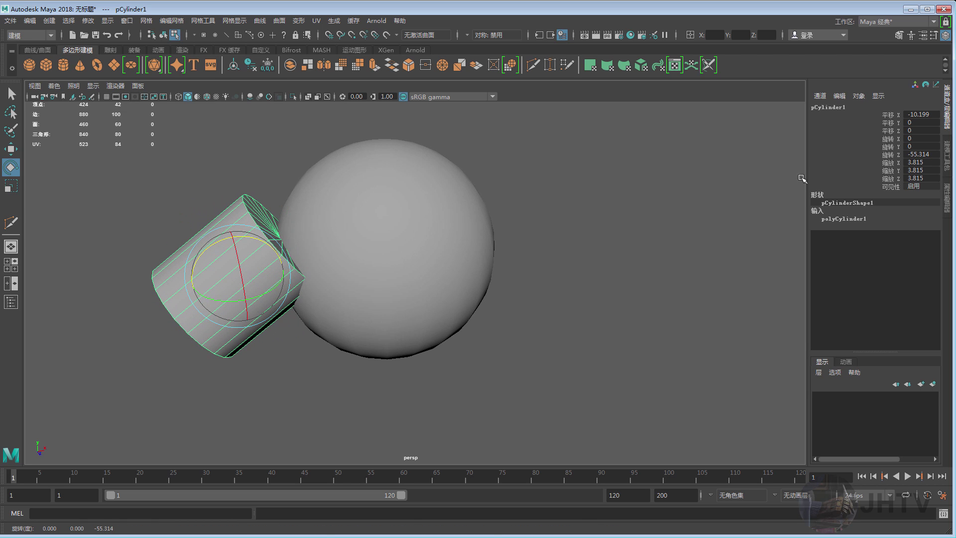
{"action": "double_click", "coordinate": [921, 154]}
{"action": "type", "text": "90"}
{"action": "key", "text": "Return"}
{"action": "key", "text": "w"}
- Stretch the cylinder long and slide it through the sphere's centre like an axle
{"action": "middle_click_drag", "start_coordinate": [352, 195], "coordinate": [369, 215], "text": "alt"}
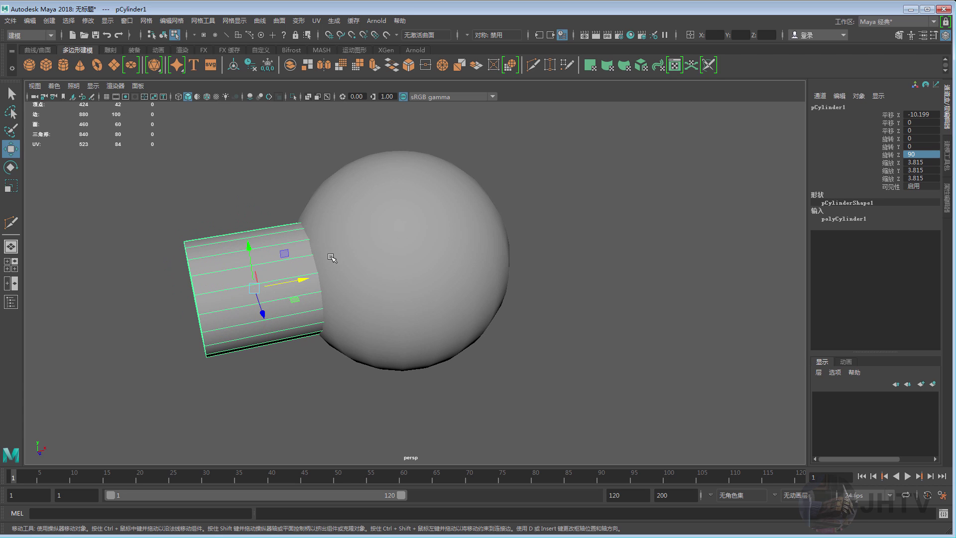
{"action": "right_click_drag", "start_coordinate": [284, 259], "coordinate": [279, 256]}
{"action": "key", "text": "r"}
{"action": "left_click_drag", "start_coordinate": [225, 293], "coordinate": [64, 299]}
{"action": "key", "text": "w"}
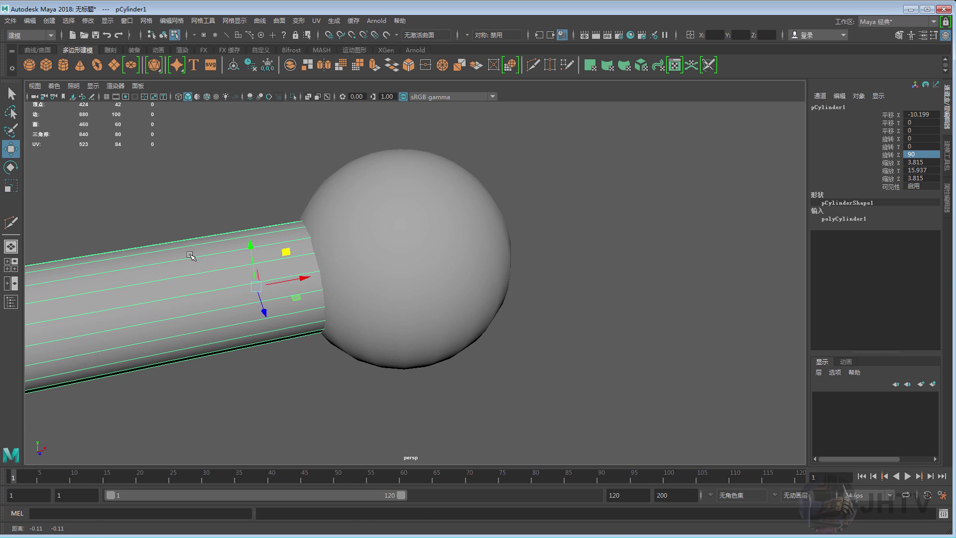
{"action": "middle_click_drag", "start_coordinate": [279, 278], "coordinate": [288, 262], "text": "alt"}
{"action": "mouse_move", "coordinate": [287, 263]}
{"action": "left_mouse_down"}
{"action": "mouse_move", "coordinate": [448, 235]}
{"action": "mouse_move", "coordinate": [427, 269]}
{"action": "mouse_move", "coordinate": [405, 267]}
{"action": "mouse_move", "coordinate": [423, 271]}
{"action": "mouse_move", "coordinate": [394, 264]}
{"action": "left_mouse_up"}
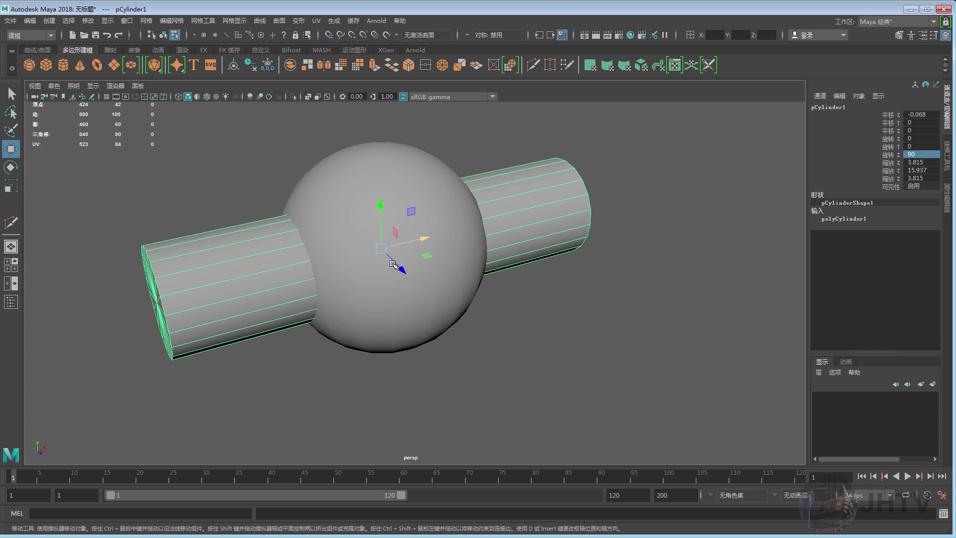
{"action": "left_click", "coordinate": [502, 325]}
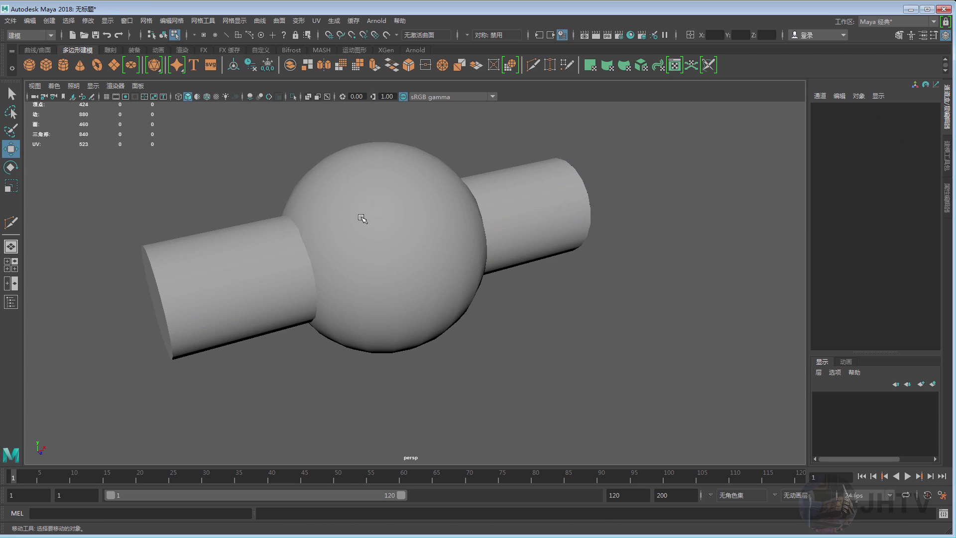
- Select the sphere and then the cylinder, checking the Mesh menu without applying anything
{"action": "left_click_drag", "start_coordinate": [346, 253], "coordinate": [367, 257], "text": "alt"}
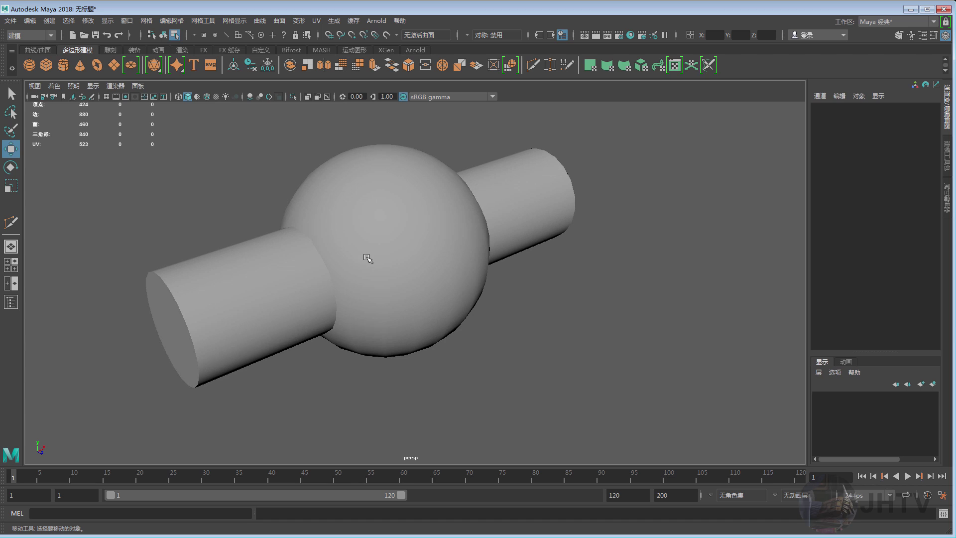
{"action": "right_click", "coordinate": [394, 194]}
{"action": "left_click", "coordinate": [439, 179]}
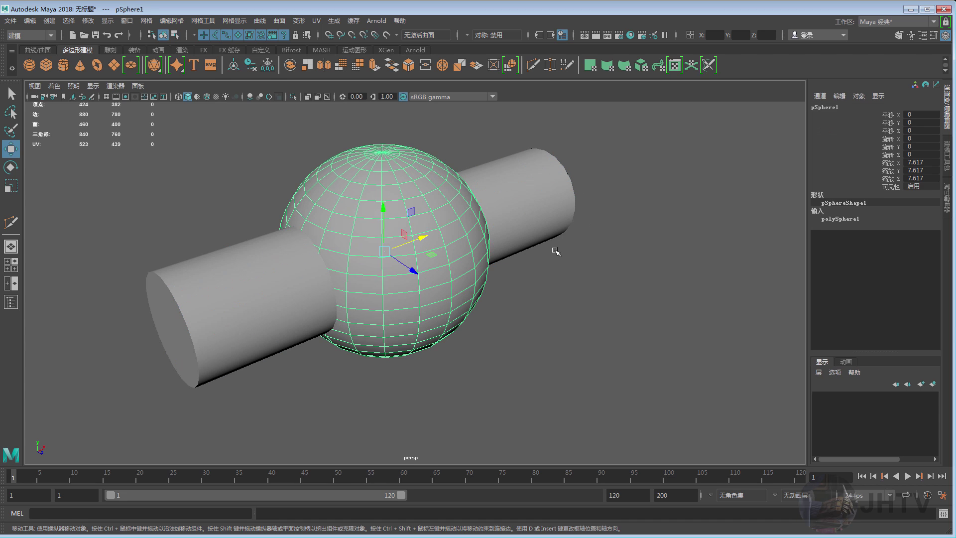
{"action": "left_click", "coordinate": [551, 249]}
{"action": "left_click", "coordinate": [350, 170]}
{"action": "left_click", "coordinate": [238, 278], "text": "shift"}
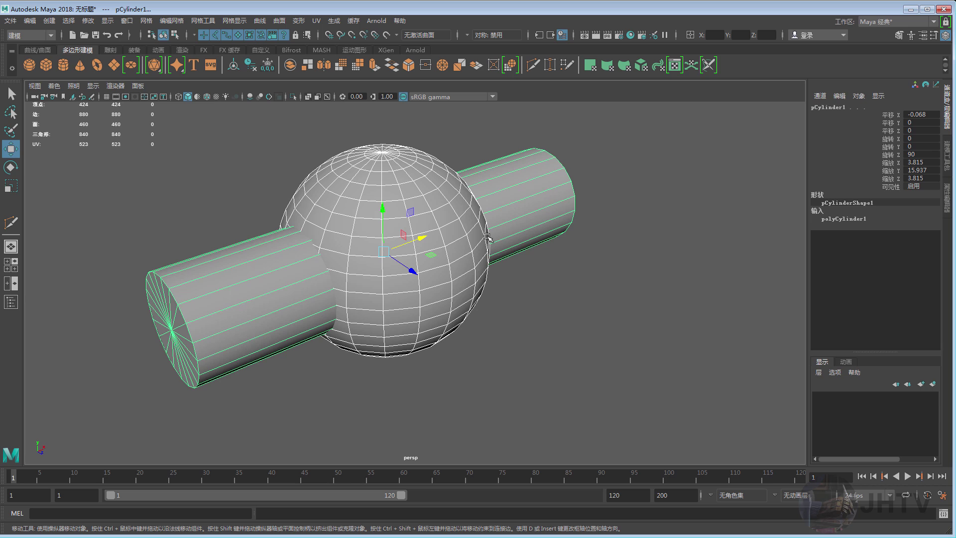
{"action": "left_click_drag", "start_coordinate": [487, 238], "coordinate": [355, 264], "text": "alt"}
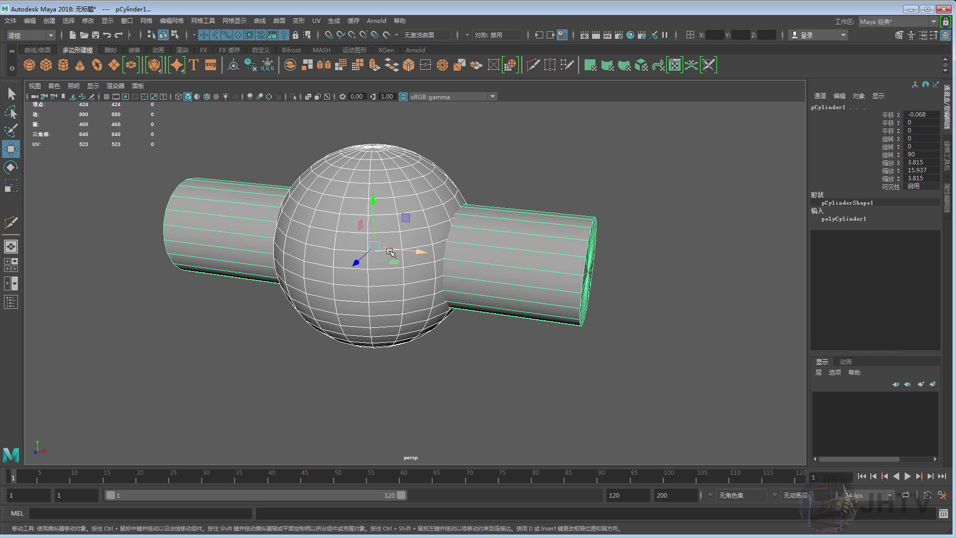
{"action": "middle_click_drag", "start_coordinate": [390, 251], "coordinate": [374, 256], "text": "alt"}
{"action": "left_click", "coordinate": [416, 263]}
{"action": "left_click", "coordinate": [479, 256], "text": "shift"}
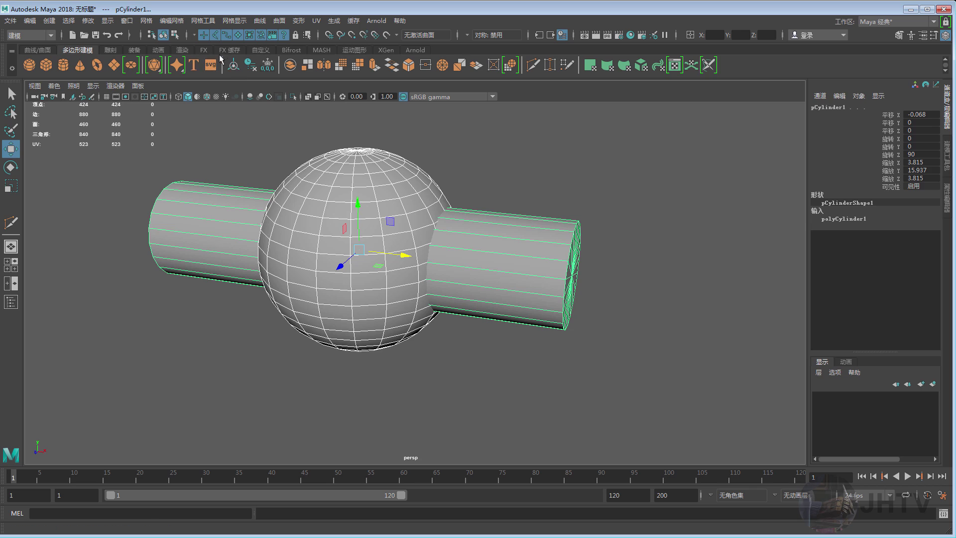
{"action": "left_click", "coordinate": [147, 21]}
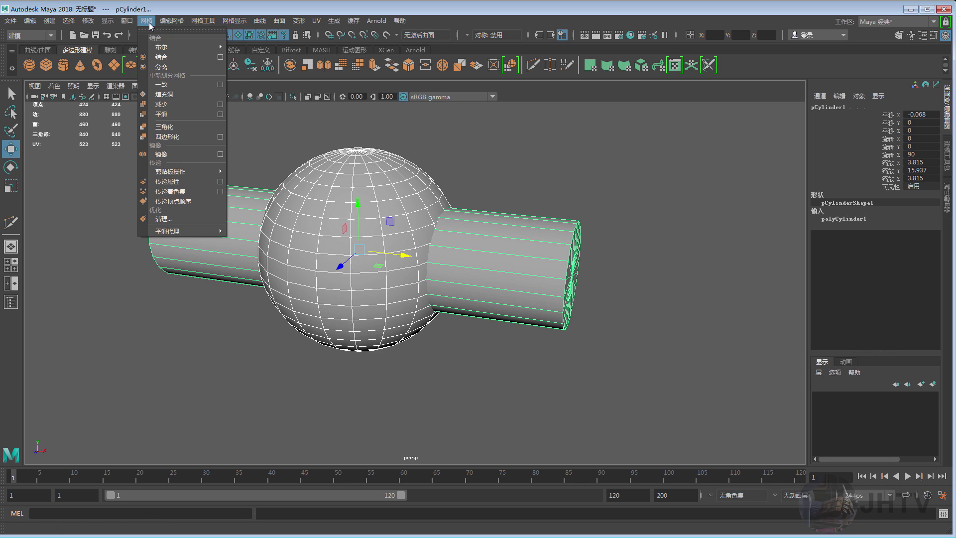
{"action": "mouse_move", "coordinate": [172, 46]}
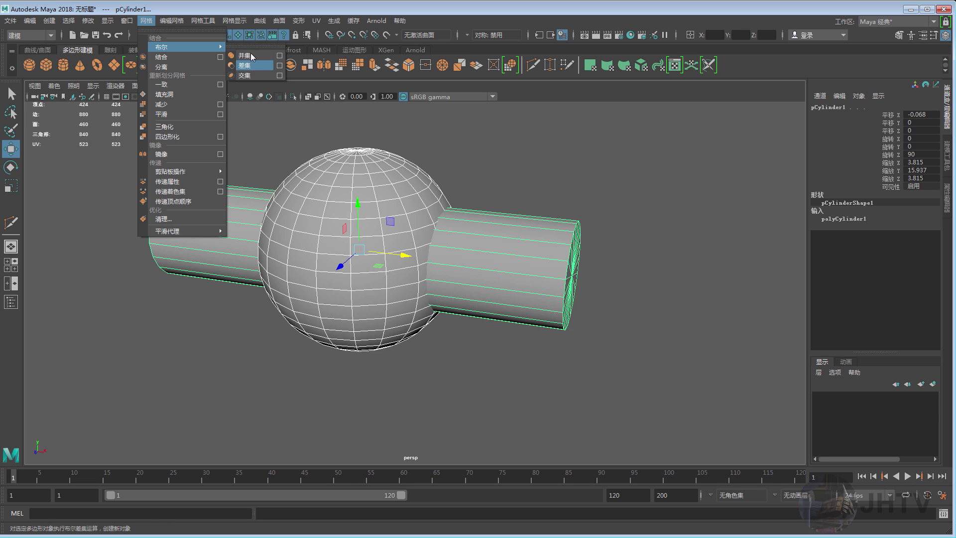
{"action": "left_click", "coordinate": [429, 155]}
- Reselect sphere then cylinder and apply Boolean > Union, creating pSphere2
{"action": "left_click", "coordinate": [412, 192]}
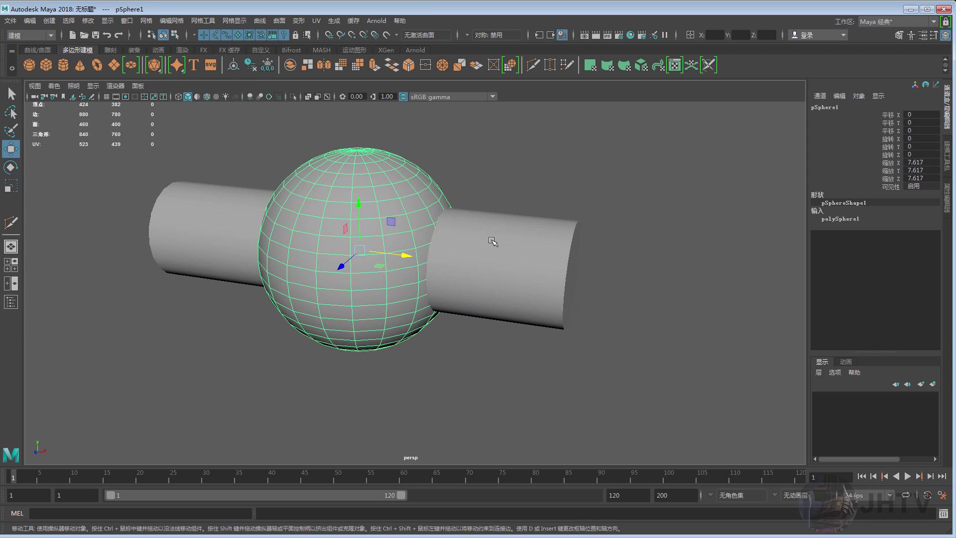
{"action": "left_click", "coordinate": [490, 240], "text": "shift"}
{"action": "right_click_drag", "start_coordinate": [403, 196], "coordinate": [408, 382], "text": "shift"}
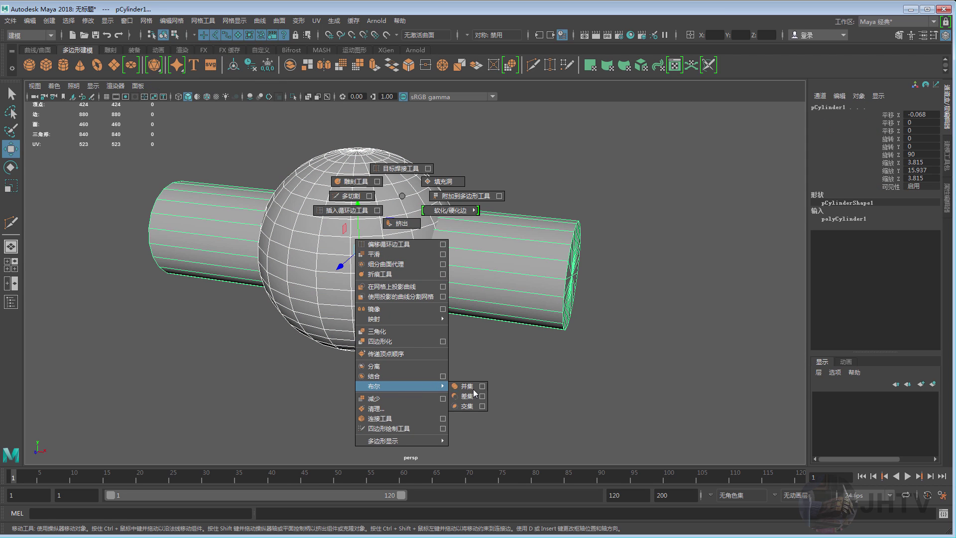
{"action": "mouse_move", "coordinate": [403, 385]}
{"action": "right_click_drag", "start_coordinate": [468, 391], "coordinate": [468, 391], "text": "shift"}
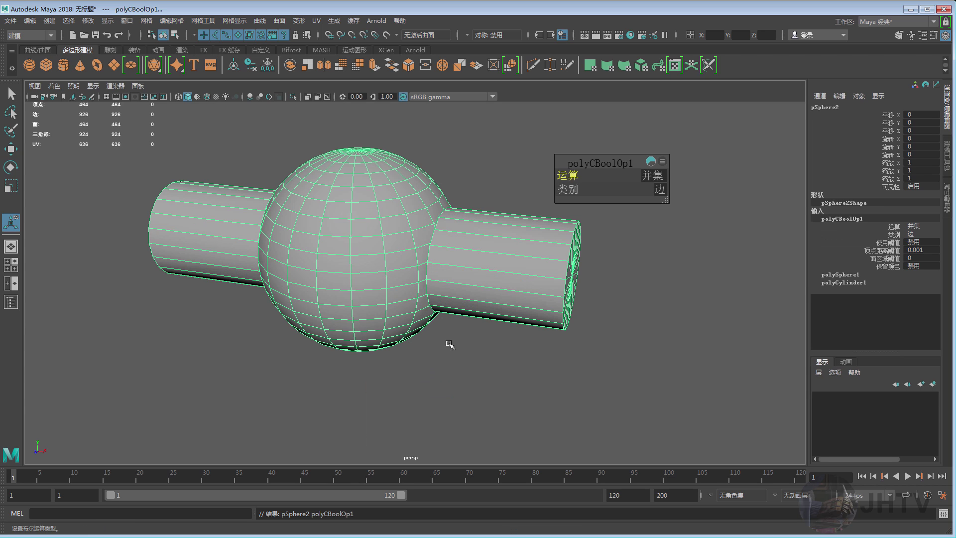
{"action": "left_click_drag", "start_coordinate": [435, 331], "coordinate": [474, 195], "text": "alt"}
{"action": "left_click_drag", "start_coordinate": [423, 287], "coordinate": [421, 258], "text": "alt"}
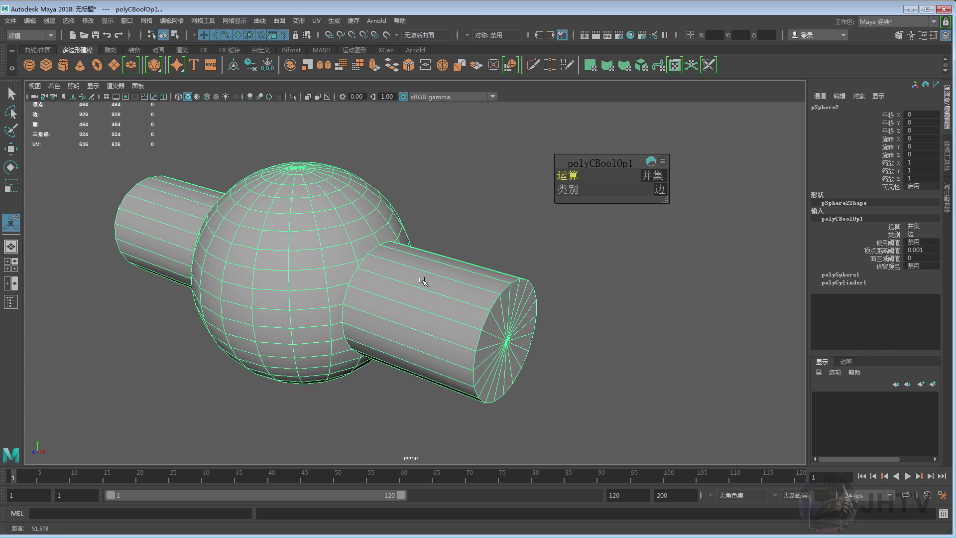
{"action": "mouse_move", "coordinate": [427, 285]}
{"action": "left_mouse_down", "text": "alt"}
{"action": "mouse_move", "coordinate": [448, 268]}
{"action": "mouse_move", "coordinate": [407, 228]}
{"action": "left_mouse_up", "text": "alt"}
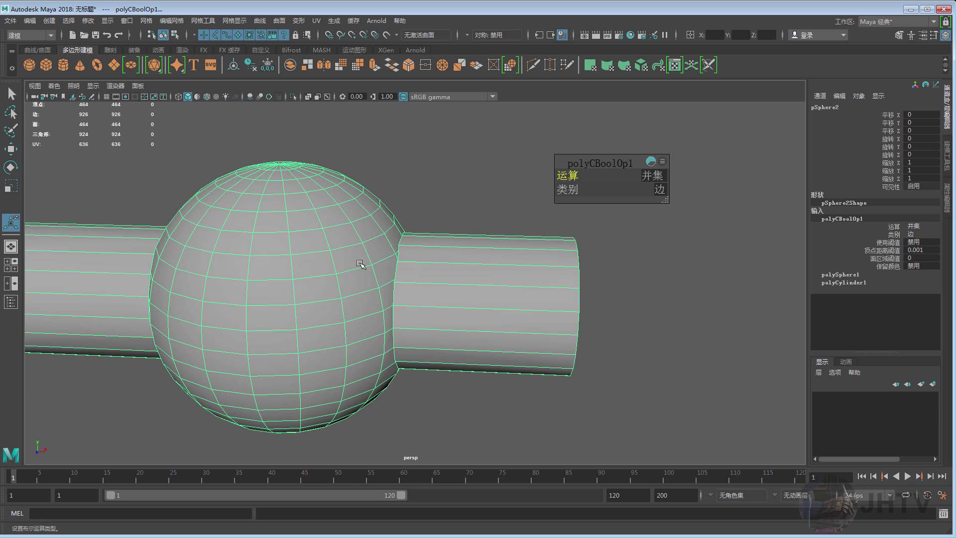
{"action": "left_click_drag", "start_coordinate": [359, 264], "coordinate": [443, 241], "text": "alt"}
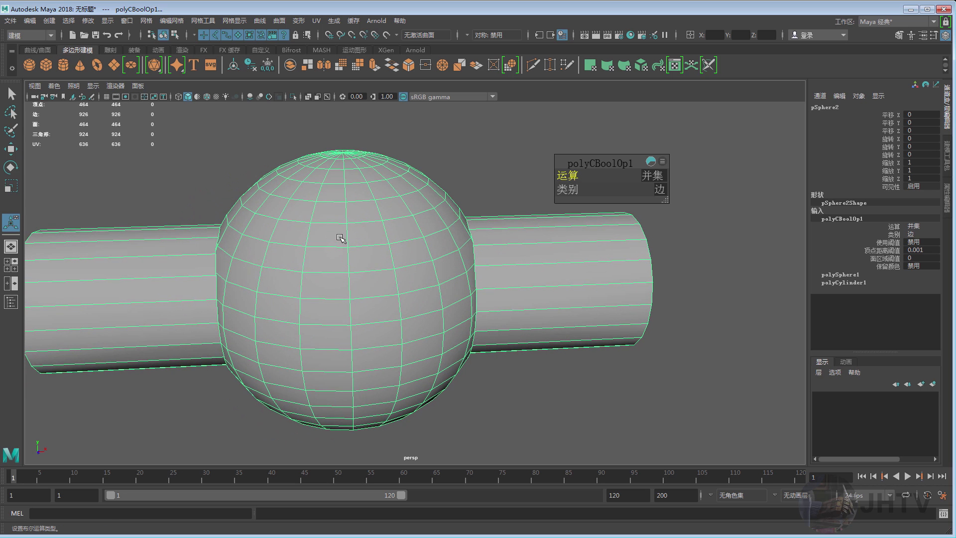
{"action": "key", "text": "4"}
{"action": "mouse_move", "coordinate": [384, 235]}
{"action": "left_mouse_down", "text": "alt"}
{"action": "mouse_move", "coordinate": [405, 262]}
{"action": "mouse_move", "coordinate": [295, 257]}
{"action": "mouse_move", "coordinate": [132, 211]}
{"action": "left_mouse_up", "text": "alt"}
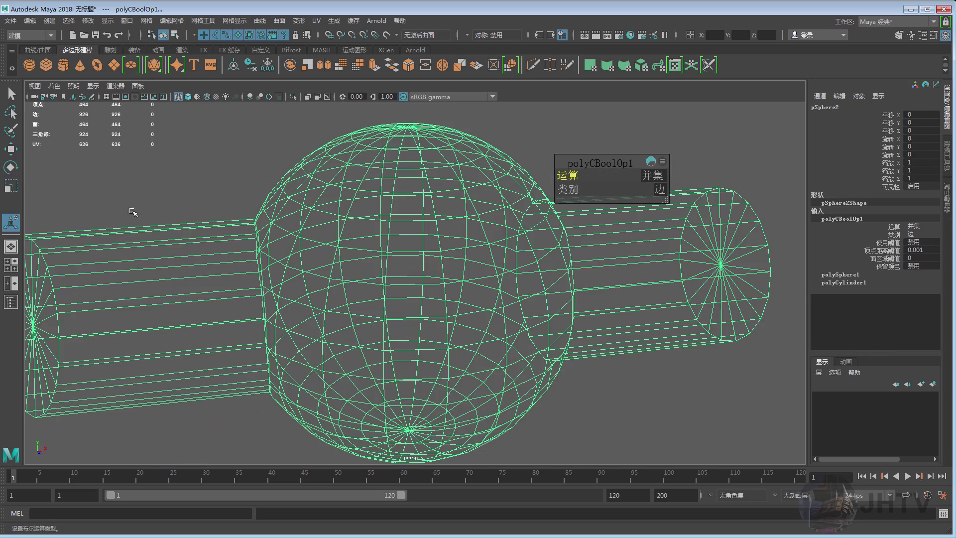
{"action": "left_click_drag", "start_coordinate": [509, 288], "coordinate": [505, 217], "text": "alt"}
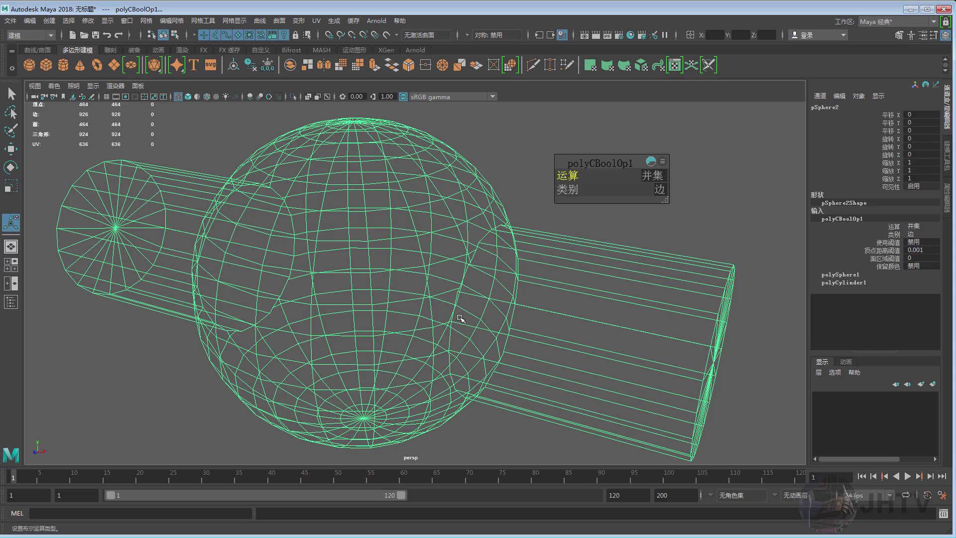
{"action": "mouse_move", "coordinate": [460, 319]}
{"action": "left_mouse_down", "text": "alt"}
{"action": "mouse_move", "coordinate": [491, 232]}
{"action": "mouse_move", "coordinate": [384, 300]}
{"action": "mouse_move", "coordinate": [440, 282]}
{"action": "left_mouse_up", "text": "alt"}
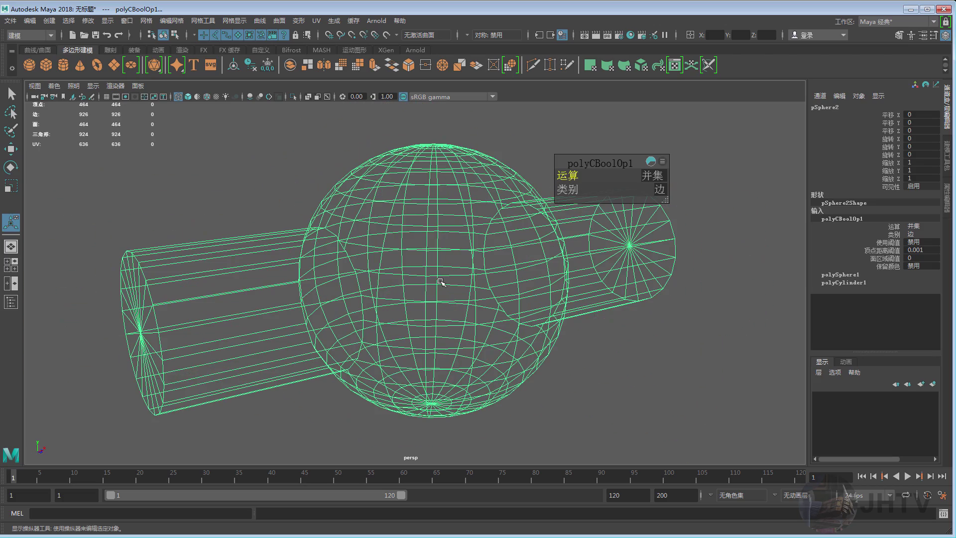
{"action": "key", "text": "5"}
{"action": "scroll", "coordinate": [368, 279], "scroll_direction": "up", "scroll_amount": 5}
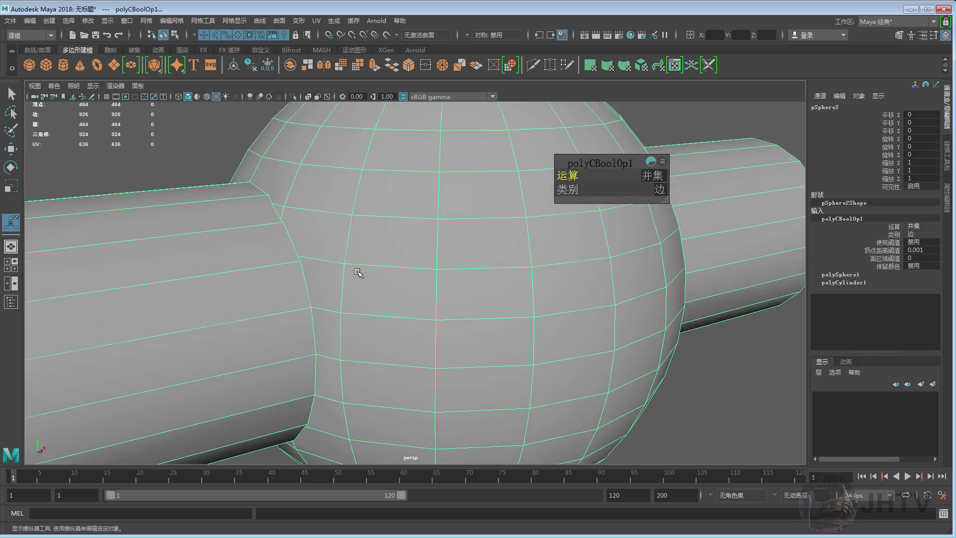
{"action": "left_click_drag", "start_coordinate": [359, 269], "coordinate": [339, 269], "text": "alt"}
{"action": "scroll", "coordinate": [340, 269], "scroll_direction": "up", "scroll_amount": 5}
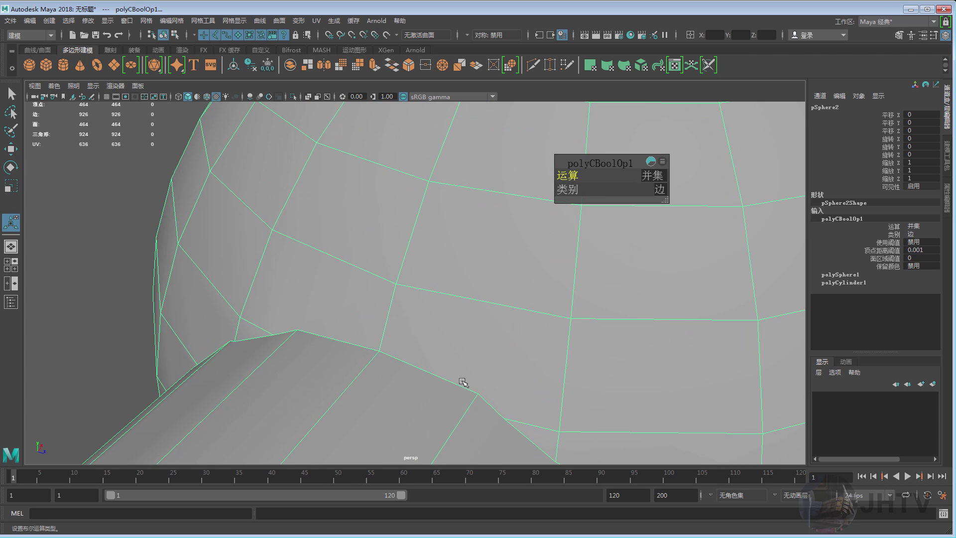
{"action": "mouse_move", "coordinate": [557, 331]}
{"action": "left_mouse_down", "text": "alt"}
{"action": "mouse_move", "coordinate": [427, 352]}
{"action": "mouse_move", "coordinate": [241, 307]}
{"action": "left_mouse_up", "text": "alt"}
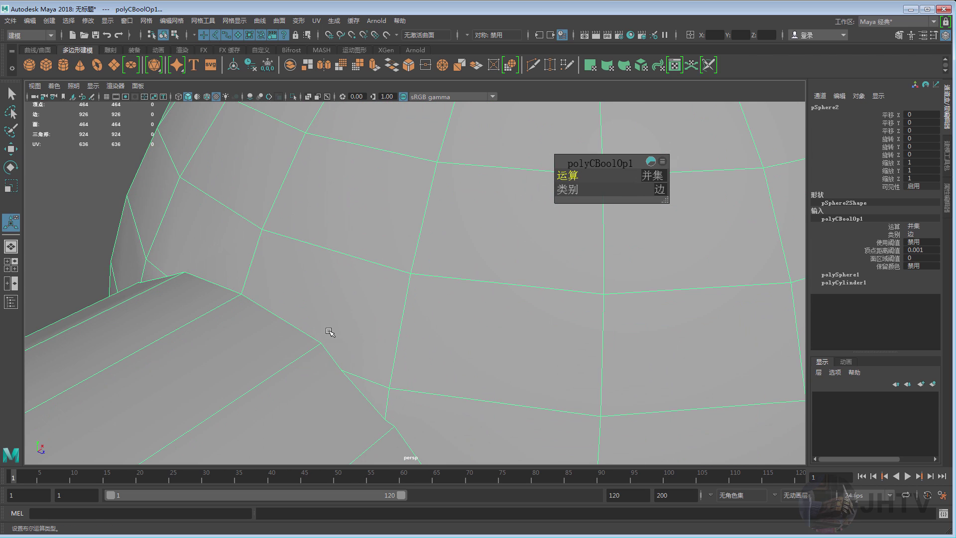
{"action": "left_click_drag", "start_coordinate": [340, 350], "coordinate": [278, 316], "text": "alt"}
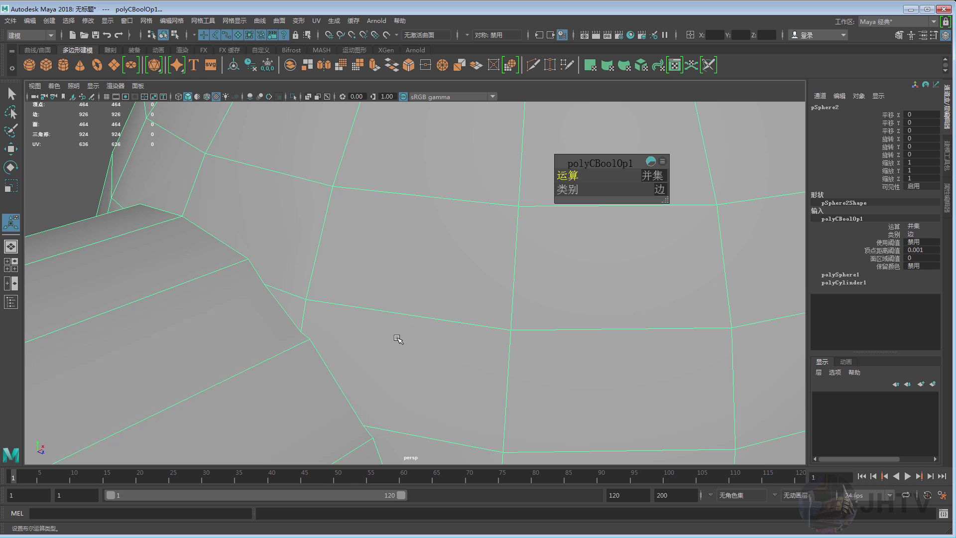
{"action": "scroll", "coordinate": [419, 311], "scroll_direction": "down", "scroll_amount": 4}
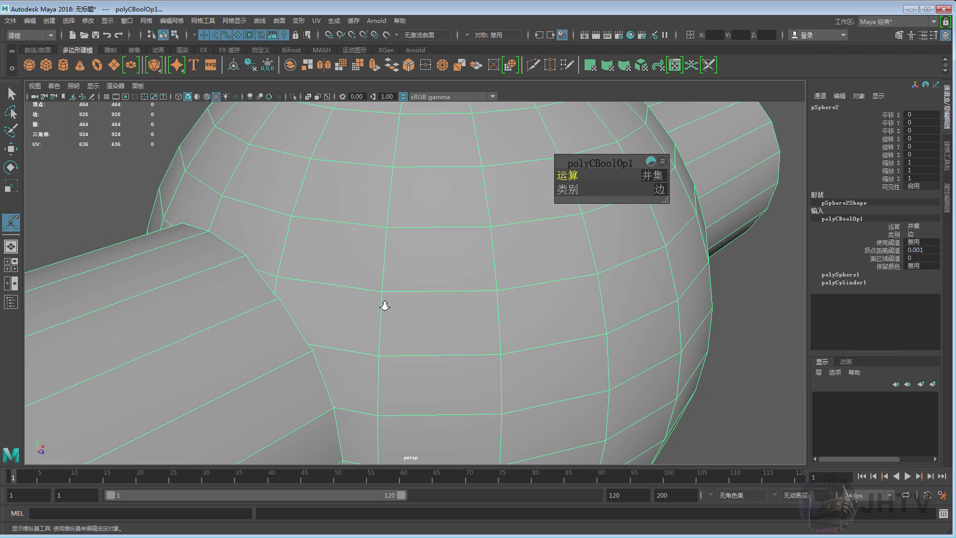
{"action": "scroll", "coordinate": [384, 241], "scroll_direction": "down", "scroll_amount": 3}
{"action": "scroll", "coordinate": [314, 252], "scroll_direction": "down", "scroll_amount": 3}
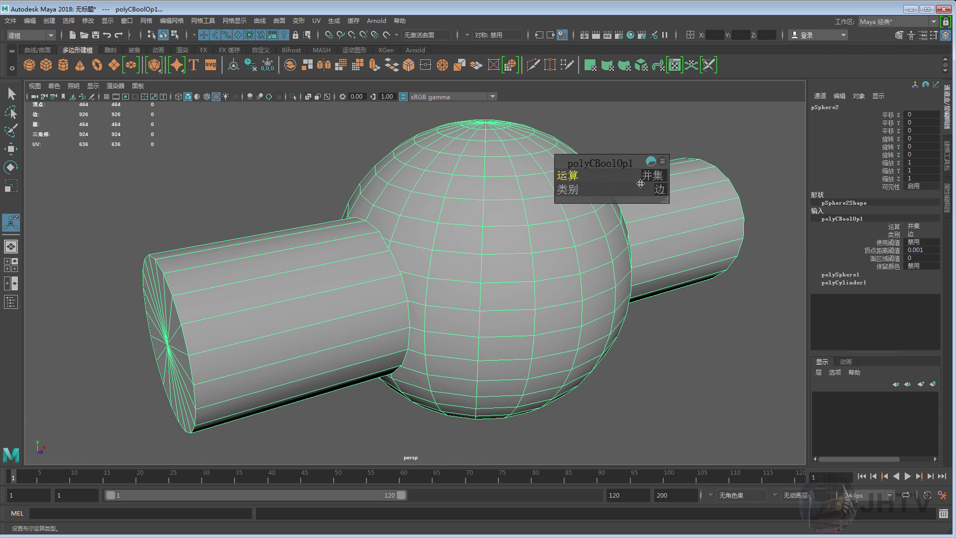
- Switch polyCBoolOp1 to 差集 (difference), then 交集 (intersection), then back to 并集 (union)
{"action": "left_click", "coordinate": [653, 177]}
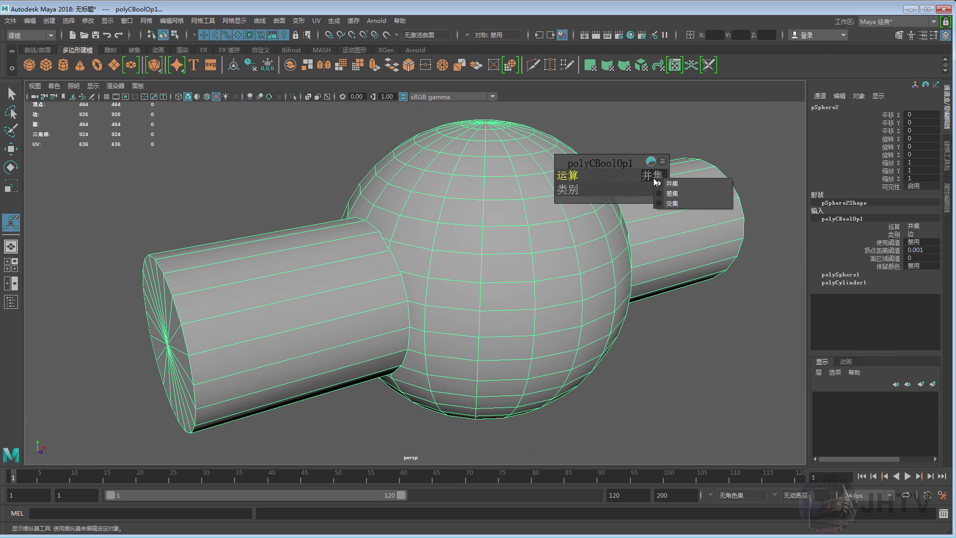
{"action": "left_click", "coordinate": [672, 193]}
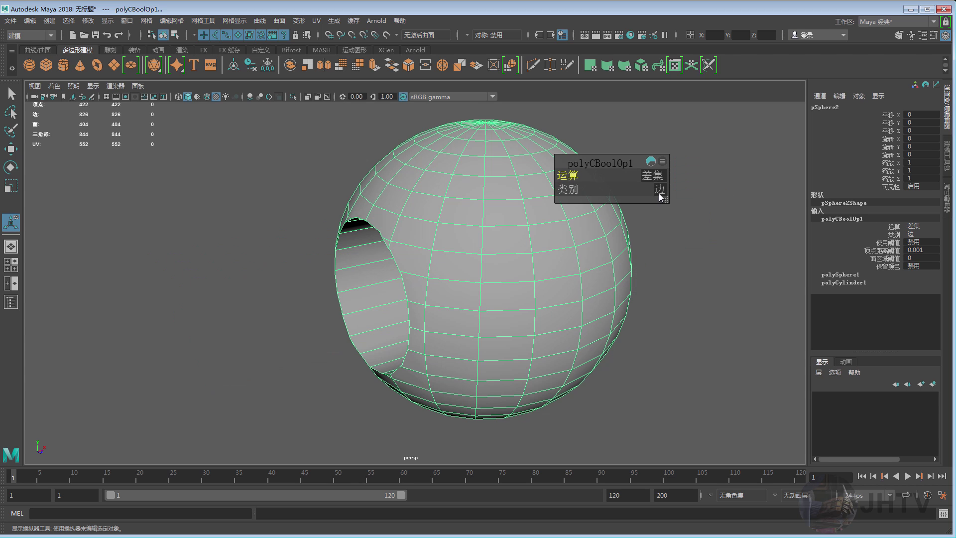
{"action": "mouse_move", "coordinate": [548, 239]}
{"action": "left_mouse_down", "text": "alt"}
{"action": "mouse_move", "coordinate": [437, 252]}
{"action": "mouse_move", "coordinate": [255, 215]}
{"action": "left_mouse_up", "text": "alt"}
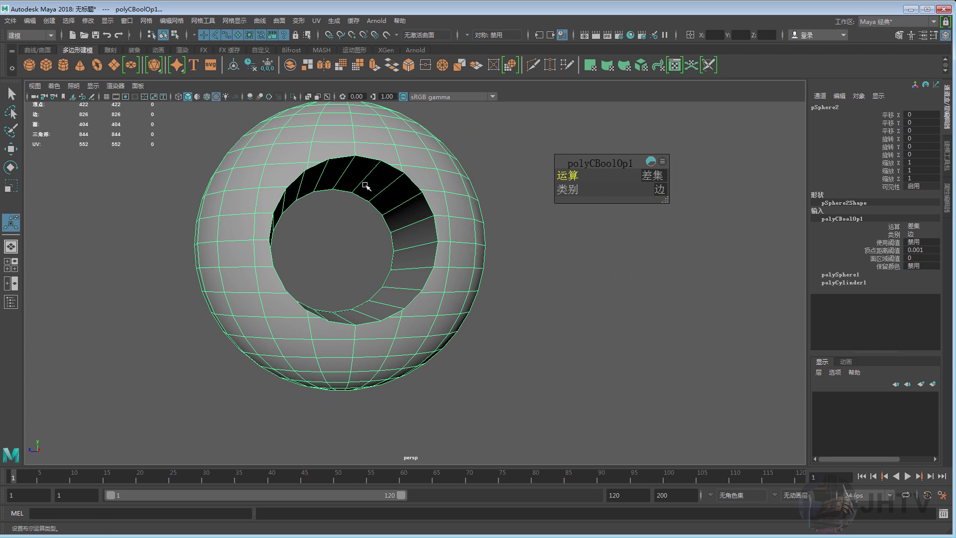
{"action": "left_click", "coordinate": [649, 178]}
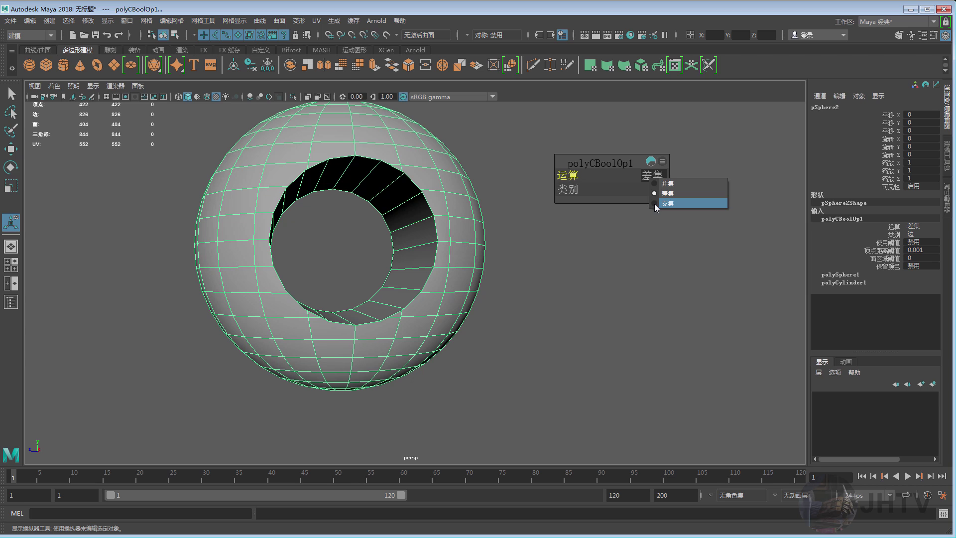
{"action": "left_click", "coordinate": [667, 203]}
{"action": "left_click_drag", "start_coordinate": [447, 235], "coordinate": [440, 205], "text": "alt"}
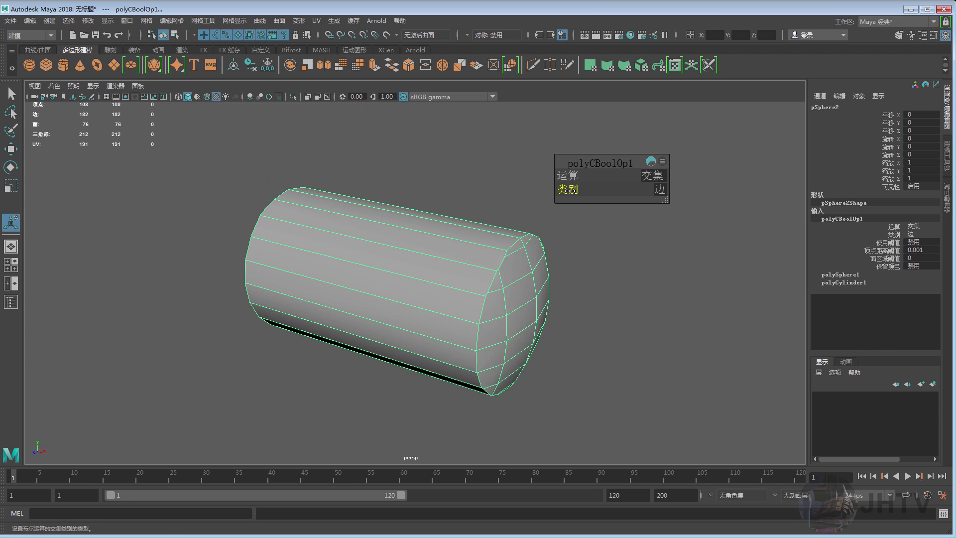
{"action": "mouse_move", "coordinate": [656, 190]}
{"action": "left_mouse_down"}
{"action": "mouse_move", "coordinate": [647, 197]}
{"action": "mouse_move", "coordinate": [642, 188]}
{"action": "left_mouse_up"}
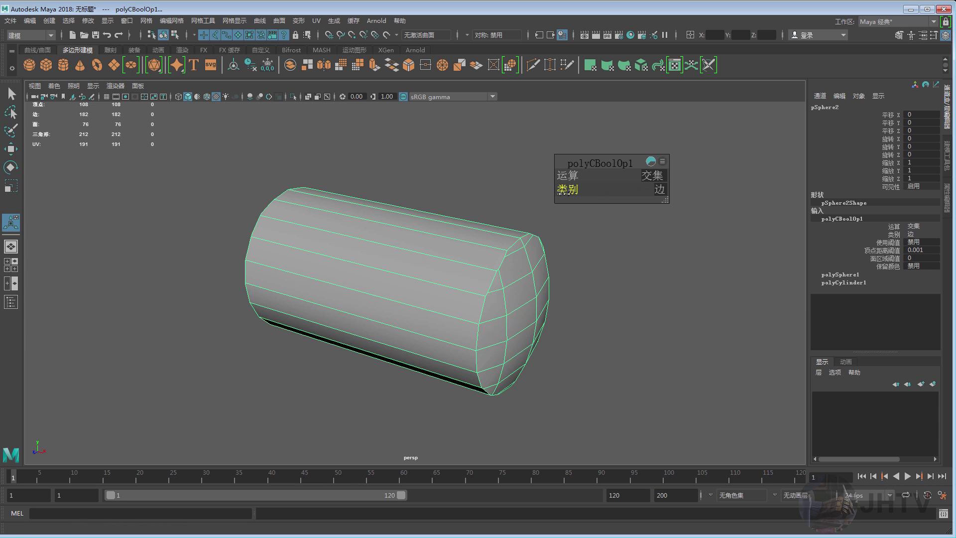
{"action": "left_click", "coordinate": [653, 178]}
{"action": "left_click", "coordinate": [669, 184]}
{"action": "mouse_move", "coordinate": [519, 273]}
{"action": "left_mouse_down", "text": "alt"}
{"action": "mouse_move", "coordinate": [429, 251]}
{"action": "mouse_move", "coordinate": [479, 217]}
{"action": "left_mouse_up", "text": "alt"}
- Select the Boolean object pSphere2 and delete it
{"action": "key", "text": "w"}
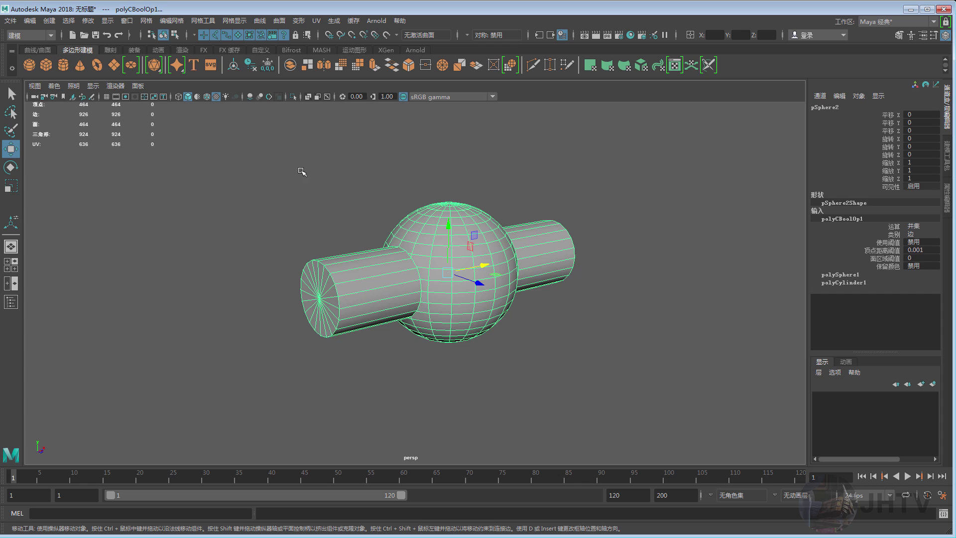
{"action": "left_click_drag", "start_coordinate": [263, 127], "coordinate": [502, 345]}
{"action": "right_click_drag", "start_coordinate": [482, 256], "coordinate": [524, 244]}
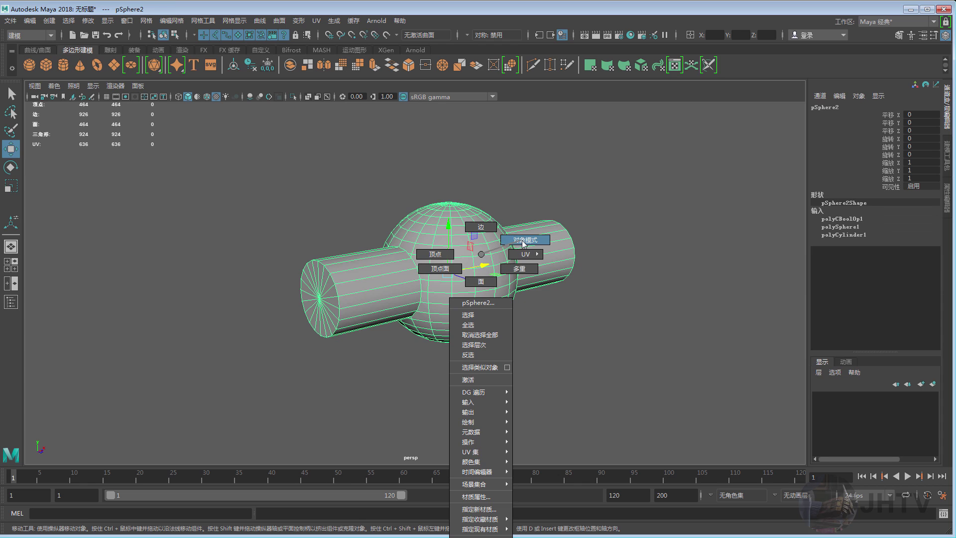
{"action": "key", "text": "Delete"}
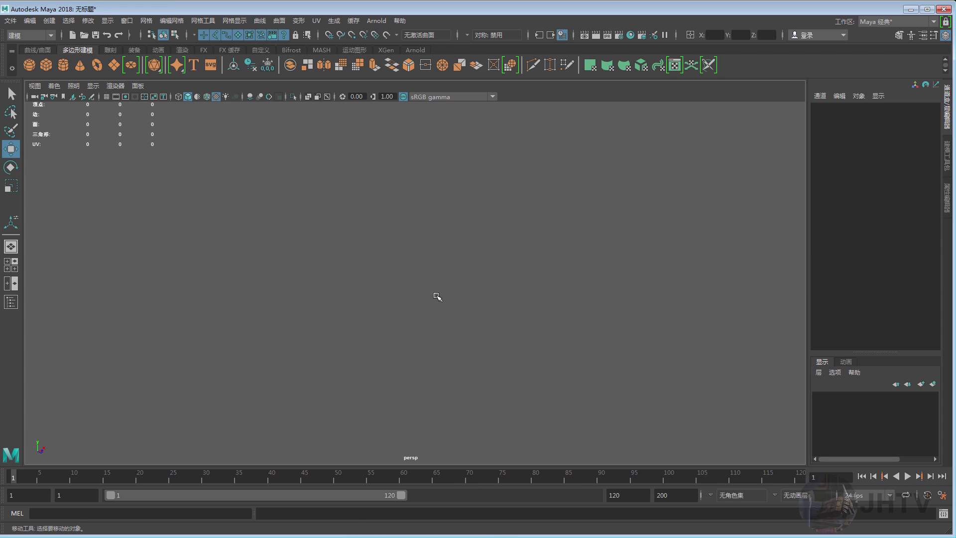
- Create a new polygon cube and scale it up to about 21.683
{"action": "right_click_drag", "start_coordinate": [422, 240], "coordinate": [493, 248], "text": "shift"}
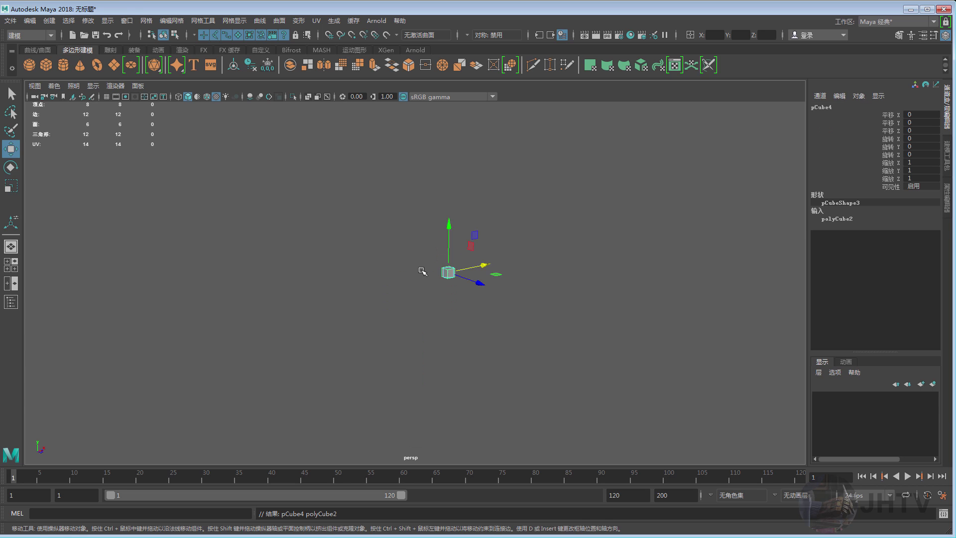
{"action": "key", "text": "r"}
{"action": "left_click_drag", "start_coordinate": [454, 270], "coordinate": [565, 220]}
{"action": "key", "text": "w"}
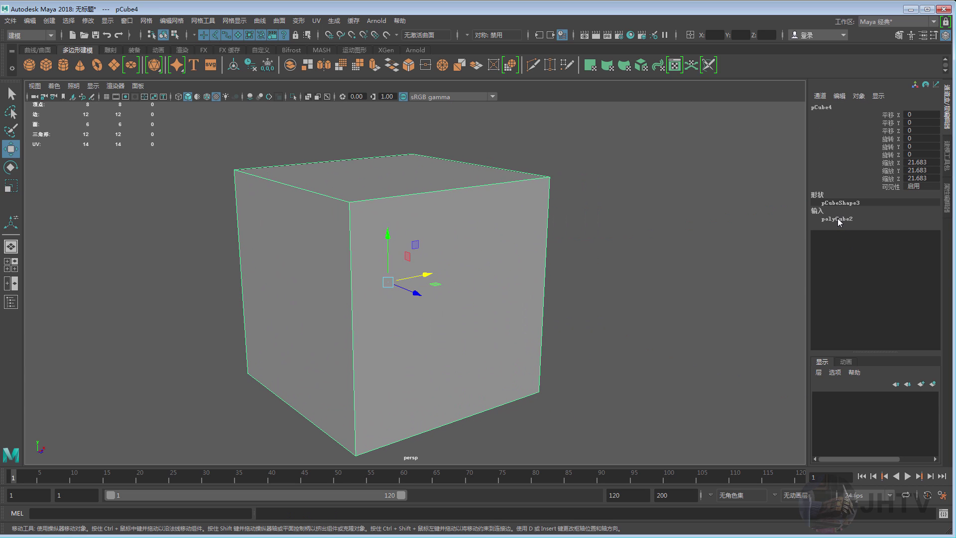
- Raise the cube's width, height and depth subdivisions from 6 to 39
{"action": "left_click", "coordinate": [836, 218]}
{"action": "left_click_drag", "start_coordinate": [888, 254], "coordinate": [890, 267]}
{"action": "key", "text": "w"}
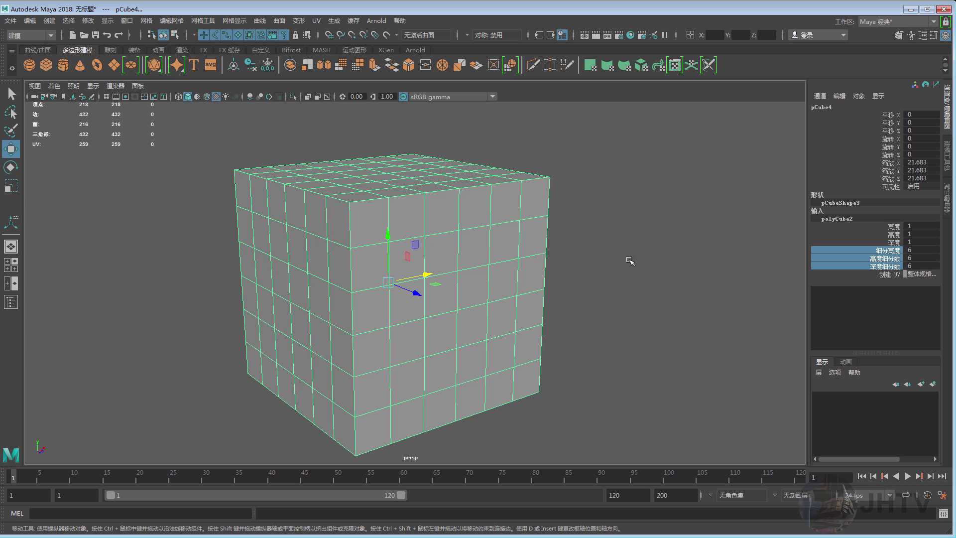
{"action": "left_click_drag", "start_coordinate": [630, 260], "coordinate": [443, 246], "text": "alt"}
{"action": "right_click", "coordinate": [383, 205], "text": "shift"}
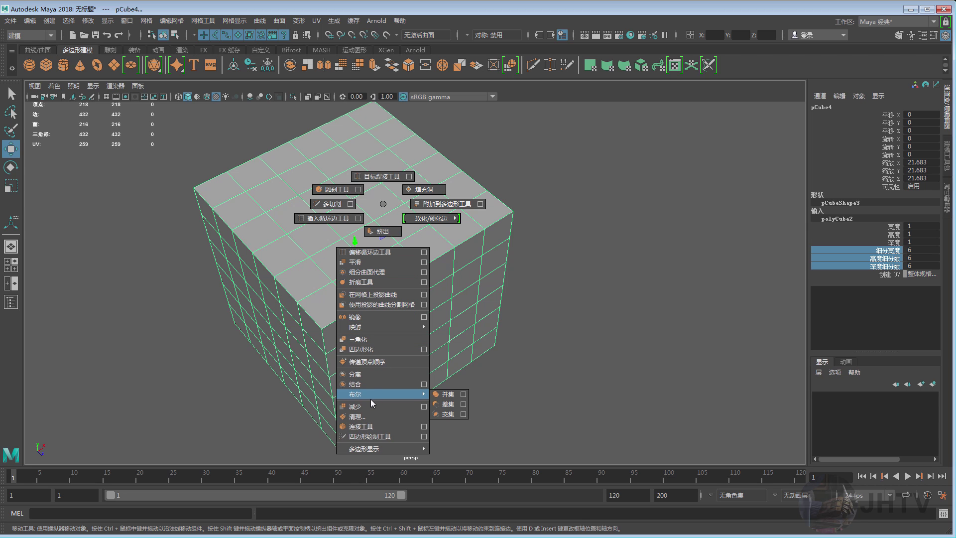
{"action": "key", "text": "Escape"}
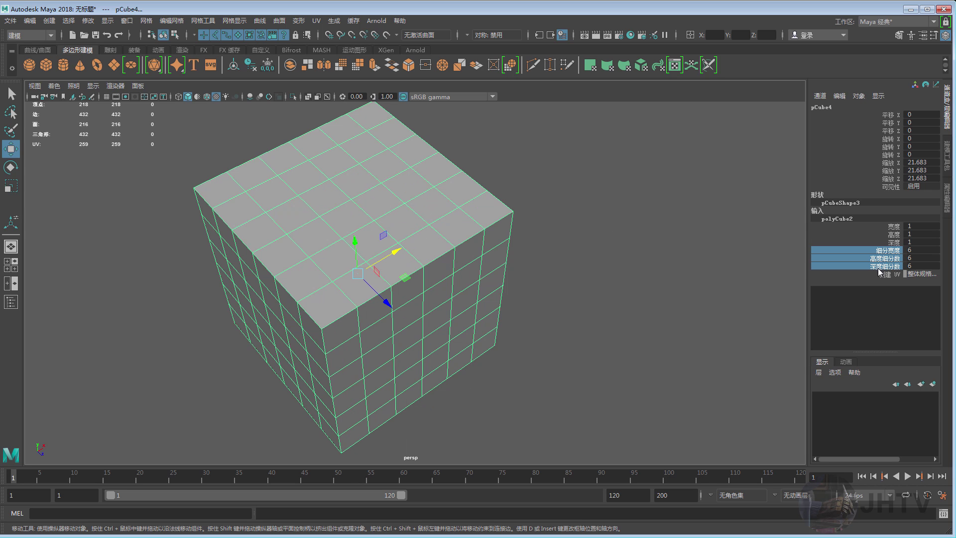
{"action": "middle_click_drag", "start_coordinate": [570, 257], "coordinate": [596, 258]}
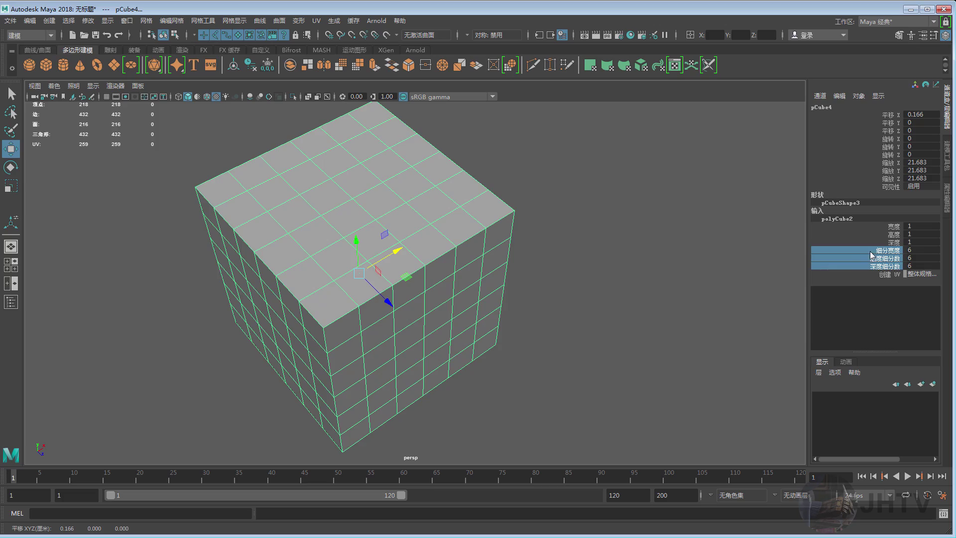
{"action": "middle_click_drag", "start_coordinate": [773, 264], "coordinate": [496, 260]}
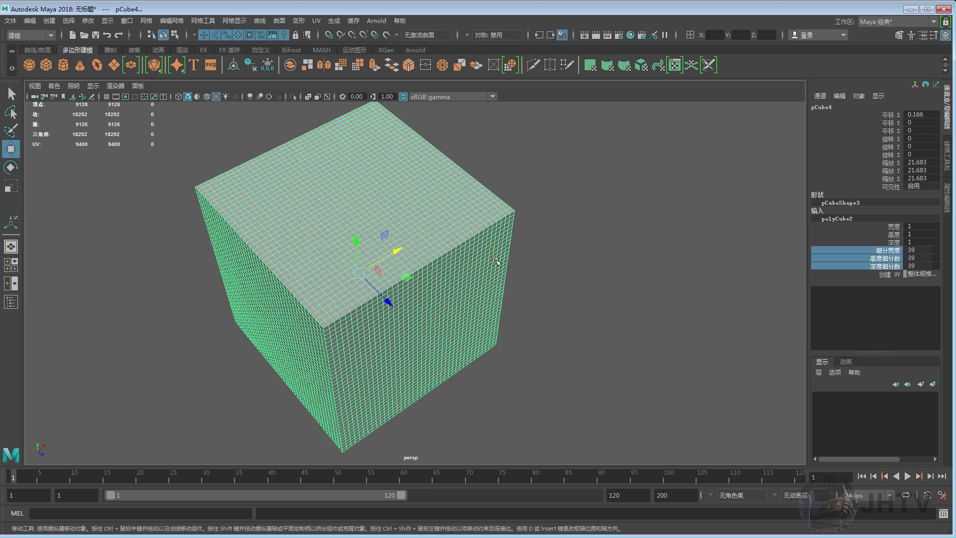
{"action": "scroll", "coordinate": [497, 261], "scroll_direction": "up", "scroll_amount": 2}
- Apply Mesh Reduce to the dense cube at 50 percent
{"action": "right_click", "coordinate": [419, 200], "text": "shift"}
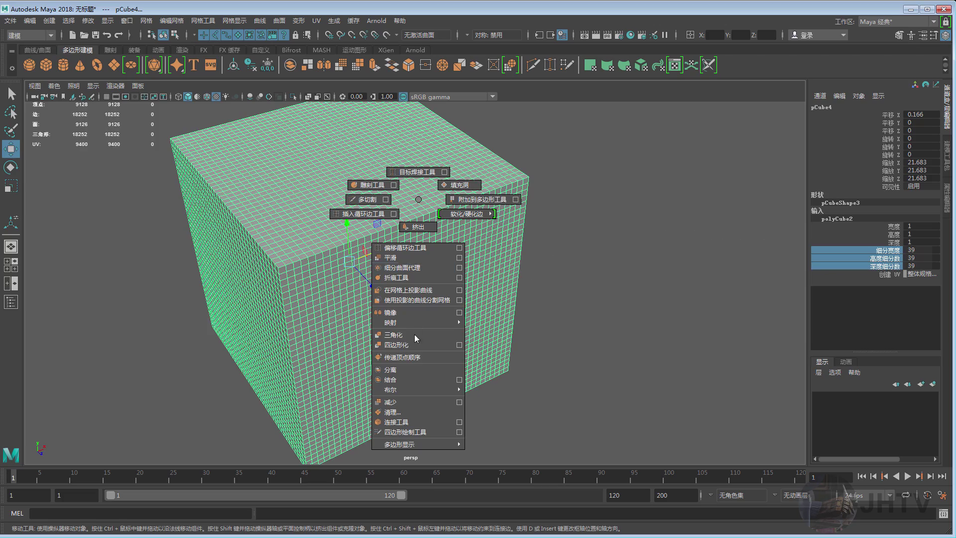
{"action": "left_click", "coordinate": [459, 402]}
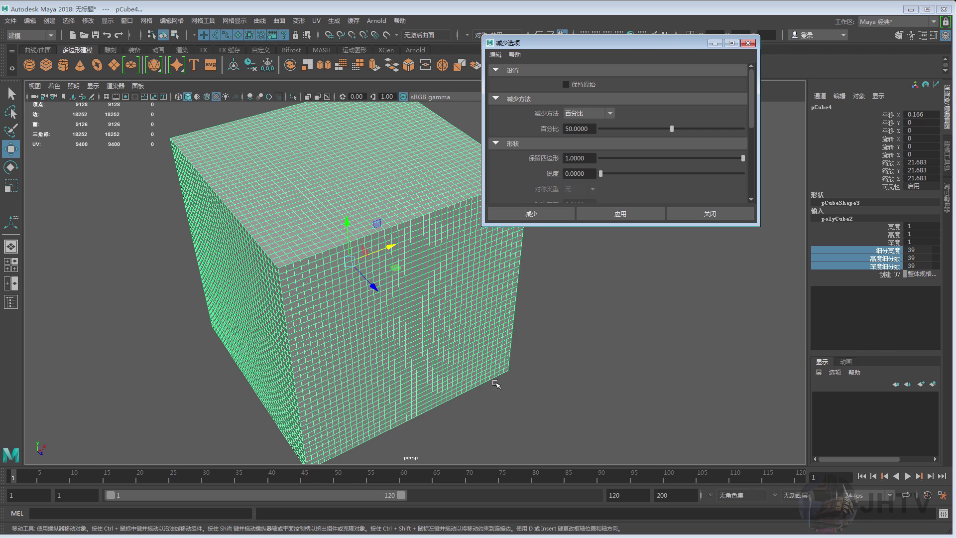
{"action": "left_click_drag", "start_coordinate": [612, 43], "coordinate": [643, 45]}
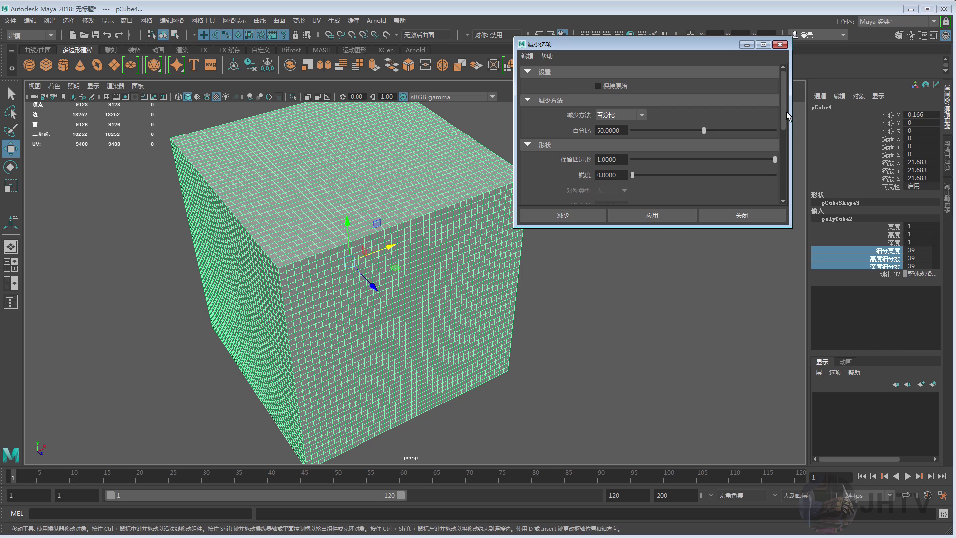
{"action": "scroll", "coordinate": [784, 112], "scroll_direction": "down", "scroll_amount": 5}
{"action": "left_click", "coordinate": [667, 215]}
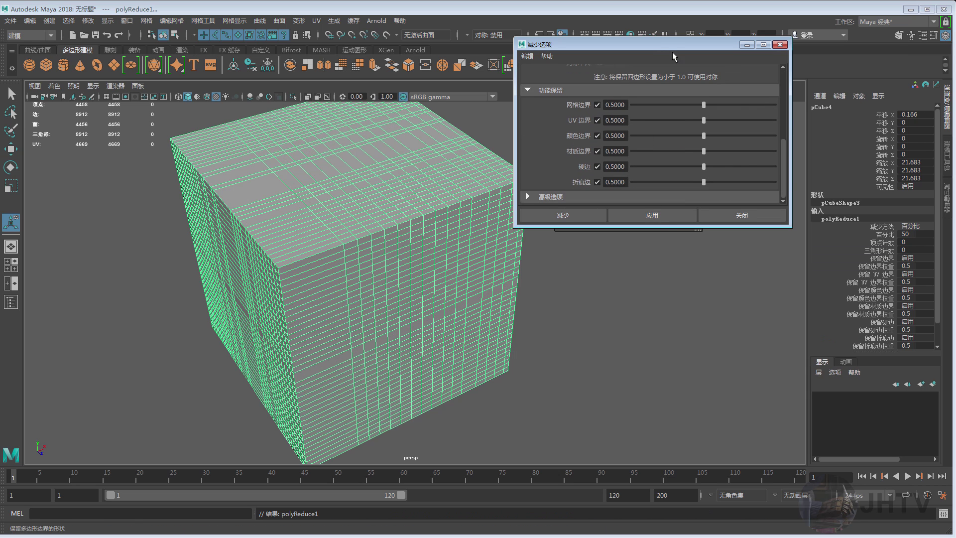
- Move the Reduce options window aside and review its advanced reduction settings
{"action": "left_click_drag", "start_coordinate": [664, 45], "coordinate": [348, 263]}
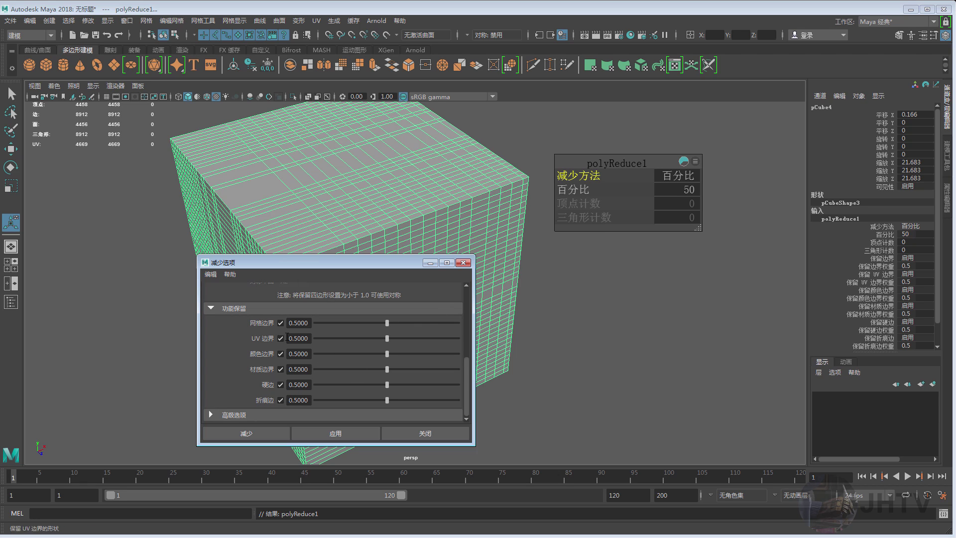
{"action": "left_click_drag", "start_coordinate": [468, 366], "coordinate": [468, 350]}
{"action": "scroll", "coordinate": [248, 381], "scroll_direction": "down", "scroll_amount": 3}
{"action": "left_click", "coordinate": [237, 417]}
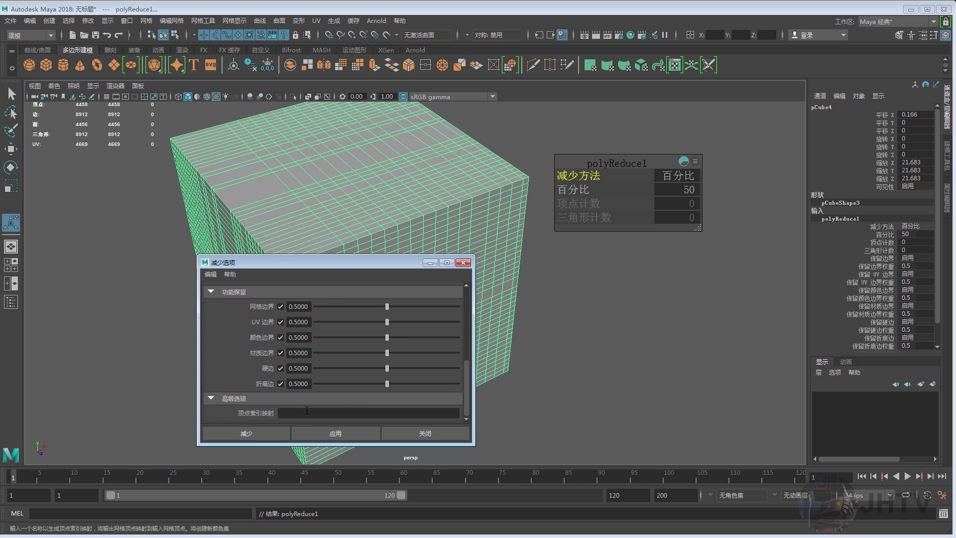
{"action": "scroll", "coordinate": [470, 333], "scroll_direction": "up", "scroll_amount": 2}
{"action": "scroll", "coordinate": [471, 333], "scroll_direction": "up", "scroll_amount": 2}
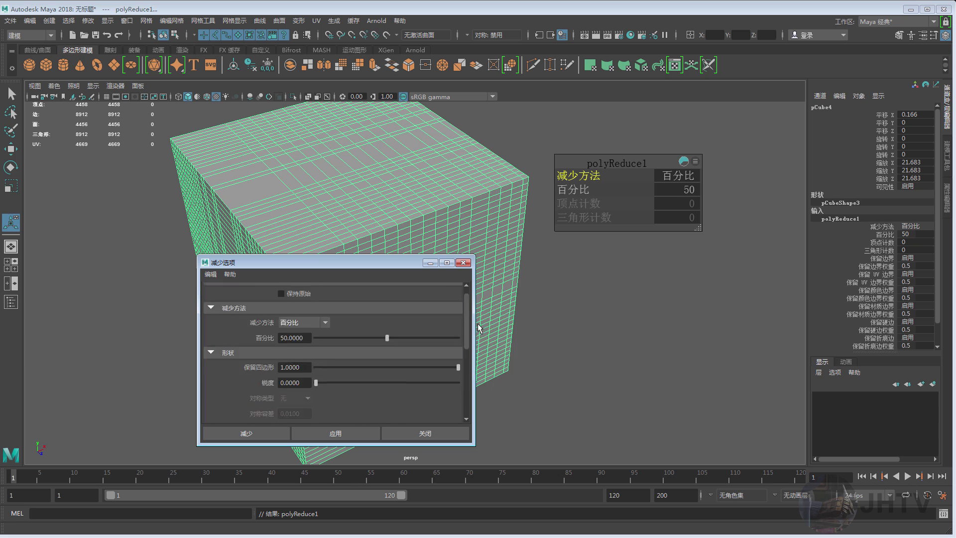
{"action": "scroll", "coordinate": [478, 330], "scroll_direction": "up", "scroll_amount": 2}
{"action": "scroll", "coordinate": [482, 329], "scroll_direction": "up", "scroll_amount": 2}
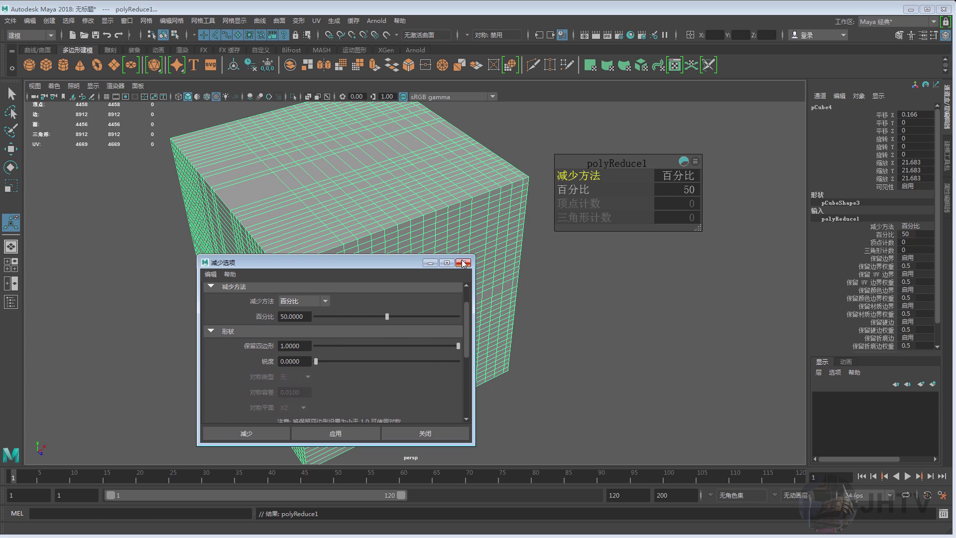
- Close the Reduce options and drag polyReduce1's percentage up to 100, then down to 79.3
{"action": "left_click", "coordinate": [463, 262]}
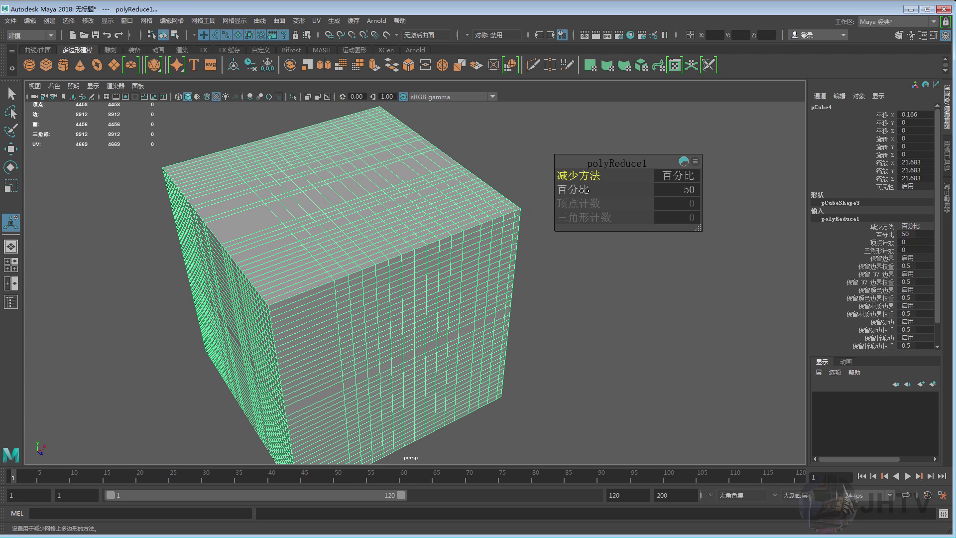
{"action": "left_click_drag", "start_coordinate": [572, 189], "coordinate": [593, 190]}
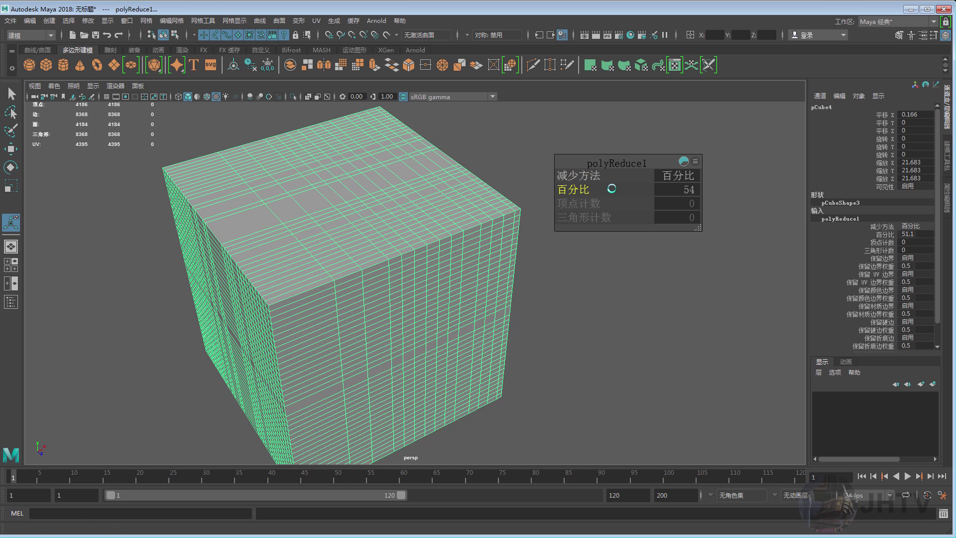
{"action": "left_click_drag", "start_coordinate": [654, 189], "coordinate": [872, 192]}
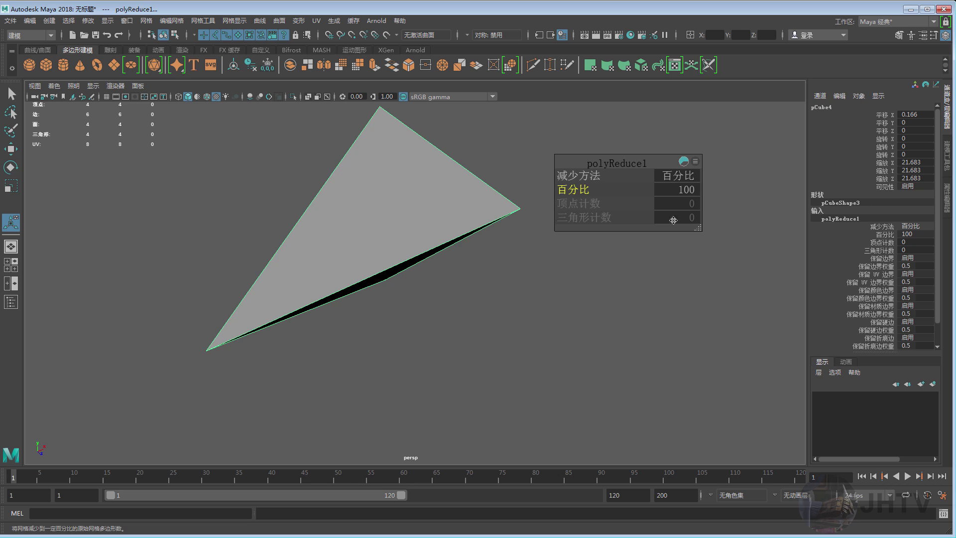
{"action": "mouse_move", "coordinate": [583, 189]}
{"action": "left_mouse_down"}
{"action": "mouse_move", "coordinate": [428, 221]}
{"action": "mouse_move", "coordinate": [416, 252]}
{"action": "mouse_move", "coordinate": [396, 227]}
{"action": "left_mouse_up"}
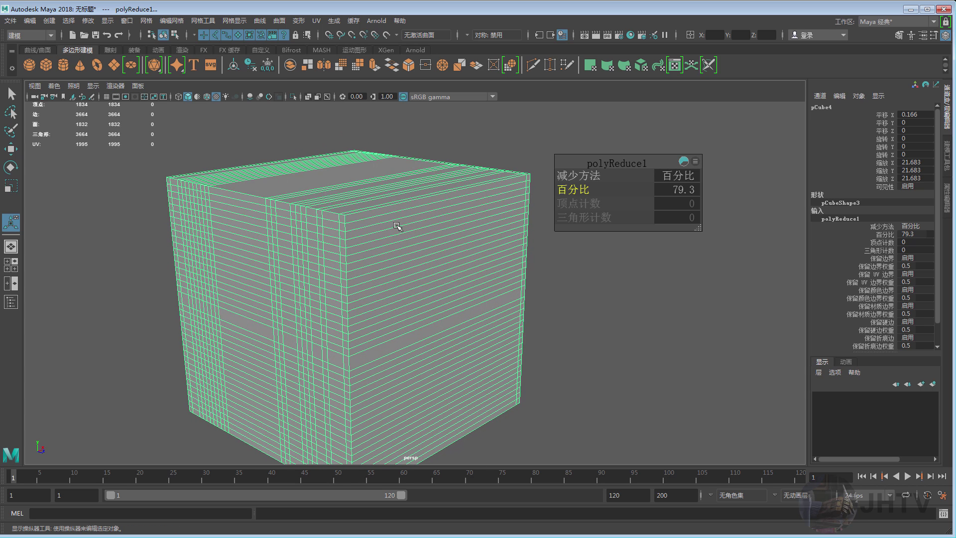
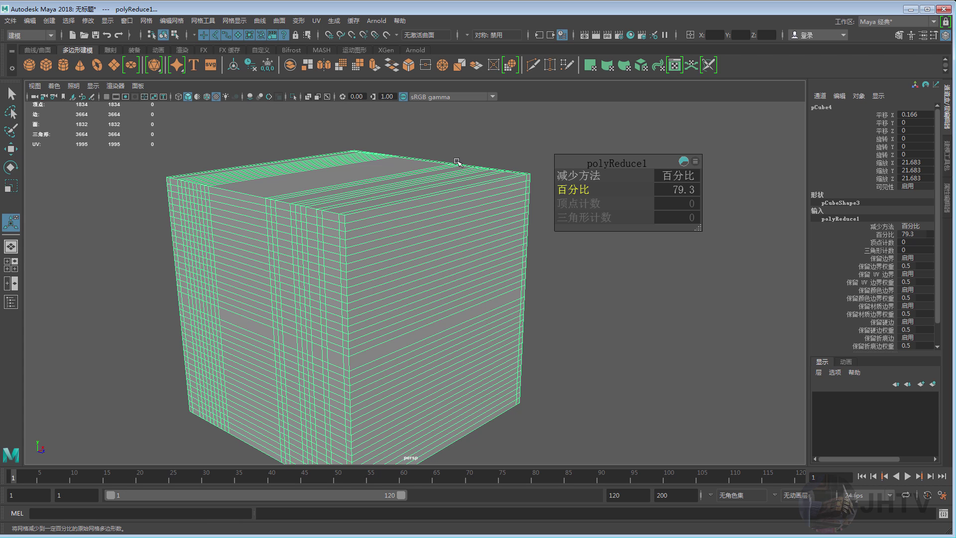
- Switch the reduced pCube4 back to object mode and delete it, leaving the scene empty
{"action": "right_click_drag", "start_coordinate": [345, 268], "coordinate": [374, 272], "text": "alt"}
{"action": "middle_click_drag", "start_coordinate": [387, 268], "coordinate": [403, 265], "text": "alt"}
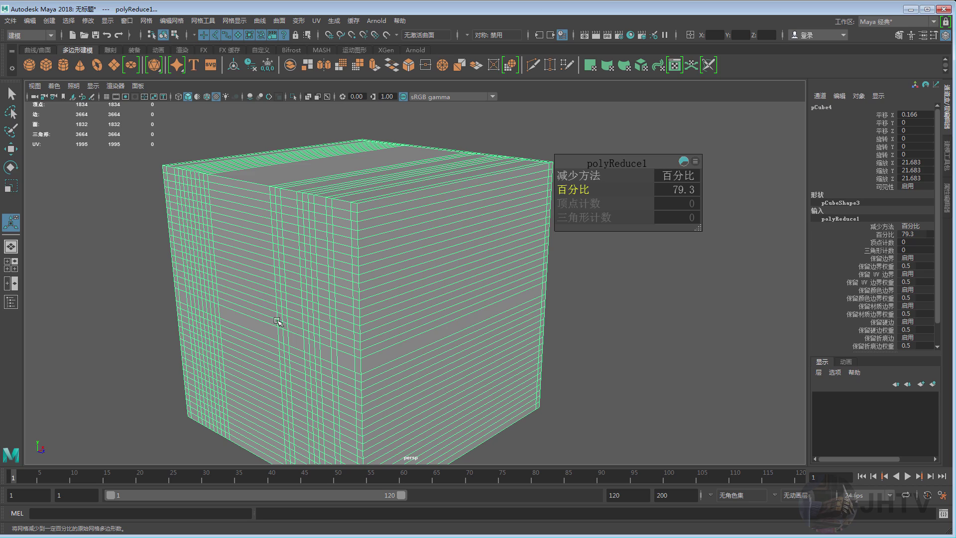
{"action": "left_click_drag", "start_coordinate": [229, 206], "coordinate": [369, 254], "text": "alt"}
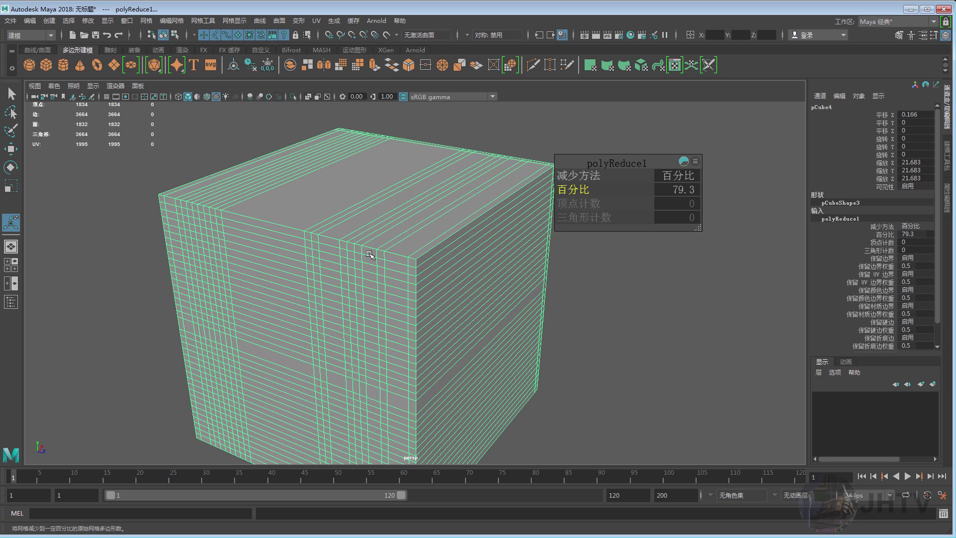
{"action": "mouse_move", "coordinate": [475, 247]}
{"action": "left_mouse_down", "text": "alt"}
{"action": "mouse_move", "coordinate": [534, 237]}
{"action": "mouse_move", "coordinate": [433, 253]}
{"action": "left_mouse_up", "text": "alt"}
{"action": "key", "text": "w"}
{"action": "right_click", "coordinate": [440, 198], "text": "shift"}
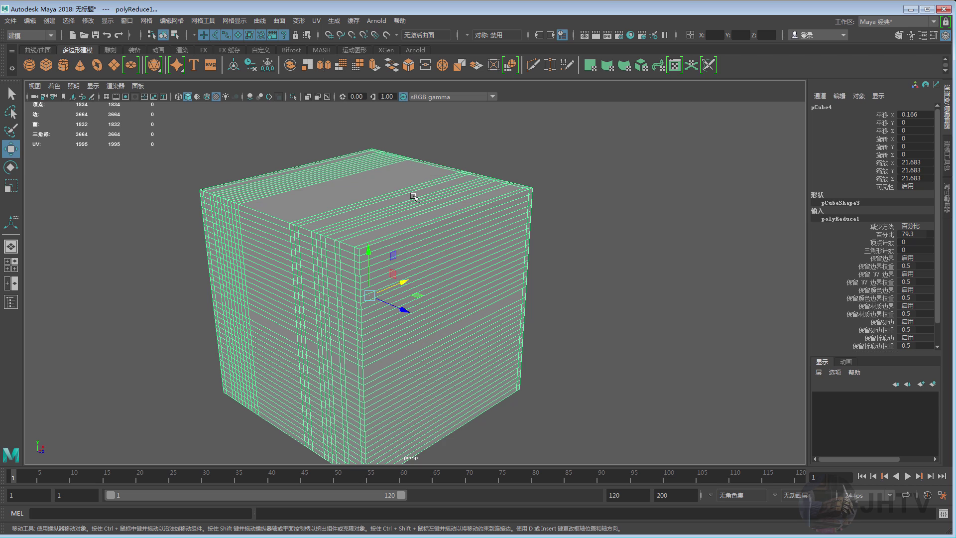
{"action": "right_click", "coordinate": [413, 196]}
{"action": "left_click", "coordinate": [446, 183]}
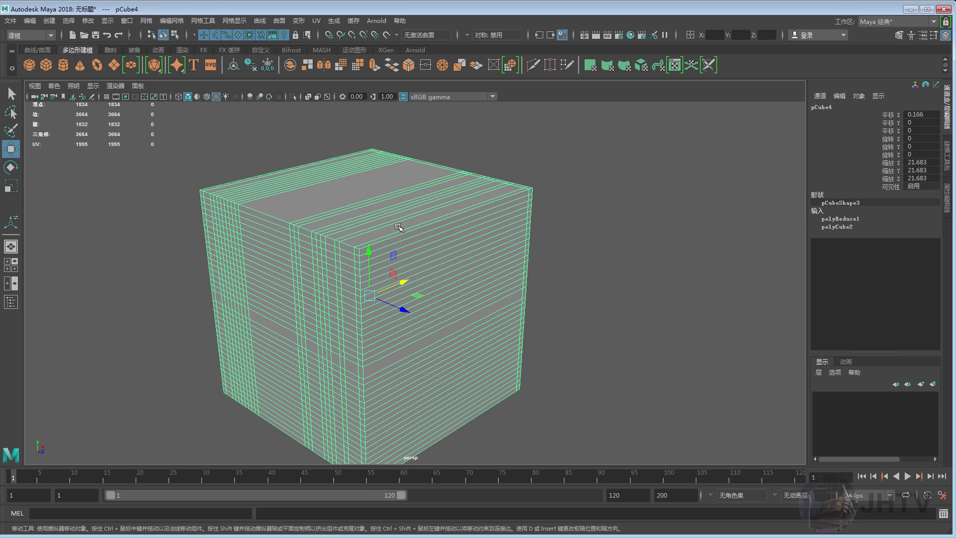
{"action": "key", "text": "Delete"}
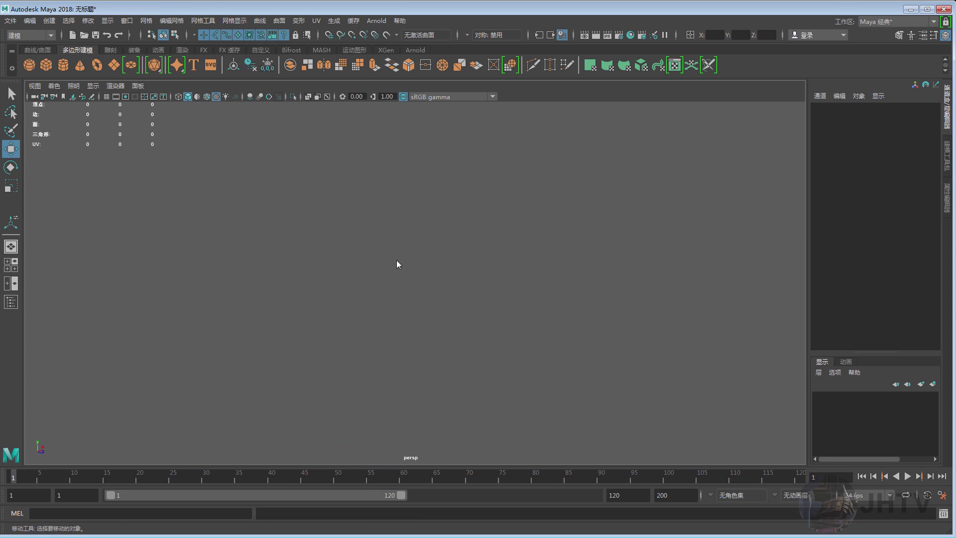
- Undo the deletion and set polyCube2 subdivisions width, height and depth to 3
{"action": "key", "text": "ctrl+z"}
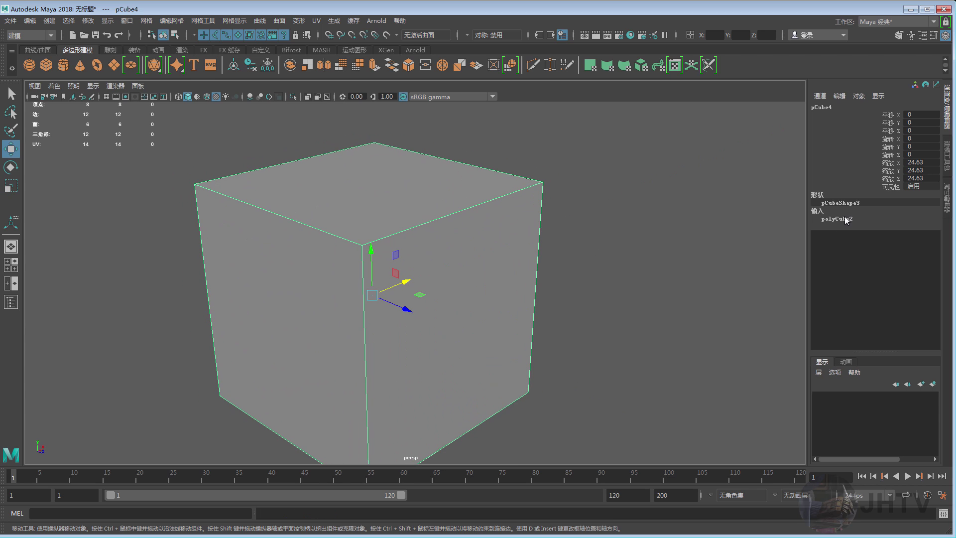
{"action": "left_click", "coordinate": [837, 220]}
{"action": "left_click_drag", "start_coordinate": [891, 250], "coordinate": [897, 266]}
{"action": "type", "text": "3"}
{"action": "key", "text": "Return"}
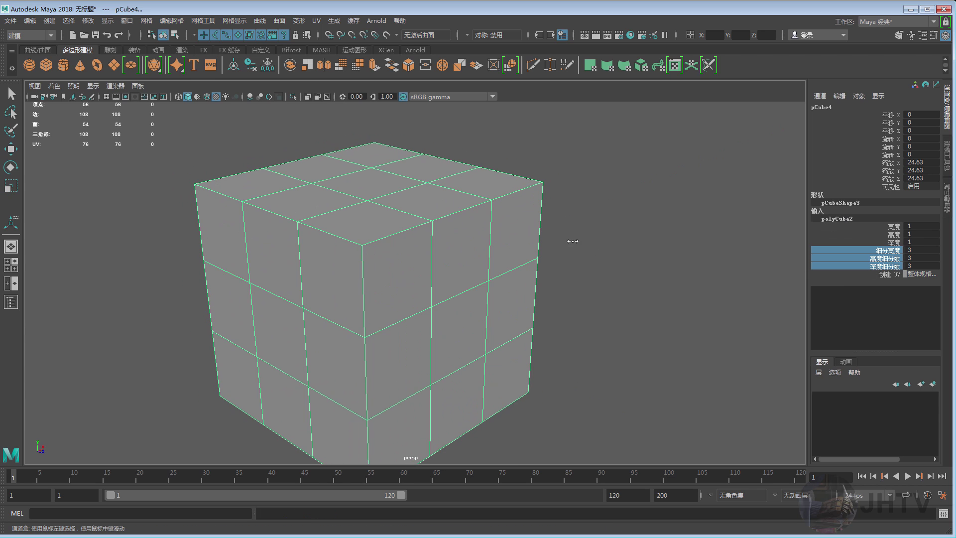
- Use Multi-Cut to slice diagonal edges across the cube's top, front and right faces
{"action": "left_click_drag", "start_coordinate": [573, 242], "coordinate": [460, 229], "text": "alt"}
{"action": "right_click", "coordinate": [448, 197]}
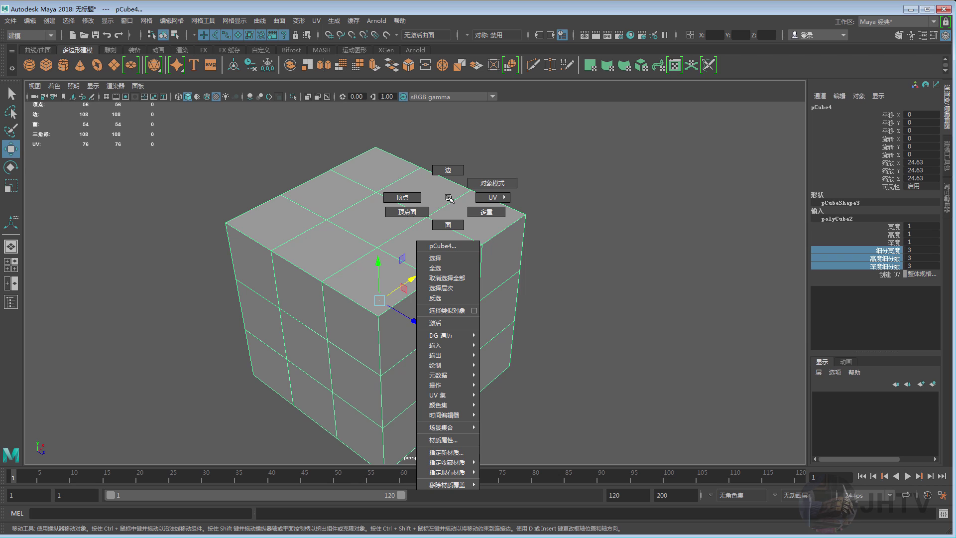
{"action": "right_click_drag", "start_coordinate": [448, 198], "coordinate": [399, 197], "text": "shift"}
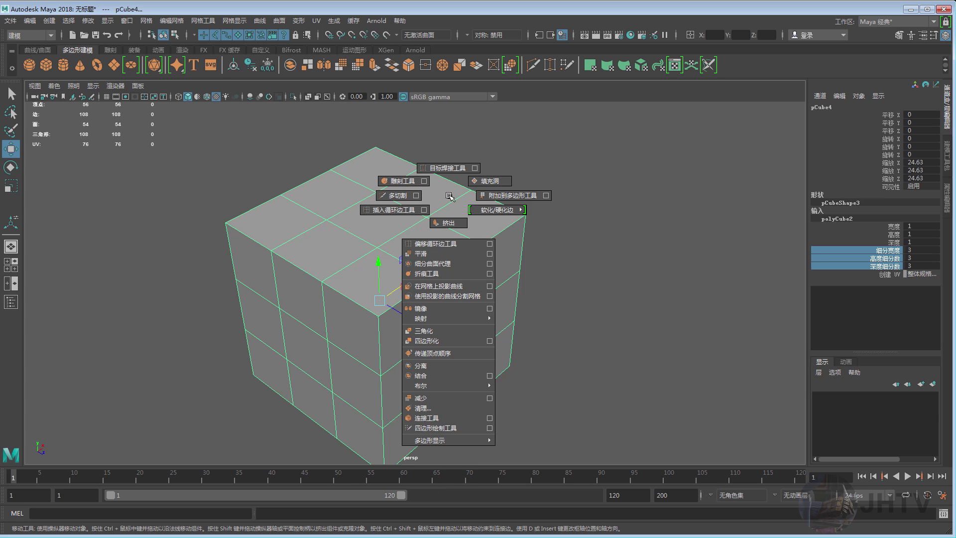
{"action": "left_click", "coordinate": [376, 192]}
{"action": "left_click_drag", "start_coordinate": [481, 194], "coordinate": [316, 416]}
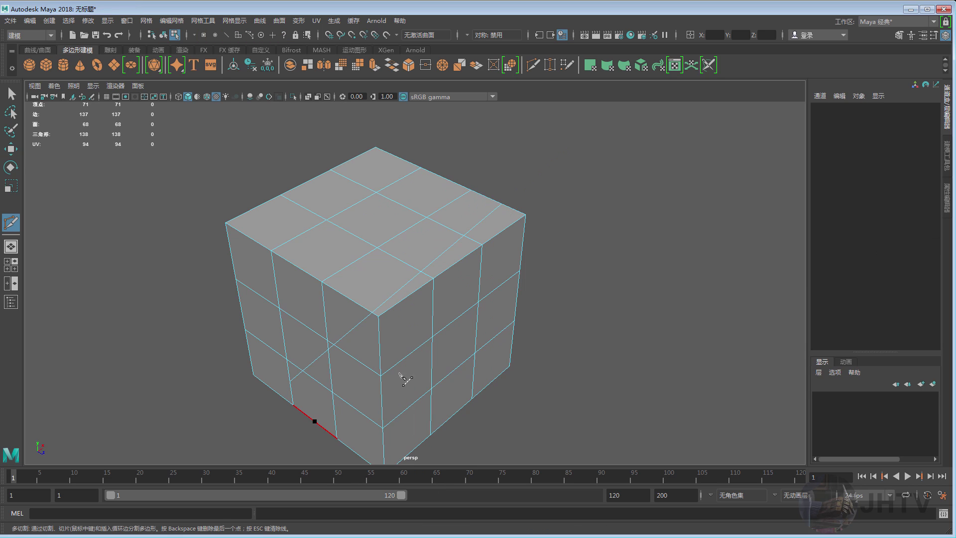
{"action": "left_click_drag", "start_coordinate": [320, 160], "coordinate": [518, 329]}
{"action": "left_click_drag", "start_coordinate": [508, 144], "coordinate": [421, 204]}
{"action": "left_click", "coordinate": [335, 168]}
{"action": "left_click", "coordinate": [411, 245]}
{"action": "key", "text": "Return"}
- Add further diagonal cuts on another side of the cube, then exit Multi-Cut
{"action": "left_click_drag", "start_coordinate": [348, 182], "coordinate": [353, 250], "text": "alt"}
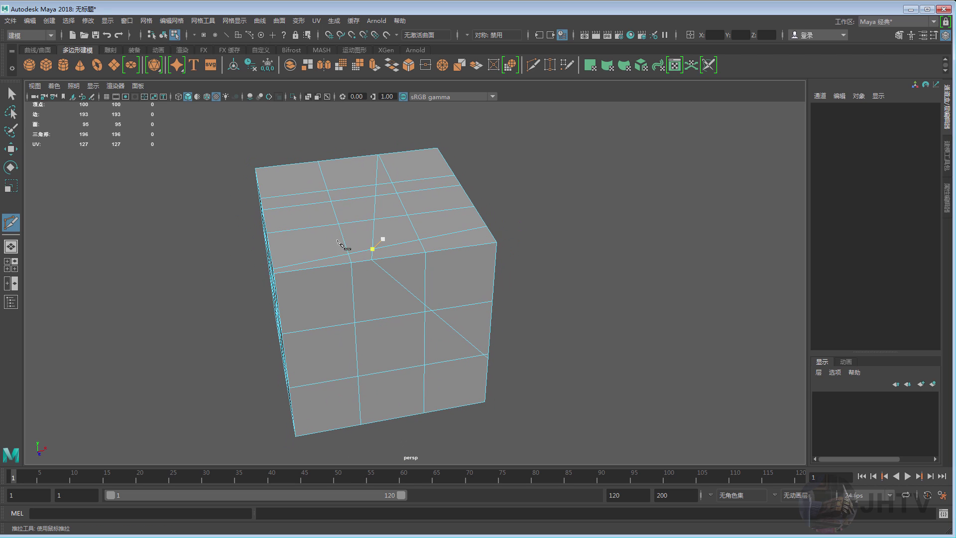
{"action": "left_click", "coordinate": [318, 268]}
{"action": "left_click", "coordinate": [281, 333]}
{"action": "key", "text": "Return"}
{"action": "left_click_drag", "start_coordinate": [531, 157], "coordinate": [369, 302]}
{"action": "key", "text": "w"}
{"action": "mouse_move", "coordinate": [476, 238]}
{"action": "left_mouse_down", "text": "alt"}
{"action": "mouse_move", "coordinate": [464, 236]}
{"action": "mouse_move", "coordinate": [427, 284]}
{"action": "mouse_move", "coordinate": [434, 273]}
{"action": "mouse_move", "coordinate": [478, 282]}
{"action": "left_mouse_up", "text": "alt"}
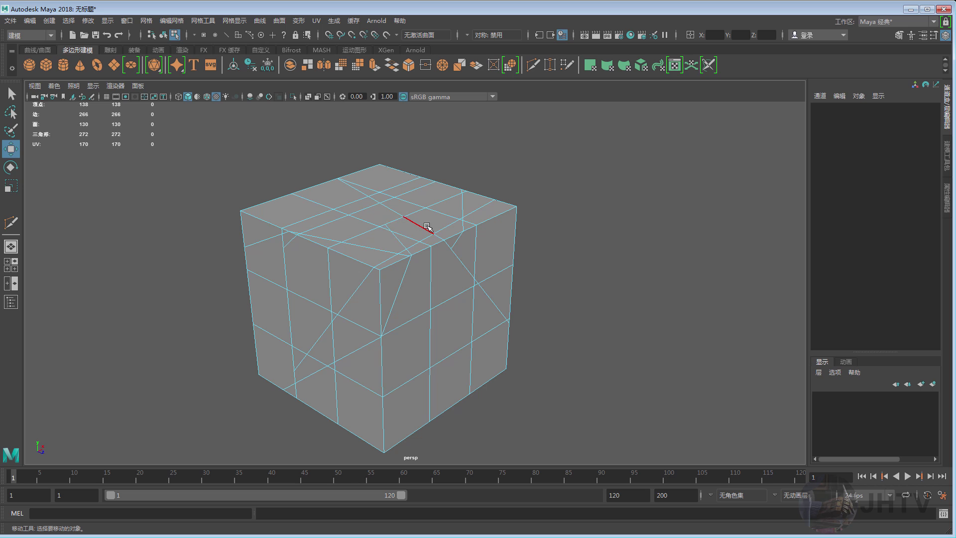
{"action": "mouse_move", "coordinate": [427, 226]}
{"action": "right_mouse_down"}
{"action": "mouse_move", "coordinate": [453, 211]}
{"action": "mouse_move", "coordinate": [415, 438]}
{"action": "right_mouse_up"}
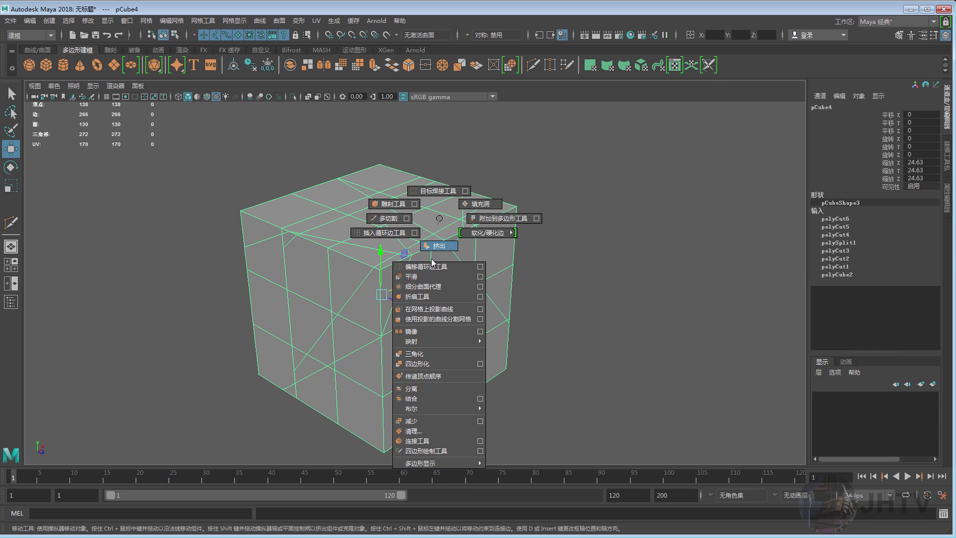
- Apply Mesh Cleanup to the sliced cube, then undo the resulting triangulation
{"action": "left_click", "coordinate": [429, 436]}
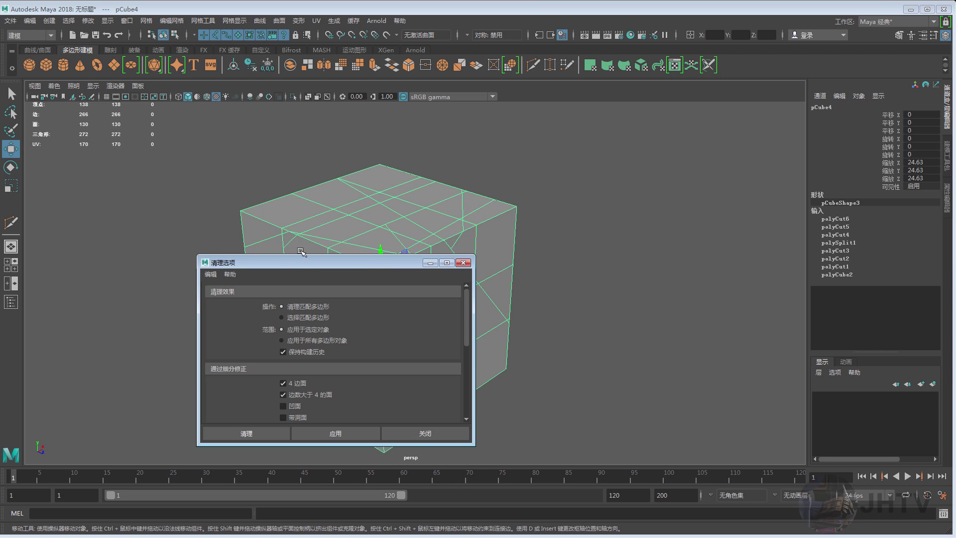
{"action": "left_click_drag", "start_coordinate": [382, 264], "coordinate": [733, 156]}
{"action": "left_click_drag", "start_coordinate": [548, 209], "coordinate": [592, 220], "text": "alt"}
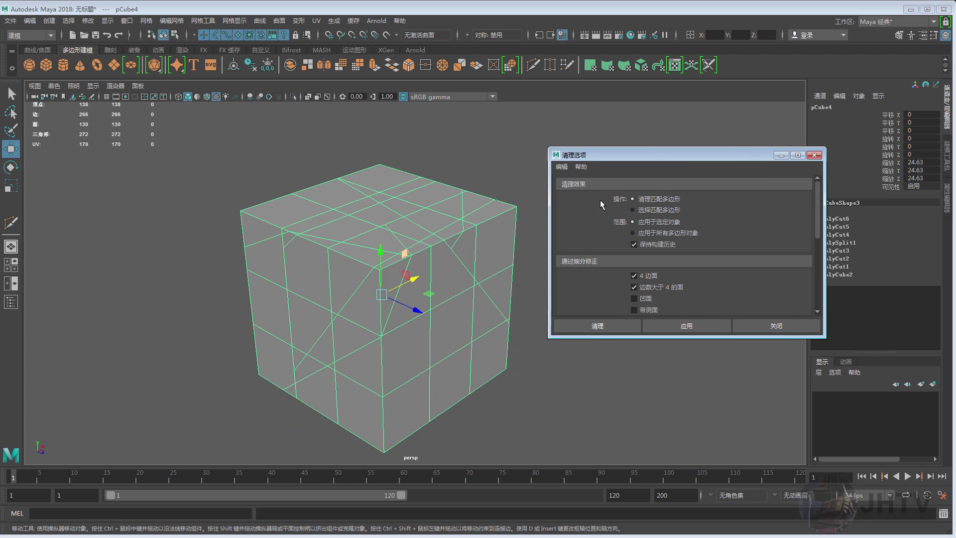
{"action": "middle_click_drag", "start_coordinate": [592, 221], "coordinate": [522, 253], "text": "alt"}
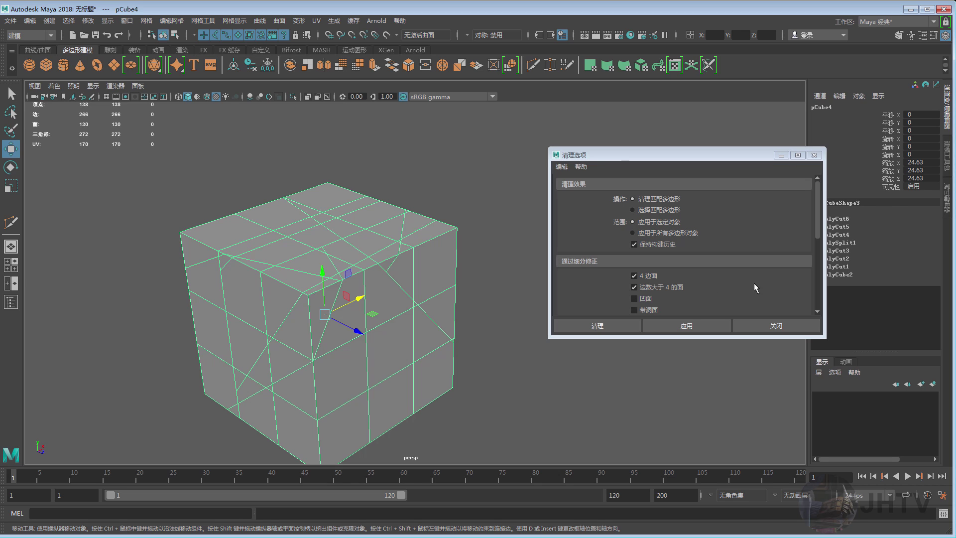
{"action": "scroll", "coordinate": [817, 230], "scroll_direction": "down", "scroll_amount": 1}
{"action": "scroll", "coordinate": [817, 230], "scroll_direction": "down", "scroll_amount": 2}
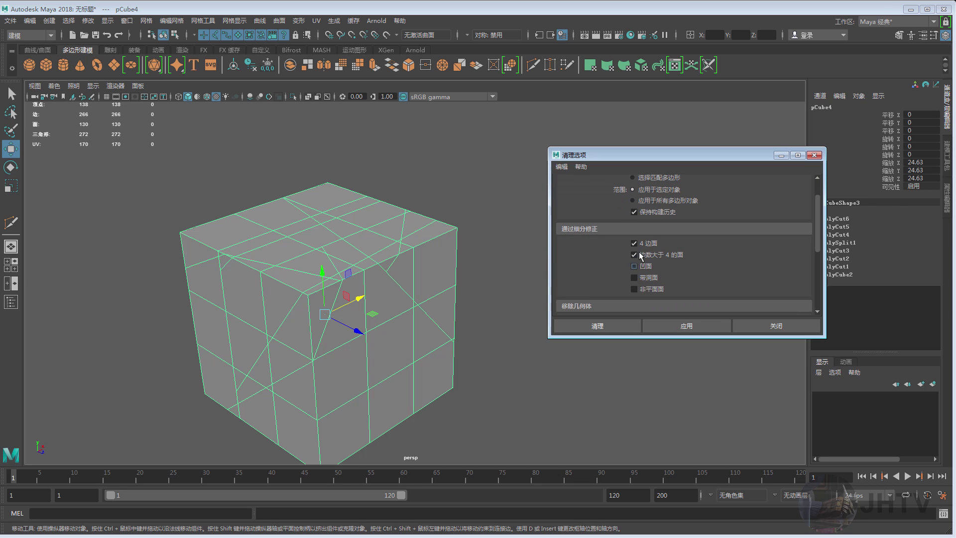
{"action": "left_click", "coordinate": [689, 326]}
{"action": "key", "text": "ctrl+z"}
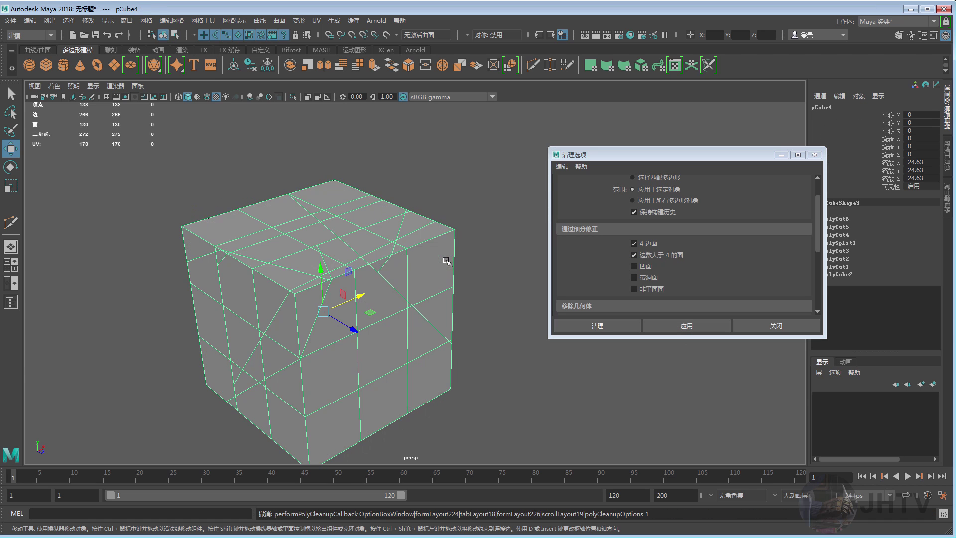
- Delete the sliced cube and undo to get back a plain six-face cube
{"action": "scroll", "coordinate": [448, 263], "scroll_direction": "down", "scroll_amount": 2}
{"action": "mouse_move", "coordinate": [369, 244]}
{"action": "right_mouse_down"}
{"action": "mouse_move", "coordinate": [406, 238]}
{"action": "mouse_move", "coordinate": [380, 251]}
{"action": "right_mouse_up"}
{"action": "left_click", "coordinate": [406, 237]}
{"action": "key", "text": "Delete"}
{"action": "key", "text": "ctrl+z"}
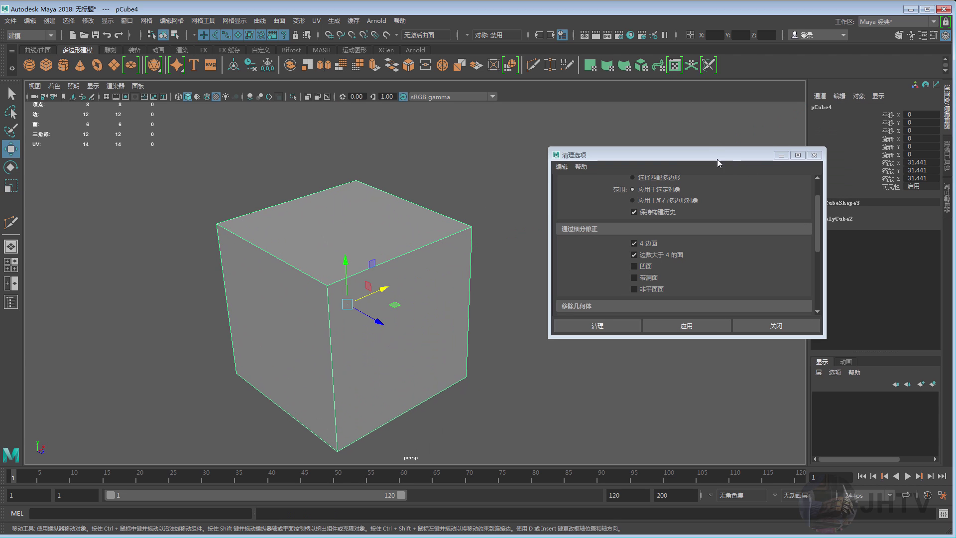
- Set polyCube2 subdivisions width, height and depth back to 3 in the Channel Box
{"action": "left_click_drag", "start_coordinate": [722, 155], "coordinate": [634, 145]}
{"action": "left_click", "coordinate": [847, 219]}
{"action": "left_click_drag", "start_coordinate": [894, 250], "coordinate": [896, 266]}
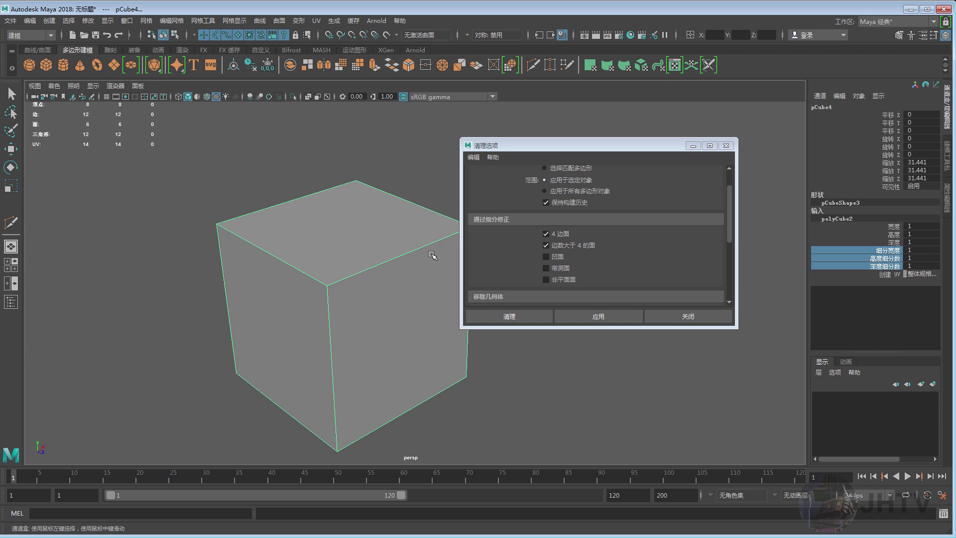
{"action": "mouse_move", "coordinate": [344, 264]}
{"action": "middle_mouse_down"}
{"action": "mouse_move", "coordinate": [419, 258]}
{"action": "mouse_move", "coordinate": [407, 258]}
{"action": "middle_mouse_up"}
{"action": "key", "text": "w"}
{"action": "scroll", "coordinate": [350, 229], "scroll_direction": "up", "scroll_amount": 3}
{"action": "scroll", "coordinate": [350, 229], "scroll_direction": "up", "scroll_amount": 2}
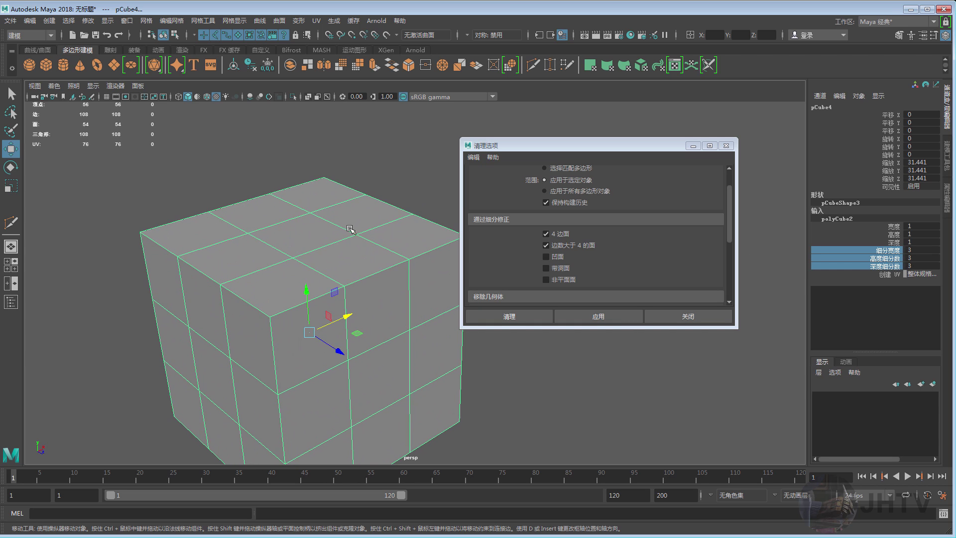
- Multi-Cut a diagonal edge across the cube's top face
{"action": "right_click_drag", "start_coordinate": [350, 219], "coordinate": [319, 259], "text": "shift"}
{"action": "left_click", "coordinate": [311, 212]}
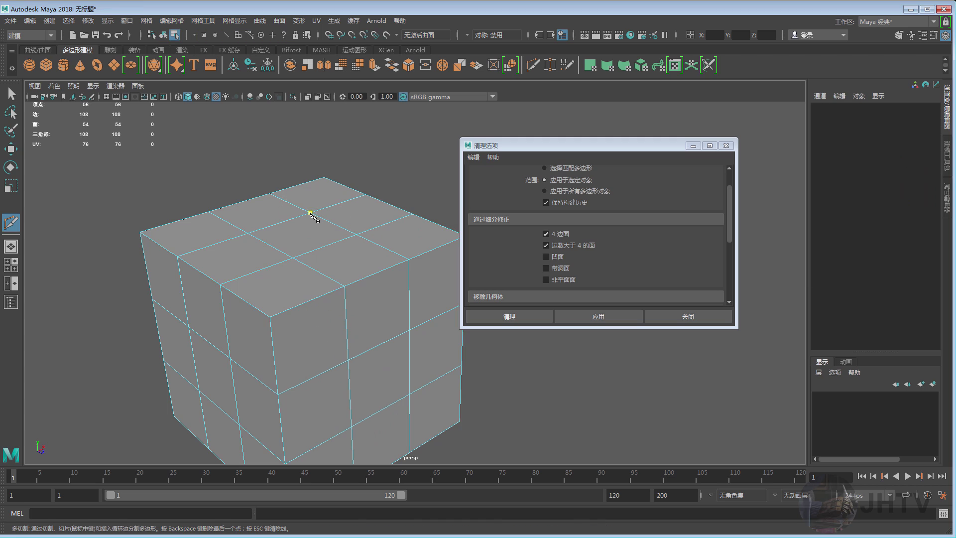
{"action": "left_click", "coordinate": [293, 259]}
{"action": "scroll", "coordinate": [300, 271], "scroll_direction": "up", "scroll_amount": 1}
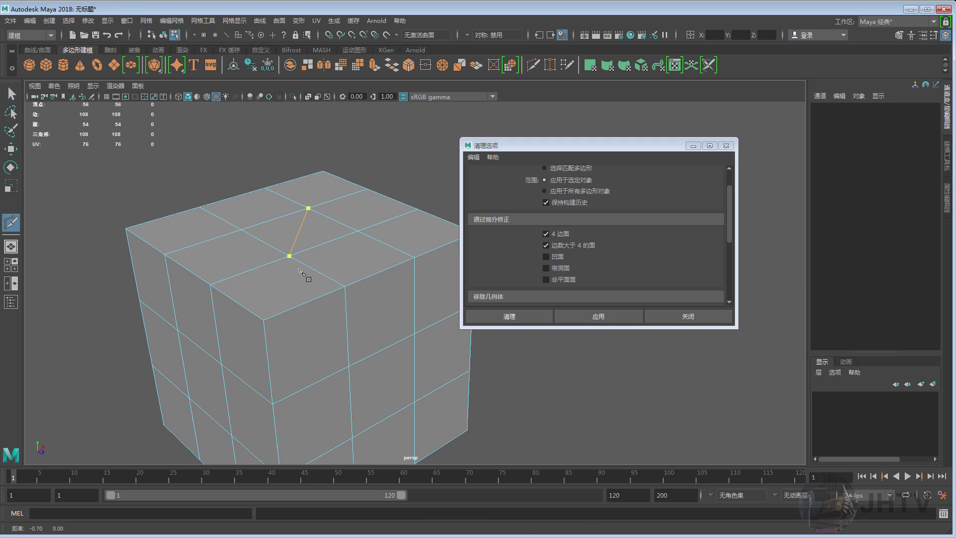
{"action": "key", "text": "Return"}
- Add two vertical cuts down the cube's front face and return to object mode
{"action": "left_click_drag", "start_coordinate": [281, 283], "coordinate": [314, 271], "text": "alt"}
{"action": "left_click", "coordinate": [310, 266]}
{"action": "left_click", "coordinate": [313, 324]}
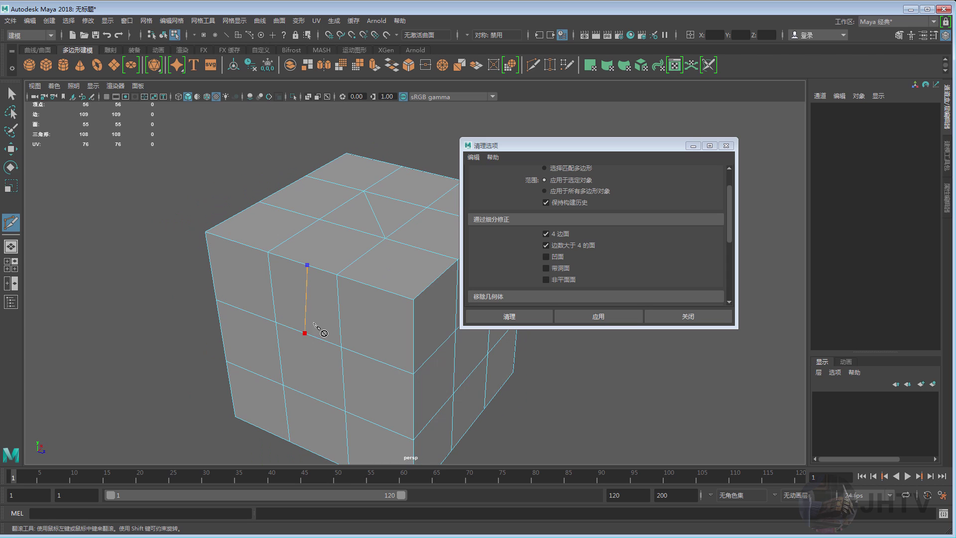
{"action": "key", "text": "Return"}
{"action": "left_click", "coordinate": [337, 275]}
{"action": "left_click_drag", "start_coordinate": [326, 293], "coordinate": [309, 271], "text": "alt"}
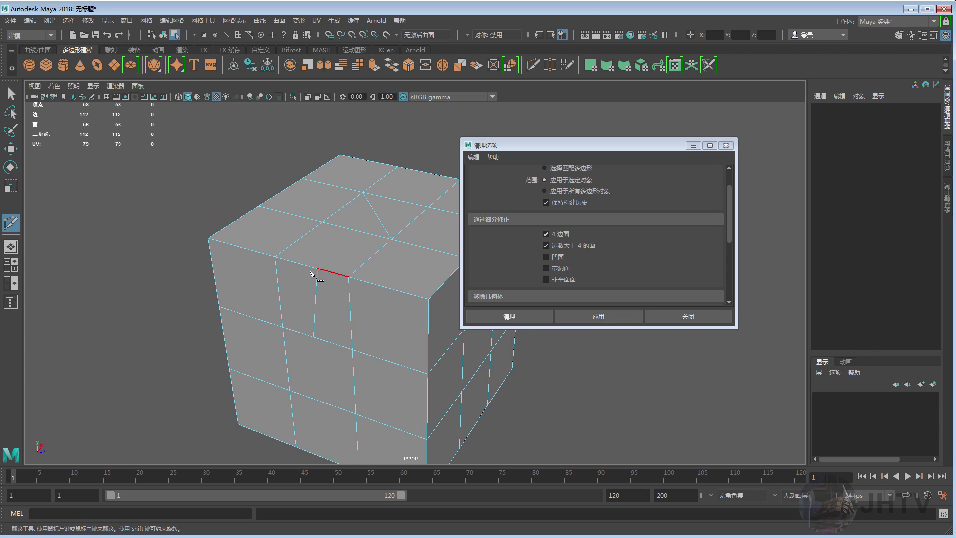
{"action": "left_click", "coordinate": [299, 263]}
{"action": "left_click", "coordinate": [292, 330]}
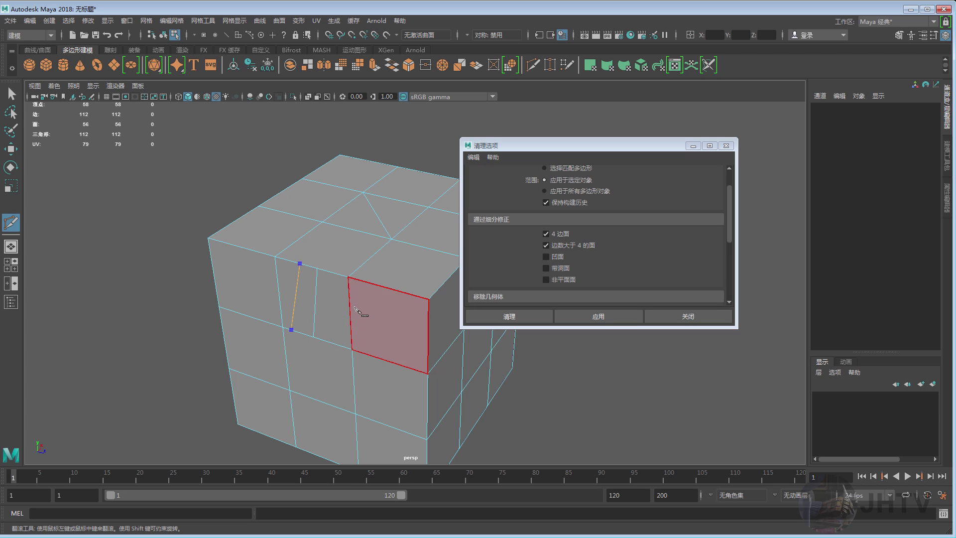
{"action": "key", "text": "w"}
{"action": "left_click_drag", "start_coordinate": [319, 294], "coordinate": [260, 263], "text": "alt"}
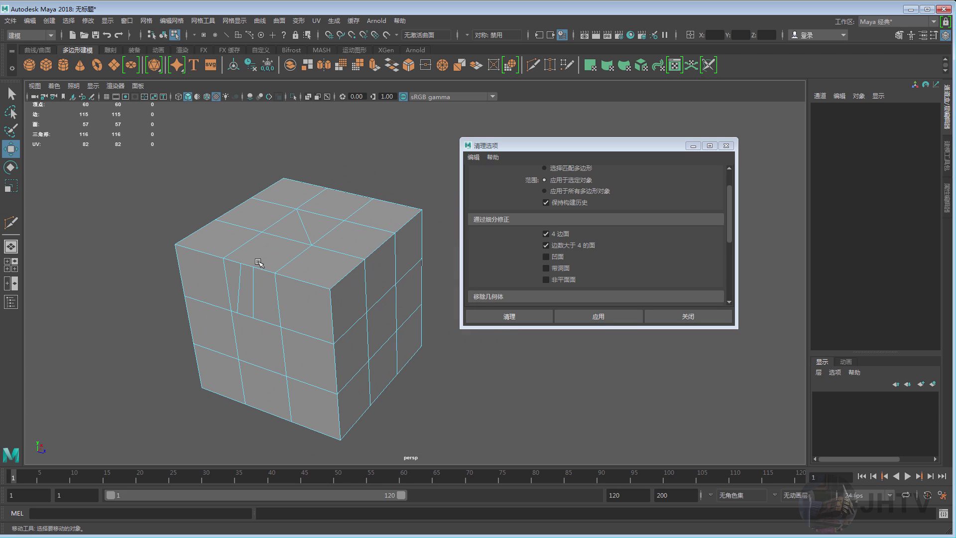
{"action": "right_click_drag", "start_coordinate": [320, 227], "coordinate": [311, 219]}
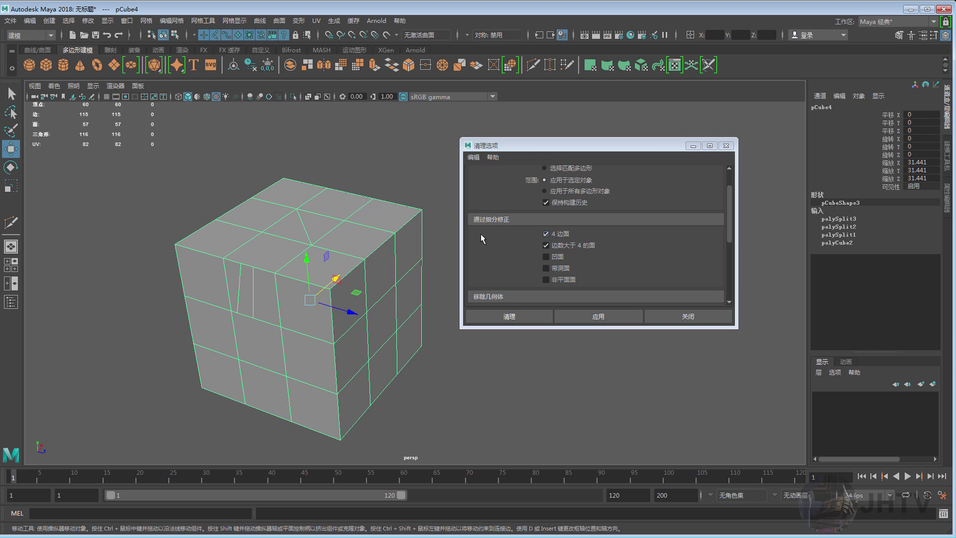
- Untick 4-sided faces in Cleanup, test triangulating the n-gons, then undo
{"action": "left_click", "coordinate": [546, 234]}
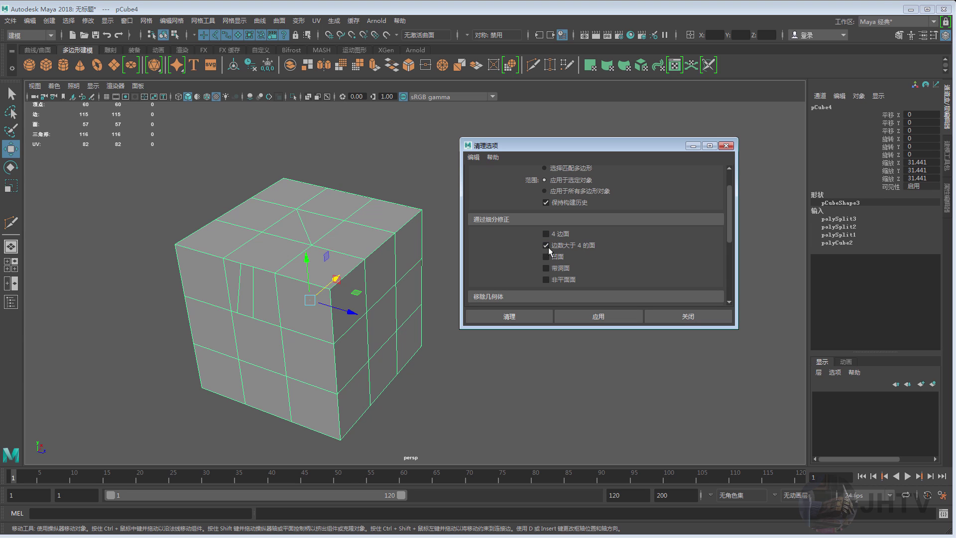
{"action": "left_click", "coordinate": [587, 312]}
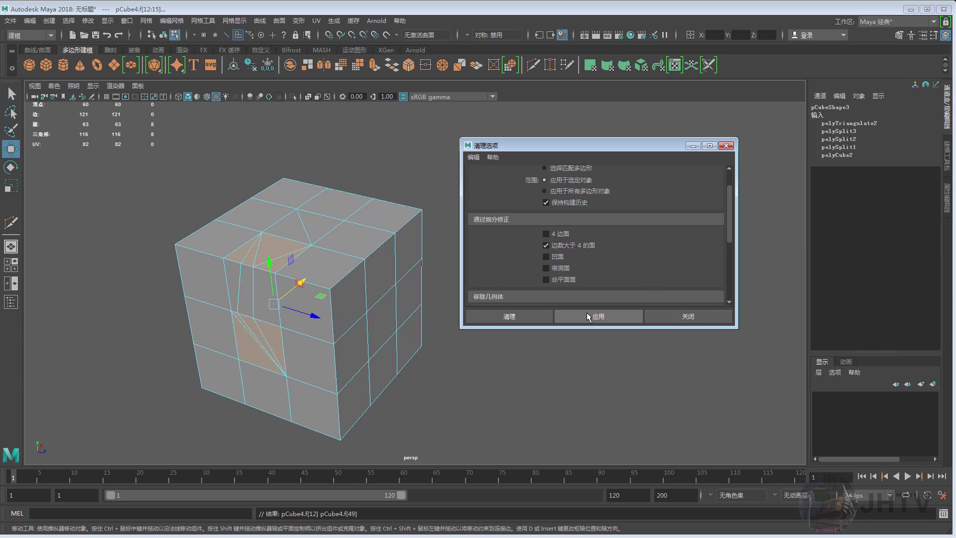
{"action": "scroll", "coordinate": [393, 289], "scroll_direction": "up", "scroll_amount": 3}
{"action": "scroll", "coordinate": [309, 234], "scroll_direction": "up", "scroll_amount": 2}
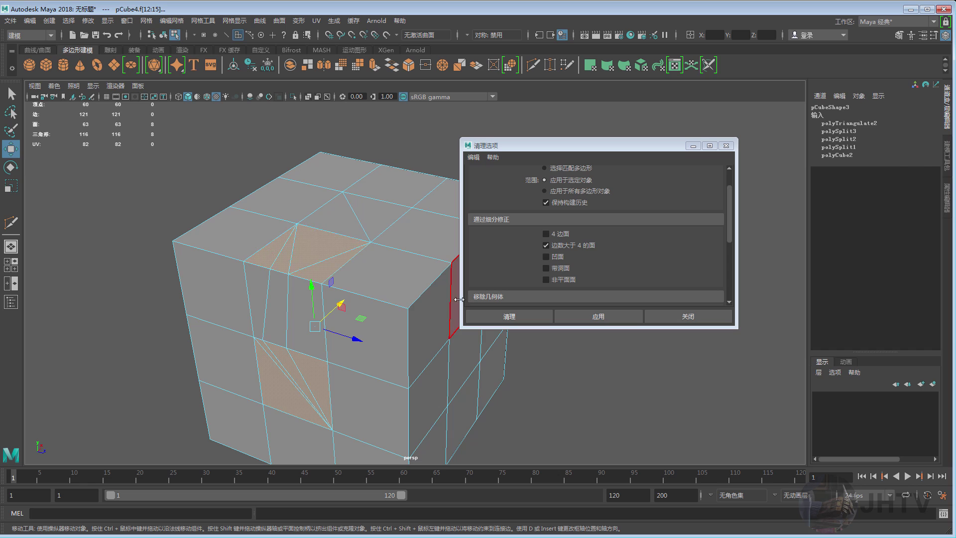
{"action": "key", "text": "ctrl+z"}
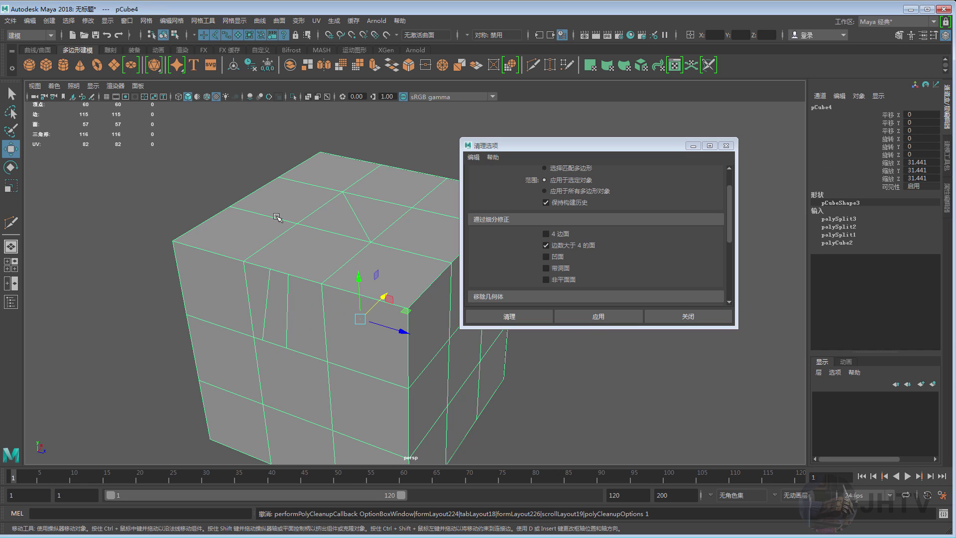
{"action": "left_click", "coordinate": [585, 316]}
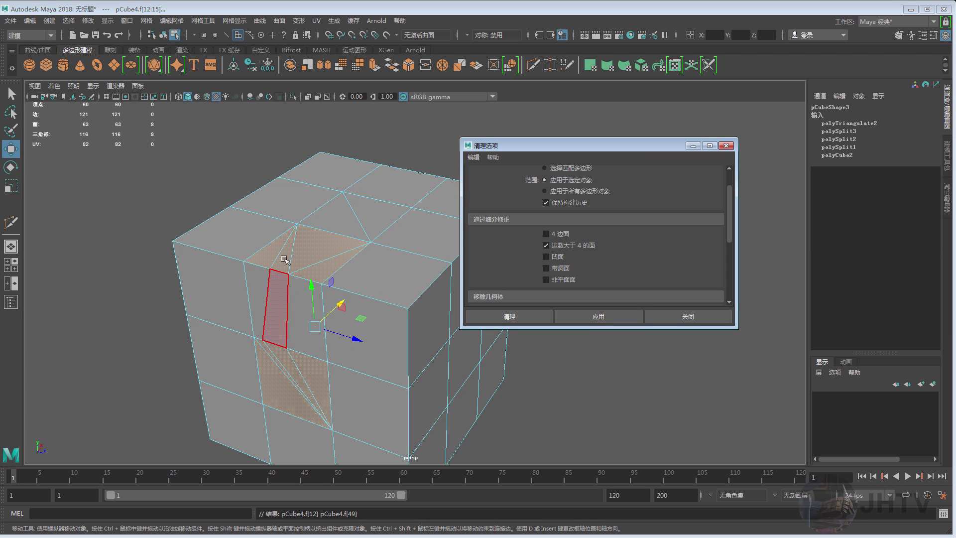
{"action": "key", "text": "ctrl+z"}
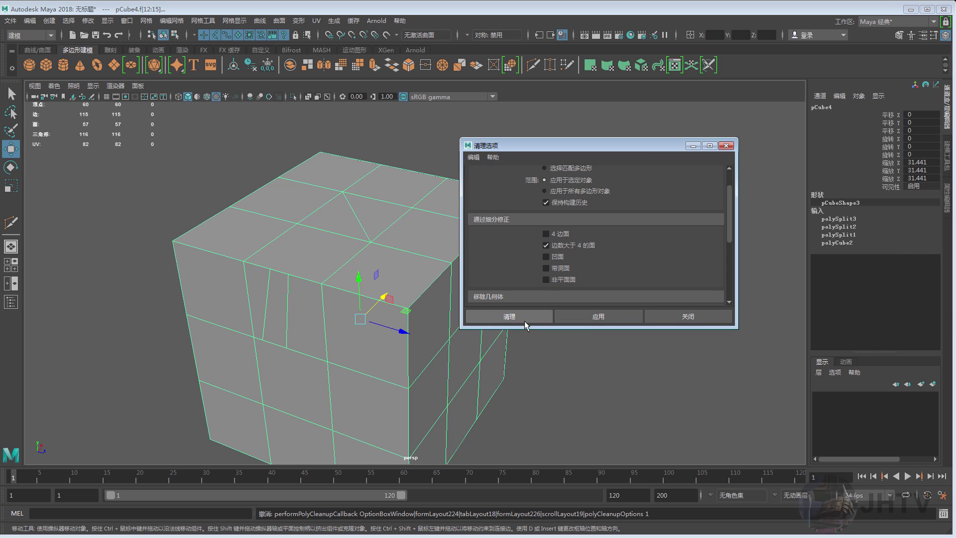
- Tick Concave and Faces with holes, test cleanup on a deleted top face, then undo
{"action": "left_click", "coordinate": [546, 257]}
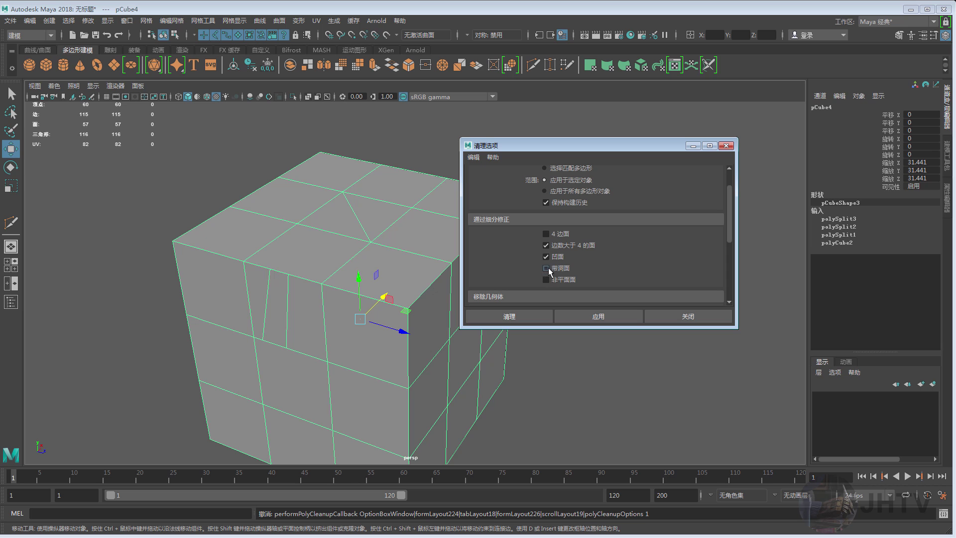
{"action": "left_click_drag", "start_coordinate": [388, 264], "coordinate": [331, 241], "text": "alt"}
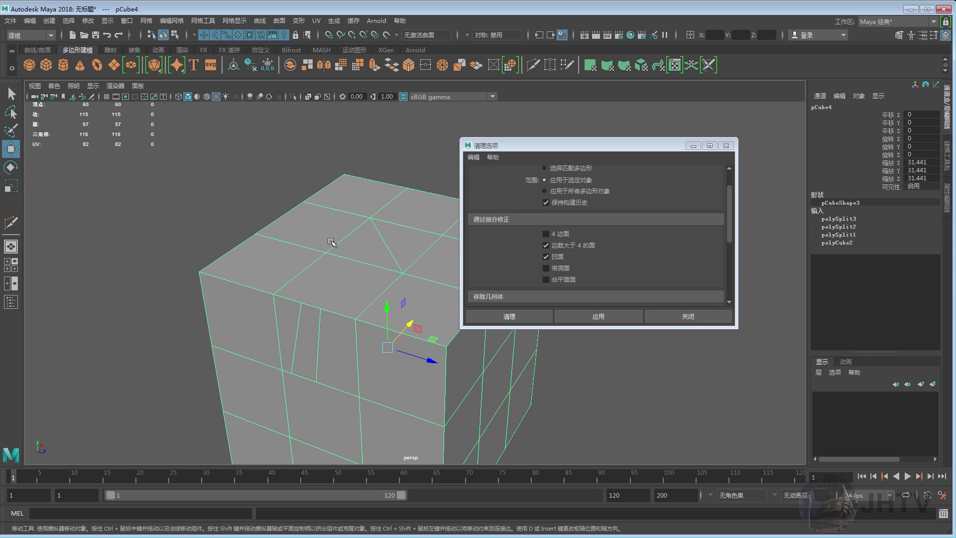
{"action": "right_click_drag", "start_coordinate": [320, 251], "coordinate": [320, 269]}
{"action": "left_click", "coordinate": [321, 234]}
{"action": "key", "text": "Delete"}
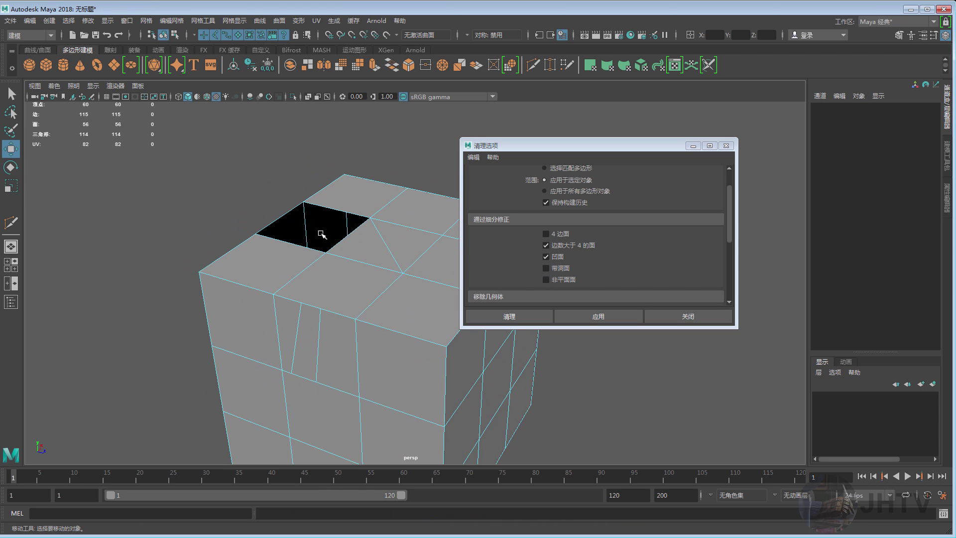
{"action": "left_click", "coordinate": [545, 268]}
{"action": "left_click", "coordinate": [598, 316]}
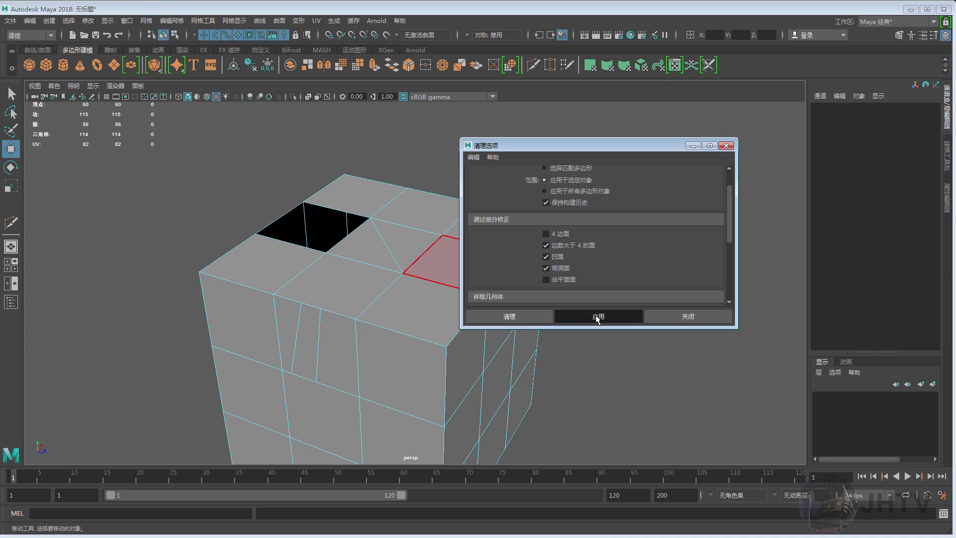
{"action": "left_click_drag", "start_coordinate": [418, 276], "coordinate": [373, 296], "text": "alt"}
{"action": "key", "text": "ctrl+z"}
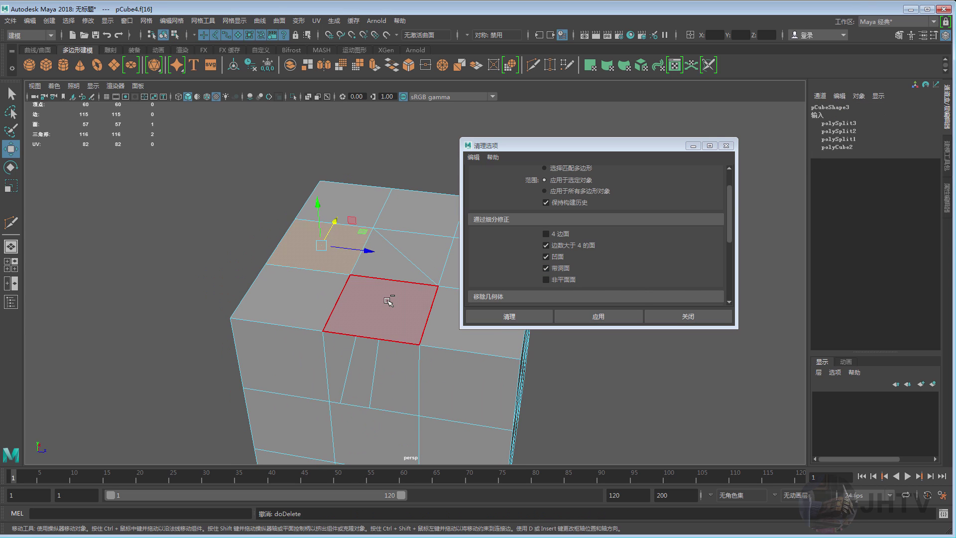
{"action": "key", "text": "ctrl+z"}
{"action": "key", "text": "ctrl+z"}
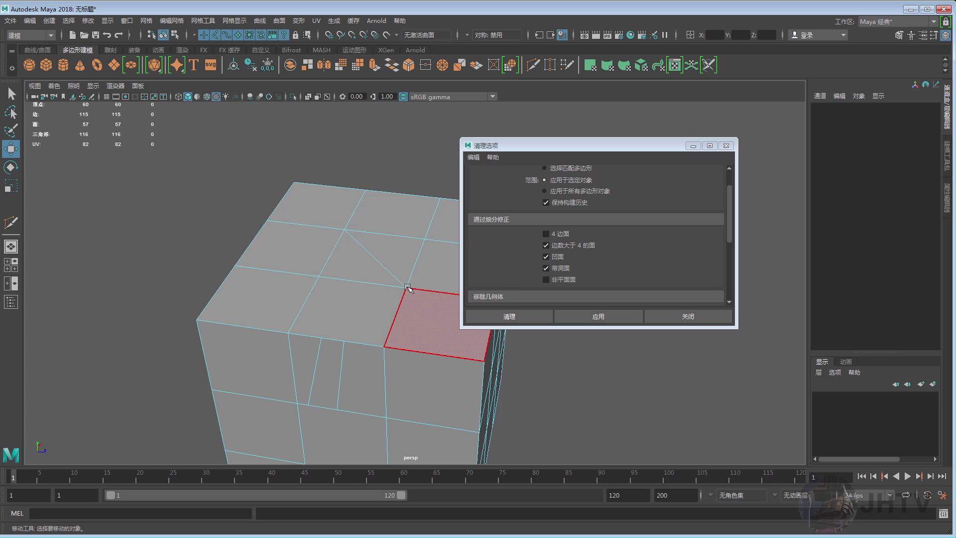
- Split a top vertex and drag one piece away to create non-planar faces
{"action": "right_click_drag", "start_coordinate": [396, 266], "coordinate": [396, 234]}
{"action": "left_click", "coordinate": [404, 287]}
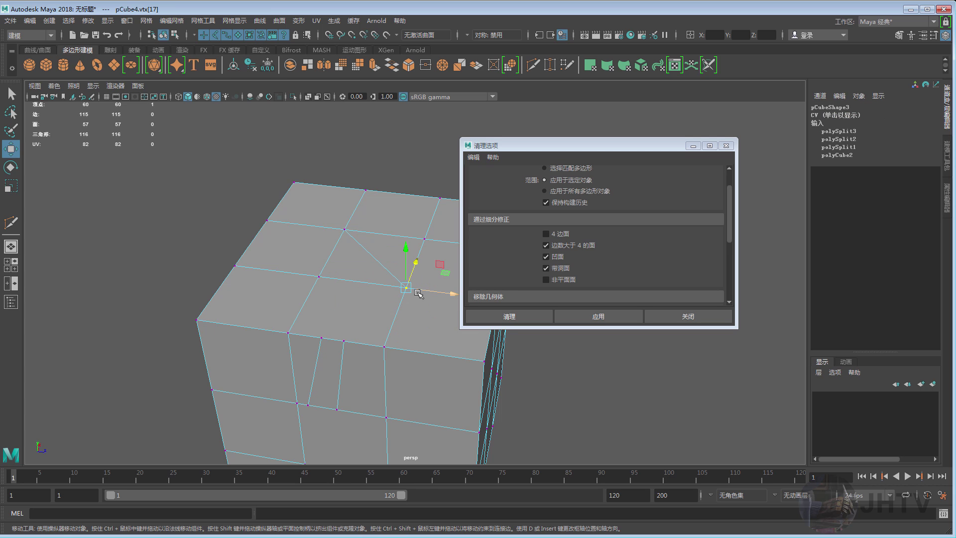
{"action": "left_click_drag", "start_coordinate": [404, 287], "coordinate": [372, 285], "text": "alt"}
{"action": "right_click", "coordinate": [372, 285], "text": "shift"}
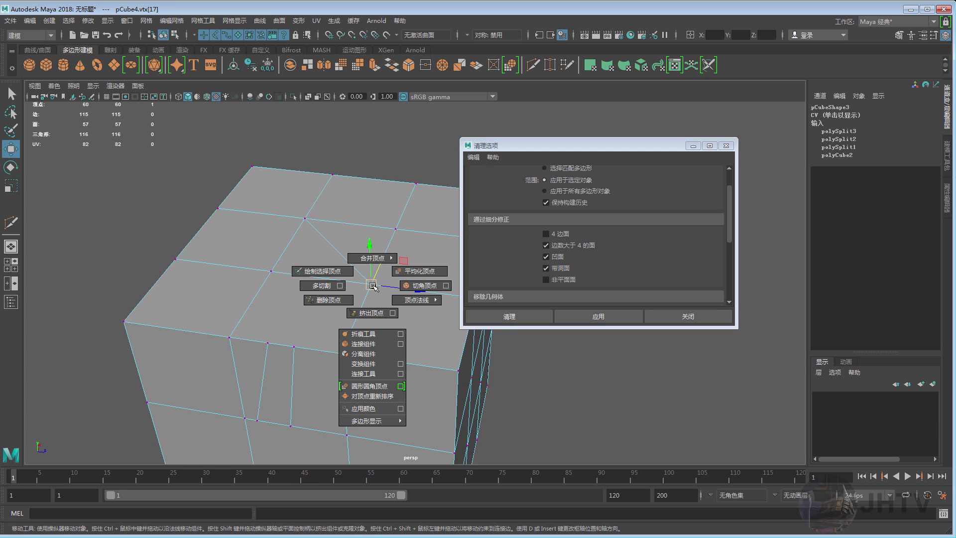
{"action": "right_click_drag", "start_coordinate": [372, 287], "coordinate": [363, 353], "text": "shift"}
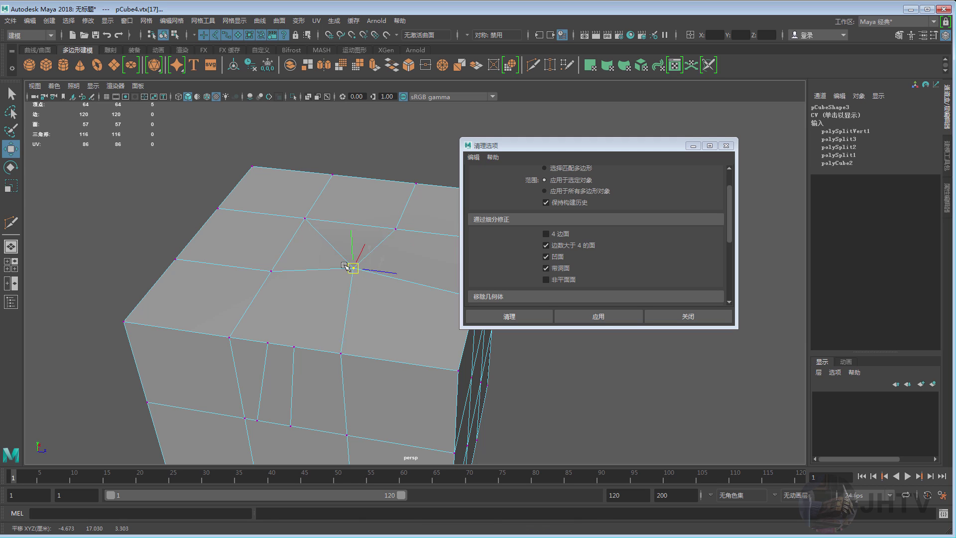
{"action": "left_click", "coordinate": [352, 268]}
{"action": "left_click_drag", "start_coordinate": [354, 268], "coordinate": [391, 320]}
{"action": "scroll", "coordinate": [409, 299], "scroll_direction": "down", "scroll_amount": 3}
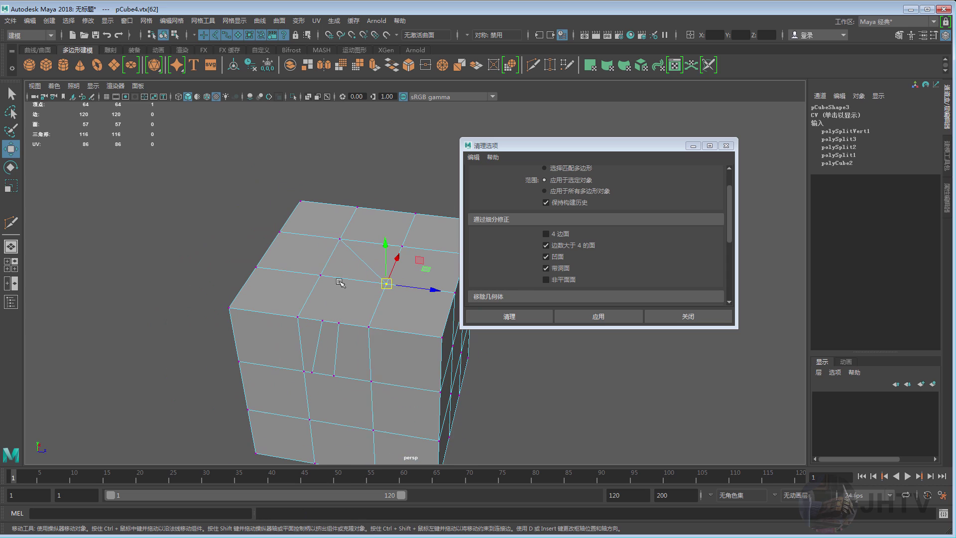
{"action": "right_click_drag", "start_coordinate": [384, 256], "coordinate": [431, 260]}
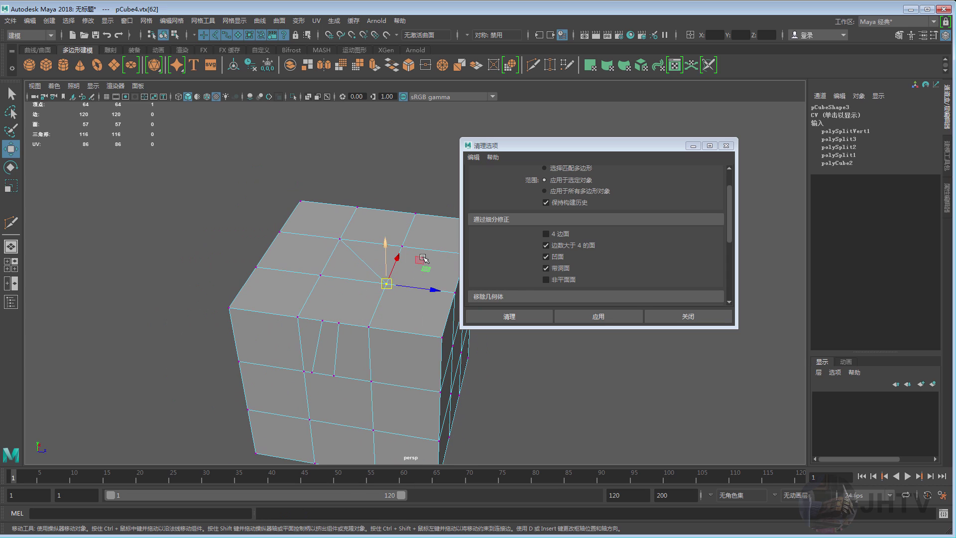
- Tick Non-planar faces and apply cleanup, undoing a later trial vertex move
{"action": "left_click", "coordinate": [562, 280]}
{"action": "left_click", "coordinate": [599, 316]}
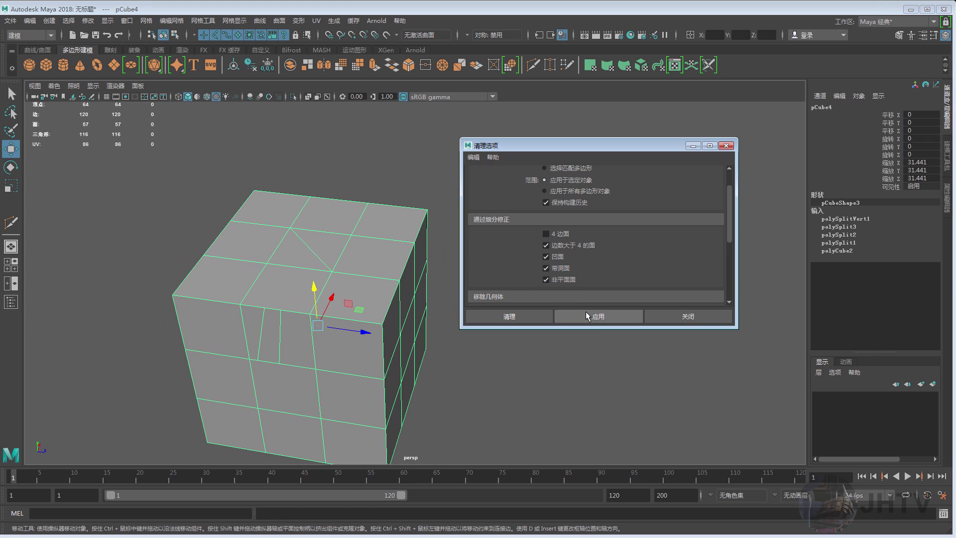
{"action": "mouse_move", "coordinate": [406, 338]}
{"action": "left_mouse_down", "text": "alt"}
{"action": "mouse_move", "coordinate": [359, 299]}
{"action": "mouse_move", "coordinate": [393, 287]}
{"action": "mouse_move", "coordinate": [324, 278]}
{"action": "left_mouse_up", "text": "alt"}
{"action": "left_click", "coordinate": [482, 378]}
{"action": "right_click", "coordinate": [397, 283]}
{"action": "left_click", "coordinate": [354, 282]}
{"action": "key", "text": "ctrl+z"}
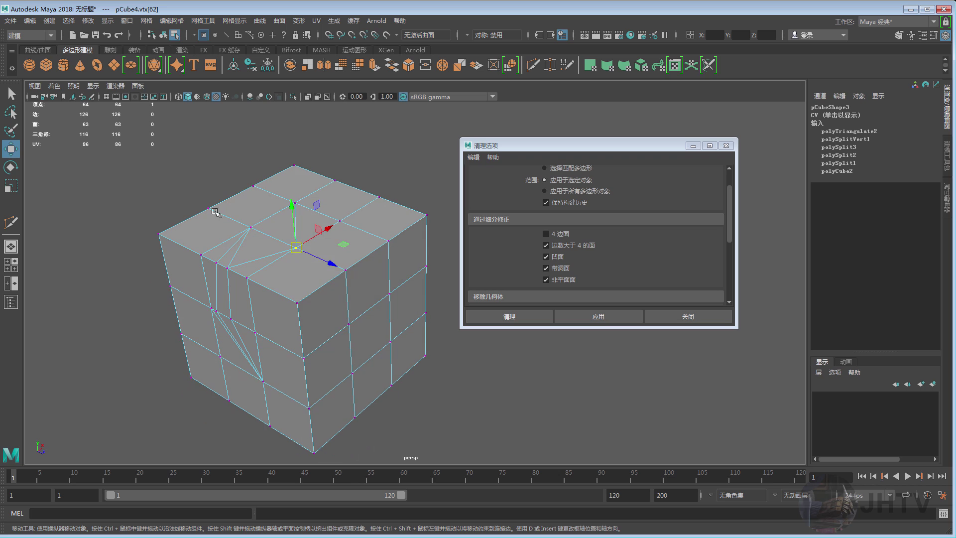
{"action": "key", "text": "ctrl+z"}
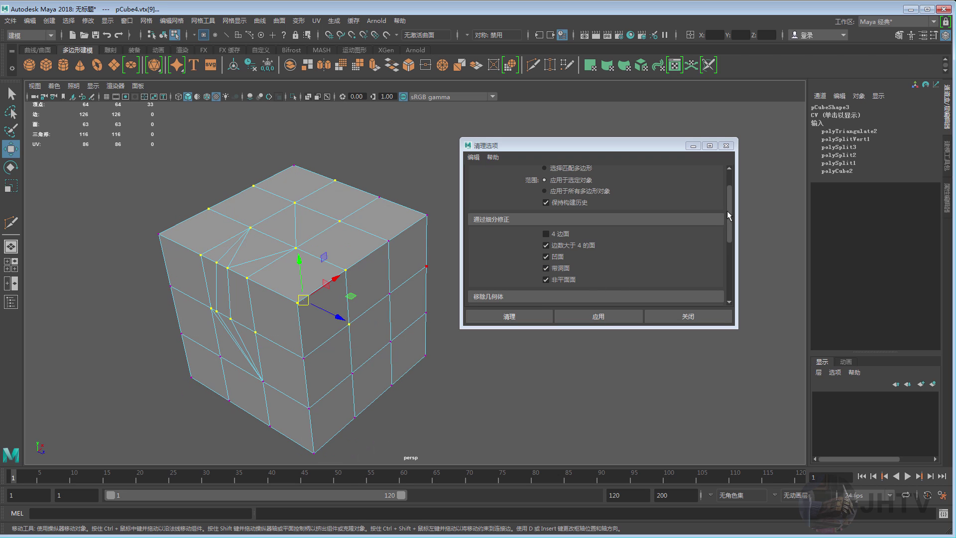
- Close the Cleanup Options window and frame the triangulated cube in object mode
{"action": "left_click_drag", "start_coordinate": [727, 215], "coordinate": [728, 246]}
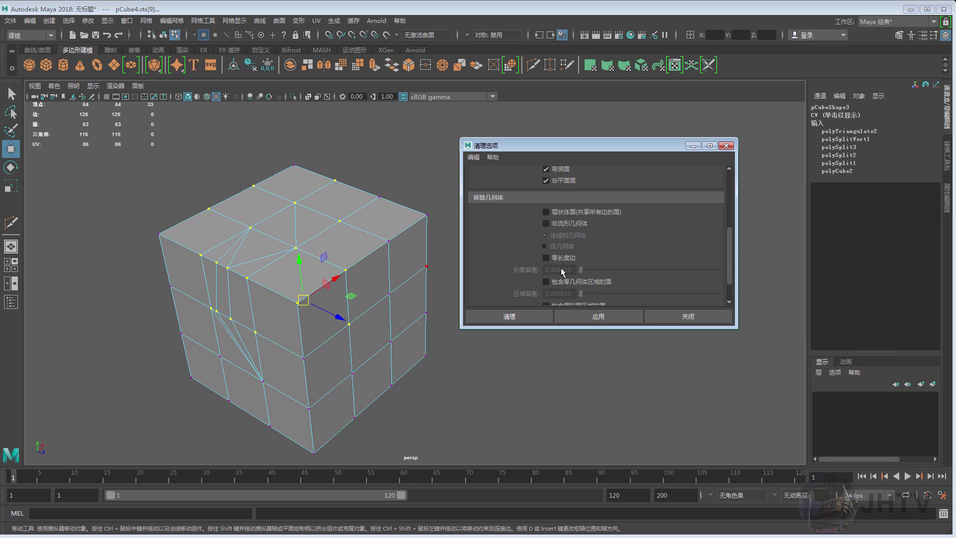
{"action": "left_click_drag", "start_coordinate": [731, 262], "coordinate": [732, 285]}
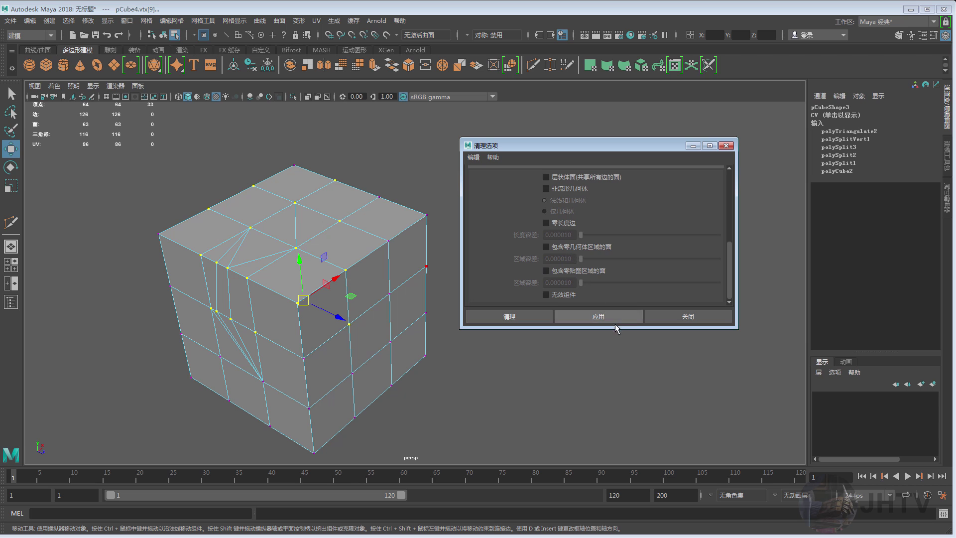
{"action": "scroll", "coordinate": [540, 193], "scroll_direction": "up", "scroll_amount": 3}
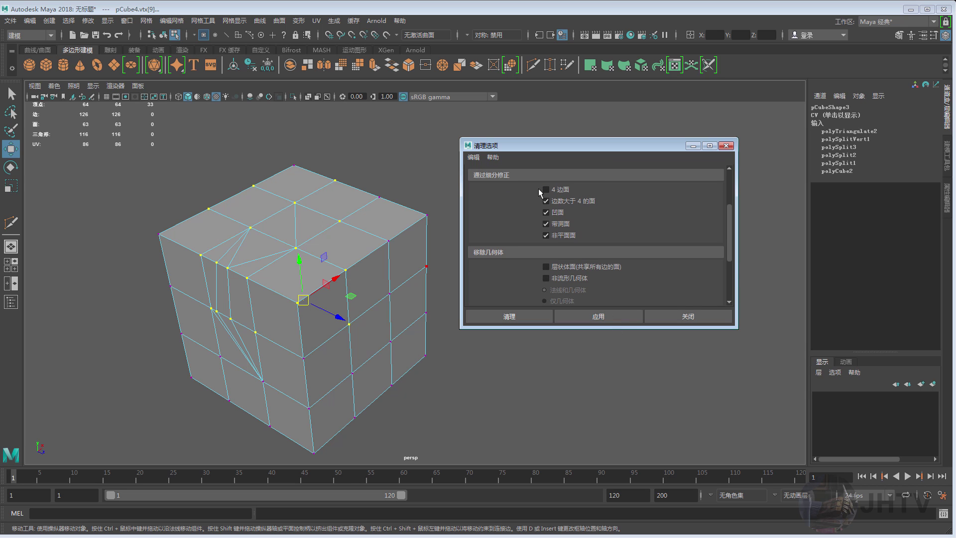
{"action": "left_click", "coordinate": [673, 316]}
{"action": "mouse_move", "coordinate": [326, 228]}
{"action": "right_mouse_down"}
{"action": "mouse_move", "coordinate": [368, 215]}
{"action": "mouse_move", "coordinate": [425, 383]}
{"action": "right_mouse_up"}
{"action": "key", "text": "f"}
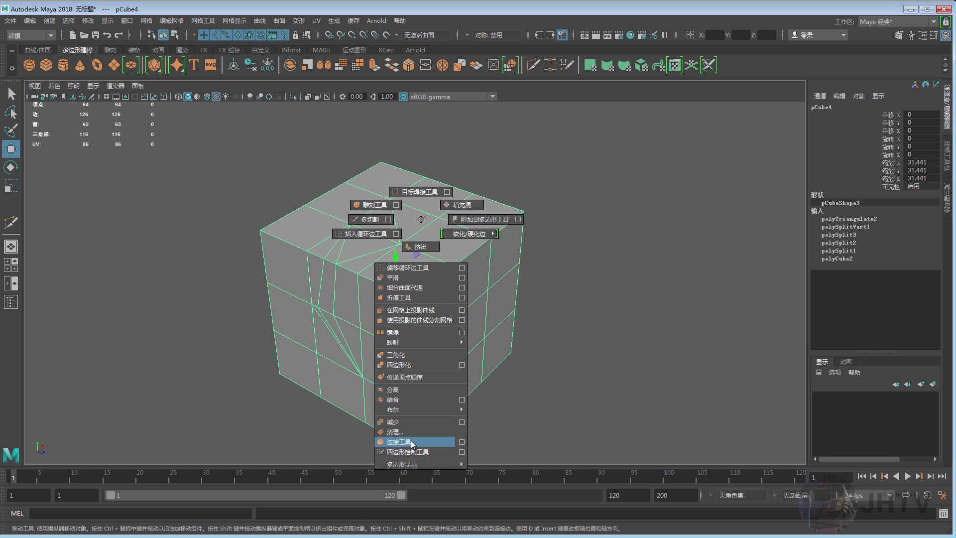
{"action": "right_click_drag", "start_coordinate": [411, 443], "coordinate": [554, 289], "text": "shift"}
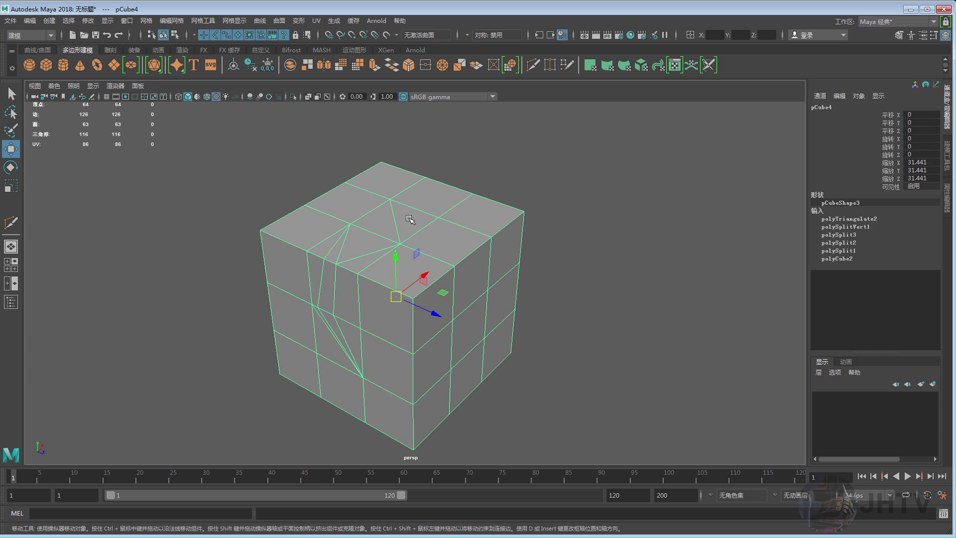
- Replace the old cube with a new polygon cube scaled to 34.688
{"action": "key", "text": "ctrl+z"}
{"action": "right_click_drag", "start_coordinate": [431, 199], "coordinate": [434, 227], "text": "shift"}
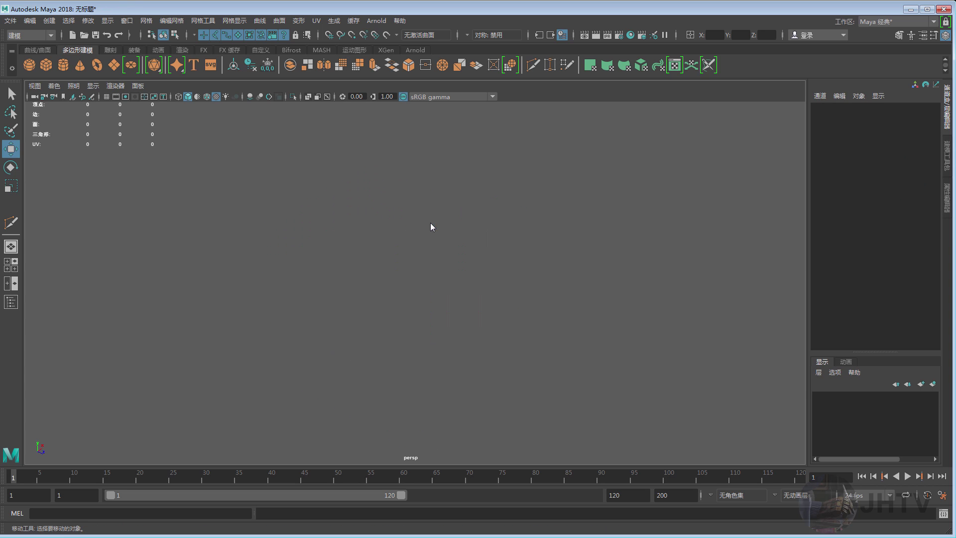
{"action": "key", "text": "shift+z"}
{"action": "left_click_drag", "start_coordinate": [396, 296], "coordinate": [395, 235]}
{"action": "key", "text": "w"}
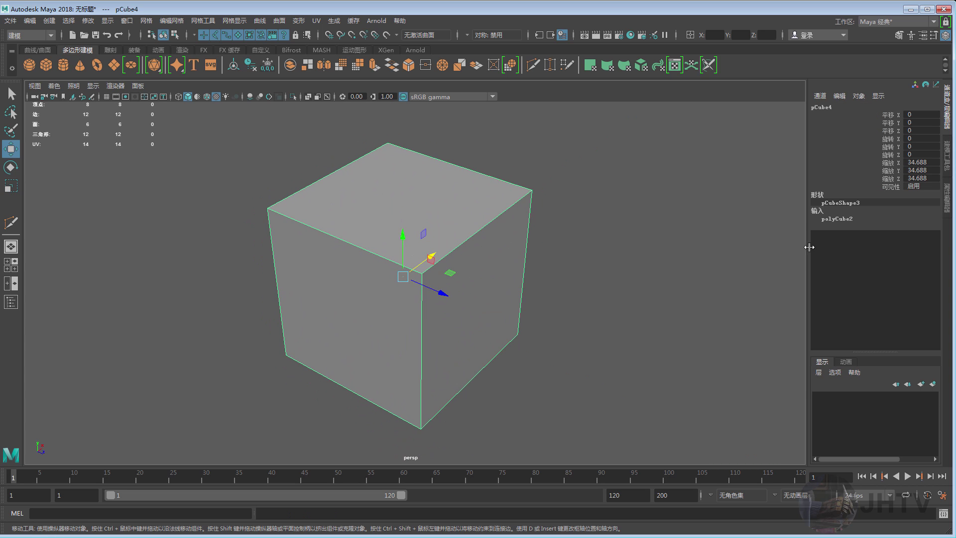
- Set polyCube2 subdivisions width, height and depth to 2
{"action": "left_click", "coordinate": [837, 218]}
{"action": "left_click_drag", "start_coordinate": [892, 251], "coordinate": [891, 267]}
{"action": "middle_click_drag", "start_coordinate": [517, 239], "coordinate": [519, 236]}
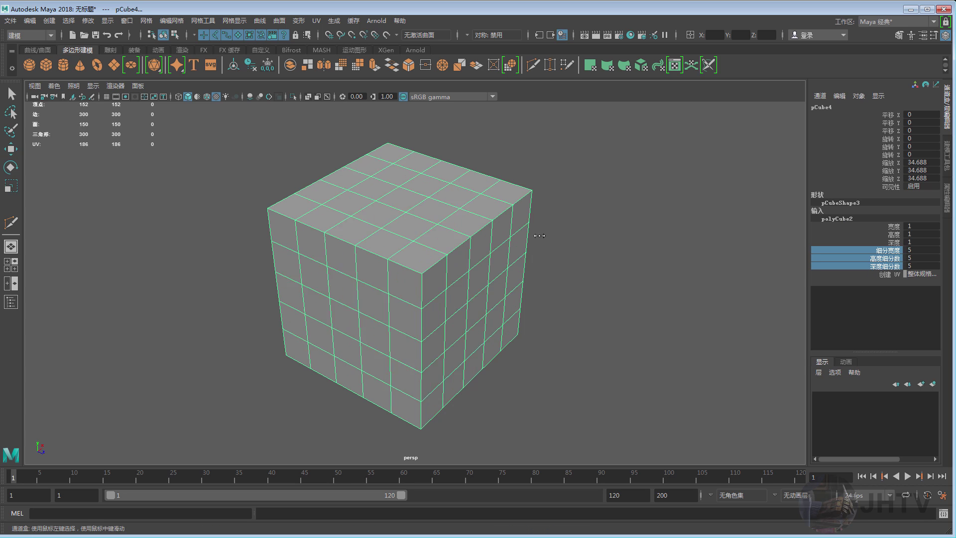
{"action": "key", "text": "w"}
- Switch to edge mode and select several vertical edges of the cube
{"action": "left_click_drag", "start_coordinate": [486, 249], "coordinate": [474, 204], "text": "alt"}
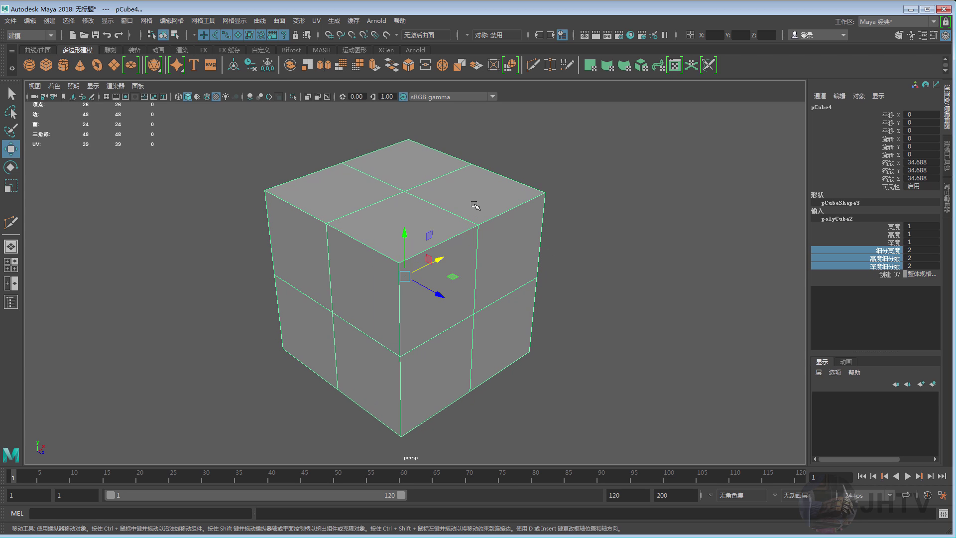
{"action": "right_click_drag", "start_coordinate": [474, 204], "coordinate": [474, 184]}
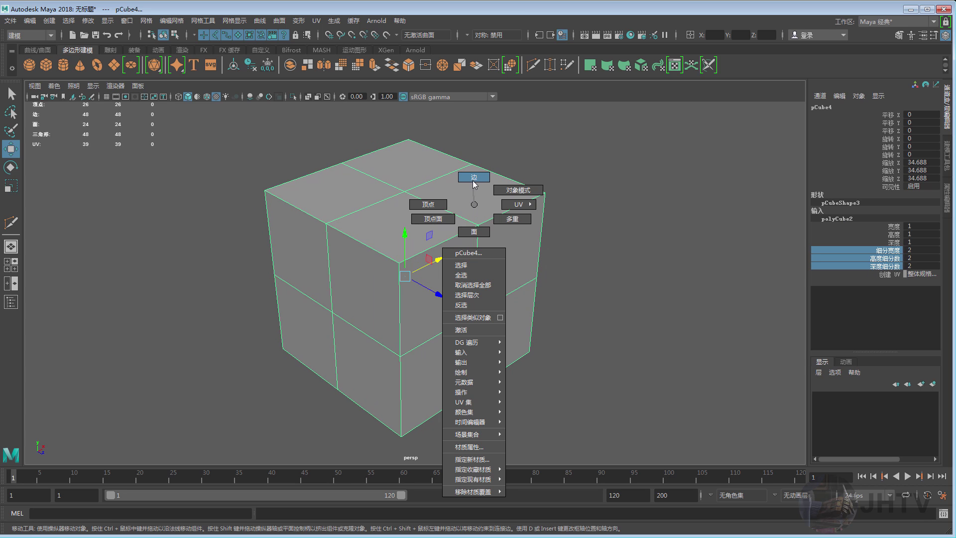
{"action": "left_click", "coordinate": [411, 285]}
{"action": "mouse_move", "coordinate": [411, 285]}
{"action": "left_mouse_down", "text": "alt"}
{"action": "mouse_move", "coordinate": [414, 271]}
{"action": "mouse_move", "coordinate": [544, 239]}
{"action": "left_mouse_up", "text": "alt"}
{"action": "left_click", "coordinate": [544, 239]}
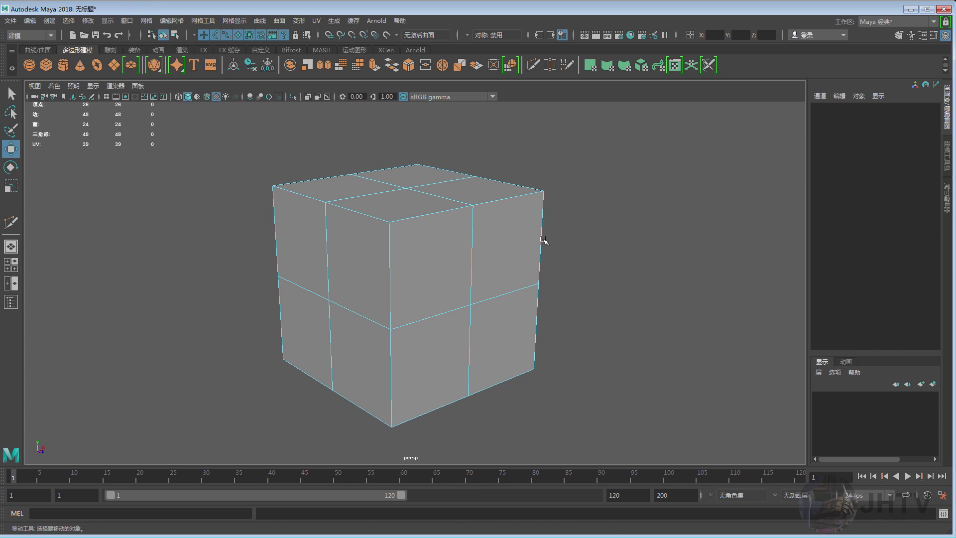
{"action": "left_click", "coordinate": [472, 244]}
- Start connecting edges across the cube's faces and raise the loop count to 2
{"action": "right_click", "coordinate": [480, 223]}
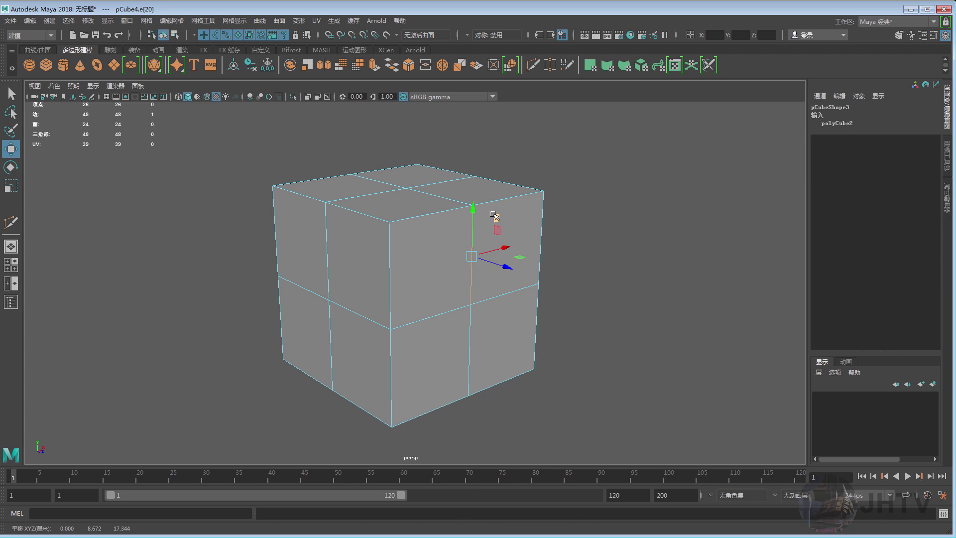
{"action": "right_click_drag", "start_coordinate": [495, 220], "coordinate": [516, 196]}
{"action": "right_click", "coordinate": [508, 210], "text": "shift"}
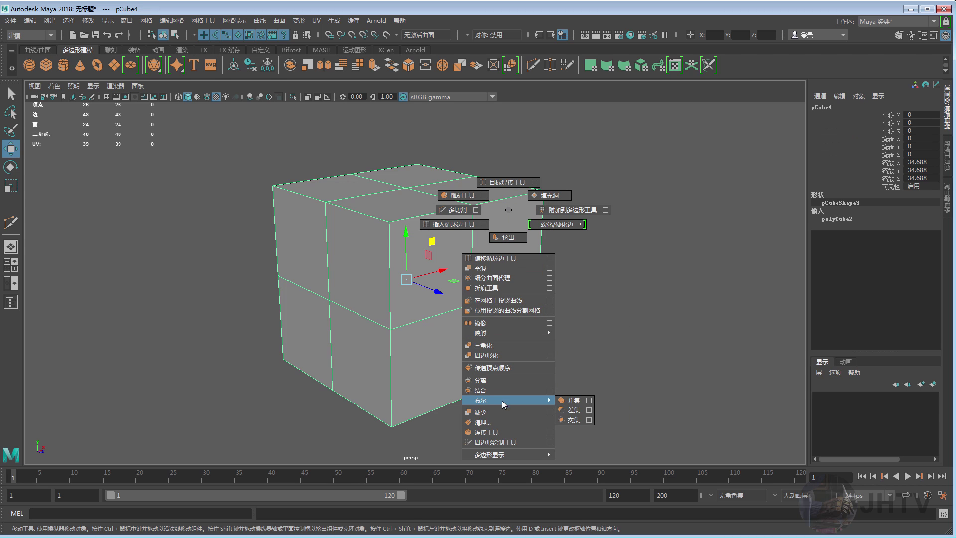
{"action": "left_click", "coordinate": [499, 432]}
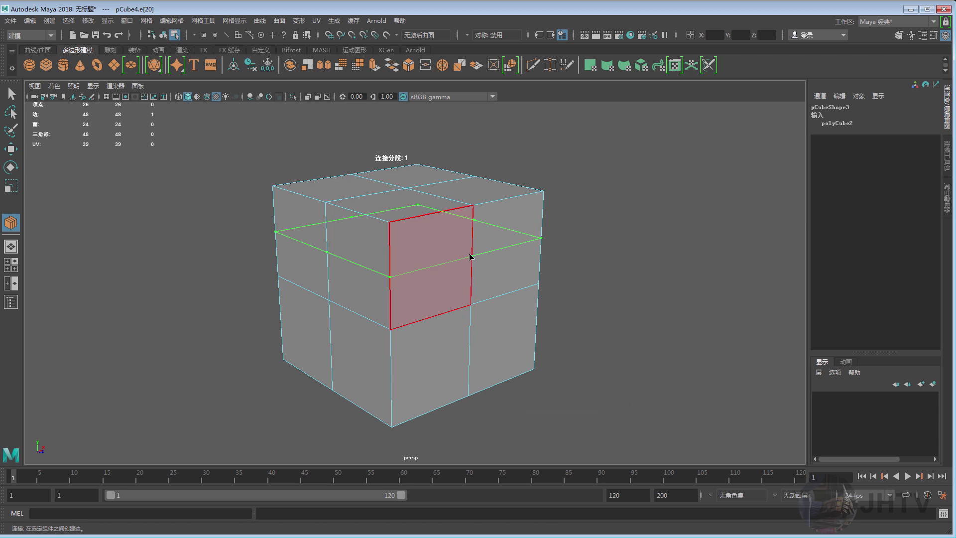
{"action": "mouse_move", "coordinate": [387, 268]}
{"action": "left_mouse_down", "text": "alt"}
{"action": "mouse_move", "coordinate": [415, 288]}
{"action": "mouse_move", "coordinate": [409, 276]}
{"action": "mouse_move", "coordinate": [453, 277]}
{"action": "left_mouse_up", "text": "alt"}
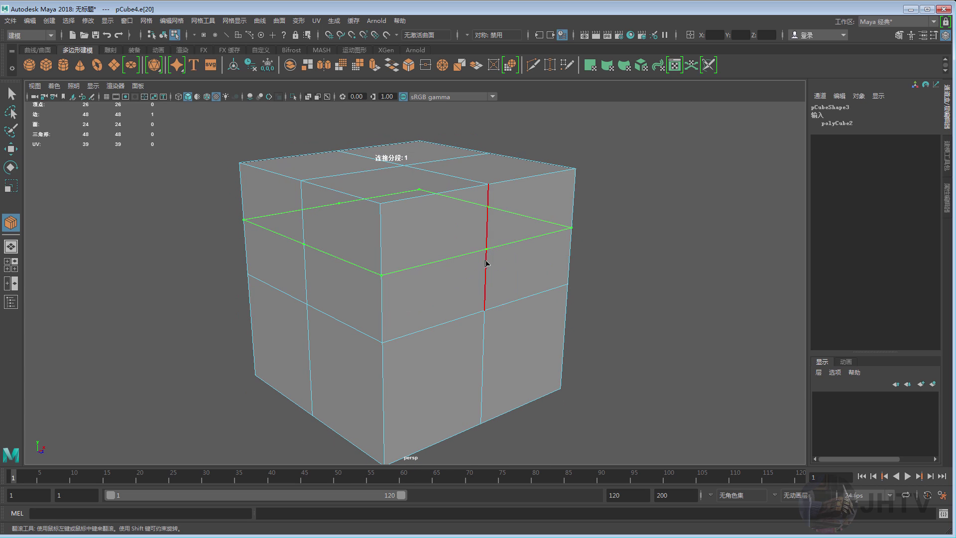
{"action": "mouse_move", "coordinate": [457, 267]}
{"action": "middle_mouse_down", "text": "alt"}
{"action": "mouse_move", "coordinate": [512, 258]}
{"action": "mouse_move", "coordinate": [493, 261]}
{"action": "mouse_move", "coordinate": [518, 263]}
{"action": "mouse_move", "coordinate": [492, 265]}
{"action": "mouse_move", "coordinate": [533, 264]}
{"action": "mouse_move", "coordinate": [491, 263]}
{"action": "middle_mouse_up", "text": "alt"}
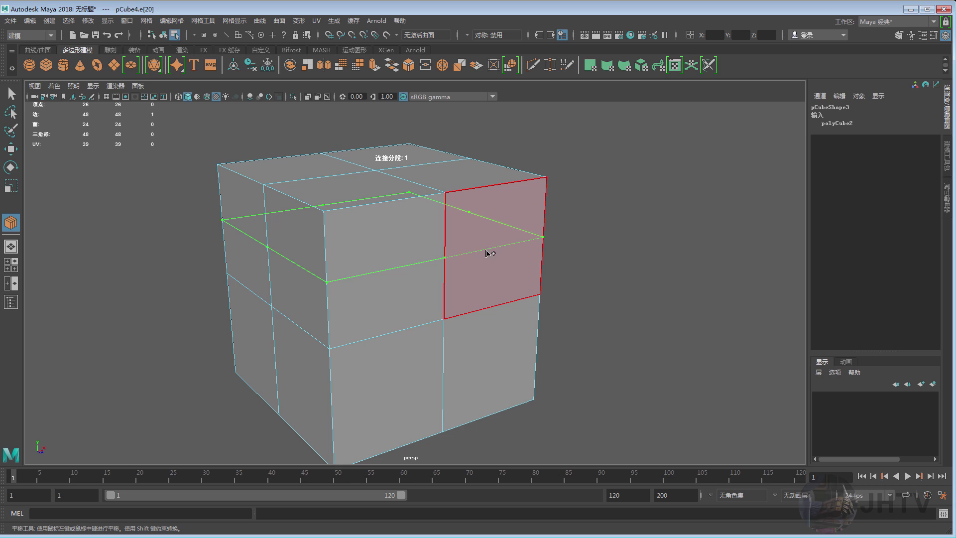
- Drop the connection back to a single loop and slide it upward on the cube
{"action": "right_click", "coordinate": [484, 231]}
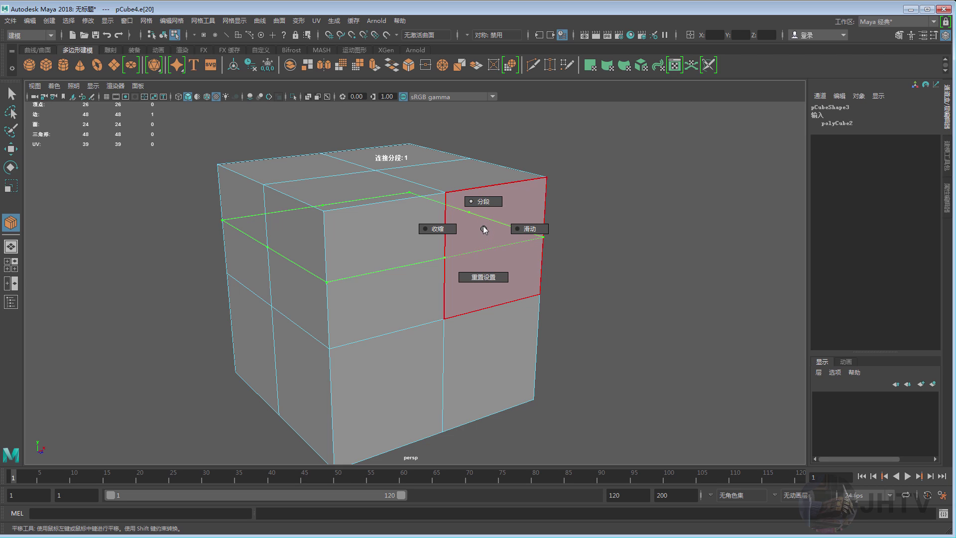
{"action": "left_click", "coordinate": [479, 202]}
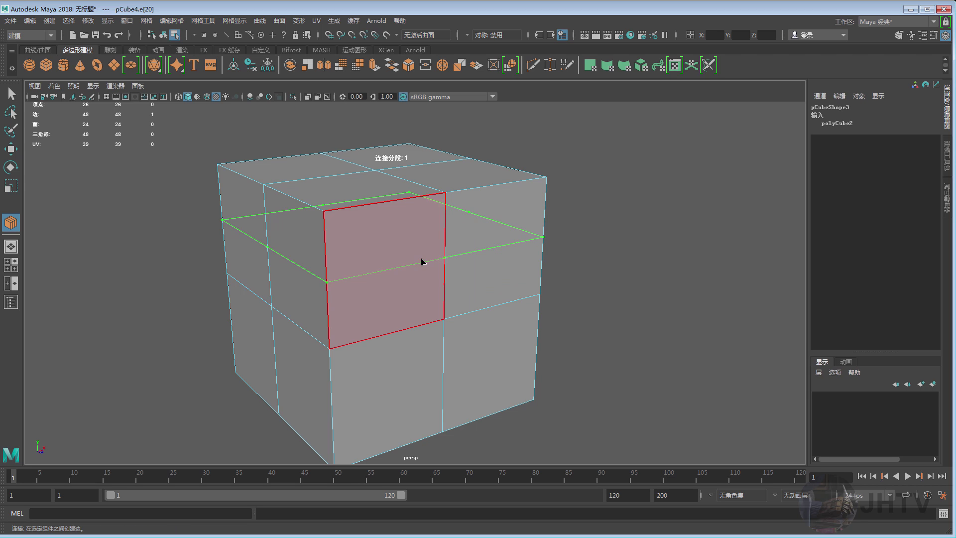
{"action": "mouse_move", "coordinate": [418, 258]}
{"action": "left_mouse_down"}
{"action": "mouse_move", "coordinate": [443, 258]}
{"action": "mouse_move", "coordinate": [419, 258]}
{"action": "left_mouse_up"}
{"action": "left_click", "coordinate": [478, 231], "text": "ctrl"}
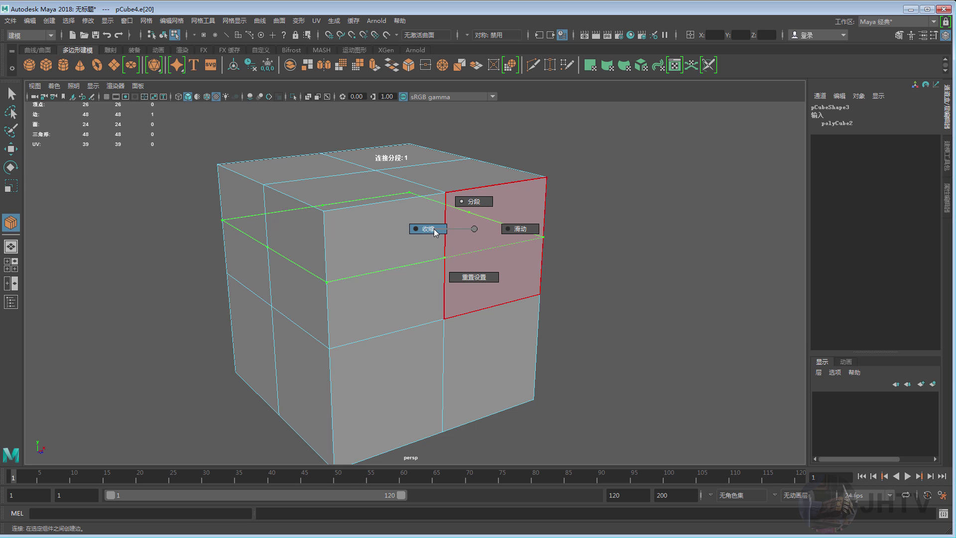
{"action": "left_click", "coordinate": [515, 233]}
{"action": "mouse_move", "coordinate": [505, 235]}
{"action": "left_mouse_down"}
{"action": "mouse_move", "coordinate": [474, 256]}
{"action": "mouse_move", "coordinate": [419, 259]}
{"action": "mouse_move", "coordinate": [484, 256]}
{"action": "left_mouse_up"}
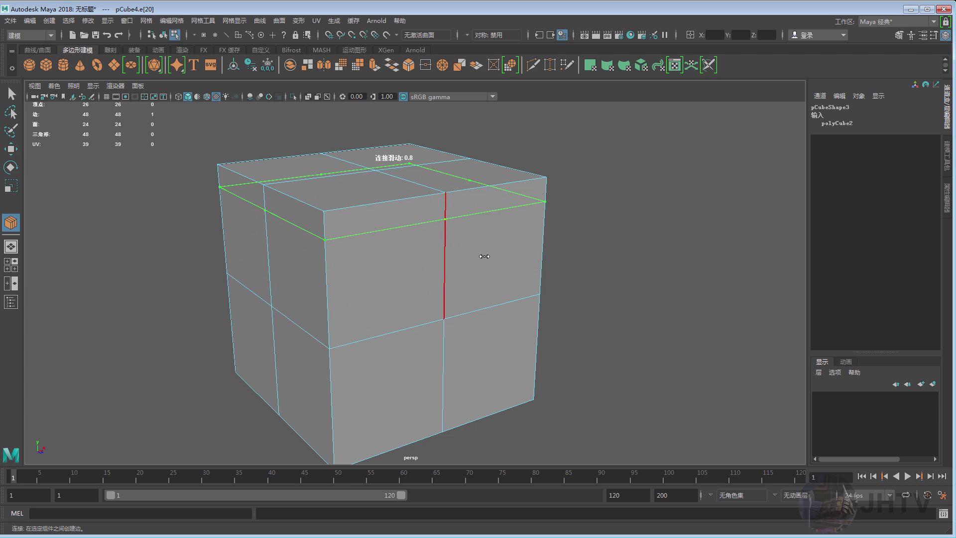
{"action": "left_click", "coordinate": [481, 219], "text": "ctrl"}
{"action": "left_click", "coordinate": [441, 219]}
{"action": "left_click", "coordinate": [453, 238], "text": "ctrl"}
{"action": "left_click", "coordinate": [454, 215]}
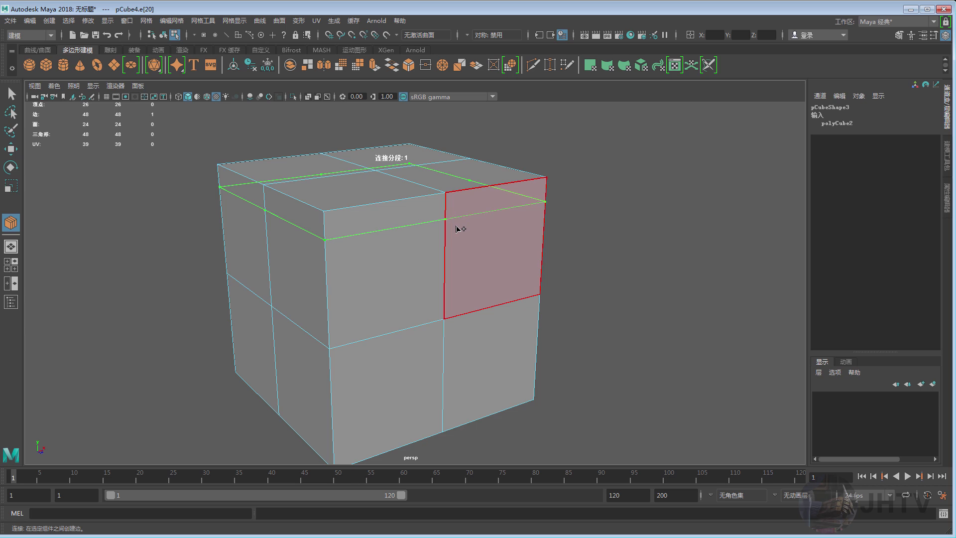
- Set the connection to two loops, pinch them closely together, and commit them
{"action": "left_click", "coordinate": [456, 229], "text": "ctrl"}
{"action": "left_click", "coordinate": [452, 198]}
{"action": "mouse_move", "coordinate": [452, 209]}
{"action": "left_mouse_down"}
{"action": "mouse_move", "coordinate": [448, 246]}
{"action": "mouse_move", "coordinate": [438, 241]}
{"action": "mouse_move", "coordinate": [448, 219]}
{"action": "left_mouse_up"}
{"action": "left_click", "coordinate": [449, 224], "text": "ctrl"}
{"action": "left_click", "coordinate": [497, 218]}
{"action": "left_click", "coordinate": [448, 219], "text": "ctrl"}
{"action": "left_click", "coordinate": [408, 219]}
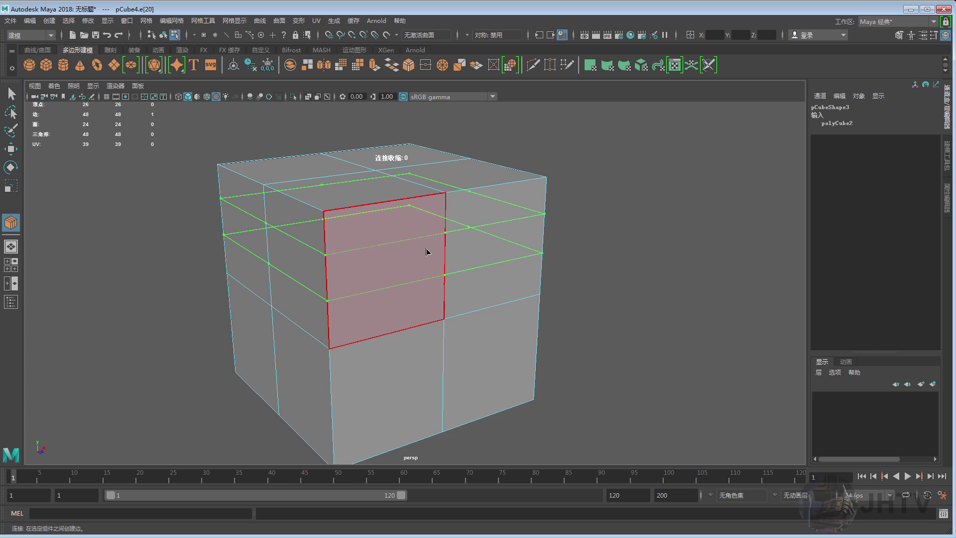
{"action": "left_click_drag", "start_coordinate": [427, 252], "coordinate": [577, 254]}
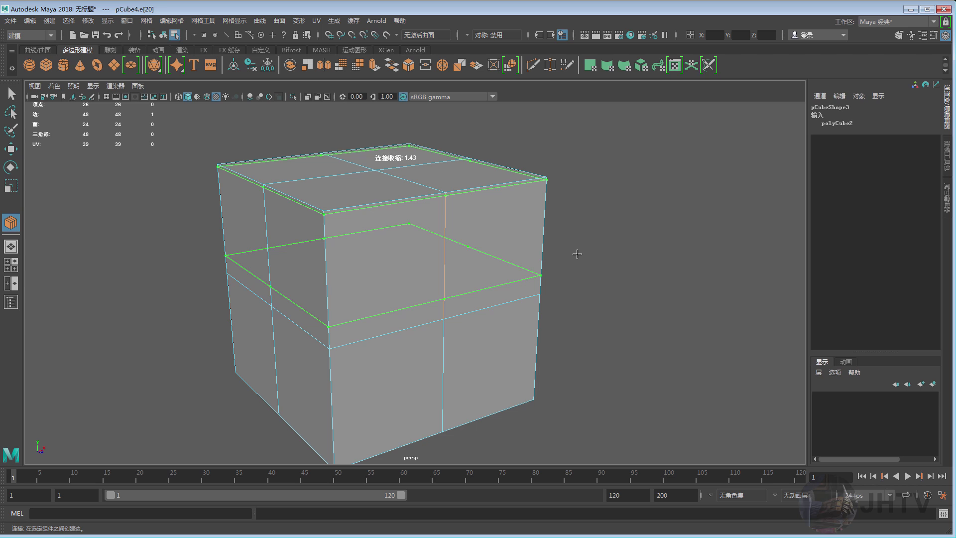
{"action": "key", "text": "w"}
{"action": "left_click", "coordinate": [587, 227]}
- Select the whole cube and switch to Quad Draw from the polygon tools menu
{"action": "key", "text": "F11"}
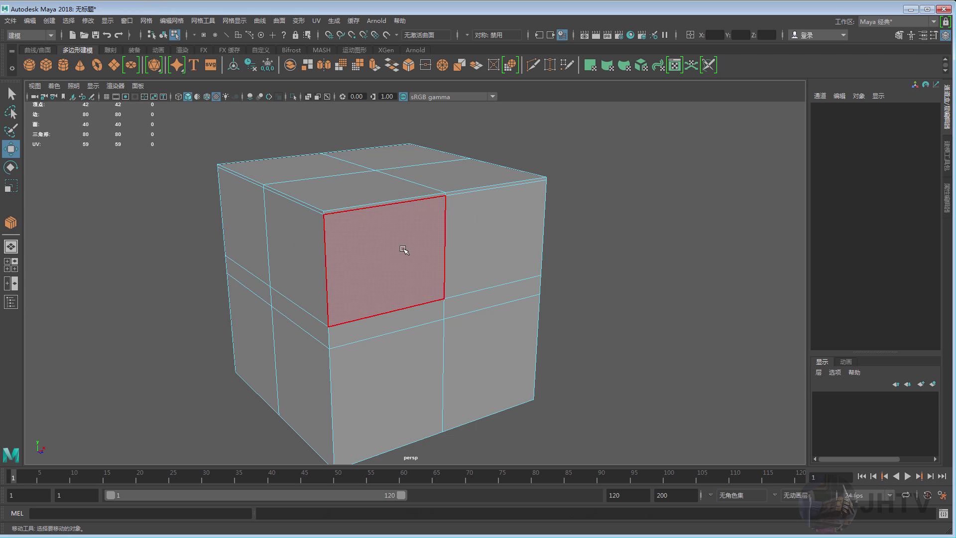
{"action": "left_click_drag", "start_coordinate": [401, 265], "coordinate": [415, 243], "text": "alt"}
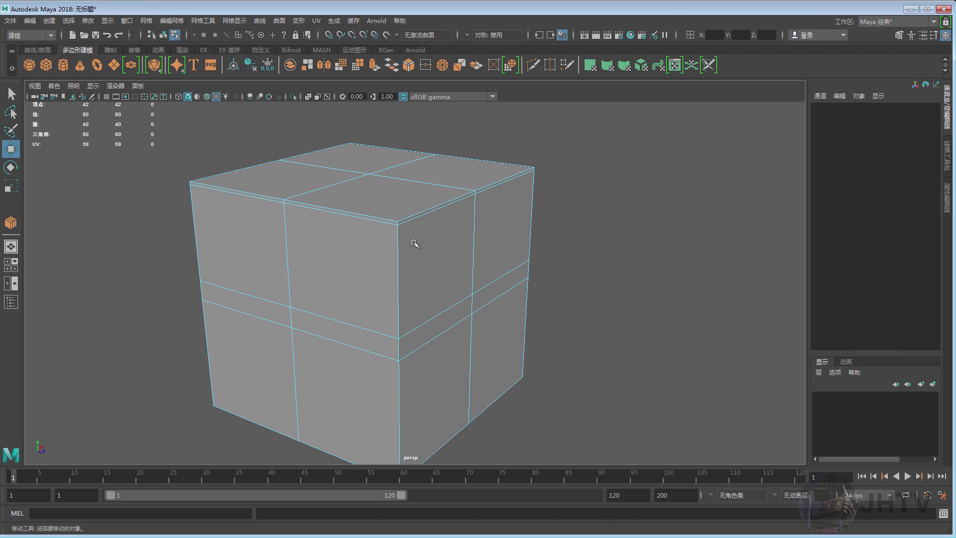
{"action": "right_click_drag", "start_coordinate": [399, 222], "coordinate": [443, 196]}
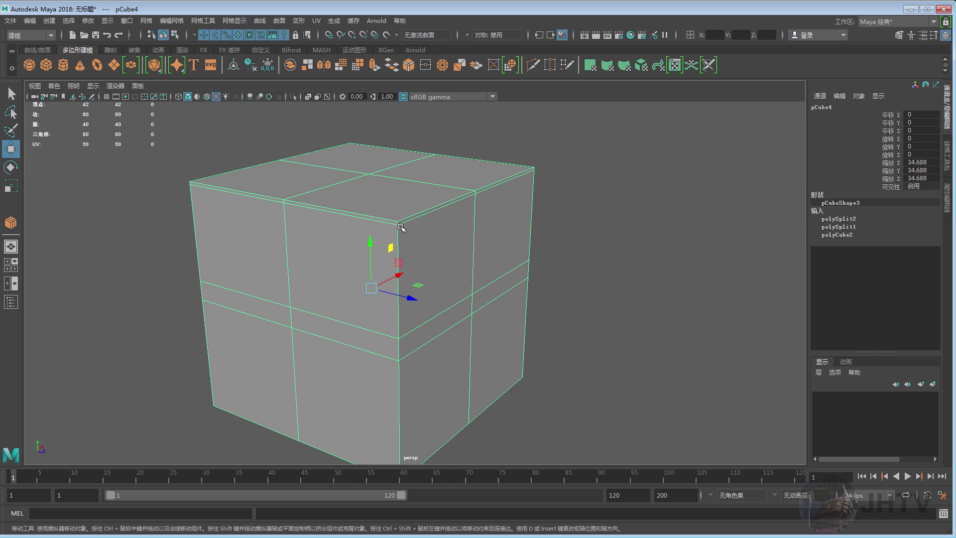
{"action": "right_click", "coordinate": [399, 225], "text": "shift"}
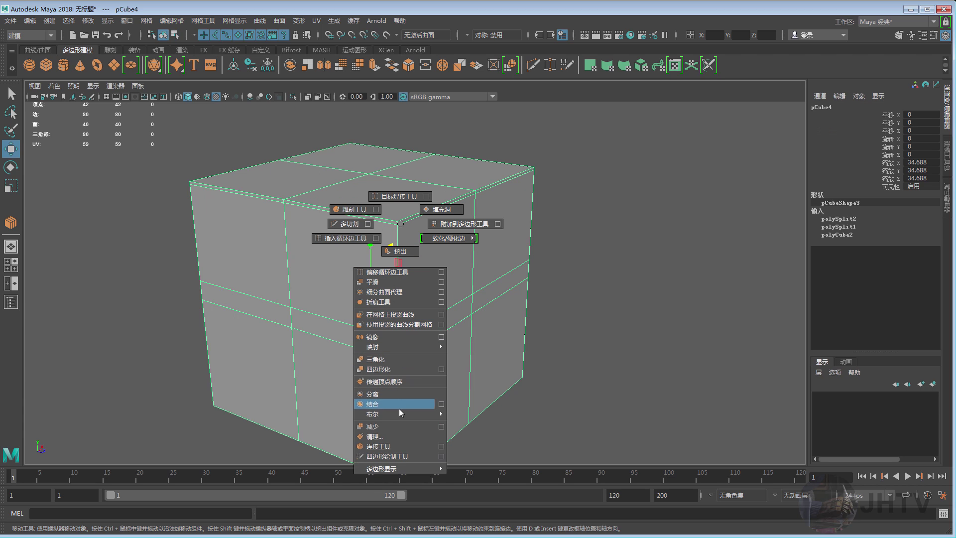
{"action": "left_click", "coordinate": [409, 459]}
{"action": "left_click_drag", "start_coordinate": [382, 335], "coordinate": [400, 340], "text": "alt"}
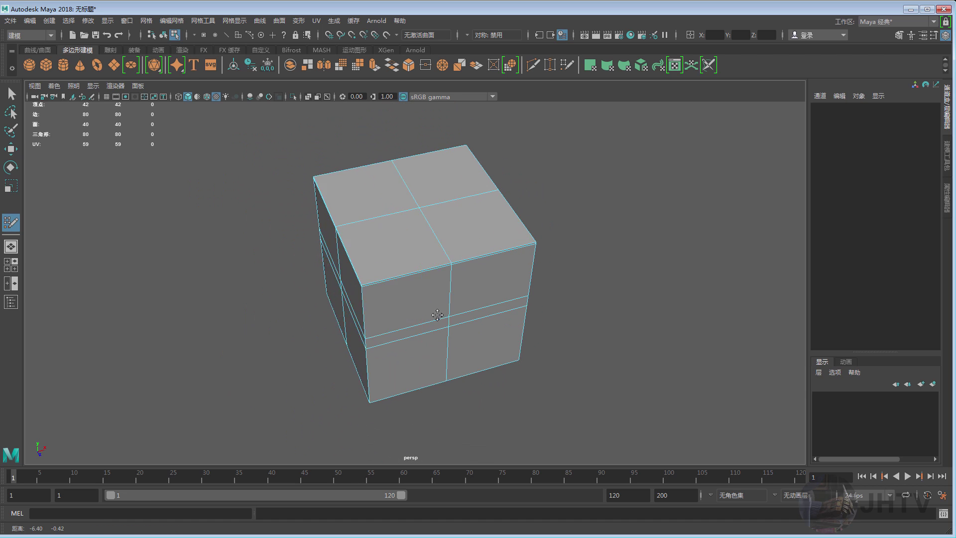
{"action": "mouse_move", "coordinate": [429, 306]}
{"action": "left_mouse_down", "text": "alt"}
{"action": "mouse_move", "coordinate": [456, 309]}
{"action": "mouse_move", "coordinate": [458, 296]}
{"action": "left_mouse_up", "text": "alt"}
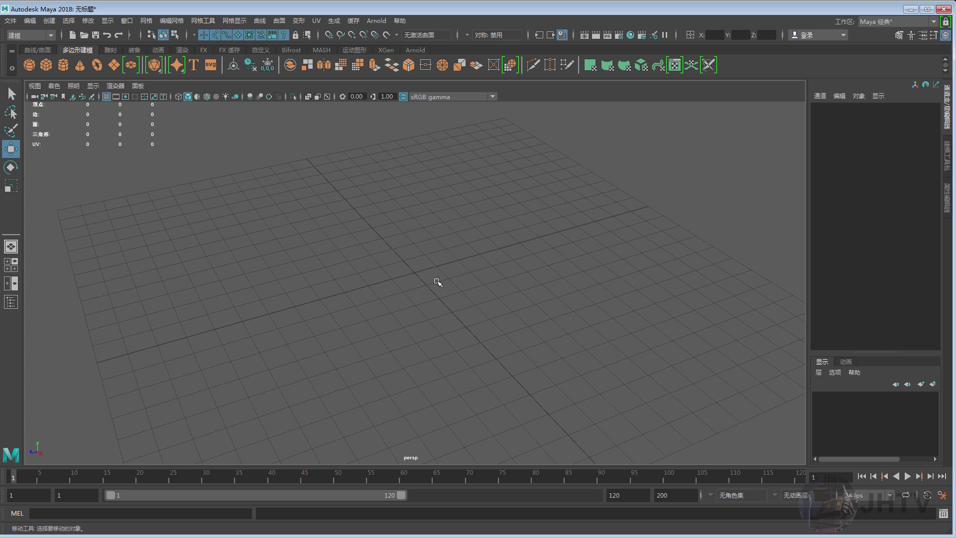
- Create a polygon sphere and scale it up to about 4.587
{"action": "right_click", "coordinate": [418, 253], "text": "shift"}
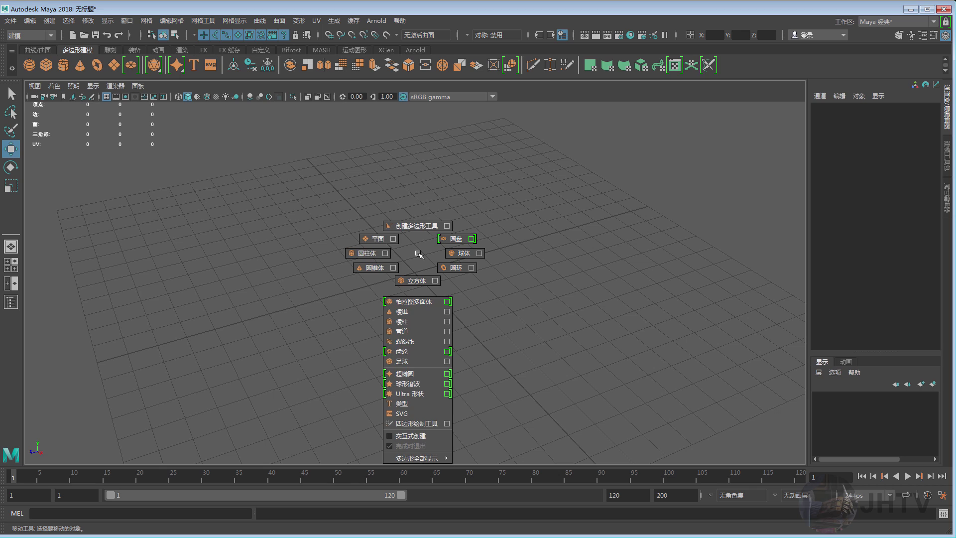
{"action": "left_click", "coordinate": [463, 253]}
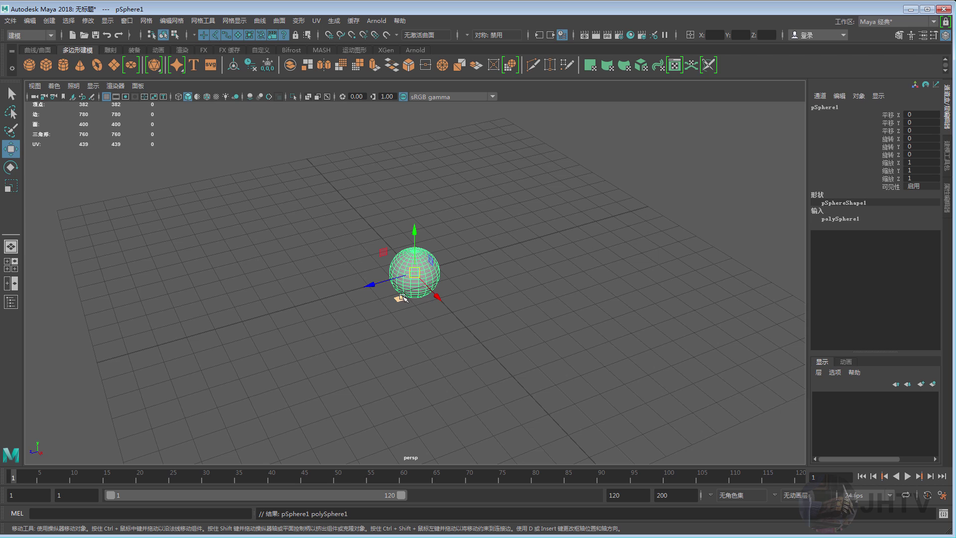
{"action": "key", "text": "ctrl+z"}
{"action": "key", "text": "shift+z"}
{"action": "key", "text": "r"}
{"action": "left_click_drag", "start_coordinate": [414, 273], "coordinate": [572, 145]}
{"action": "key", "text": "w"}
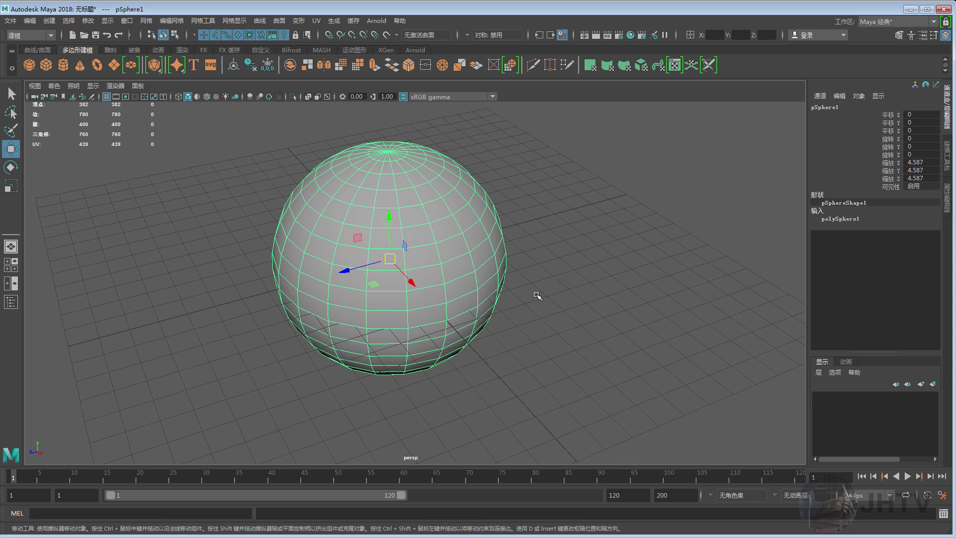
{"action": "right_click_drag", "start_coordinate": [537, 296], "coordinate": [473, 279], "text": "alt"}
- Set the Modeling Toolkit's Transform Constraint to Surface and make the sphere live
{"action": "right_click_drag", "start_coordinate": [430, 238], "coordinate": [420, 477], "text": "shift"}
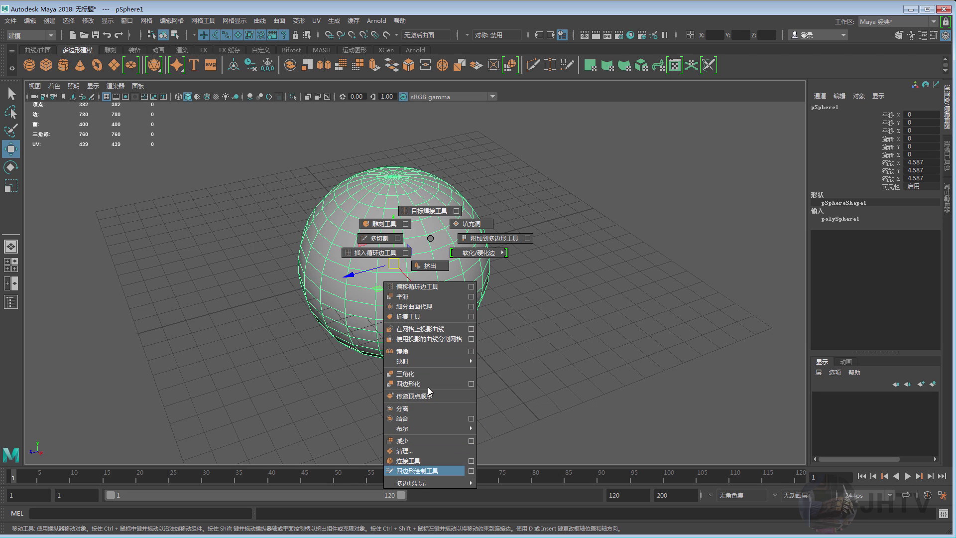
{"action": "right_click_drag", "start_coordinate": [429, 391], "coordinate": [431, 244], "text": "shift"}
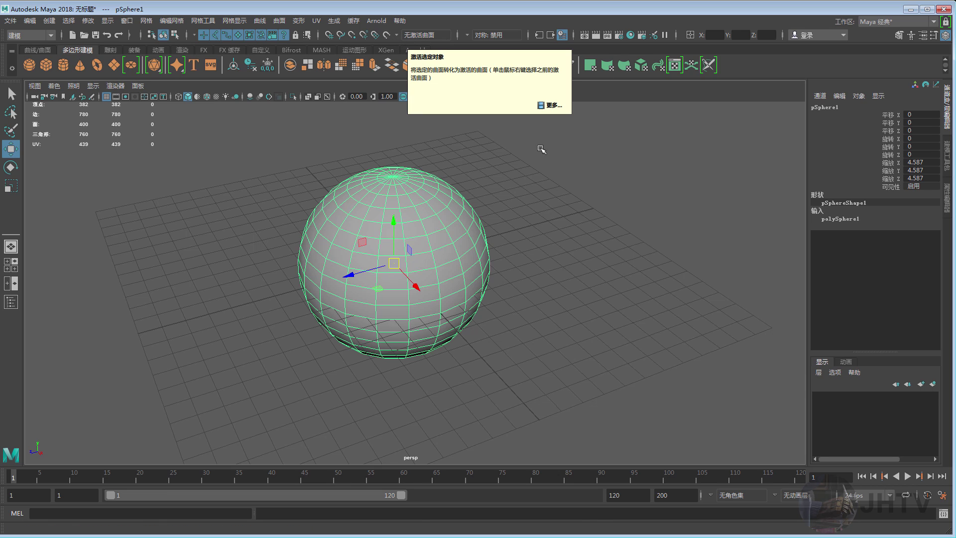
{"action": "left_click", "coordinate": [948, 154]}
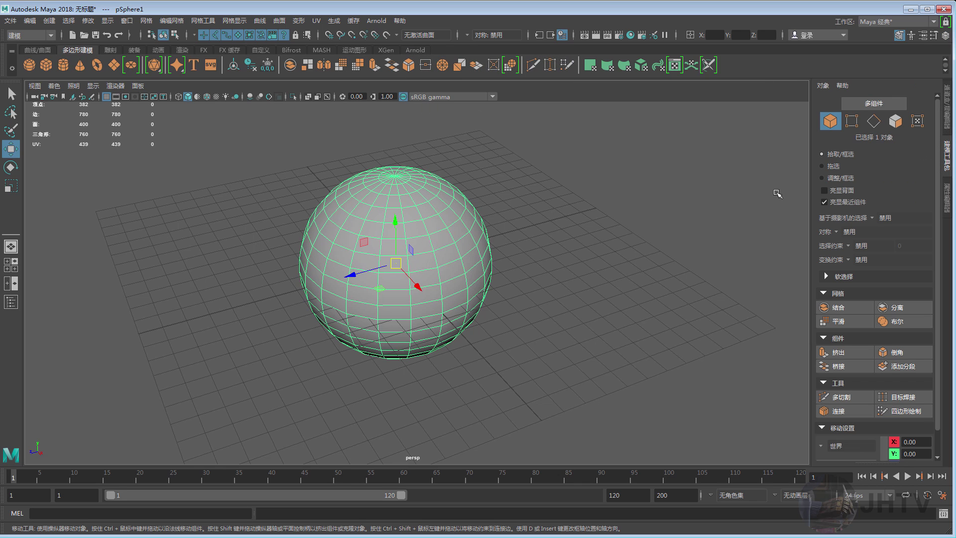
{"action": "left_click", "coordinate": [849, 260]}
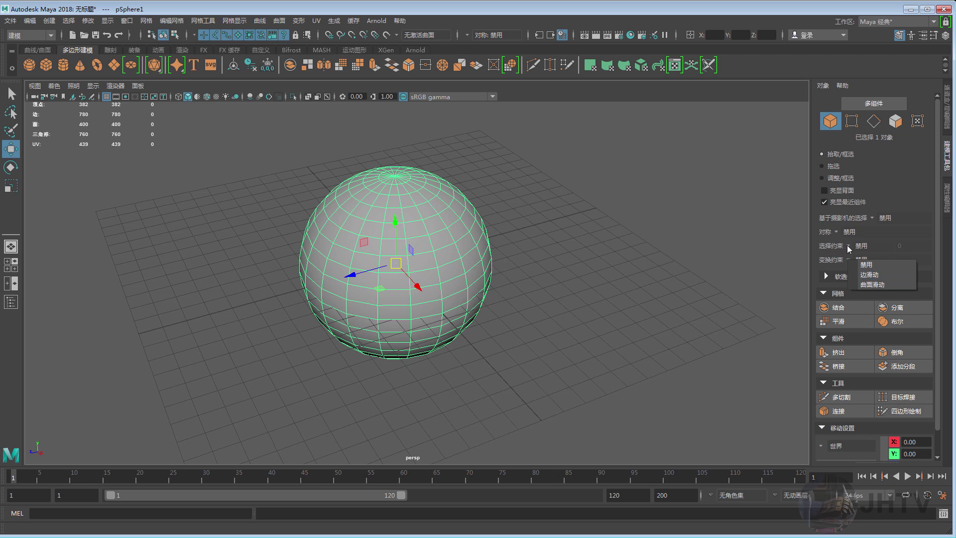
{"action": "left_click", "coordinate": [835, 246]}
{"action": "left_click", "coordinate": [837, 263]}
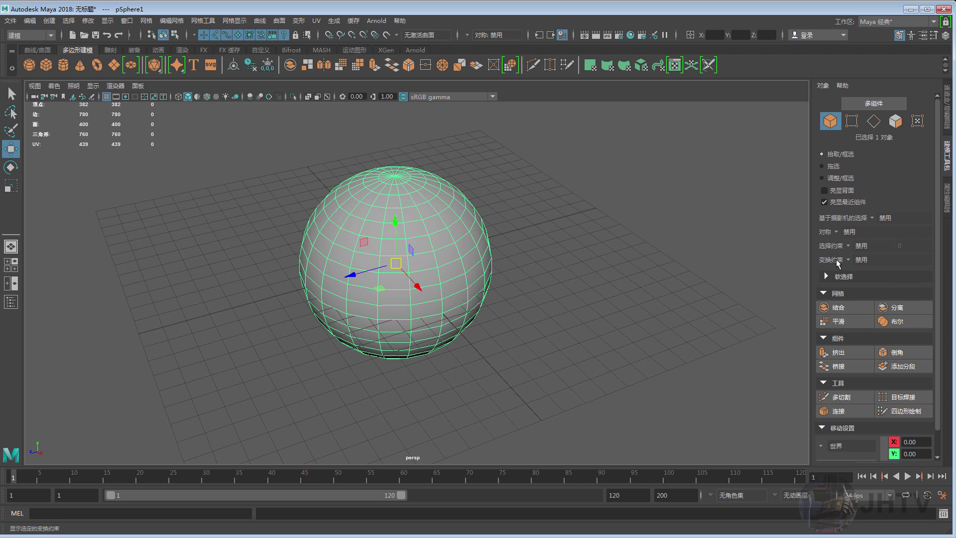
{"action": "left_click", "coordinate": [848, 259]}
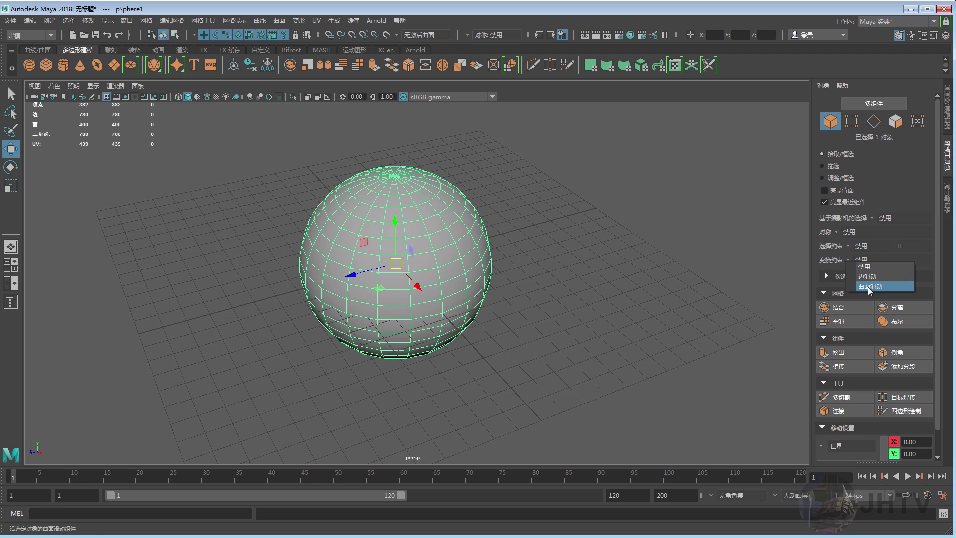
{"action": "left_click", "coordinate": [388, 37]}
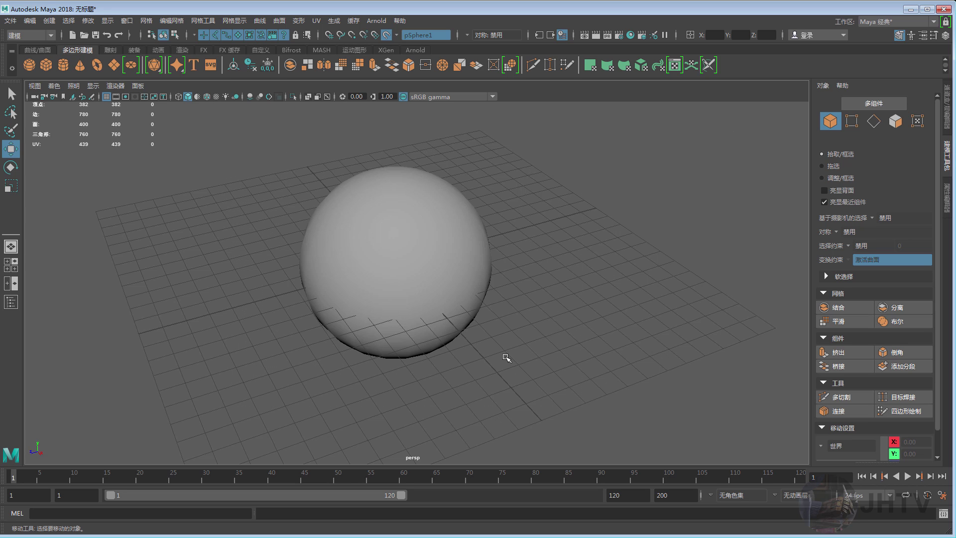
{"action": "left_click_drag", "start_coordinate": [301, 204], "coordinate": [507, 318]}
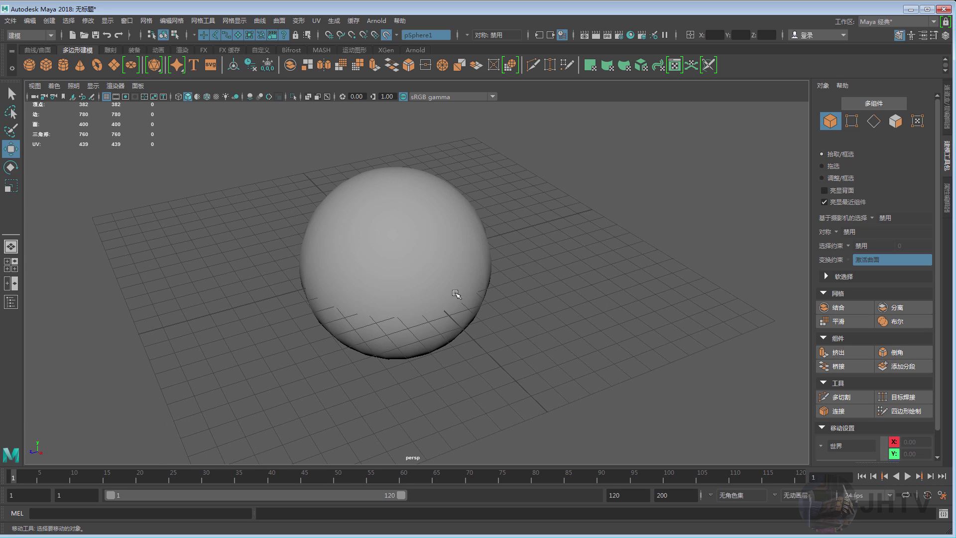
{"action": "right_click_drag", "start_coordinate": [384, 212], "coordinate": [378, 372], "text": "shift"}
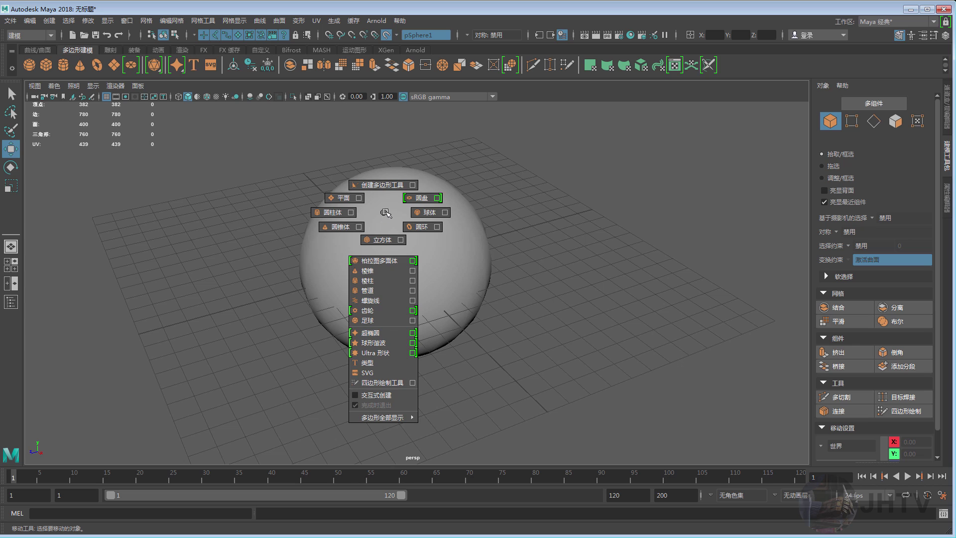
{"action": "right_click_drag", "start_coordinate": [378, 383], "coordinate": [384, 213], "text": "shift"}
{"action": "left_click", "coordinate": [912, 416]}
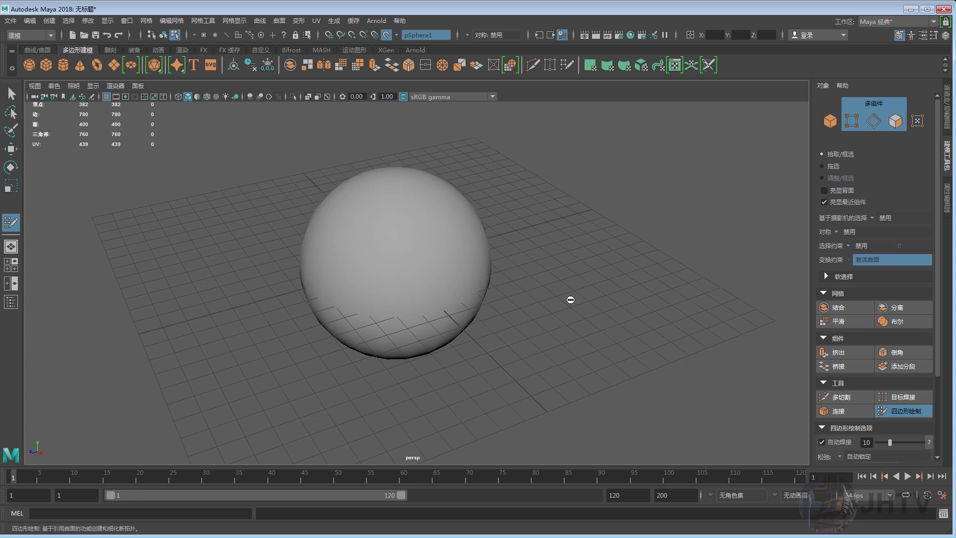
{"action": "mouse_move", "coordinate": [371, 249]}
{"action": "left_mouse_down", "text": "alt"}
{"action": "mouse_move", "coordinate": [446, 299]}
{"action": "mouse_move", "coordinate": [443, 281]}
{"action": "left_mouse_up", "text": "alt"}
{"action": "scroll", "coordinate": [443, 281], "scroll_direction": "up", "scroll_amount": 2}
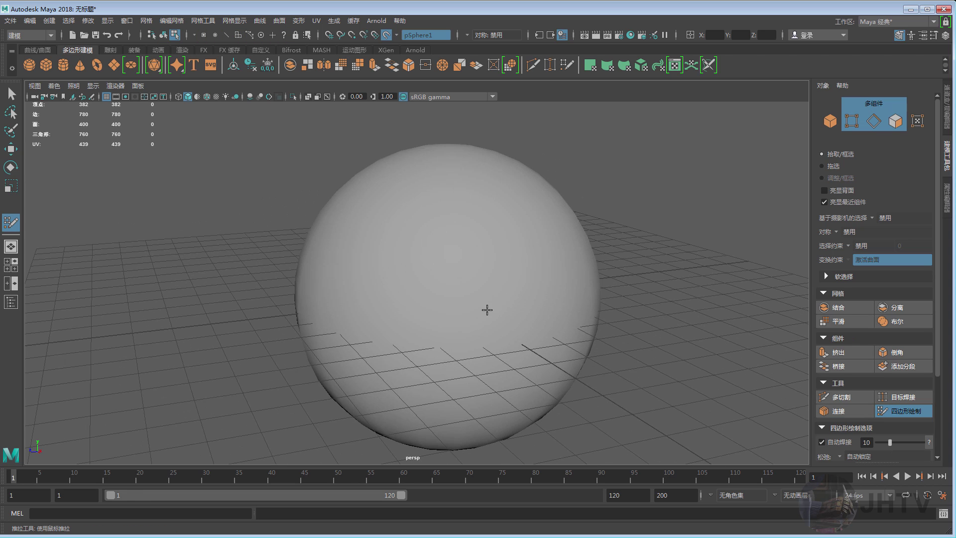
{"action": "scroll", "coordinate": [486, 311], "scroll_direction": "up", "scroll_amount": 1}
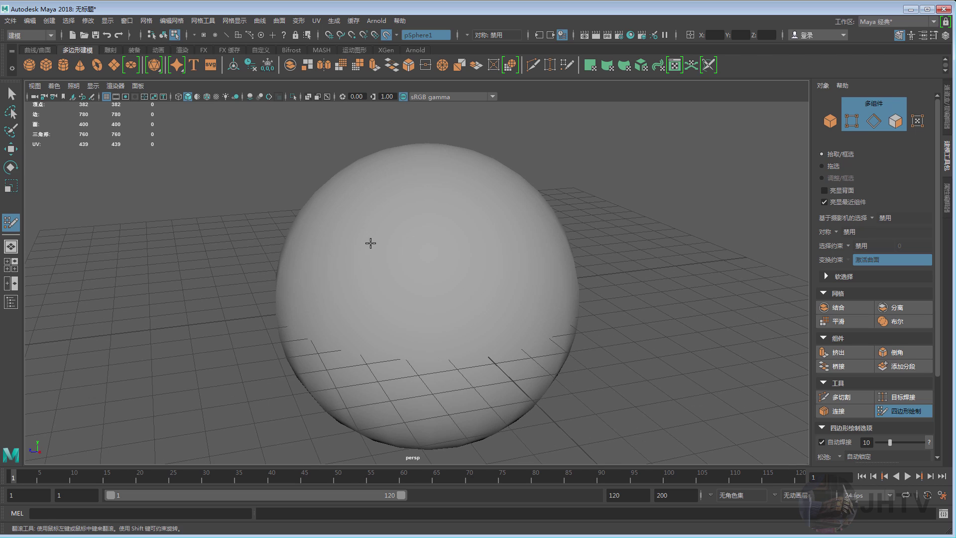
{"action": "left_click_drag", "start_coordinate": [370, 243], "coordinate": [358, 241], "text": "alt"}
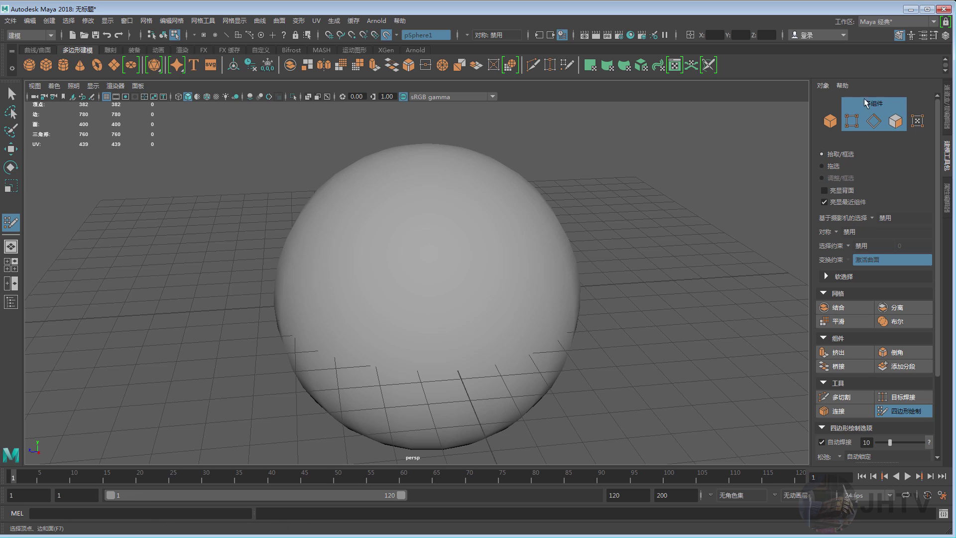
{"action": "left_click_drag", "start_coordinate": [469, 213], "coordinate": [471, 218], "text": "alt"}
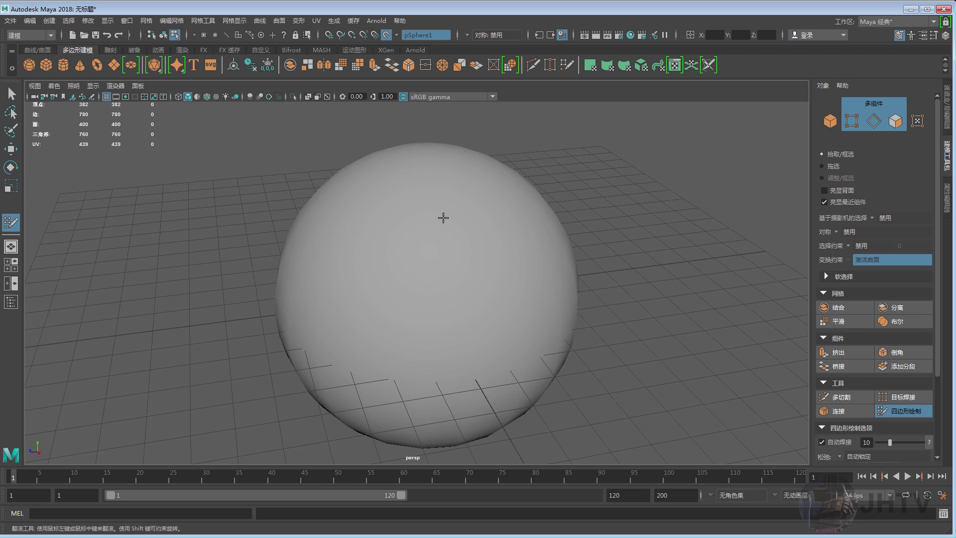
{"action": "left_click_drag", "start_coordinate": [443, 218], "coordinate": [446, 221], "text": "alt"}
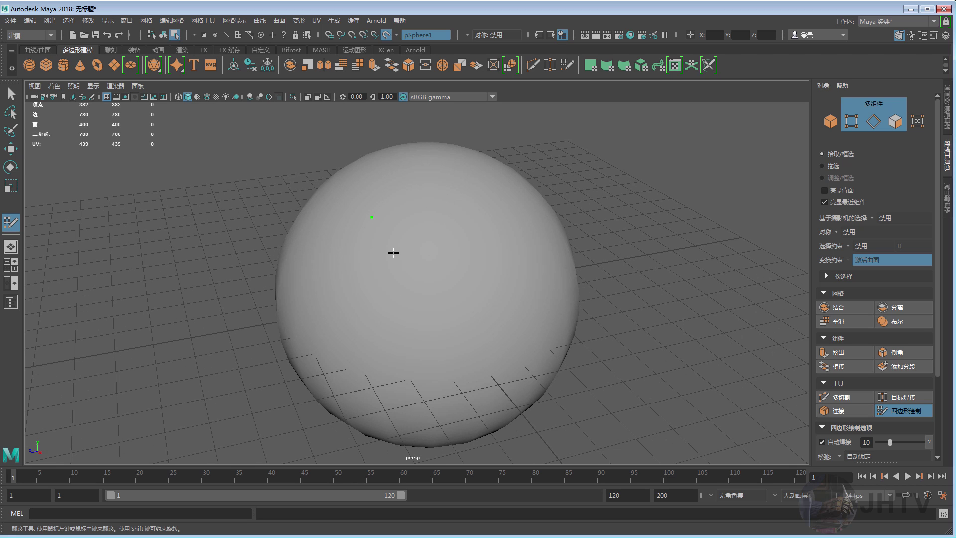
- Place points on the sphere and fill the first three quads of the strip
{"action": "left_click_drag", "start_coordinate": [393, 252], "coordinate": [418, 224], "text": "alt"}
{"action": "left_click", "coordinate": [421, 220]}
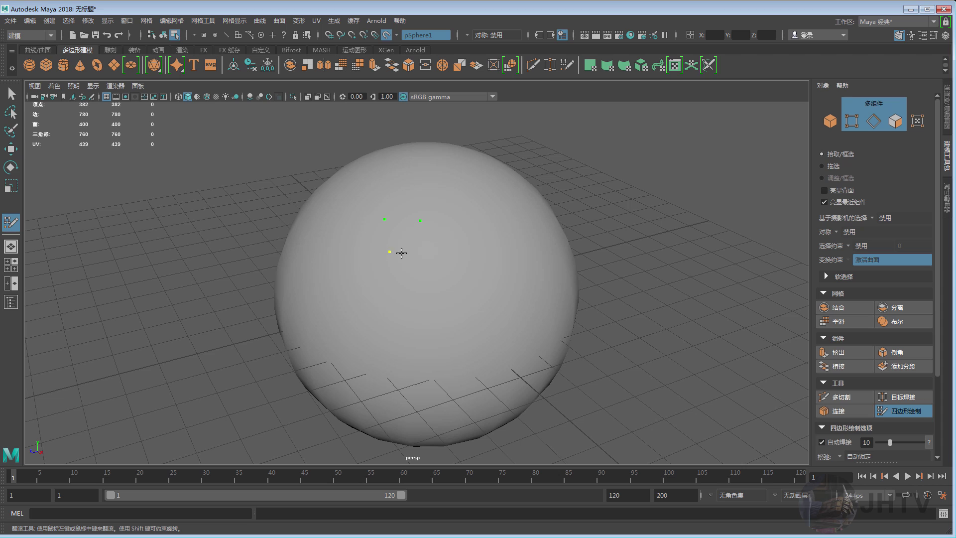
{"action": "left_click_drag", "start_coordinate": [511, 240], "coordinate": [441, 263], "text": "alt"}
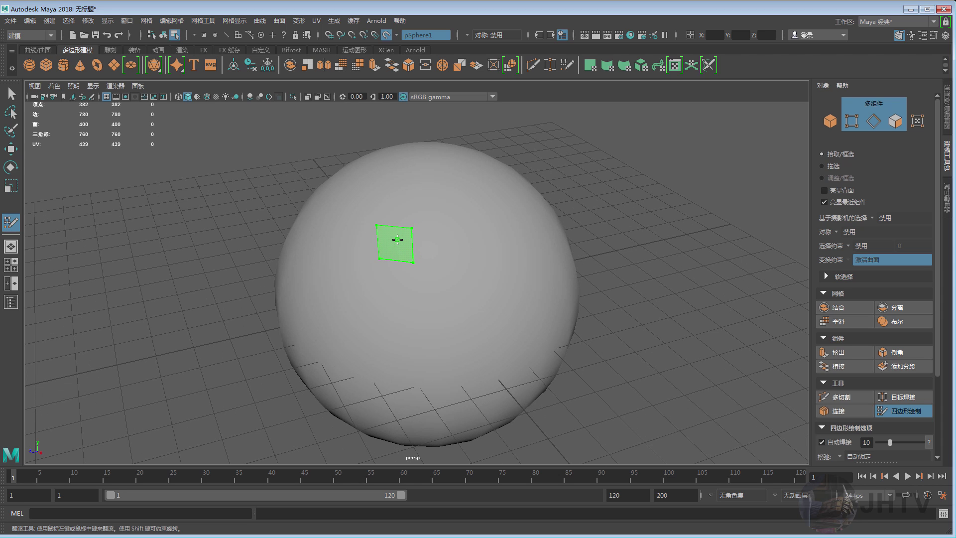
{"action": "left_click", "coordinate": [398, 240], "text": "shift"}
{"action": "left_click_drag", "start_coordinate": [386, 237], "coordinate": [394, 252], "text": "alt"}
{"action": "left_click", "coordinate": [419, 253], "text": "shift"}
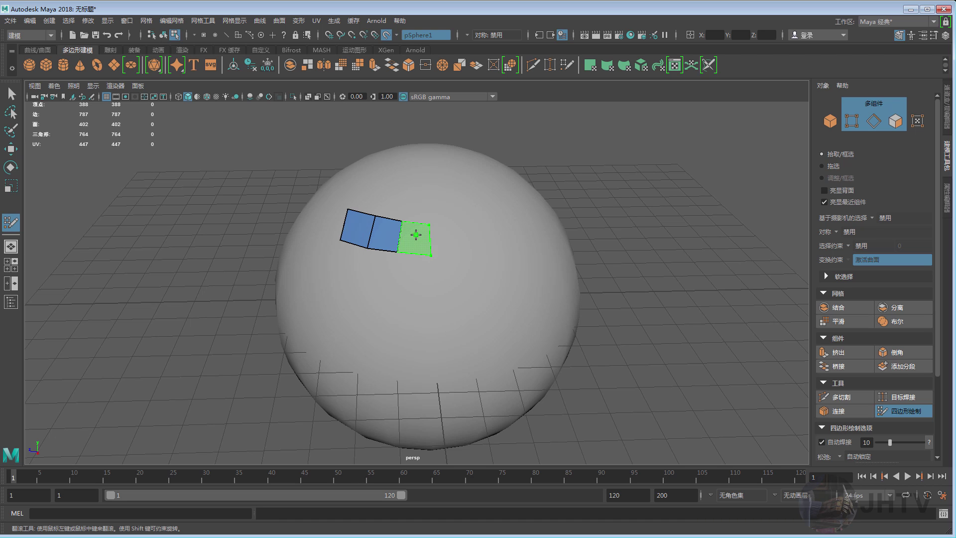
{"action": "left_click", "coordinate": [417, 235], "text": "shift"}
- Extend the strip with a fourth, fifth and sixth quad
{"action": "mouse_move", "coordinate": [421, 253]}
{"action": "left_mouse_down", "text": "alt"}
{"action": "mouse_move", "coordinate": [419, 337]}
{"action": "mouse_move", "coordinate": [399, 279]}
{"action": "mouse_move", "coordinate": [367, 239]}
{"action": "mouse_move", "coordinate": [397, 203]}
{"action": "left_mouse_up", "text": "alt"}
{"action": "mouse_move", "coordinate": [427, 252]}
{"action": "left_mouse_down", "text": "alt"}
{"action": "mouse_move", "coordinate": [371, 242]}
{"action": "mouse_move", "coordinate": [393, 214]}
{"action": "left_mouse_up", "text": "alt"}
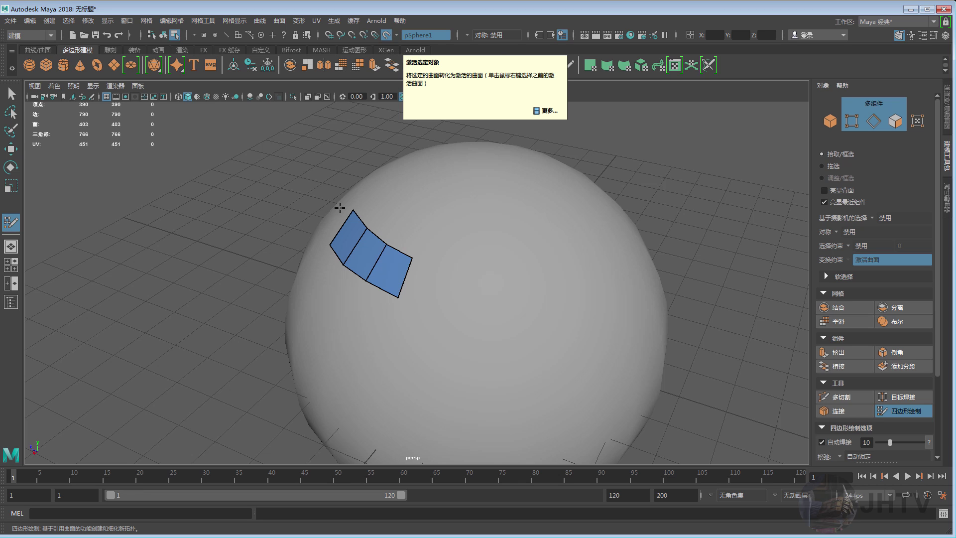
{"action": "left_click_drag", "start_coordinate": [438, 233], "coordinate": [454, 231], "text": "alt"}
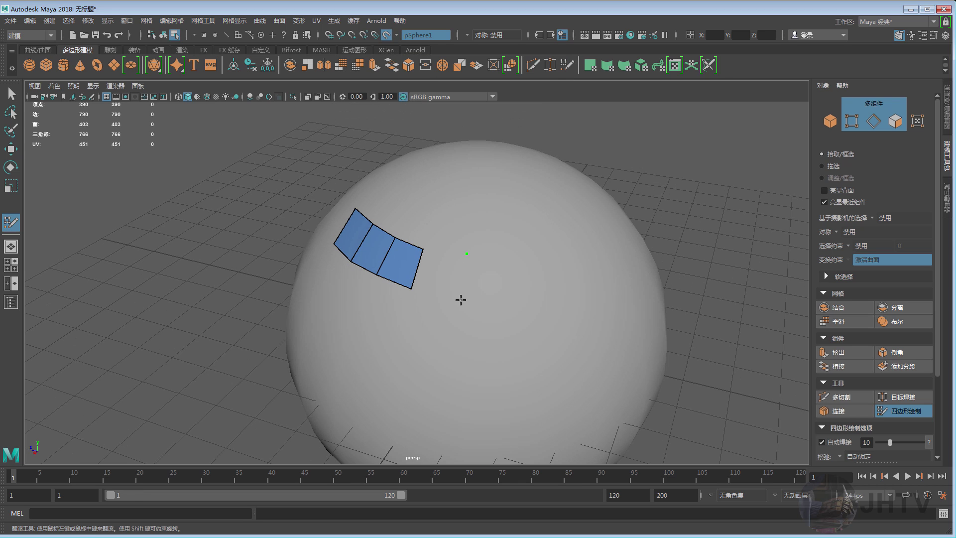
{"action": "left_click", "coordinate": [446, 271], "text": "shift"}
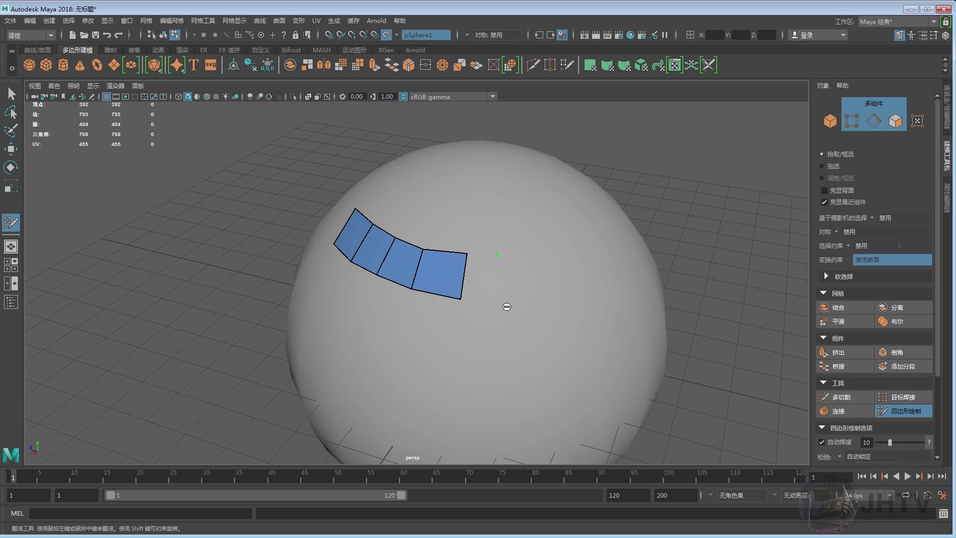
{"action": "left_click", "coordinate": [482, 272], "text": "shift"}
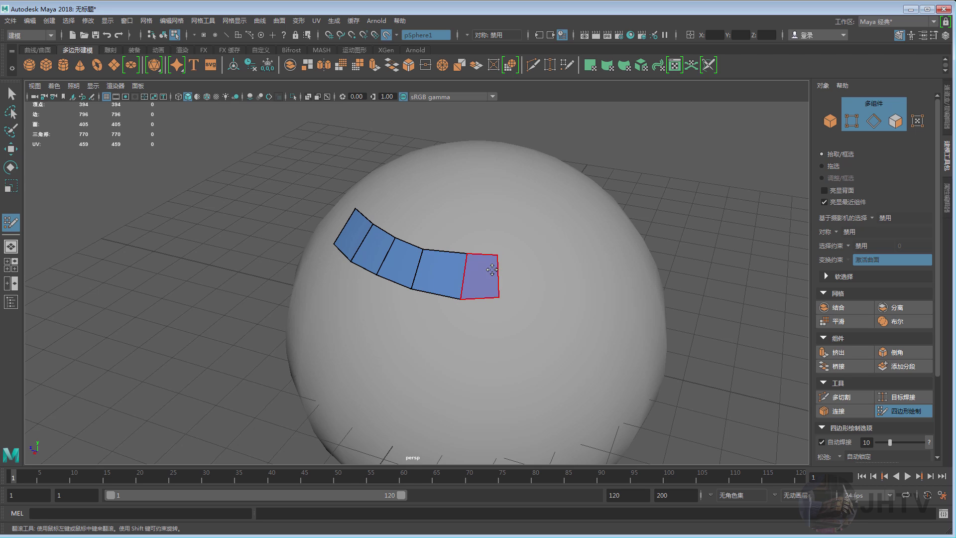
{"action": "left_click_drag", "start_coordinate": [495, 256], "coordinate": [485, 258], "text": "alt"}
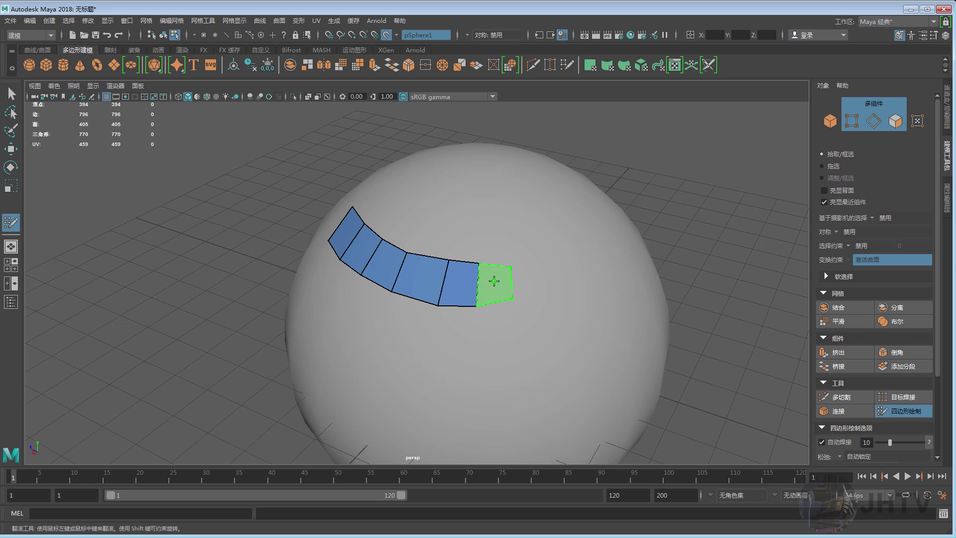
{"action": "left_click", "coordinate": [497, 282], "text": "shift"}
- Insert an edge loop along the quad strip and raise its top-edge vertices
{"action": "key", "text": "ctrl"}
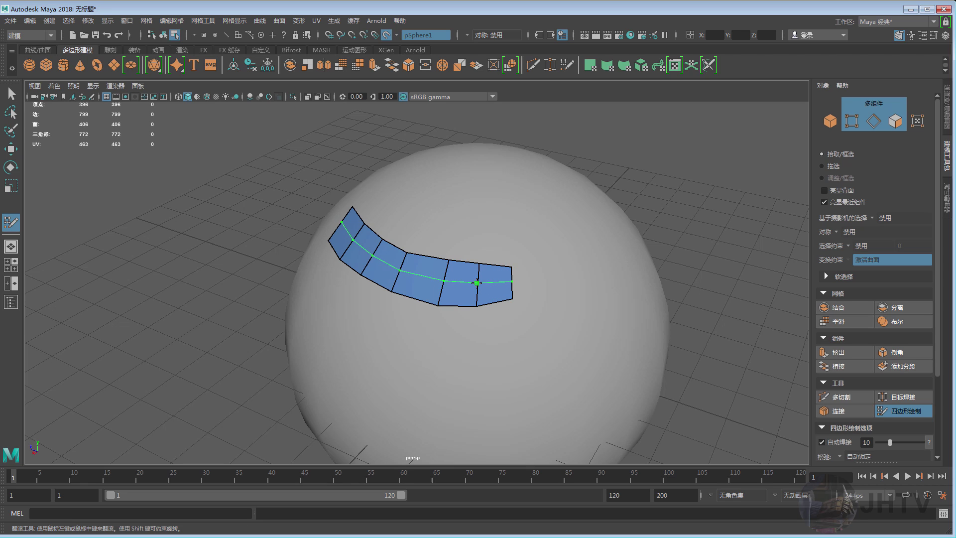
{"action": "left_click", "coordinate": [478, 283], "text": "ctrl"}
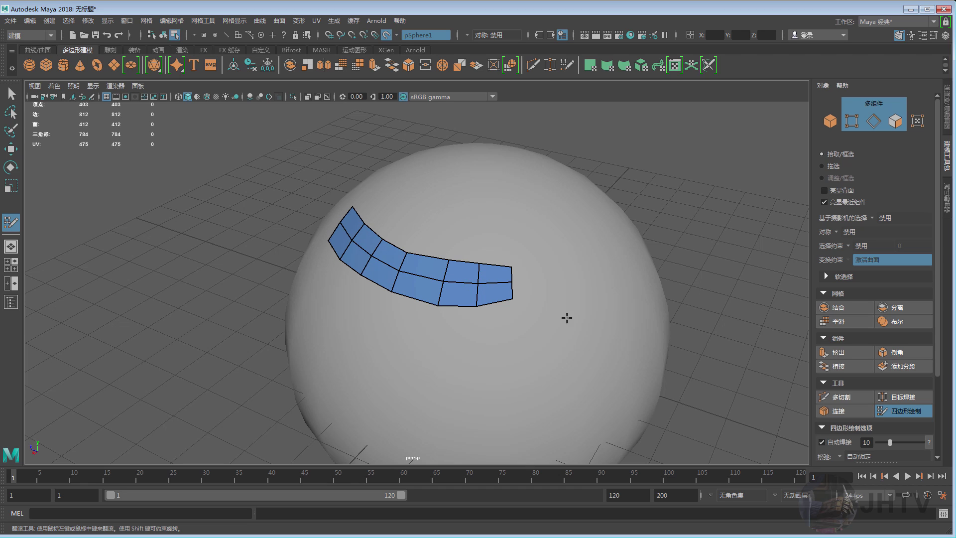
{"action": "left_click_drag", "start_coordinate": [448, 259], "coordinate": [441, 240]}
{"action": "key", "text": "ctrl+z"}
{"action": "scroll", "coordinate": [490, 256], "scroll_direction": "up", "scroll_amount": 3}
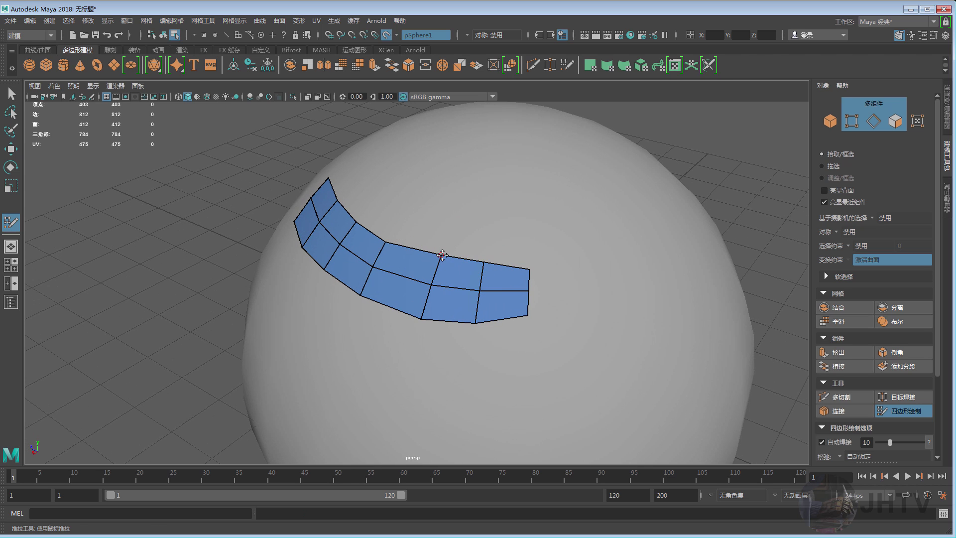
{"action": "mouse_move", "coordinate": [442, 254]}
{"action": "left_mouse_down"}
{"action": "mouse_move", "coordinate": [457, 240]}
{"action": "mouse_move", "coordinate": [492, 252]}
{"action": "left_mouse_up"}
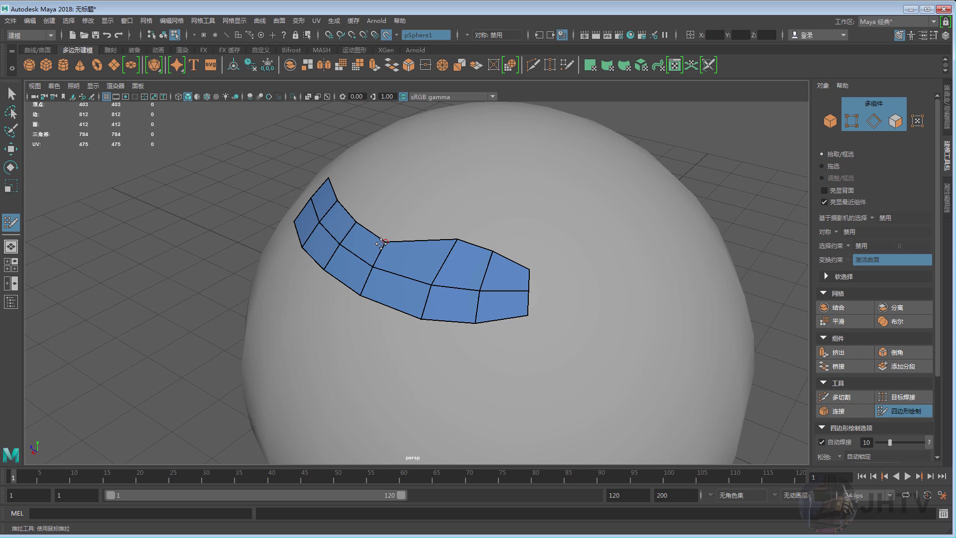
{"action": "left_click_drag", "start_coordinate": [385, 241], "coordinate": [394, 226]}
{"action": "left_click_drag", "start_coordinate": [457, 239], "coordinate": [448, 253]}
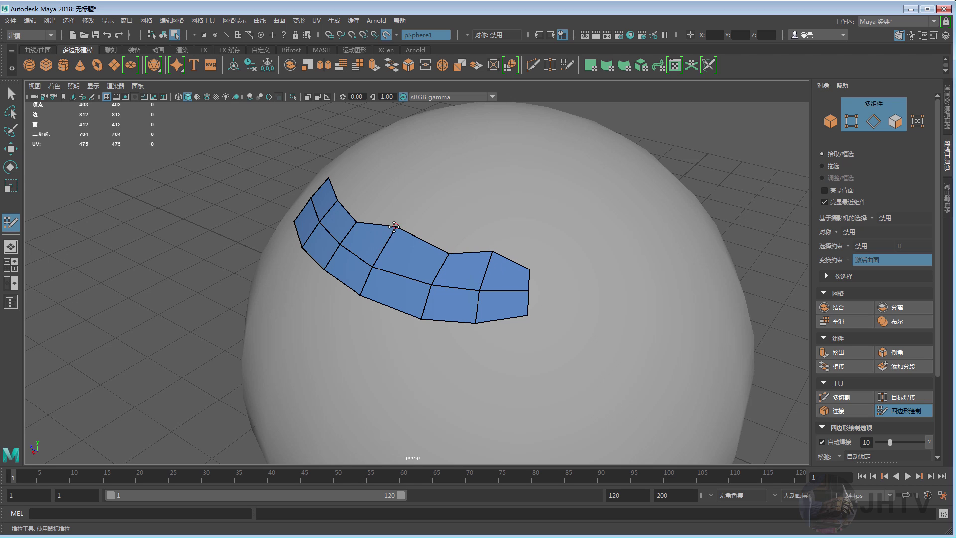
{"action": "left_click_drag", "start_coordinate": [396, 230], "coordinate": [406, 247], "text": "alt"}
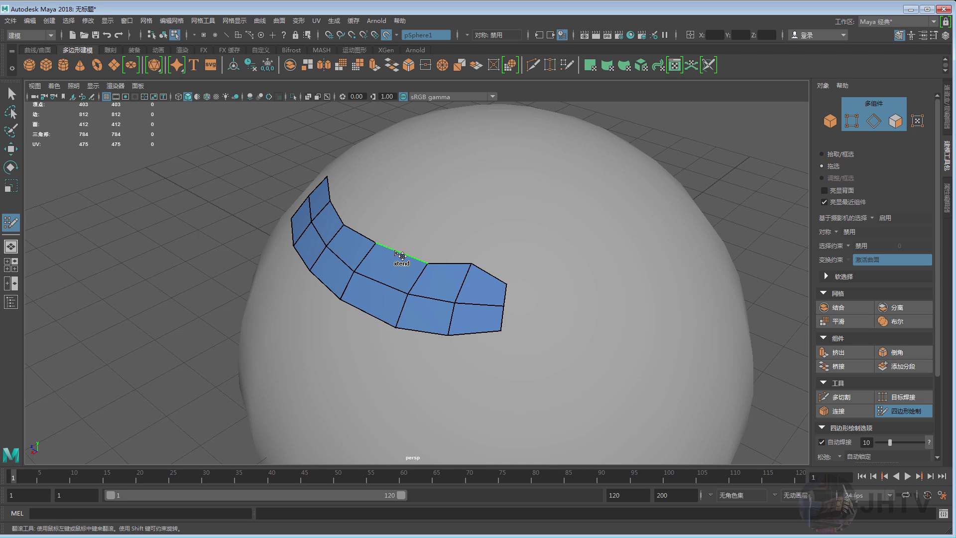
- Extend quads from the patch's top, right and bottom borders, welding one corner gap
{"action": "left_click_drag", "start_coordinate": [401, 255], "coordinate": [431, 212]}
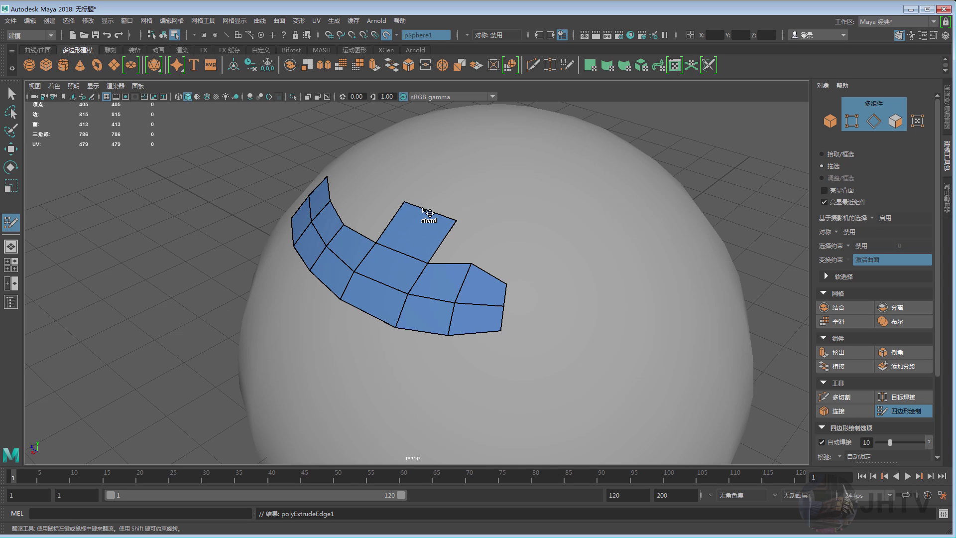
{"action": "mouse_move", "coordinate": [449, 264]}
{"action": "left_mouse_down"}
{"action": "mouse_move", "coordinate": [496, 230]}
{"action": "mouse_move", "coordinate": [534, 245]}
{"action": "left_mouse_up"}
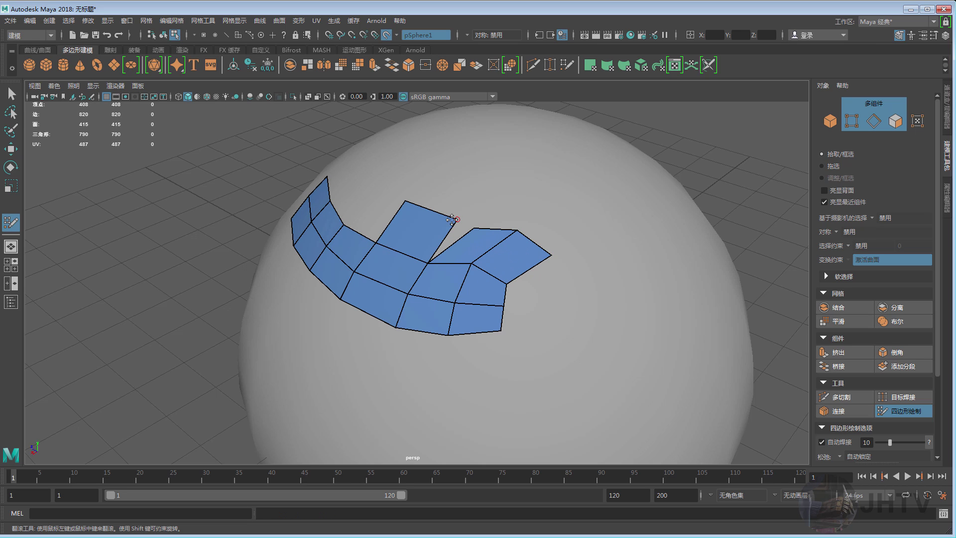
{"action": "left_click_drag", "start_coordinate": [456, 219], "coordinate": [504, 235]}
{"action": "left_click_drag", "start_coordinate": [445, 229], "coordinate": [497, 279], "text": "alt"}
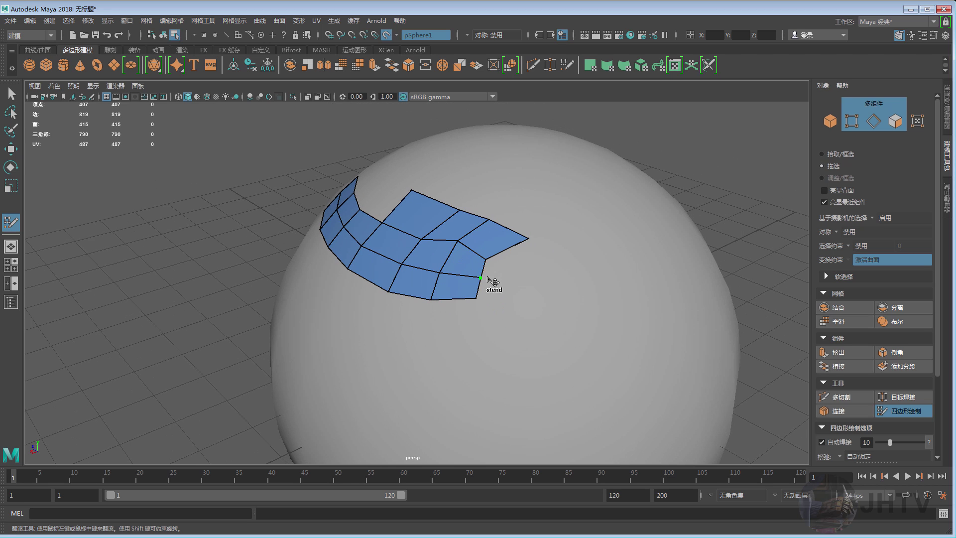
{"action": "left_click_drag", "start_coordinate": [498, 262], "coordinate": [537, 299]}
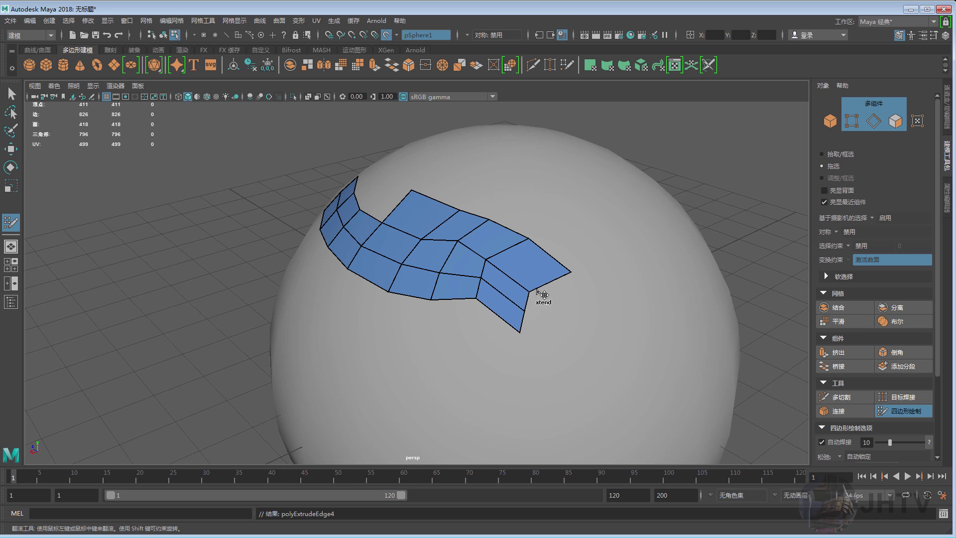
{"action": "mouse_move", "coordinate": [455, 302]}
{"action": "left_mouse_down"}
{"action": "mouse_move", "coordinate": [427, 355]}
{"action": "mouse_move", "coordinate": [427, 305]}
{"action": "mouse_move", "coordinate": [421, 346]}
{"action": "mouse_move", "coordinate": [399, 301]}
{"action": "mouse_move", "coordinate": [422, 284]}
{"action": "mouse_move", "coordinate": [409, 314]}
{"action": "mouse_move", "coordinate": [335, 199]}
{"action": "mouse_move", "coordinate": [431, 256]}
{"action": "left_mouse_up"}
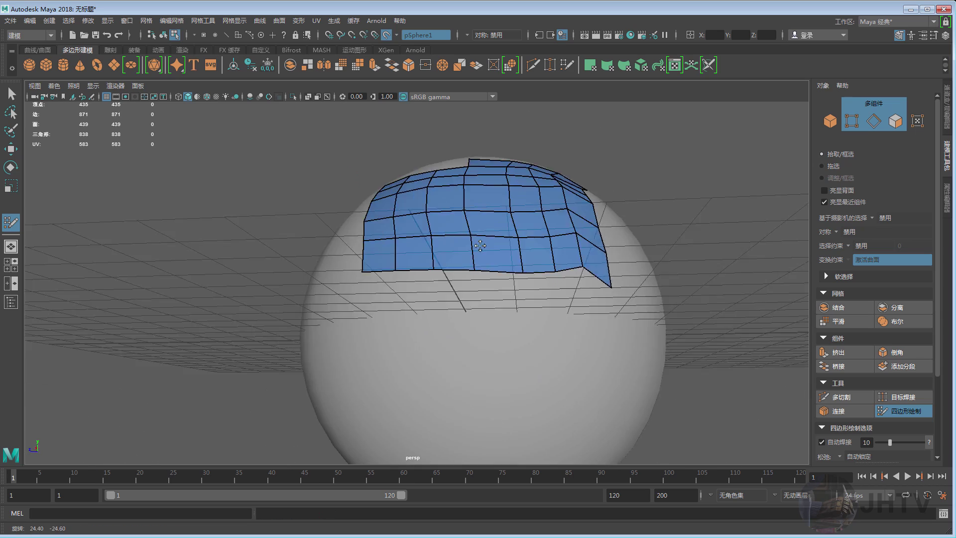
- Extend two quad strips from the patch's border toward the sphere's top
{"action": "right_click_drag", "start_coordinate": [431, 256], "coordinate": [462, 264], "text": "alt"}
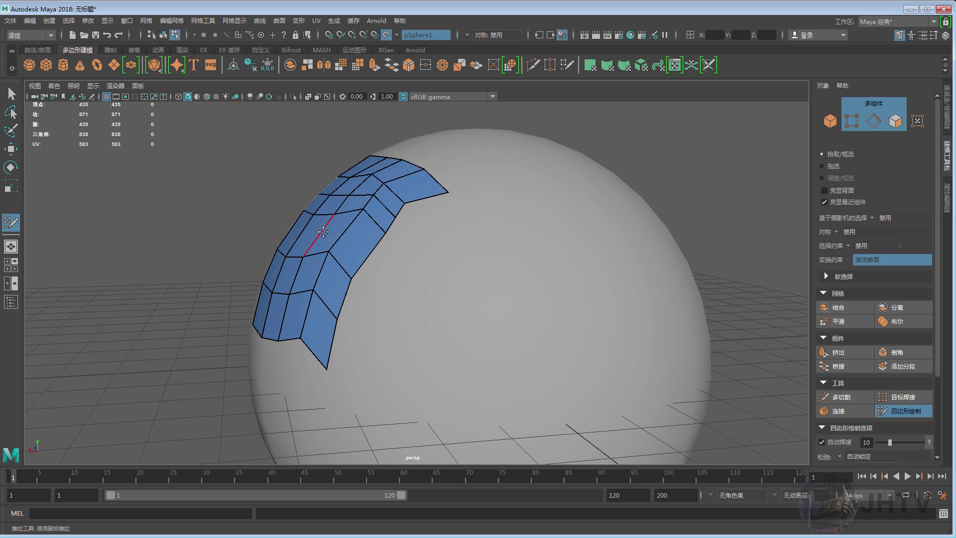
{"action": "left_click_drag", "start_coordinate": [323, 232], "coordinate": [358, 239], "text": "alt"}
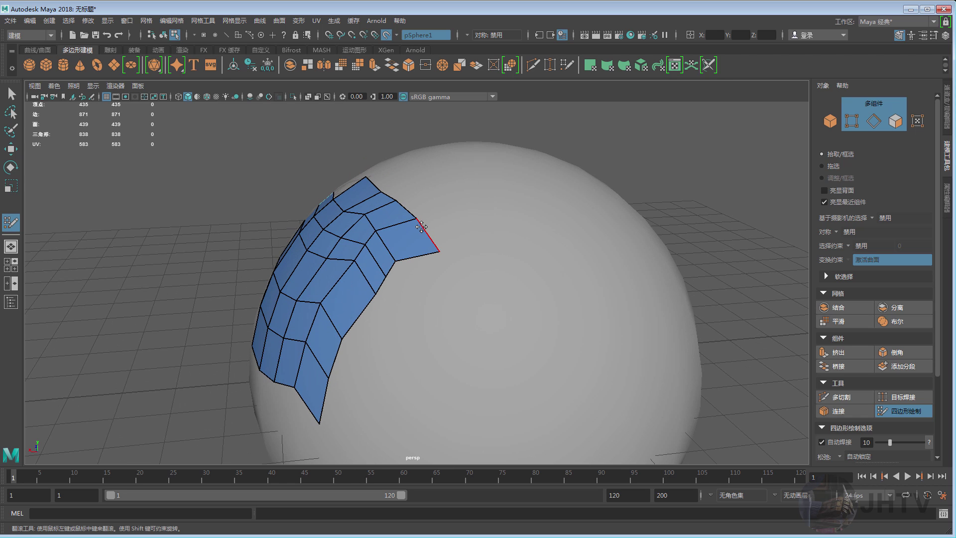
{"action": "left_click_drag", "start_coordinate": [421, 227], "coordinate": [482, 216]}
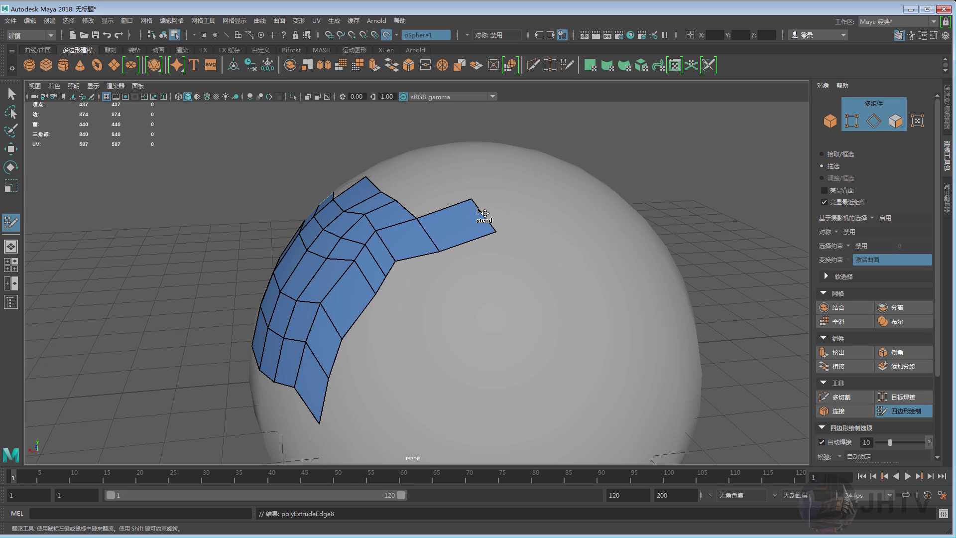
{"action": "mouse_move", "coordinate": [402, 205]}
{"action": "left_mouse_down"}
{"action": "mouse_move", "coordinate": [449, 192]}
{"action": "mouse_move", "coordinate": [398, 269]}
{"action": "mouse_move", "coordinate": [432, 228]}
{"action": "mouse_move", "coordinate": [402, 207]}
{"action": "mouse_move", "coordinate": [414, 238]}
{"action": "left_mouse_up"}
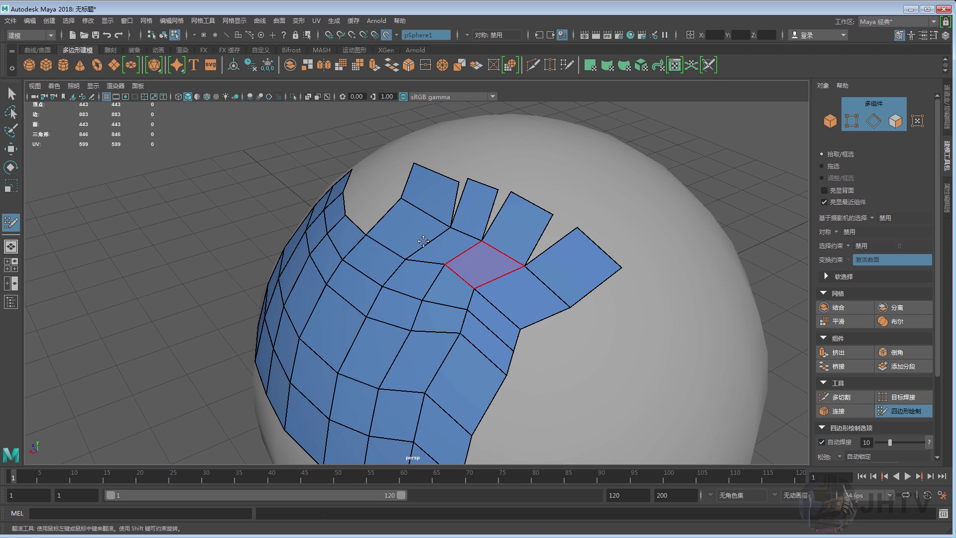
{"action": "left_click_drag", "start_coordinate": [447, 257], "coordinate": [589, 228], "text": "alt"}
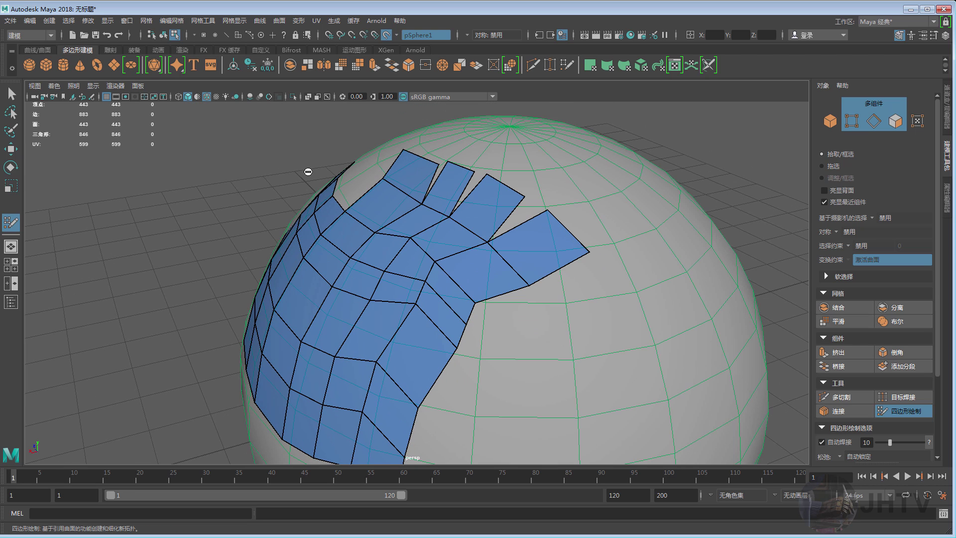
{"action": "left_click_drag", "start_coordinate": [398, 214], "coordinate": [540, 241], "text": "alt"}
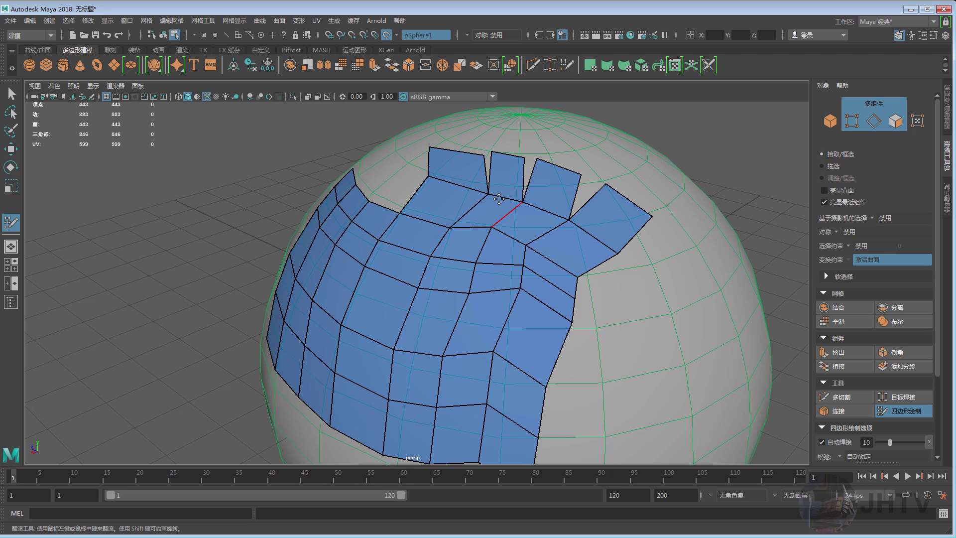
{"action": "mouse_move", "coordinate": [468, 247]}
{"action": "left_mouse_down", "text": "alt"}
{"action": "mouse_move", "coordinate": [490, 206]}
{"action": "mouse_move", "coordinate": [541, 221]}
{"action": "left_mouse_up", "text": "alt"}
- Close the gaps between the top quads and relax the patch's vertices evenly
{"action": "scroll", "coordinate": [487, 211], "scroll_direction": "up", "scroll_amount": 2}
{"action": "mouse_move", "coordinate": [590, 245]}
{"action": "left_mouse_down"}
{"action": "mouse_move", "coordinate": [617, 259]}
{"action": "mouse_move", "coordinate": [498, 241]}
{"action": "mouse_move", "coordinate": [488, 211]}
{"action": "left_mouse_up"}
{"action": "left_click_drag", "start_coordinate": [549, 234], "coordinate": [538, 232]}
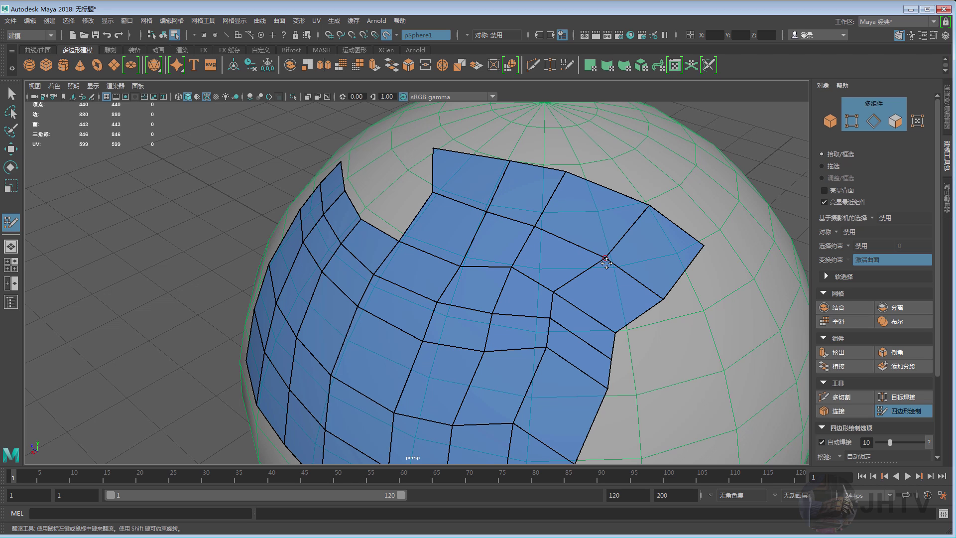
{"action": "right_click_drag", "start_coordinate": [606, 262], "coordinate": [484, 268], "text": "alt"}
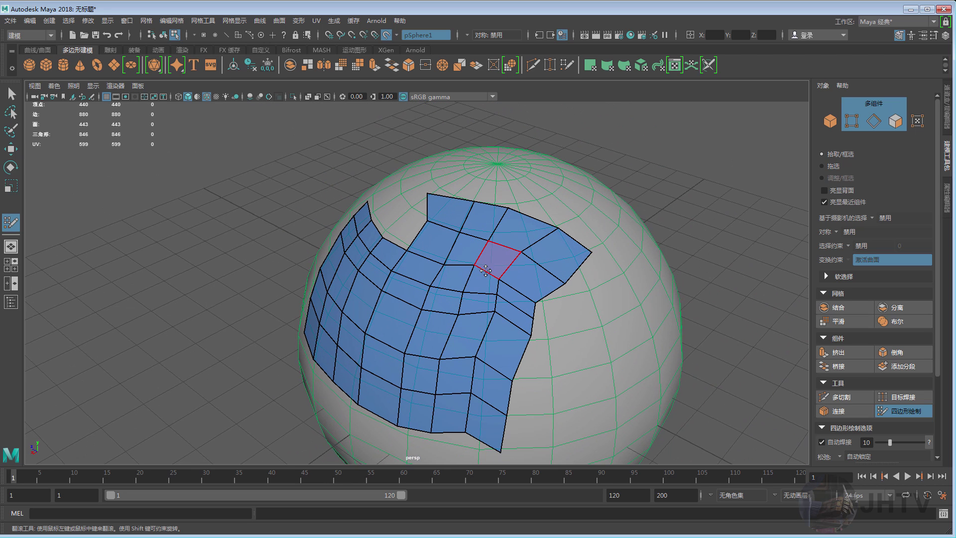
{"action": "mouse_move", "coordinate": [484, 268]}
{"action": "left_mouse_down", "text": "shift"}
{"action": "mouse_move", "coordinate": [489, 243]}
{"action": "mouse_move", "coordinate": [461, 239]}
{"action": "mouse_move", "coordinate": [487, 273]}
{"action": "mouse_move", "coordinate": [487, 316]}
{"action": "mouse_move", "coordinate": [507, 354]}
{"action": "mouse_move", "coordinate": [559, 274]}
{"action": "mouse_move", "coordinate": [480, 235]}
{"action": "mouse_move", "coordinate": [434, 256]}
{"action": "mouse_move", "coordinate": [416, 224]}
{"action": "mouse_move", "coordinate": [438, 224]}
{"action": "left_mouse_up", "text": "shift"}
{"action": "mouse_move", "coordinate": [477, 316]}
{"action": "left_mouse_down", "text": "shift"}
{"action": "mouse_move", "coordinate": [561, 241]}
{"action": "mouse_move", "coordinate": [607, 257]}
{"action": "mouse_move", "coordinate": [568, 346]}
{"action": "mouse_move", "coordinate": [437, 333]}
{"action": "mouse_move", "coordinate": [468, 311]}
{"action": "left_mouse_up", "text": "shift"}
{"action": "right_click_drag", "start_coordinate": [468, 312], "coordinate": [484, 308], "text": "alt"}
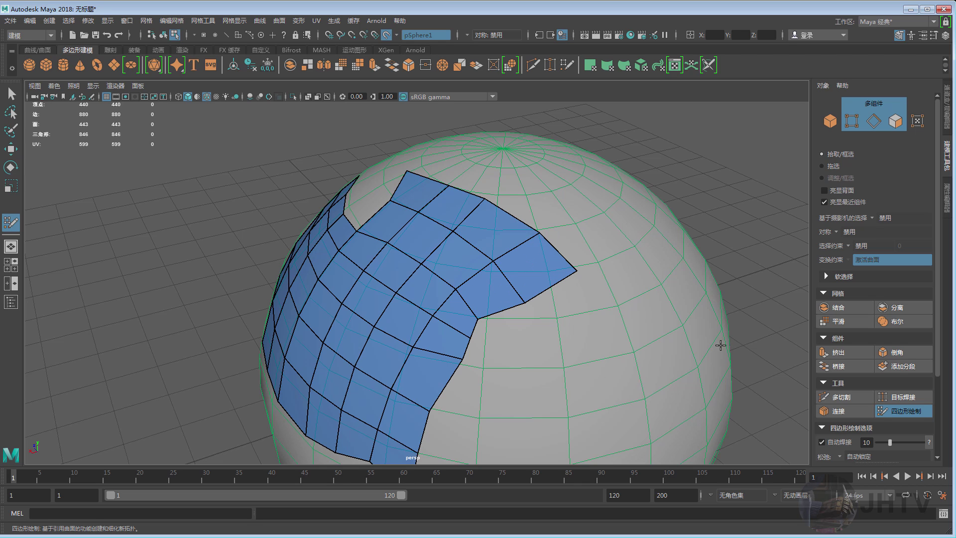
{"action": "right_click_drag", "start_coordinate": [496, 239], "coordinate": [526, 415], "text": "shift"}
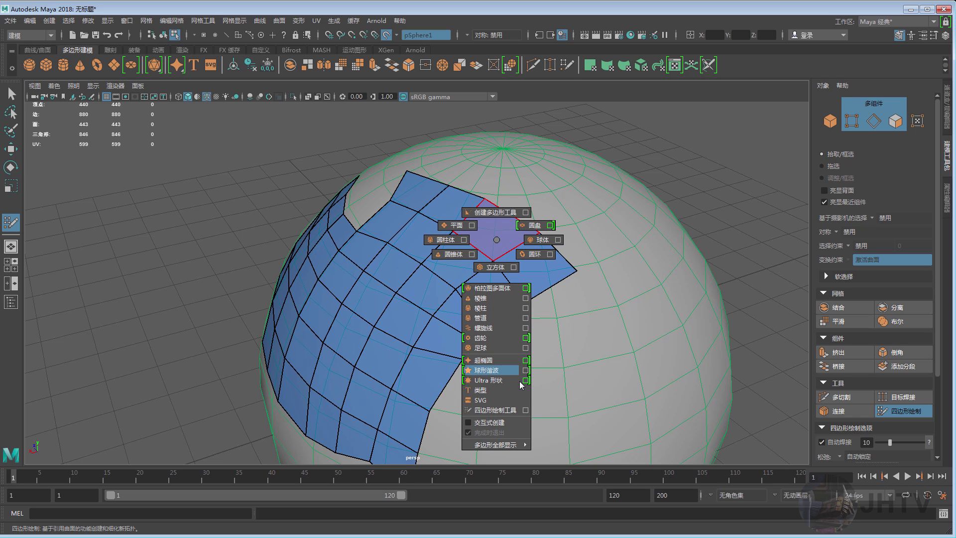
- Select the quad patch as an object, test-move it off the sphere, and undo
{"action": "key", "text": "q"}
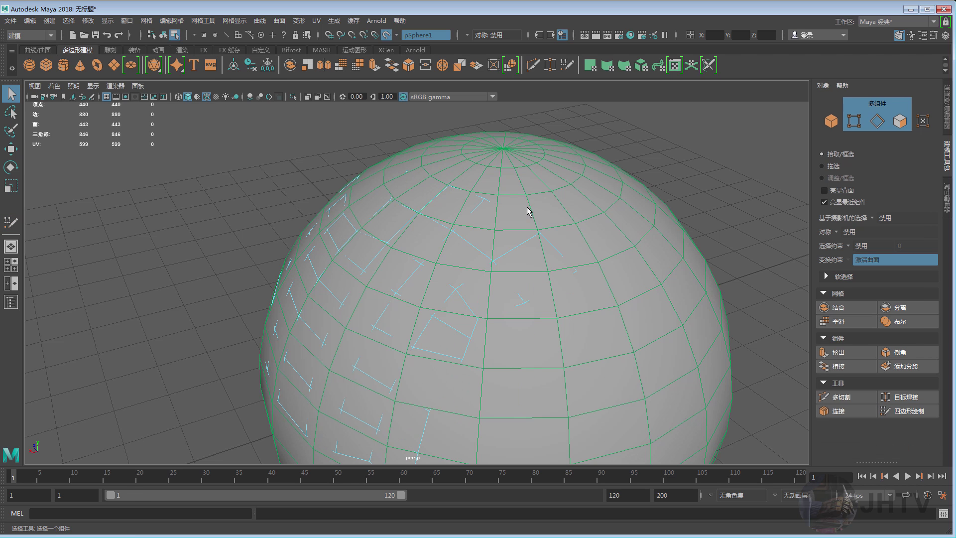
{"action": "key", "text": "w"}
{"action": "left_click", "coordinate": [492, 212]}
{"action": "scroll", "coordinate": [492, 213], "scroll_direction": "down", "scroll_amount": 3}
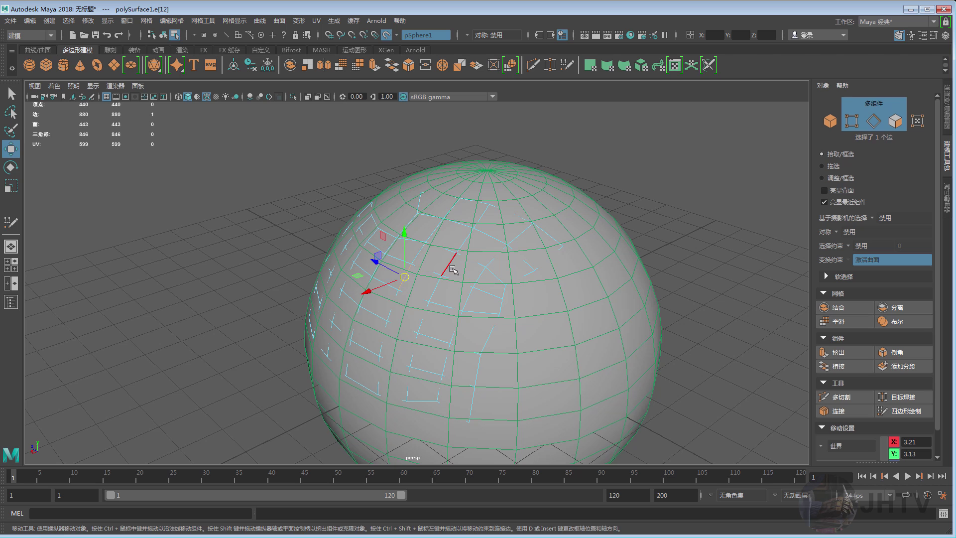
{"action": "right_click_drag", "start_coordinate": [443, 224], "coordinate": [491, 212]}
{"action": "left_click", "coordinate": [615, 238]}
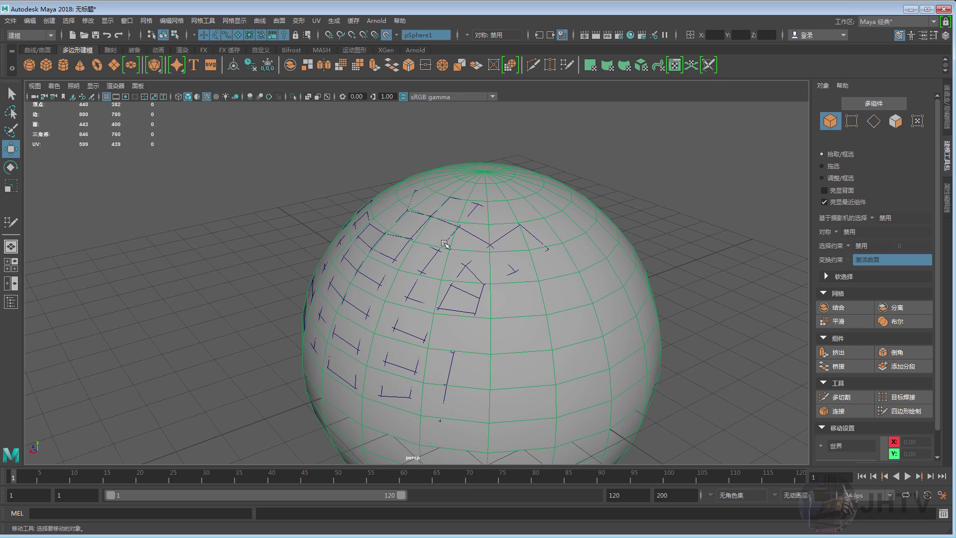
{"action": "left_click", "coordinate": [429, 257]}
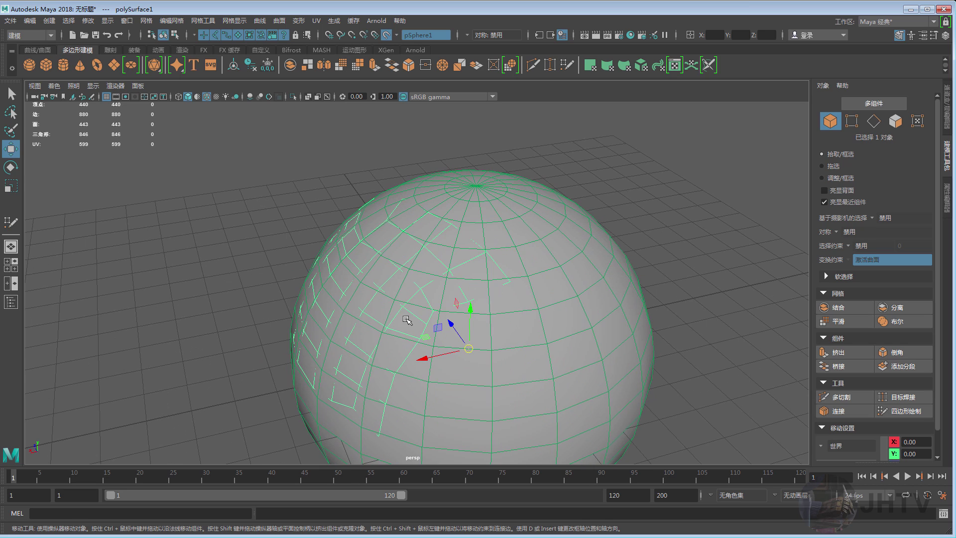
{"action": "left_click_drag", "start_coordinate": [426, 357], "coordinate": [353, 368]}
{"action": "key", "text": "ctrl+z"}
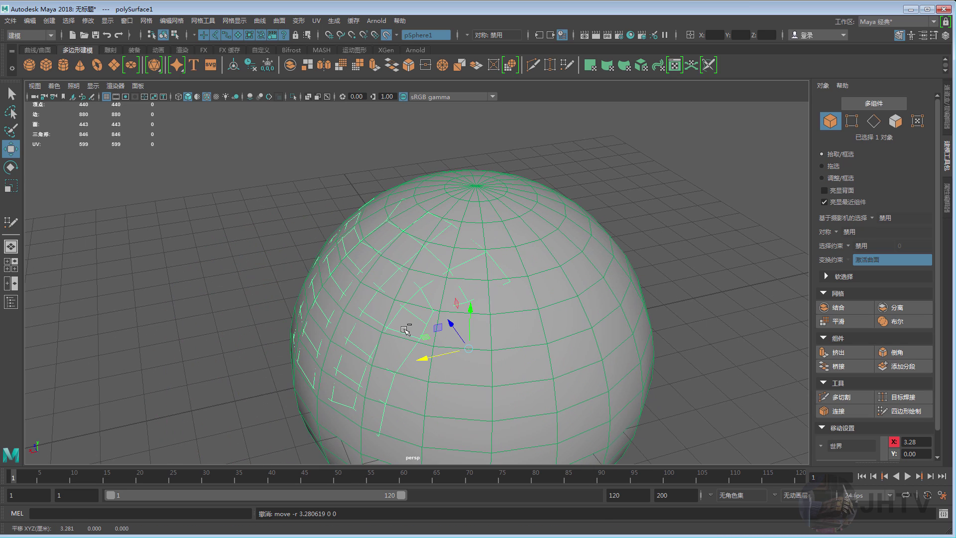
- Open the Quad Draw tool settings from the polygon tools menu
{"action": "left_click_drag", "start_coordinate": [413, 323], "coordinate": [465, 254], "text": "alt"}
{"action": "right_click_drag", "start_coordinate": [483, 221], "coordinate": [524, 455], "text": "shift"}
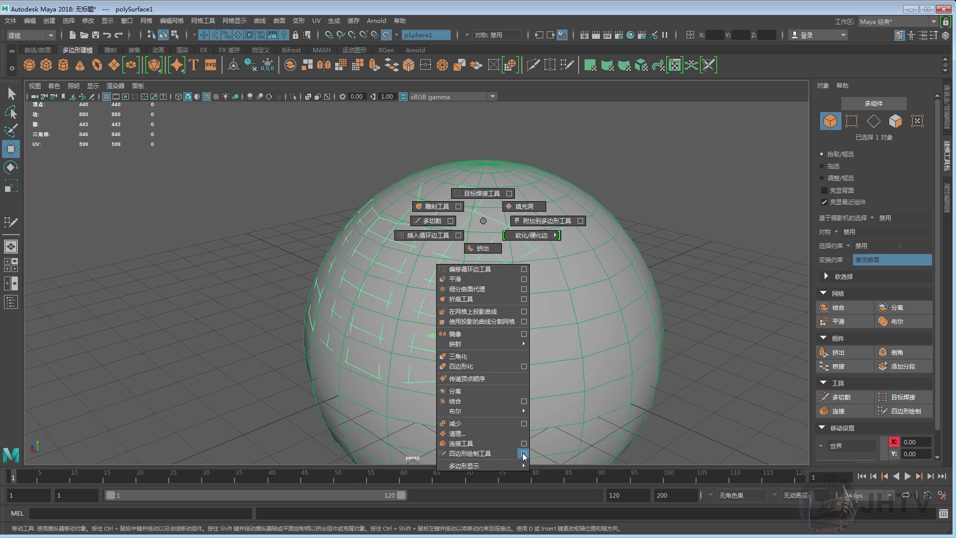
{"action": "left_click_drag", "start_coordinate": [662, 104], "coordinate": [623, 62]}
- Expand the Keyboard/Mouse Shortcuts section of the Quad Draw settings
{"action": "left_click", "coordinate": [572, 175]}
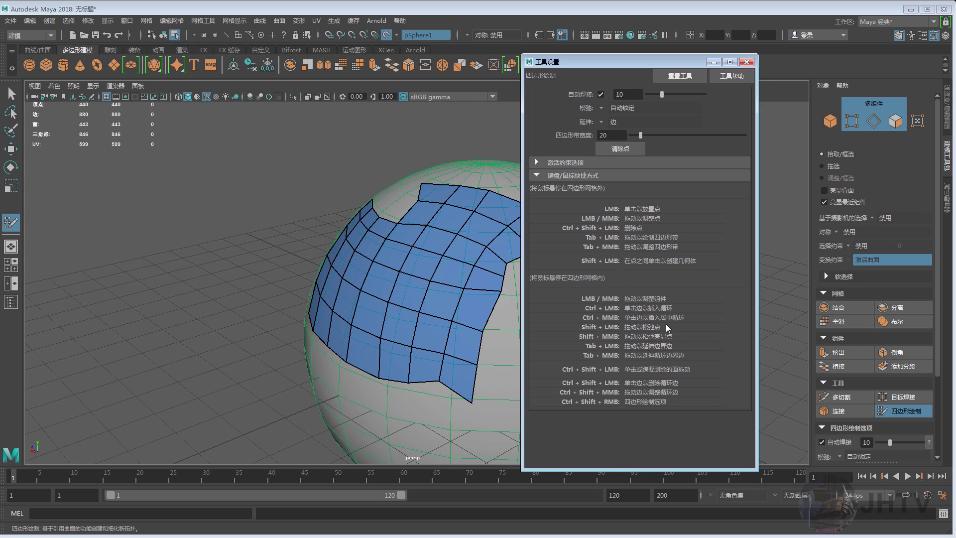
- Close the Quad Draw settings window and switch to the Move tool
{"action": "left_click", "coordinate": [746, 61]}
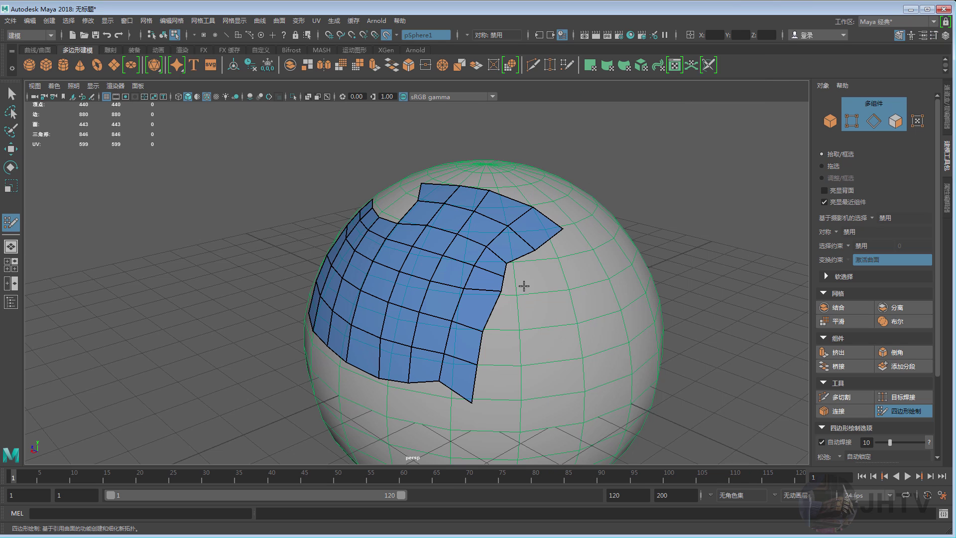
{"action": "key", "text": "w"}
{"action": "right_click_drag", "start_coordinate": [498, 225], "coordinate": [529, 215]}
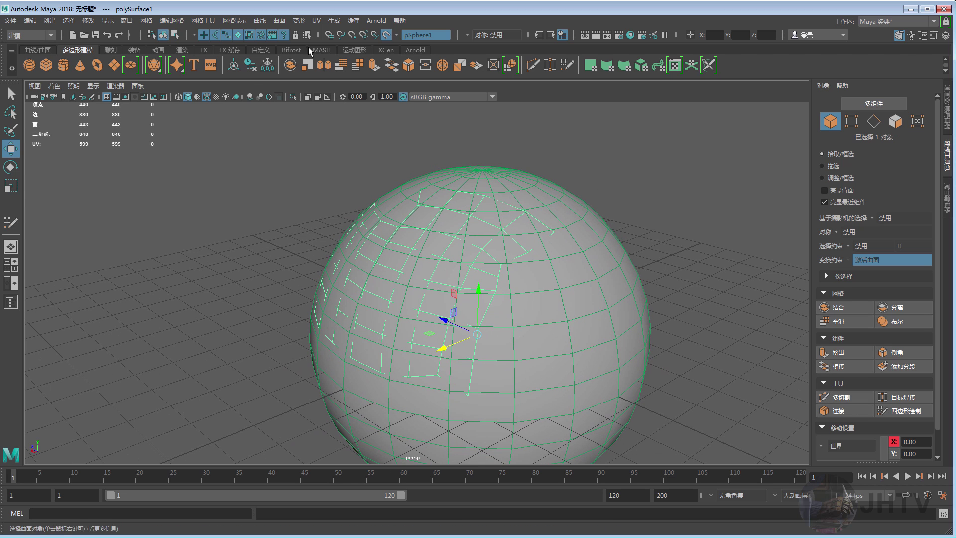
- Add five new quads below and beside the patch's right edge, then exit quad drawing
{"action": "left_click", "coordinate": [903, 410]}
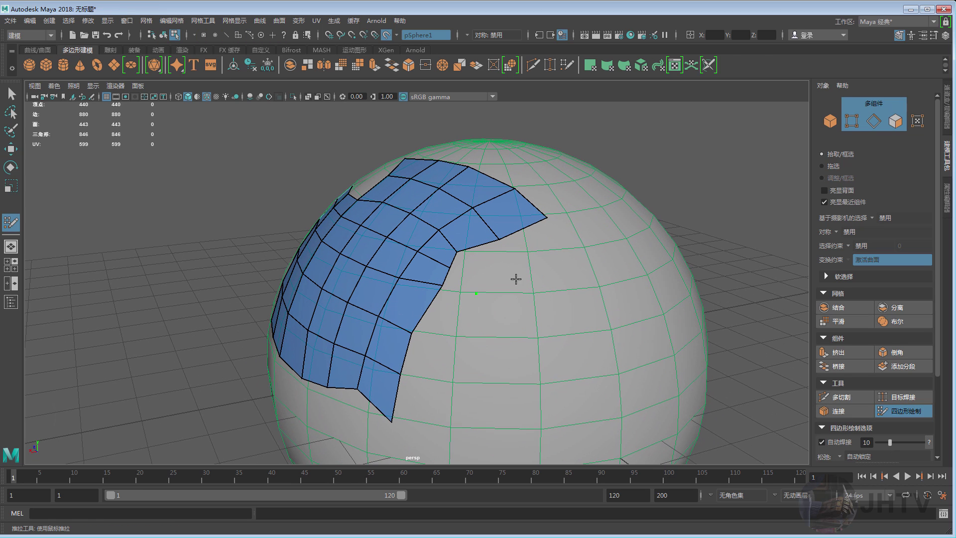
{"action": "left_click", "coordinate": [488, 264], "text": "shift"}
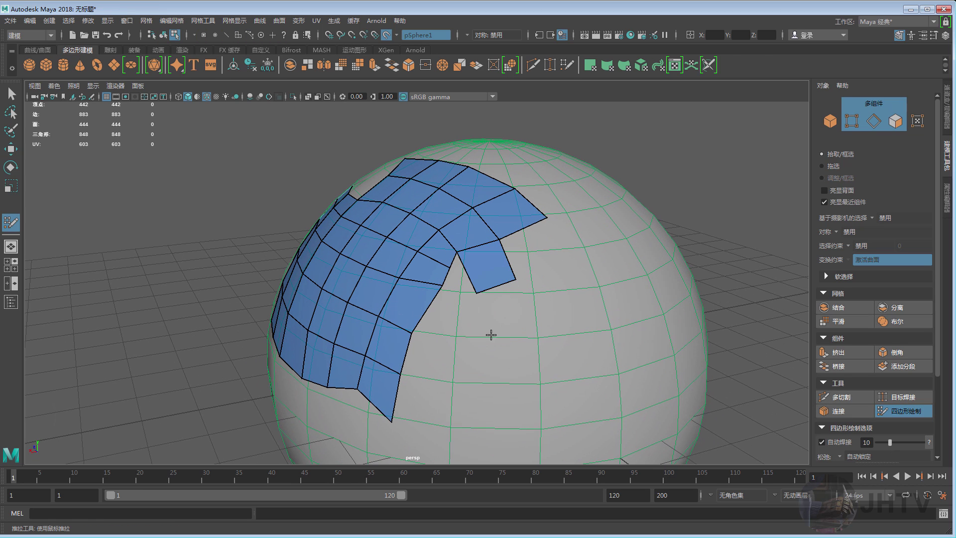
{"action": "left_click", "coordinate": [504, 311], "text": "shift"}
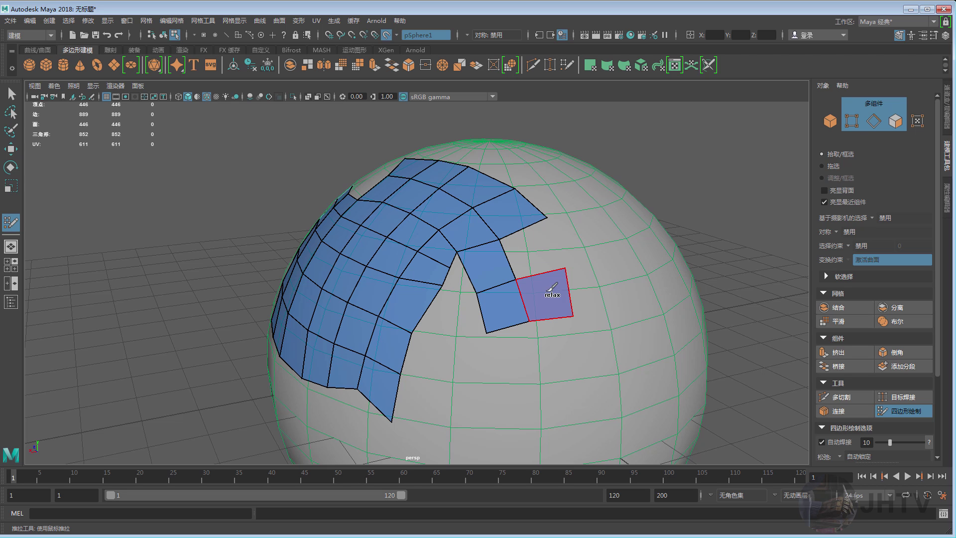
{"action": "left_click", "coordinate": [552, 288], "text": "shift"}
{"action": "left_click", "coordinate": [545, 249], "text": "shift"}
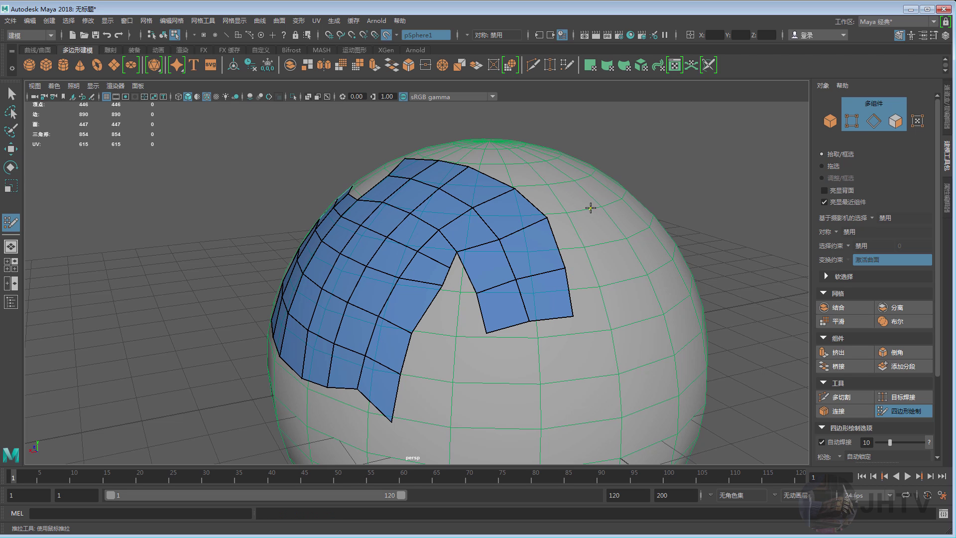
{"action": "left_click", "coordinate": [589, 250], "text": "shift"}
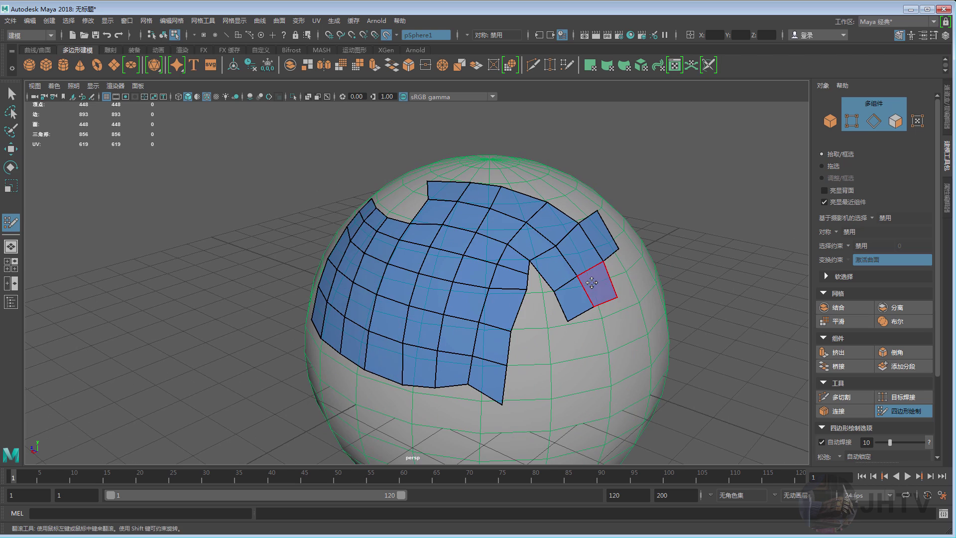
{"action": "key", "text": "w"}
{"action": "left_click_drag", "start_coordinate": [595, 287], "coordinate": [537, 273], "text": "alt"}
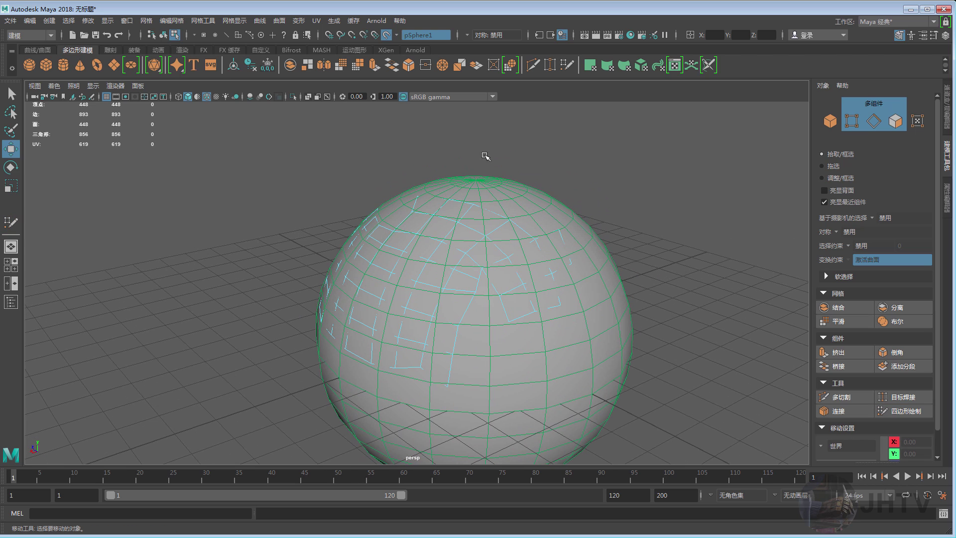
- Select the whole sphere in object mode and delete it with its quad patch
{"action": "left_click", "coordinate": [448, 144]}
{"action": "right_click", "coordinate": [494, 237]}
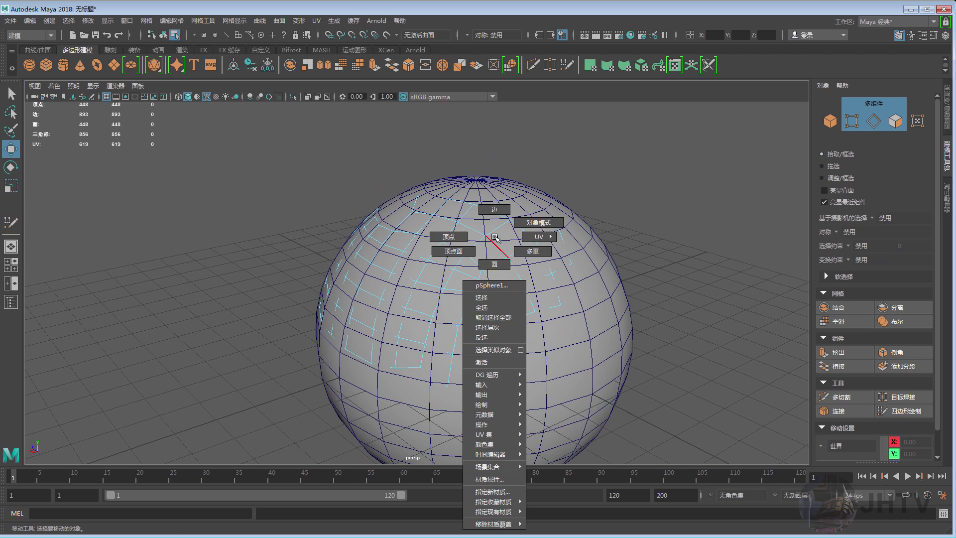
{"action": "left_click", "coordinate": [539, 222]}
{"action": "left_click", "coordinate": [468, 242]}
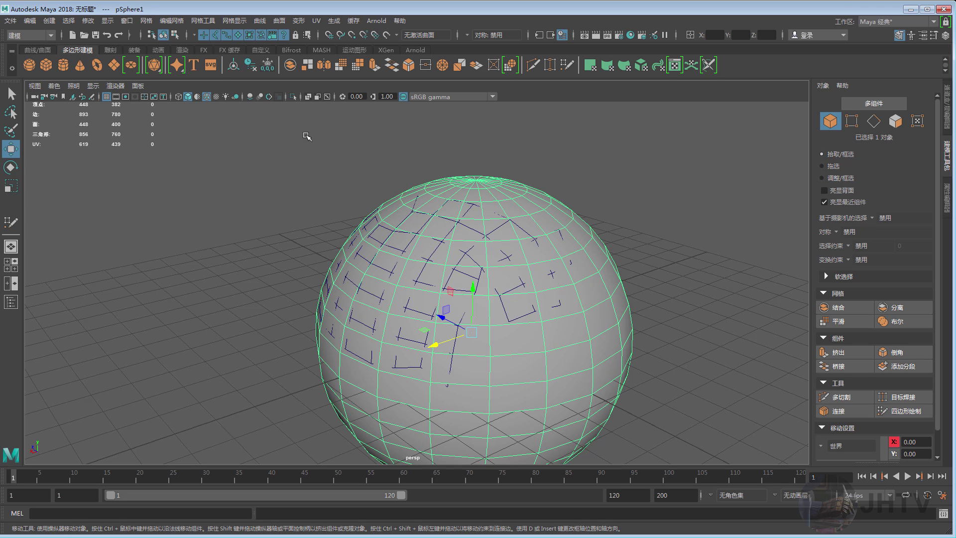
{"action": "key", "text": "Delete"}
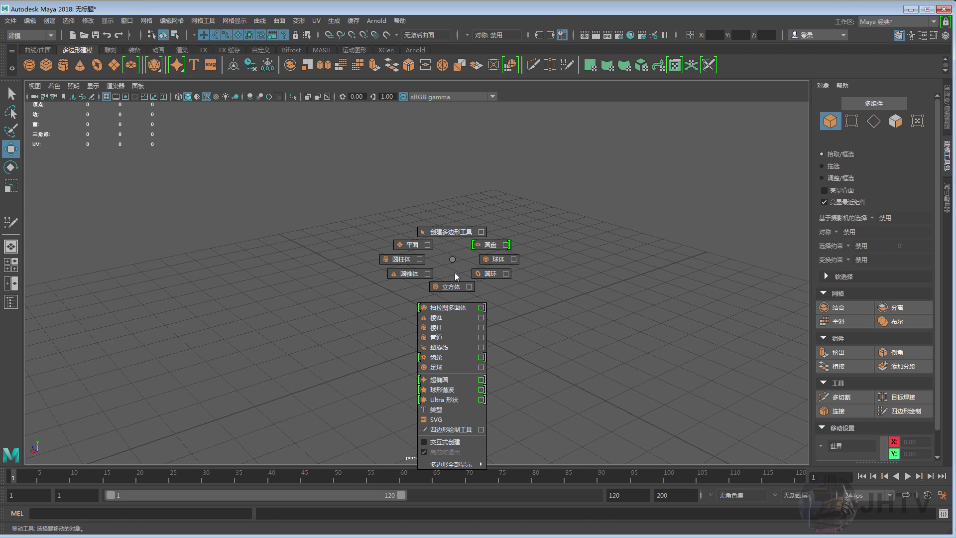
- Create a trial torus at the origin, orbit to inspect its hole, then delete it
{"action": "right_click_drag", "start_coordinate": [453, 260], "coordinate": [486, 269], "text": "shift"}
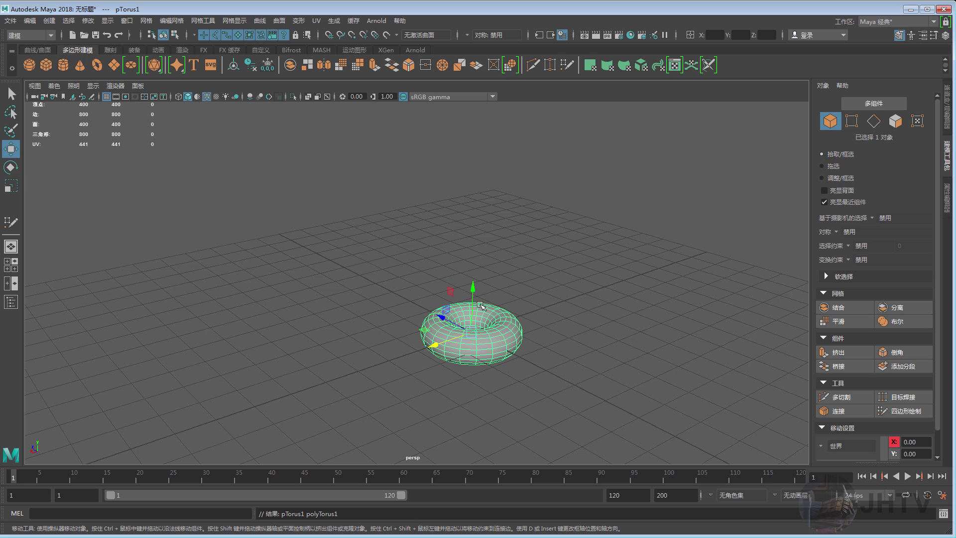
{"action": "scroll", "coordinate": [479, 283], "scroll_direction": "up", "scroll_amount": 3}
{"action": "scroll", "coordinate": [479, 281], "scroll_direction": "up", "scroll_amount": 3}
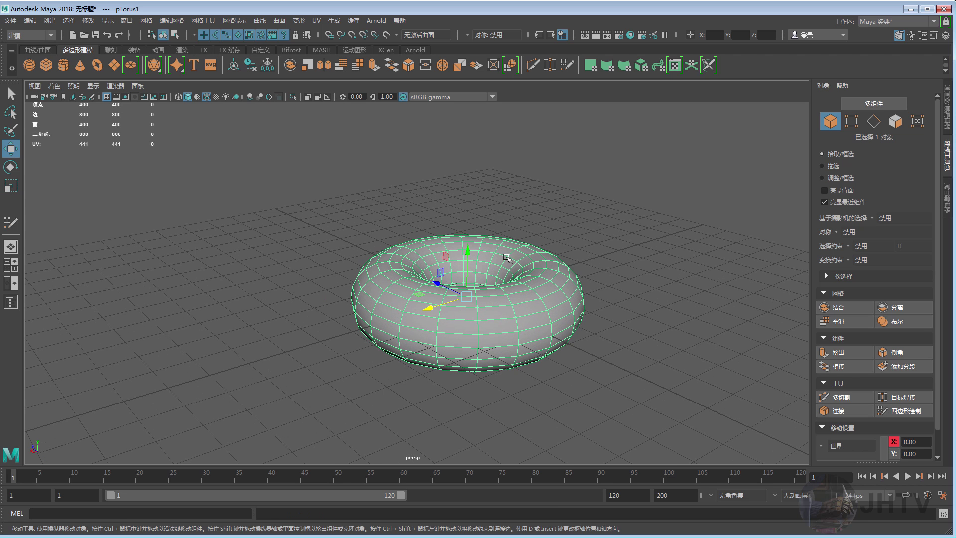
{"action": "right_click_drag", "start_coordinate": [506, 256], "coordinate": [523, 314], "text": "shift"}
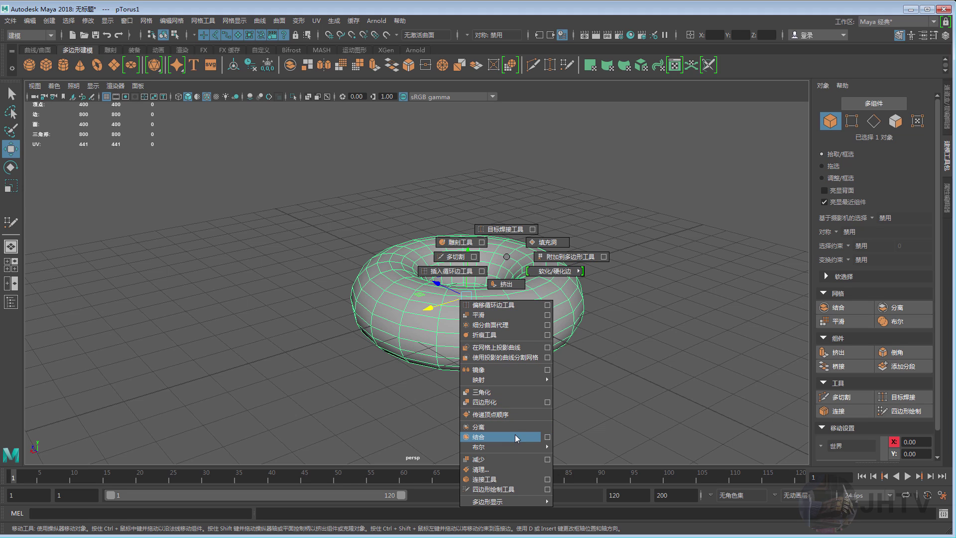
{"action": "mouse_move", "coordinate": [499, 501]}
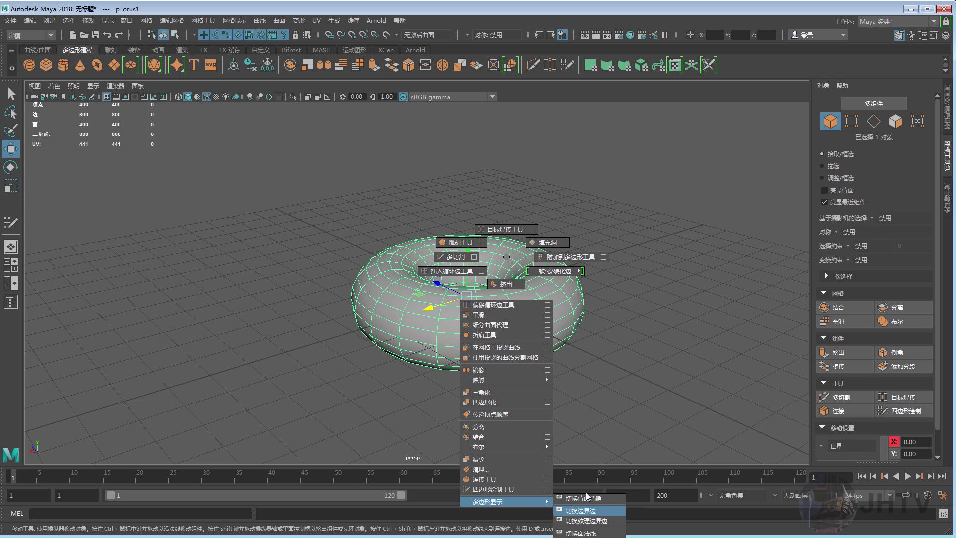
{"action": "right_click_drag", "start_coordinate": [587, 497], "coordinate": [626, 378], "text": "shift"}
{"action": "left_click_drag", "start_coordinate": [626, 378], "coordinate": [525, 342], "text": "alt"}
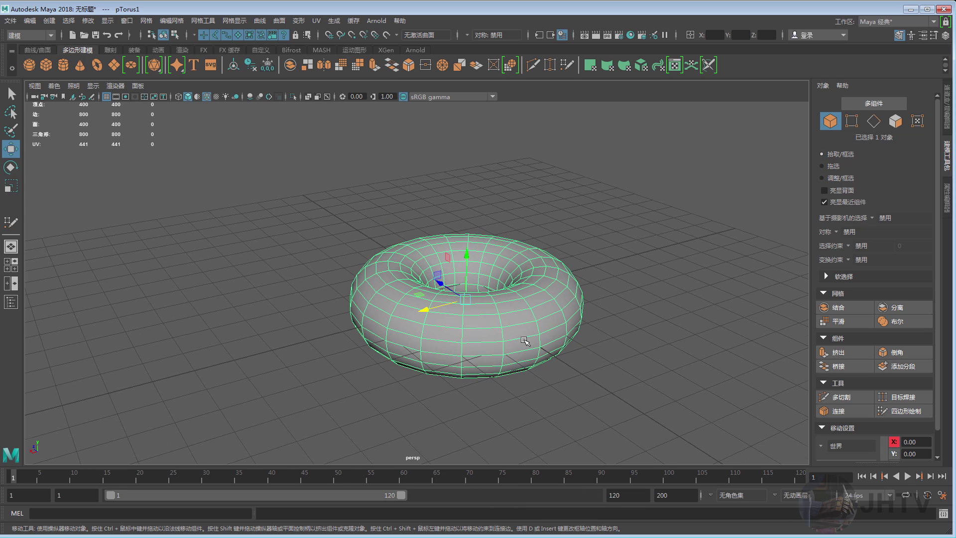
{"action": "key", "text": "Delete"}
- Create a polygon cube and frame it in the view
{"action": "right_click", "coordinate": [439, 271], "text": "shift"}
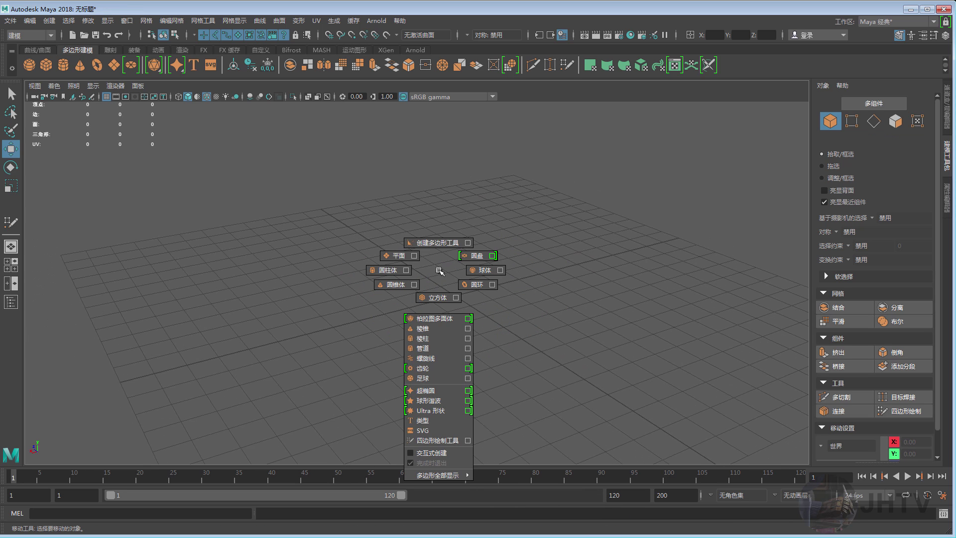
{"action": "left_click", "coordinate": [438, 297]}
{"action": "key", "text": "f"}
{"action": "mouse_move", "coordinate": [551, 207]}
{"action": "left_mouse_down", "text": "alt"}
{"action": "mouse_move", "coordinate": [513, 289]}
{"action": "mouse_move", "coordinate": [535, 301]}
{"action": "left_mouse_up", "text": "alt"}
{"action": "scroll", "coordinate": [521, 296], "scroll_direction": "up", "scroll_amount": 2}
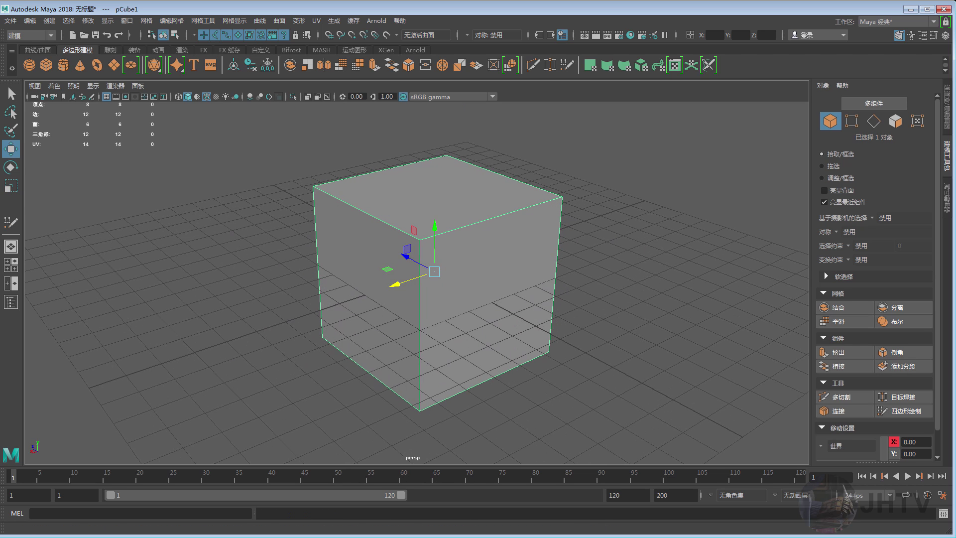
{"action": "left_click_drag", "start_coordinate": [449, 311], "coordinate": [461, 308], "text": "alt"}
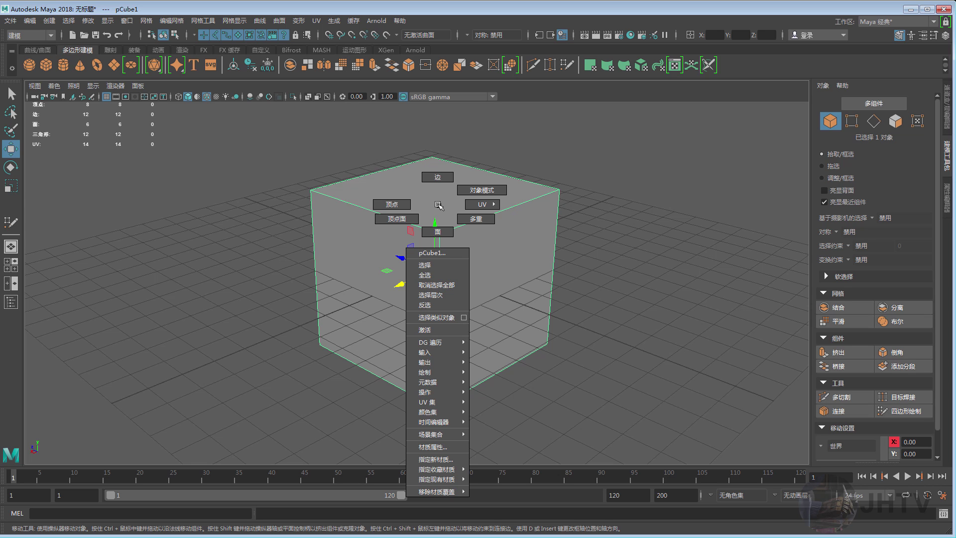
- Delete two of the cube's side faces in face mode to open the box
{"action": "right_click_drag", "start_coordinate": [441, 220], "coordinate": [437, 236]}
{"action": "left_click", "coordinate": [348, 289]}
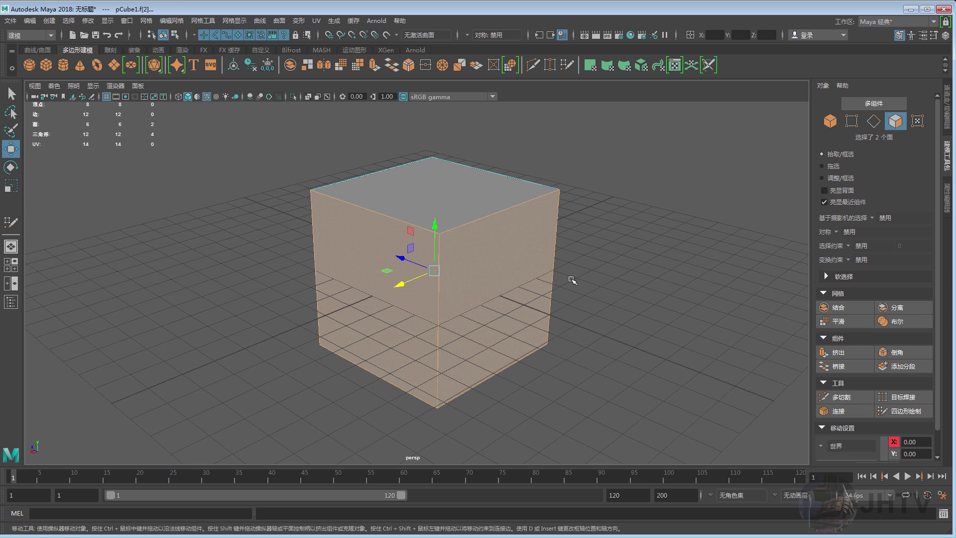
{"action": "key", "text": "Delete"}
{"action": "mouse_move", "coordinate": [572, 278]}
{"action": "left_mouse_down", "text": "alt"}
{"action": "mouse_move", "coordinate": [542, 258]}
{"action": "mouse_move", "coordinate": [392, 260]}
{"action": "mouse_move", "coordinate": [452, 280]}
{"action": "left_mouse_up", "text": "alt"}
- Hide the viewport grid and select the whole cube as an object
{"action": "left_click", "coordinate": [107, 96]}
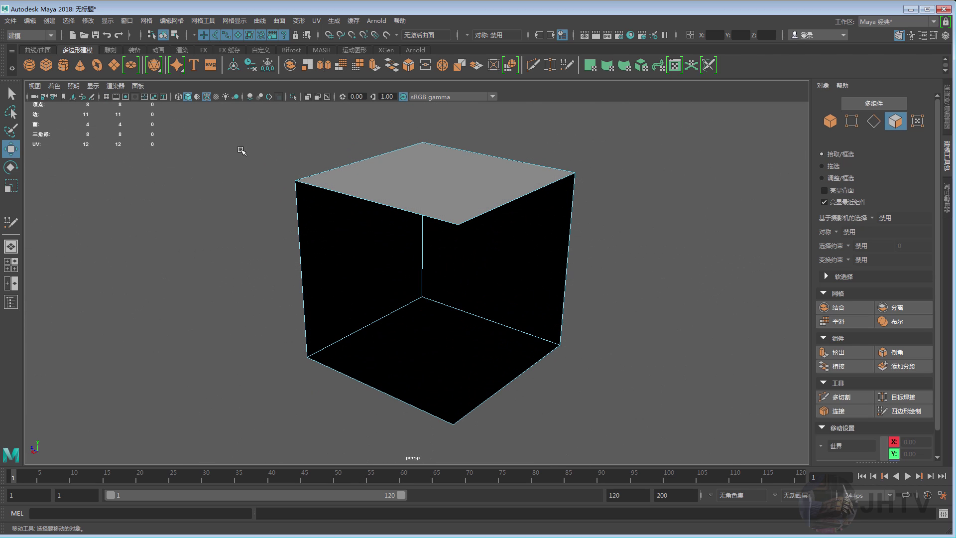
{"action": "left_click_drag", "start_coordinate": [423, 227], "coordinate": [236, 175], "text": "alt"}
{"action": "middle_click_drag", "start_coordinate": [273, 209], "coordinate": [267, 203], "text": "alt"}
{"action": "right_click_drag", "start_coordinate": [426, 169], "coordinate": [463, 152]}
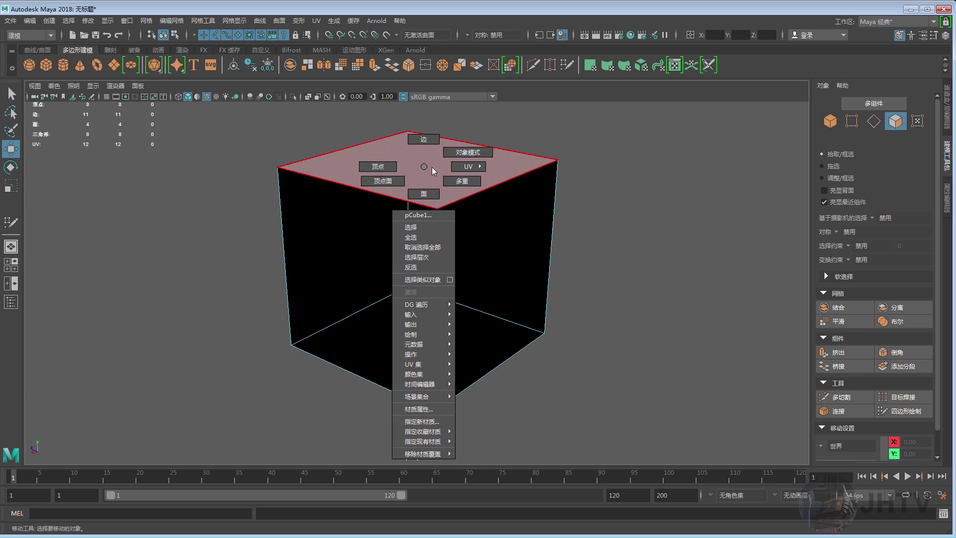
{"action": "right_click_drag", "start_coordinate": [435, 180], "coordinate": [436, 171], "text": "shift"}
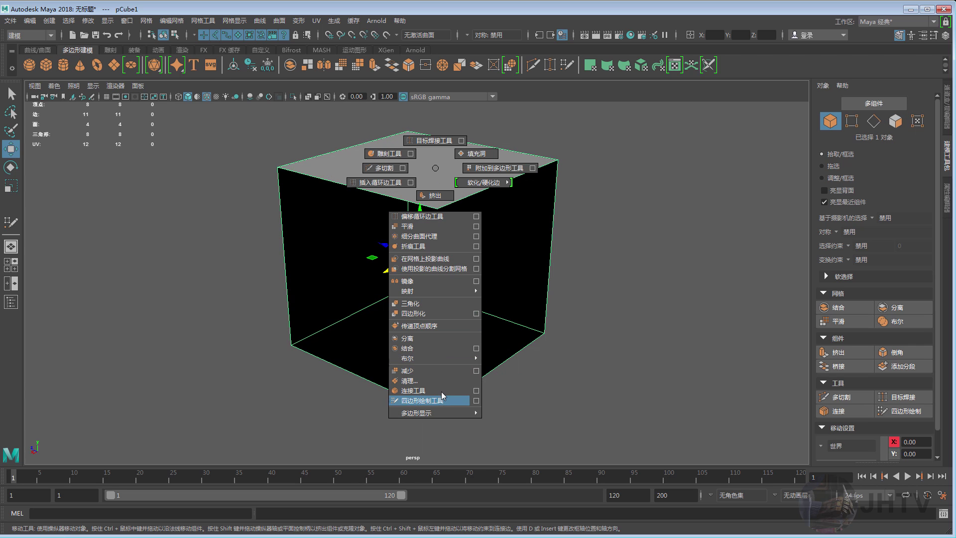
- Orbit around the open cube to inspect its interior and top from several angles
{"action": "mouse_move", "coordinate": [423, 209]}
{"action": "left_mouse_down", "text": "alt"}
{"action": "mouse_move", "coordinate": [465, 228]}
{"action": "mouse_move", "coordinate": [380, 243]}
{"action": "left_mouse_up", "text": "alt"}
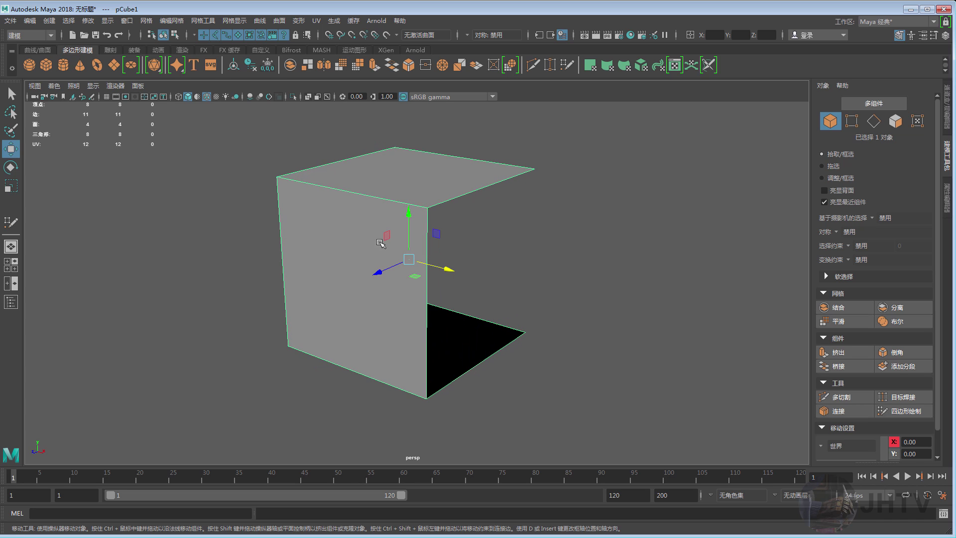
{"action": "mouse_move", "coordinate": [394, 206]}
{"action": "left_mouse_down", "text": "alt"}
{"action": "mouse_move", "coordinate": [423, 240]}
{"action": "mouse_move", "coordinate": [327, 189]}
{"action": "left_mouse_up", "text": "alt"}
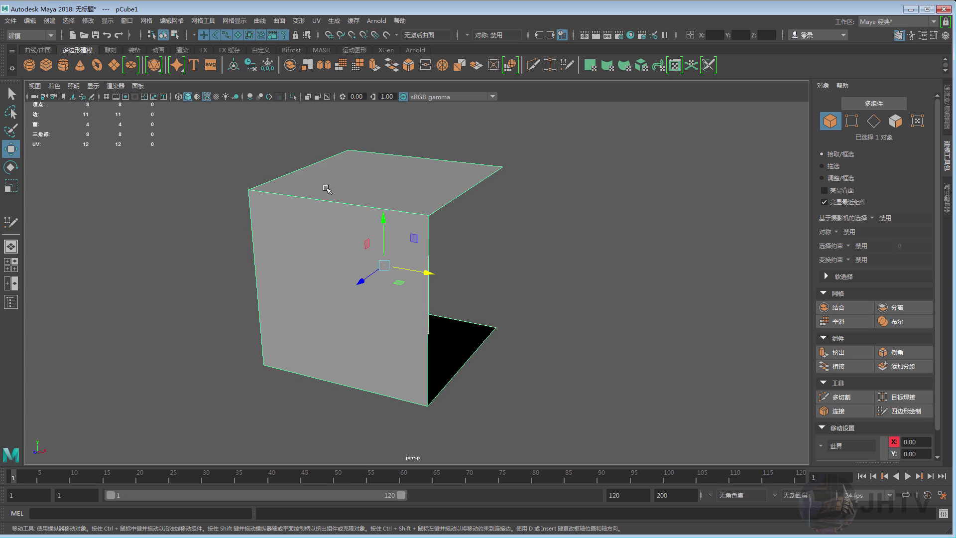
{"action": "middle_click_drag", "start_coordinate": [347, 195], "coordinate": [286, 222], "text": "alt"}
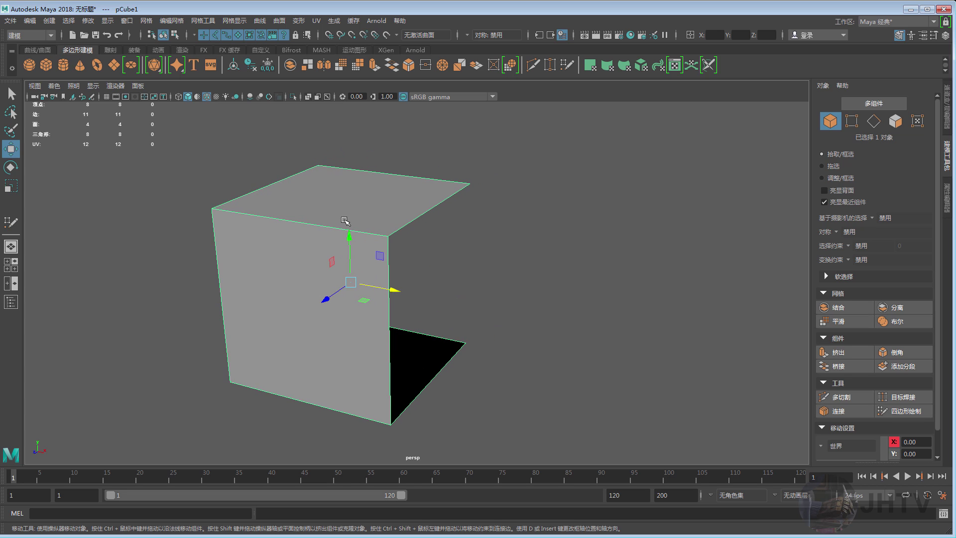
{"action": "left_click_drag", "start_coordinate": [346, 221], "coordinate": [360, 196], "text": "alt"}
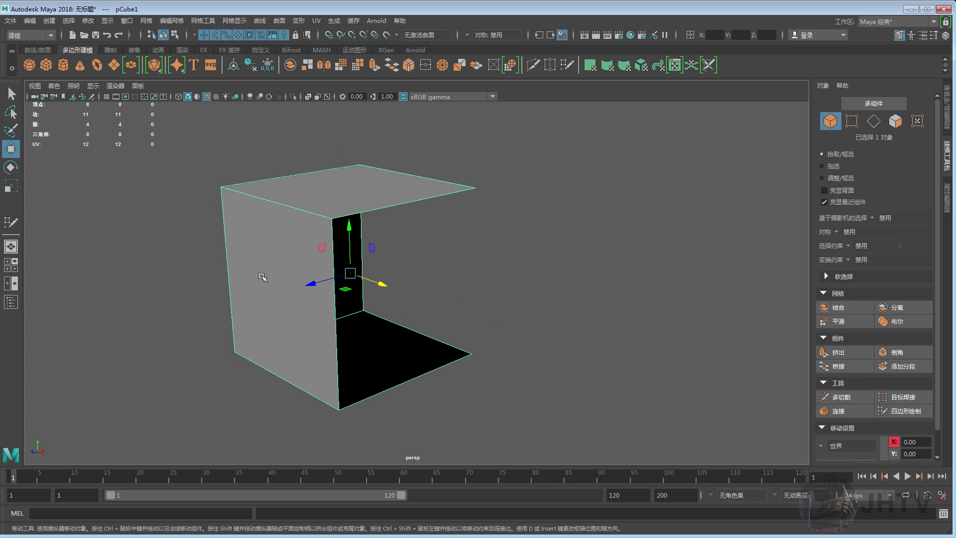
{"action": "mouse_move", "coordinate": [261, 276]}
{"action": "left_mouse_down", "text": "alt"}
{"action": "mouse_move", "coordinate": [347, 278]}
{"action": "mouse_move", "coordinate": [357, 241]}
{"action": "left_mouse_up", "text": "alt"}
{"action": "mouse_move", "coordinate": [441, 219]}
{"action": "left_mouse_down", "text": "alt"}
{"action": "mouse_move", "coordinate": [370, 217]}
{"action": "mouse_move", "coordinate": [394, 193]}
{"action": "mouse_move", "coordinate": [405, 223]}
{"action": "mouse_move", "coordinate": [348, 211]}
{"action": "mouse_move", "coordinate": [487, 213]}
{"action": "mouse_move", "coordinate": [402, 222]}
{"action": "mouse_move", "coordinate": [473, 214]}
{"action": "mouse_move", "coordinate": [427, 216]}
{"action": "mouse_move", "coordinate": [437, 222]}
{"action": "mouse_move", "coordinate": [325, 170]}
{"action": "left_mouse_up", "text": "alt"}
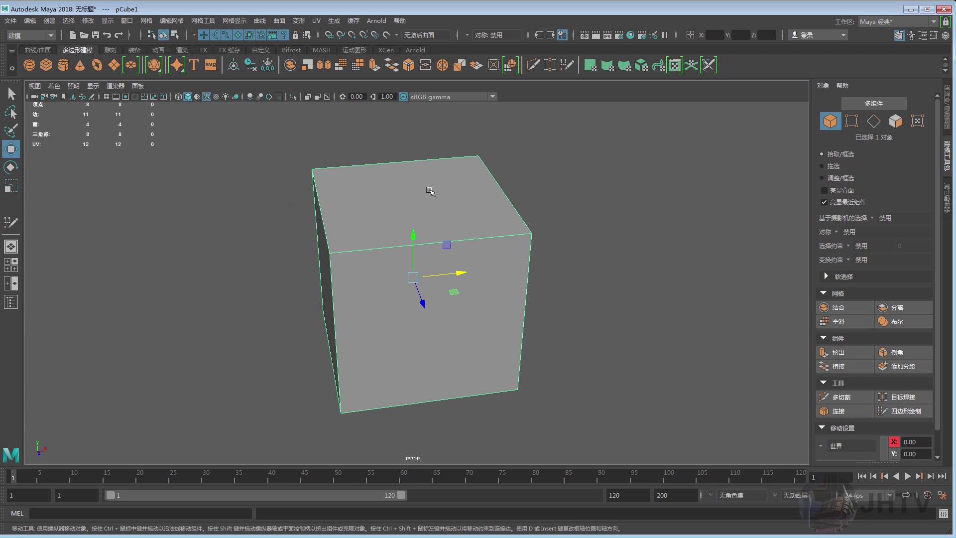
{"action": "left_click_drag", "start_coordinate": [430, 190], "coordinate": [378, 156], "text": "alt"}
{"action": "mouse_move", "coordinate": [522, 178]}
{"action": "left_mouse_down", "text": "alt"}
{"action": "mouse_move", "coordinate": [341, 214]}
{"action": "mouse_move", "coordinate": [304, 281]}
{"action": "left_mouse_up", "text": "alt"}
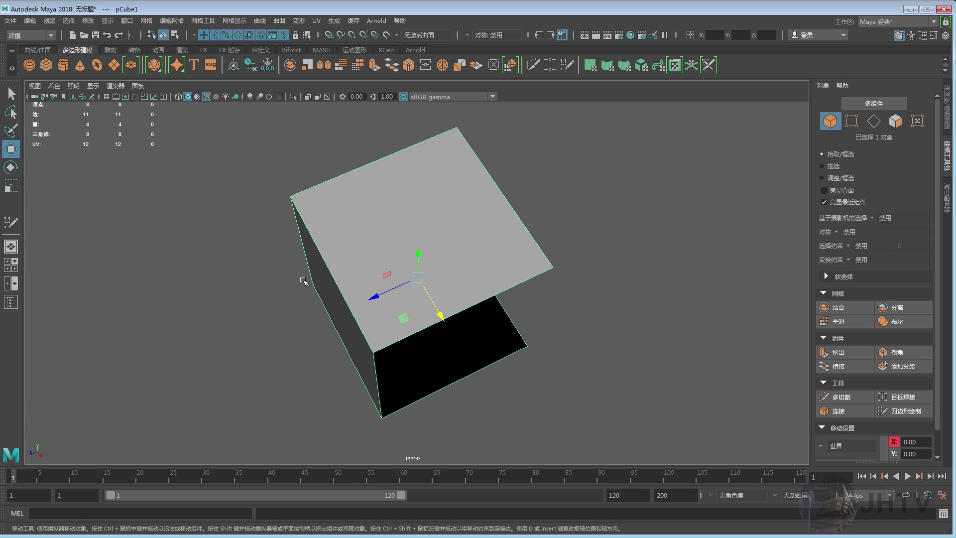
{"action": "mouse_move", "coordinate": [343, 225]}
{"action": "left_mouse_down", "text": "alt"}
{"action": "mouse_move", "coordinate": [416, 199]}
{"action": "mouse_move", "coordinate": [320, 181]}
{"action": "mouse_move", "coordinate": [387, 215]}
{"action": "mouse_move", "coordinate": [468, 217]}
{"action": "left_mouse_up", "text": "alt"}
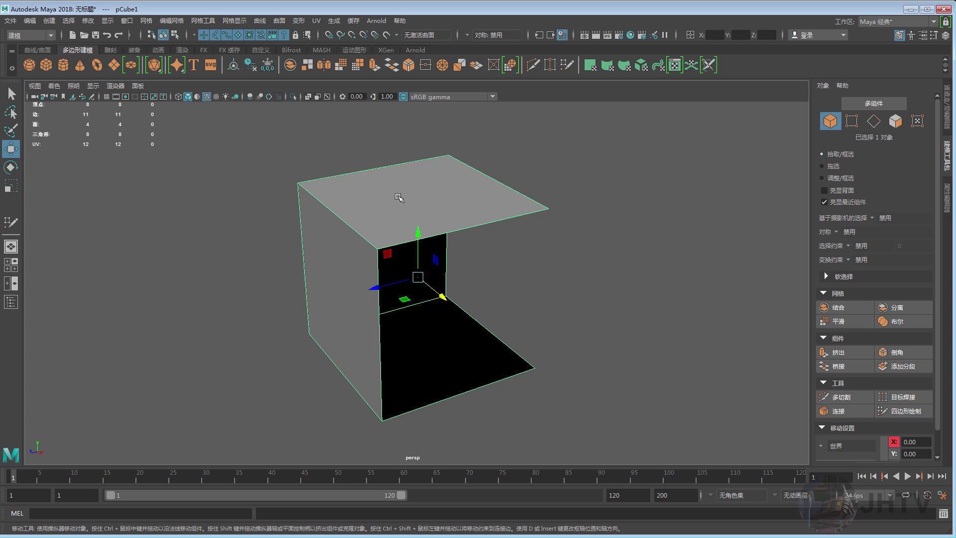
- Toggle face normals on through Polygon Display in the marking menu
{"action": "right_click_drag", "start_coordinate": [399, 196], "coordinate": [482, 444], "text": "shift"}
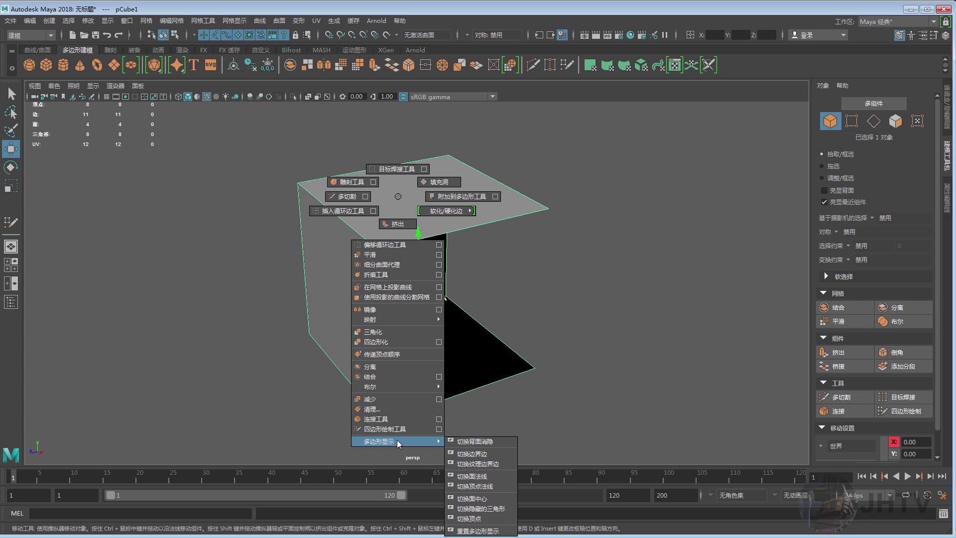
{"action": "right_click_drag", "start_coordinate": [482, 445], "coordinate": [478, 476], "text": "shift"}
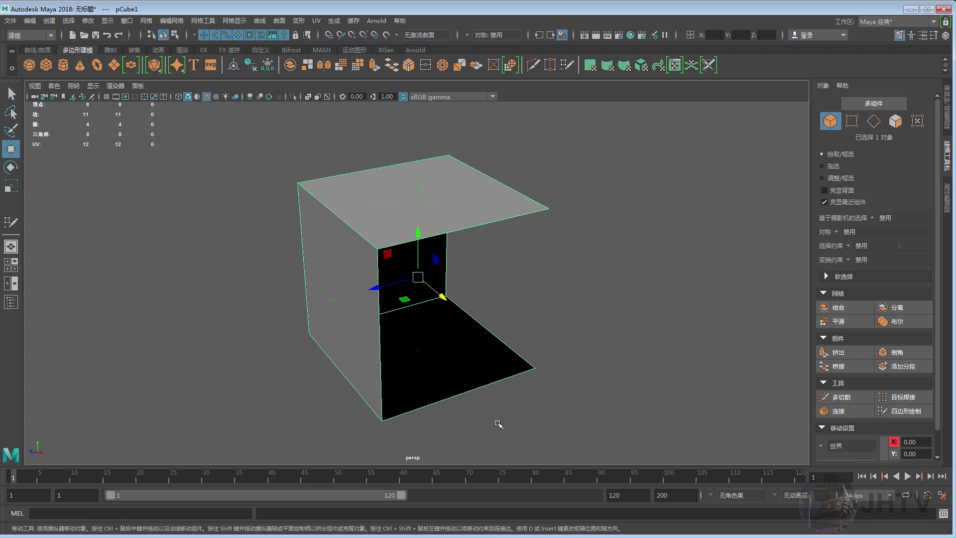
{"action": "left_click_drag", "start_coordinate": [497, 420], "coordinate": [382, 167], "text": "alt"}
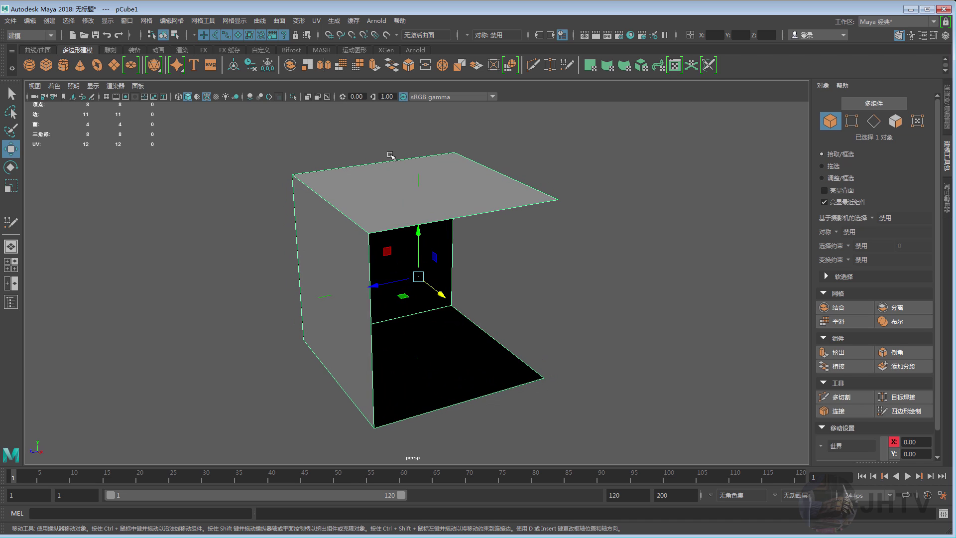
- Set the normals display size to 2.63 from the torn-off Display > Polygons menu
{"action": "left_click", "coordinate": [113, 25]}
{"action": "mouse_move", "coordinate": [194, 148]}
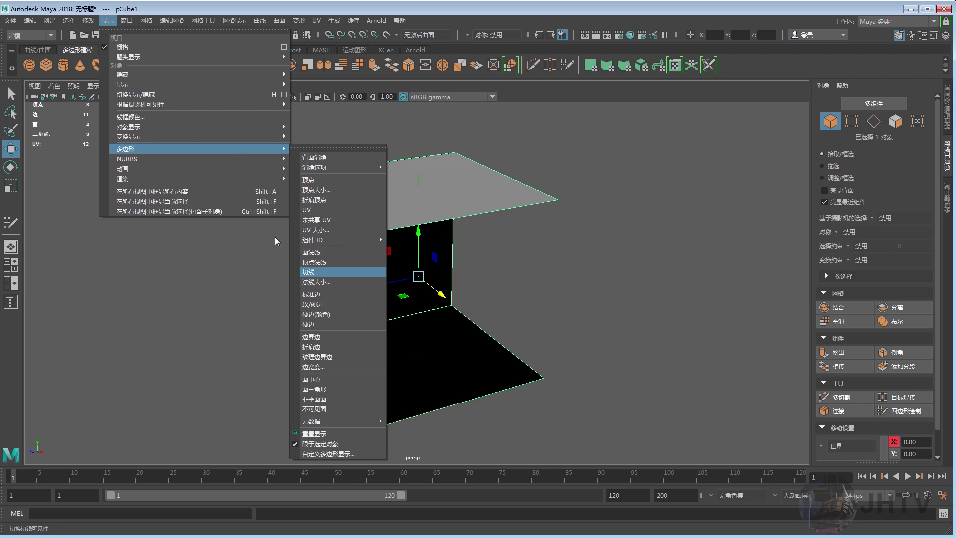
{"action": "left_click", "coordinate": [318, 149]}
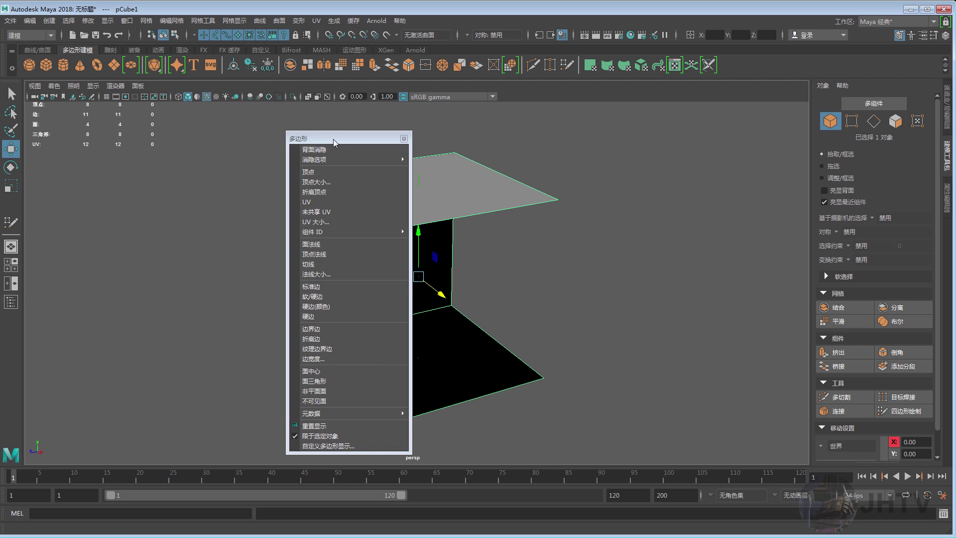
{"action": "left_click_drag", "start_coordinate": [333, 139], "coordinate": [251, 113]}
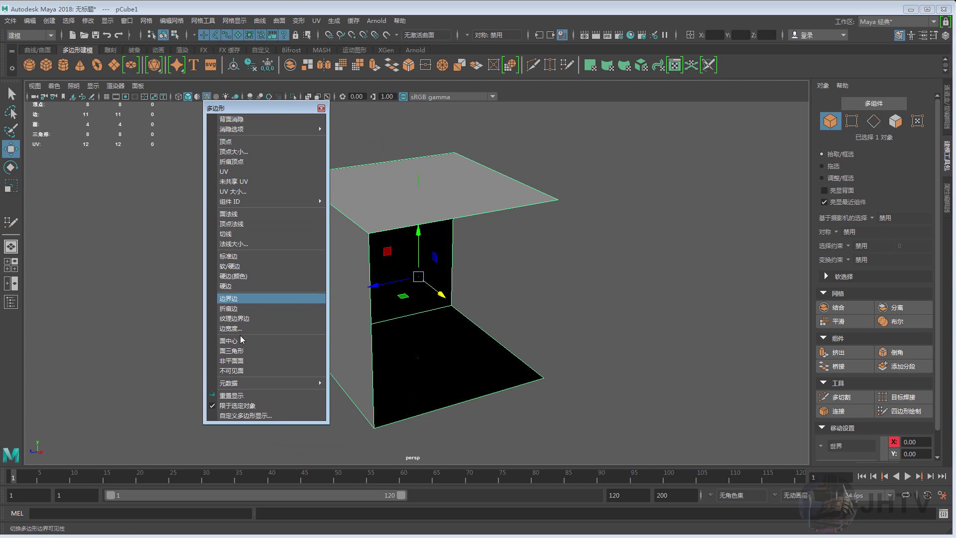
{"action": "left_click", "coordinate": [246, 244]}
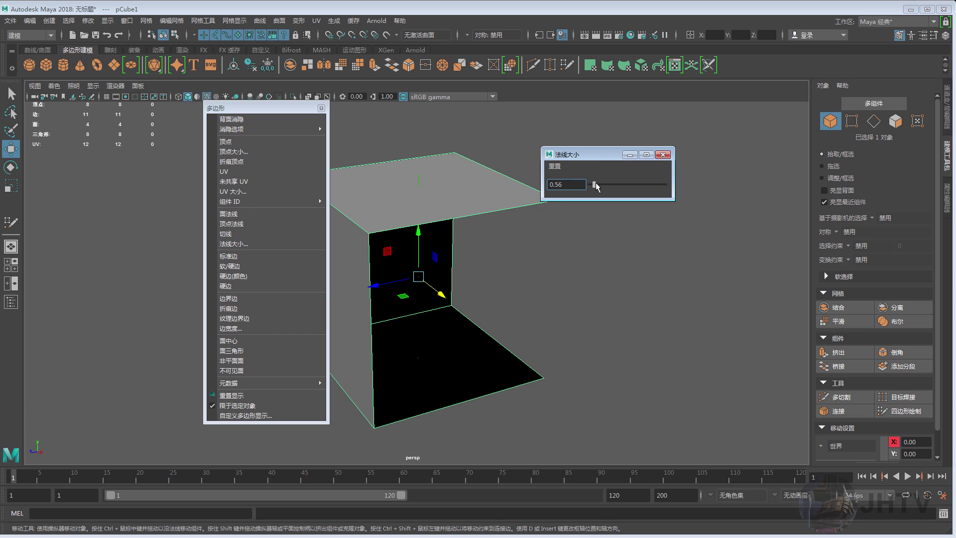
{"action": "left_click", "coordinate": [664, 154]}
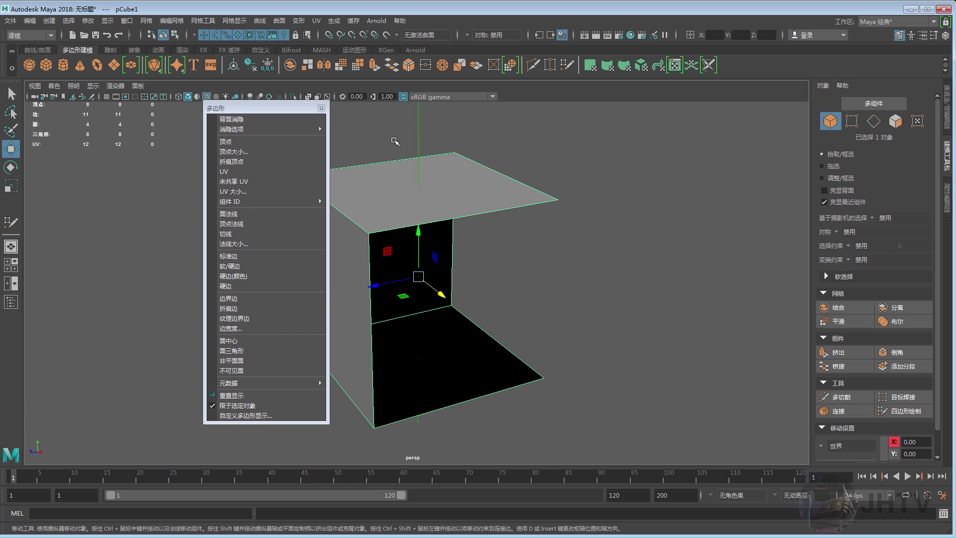
{"action": "left_click", "coordinate": [323, 112]}
{"action": "mouse_move", "coordinate": [401, 209]}
{"action": "left_mouse_down", "text": "alt"}
{"action": "mouse_move", "coordinate": [413, 243]}
{"action": "mouse_move", "coordinate": [401, 230]}
{"action": "left_mouse_up", "text": "alt"}
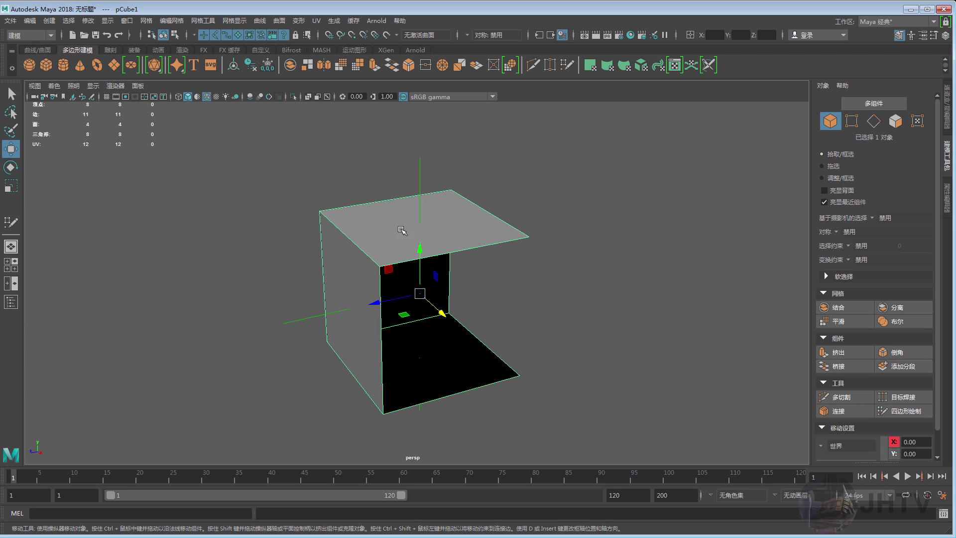
{"action": "mouse_move", "coordinate": [405, 186]}
{"action": "left_mouse_down", "text": "alt"}
{"action": "mouse_move", "coordinate": [330, 178]}
{"action": "mouse_move", "coordinate": [316, 199]}
{"action": "mouse_move", "coordinate": [339, 199]}
{"action": "left_mouse_up", "text": "alt"}
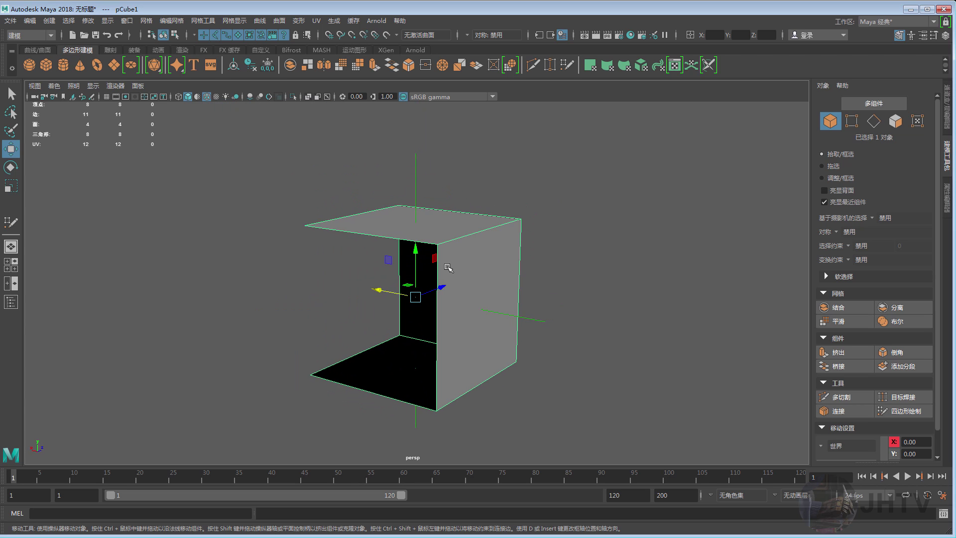
{"action": "mouse_move", "coordinate": [459, 240]}
{"action": "left_mouse_down", "text": "alt"}
{"action": "mouse_move", "coordinate": [448, 234]}
{"action": "mouse_move", "coordinate": [504, 309]}
{"action": "mouse_move", "coordinate": [526, 284]}
{"action": "left_mouse_up", "text": "alt"}
{"action": "left_click_drag", "start_coordinate": [360, 267], "coordinate": [352, 315], "text": "alt"}
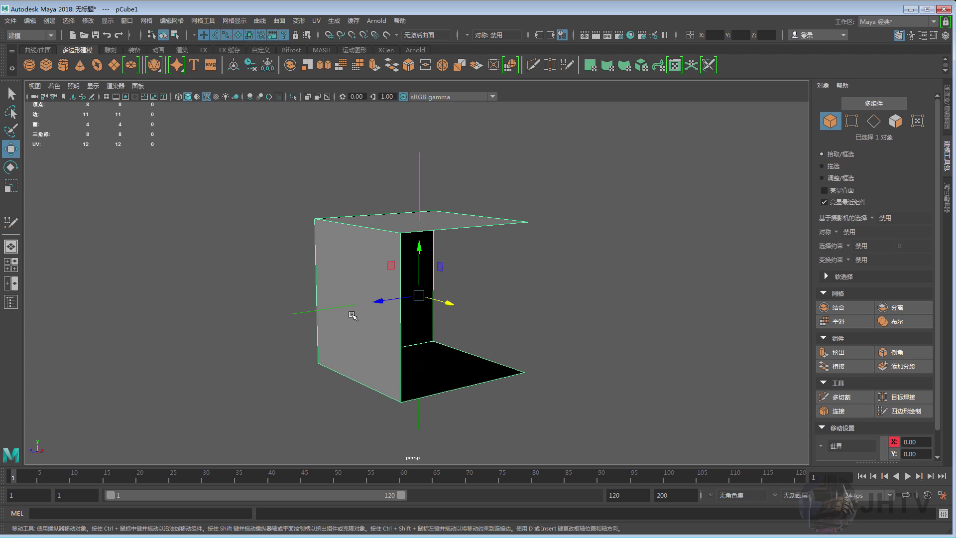
{"action": "left_click_drag", "start_coordinate": [411, 187], "coordinate": [427, 258], "text": "alt"}
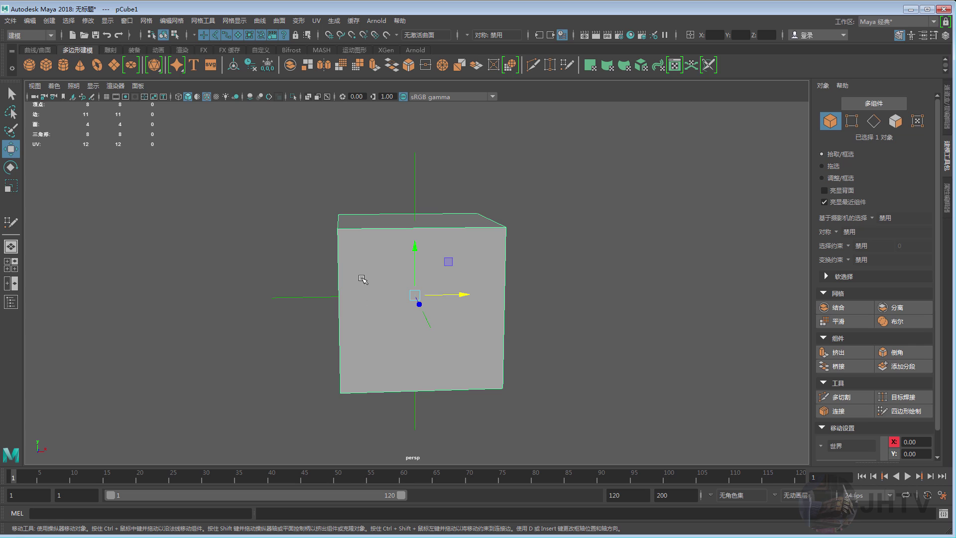
{"action": "left_click_drag", "start_coordinate": [362, 279], "coordinate": [438, 226], "text": "alt"}
{"action": "mouse_move", "coordinate": [438, 226]}
{"action": "right_mouse_down"}
{"action": "mouse_move", "coordinate": [485, 210]}
{"action": "mouse_move", "coordinate": [521, 242]}
{"action": "right_mouse_up"}
{"action": "left_click", "coordinate": [432, 221]}
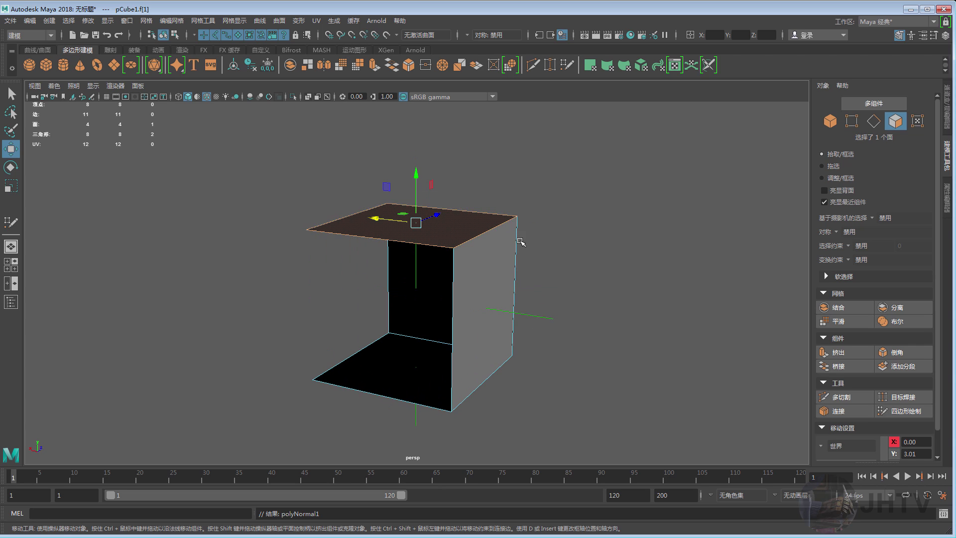
{"action": "left_click", "coordinate": [548, 230]}
{"action": "mouse_move", "coordinate": [548, 231]}
{"action": "left_mouse_down", "text": "alt"}
{"action": "mouse_move", "coordinate": [373, 280]}
{"action": "mouse_move", "coordinate": [326, 241]}
{"action": "mouse_move", "coordinate": [381, 257]}
{"action": "left_mouse_up", "text": "alt"}
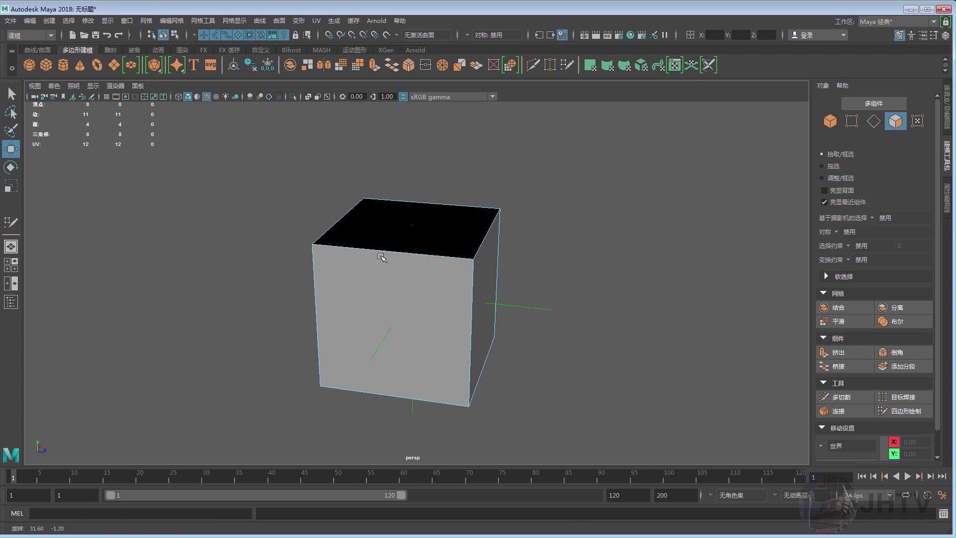
{"action": "mouse_move", "coordinate": [443, 218]}
{"action": "left_mouse_down", "text": "alt"}
{"action": "mouse_move", "coordinate": [365, 249]}
{"action": "mouse_move", "coordinate": [384, 284]}
{"action": "mouse_move", "coordinate": [387, 229]}
{"action": "left_mouse_up", "text": "alt"}
{"action": "left_click_drag", "start_coordinate": [450, 261], "coordinate": [441, 289], "text": "alt"}
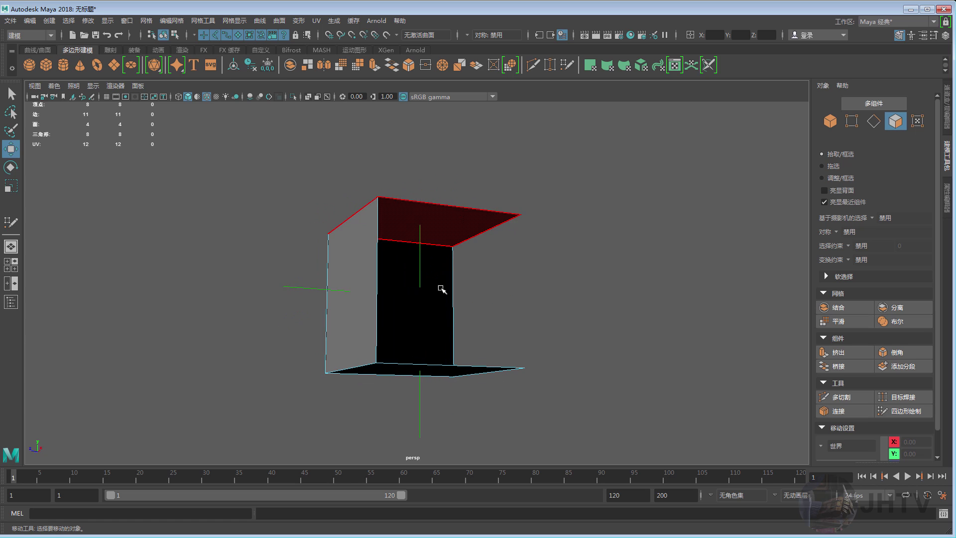
{"action": "mouse_move", "coordinate": [403, 260]}
{"action": "left_mouse_down", "text": "alt"}
{"action": "mouse_move", "coordinate": [395, 267]}
{"action": "mouse_move", "coordinate": [386, 245]}
{"action": "left_mouse_up", "text": "alt"}
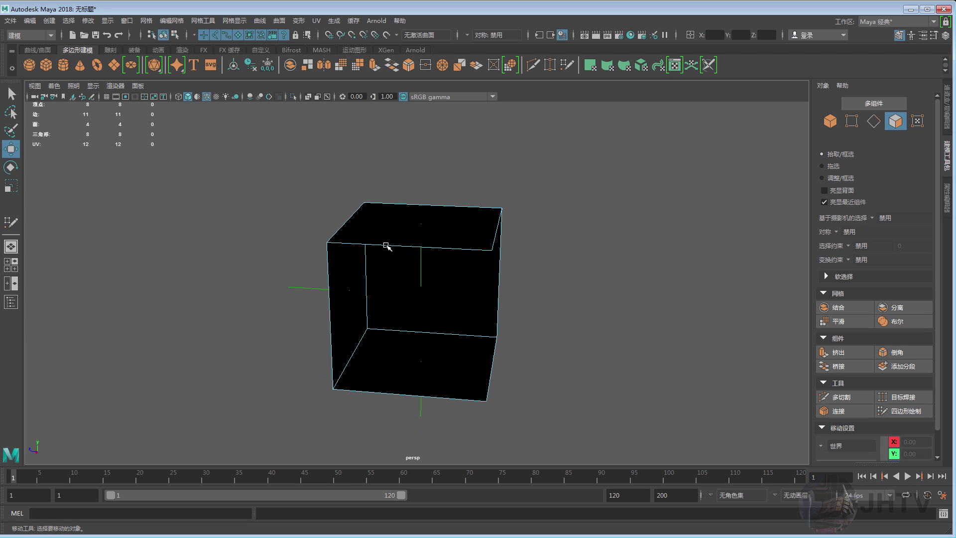
{"action": "mouse_move", "coordinate": [476, 242]}
{"action": "left_mouse_down", "text": "alt"}
{"action": "mouse_move", "coordinate": [390, 252]}
{"action": "mouse_move", "coordinate": [363, 266]}
{"action": "left_mouse_up", "text": "alt"}
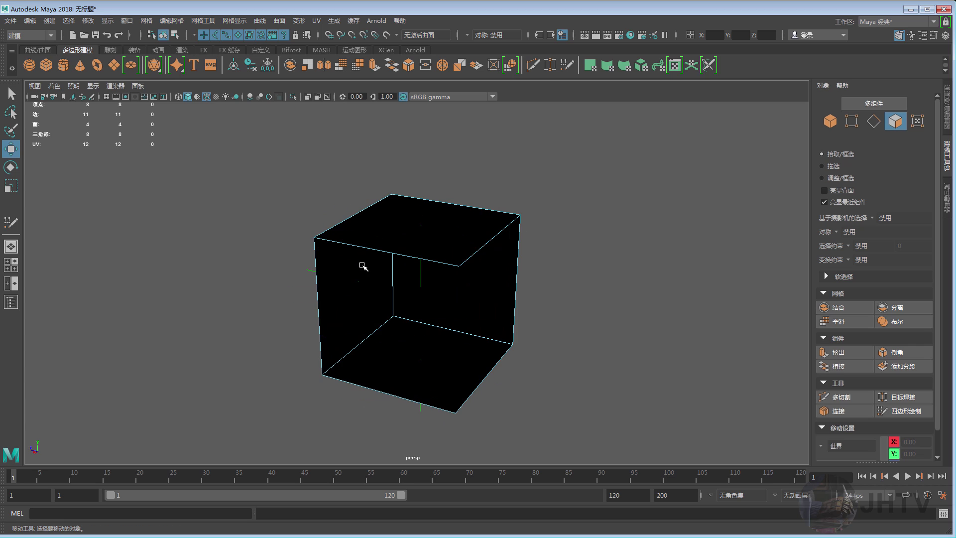
{"action": "left_click", "coordinate": [423, 239]}
{"action": "left_click_drag", "start_coordinate": [420, 226], "coordinate": [427, 239], "text": "alt"}
{"action": "right_click_drag", "start_coordinate": [432, 223], "coordinate": [523, 255], "text": "shift"}
{"action": "mouse_move", "coordinate": [540, 249]}
{"action": "left_mouse_down", "text": "alt"}
{"action": "mouse_move", "coordinate": [455, 239]}
{"action": "mouse_move", "coordinate": [552, 246]}
{"action": "mouse_move", "coordinate": [439, 219]}
{"action": "left_mouse_up", "text": "alt"}
{"action": "right_click_drag", "start_coordinate": [436, 215], "coordinate": [485, 214]}
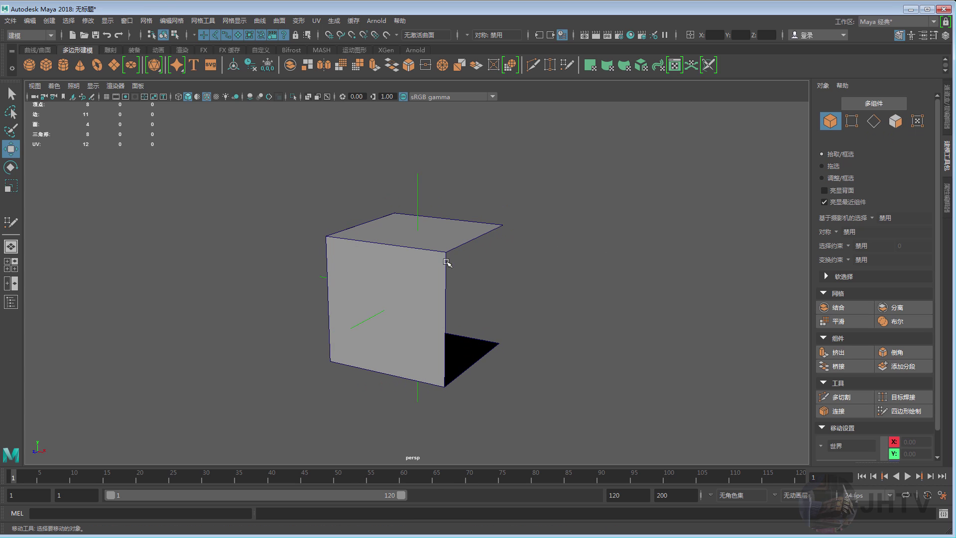
- Select the cube, hide its face normals and turn on backface culling
{"action": "left_click", "coordinate": [429, 255]}
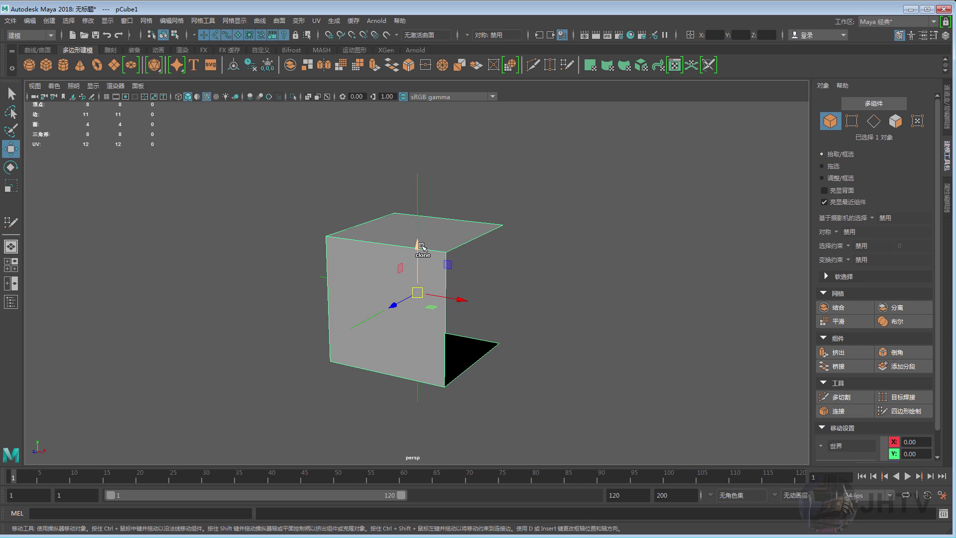
{"action": "right_click_drag", "start_coordinate": [424, 246], "coordinate": [424, 492], "text": "shift"}
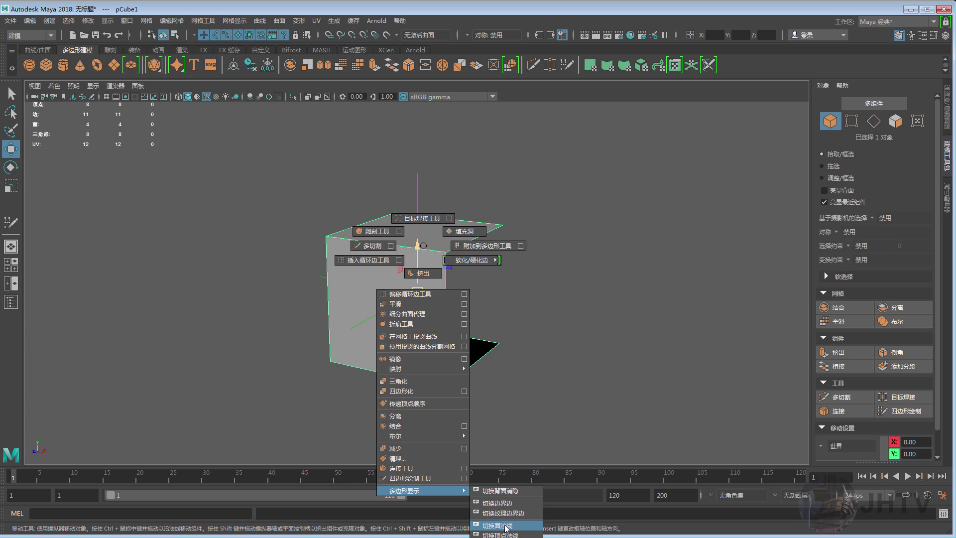
{"action": "right_click_drag", "start_coordinate": [506, 527], "coordinate": [380, 290]}
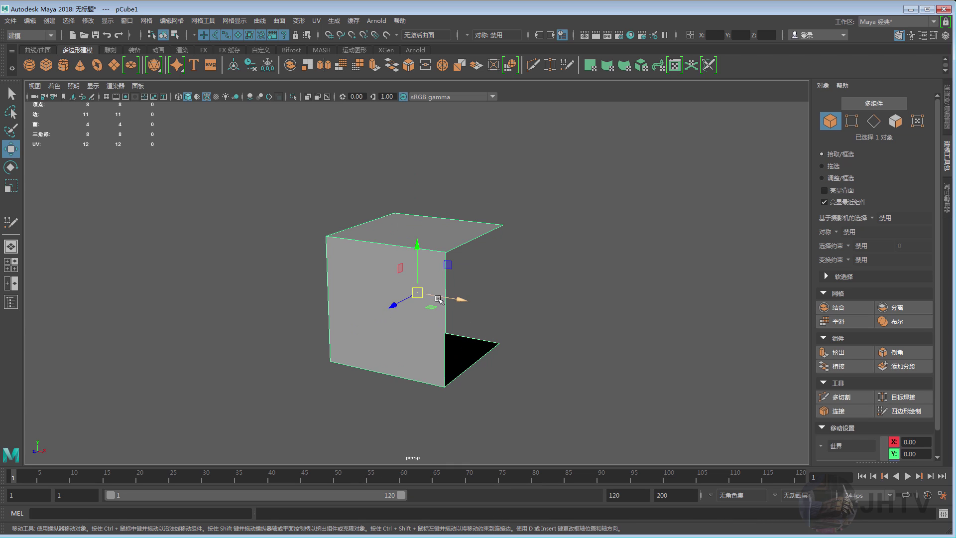
{"action": "left_click_drag", "start_coordinate": [438, 298], "coordinate": [405, 251], "text": "alt"}
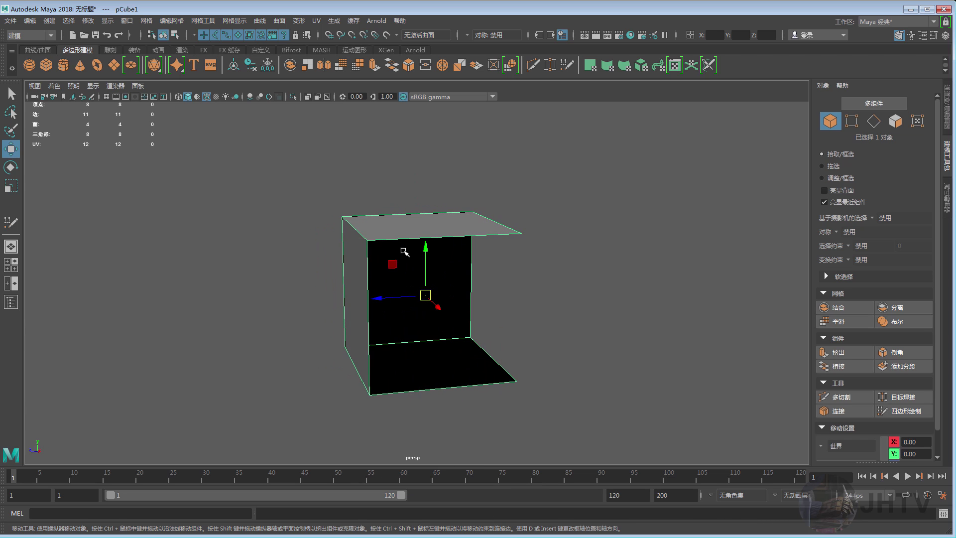
{"action": "right_click_drag", "start_coordinate": [404, 252], "coordinate": [492, 504], "text": "shift"}
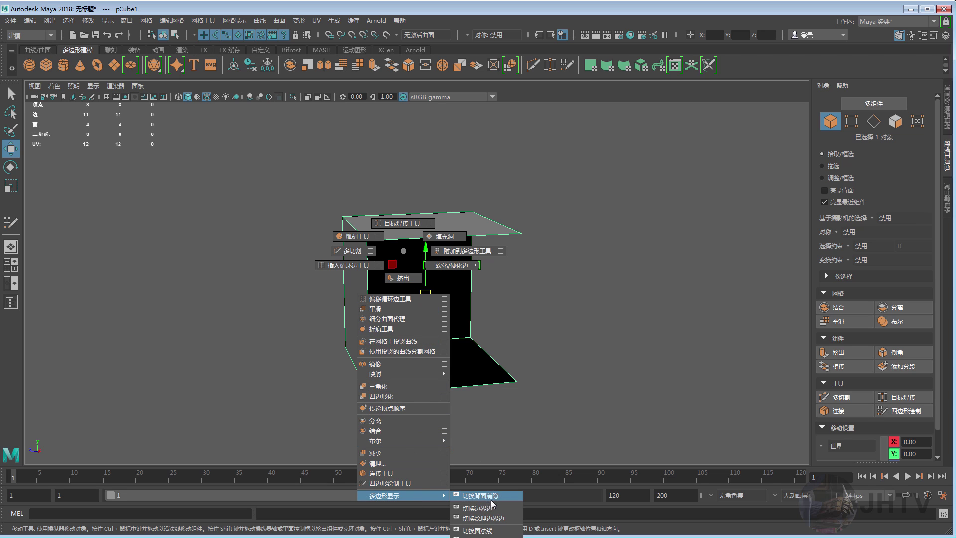
{"action": "right_click_drag", "start_coordinate": [484, 501], "coordinate": [485, 500], "text": "shift"}
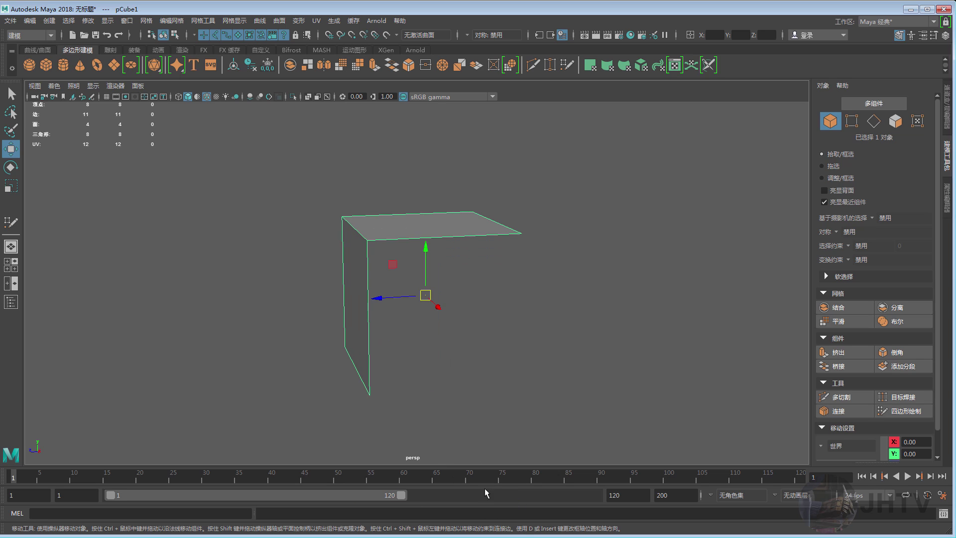
- Orbit around the culled cube from several angles, then deselect it
{"action": "mouse_move", "coordinate": [478, 314]}
{"action": "left_mouse_down", "text": "alt"}
{"action": "mouse_move", "coordinate": [487, 336]}
{"action": "mouse_move", "coordinate": [453, 294]}
{"action": "mouse_move", "coordinate": [497, 352]}
{"action": "mouse_move", "coordinate": [440, 242]}
{"action": "mouse_move", "coordinate": [504, 231]}
{"action": "mouse_move", "coordinate": [405, 291]}
{"action": "mouse_move", "coordinate": [324, 293]}
{"action": "mouse_move", "coordinate": [388, 260]}
{"action": "left_mouse_up", "text": "alt"}
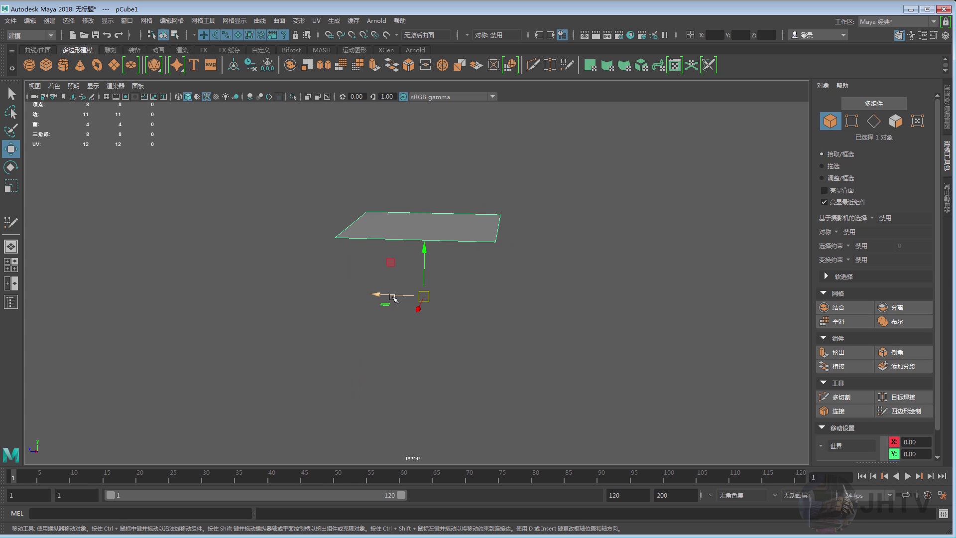
{"action": "mouse_move", "coordinate": [393, 297]}
{"action": "left_mouse_down", "text": "alt"}
{"action": "mouse_move", "coordinate": [453, 286]}
{"action": "mouse_move", "coordinate": [353, 284]}
{"action": "mouse_move", "coordinate": [399, 309]}
{"action": "mouse_move", "coordinate": [470, 265]}
{"action": "mouse_move", "coordinate": [466, 359]}
{"action": "mouse_move", "coordinate": [547, 345]}
{"action": "mouse_move", "coordinate": [500, 335]}
{"action": "mouse_move", "coordinate": [528, 310]}
{"action": "left_mouse_up", "text": "alt"}
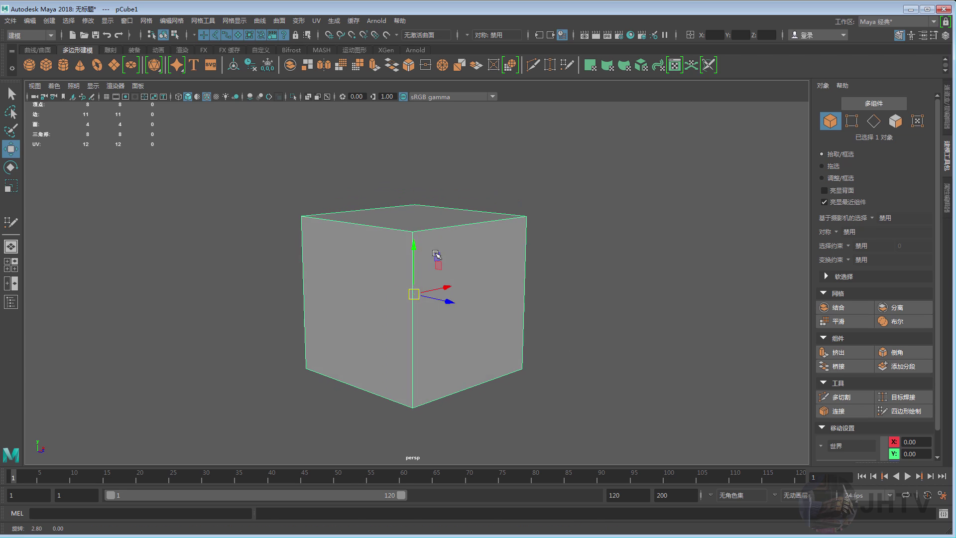
{"action": "mouse_move", "coordinate": [458, 254]}
{"action": "left_mouse_down", "text": "alt"}
{"action": "mouse_move", "coordinate": [509, 250]}
{"action": "mouse_move", "coordinate": [513, 299]}
{"action": "mouse_move", "coordinate": [500, 302]}
{"action": "left_mouse_up", "text": "alt"}
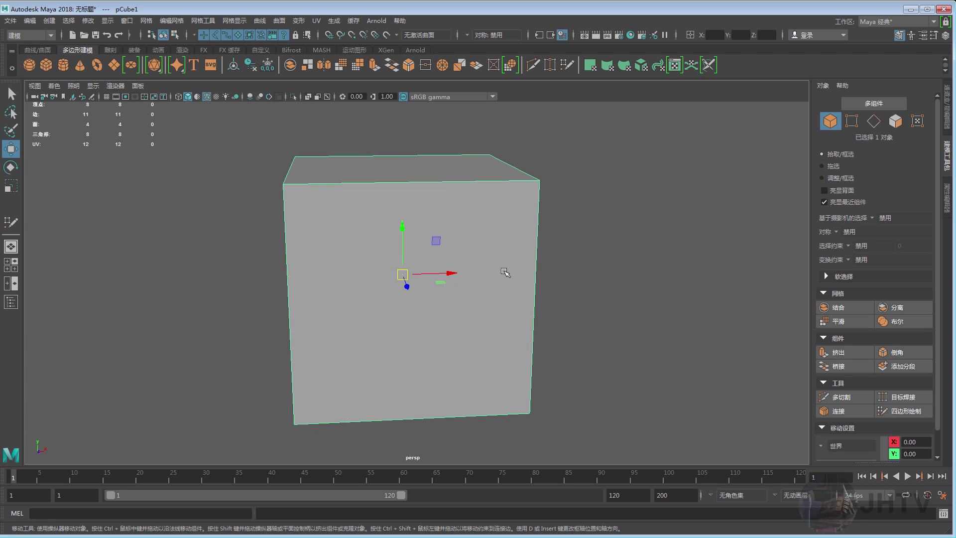
{"action": "mouse_move", "coordinate": [425, 231]}
{"action": "left_mouse_down", "text": "alt"}
{"action": "mouse_move", "coordinate": [465, 183]}
{"action": "mouse_move", "coordinate": [391, 210]}
{"action": "left_mouse_up", "text": "alt"}
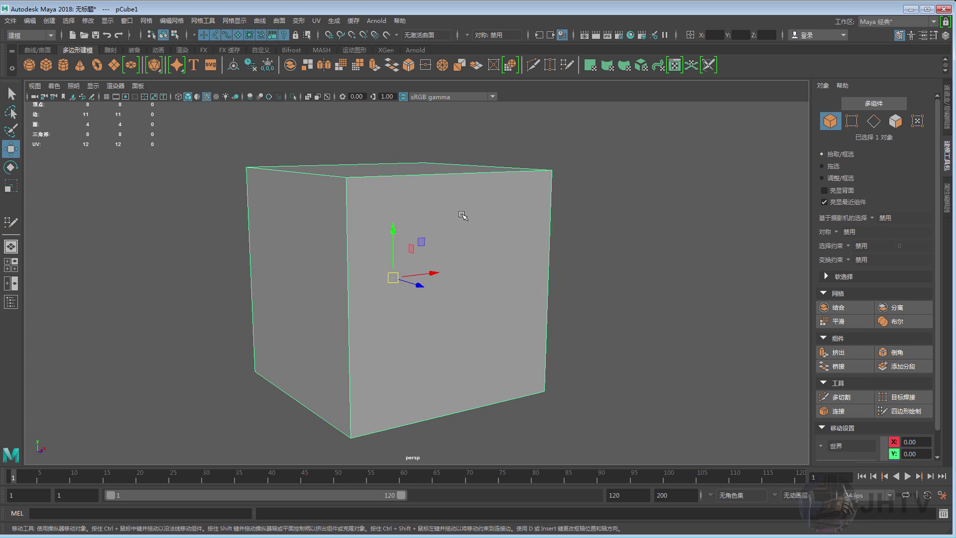
{"action": "mouse_move", "coordinate": [462, 215]}
{"action": "left_mouse_down", "text": "alt"}
{"action": "mouse_move", "coordinate": [474, 245]}
{"action": "mouse_move", "coordinate": [321, 252]}
{"action": "left_mouse_up", "text": "alt"}
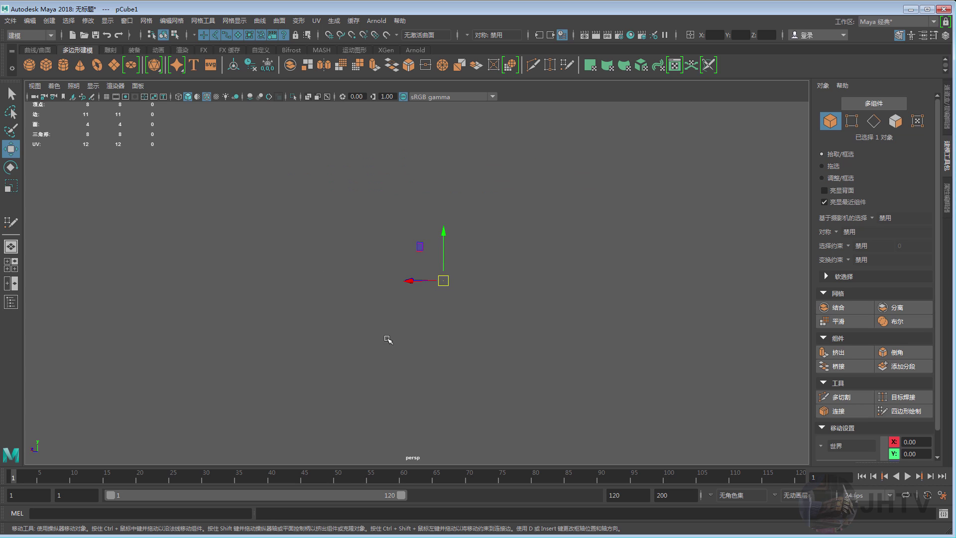
{"action": "mouse_move", "coordinate": [354, 259]}
{"action": "left_mouse_down", "text": "alt"}
{"action": "mouse_move", "coordinate": [339, 268]}
{"action": "mouse_move", "coordinate": [318, 224]}
{"action": "mouse_move", "coordinate": [384, 292]}
{"action": "mouse_move", "coordinate": [356, 296]}
{"action": "mouse_move", "coordinate": [572, 306]}
{"action": "left_mouse_up", "text": "alt"}
{"action": "left_click", "coordinate": [656, 260]}
- Create a polygon sphere and position it under the open cube
{"action": "right_click_drag", "start_coordinate": [639, 236], "coordinate": [672, 245], "text": "shift"}
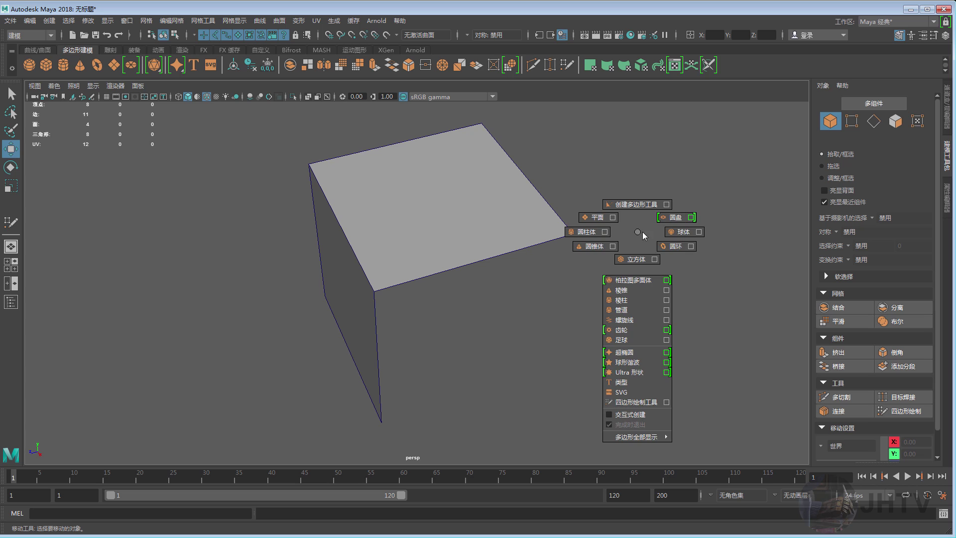
{"action": "left_click_drag", "start_coordinate": [408, 276], "coordinate": [280, 293]}
{"action": "left_click_drag", "start_coordinate": [401, 265], "coordinate": [374, 256], "text": "alt"}
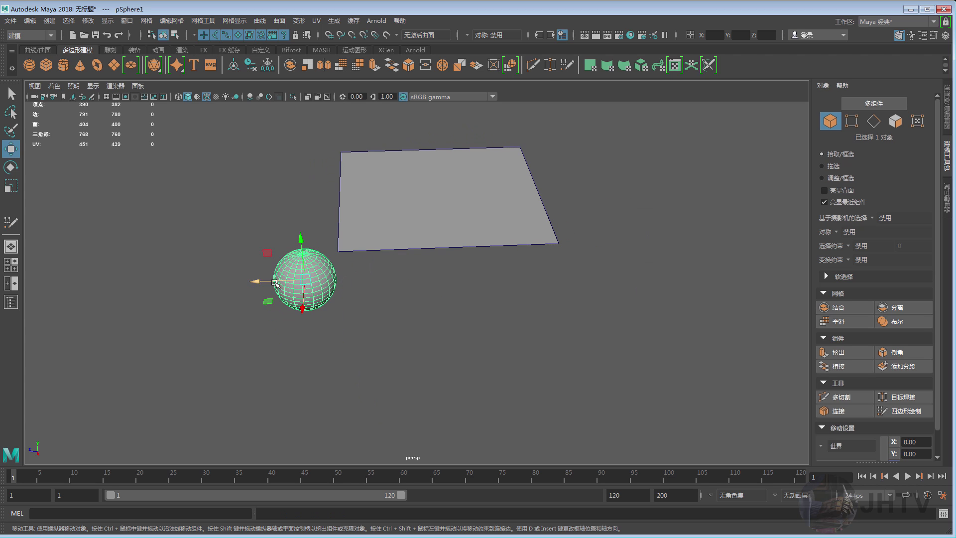
{"action": "mouse_move", "coordinate": [278, 282]}
{"action": "left_mouse_down"}
{"action": "mouse_move", "coordinate": [394, 254]}
{"action": "mouse_move", "coordinate": [431, 265]}
{"action": "left_mouse_up"}
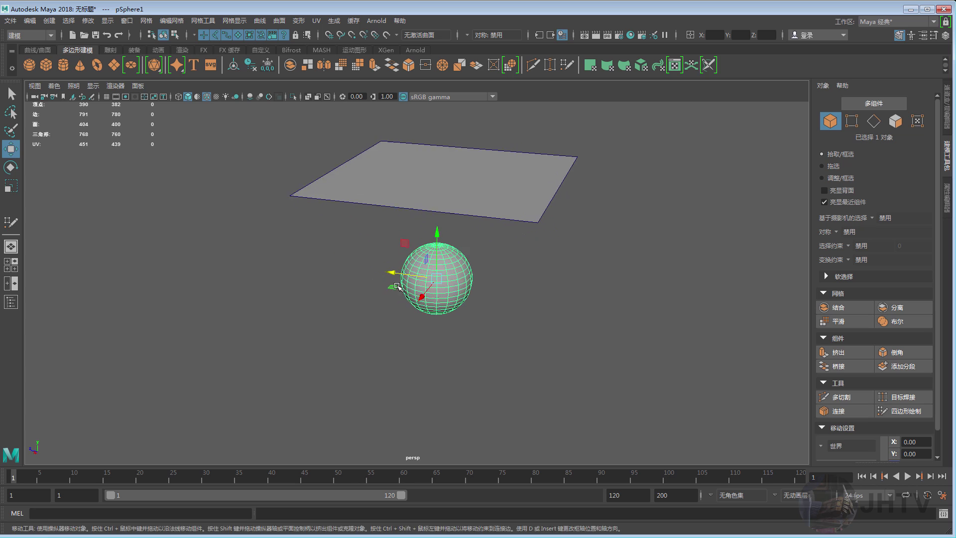
- Select the cube and reverse its normals with Mesh Display > Reverse
{"action": "left_click", "coordinate": [397, 180]}
{"action": "left_click_drag", "start_coordinate": [396, 179], "coordinate": [424, 173], "text": "alt"}
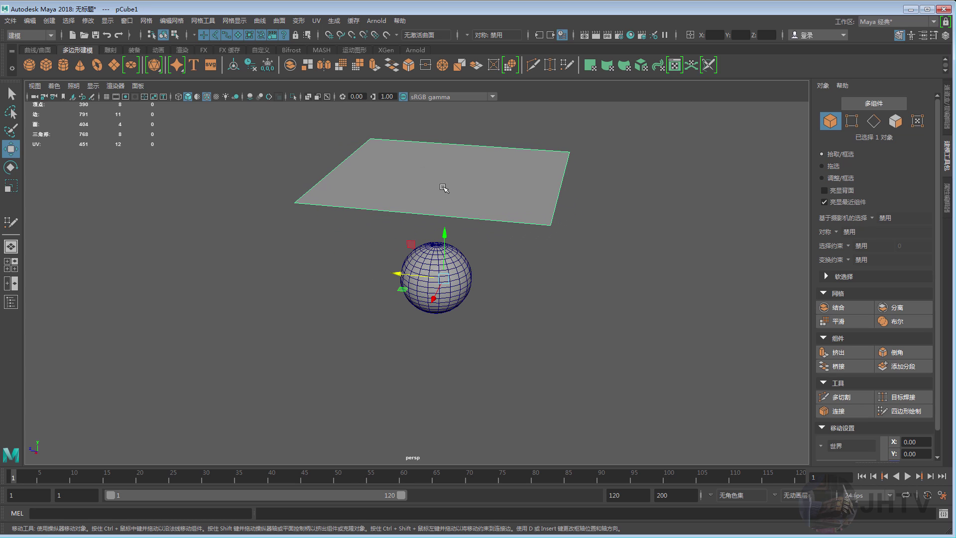
{"action": "right_click_drag", "start_coordinate": [443, 188], "coordinate": [523, 436]}
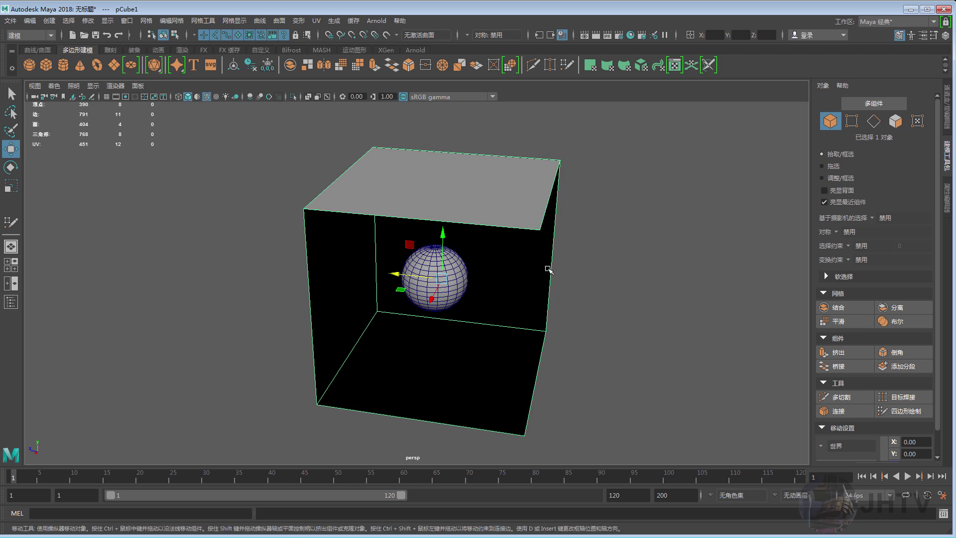
{"action": "mouse_move", "coordinate": [548, 270]}
{"action": "left_mouse_down", "text": "alt"}
{"action": "mouse_move", "coordinate": [450, 206]}
{"action": "mouse_move", "coordinate": [503, 198]}
{"action": "mouse_move", "coordinate": [448, 195]}
{"action": "left_mouse_up", "text": "alt"}
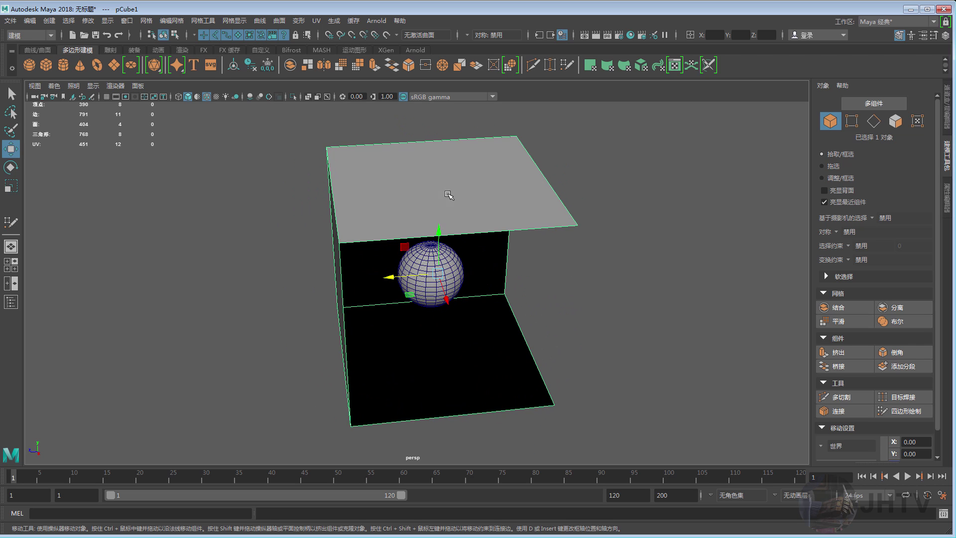
{"action": "right_click", "coordinate": [472, 184], "text": "shift"}
{"action": "left_click", "coordinate": [444, 189]}
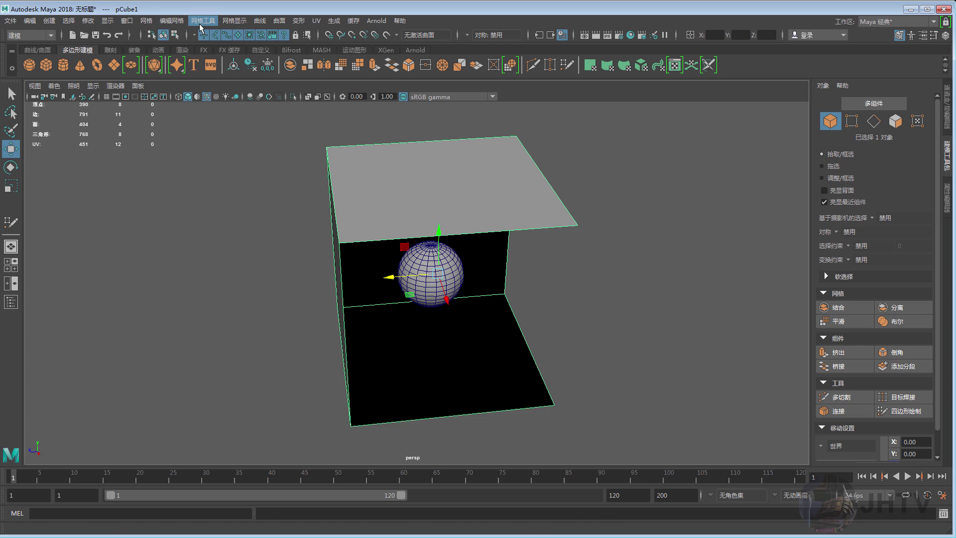
{"action": "left_click", "coordinate": [234, 21]}
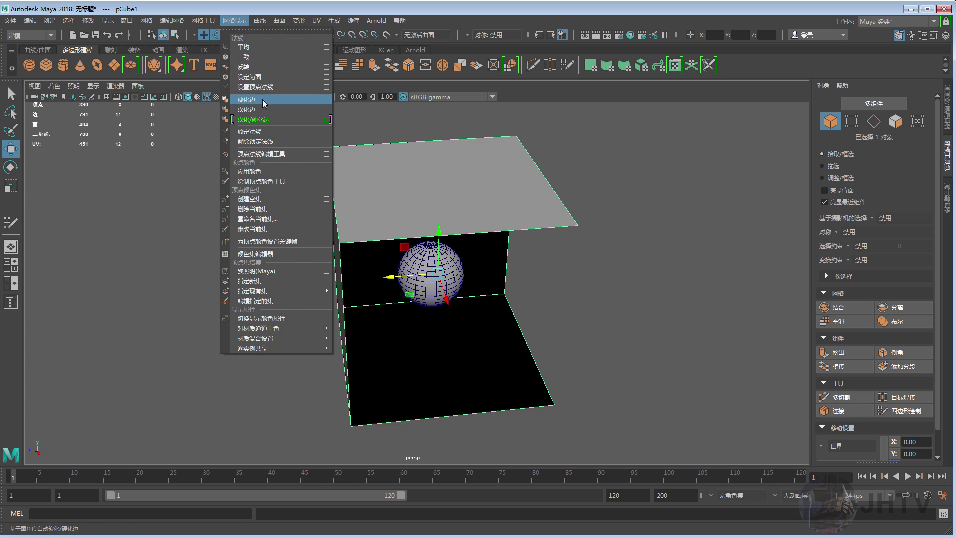
{"action": "left_click", "coordinate": [274, 74]}
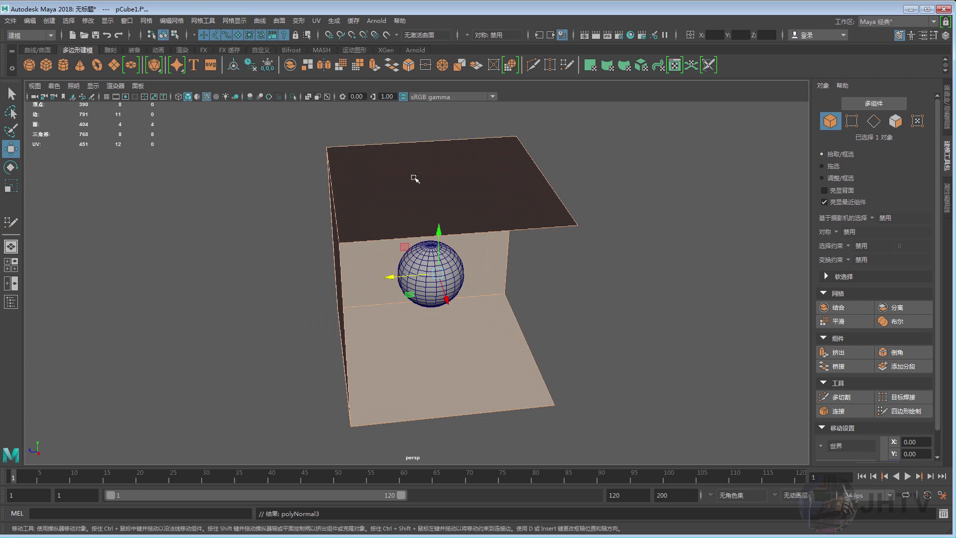
{"action": "mouse_move", "coordinate": [416, 177]}
{"action": "left_mouse_down", "text": "alt"}
{"action": "mouse_move", "coordinate": [609, 186]}
{"action": "mouse_move", "coordinate": [483, 206]}
{"action": "mouse_move", "coordinate": [373, 177]}
{"action": "mouse_move", "coordinate": [401, 214]}
{"action": "mouse_move", "coordinate": [453, 187]}
{"action": "mouse_move", "coordinate": [460, 203]}
{"action": "mouse_move", "coordinate": [491, 213]}
{"action": "mouse_move", "coordinate": [380, 196]}
{"action": "mouse_move", "coordinate": [374, 287]}
{"action": "left_mouse_up", "text": "alt"}
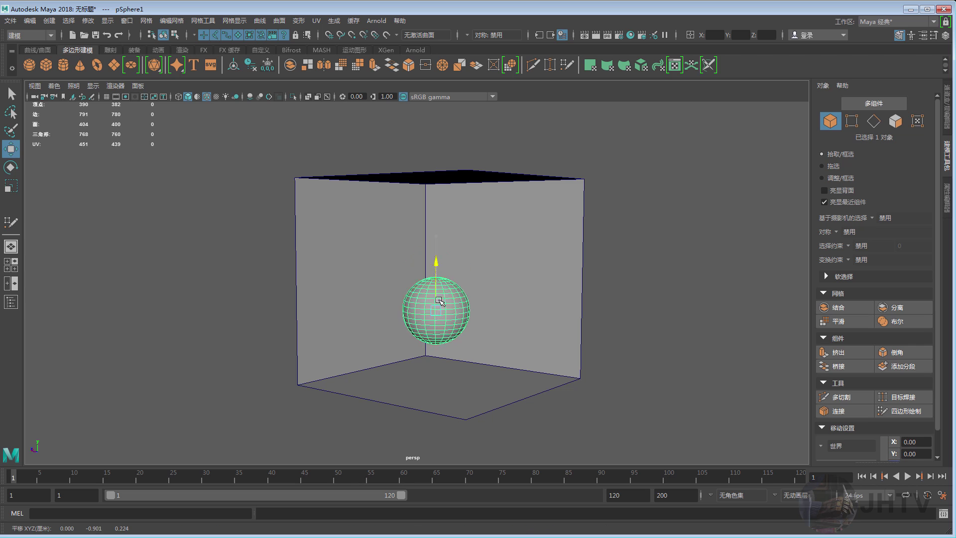
- Lower the sphere onto the box floor and enable backface culling on the cube
{"action": "mouse_move", "coordinate": [431, 276]}
{"action": "left_mouse_down"}
{"action": "mouse_move", "coordinate": [432, 336]}
{"action": "mouse_move", "coordinate": [517, 340]}
{"action": "mouse_move", "coordinate": [511, 356]}
{"action": "mouse_move", "coordinate": [433, 264]}
{"action": "left_mouse_up"}
{"action": "mouse_move", "coordinate": [354, 260]}
{"action": "left_mouse_down", "text": "alt"}
{"action": "mouse_move", "coordinate": [366, 277]}
{"action": "mouse_move", "coordinate": [492, 294]}
{"action": "mouse_move", "coordinate": [474, 277]}
{"action": "mouse_move", "coordinate": [492, 296]}
{"action": "mouse_move", "coordinate": [465, 237]}
{"action": "mouse_move", "coordinate": [476, 279]}
{"action": "mouse_move", "coordinate": [425, 283]}
{"action": "mouse_move", "coordinate": [467, 145]}
{"action": "left_mouse_up", "text": "alt"}
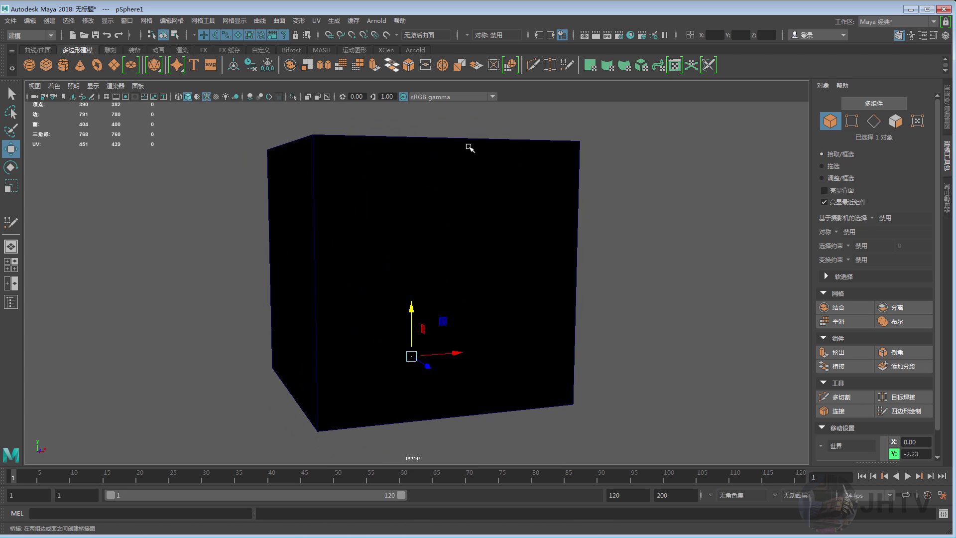
{"action": "left_click", "coordinate": [389, 252]}
{"action": "left_click_drag", "start_coordinate": [389, 252], "coordinate": [474, 235], "text": "alt"}
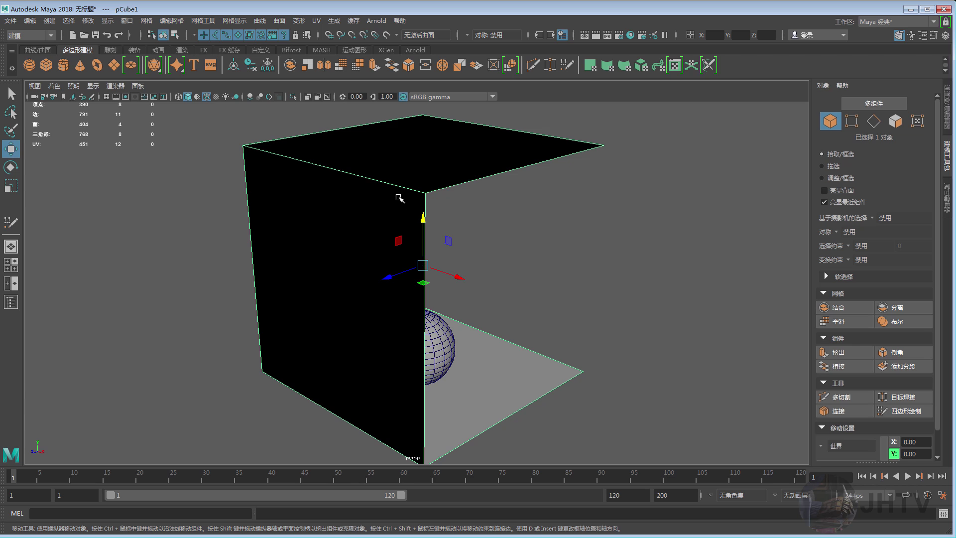
{"action": "right_click_drag", "start_coordinate": [398, 196], "coordinate": [474, 445], "text": "shift"}
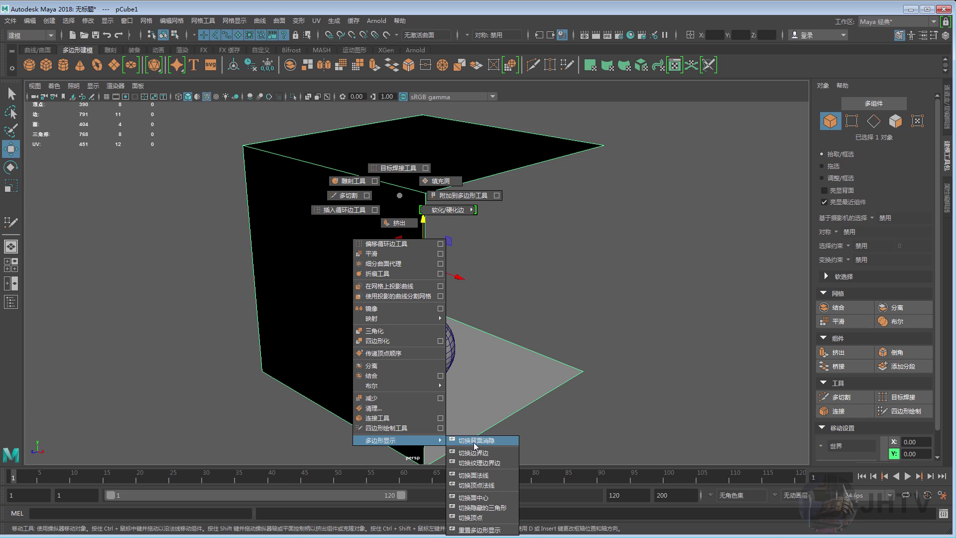
{"action": "left_click", "coordinate": [581, 314]}
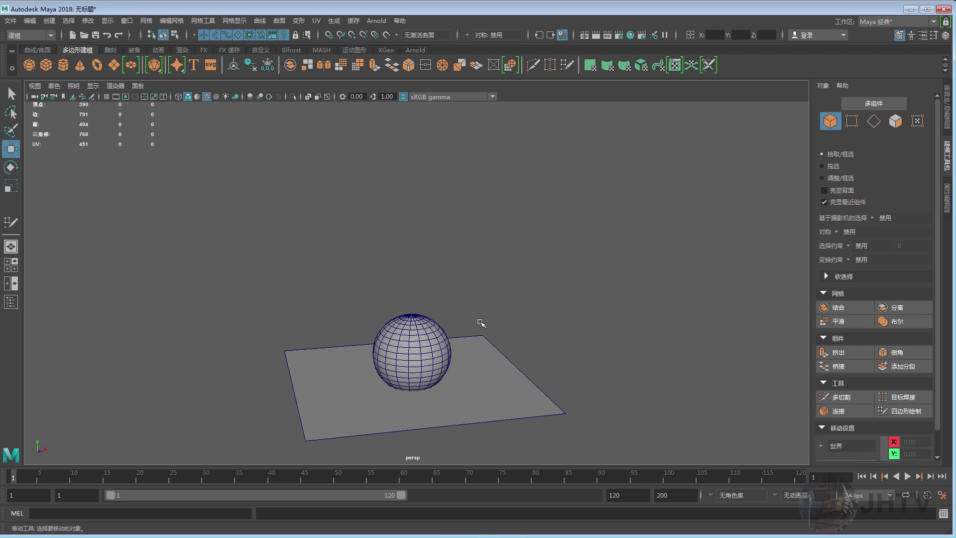
- Reselect the cube, view the box as a room, and toggle backface culling again
{"action": "left_click_drag", "start_coordinate": [481, 323], "coordinate": [463, 338], "text": "alt"}
{"action": "left_click", "coordinate": [463, 338]}
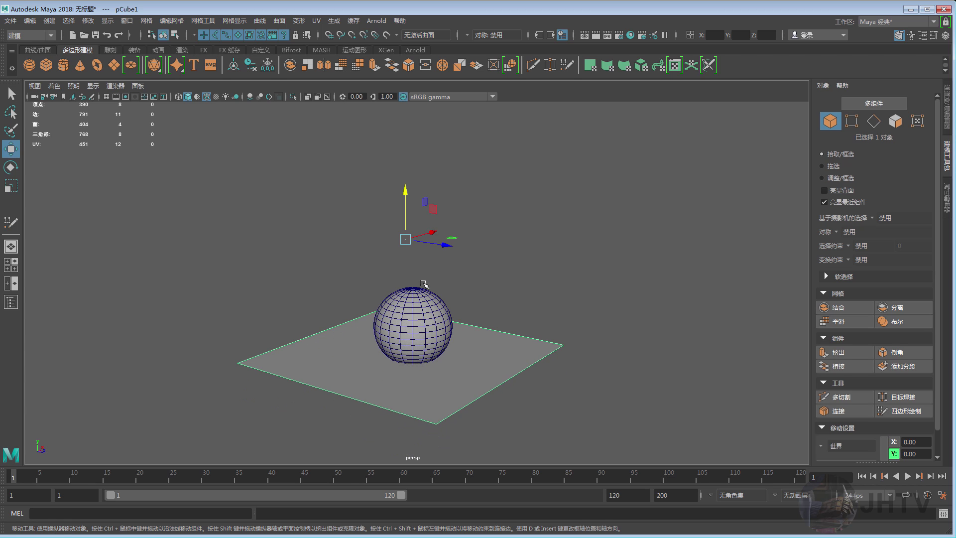
{"action": "left_click_drag", "start_coordinate": [423, 284], "coordinate": [390, 284], "text": "alt"}
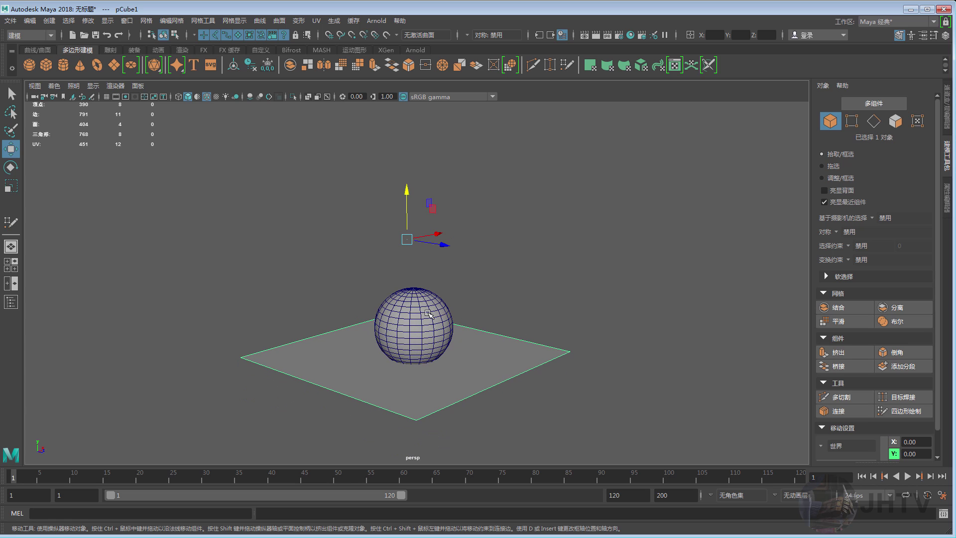
{"action": "left_click_drag", "start_coordinate": [546, 284], "coordinate": [324, 282], "text": "alt"}
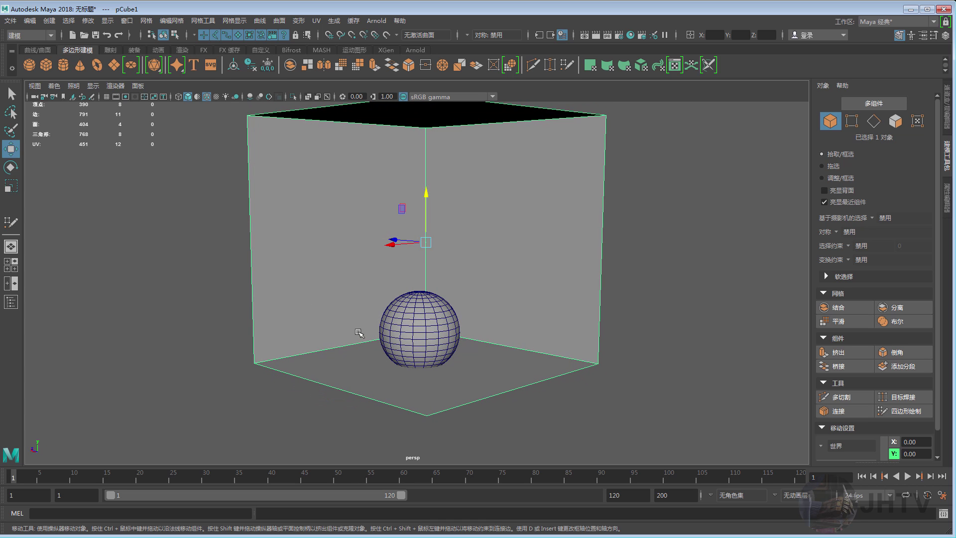
{"action": "left_click_drag", "start_coordinate": [428, 357], "coordinate": [487, 313], "text": "alt"}
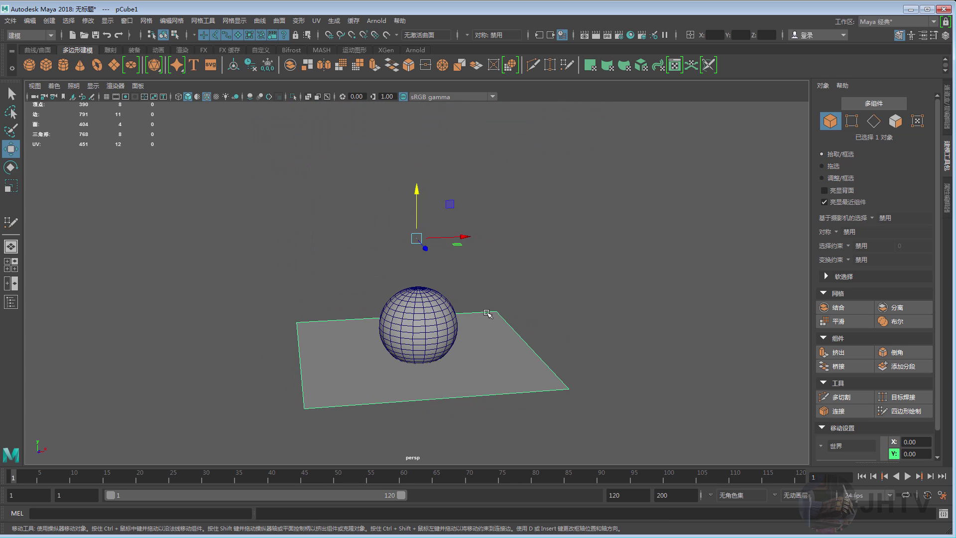
{"action": "left_click_drag", "start_coordinate": [393, 294], "coordinate": [252, 298], "text": "alt"}
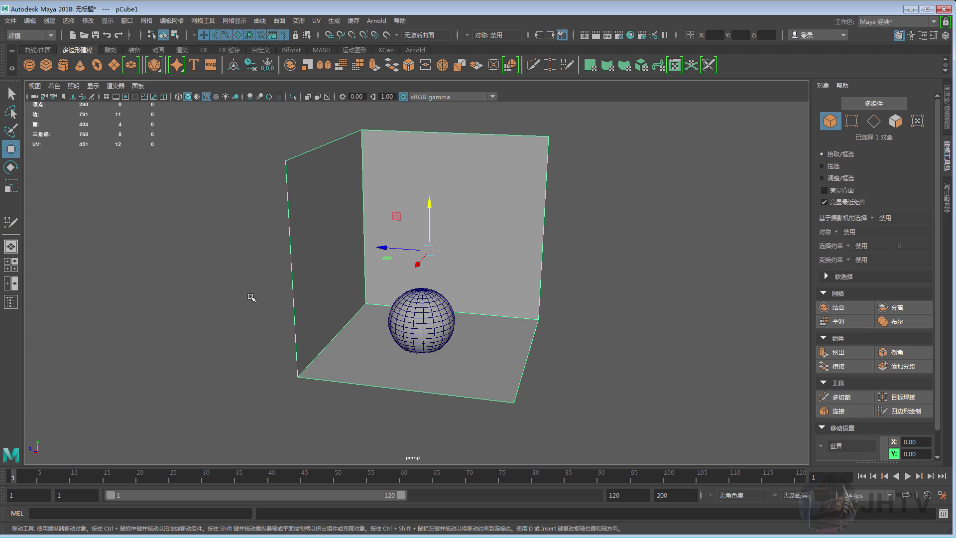
{"action": "right_click_drag", "start_coordinate": [472, 221], "coordinate": [541, 462], "text": "shift"}
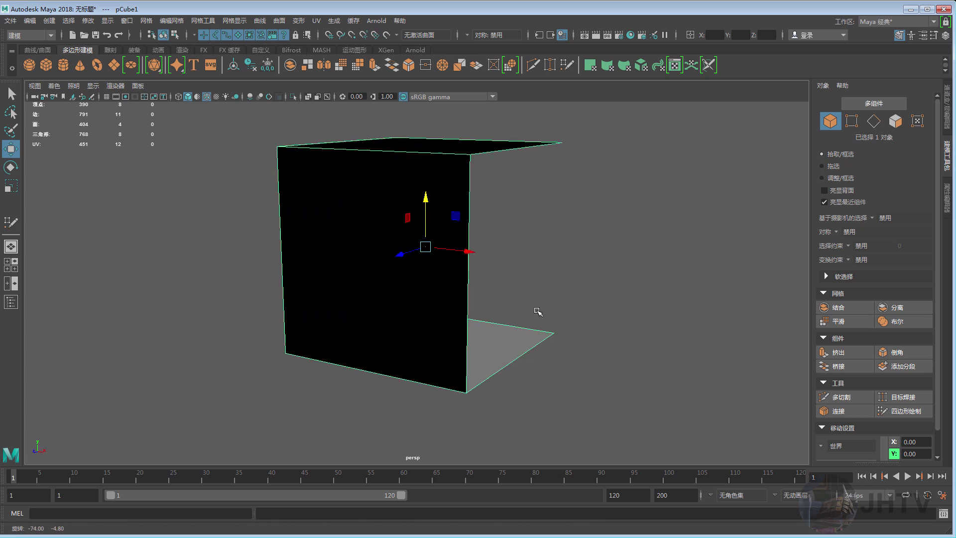
{"action": "right_click_drag", "start_coordinate": [466, 244], "coordinate": [468, 249], "text": "shift"}
{"action": "mouse_move", "coordinate": [463, 488]}
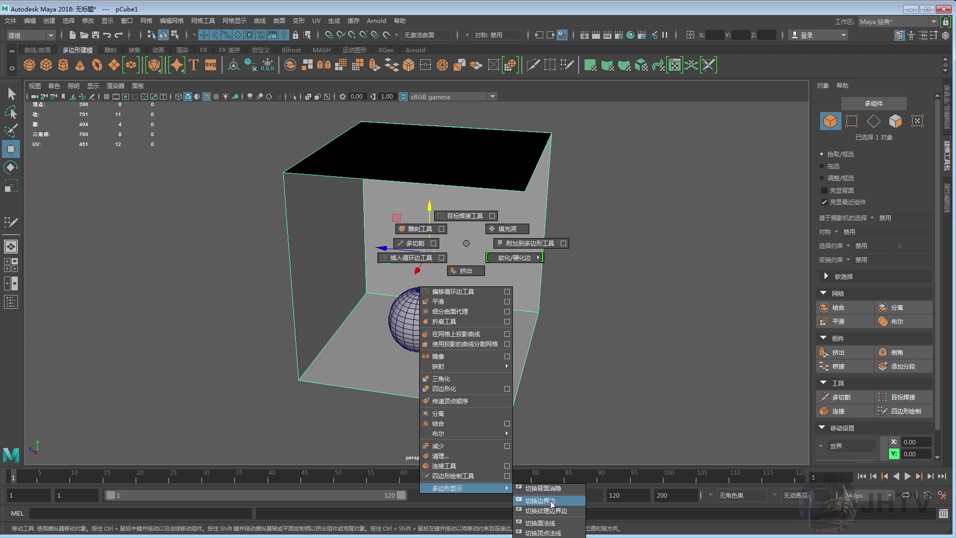
{"action": "right_click_drag", "start_coordinate": [494, 488], "coordinate": [540, 501], "text": "shift"}
{"action": "mouse_move", "coordinate": [393, 249]}
{"action": "left_mouse_down", "text": "alt"}
{"action": "mouse_move", "coordinate": [367, 228]}
{"action": "mouse_move", "coordinate": [357, 193]}
{"action": "left_mouse_up", "text": "alt"}
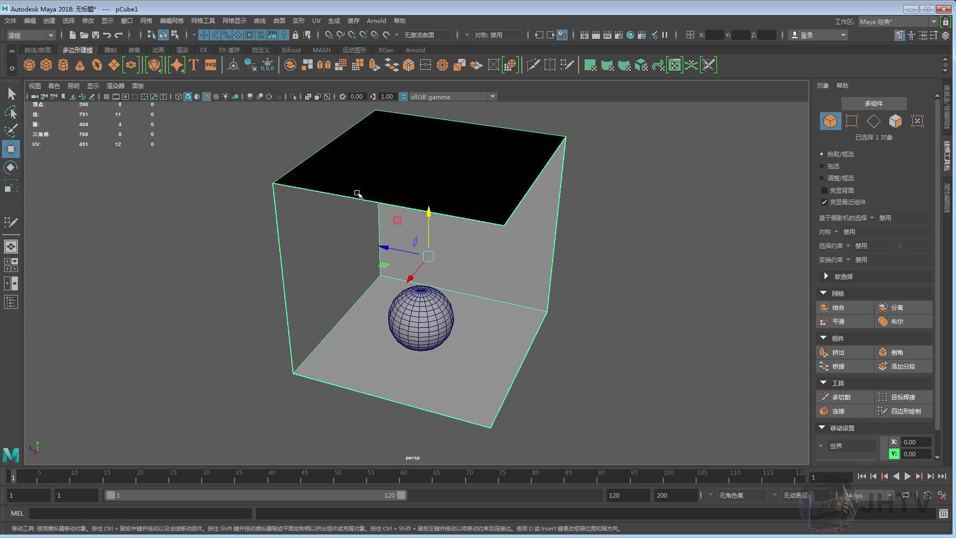
{"action": "right_click_drag", "start_coordinate": [443, 224], "coordinate": [527, 484], "text": "shift"}
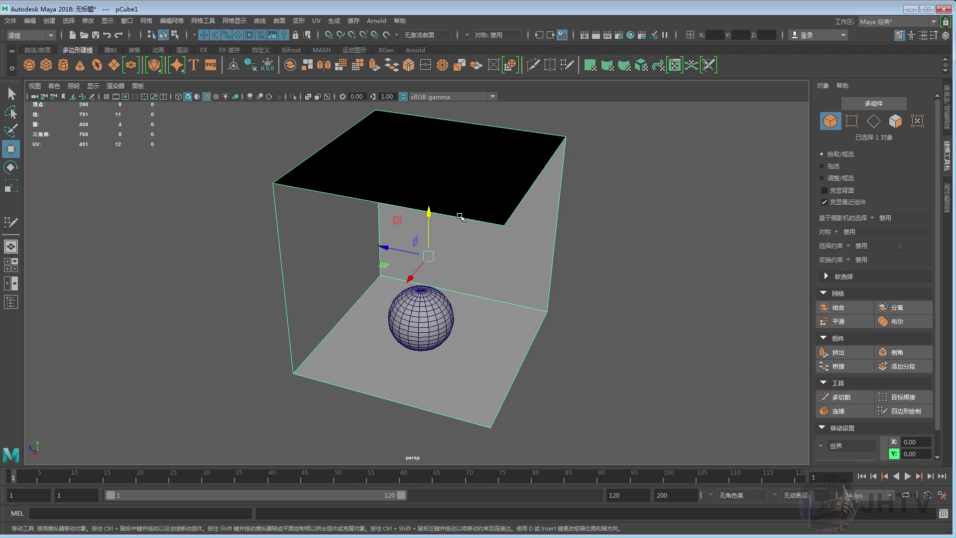
{"action": "mouse_move", "coordinate": [460, 215]}
{"action": "right_mouse_down", "text": "shift"}
{"action": "mouse_move", "coordinate": [464, 465]}
{"action": "mouse_move", "coordinate": [546, 474]}
{"action": "mouse_move", "coordinate": [551, 489]}
{"action": "right_mouse_up", "text": "shift"}
{"action": "left_click_drag", "start_coordinate": [486, 335], "coordinate": [435, 263], "text": "alt"}
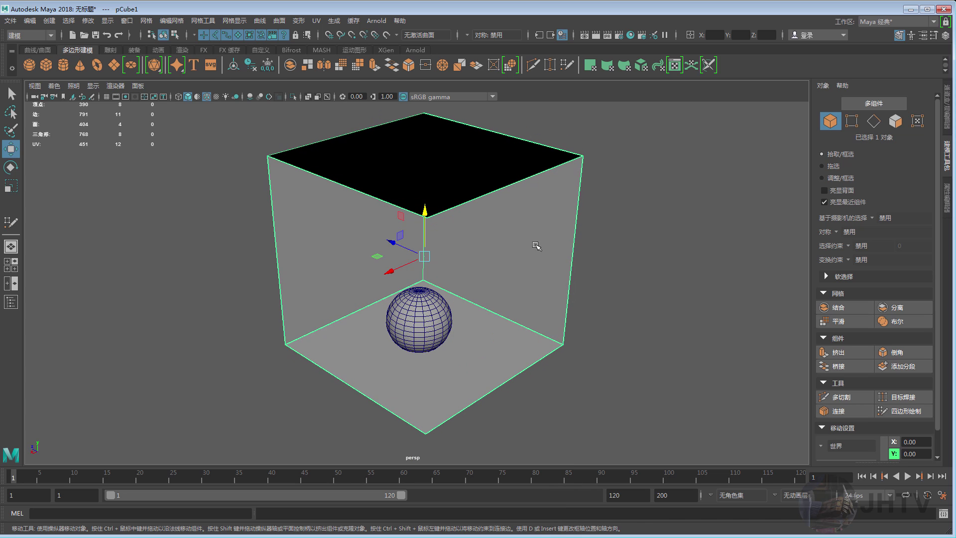
{"action": "mouse_move", "coordinate": [536, 245]}
{"action": "left_mouse_down", "text": "alt"}
{"action": "mouse_move", "coordinate": [608, 273]}
{"action": "mouse_move", "coordinate": [581, 258]}
{"action": "mouse_move", "coordinate": [486, 252]}
{"action": "left_mouse_up", "text": "alt"}
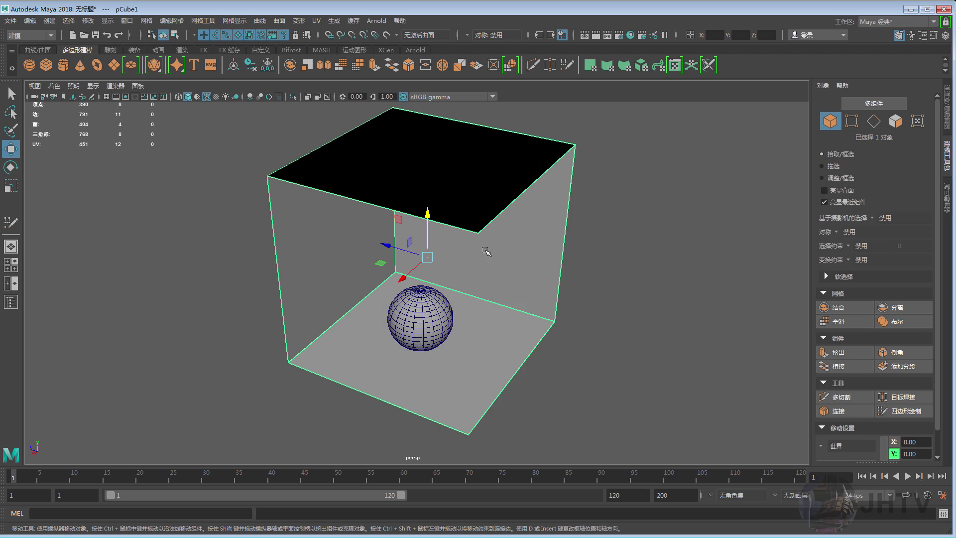
{"action": "right_click_drag", "start_coordinate": [493, 234], "coordinate": [569, 500], "text": "shift"}
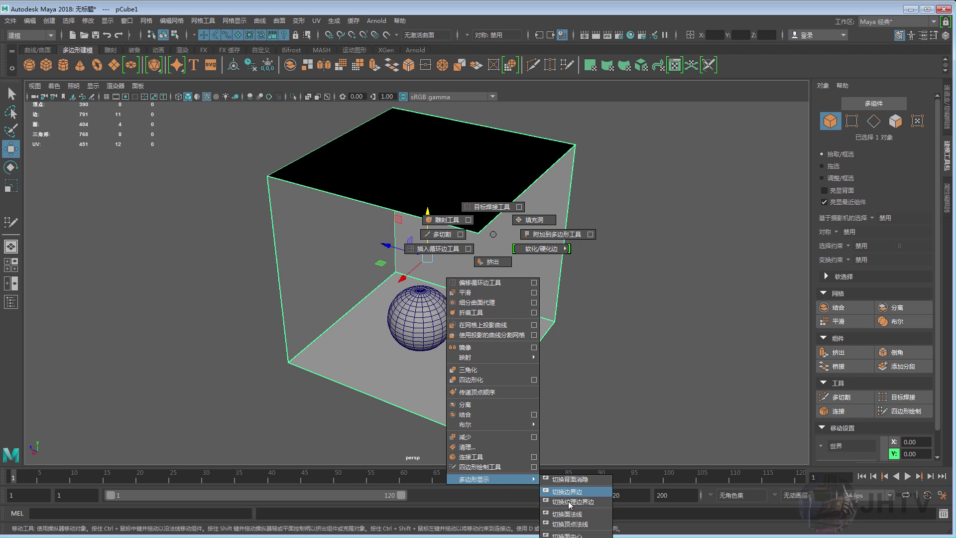
{"action": "right_click_drag", "start_coordinate": [572, 505], "coordinate": [572, 505], "text": "shift"}
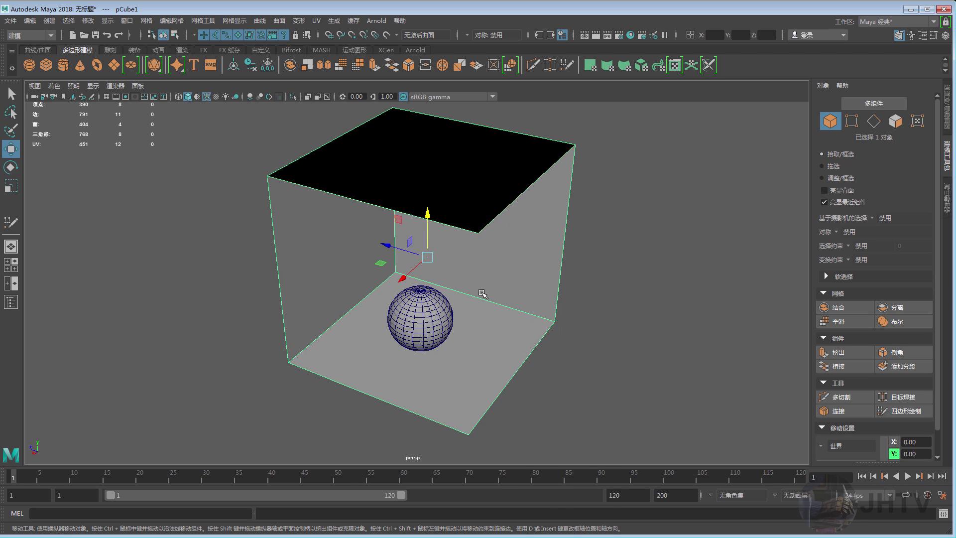
{"action": "right_click_drag", "start_coordinate": [482, 292], "coordinate": [485, 500], "text": "shift"}
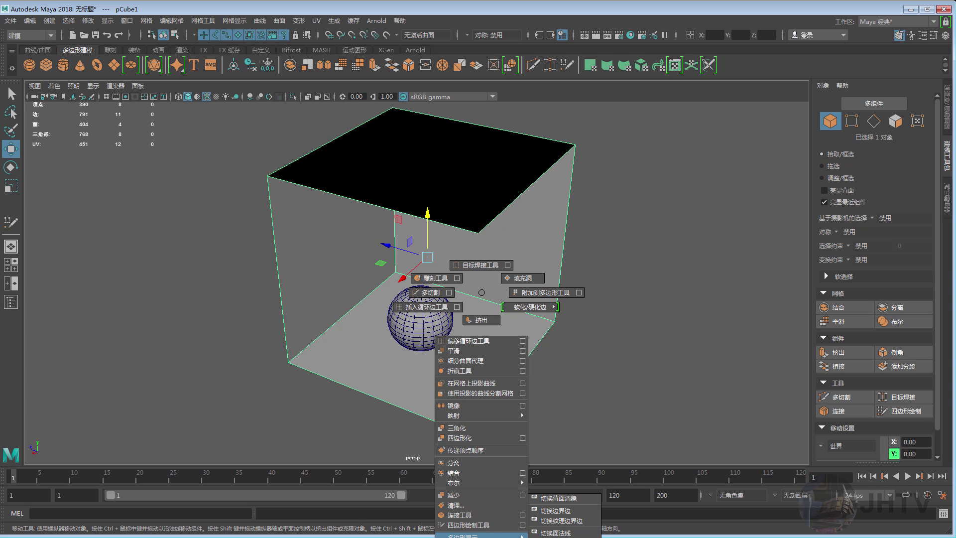
{"action": "mouse_move", "coordinate": [478, 535]}
{"action": "left_click_drag", "start_coordinate": [498, 289], "coordinate": [500, 211], "text": "alt"}
{"action": "mouse_move", "coordinate": [492, 162]}
{"action": "left_mouse_down", "text": "alt"}
{"action": "mouse_move", "coordinate": [472, 275]}
{"action": "mouse_move", "coordinate": [517, 186]}
{"action": "left_mouse_up", "text": "alt"}
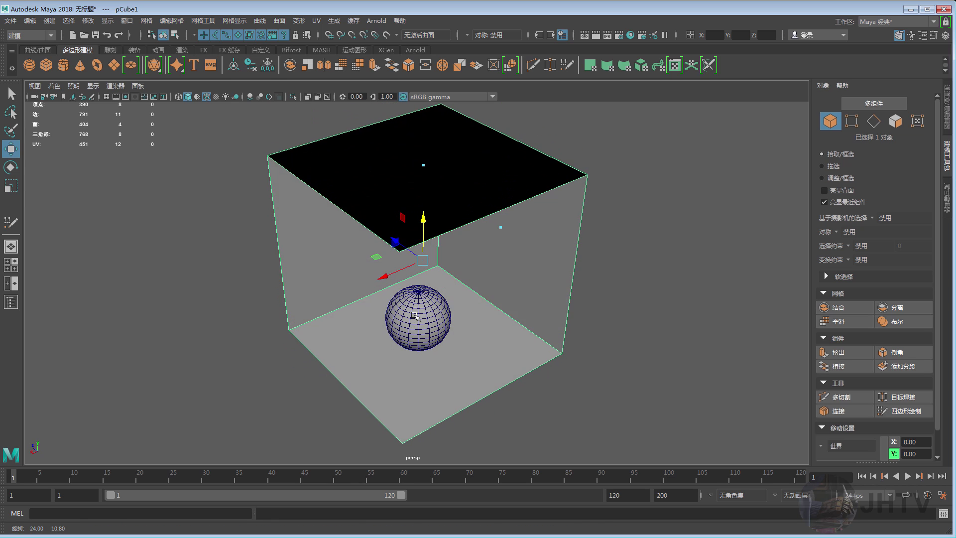
{"action": "left_click_drag", "start_coordinate": [451, 249], "coordinate": [485, 263], "text": "alt"}
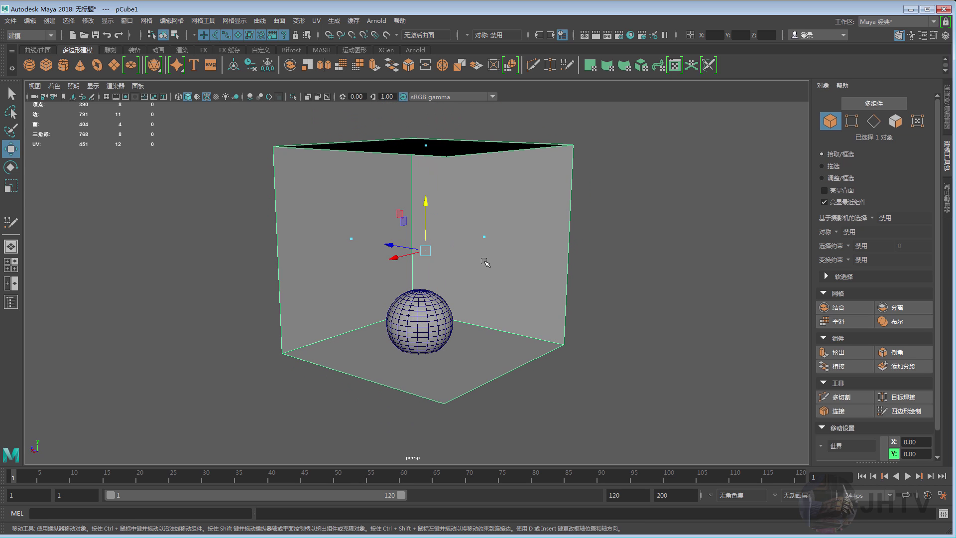
{"action": "right_click_drag", "start_coordinate": [485, 260], "coordinate": [518, 504], "text": "shift"}
{"action": "right_click_drag", "start_coordinate": [486, 312], "coordinate": [478, 536], "text": "shift"}
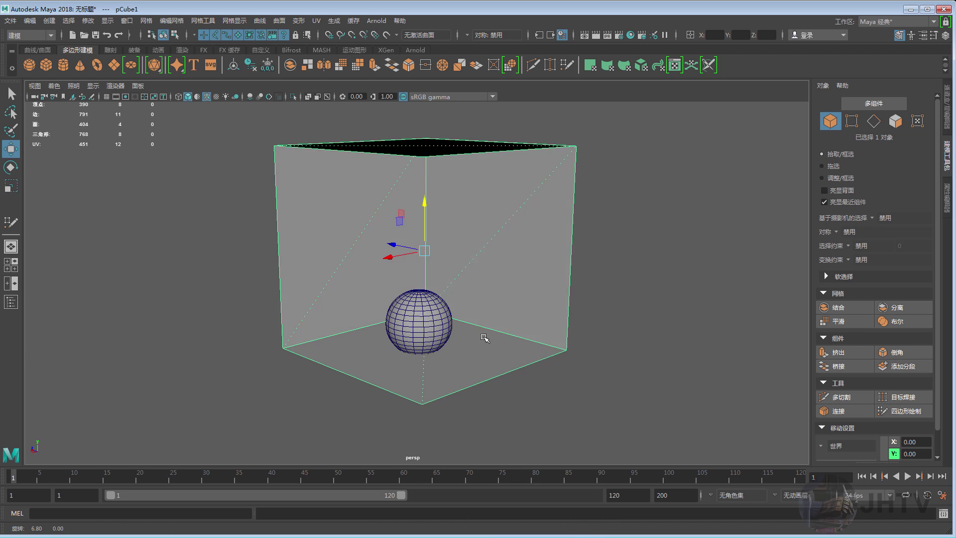
{"action": "mouse_move", "coordinate": [487, 337]}
{"action": "left_mouse_down", "text": "alt"}
{"action": "mouse_move", "coordinate": [303, 224]}
{"action": "mouse_move", "coordinate": [491, 247]}
{"action": "mouse_move", "coordinate": [422, 256]}
{"action": "left_mouse_up", "text": "alt"}
{"action": "right_click", "coordinate": [490, 235], "text": "shift"}
{"action": "mouse_move", "coordinate": [489, 479]}
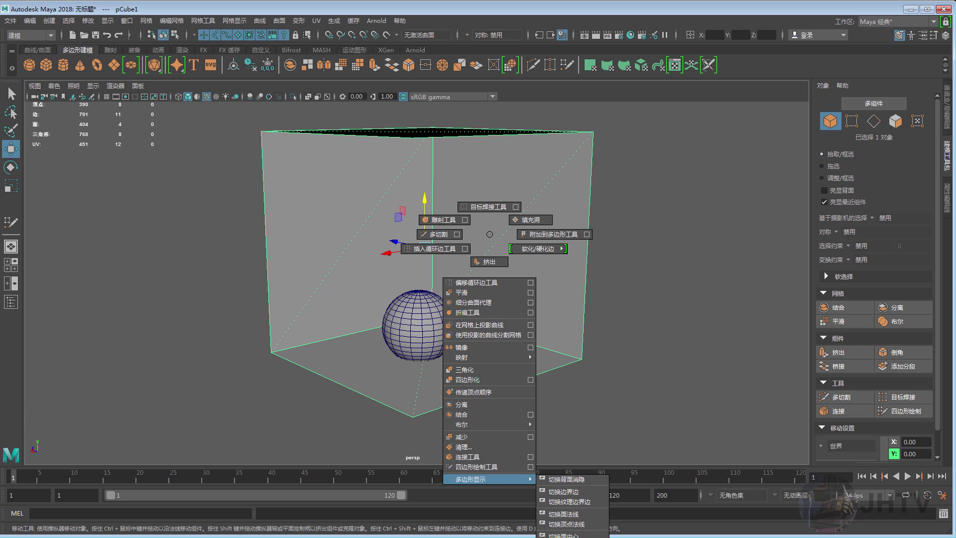
{"action": "key", "text": "Escape"}
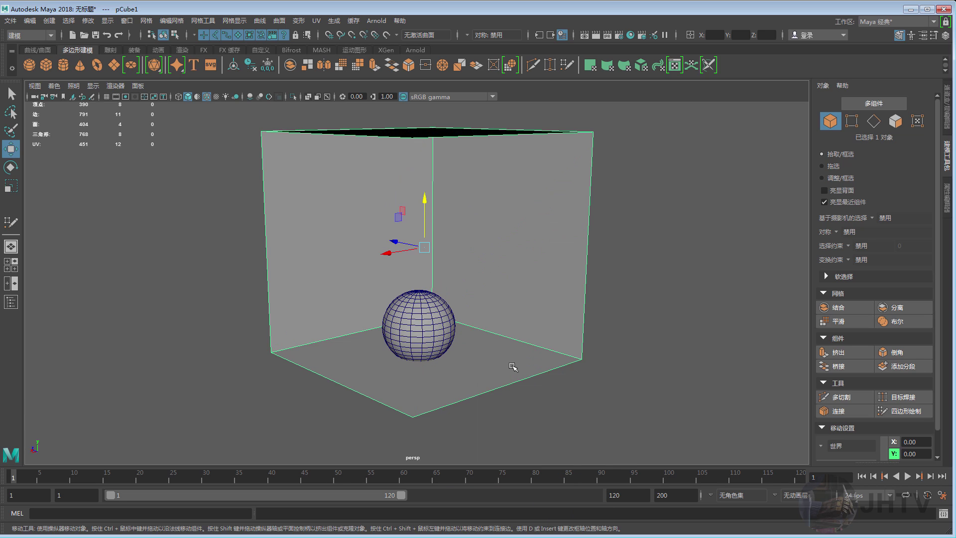
{"action": "left_click_drag", "start_coordinate": [513, 367], "coordinate": [434, 360], "text": "alt"}
{"action": "left_click_drag", "start_coordinate": [462, 252], "coordinate": [481, 261], "text": "alt"}
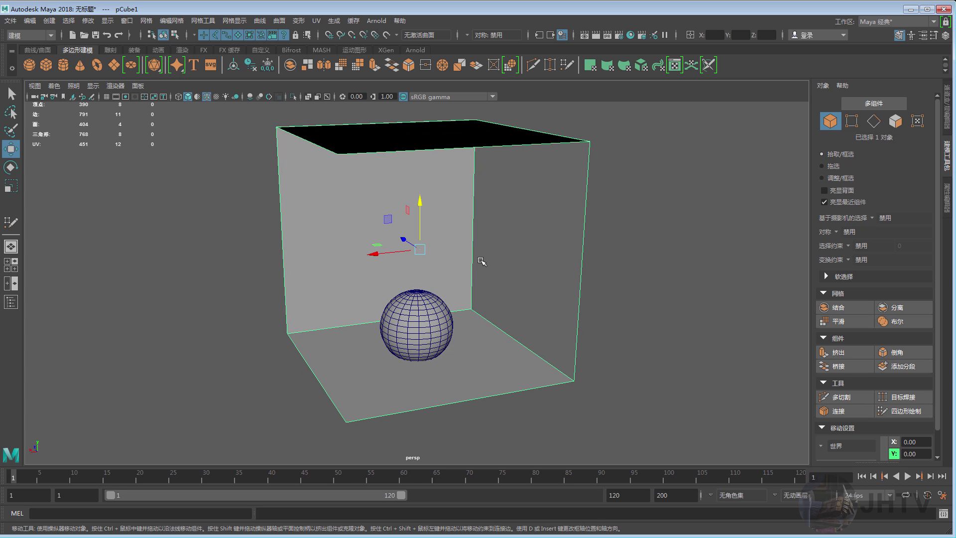
{"action": "right_click", "coordinate": [462, 201], "text": "shift"}
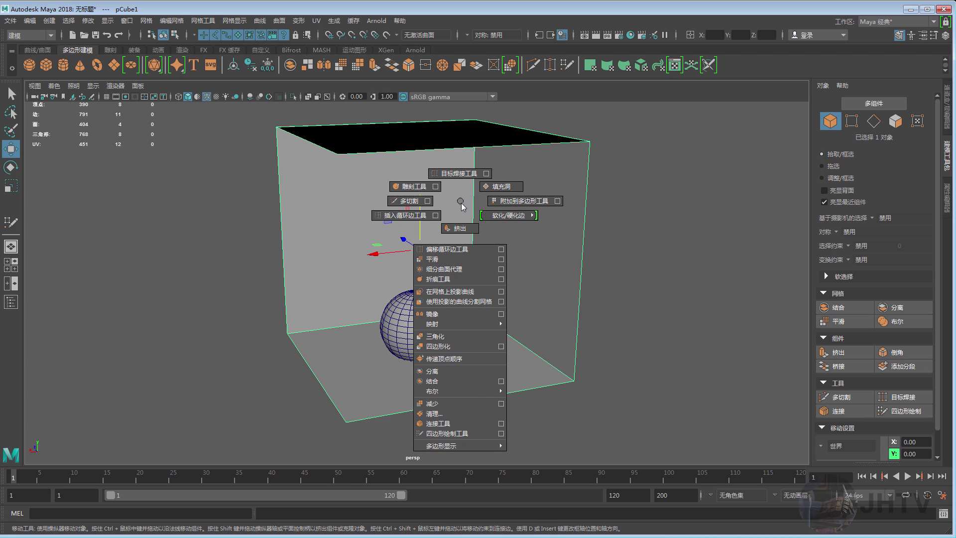
{"action": "middle_click_drag", "start_coordinate": [459, 203], "coordinate": [451, 208], "text": "alt"}
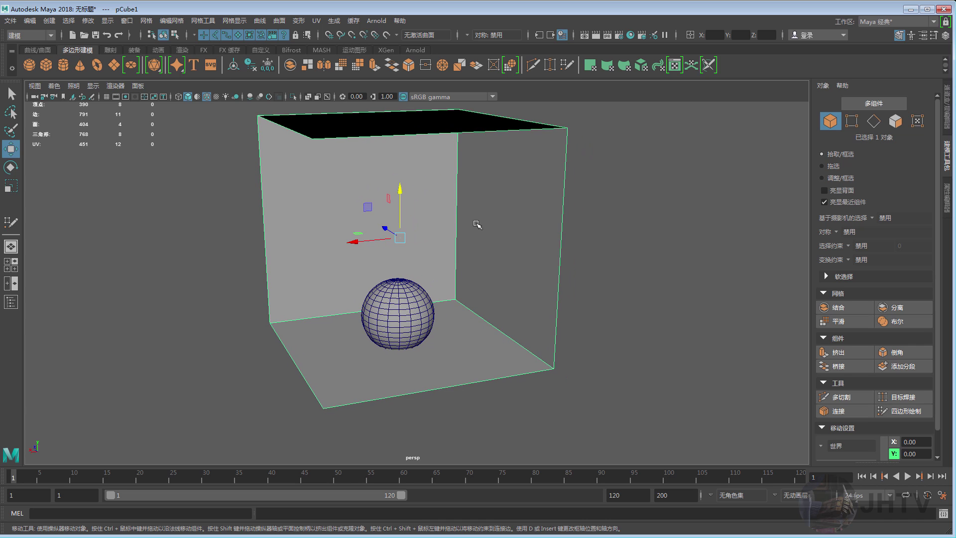
{"action": "left_click_drag", "start_coordinate": [473, 220], "coordinate": [444, 221], "text": "alt"}
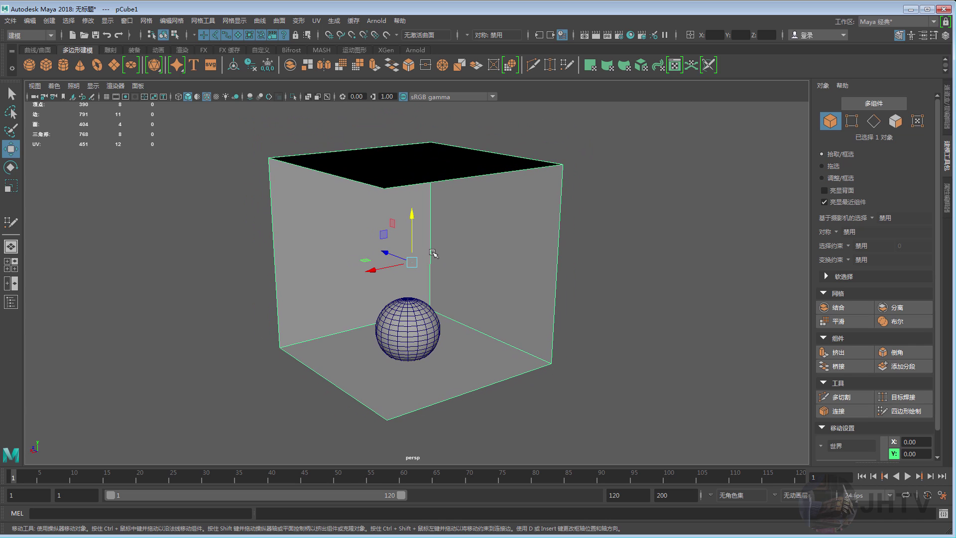
{"action": "right_click", "coordinate": [450, 202], "text": "shift"}
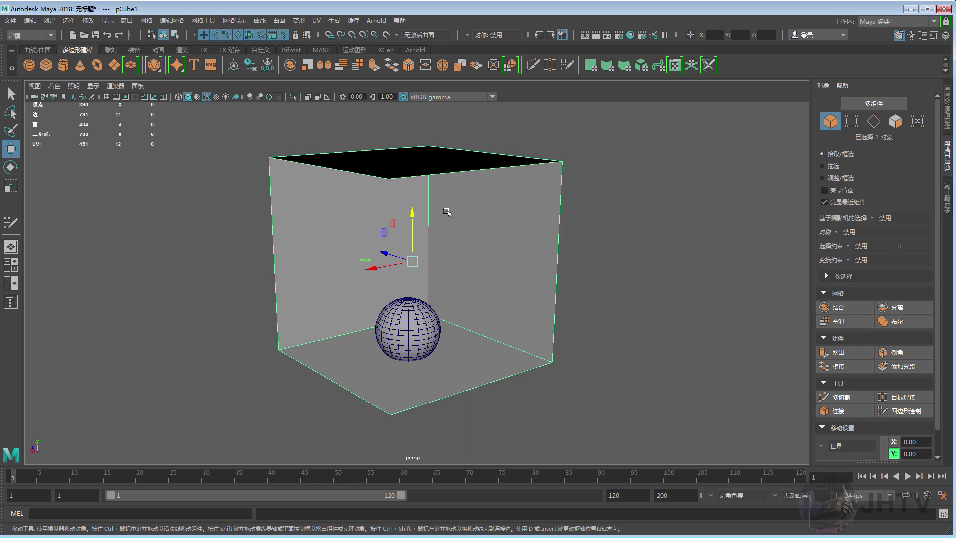
{"action": "right_click", "coordinate": [447, 212]}
- Switch the cube from object mode to Edge selection via the right-click marking menu
{"action": "left_click", "coordinate": [446, 211]}
{"action": "right_click", "coordinate": [444, 220]}
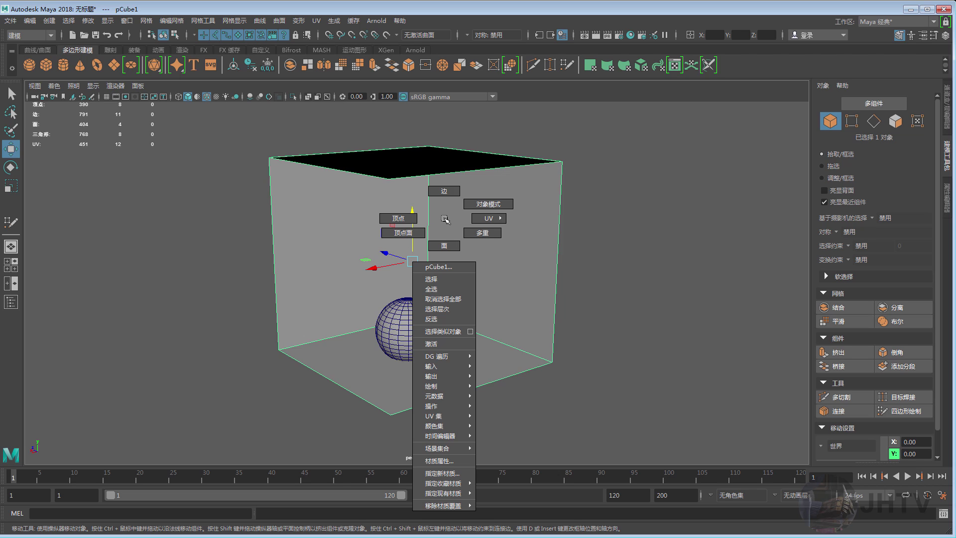
{"action": "left_click", "coordinate": [473, 205]}
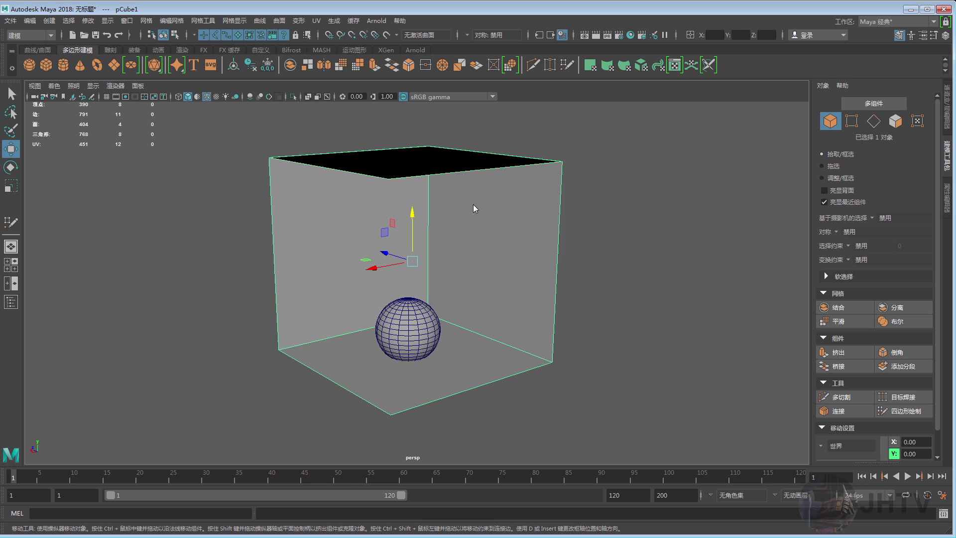
{"action": "right_click", "coordinate": [476, 229]}
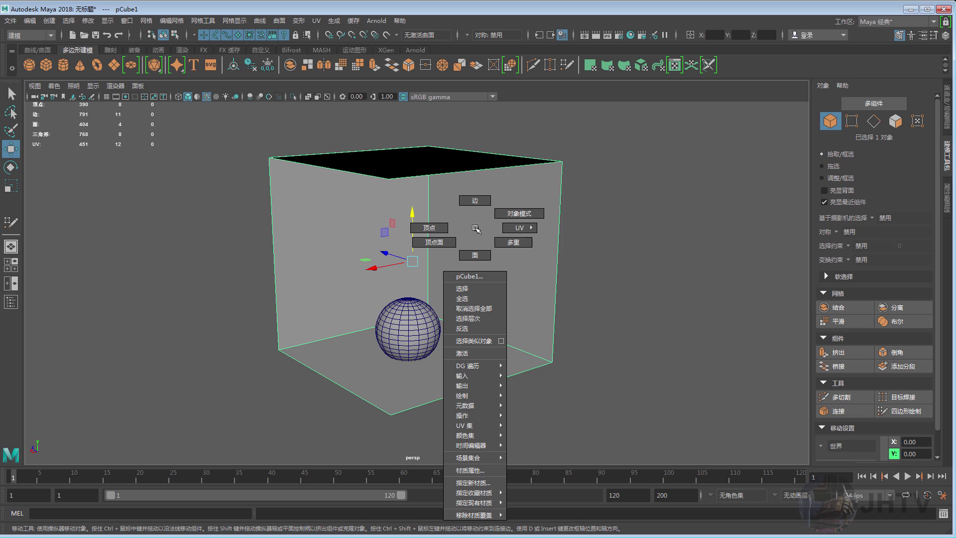
{"action": "left_click", "coordinate": [512, 215]}
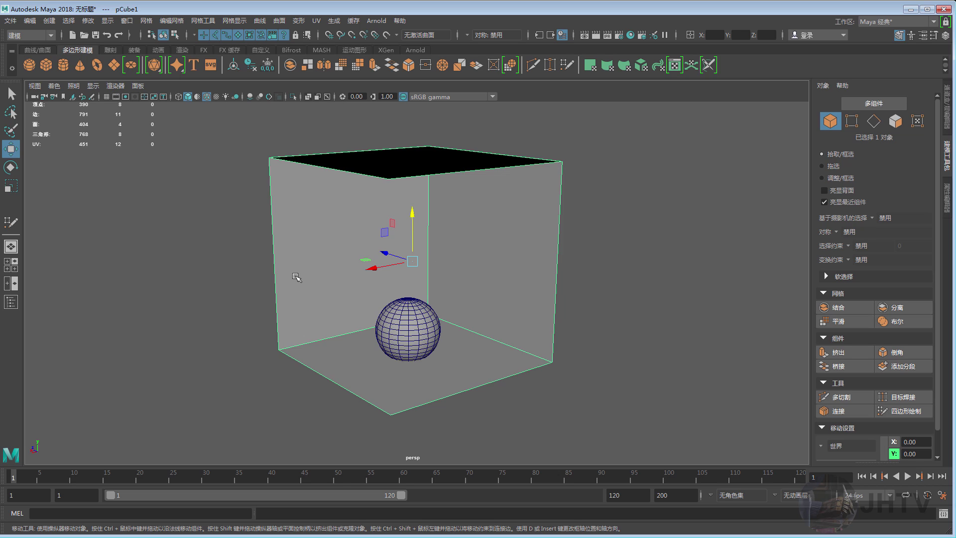
{"action": "right_click", "coordinate": [446, 234]}
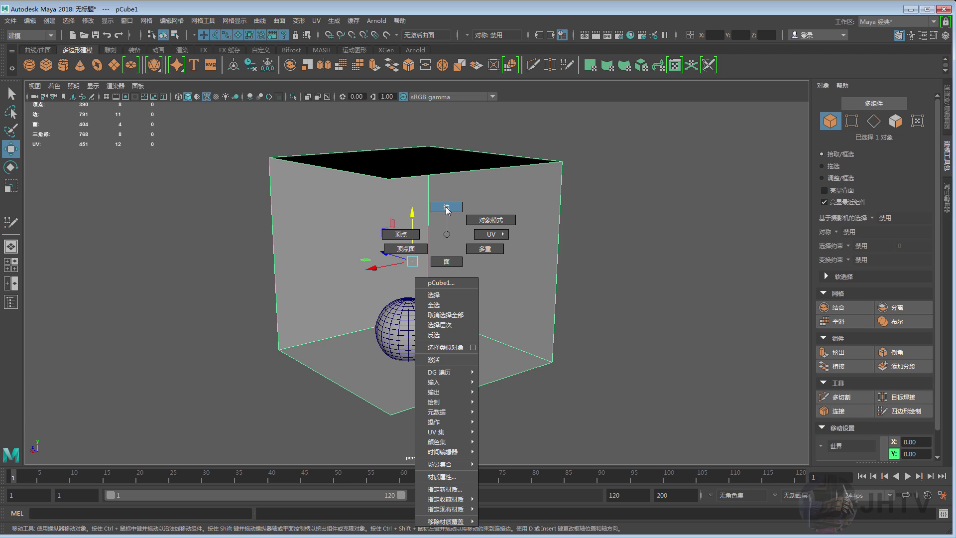
{"action": "left_click_drag", "start_coordinate": [446, 224], "coordinate": [438, 222], "text": "alt"}
- Select the cube's bottom-left edge and browse the available edge tools
{"action": "left_click", "coordinate": [434, 240]}
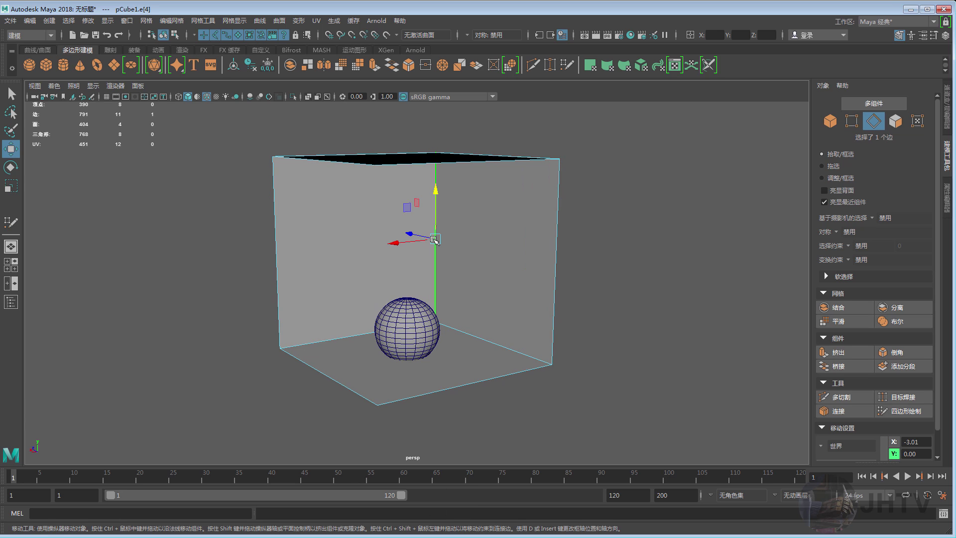
{"action": "left_click", "coordinate": [343, 378]}
{"action": "left_click_drag", "start_coordinate": [344, 378], "coordinate": [368, 386], "text": "alt"}
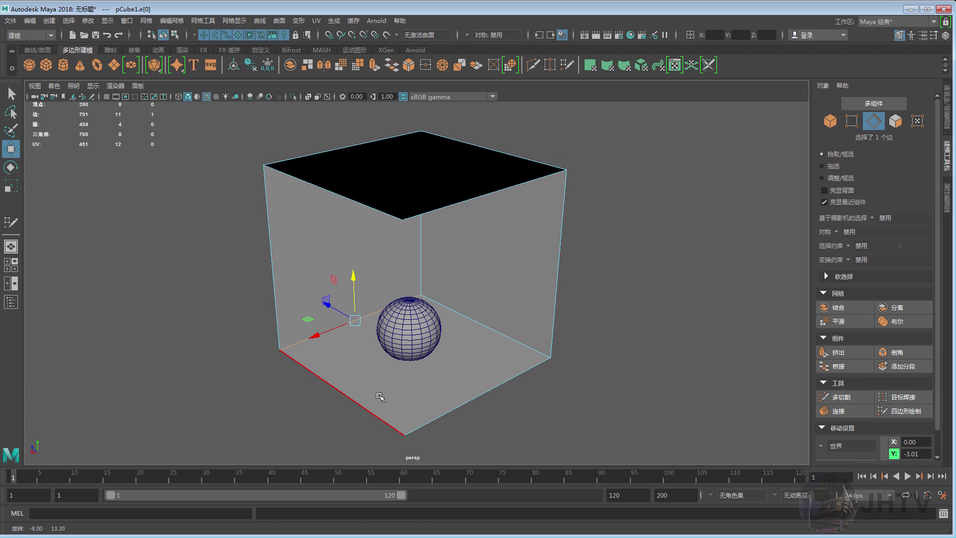
{"action": "right_click_drag", "start_coordinate": [351, 326], "coordinate": [310, 330], "text": "shift"}
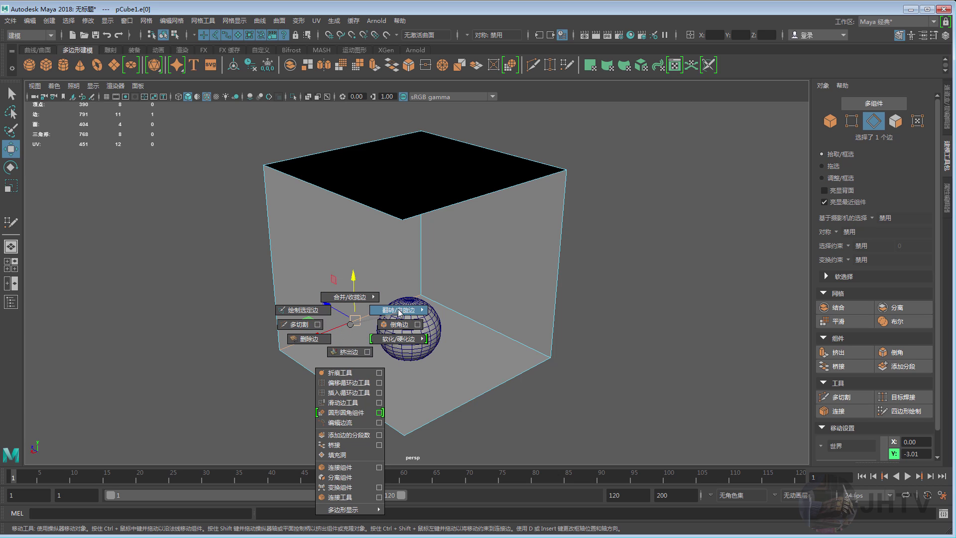
{"action": "right_click_drag", "start_coordinate": [310, 330], "coordinate": [325, 401], "text": "shift"}
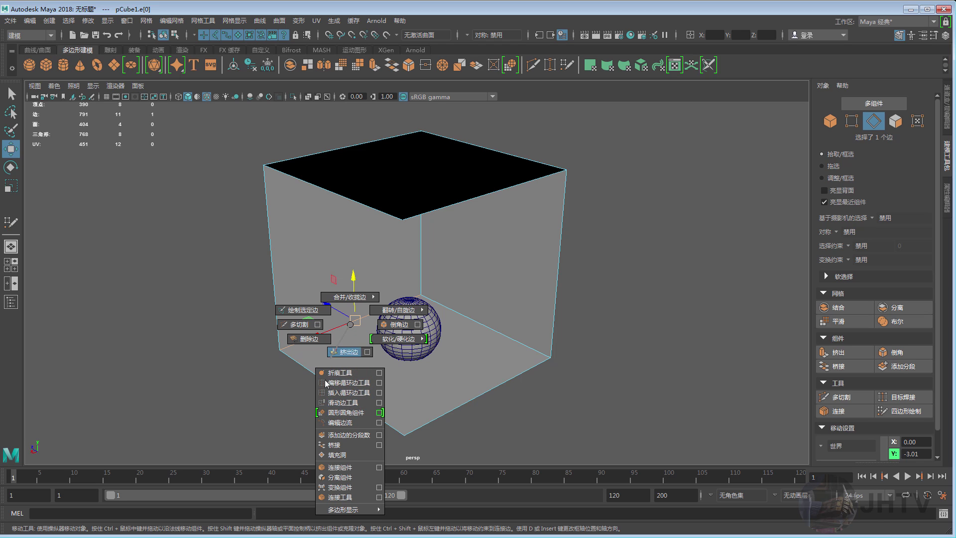
{"action": "mouse_move", "coordinate": [325, 401]}
{"action": "right_mouse_down", "text": "shift"}
{"action": "mouse_move", "coordinate": [329, 466]}
{"action": "mouse_move", "coordinate": [343, 314]}
{"action": "mouse_move", "coordinate": [352, 328]}
{"action": "right_mouse_up", "text": "shift"}
{"action": "mouse_move", "coordinate": [353, 324]}
{"action": "left_mouse_down", "text": "alt"}
{"action": "mouse_move", "coordinate": [404, 340]}
{"action": "mouse_move", "coordinate": [411, 269]}
{"action": "mouse_move", "coordinate": [429, 263]}
{"action": "left_mouse_up", "text": "alt"}
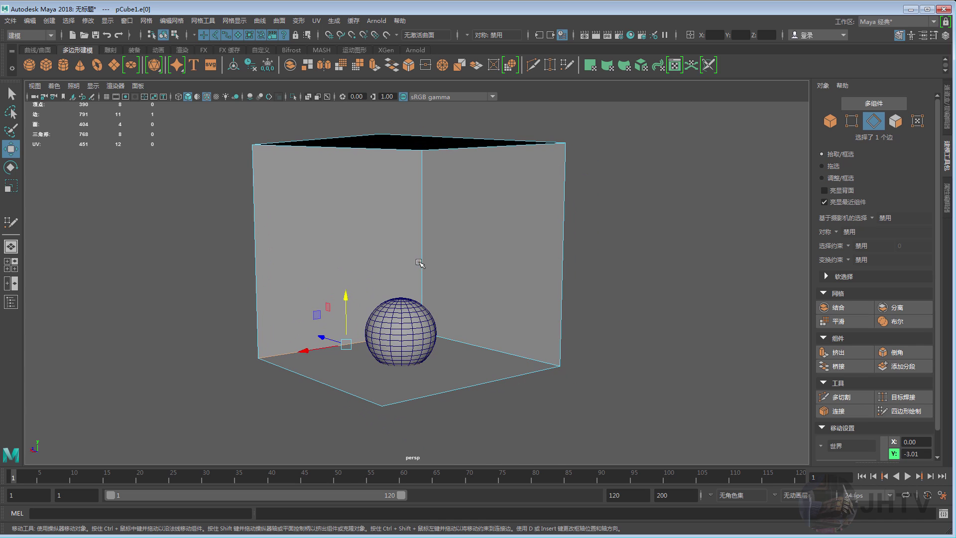
- Select the cube's middle vertical edge, keeping the edge selection after browsing the menus
{"action": "left_click", "coordinate": [420, 230]}
{"action": "left_click_drag", "start_coordinate": [417, 231], "coordinate": [293, 222], "text": "alt"}
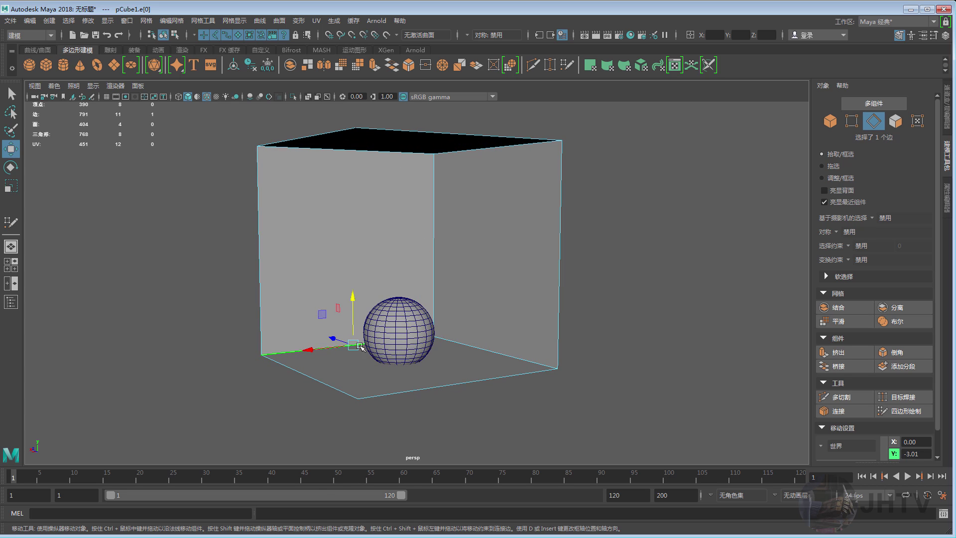
{"action": "right_click_drag", "start_coordinate": [353, 346], "coordinate": [352, 369], "text": "shift"}
{"action": "left_click_drag", "start_coordinate": [418, 207], "coordinate": [358, 313], "text": "alt"}
{"action": "left_click_drag", "start_coordinate": [420, 292], "coordinate": [349, 331], "text": "alt"}
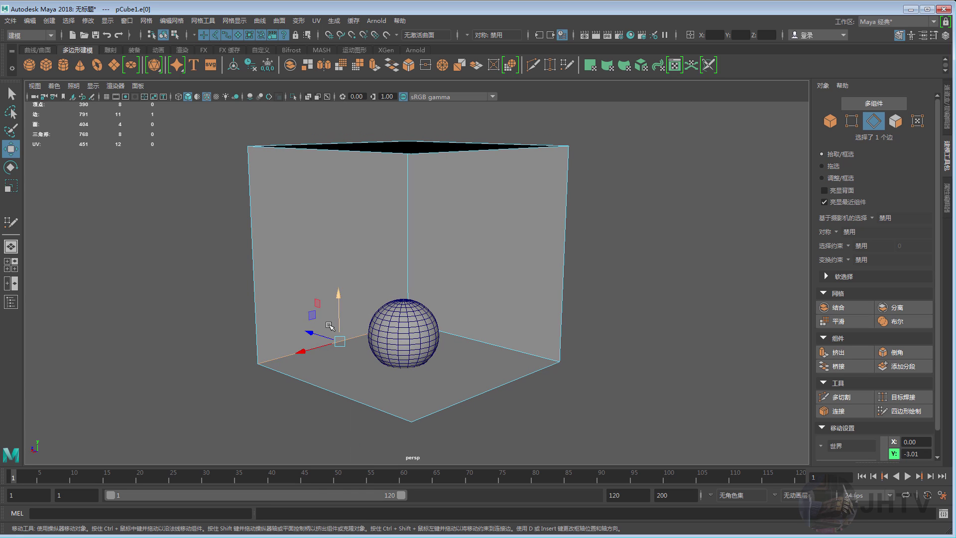
{"action": "right_click", "coordinate": [352, 330], "text": "shift"}
{"action": "right_click_drag", "start_coordinate": [357, 300], "coordinate": [357, 270]}
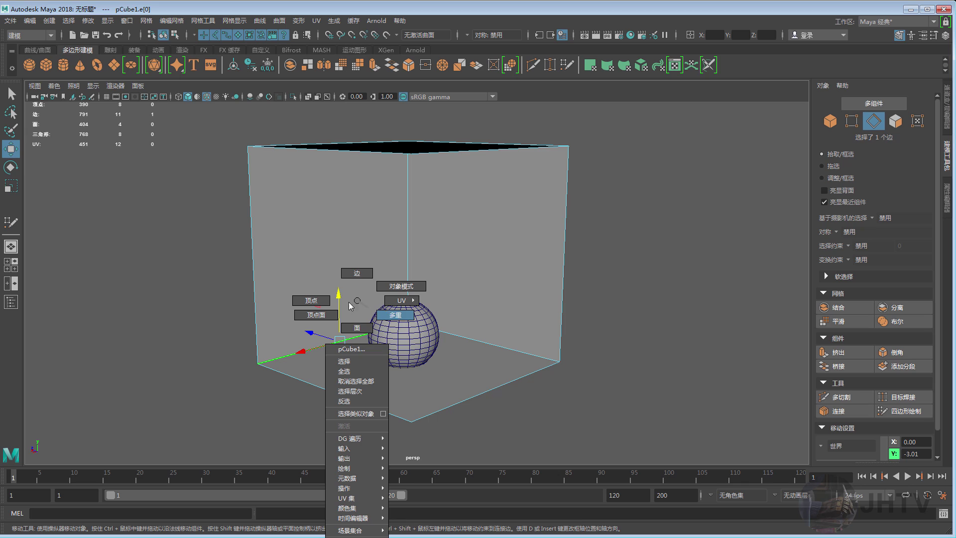
{"action": "mouse_move", "coordinate": [354, 477]}
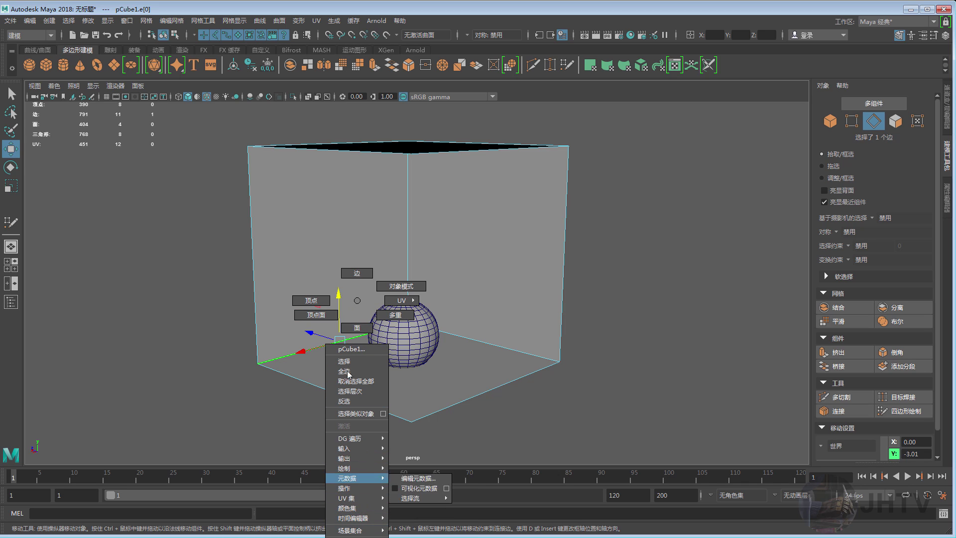
{"action": "right_click_drag", "start_coordinate": [348, 374], "coordinate": [375, 257]}
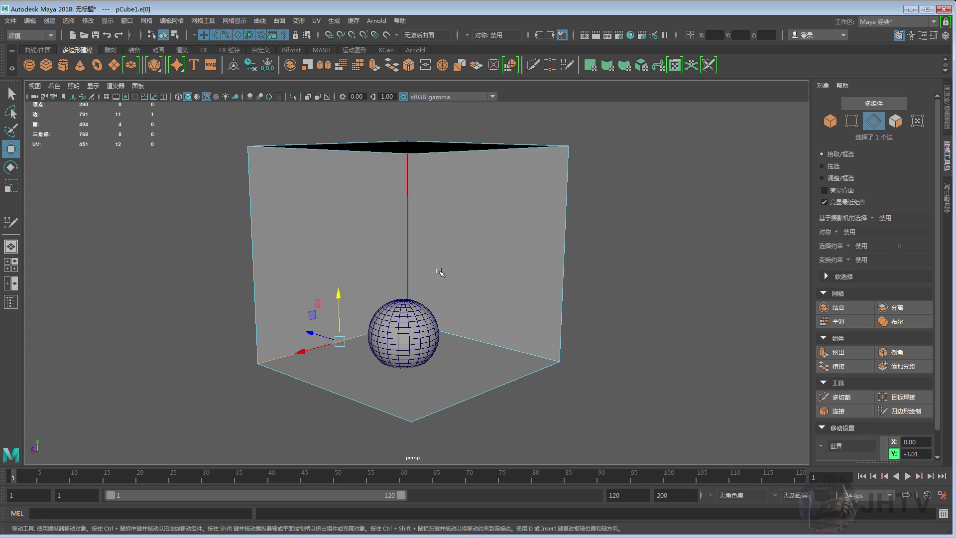
{"action": "mouse_move", "coordinate": [440, 273]}
{"action": "left_mouse_down", "text": "alt"}
{"action": "mouse_move", "coordinate": [399, 224]}
{"action": "mouse_move", "coordinate": [426, 289]}
{"action": "left_mouse_up", "text": "alt"}
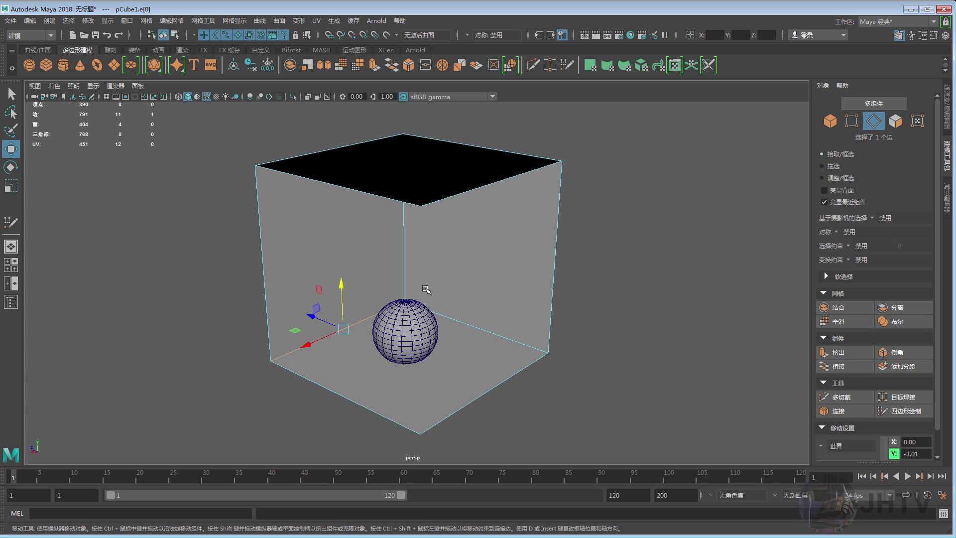